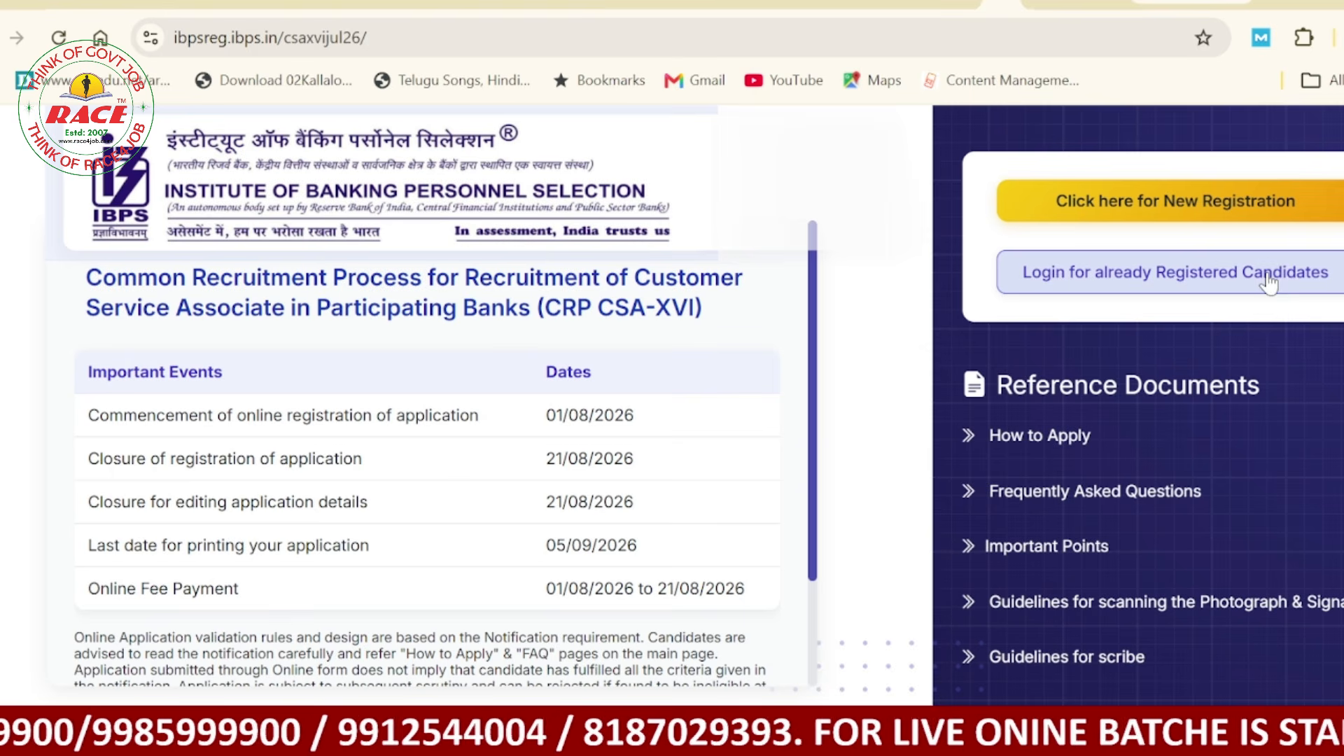
Start a new CRP CSA-XVI registration and scroll down to the empty name fields.
click(1173, 203)
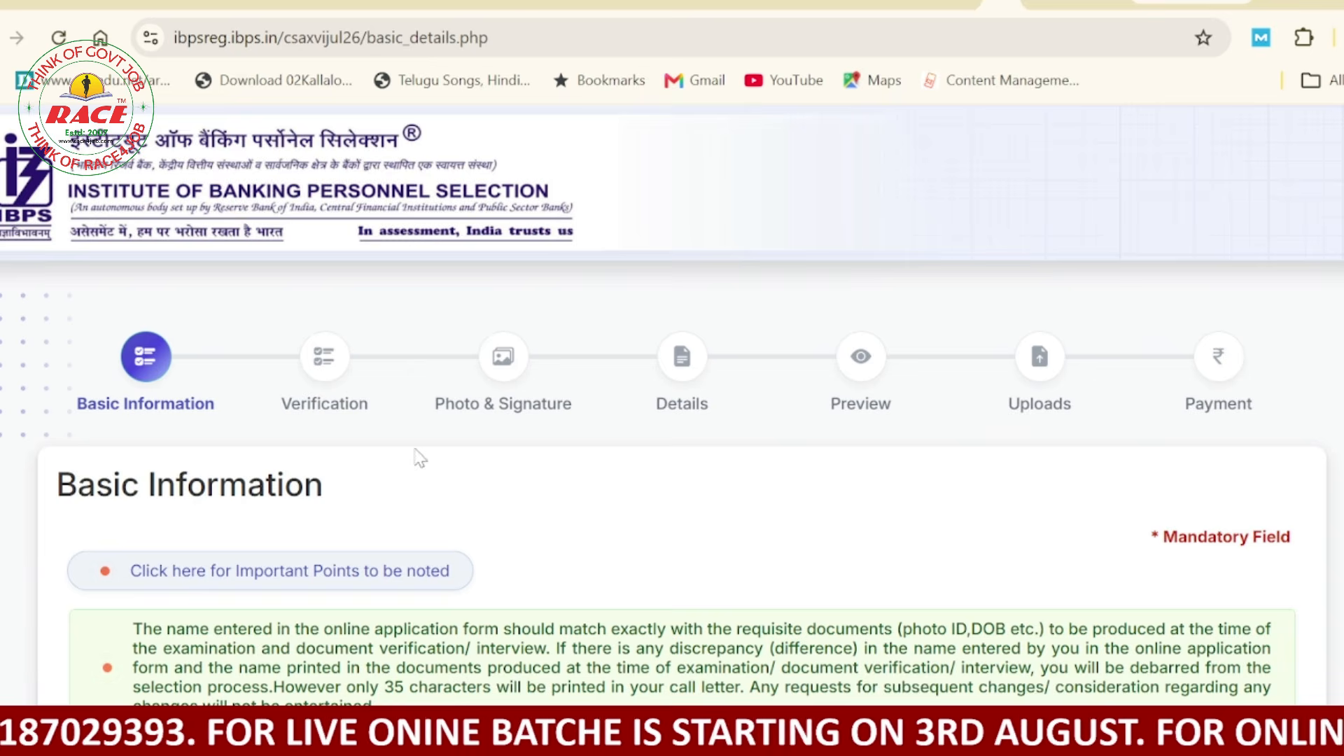
scroll(420, 458, down, 2)
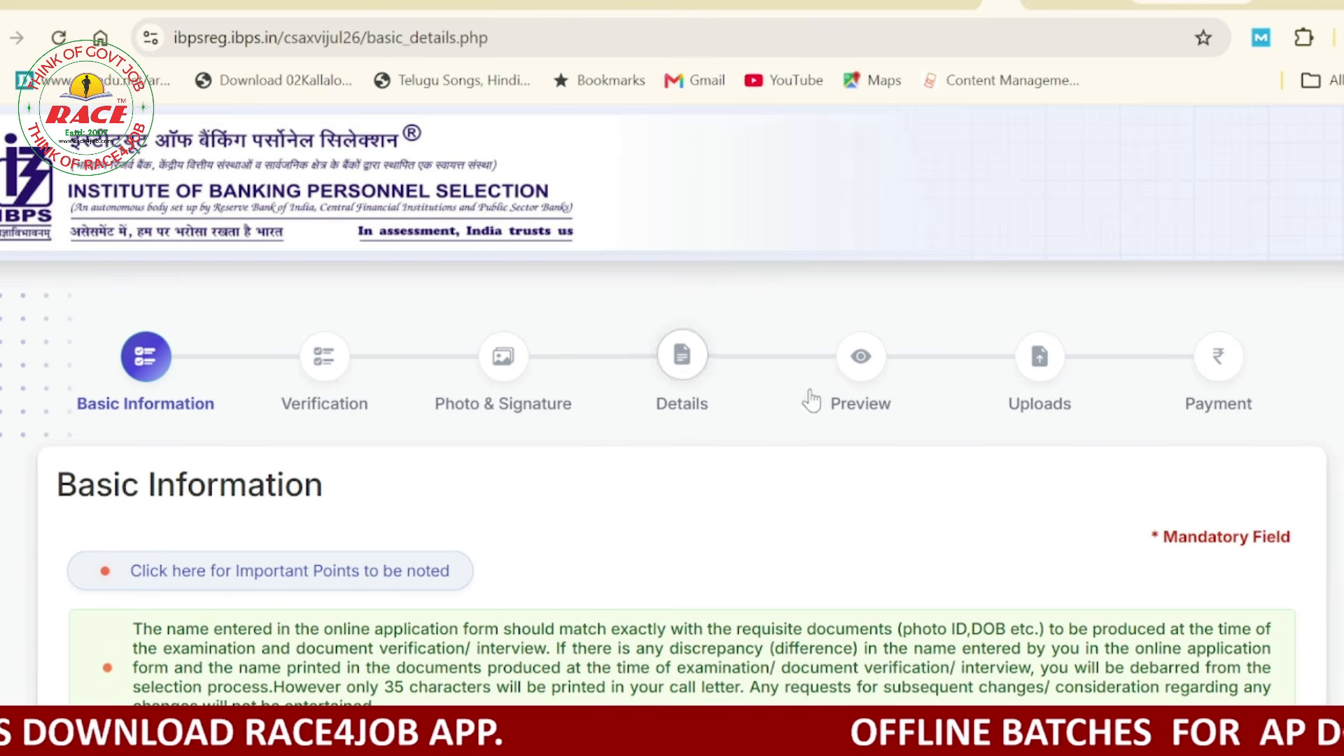
scroll(525, 546, down, 2)
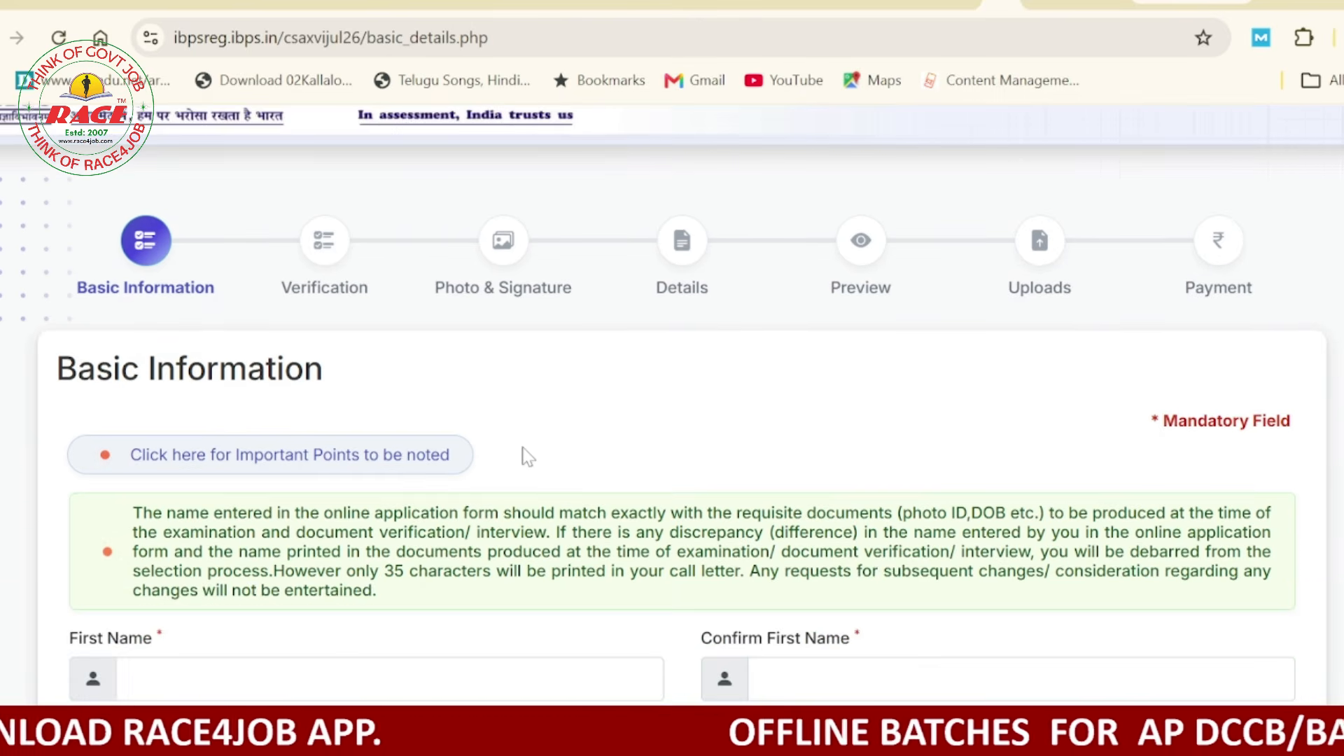
scroll(527, 457, down, 5)
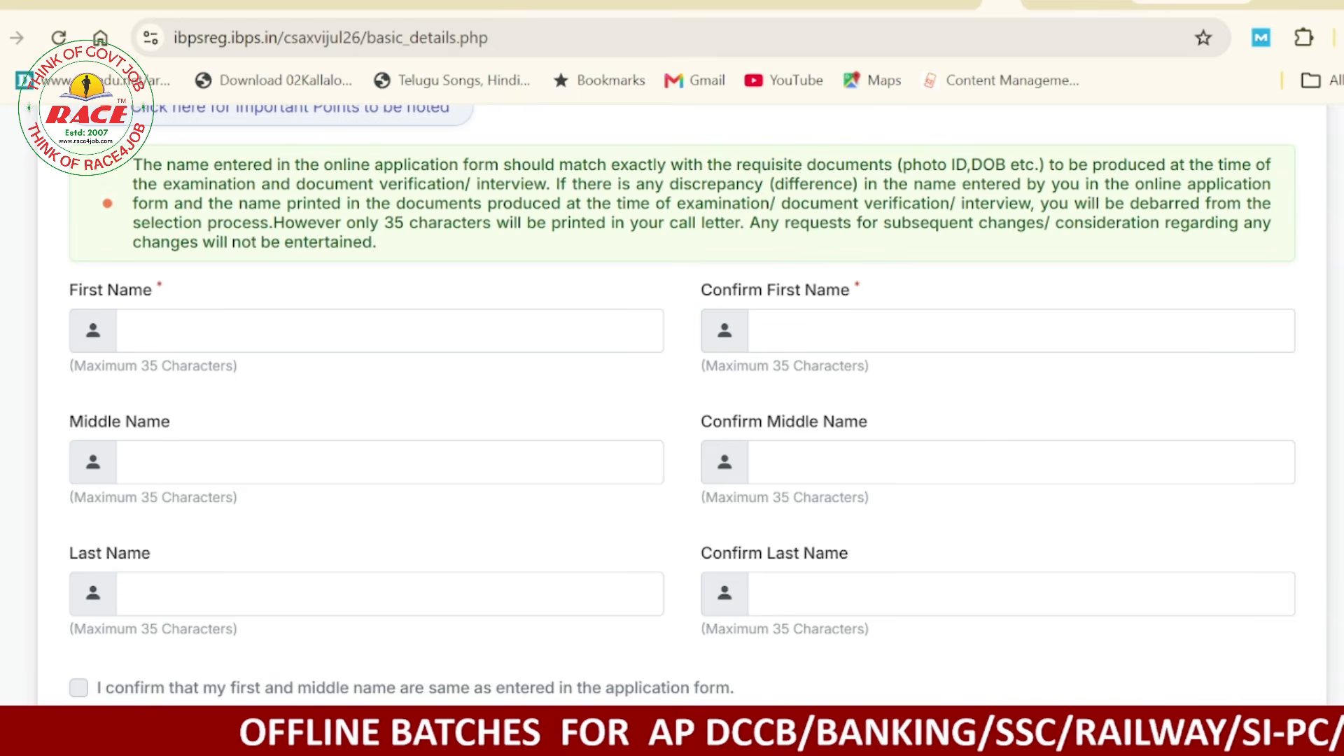
scroll(414, 553, down, 2)
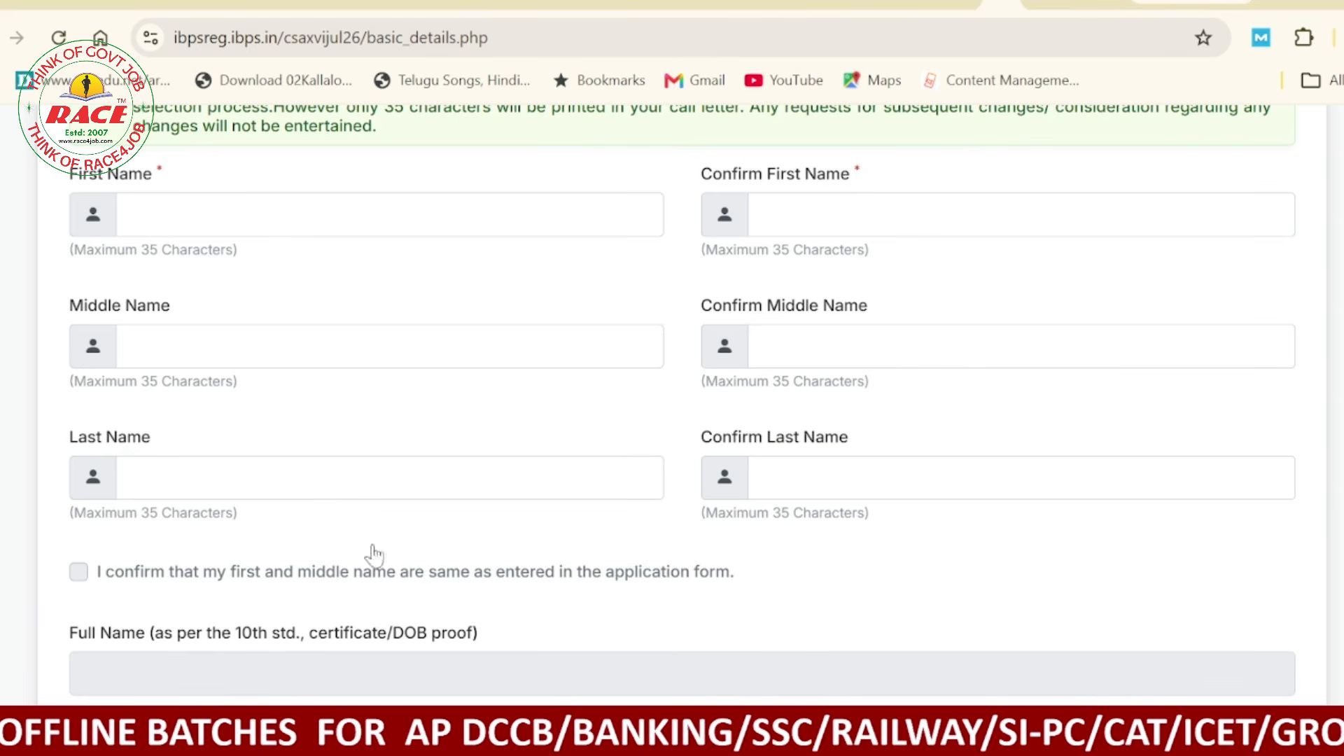
scroll(350, 560, up, 2)
scroll(371, 504, down, 2)
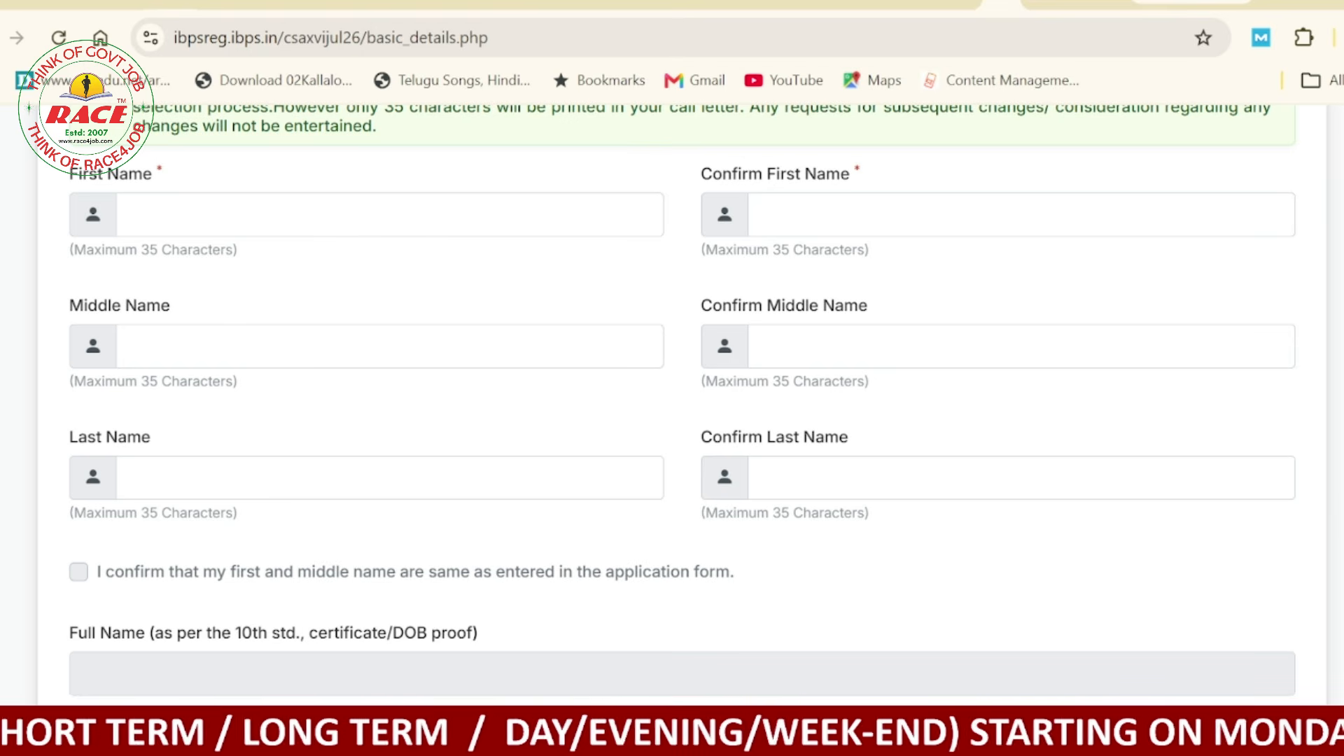
Enter the candidate's first name in First Name and Confirm First Name.
click(280, 215)
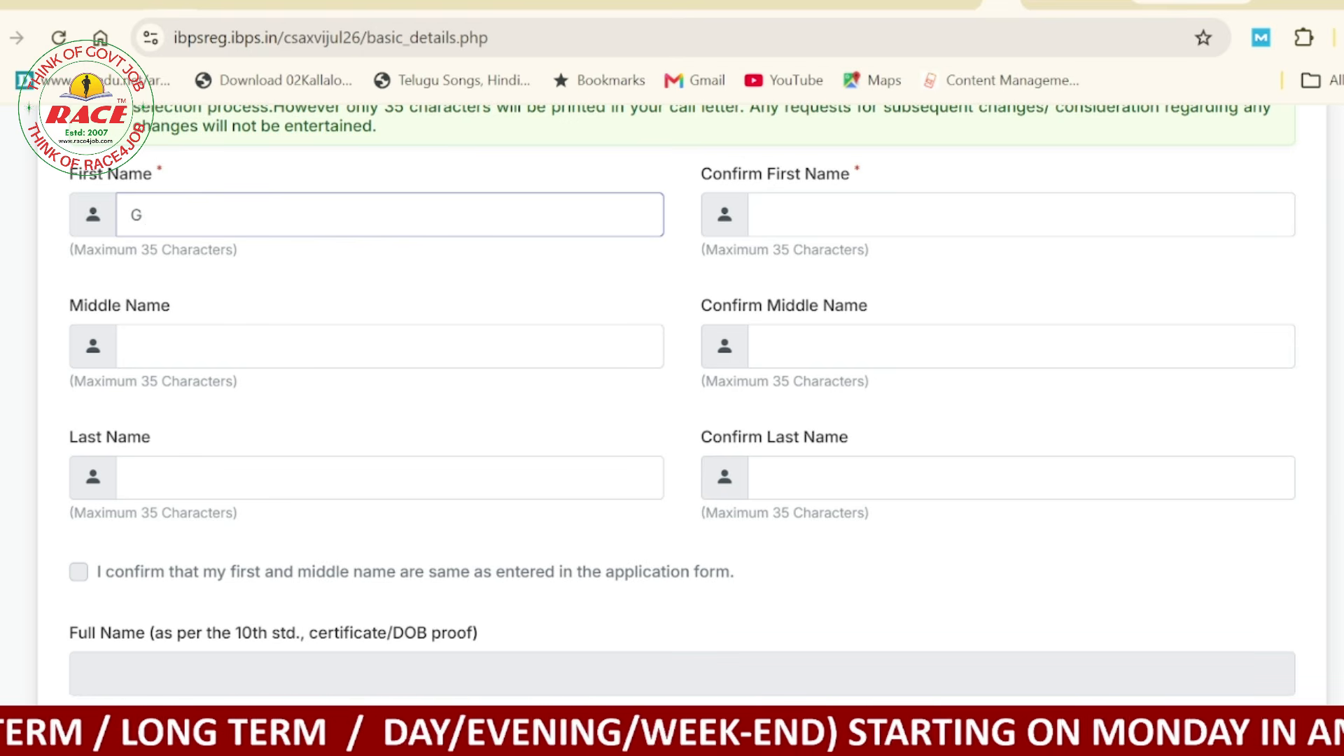
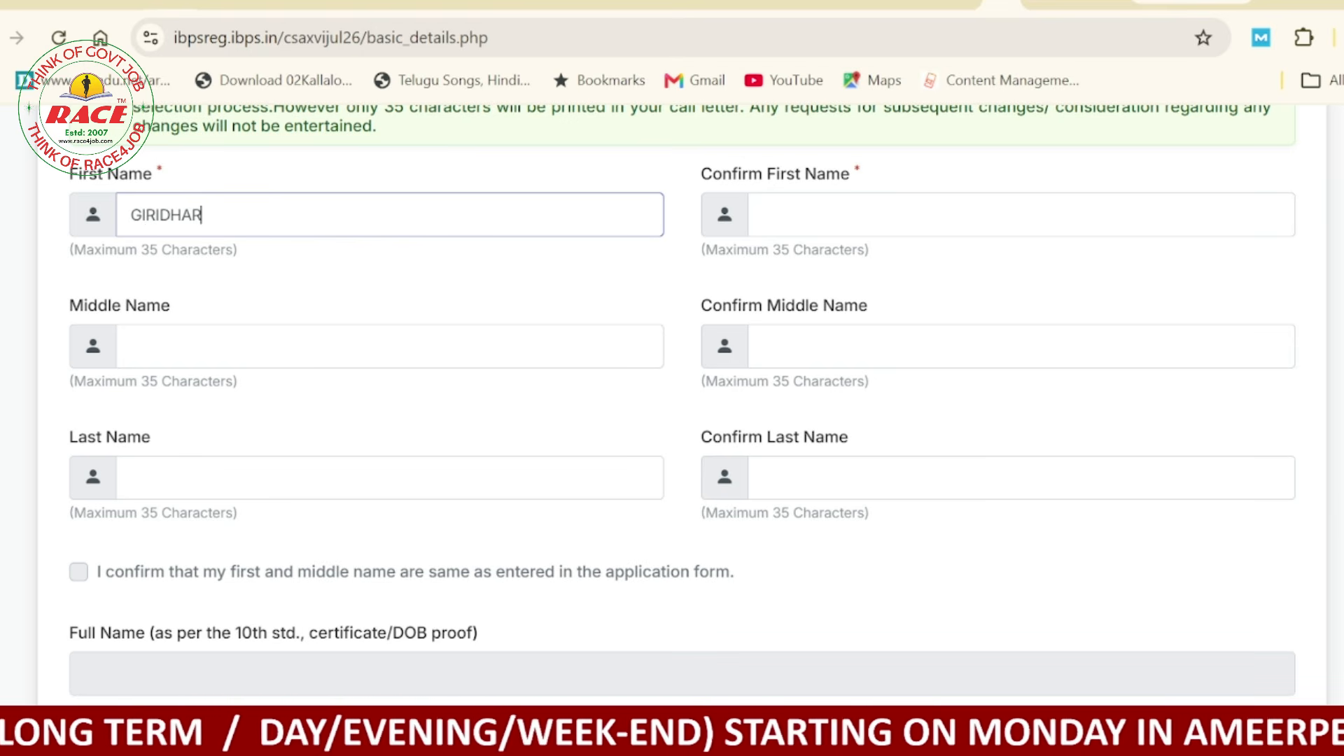
key(Tab)
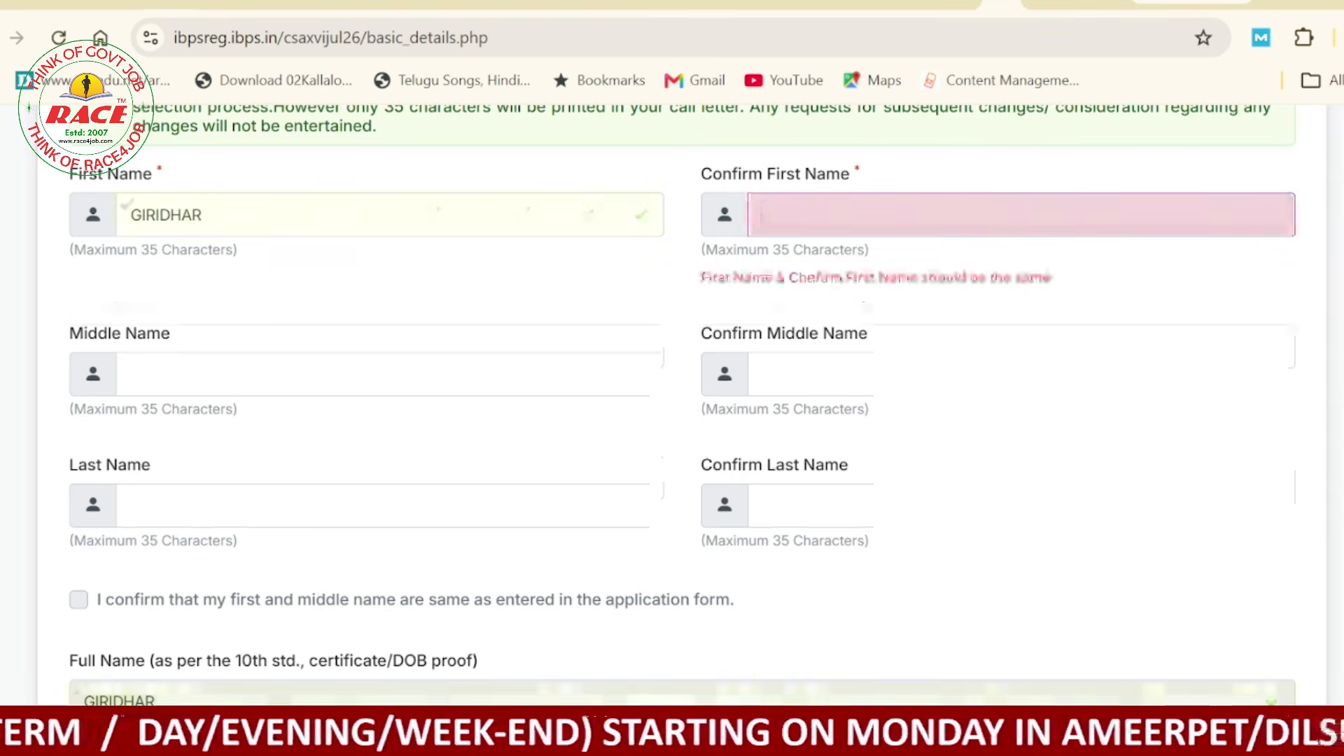
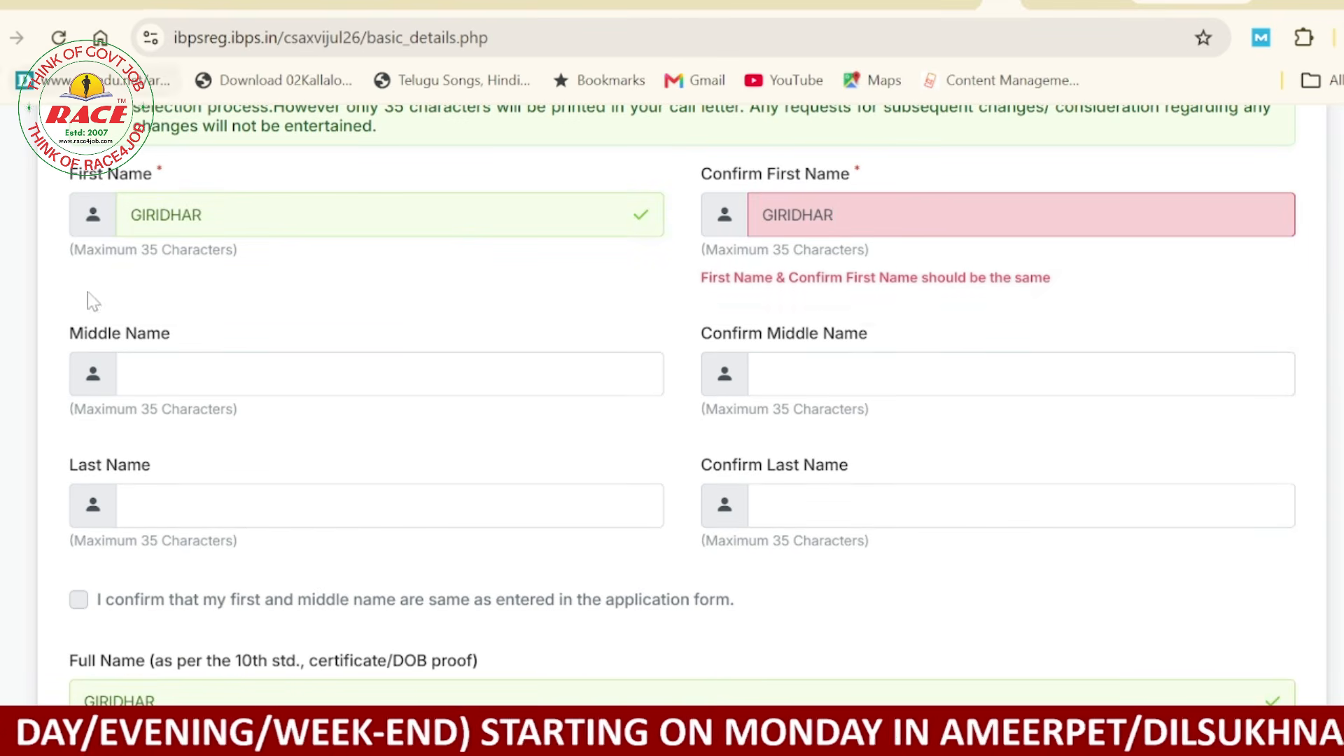
scroll(308, 604, down, 3)
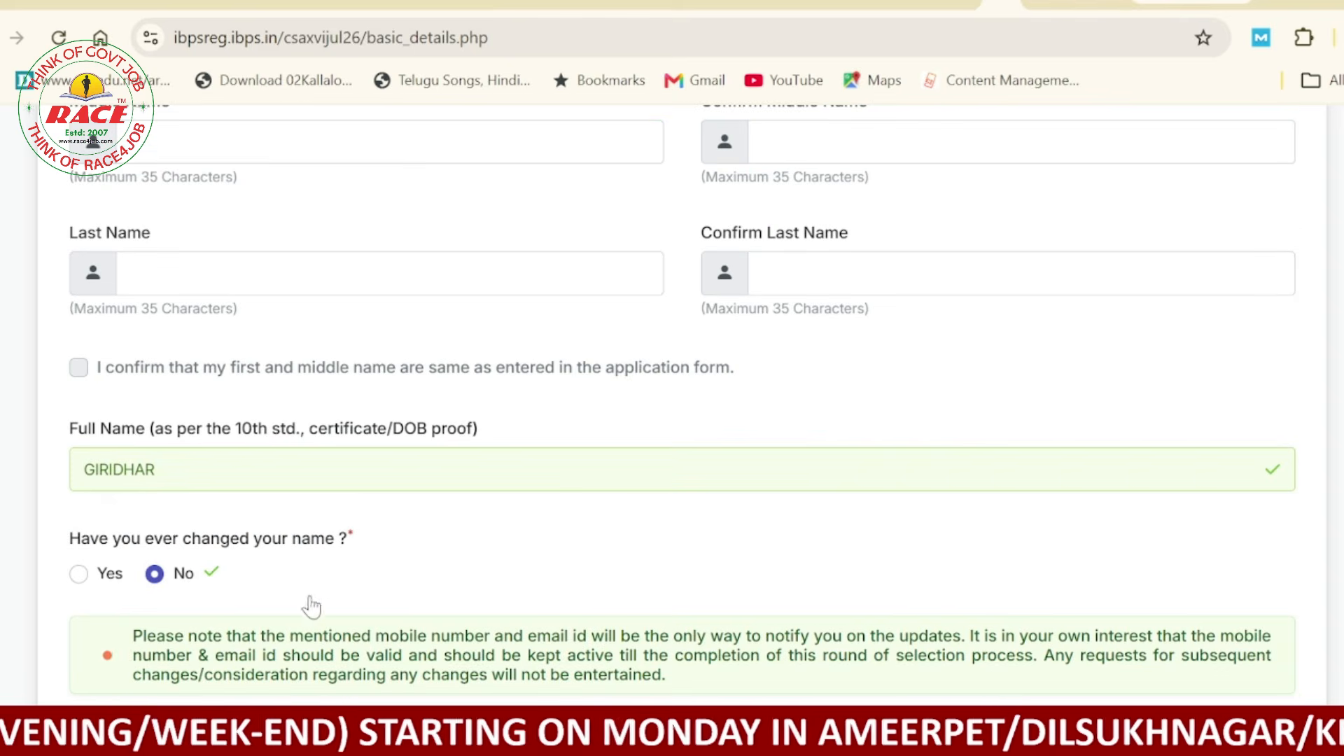
scroll(60, 467, up, 3)
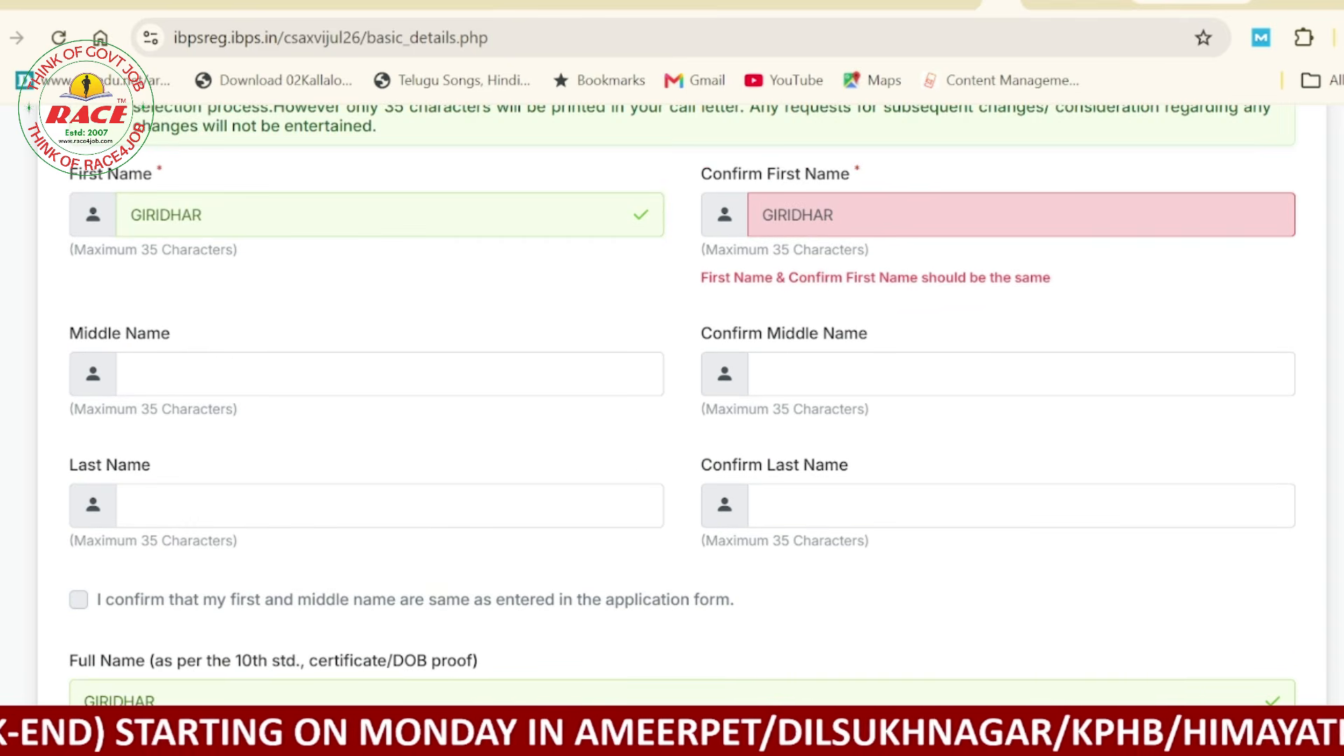
scroll(672, 420, down, 2)
Enter and confirm the candidate's last name so Full Name fills, answering No to name change.
click(277, 397)
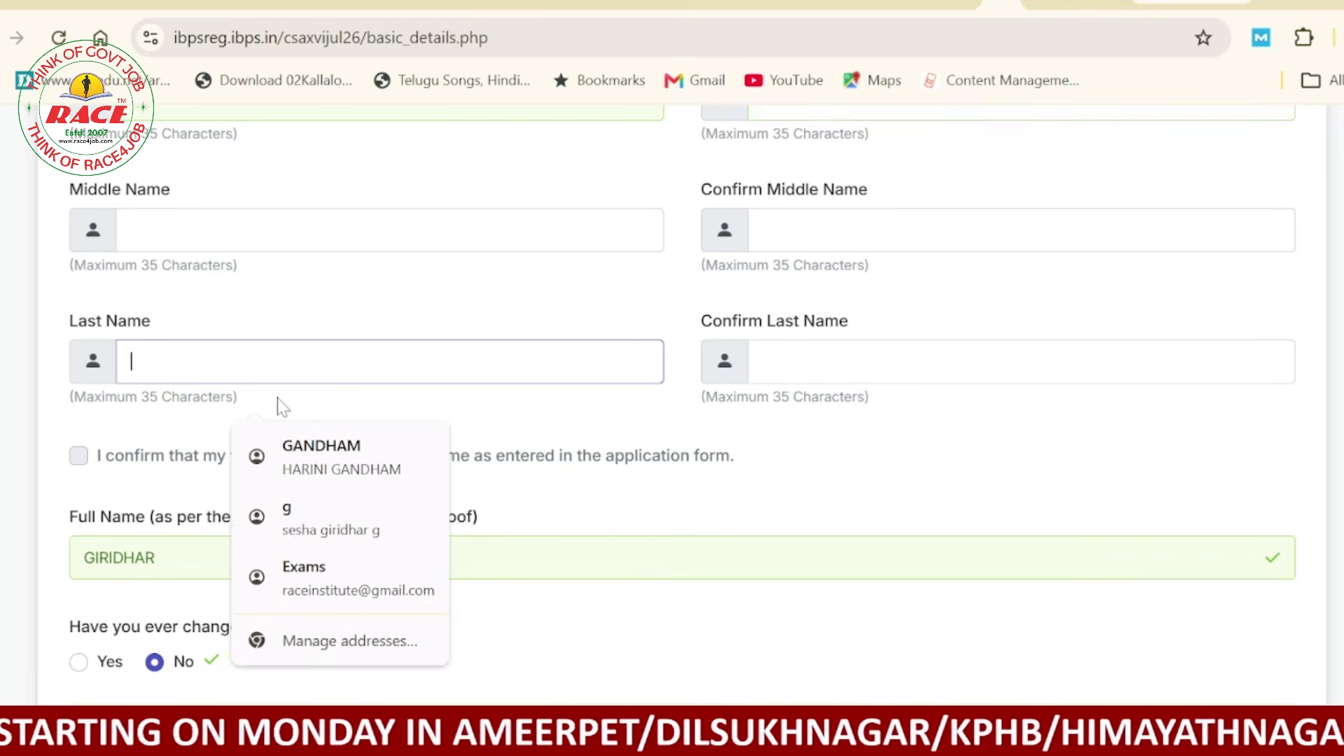
text(G S)
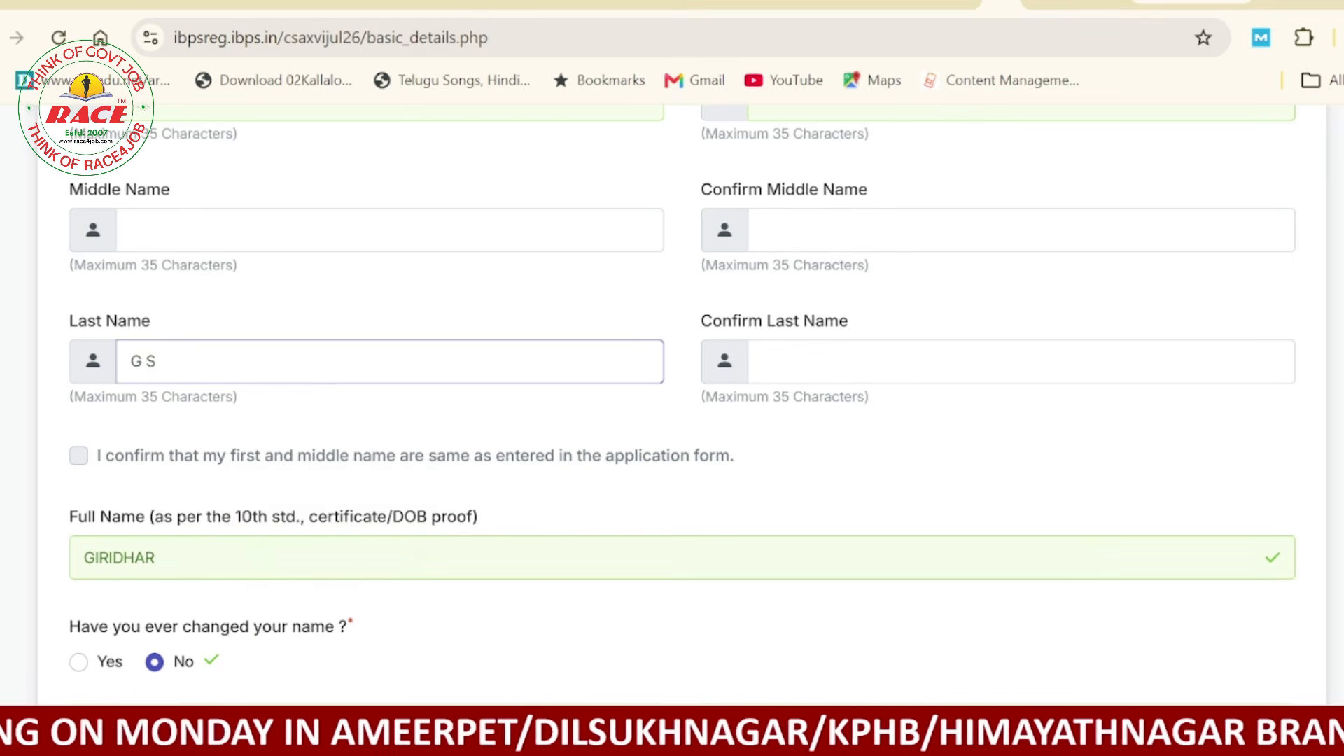
key(Tab)
text(G S)
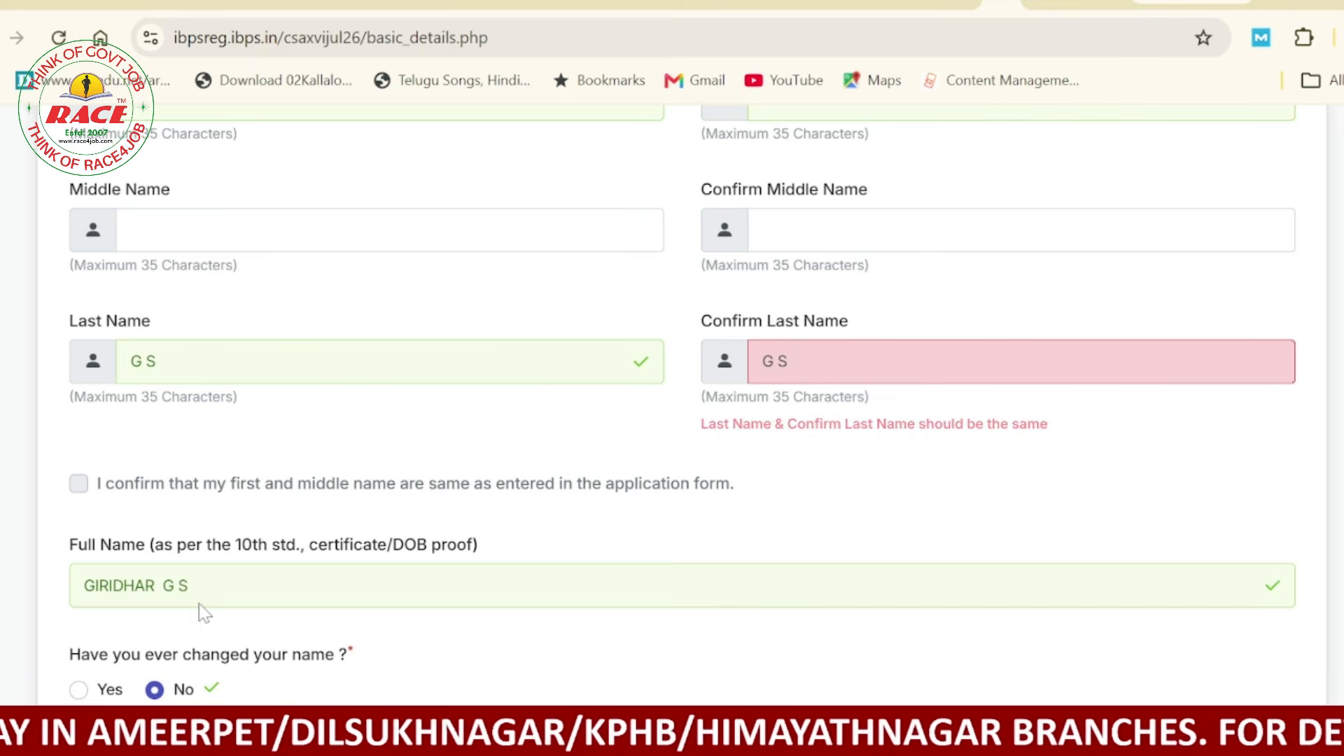
scroll(347, 415, down, 1)
click(79, 475)
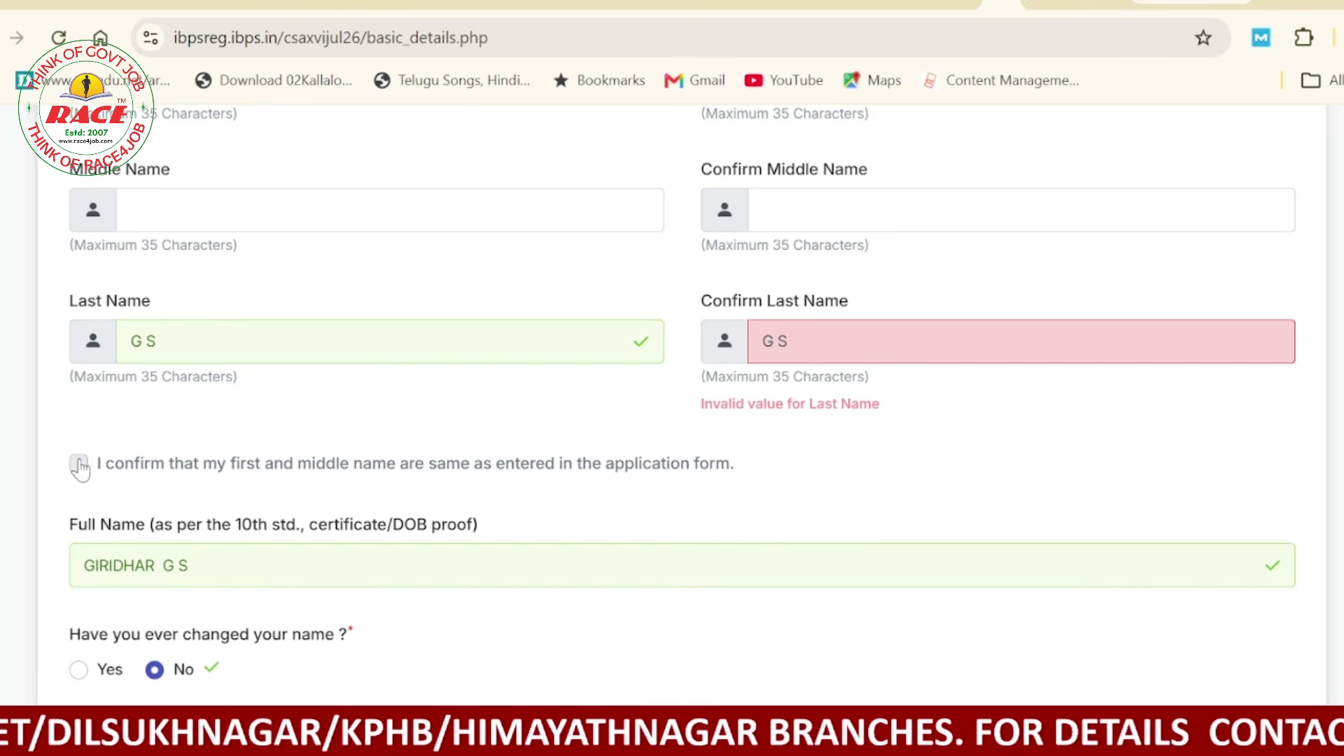
click(795, 342)
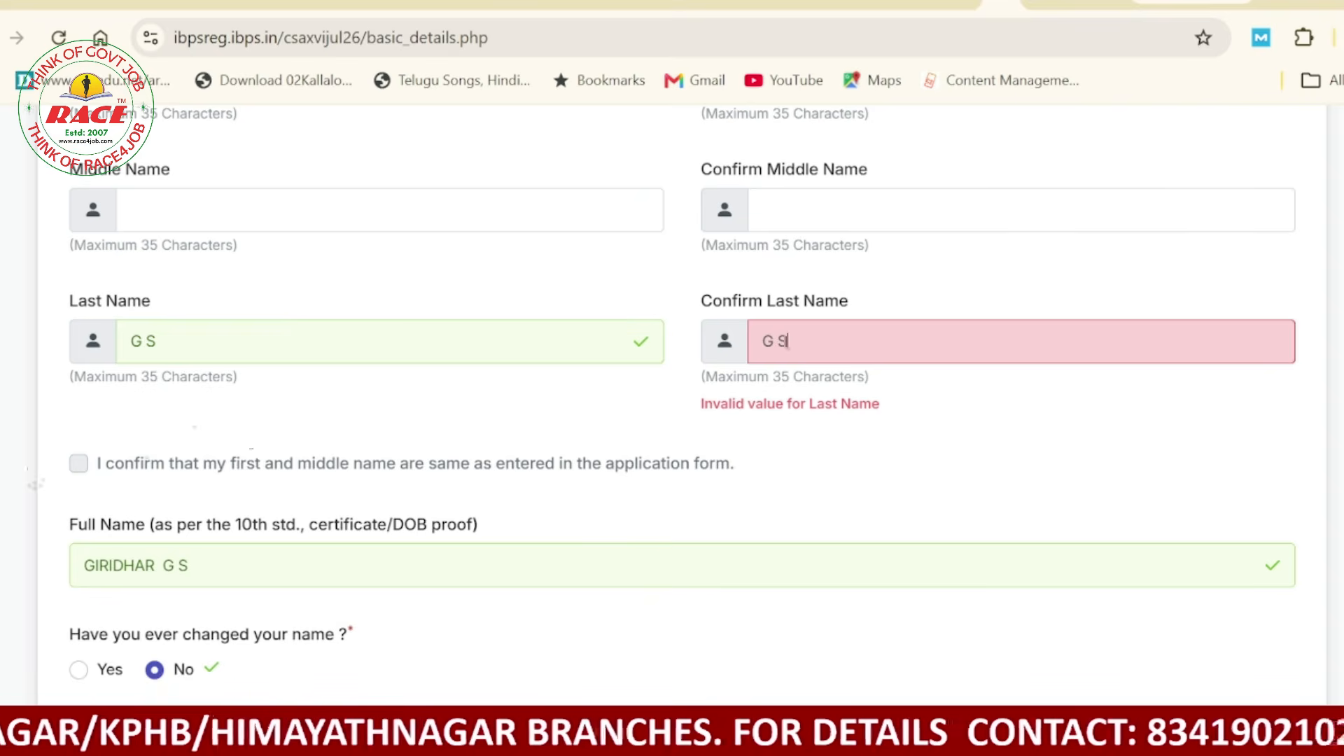
click(79, 466)
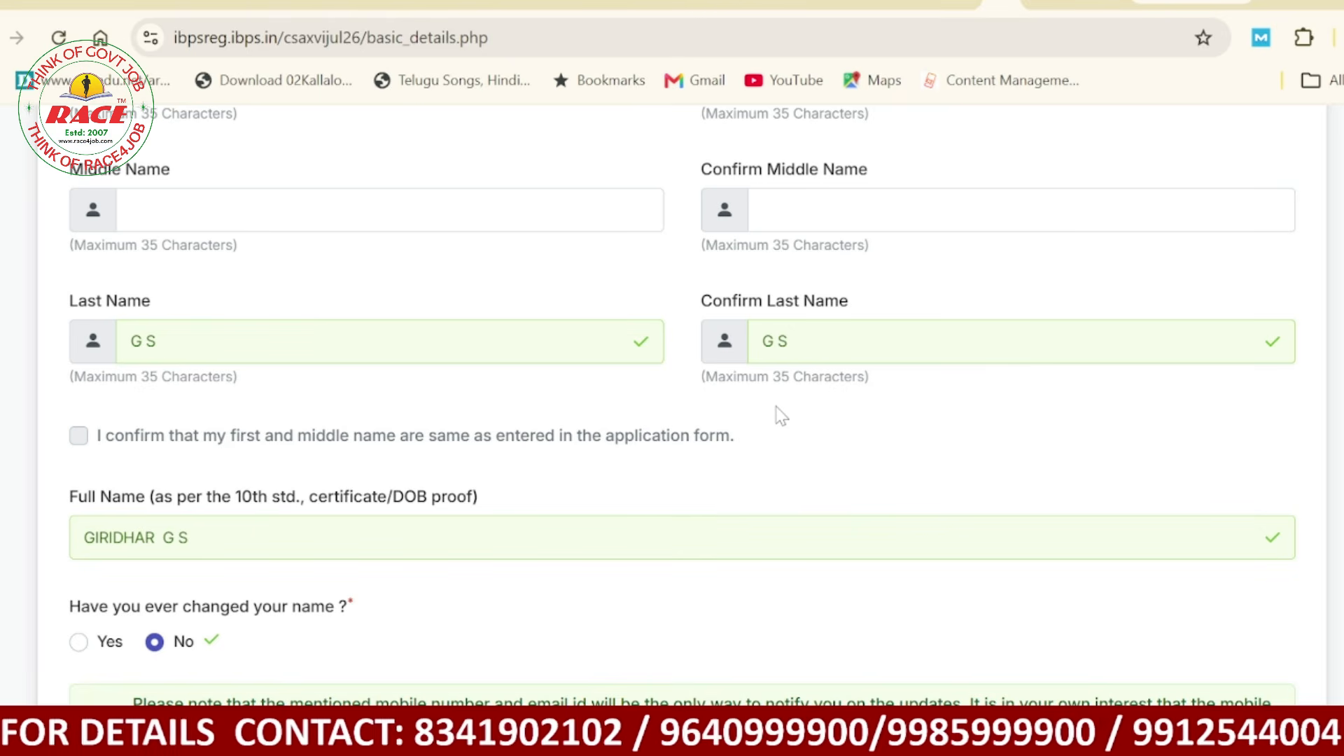
Fill the mobile number from the autofill suggestion and type the same number to confirm it.
scroll(805, 417, down, 1)
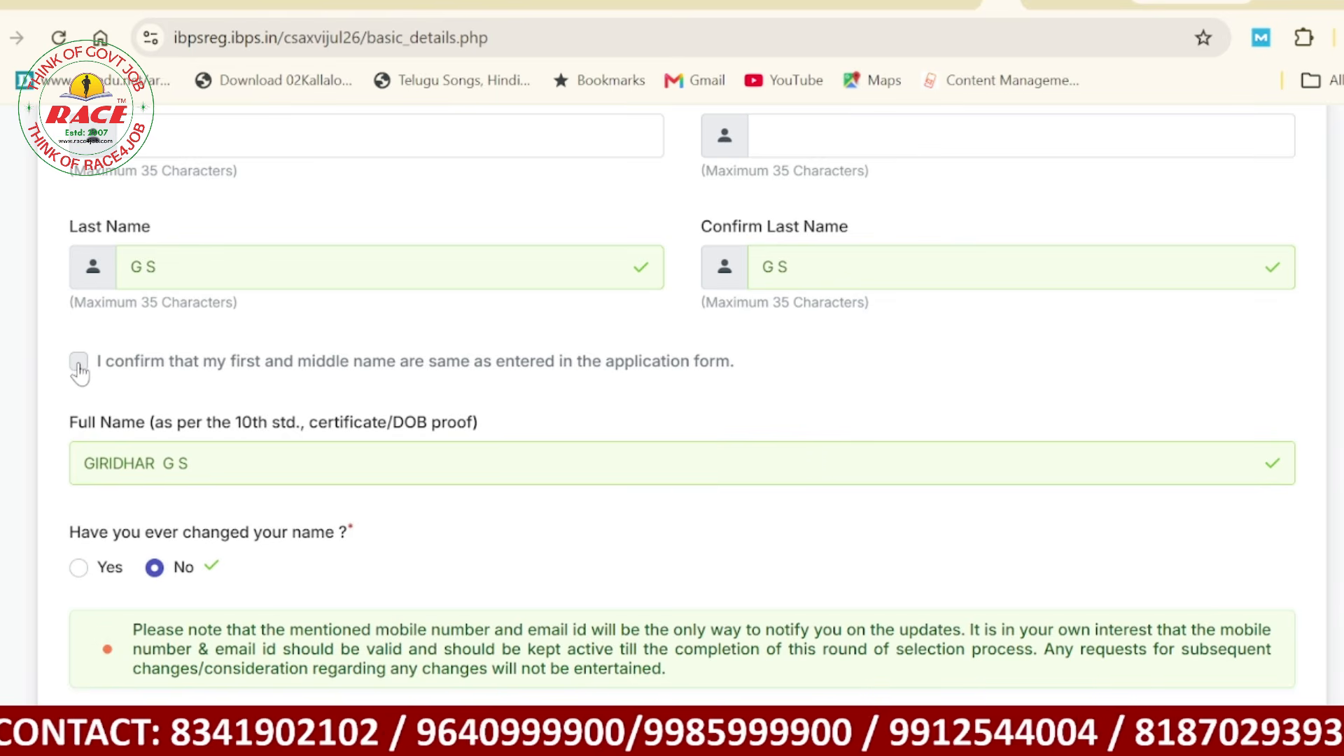
scroll(443, 448, up, 1)
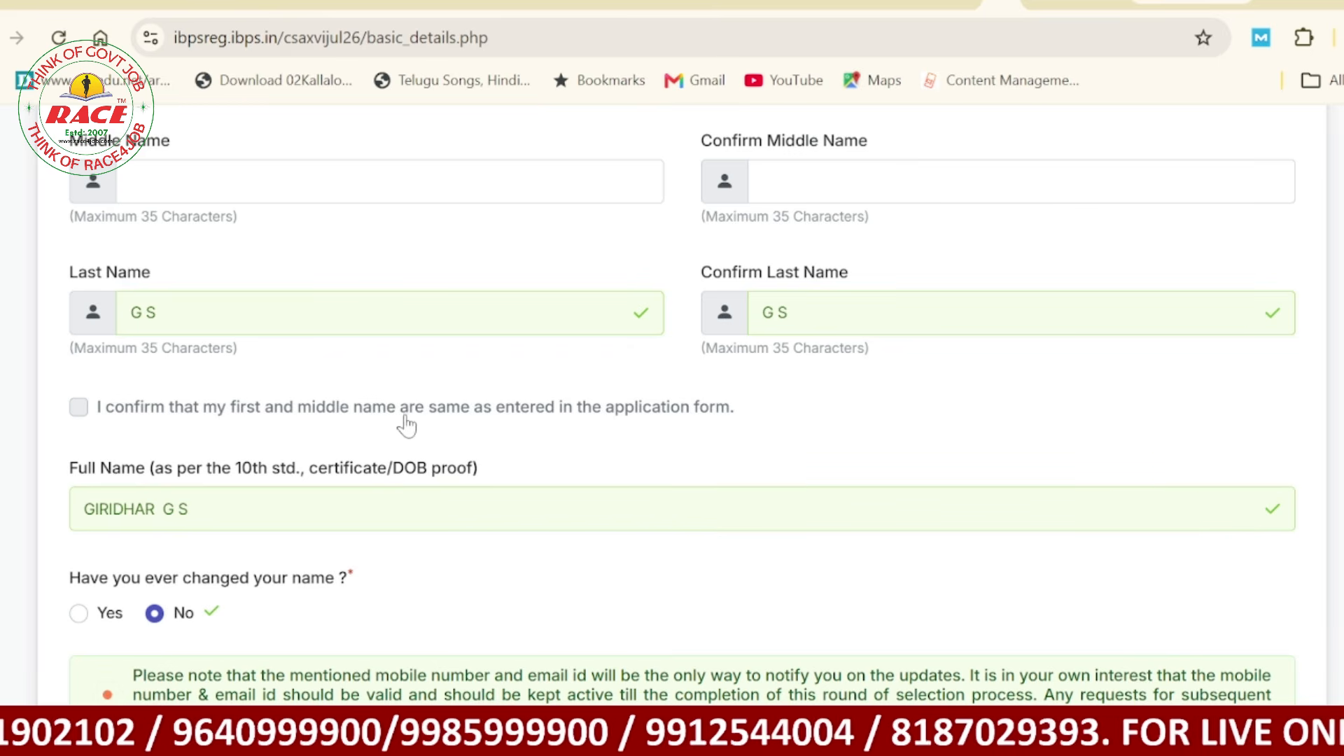
scroll(760, 428, up, 3)
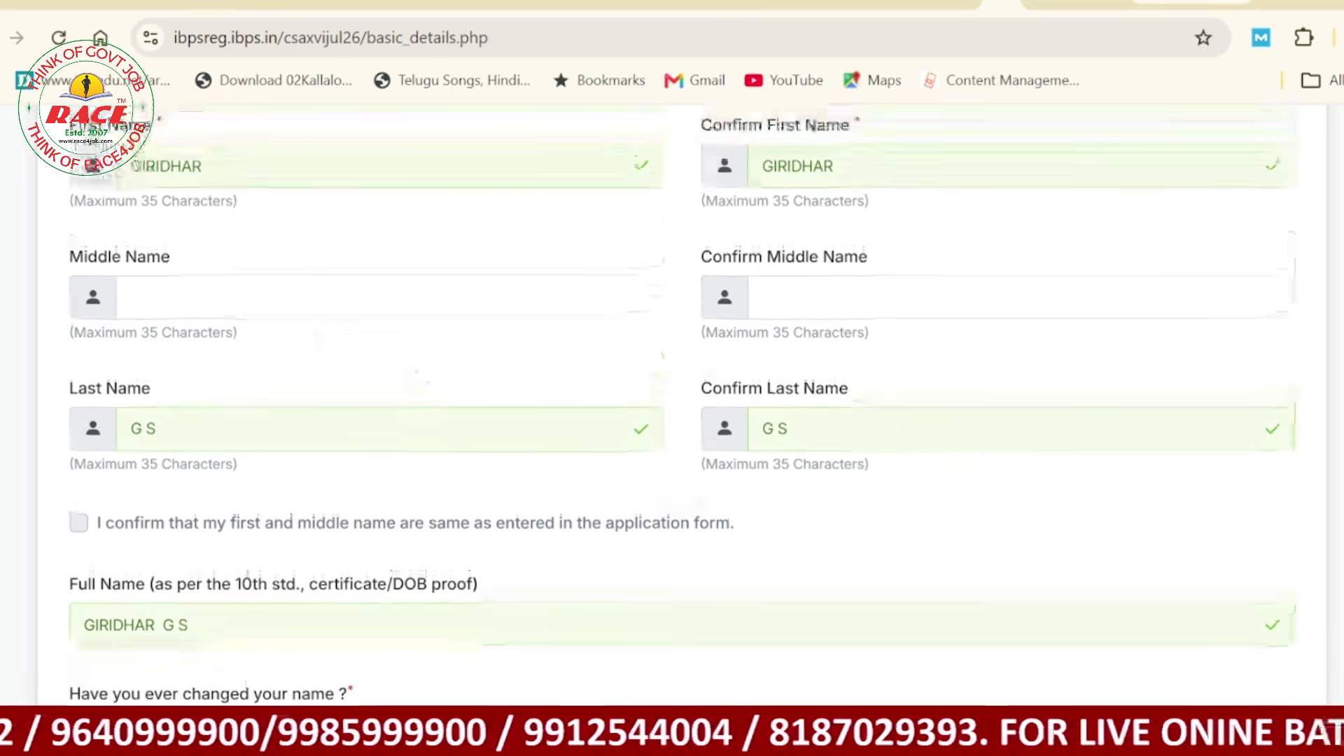
scroll(130, 438, down, 3)
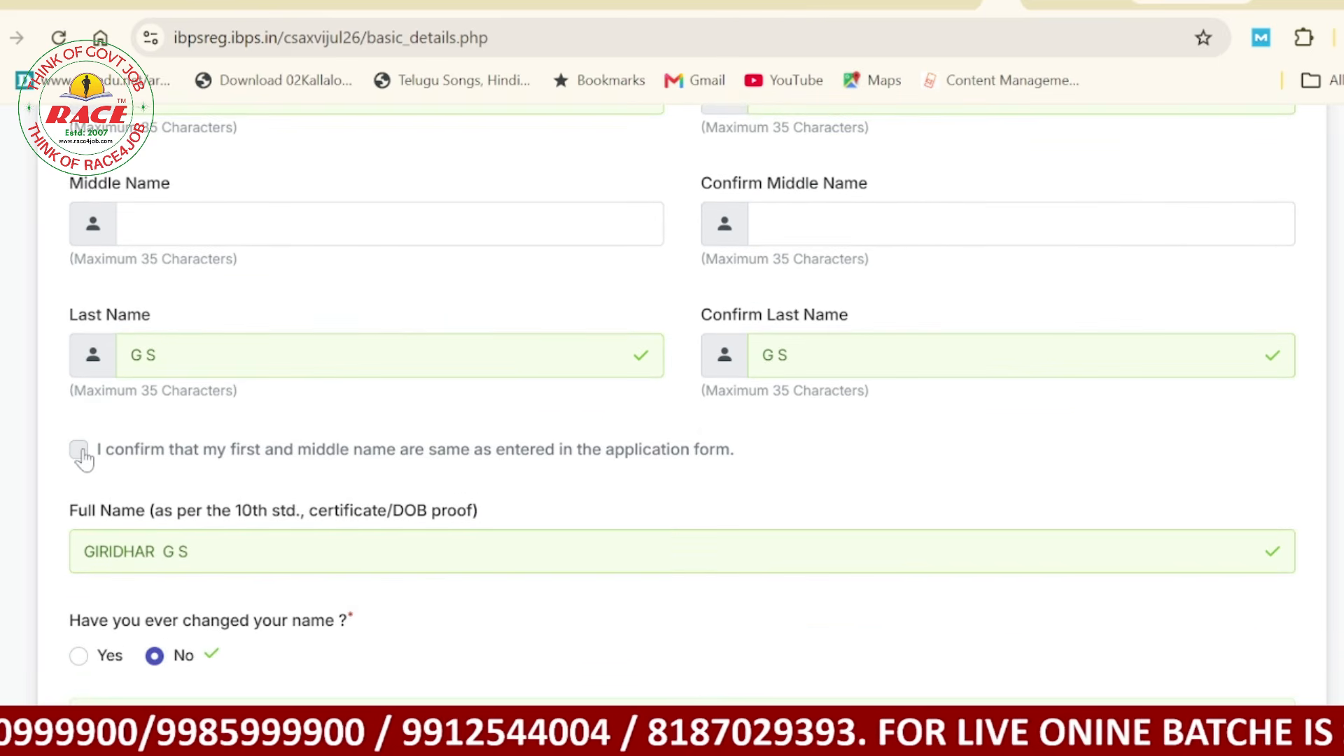
scroll(224, 371, down, 4)
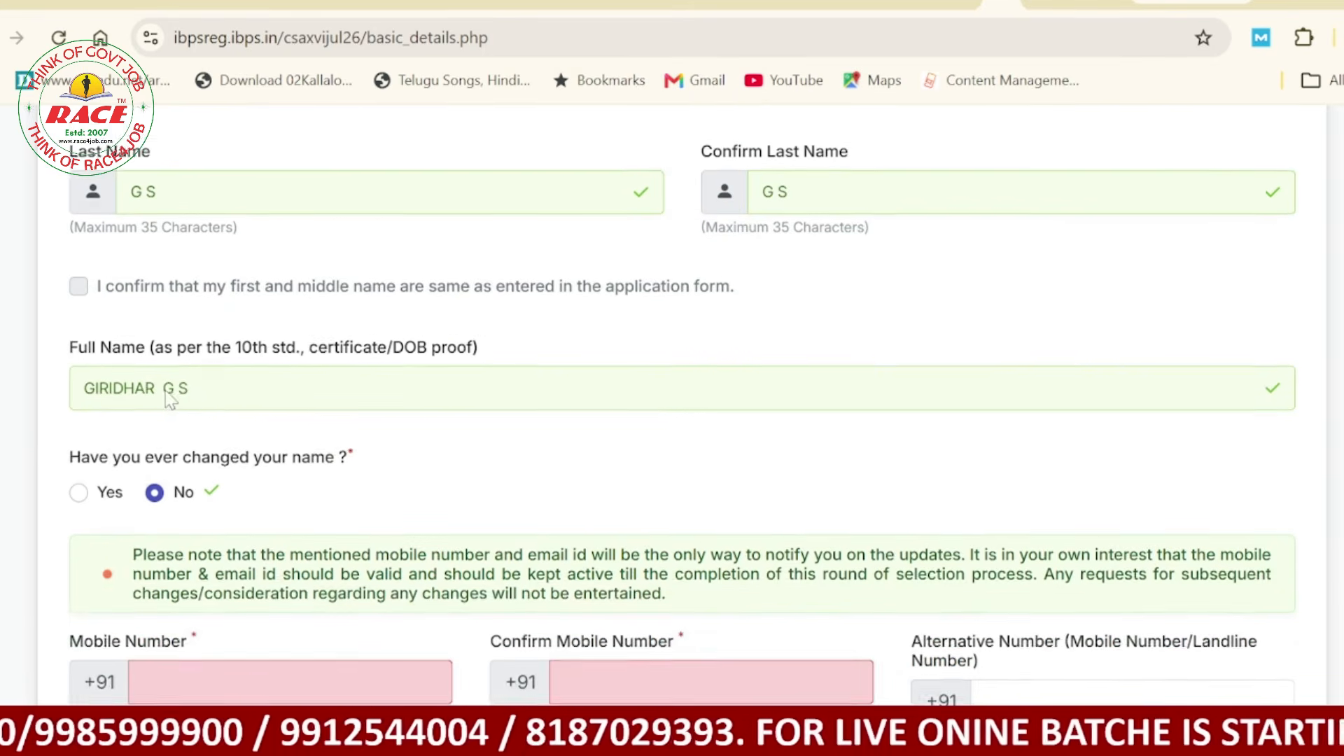
scroll(225, 367, down, 1)
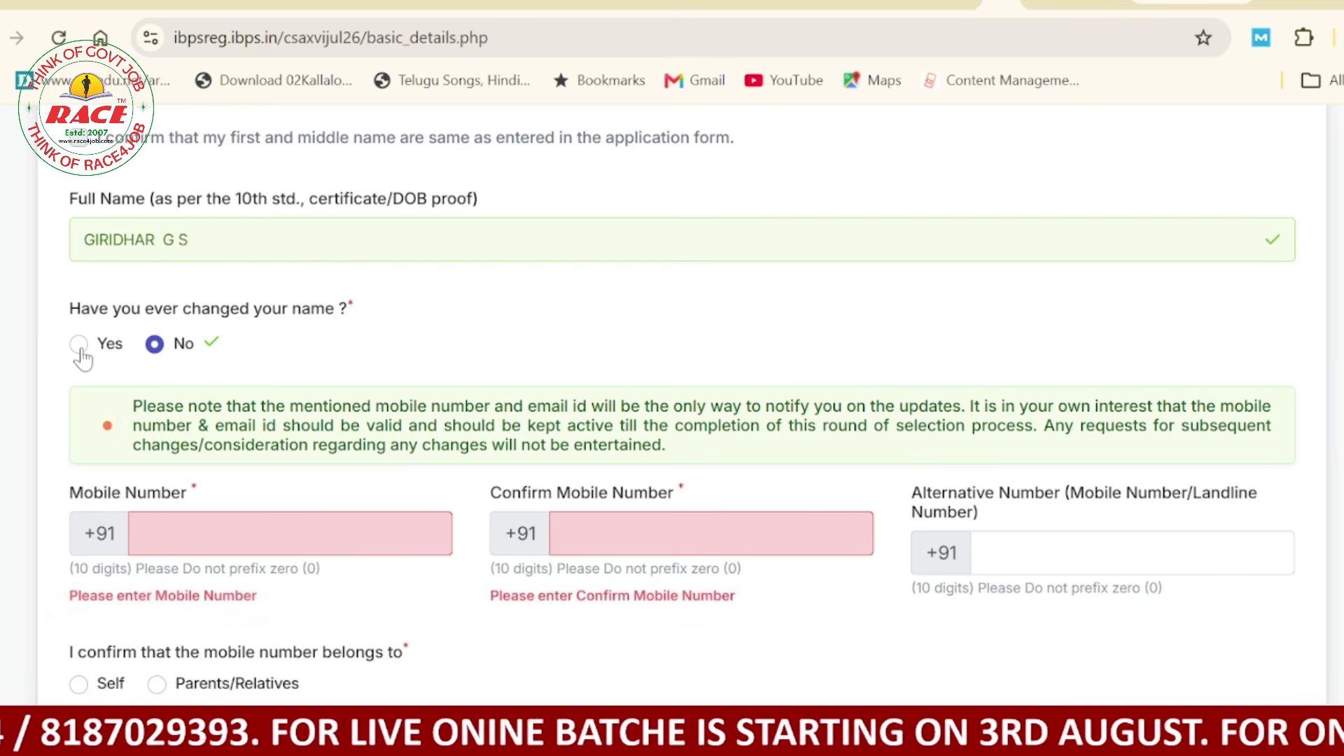
scroll(571, 354, down, 3)
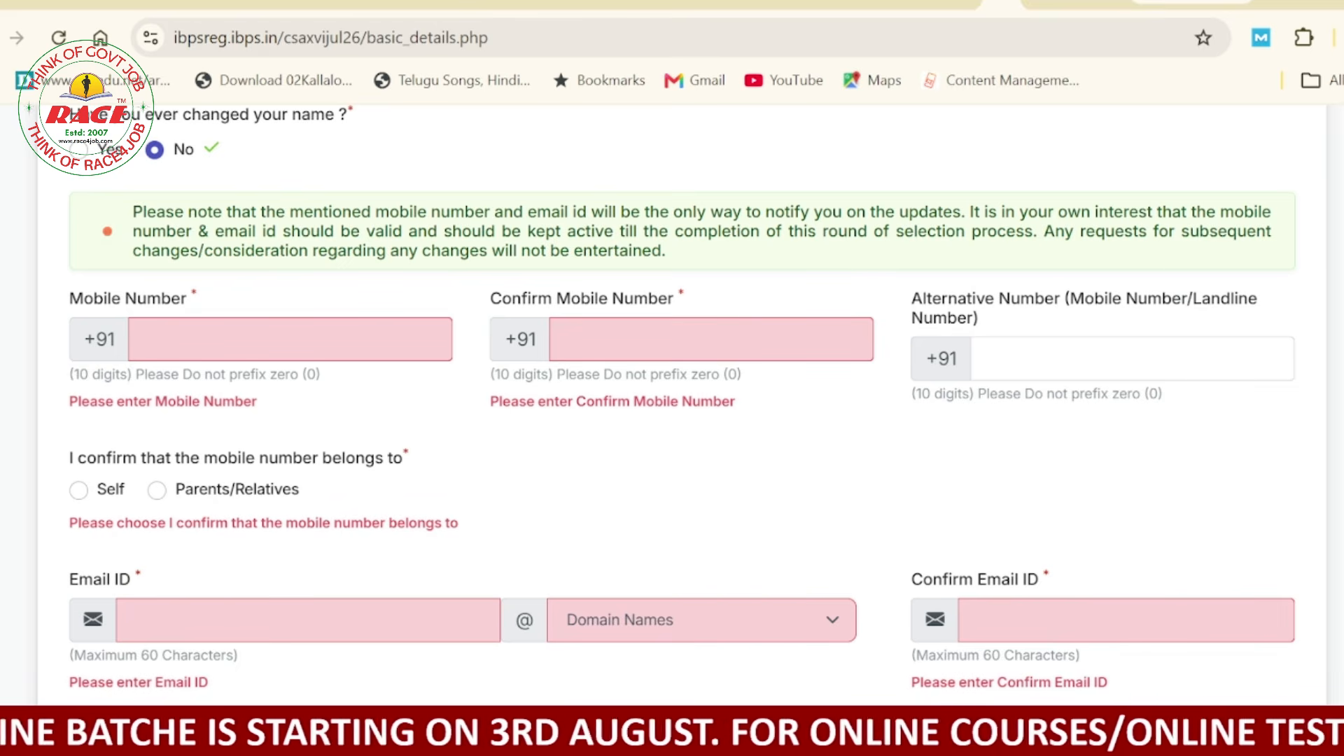
scroll(564, 480, down, 2)
scroll(539, 482, up, 2)
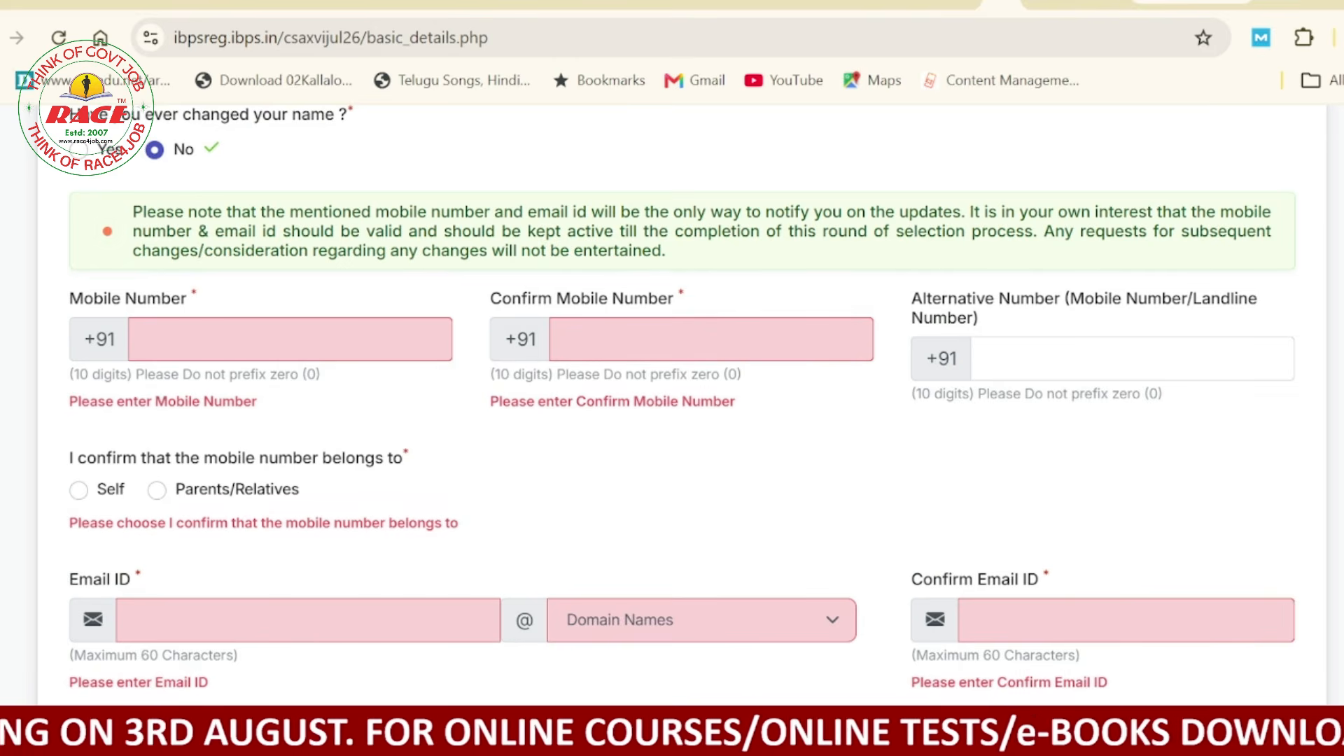
click(290, 339)
click(343, 408)
key(Tab)
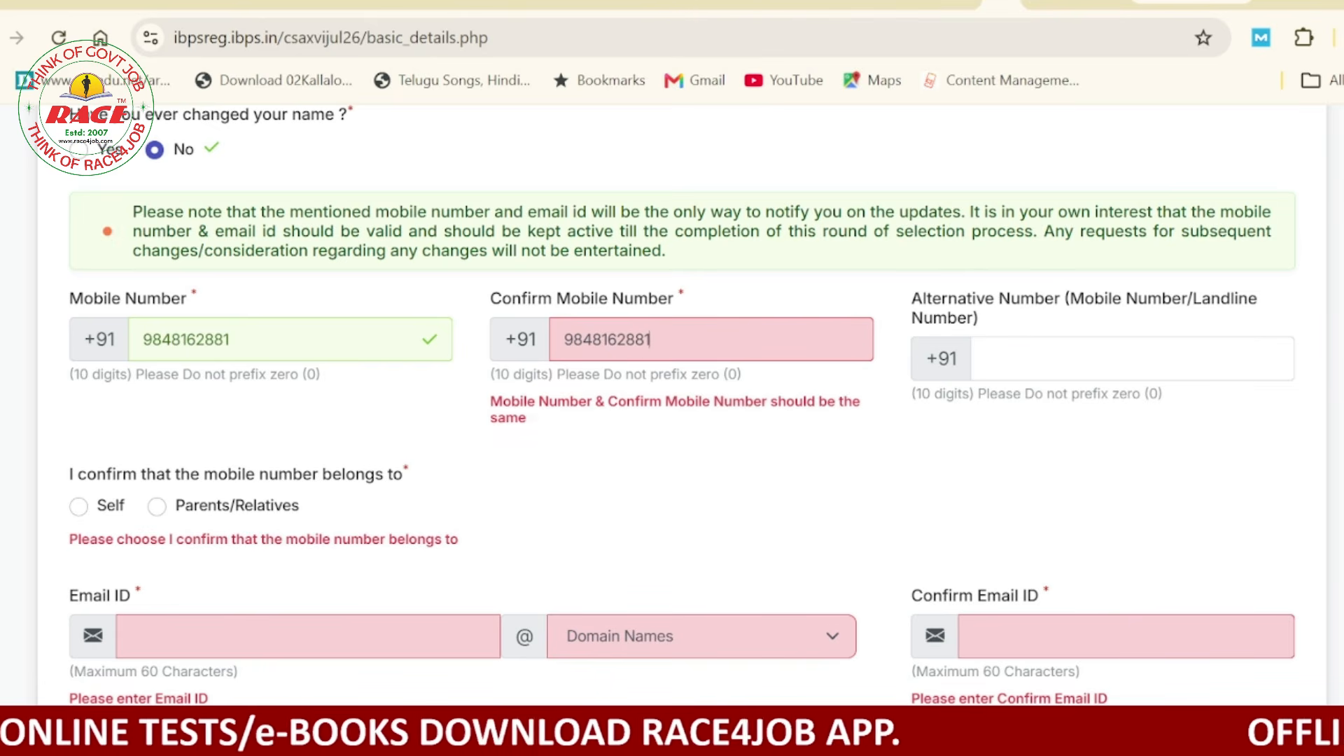
click(428, 425)
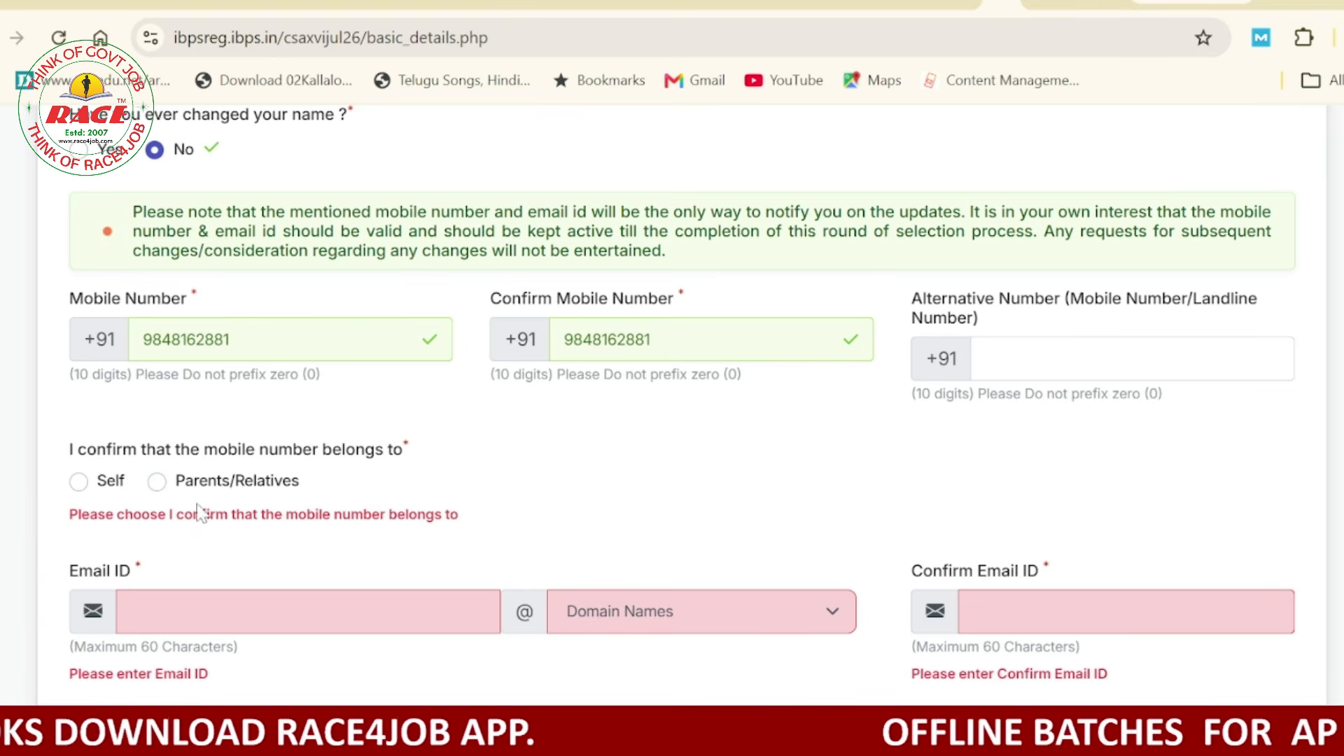
scroll(77, 474, down, 1)
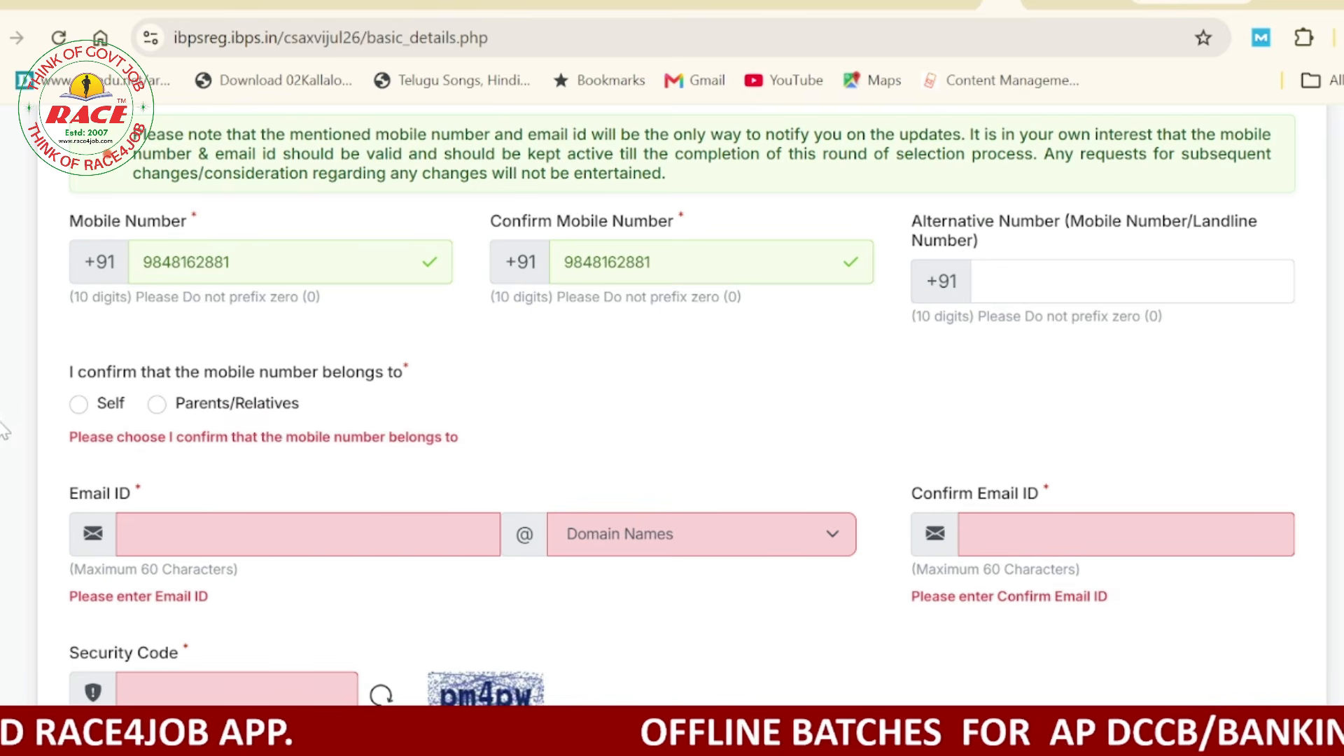
Set mobile ownership to Self, then enter the email user name with gmail.com and confirm it.
click(79, 406)
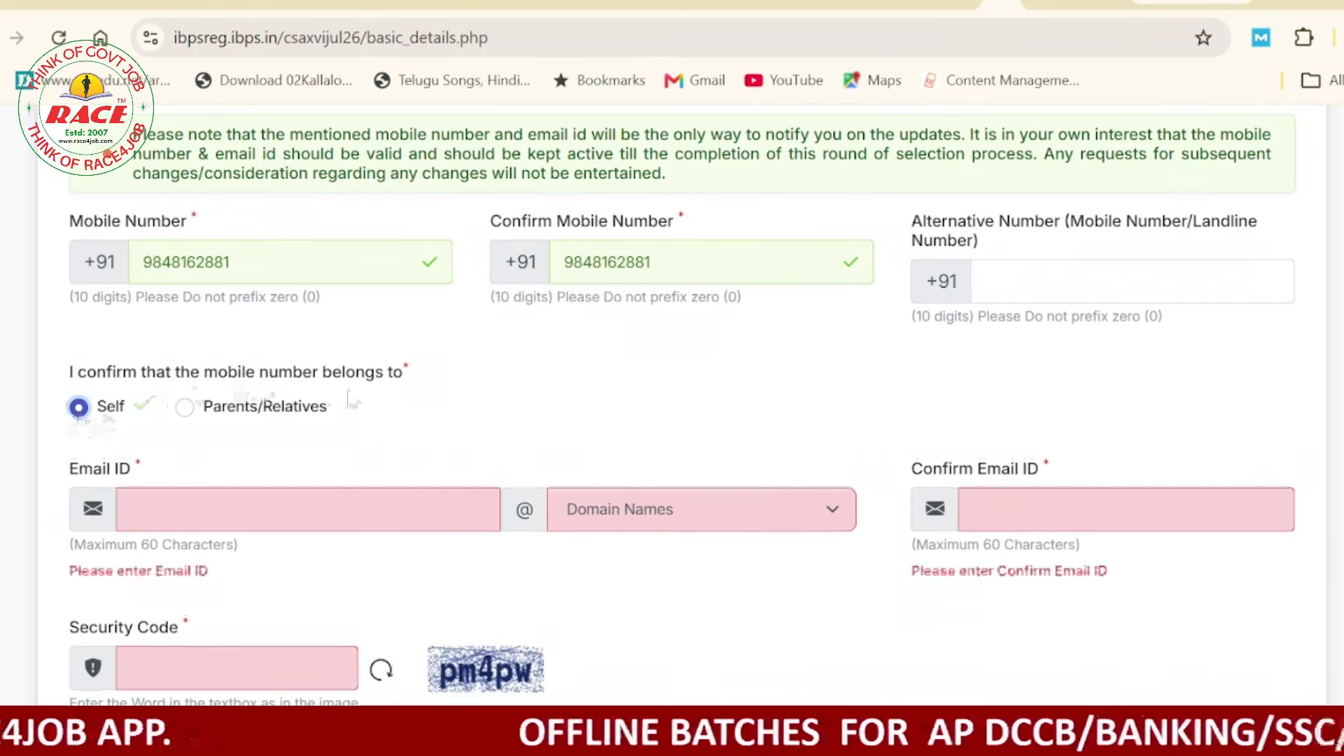
click(359, 413)
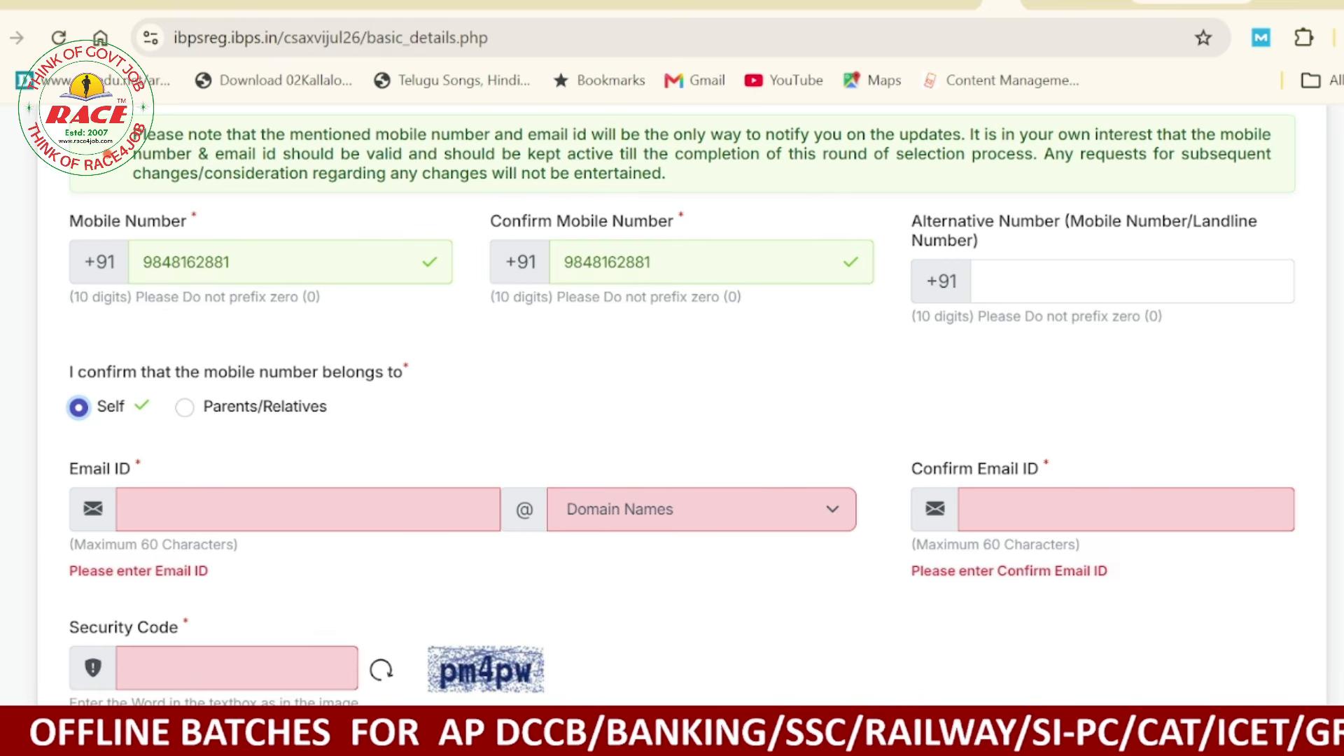
click(851, 518)
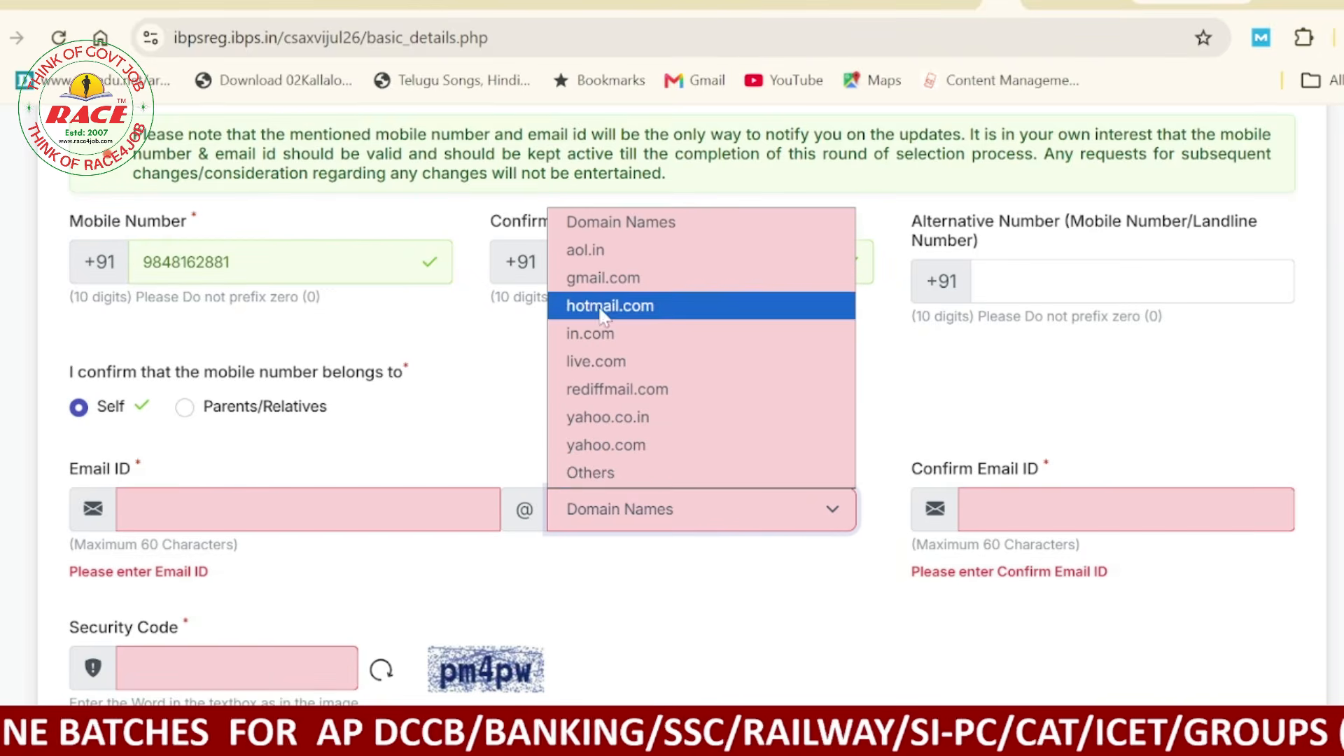
click(616, 276)
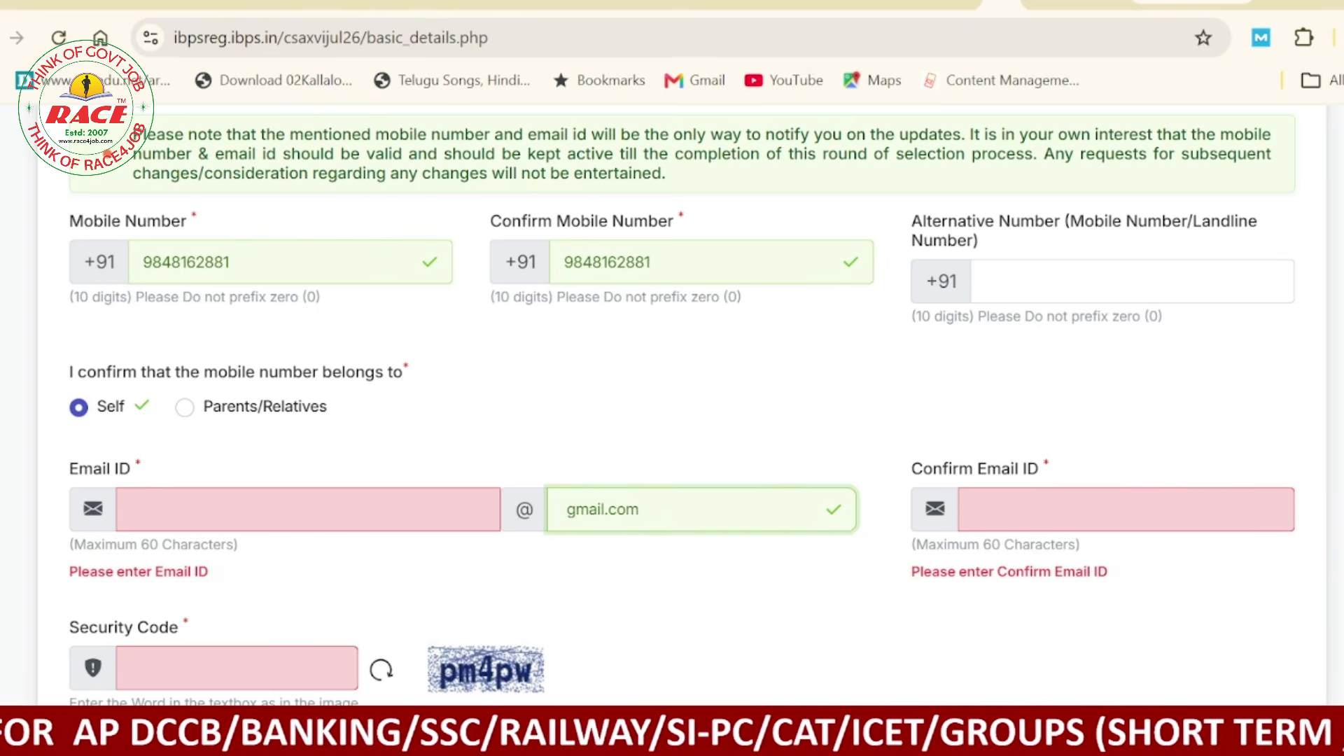
click(216, 509)
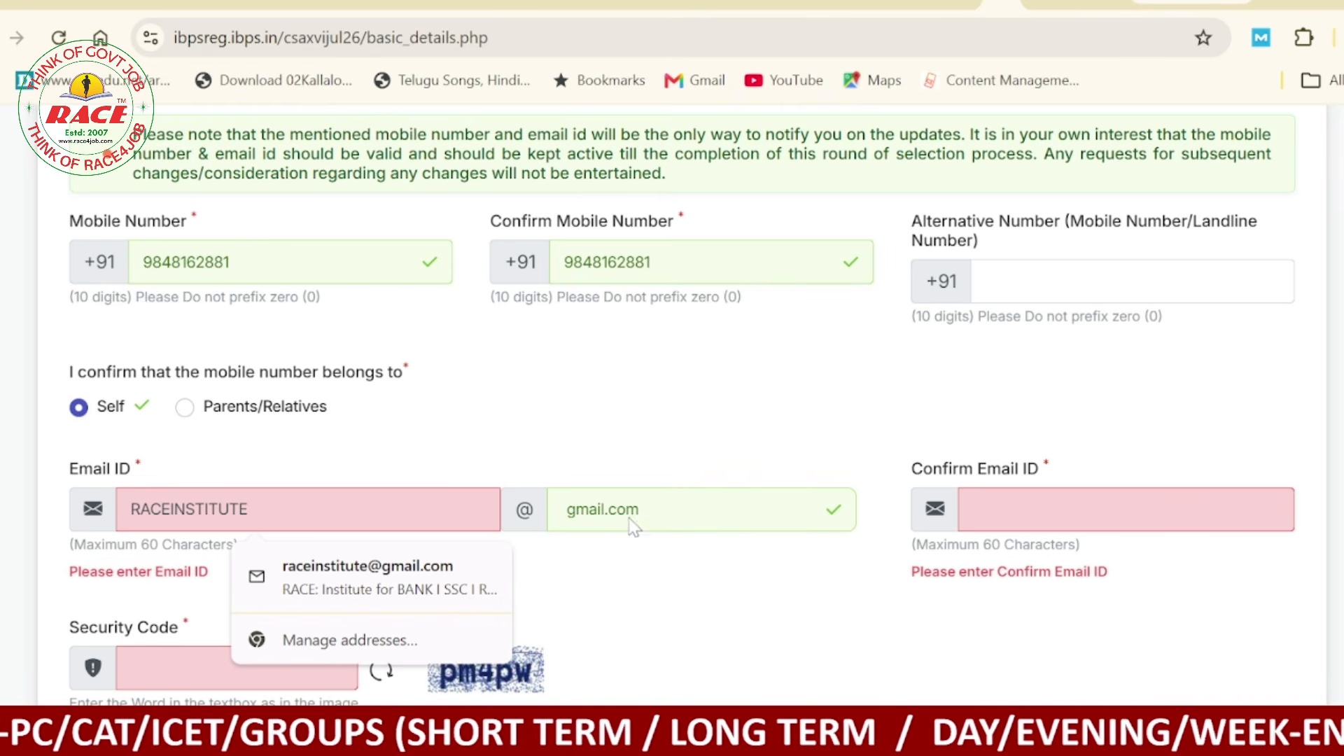
click(973, 509)
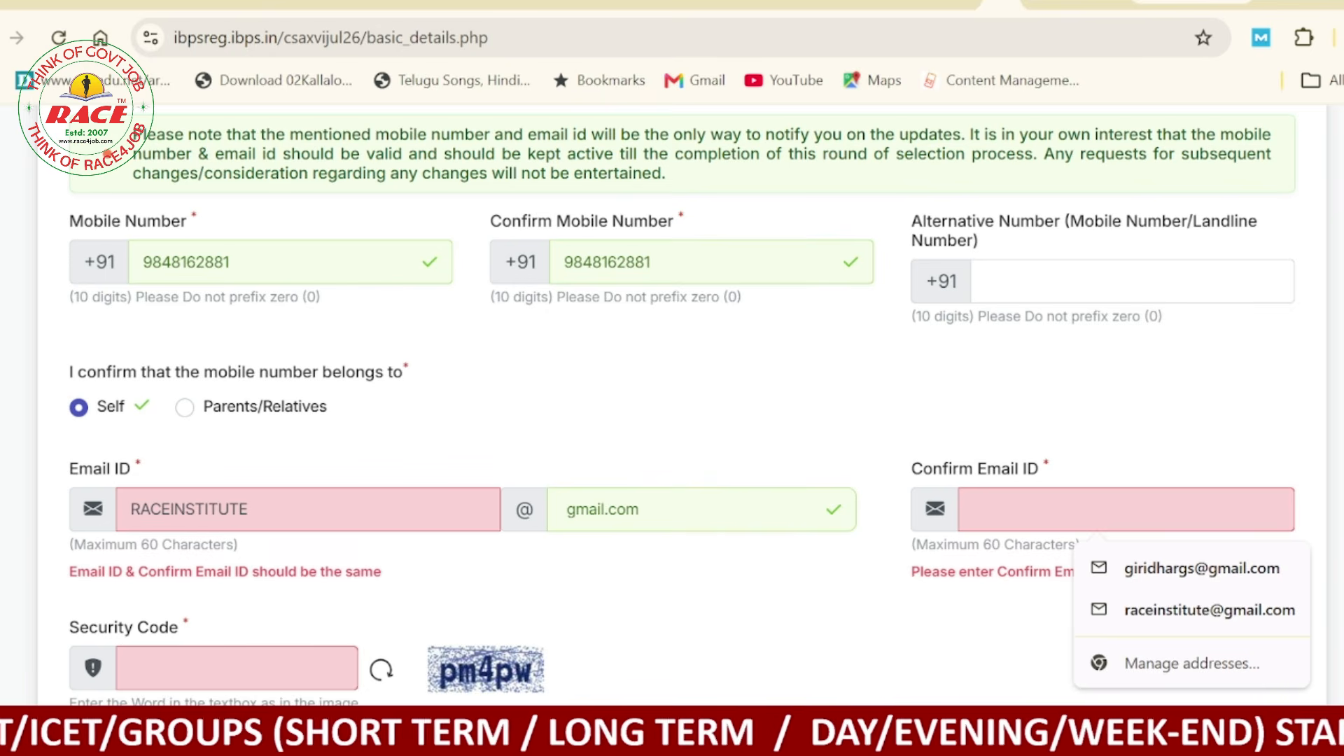
click(1095, 610)
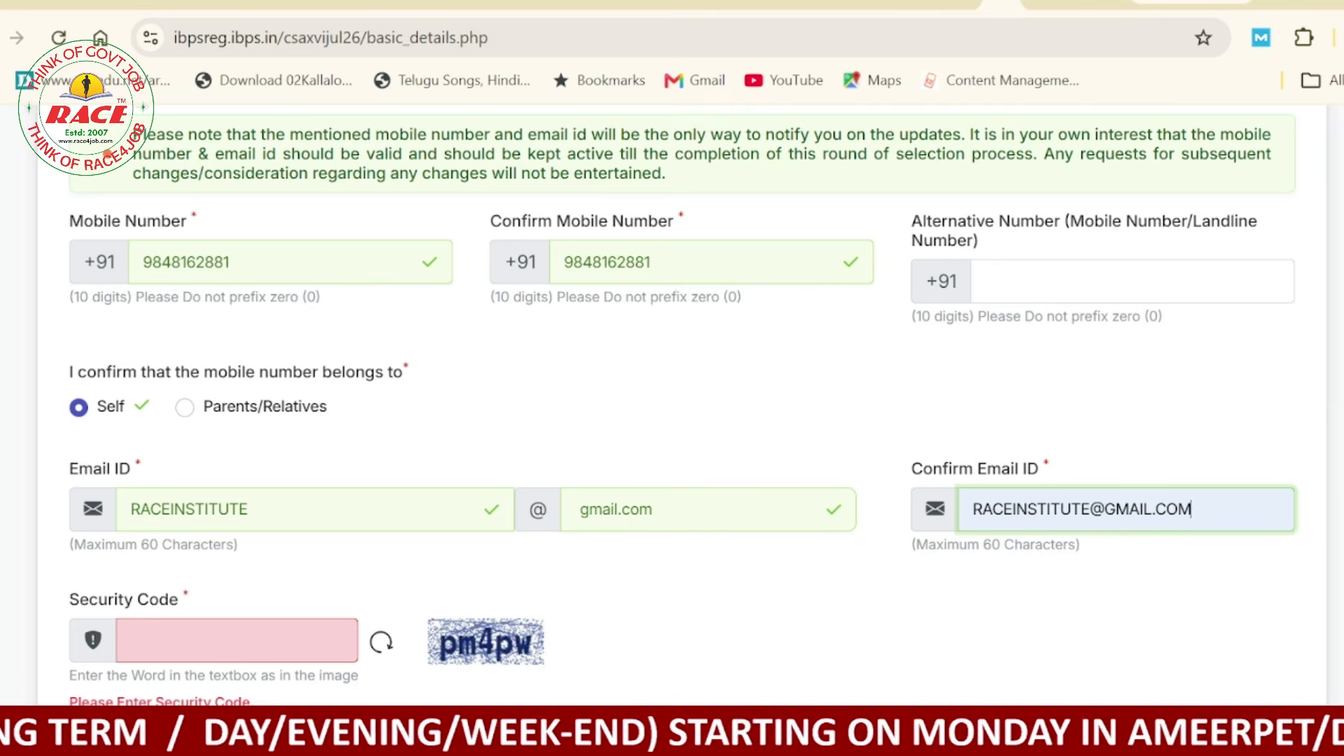
scroll(937, 380, down, 3)
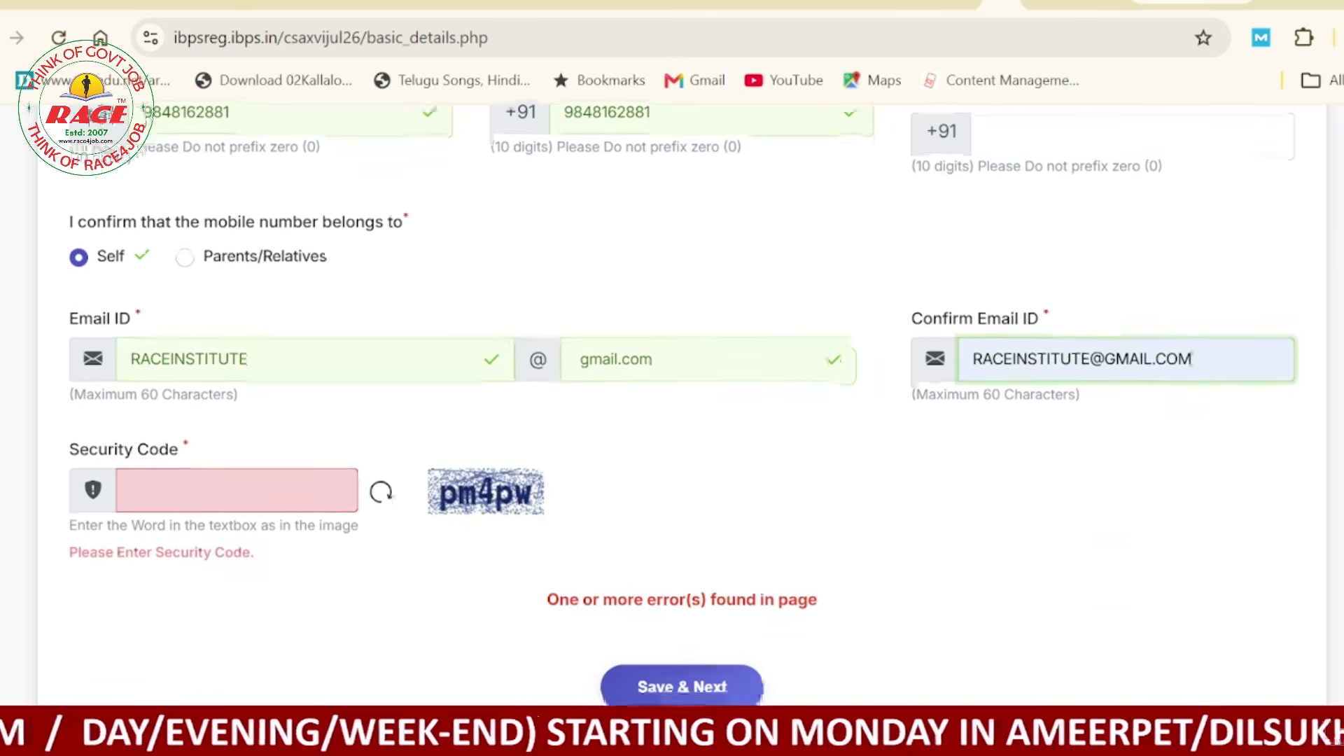
Enter the security code, Save & Next the basic information, and confirm the submission with OK.
click(203, 450)
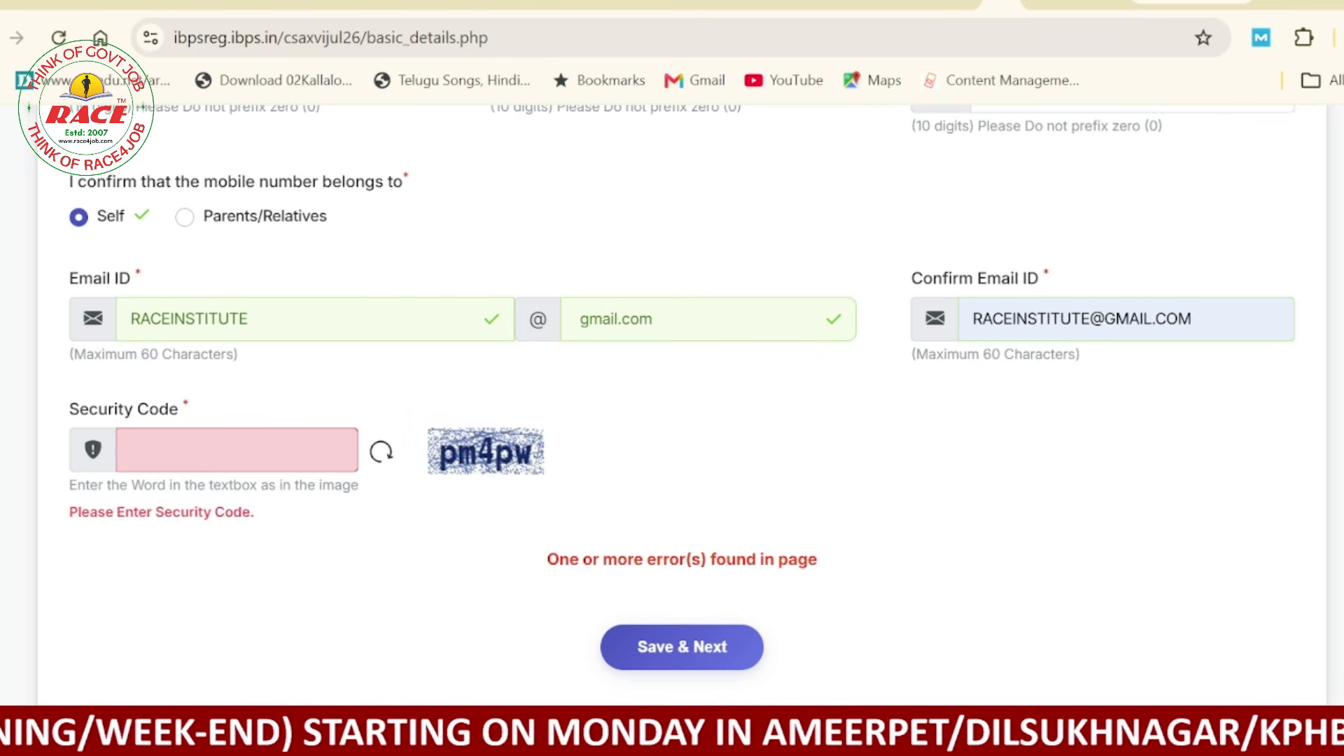
text(p)
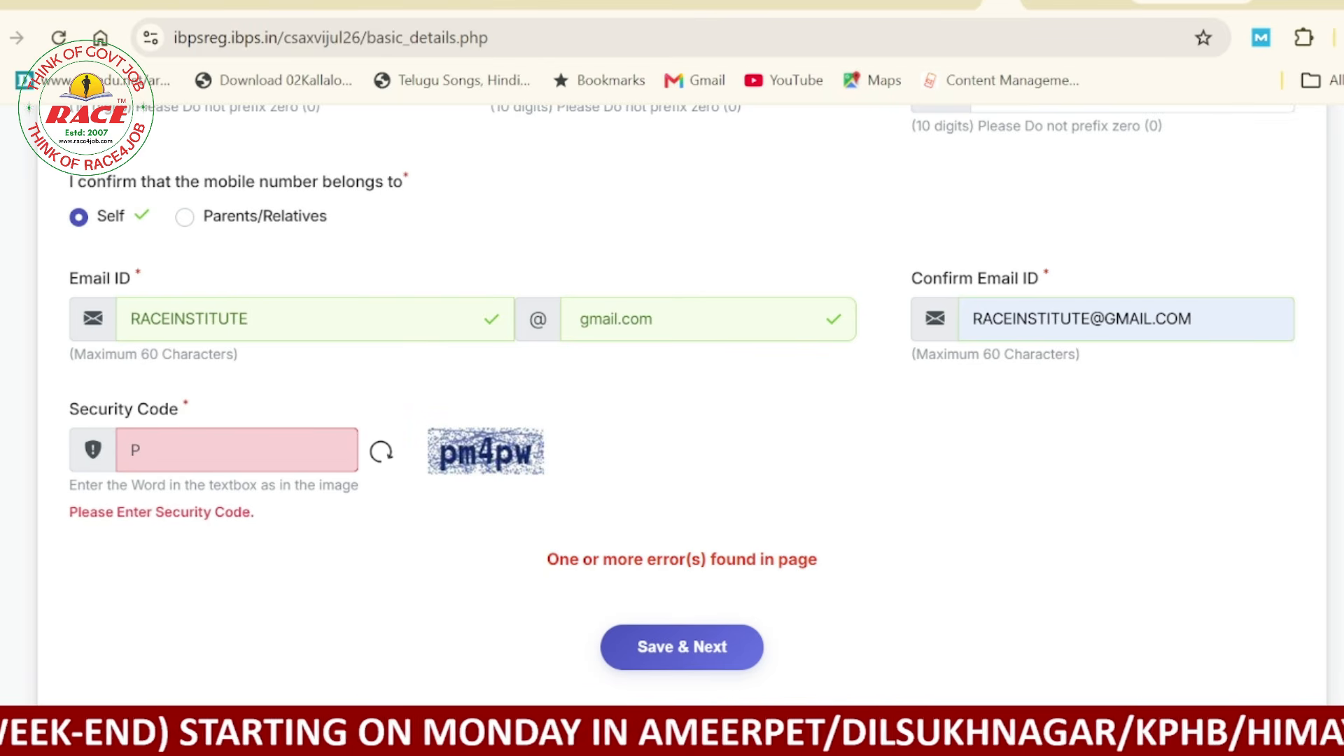
text(pm)
key(BackSpace)
key(BackSpace)
text(p)
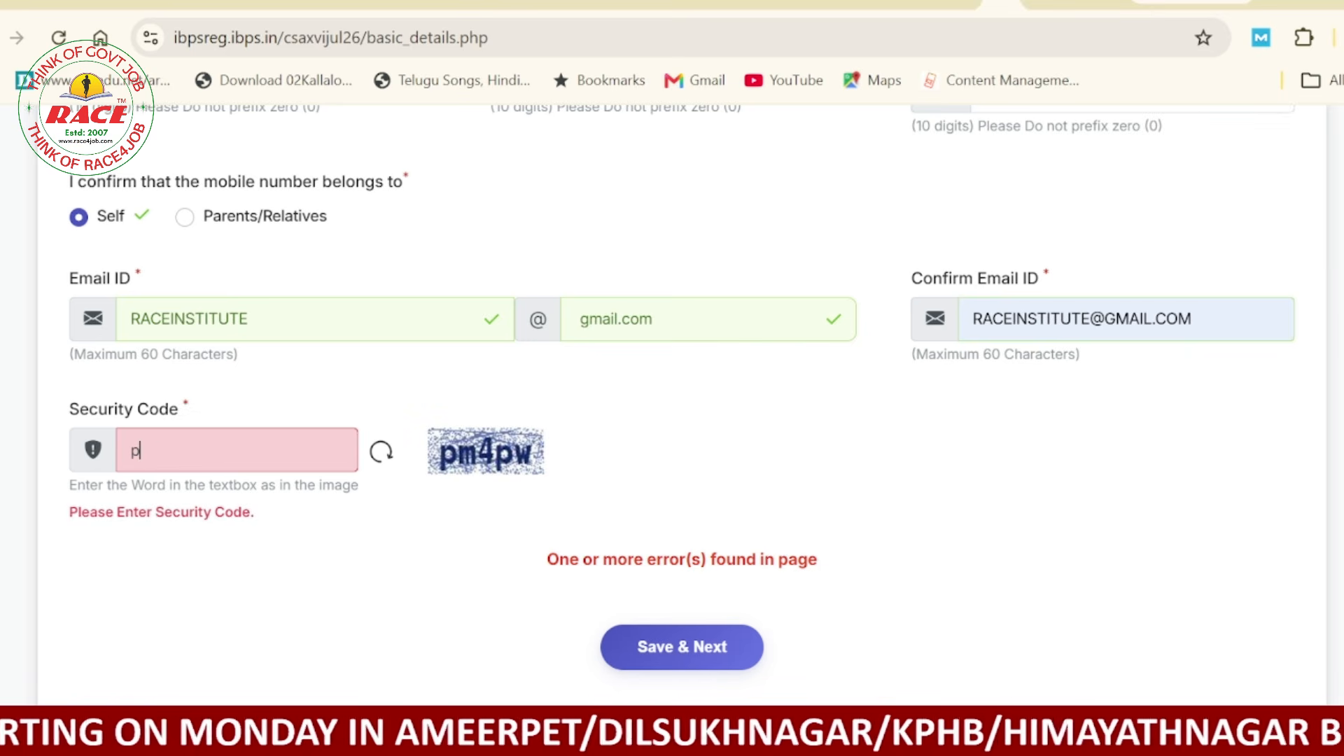
text(m4pw)
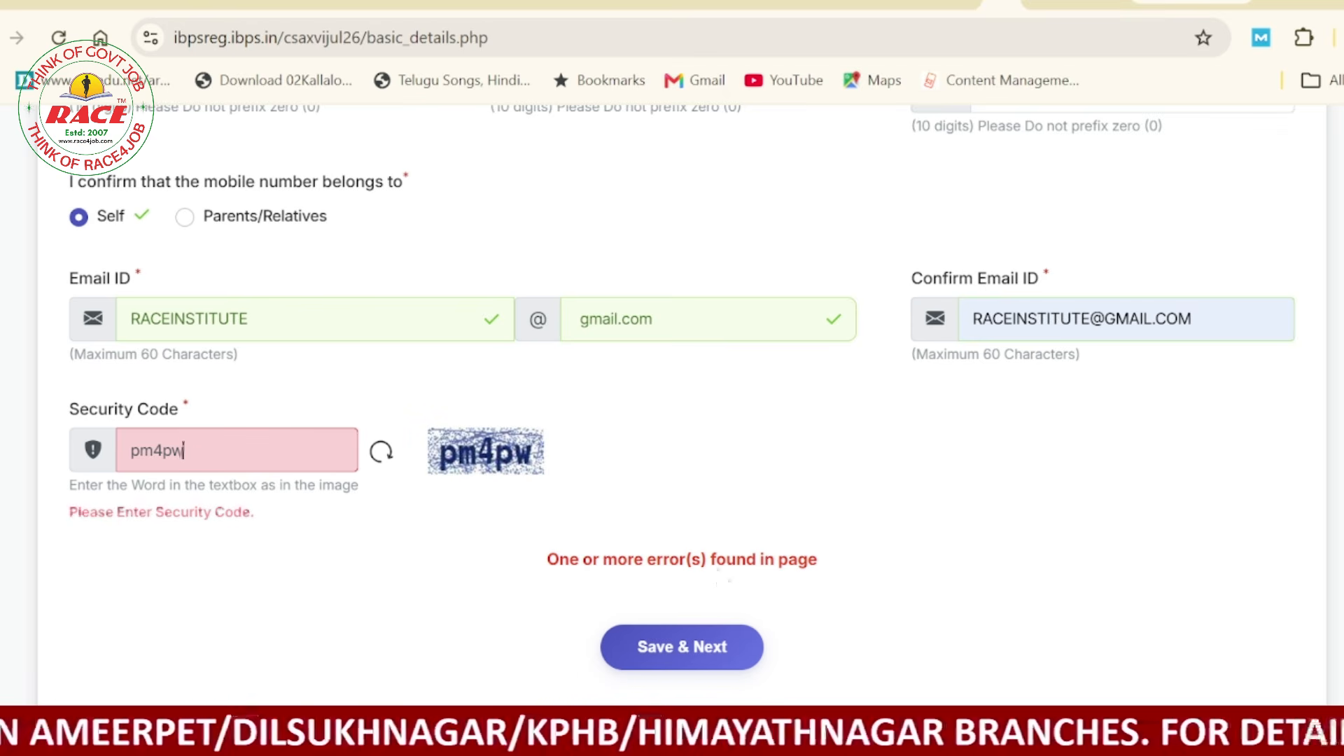
click(697, 651)
click(359, 512)
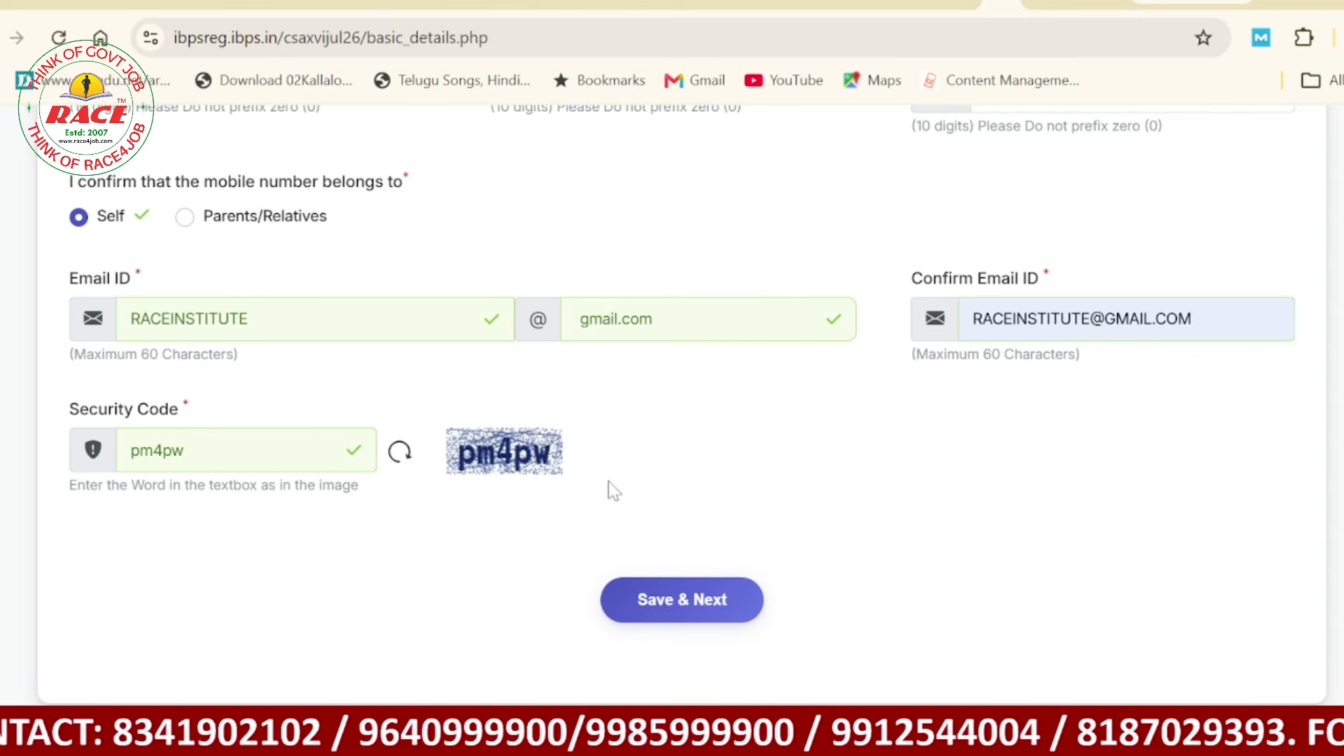
click(673, 598)
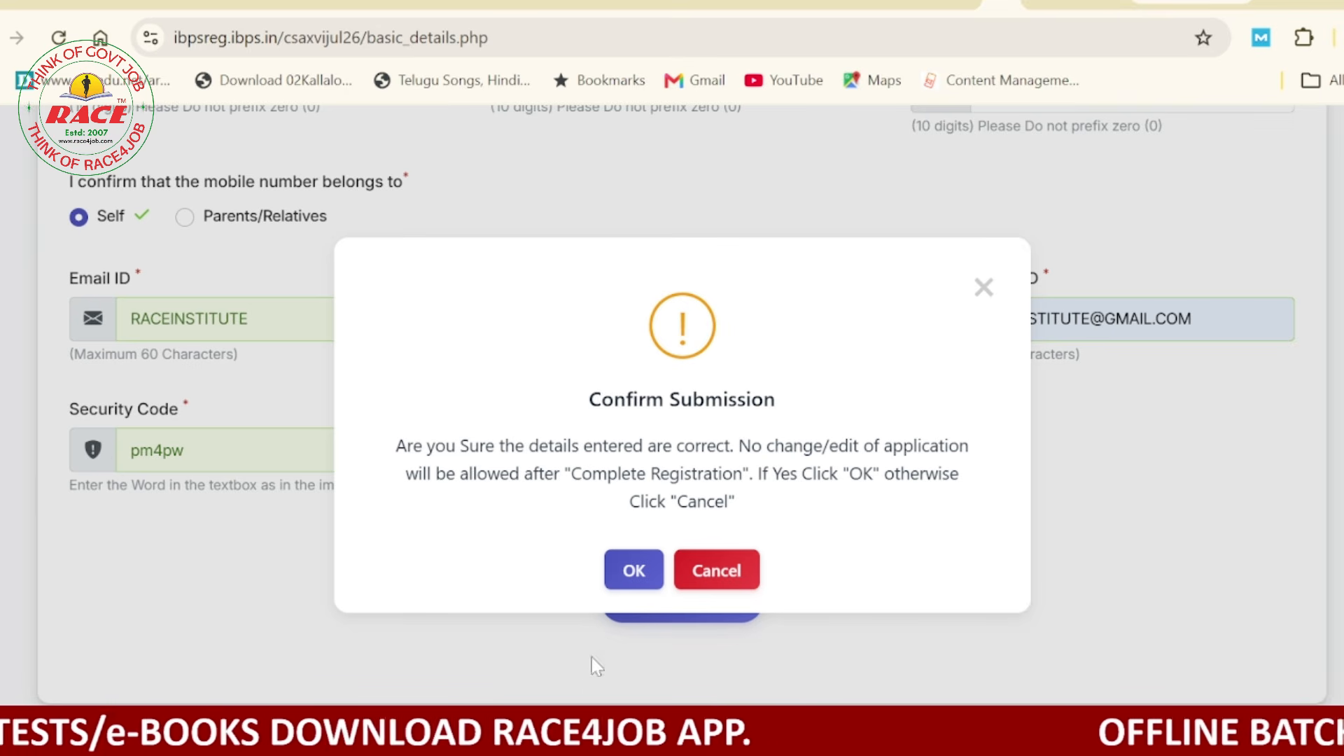
click(630, 571)
Enter the captcha, send the mobile OTP, and verify the mobile number with the received code.
scroll(678, 497, down, 2)
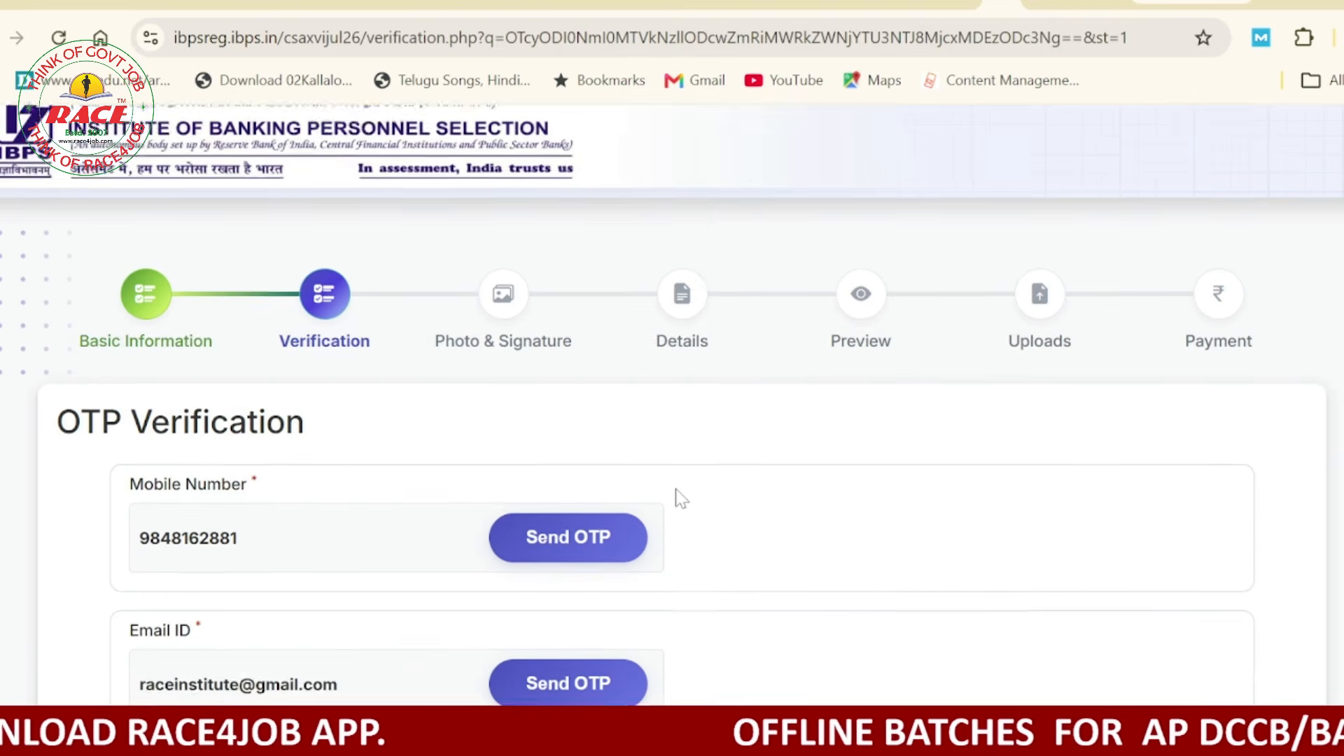
scroll(679, 498, down, 3)
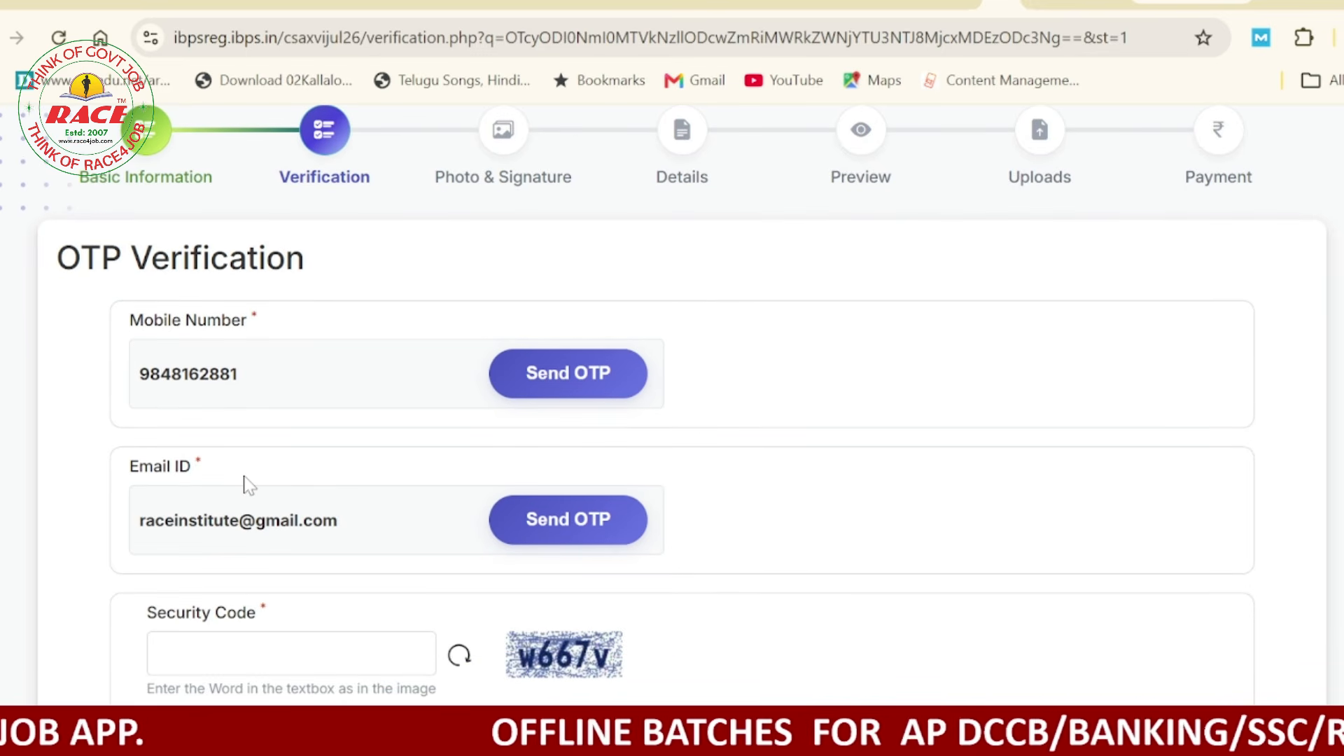
scroll(240, 350, down, 1)
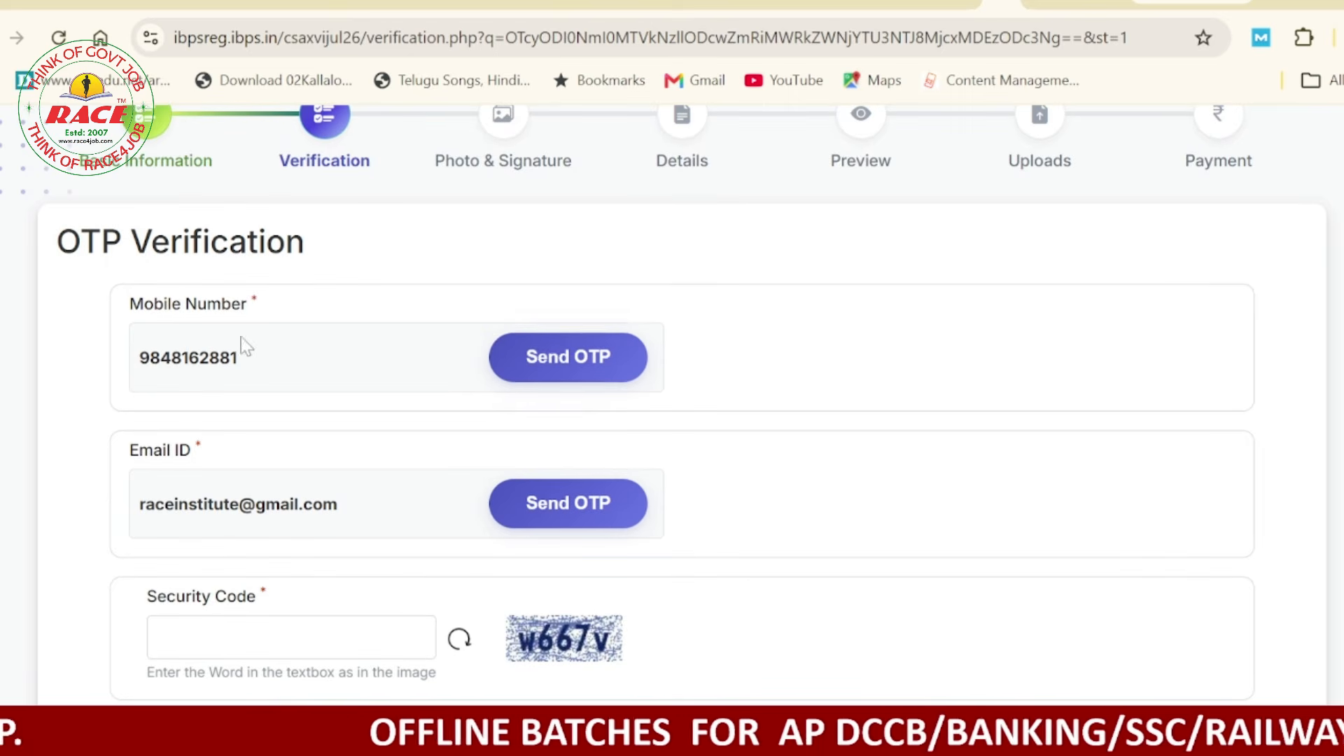
click(559, 364)
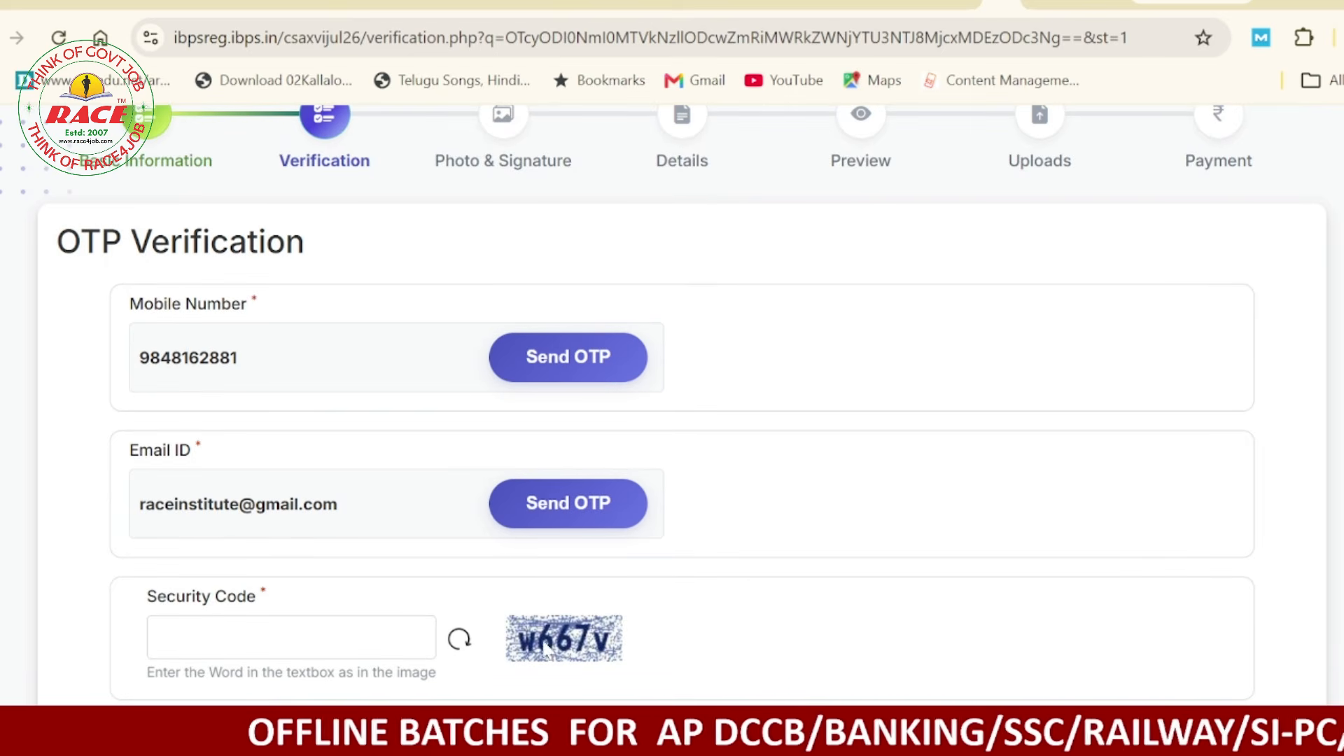
click(562, 369)
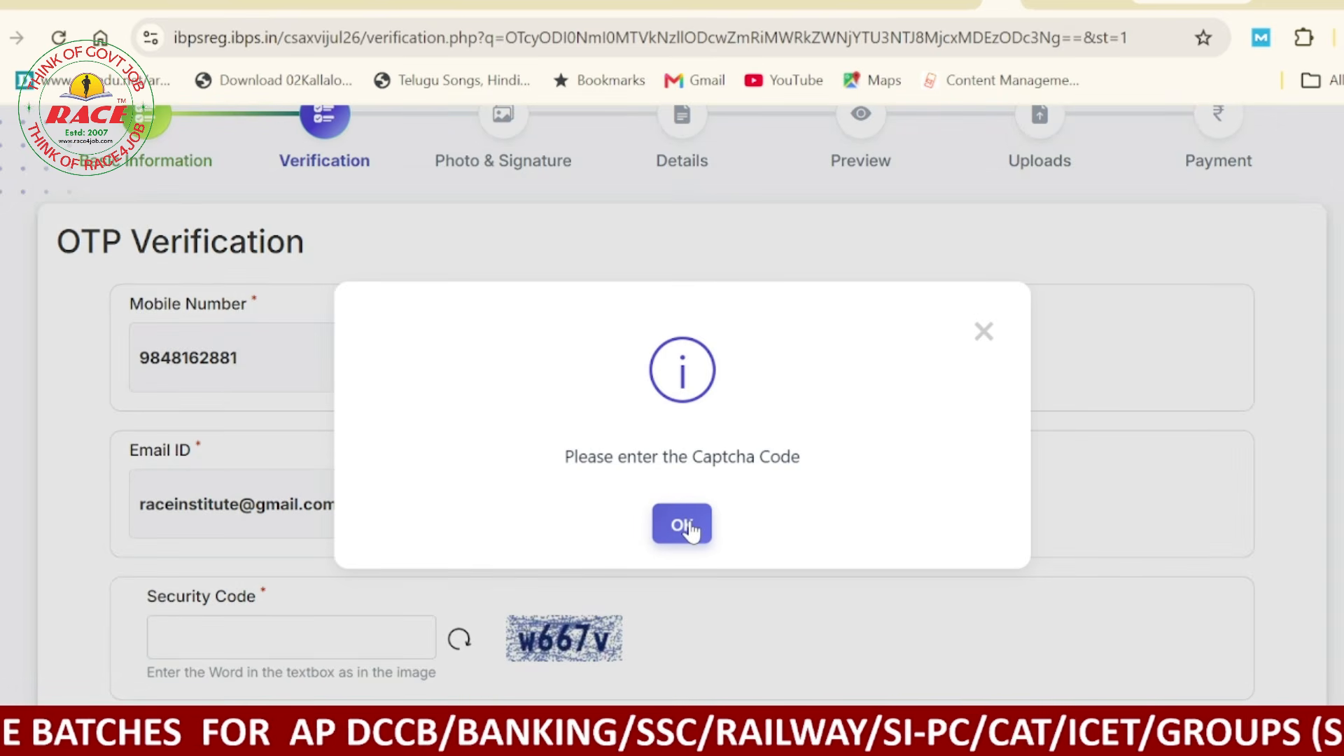
click(682, 525)
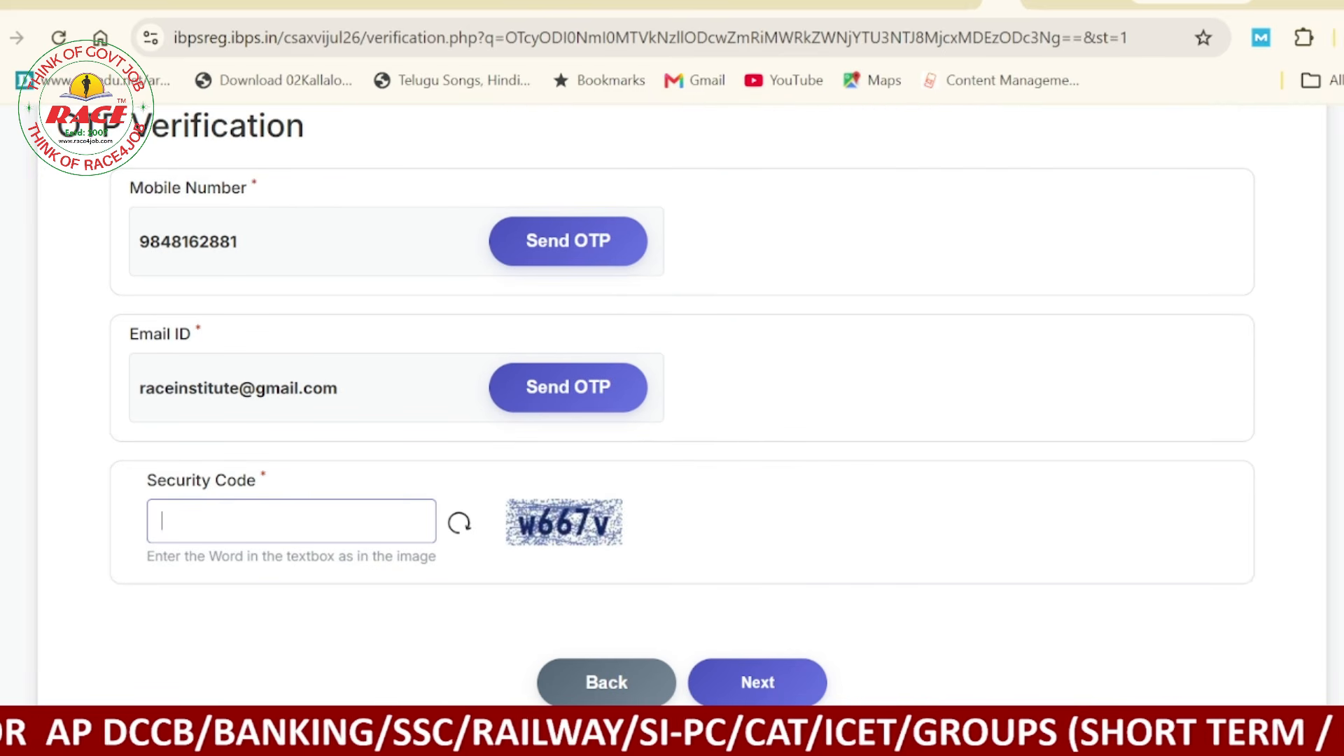
text(w667v)
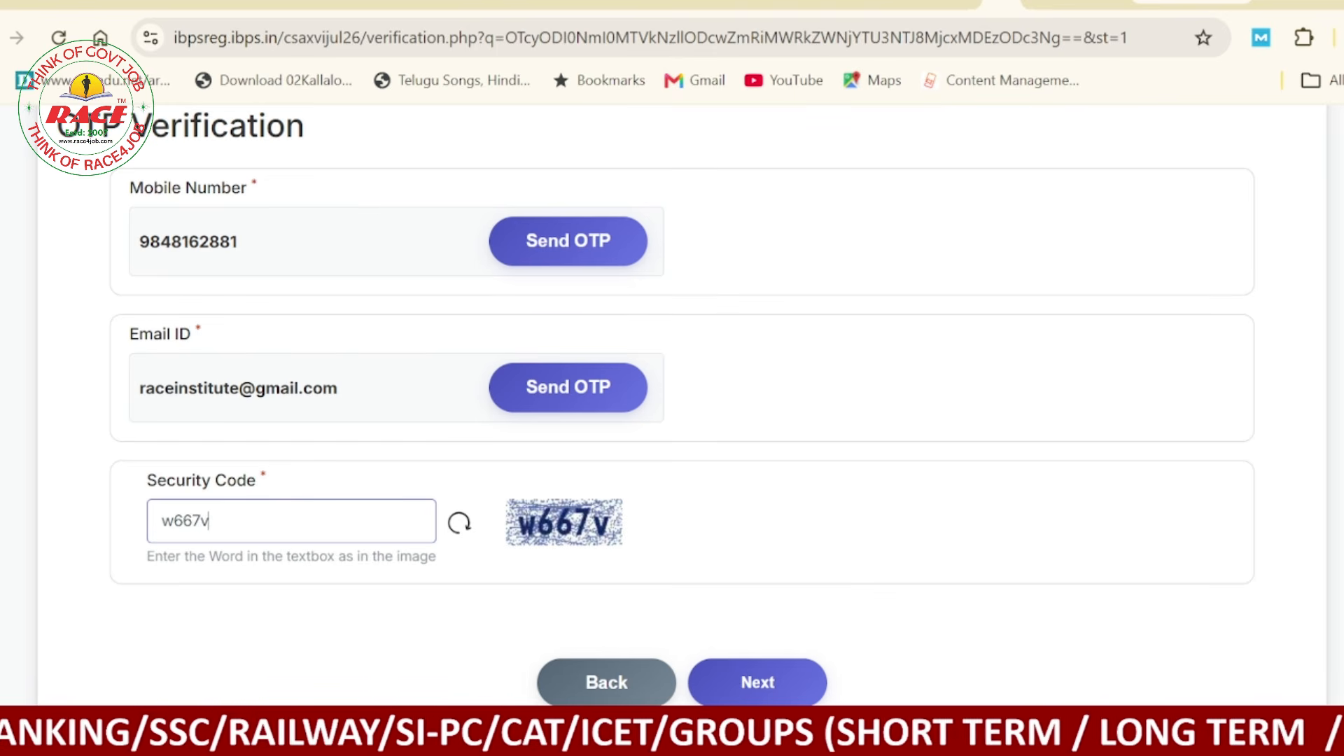
scroll(359, 339, up, 1)
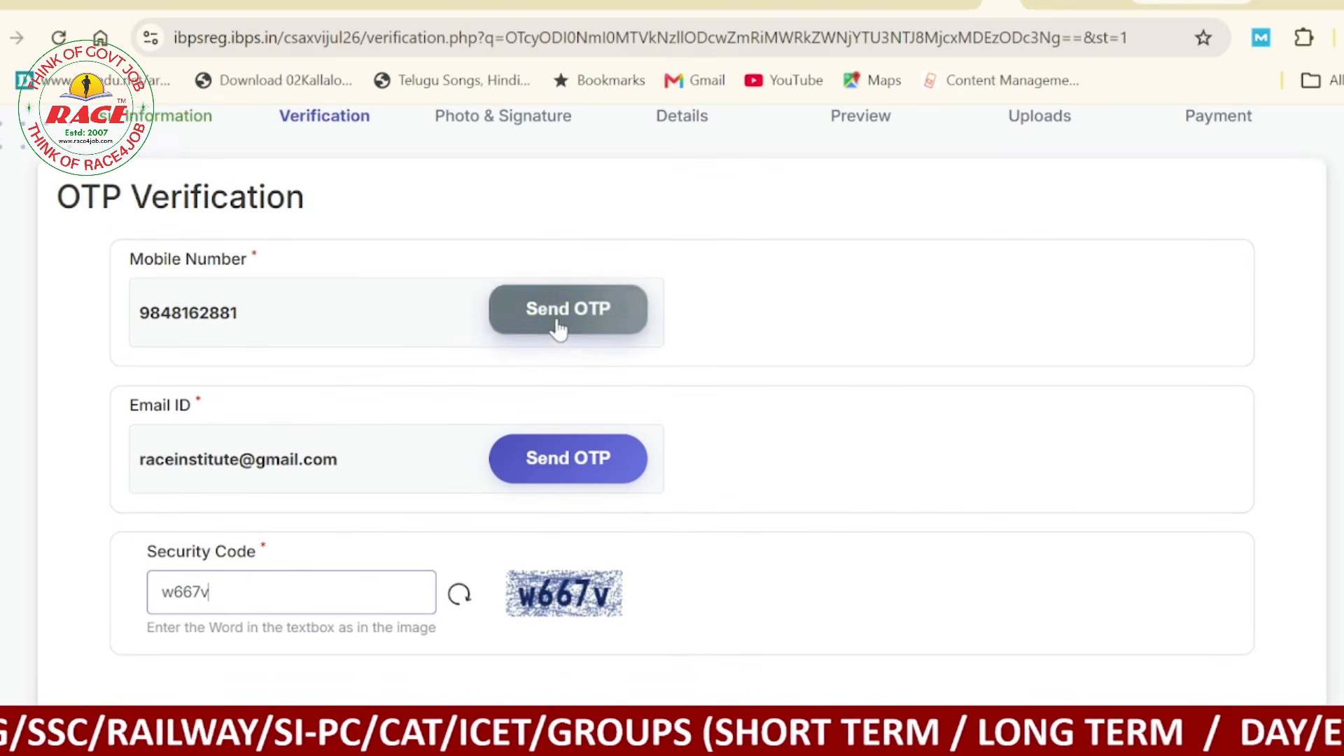
click(557, 326)
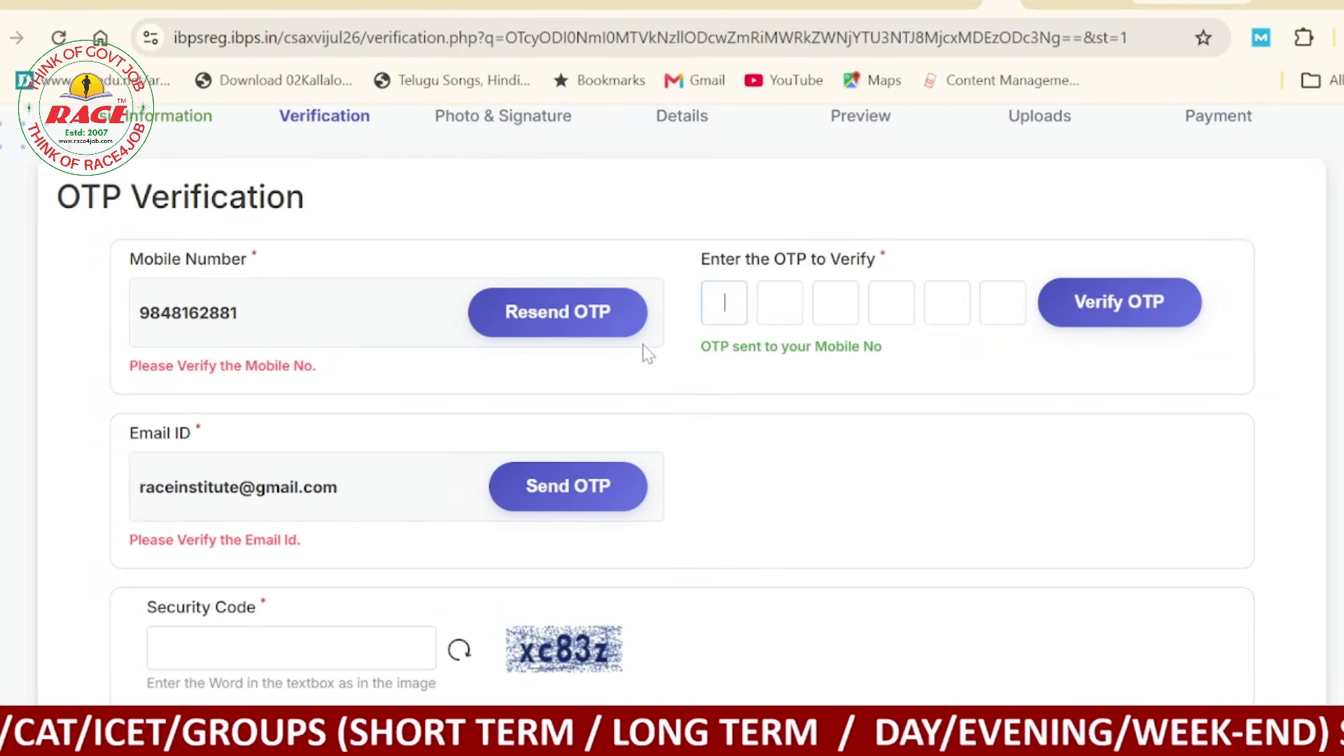
click(1096, 315)
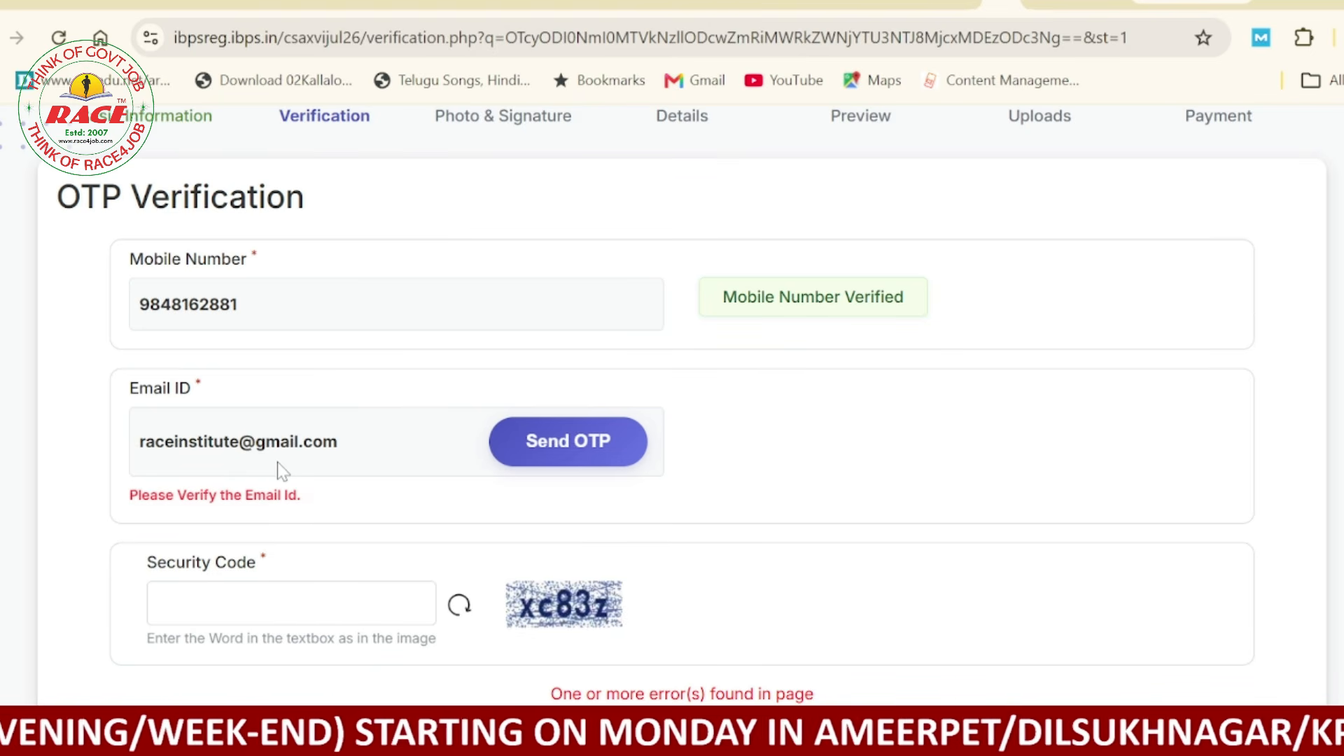
Enter the new captcha, send the email OTP, and verify the email ID with the received code.
click(371, 603)
text(xc)
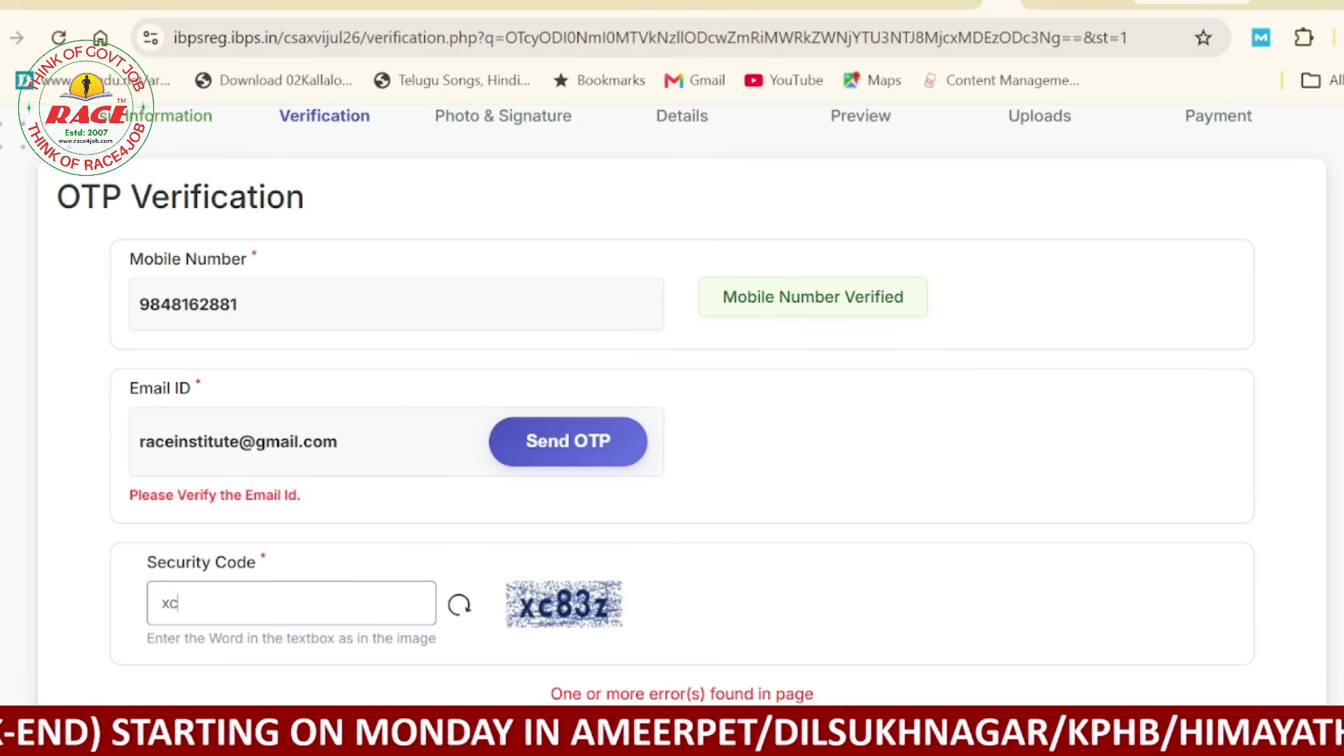
text(83z)
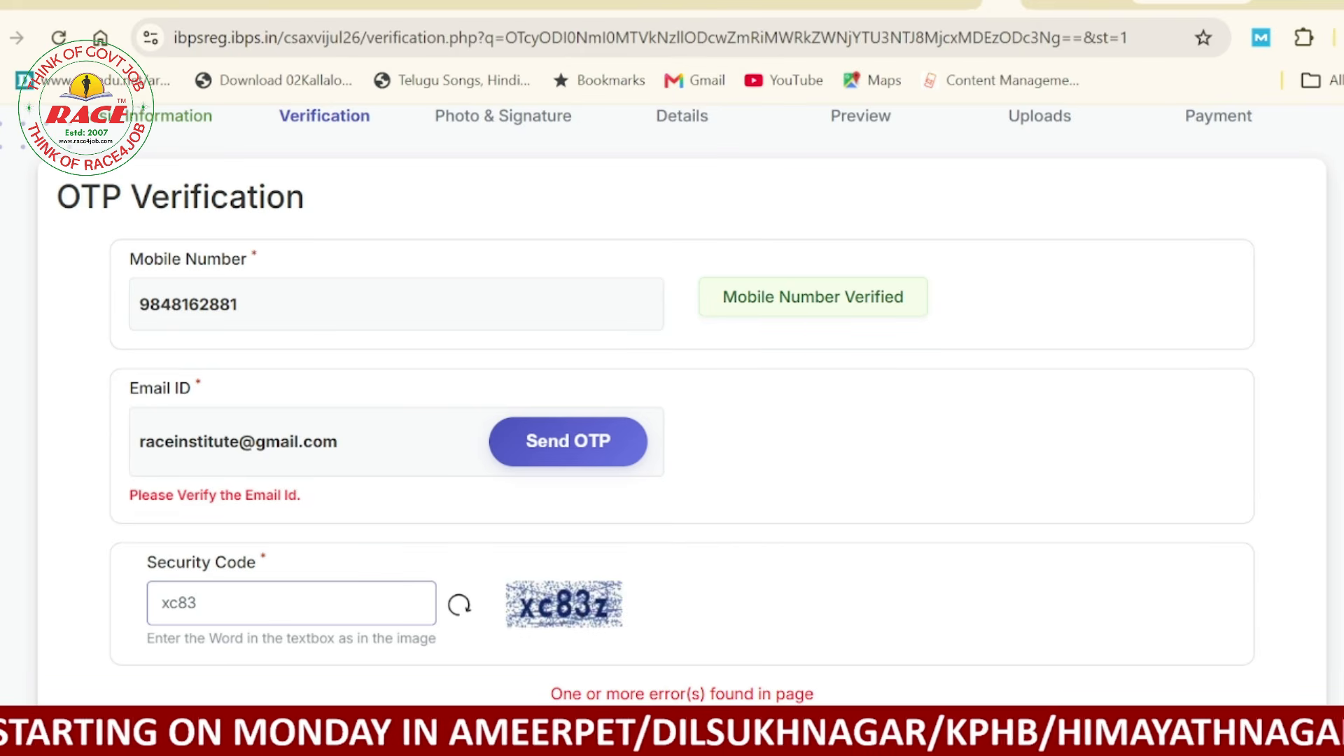
click(567, 439)
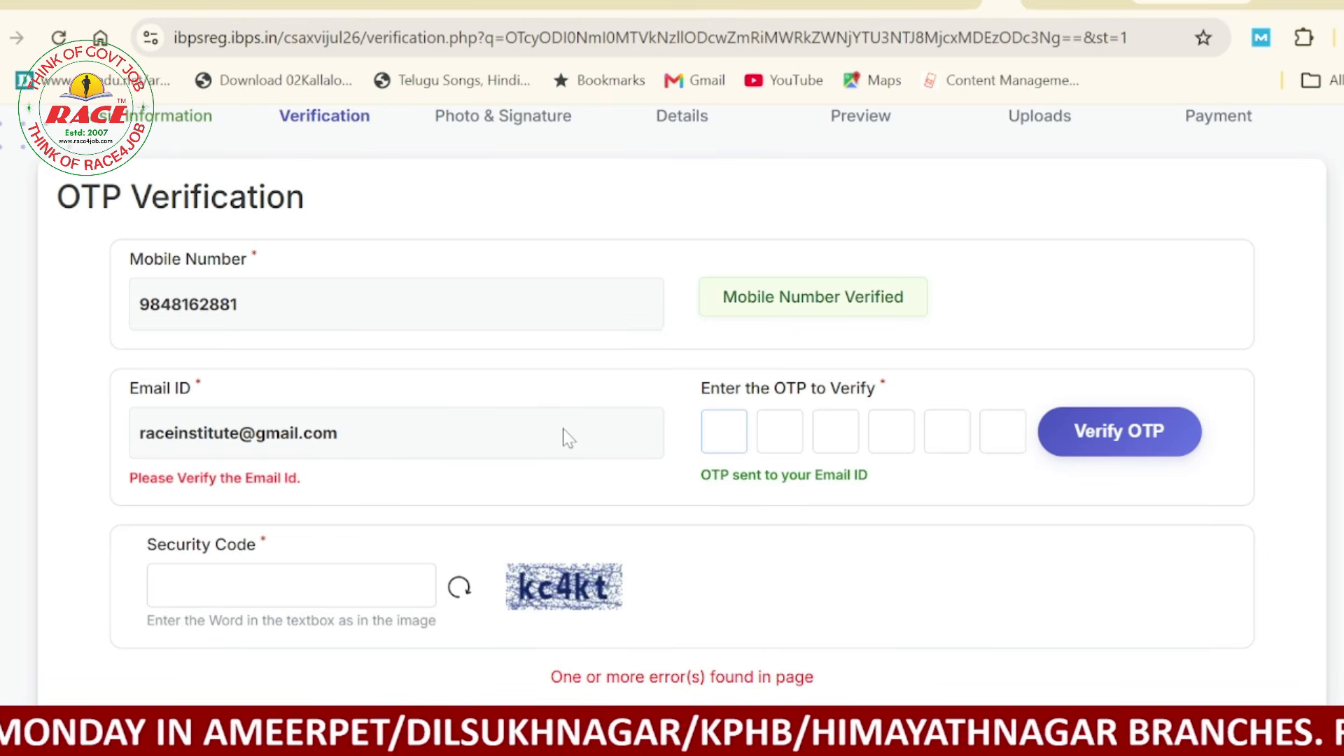
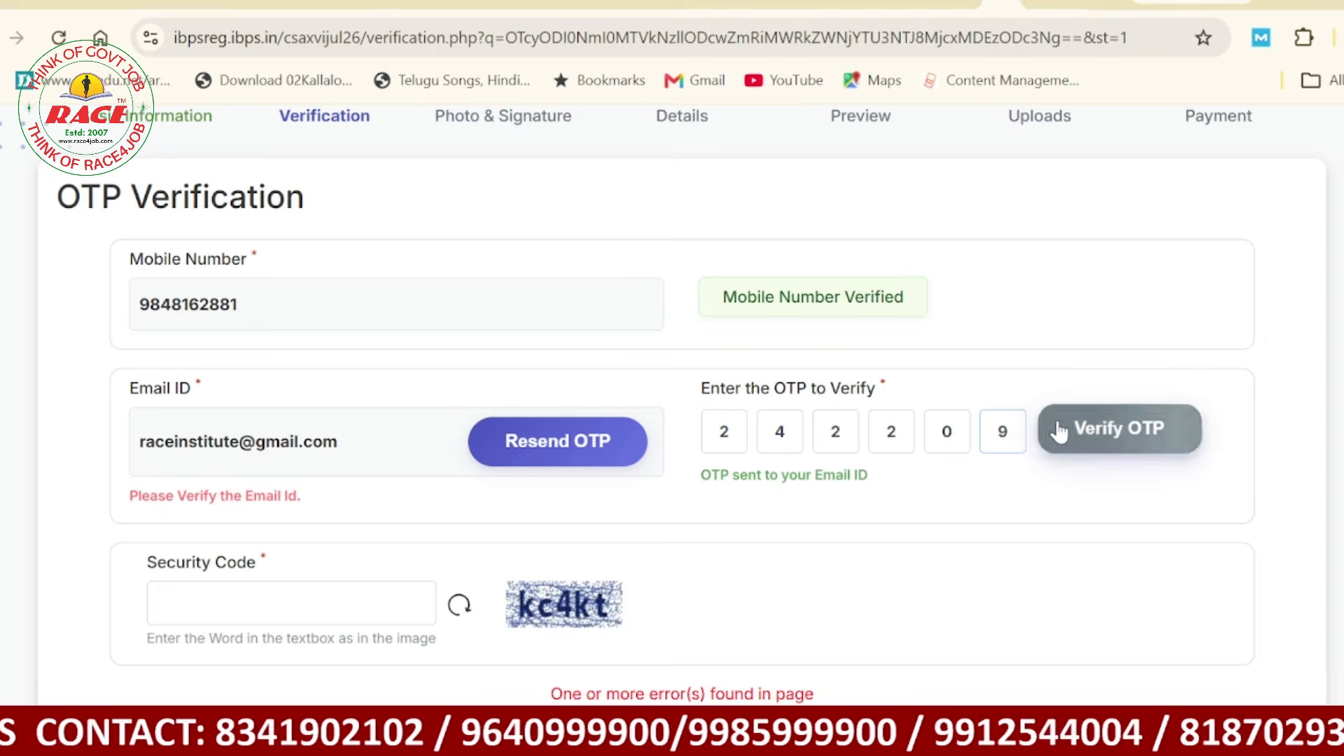
click(1058, 432)
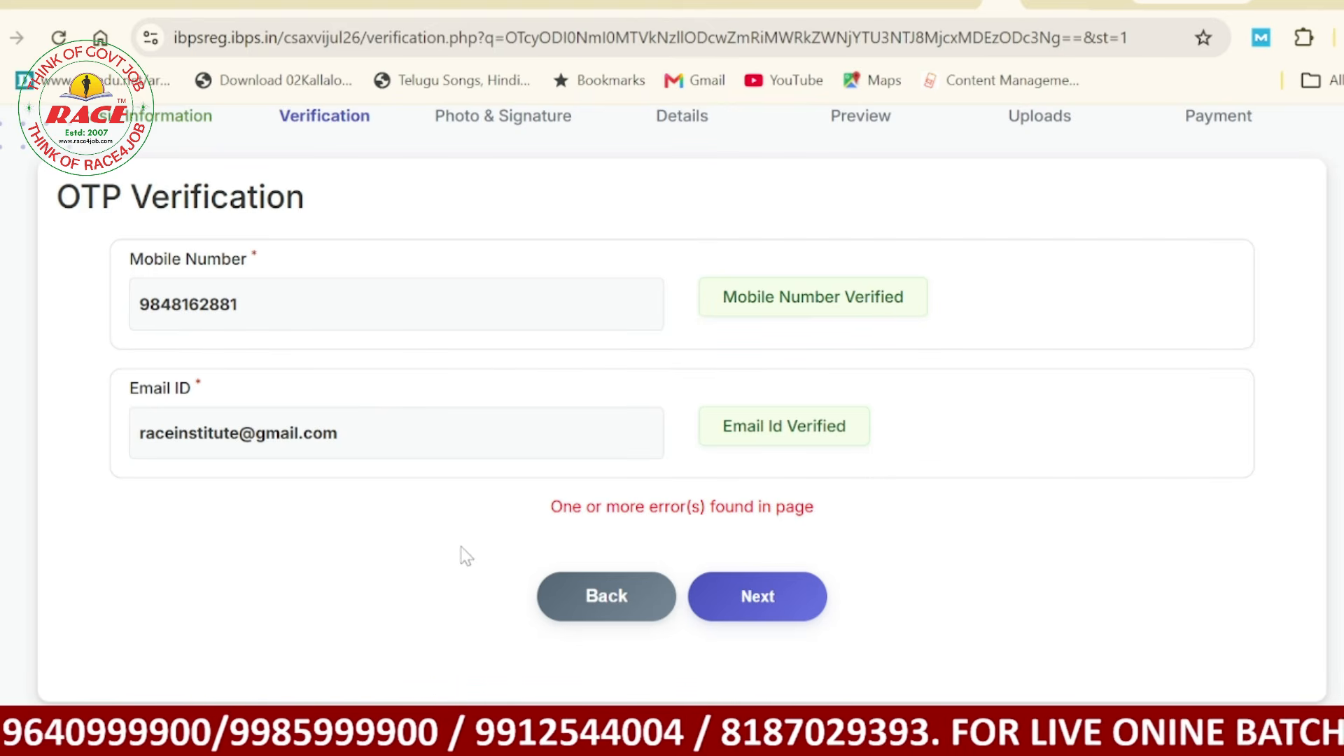
scroll(456, 544, up, 3)
scroll(396, 448, down, 3)
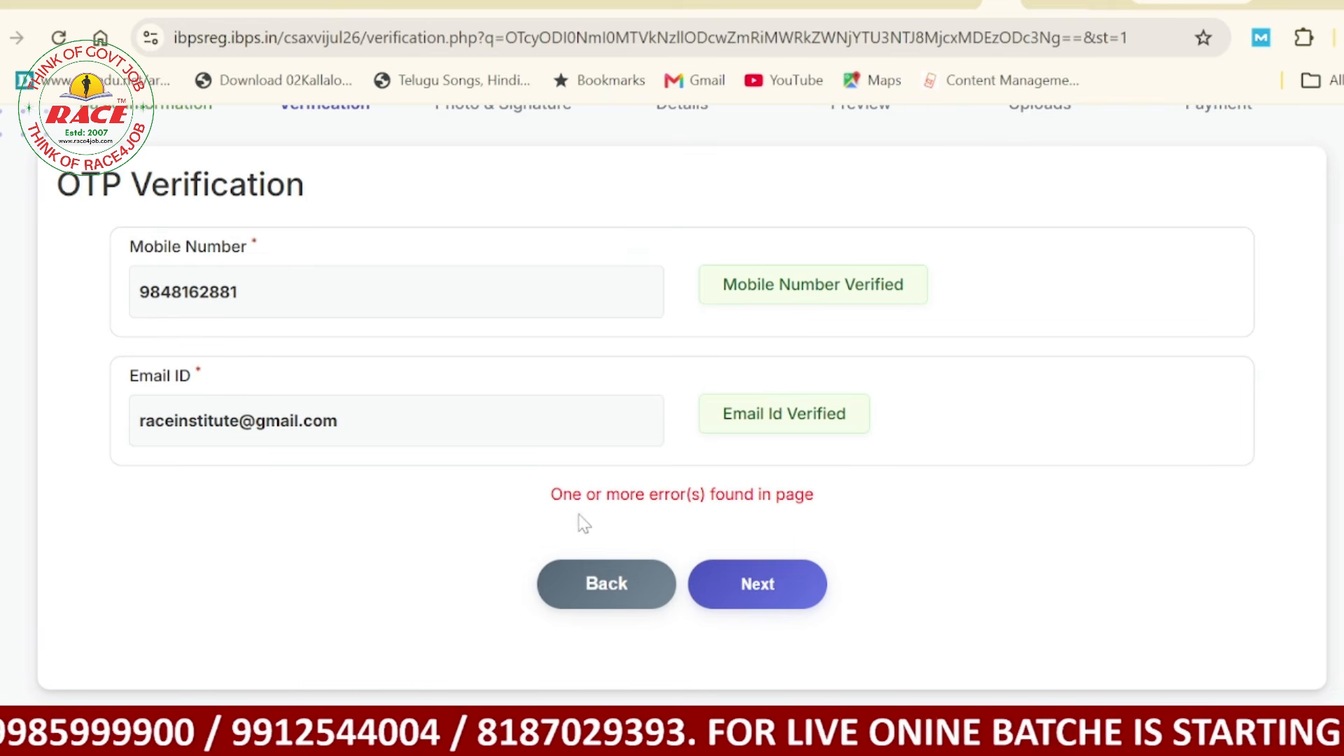
scroll(868, 514, up, 2)
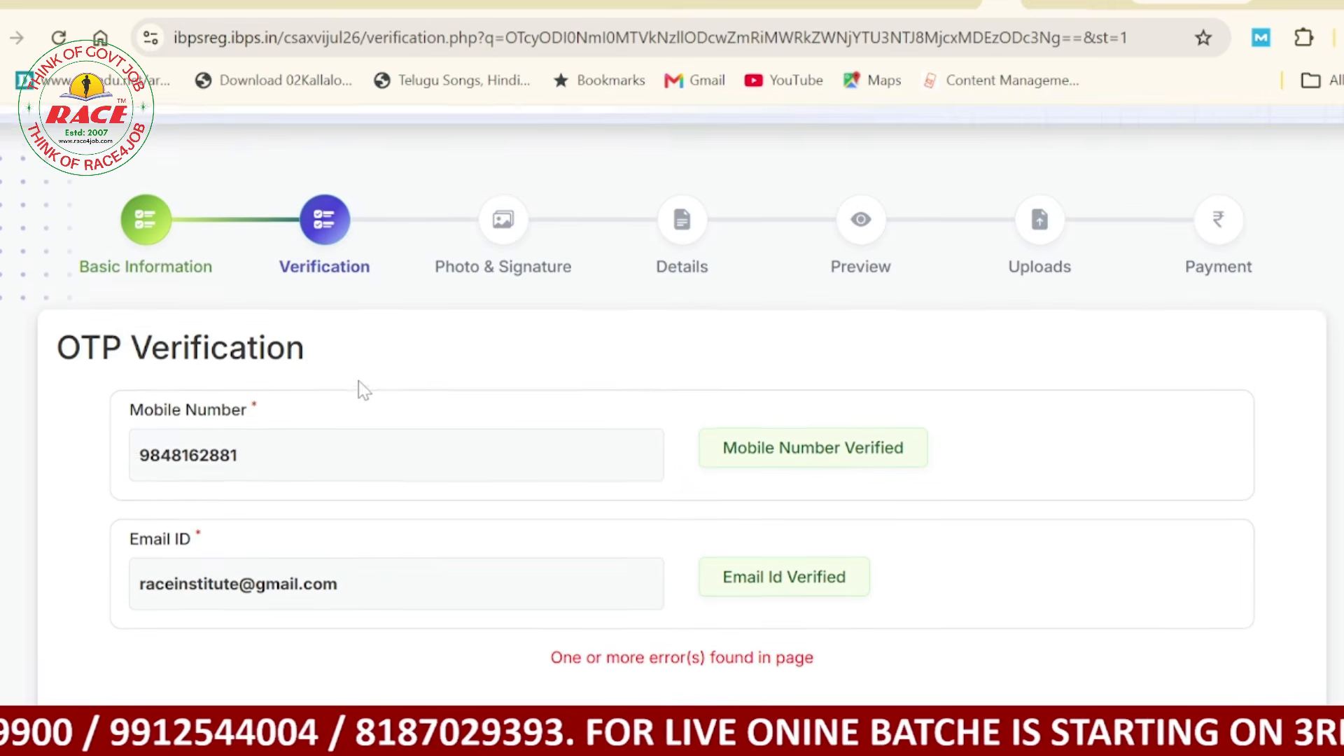
scroll(303, 450, down, 2)
click(724, 618)
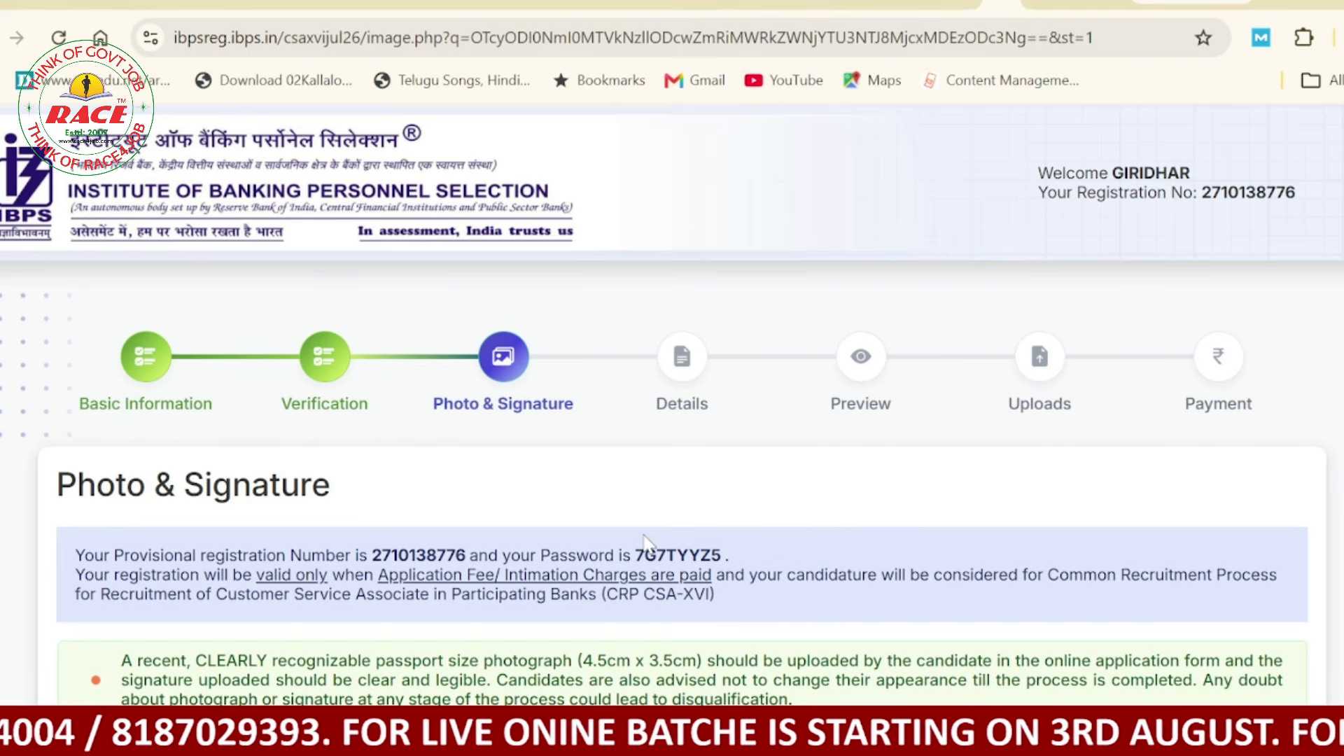
scroll(648, 542, down, 3)
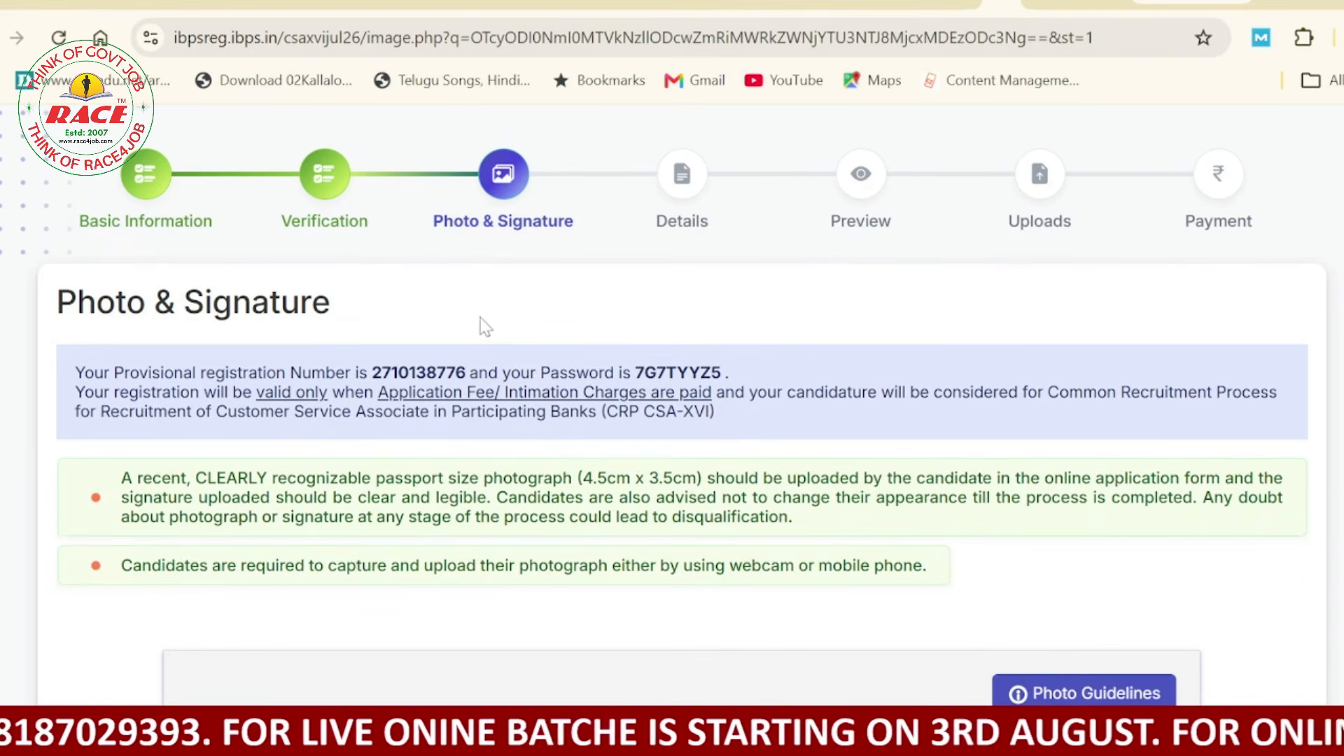
scroll(457, 242, down, 1)
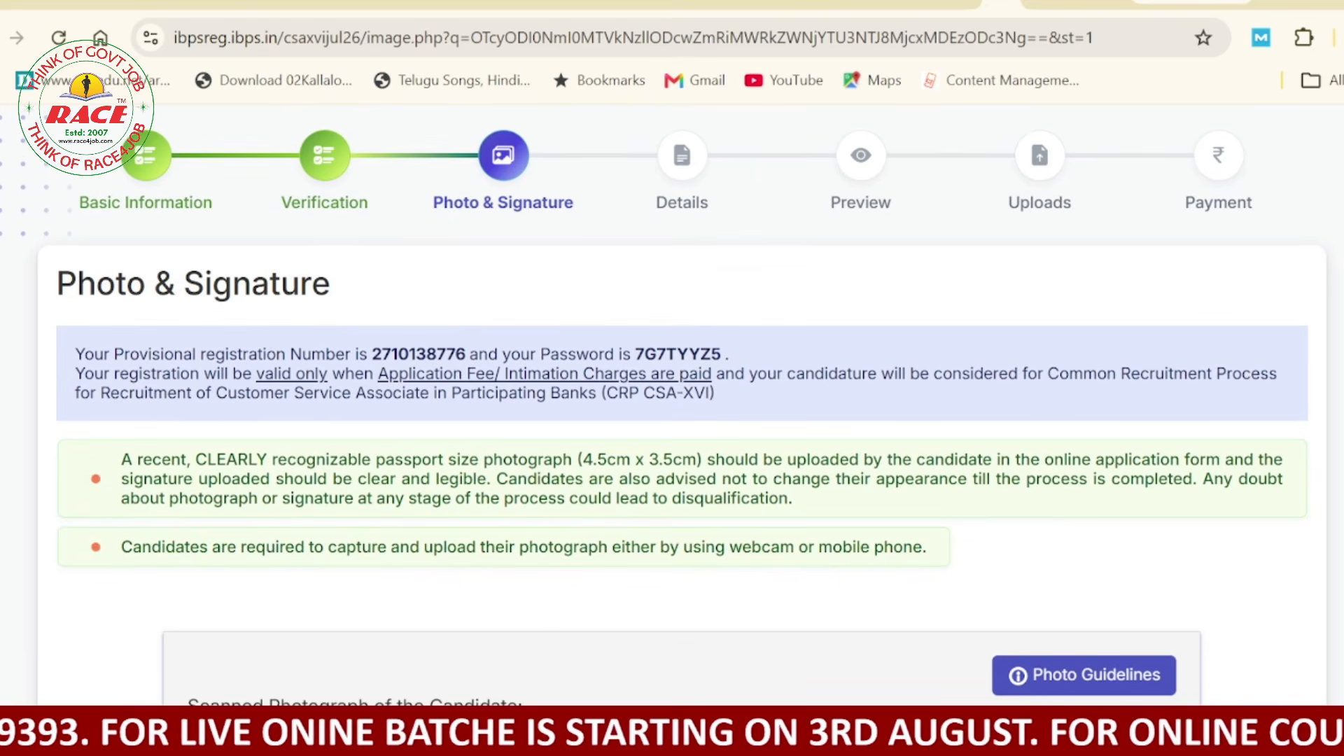
scroll(371, 459, down, 3)
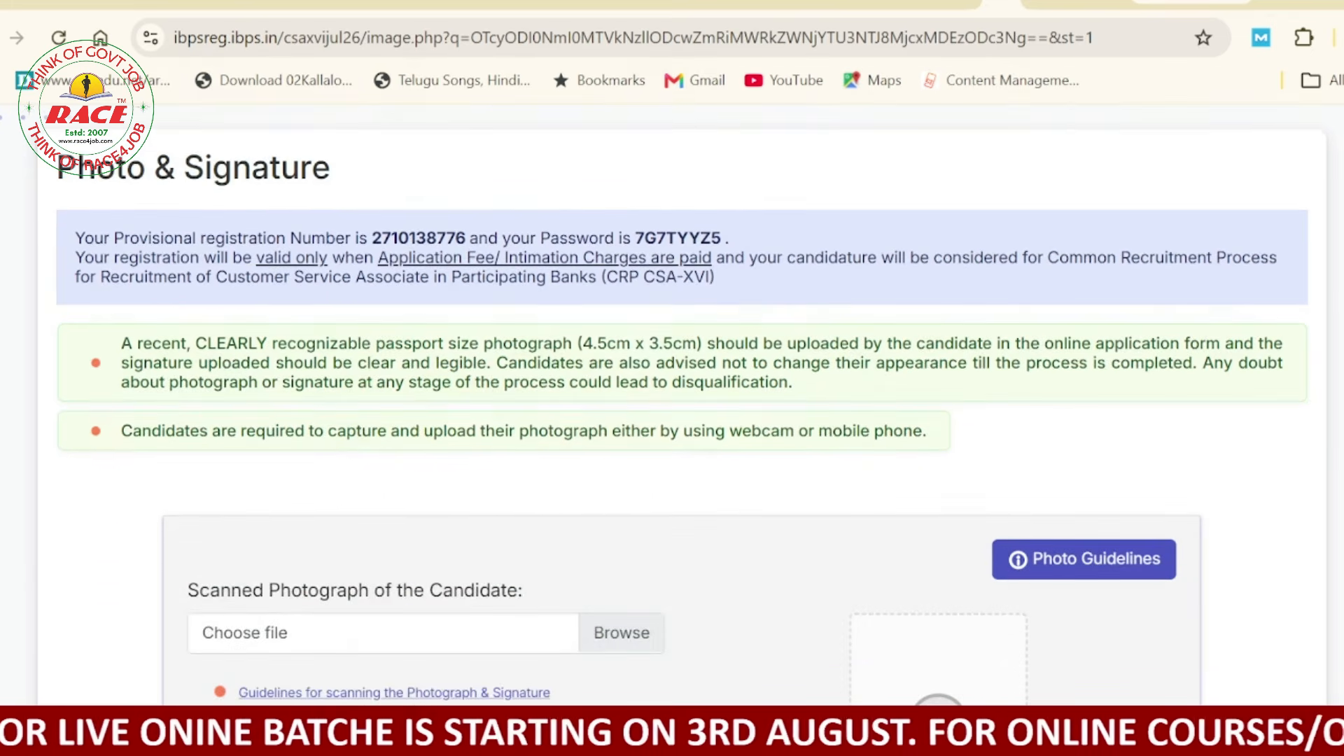
scroll(374, 458, down, 2)
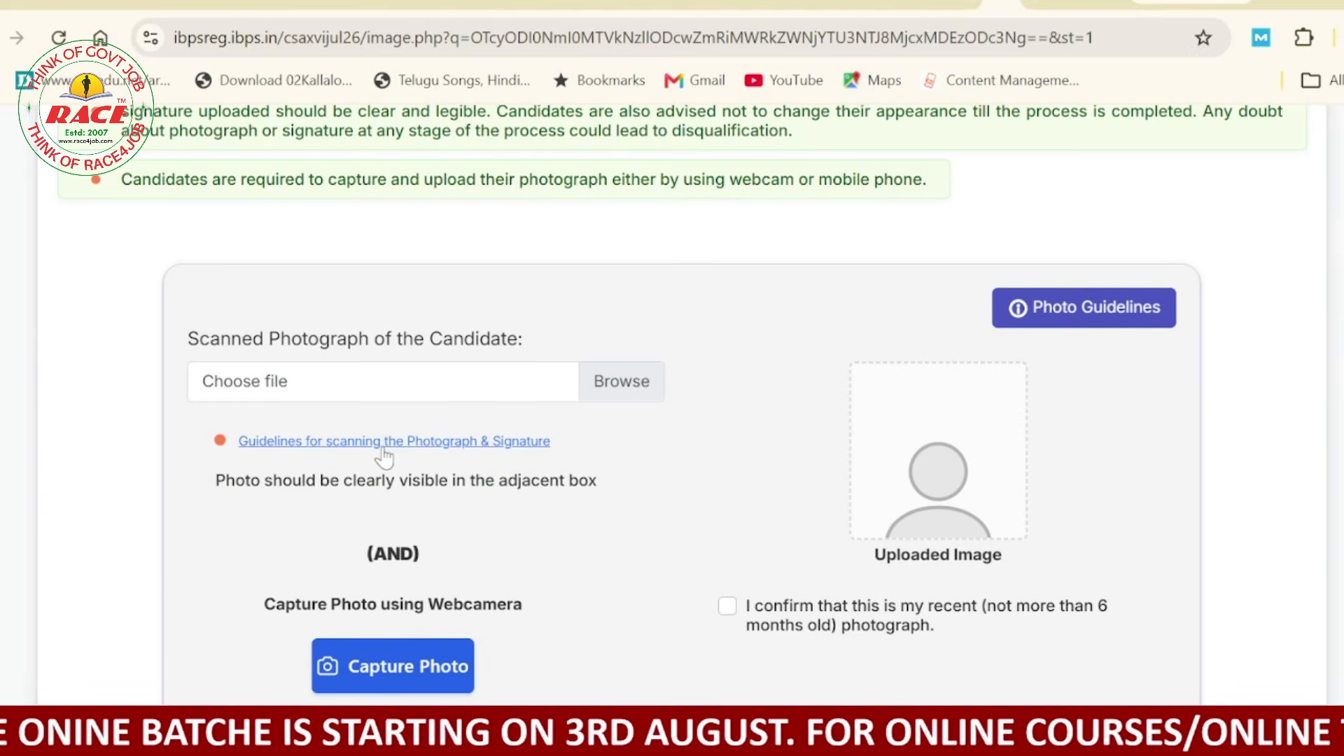
scroll(498, 454, down, 1)
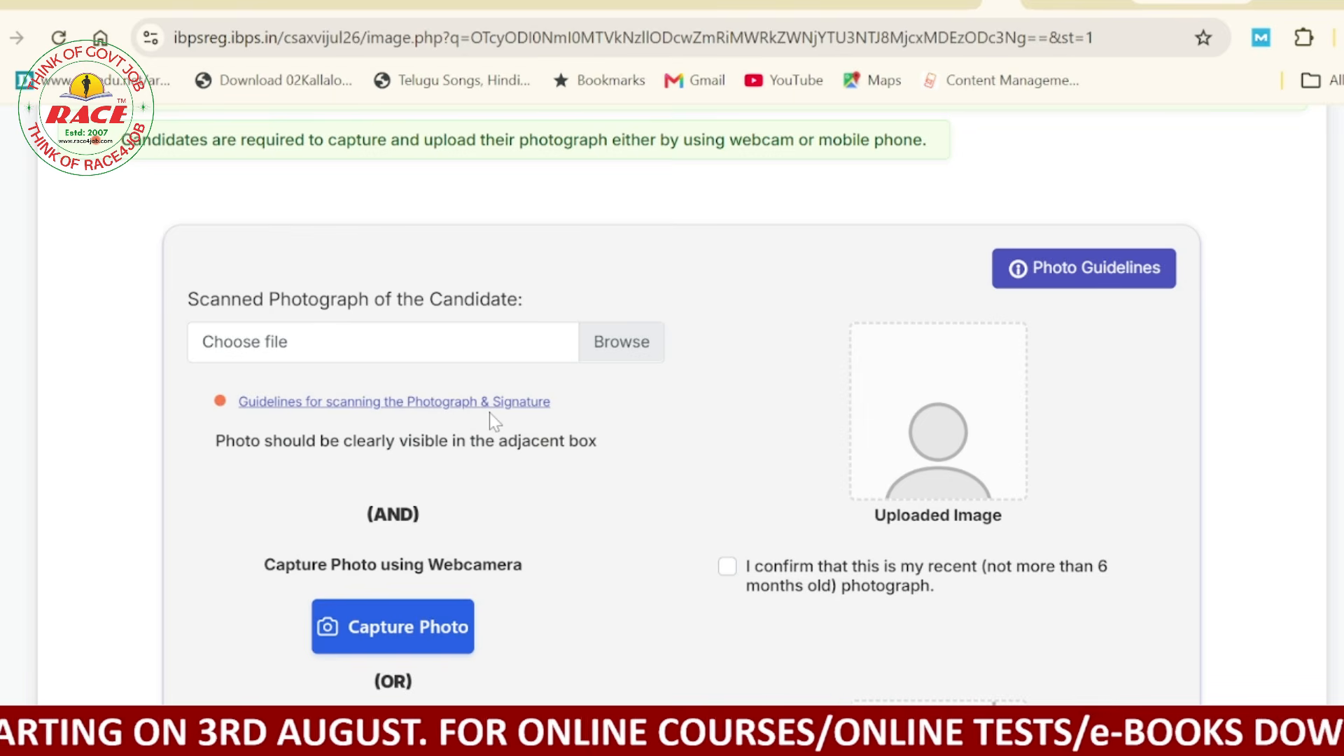
scroll(489, 410, up, 1)
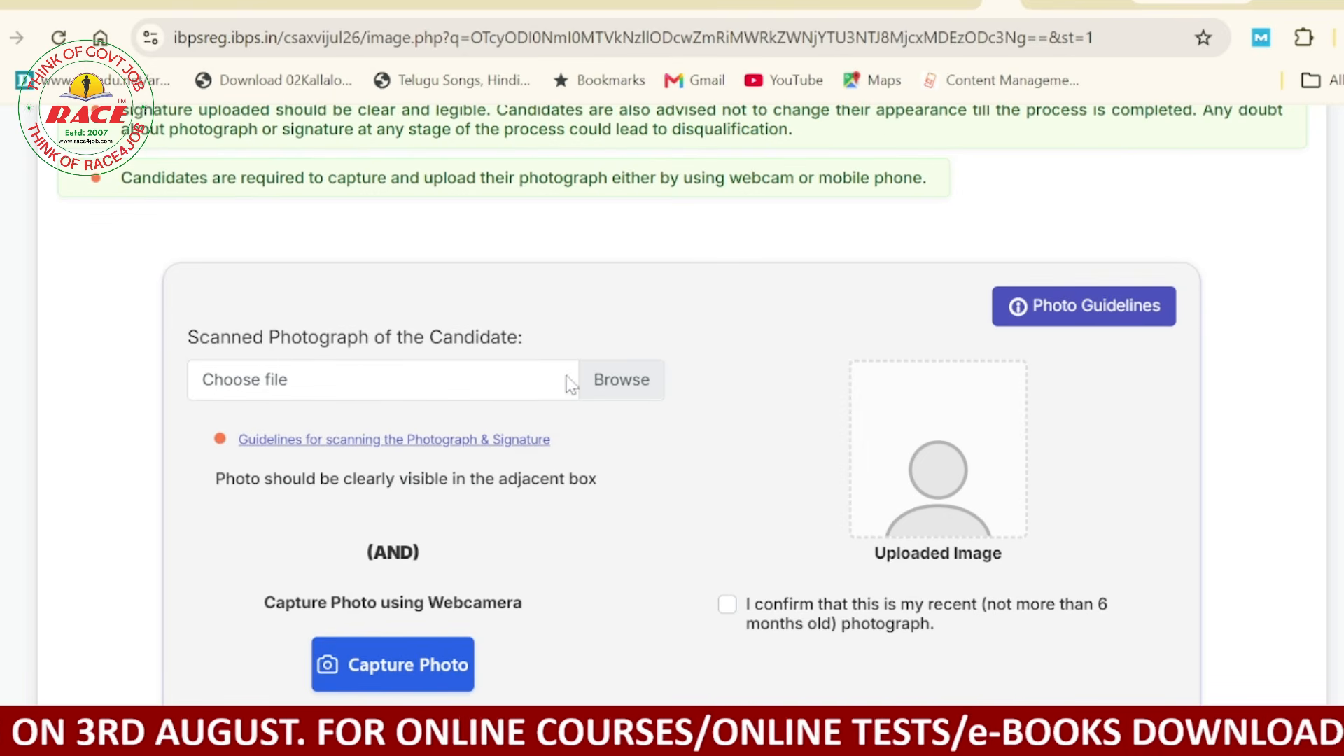
Upload photo.jpg as the scanned photograph after failed attempts with another file and the 30kb portrait.
click(615, 387)
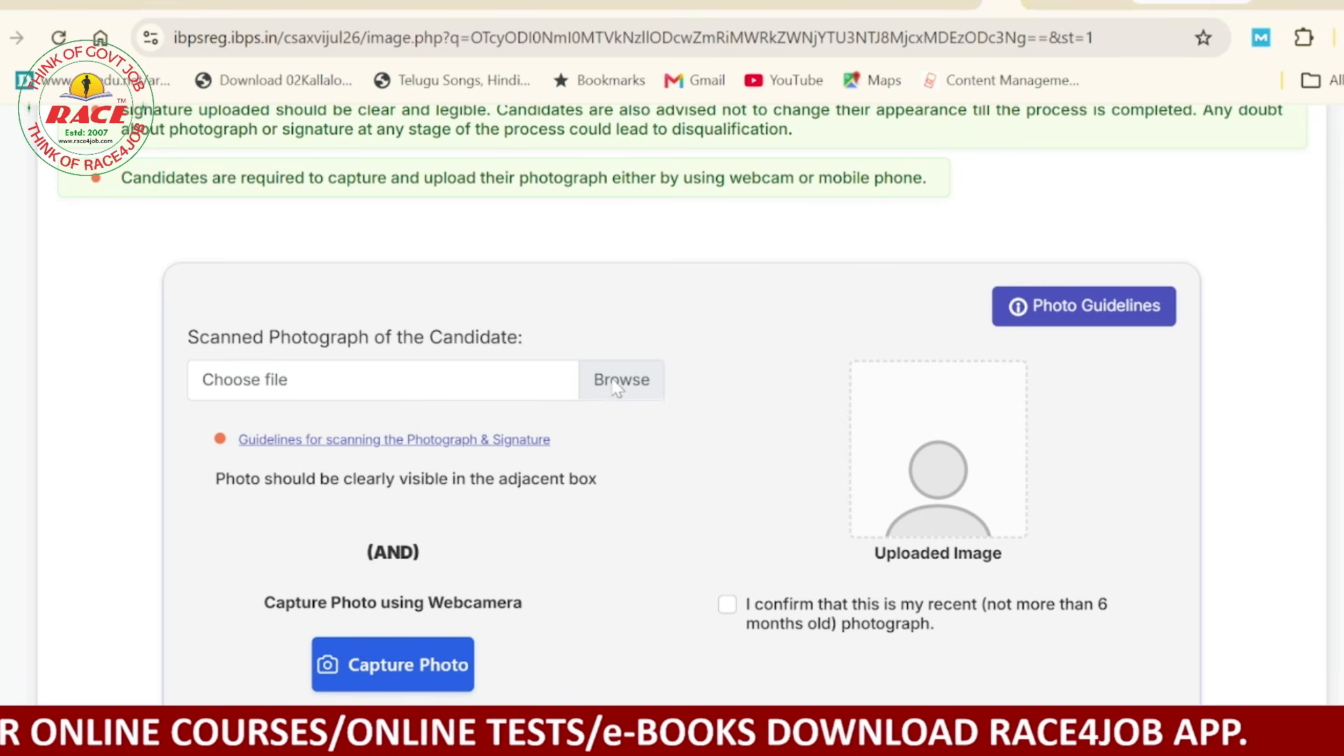
click(782, 518)
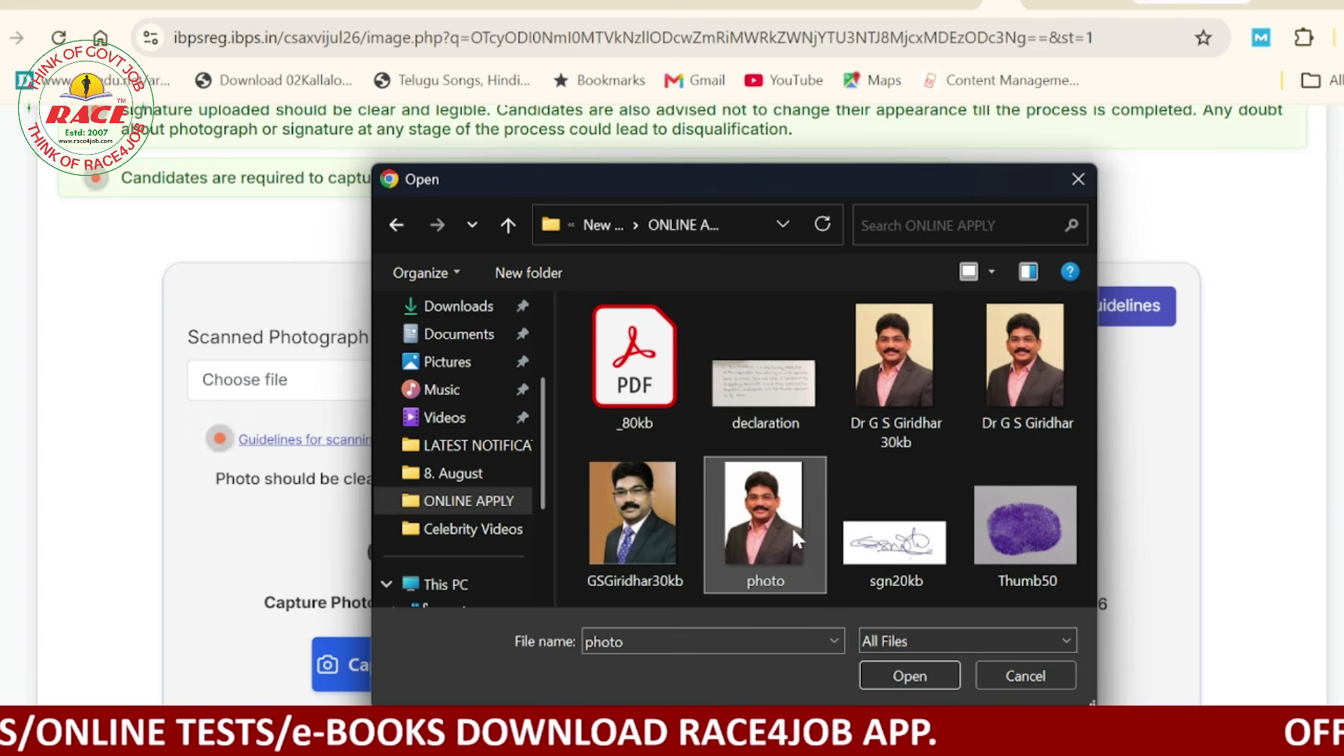
click(891, 670)
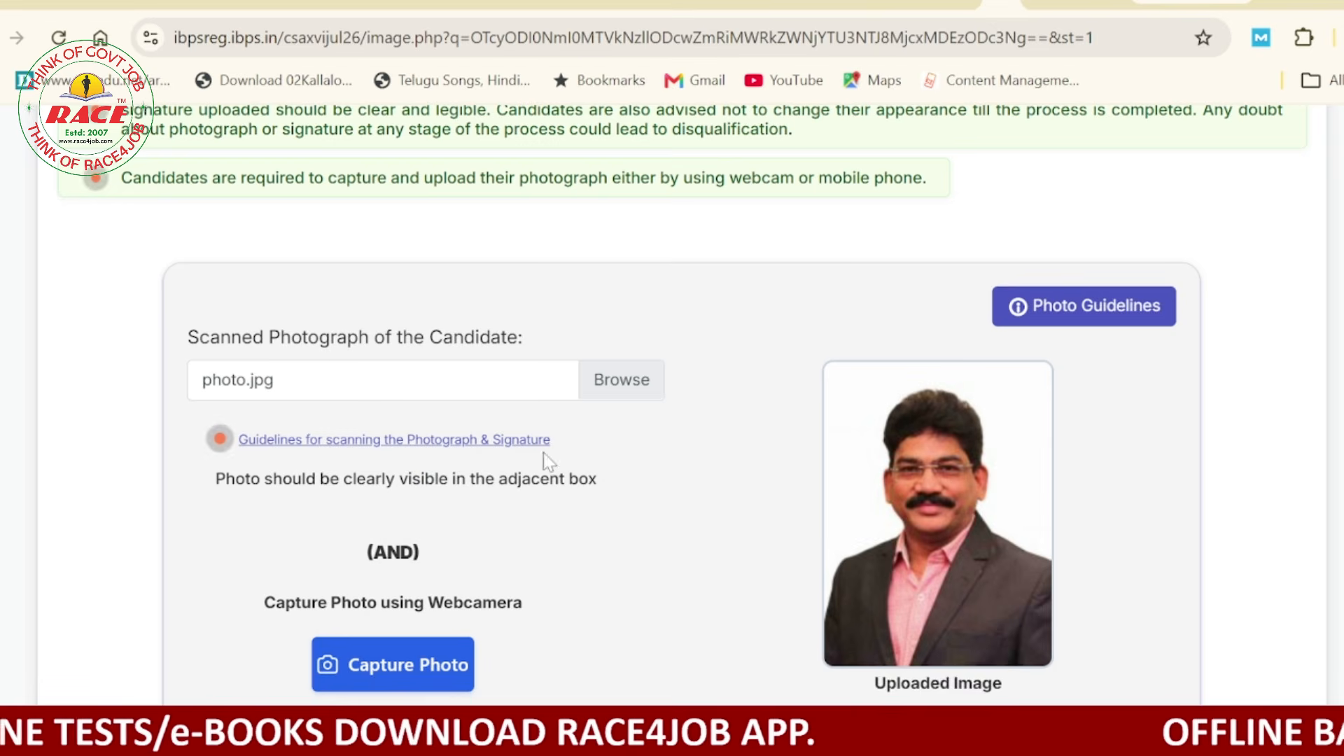
click(599, 386)
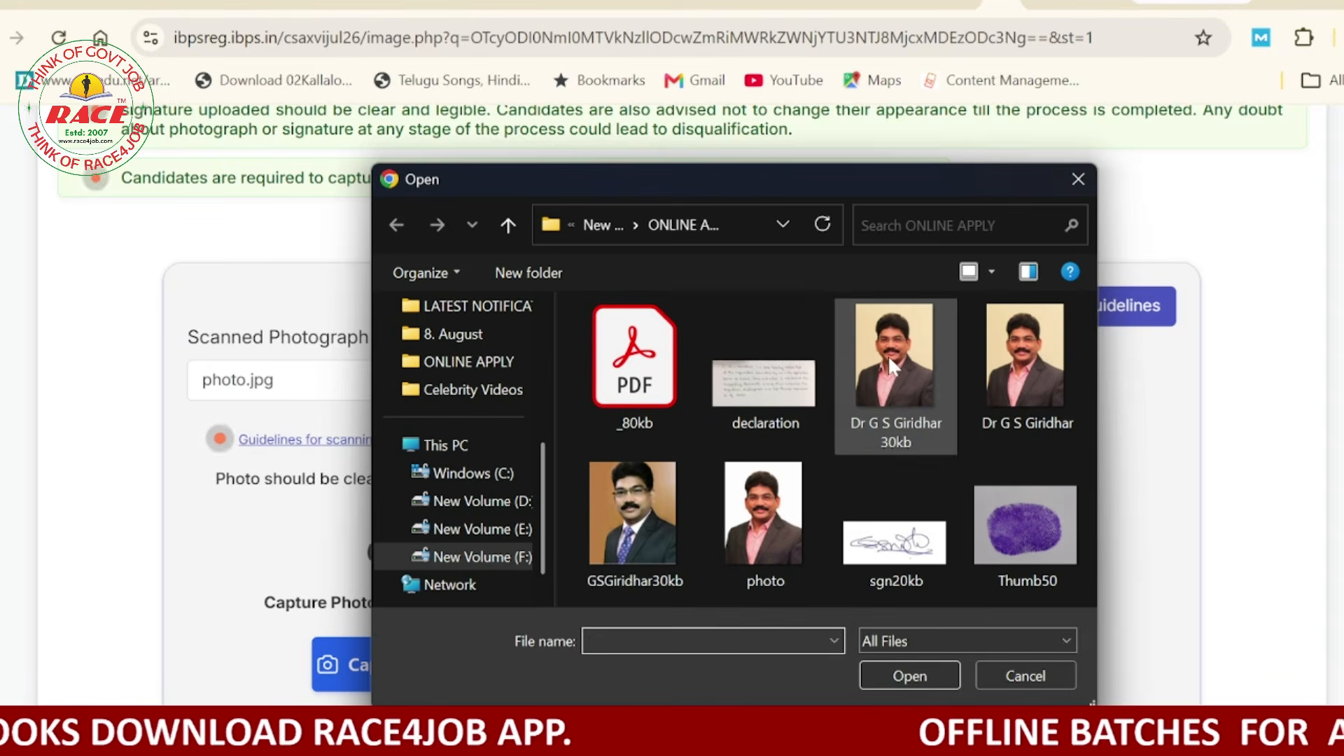
click(887, 356)
click(910, 665)
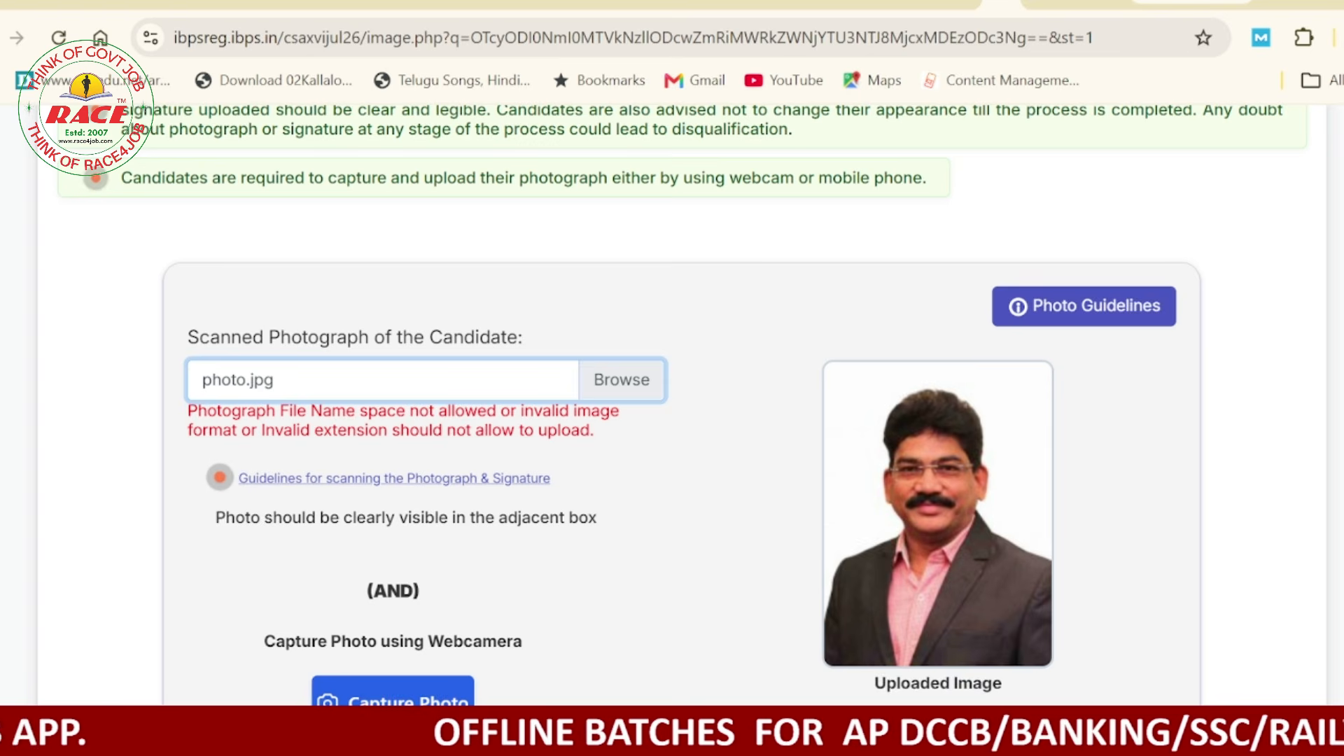
click(589, 393)
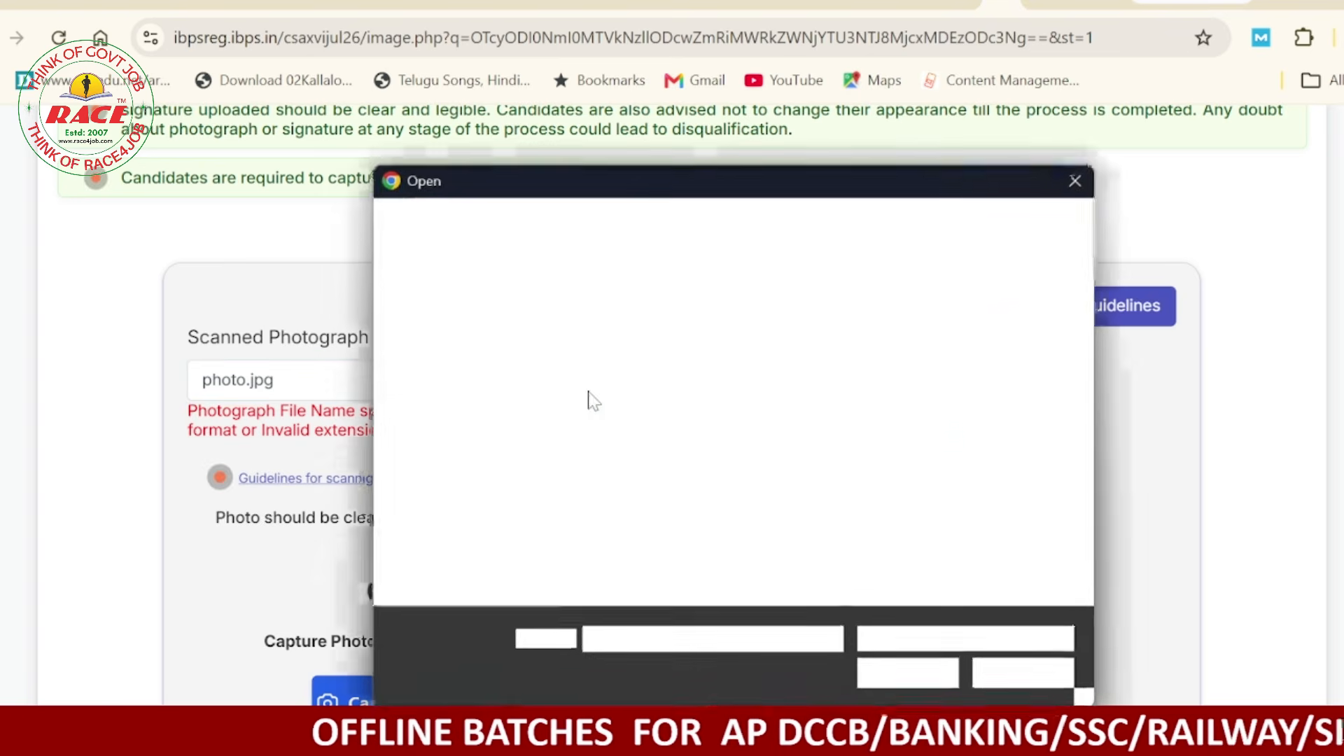
click(781, 509)
click(907, 672)
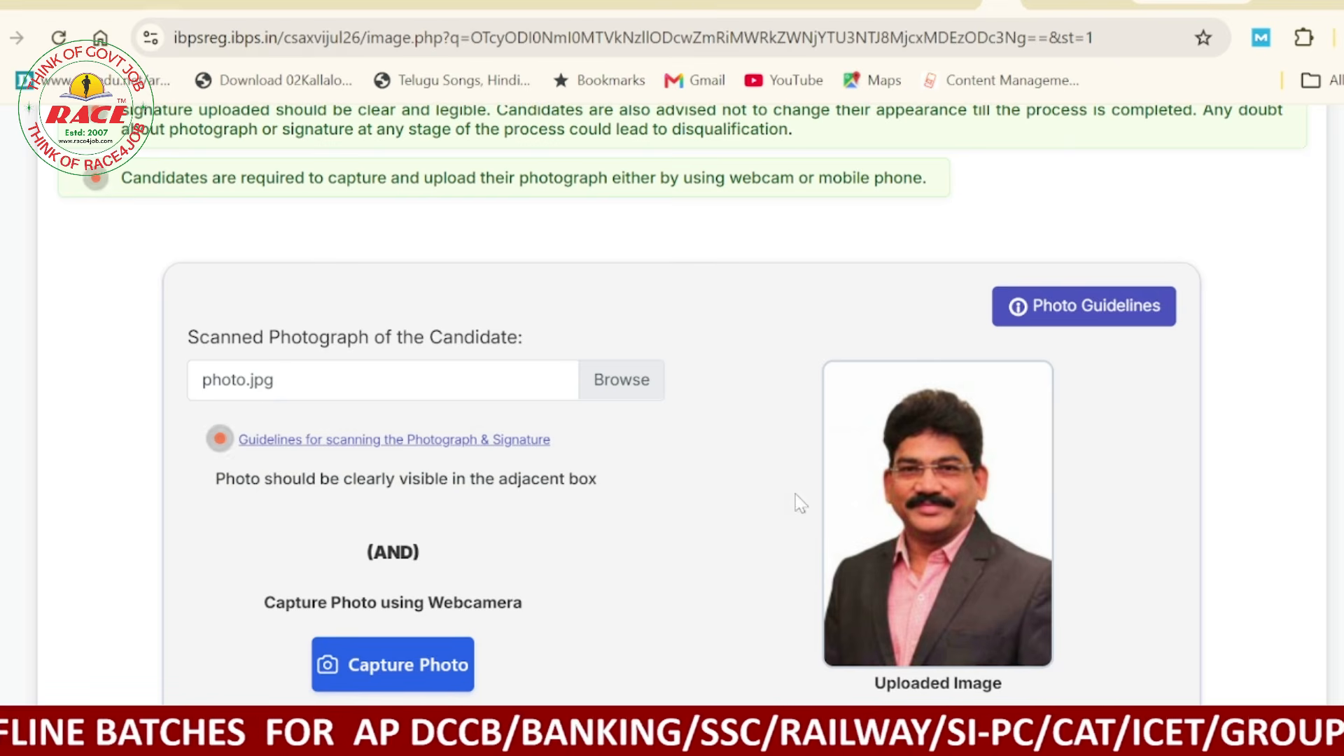
scroll(798, 500, down, 1)
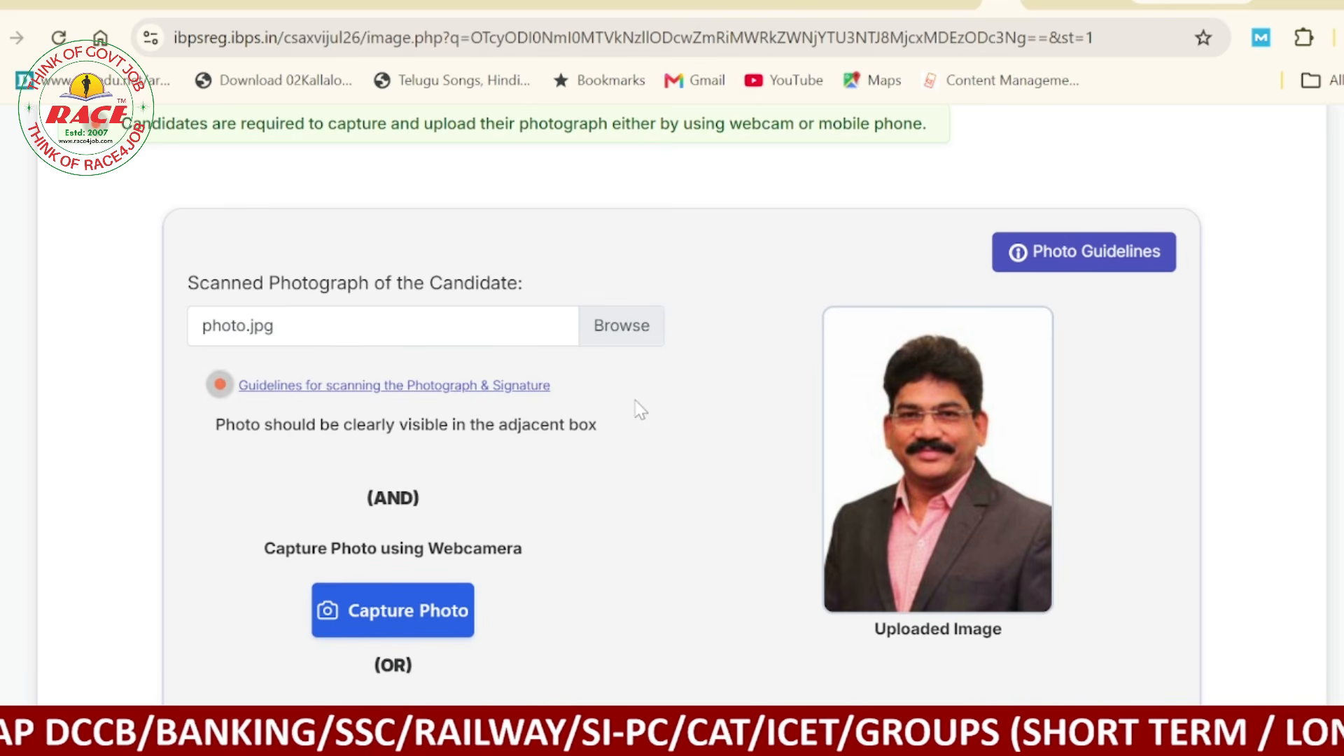
Capture a live webcam photo and save it as the captured image.
scroll(633, 406, down, 2)
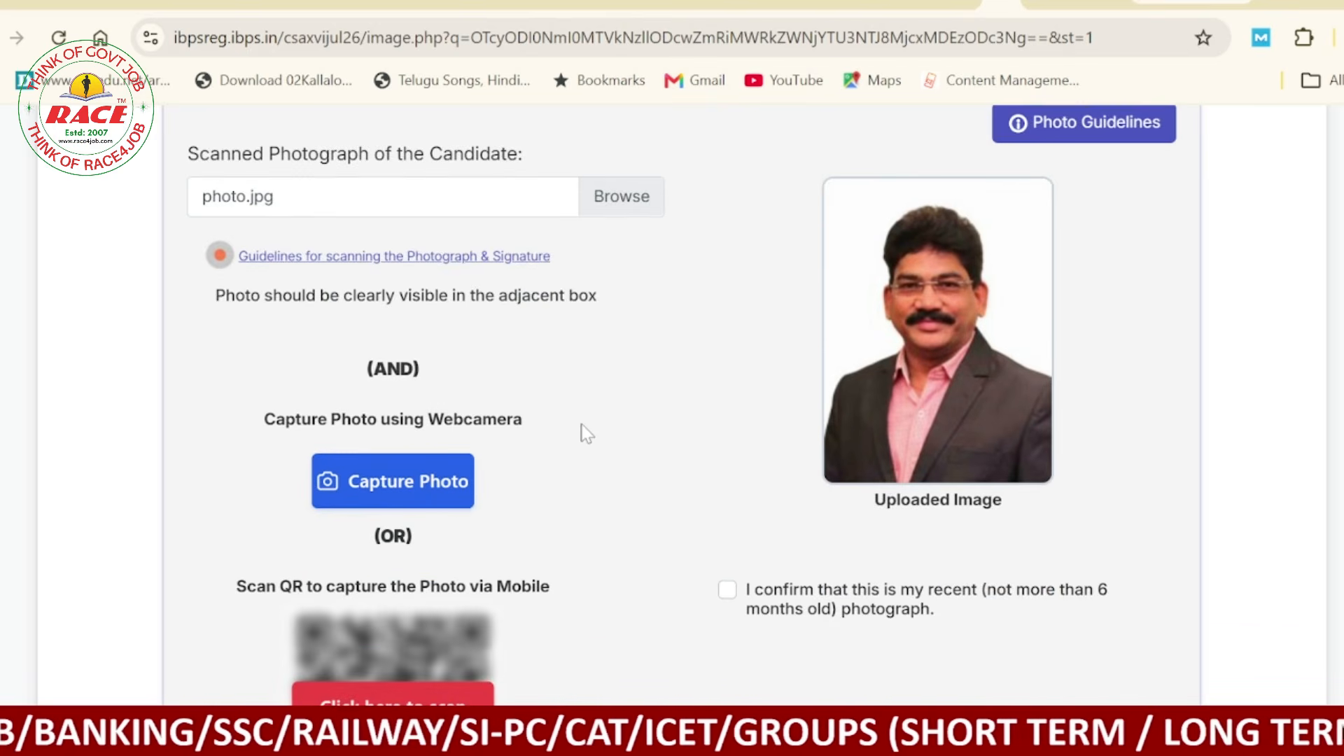
scroll(587, 434, down, 1)
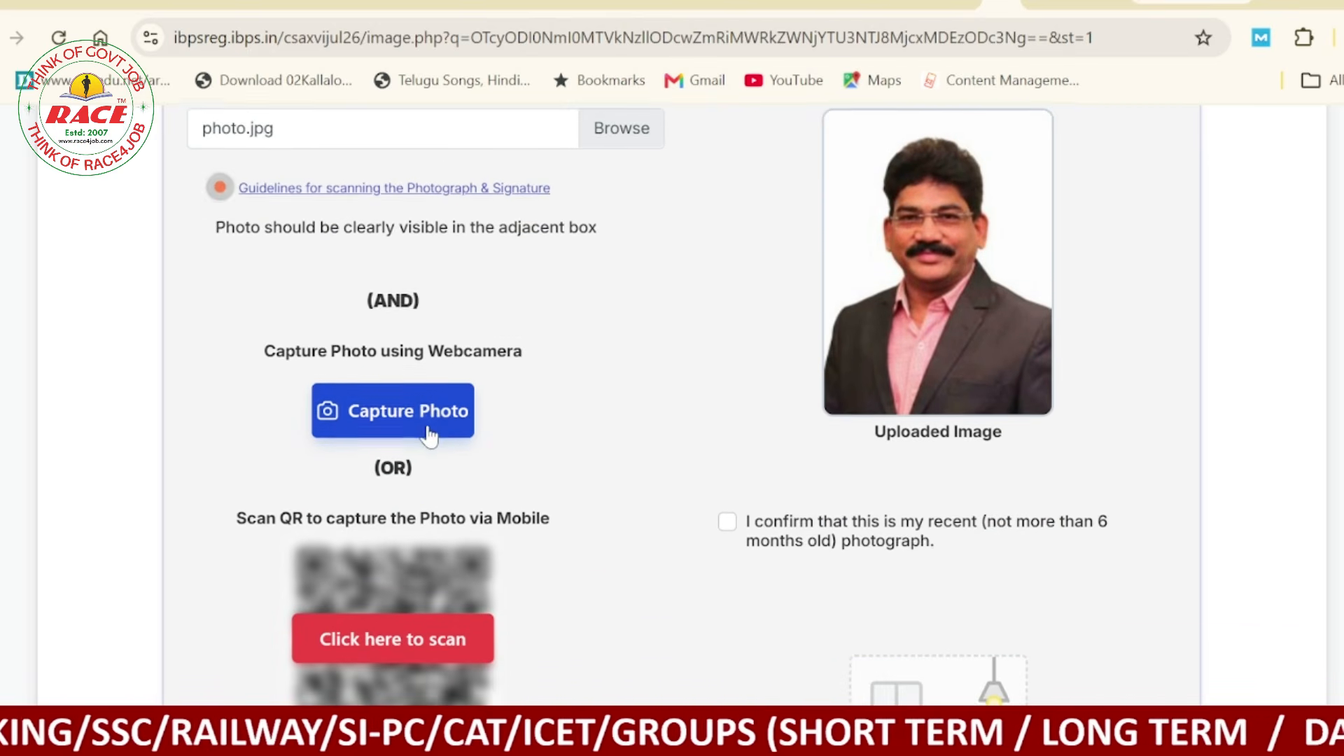
scroll(429, 435, down, 1)
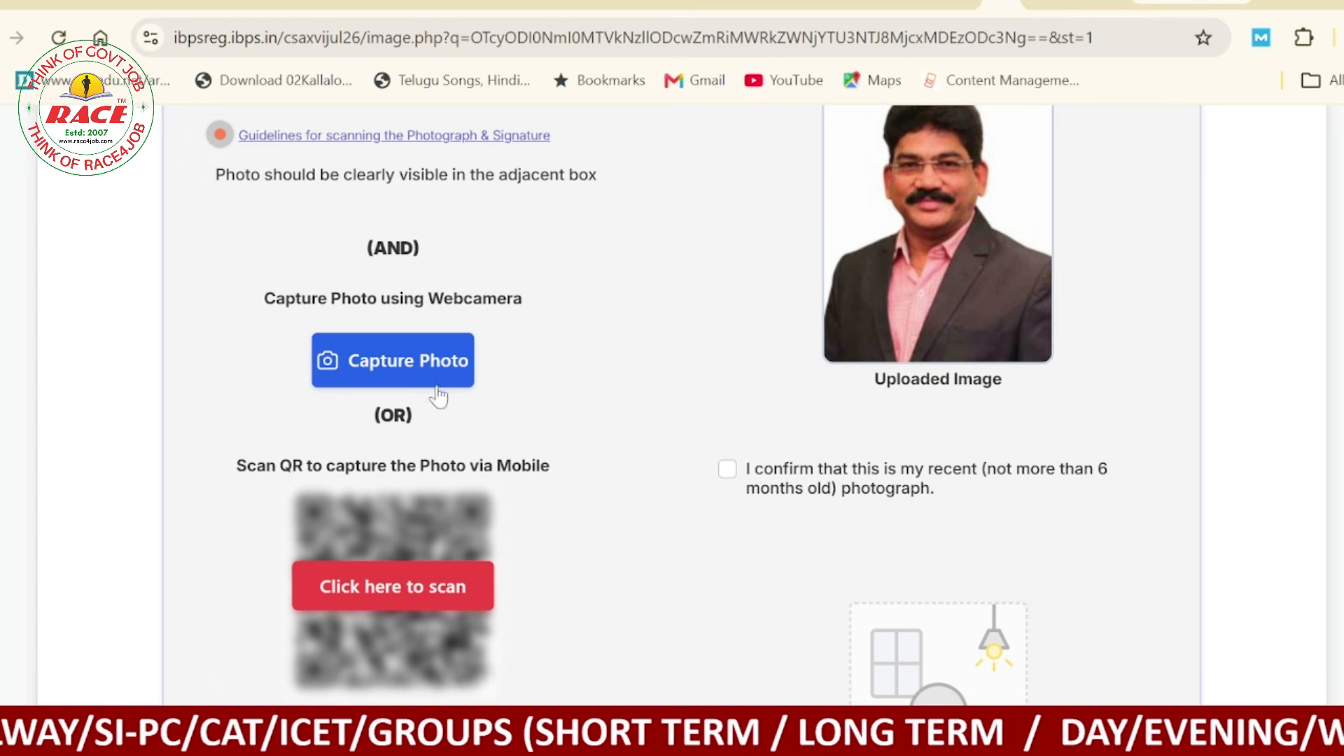
scroll(409, 369, down, 1)
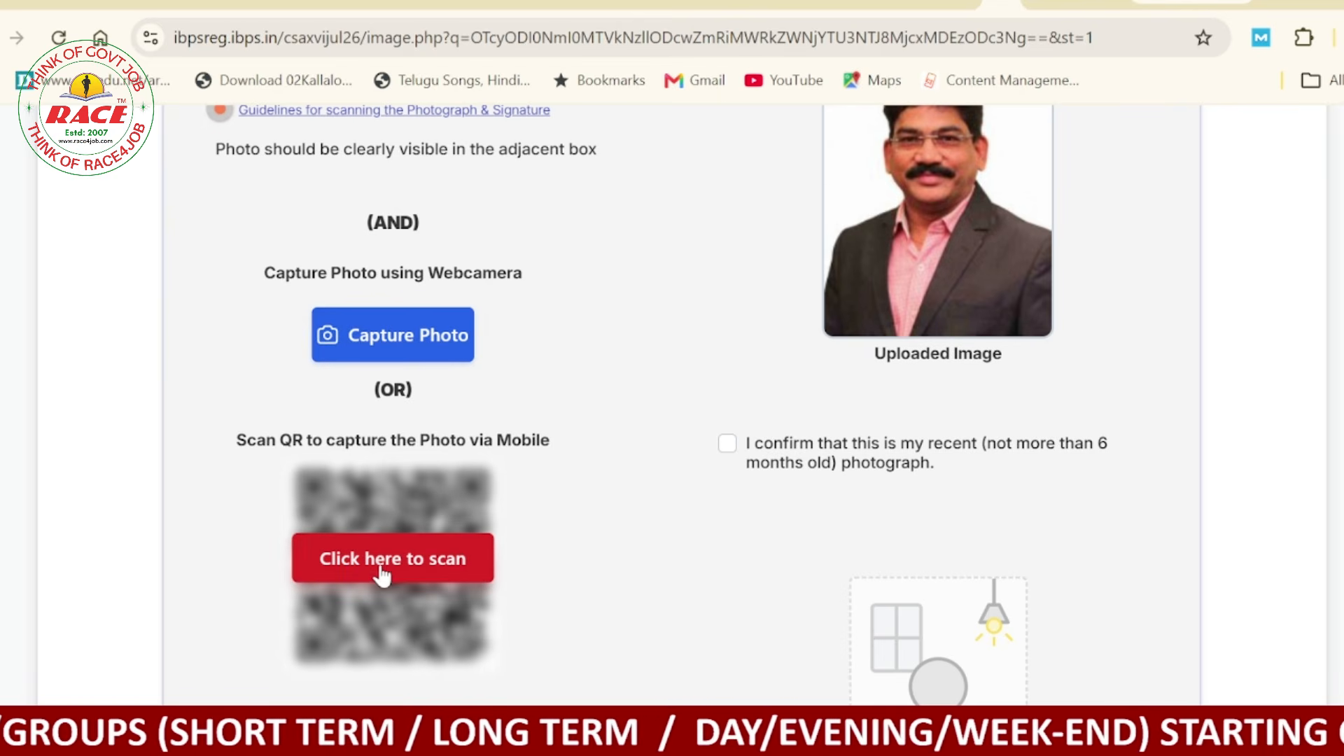
scroll(382, 574, up, 2)
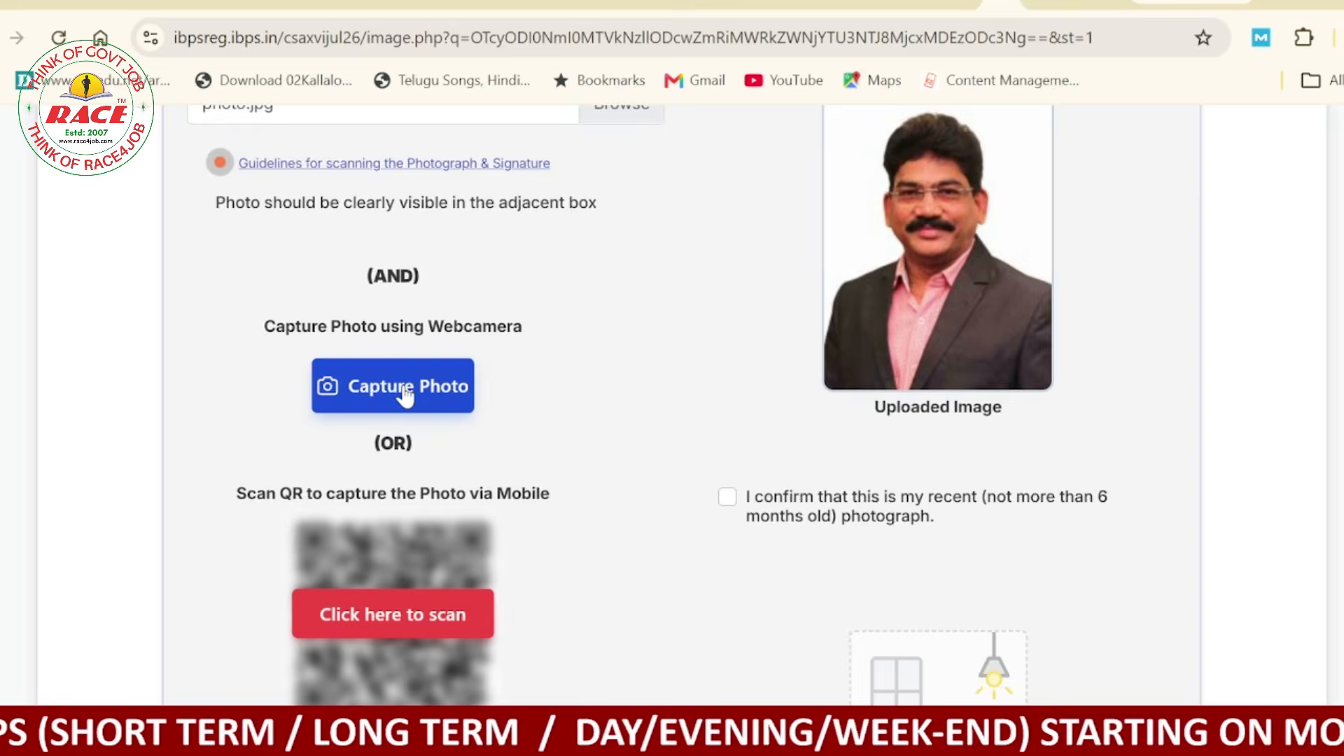
click(405, 396)
click(700, 692)
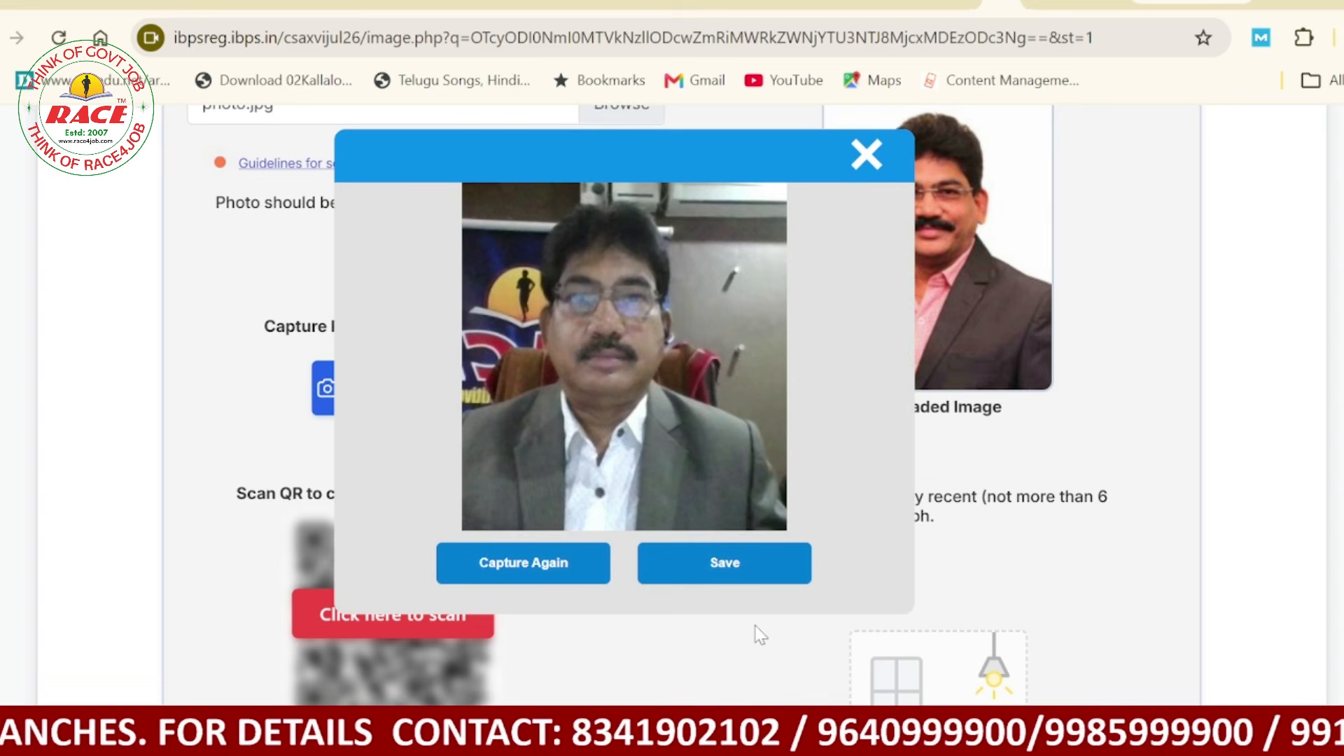
click(750, 565)
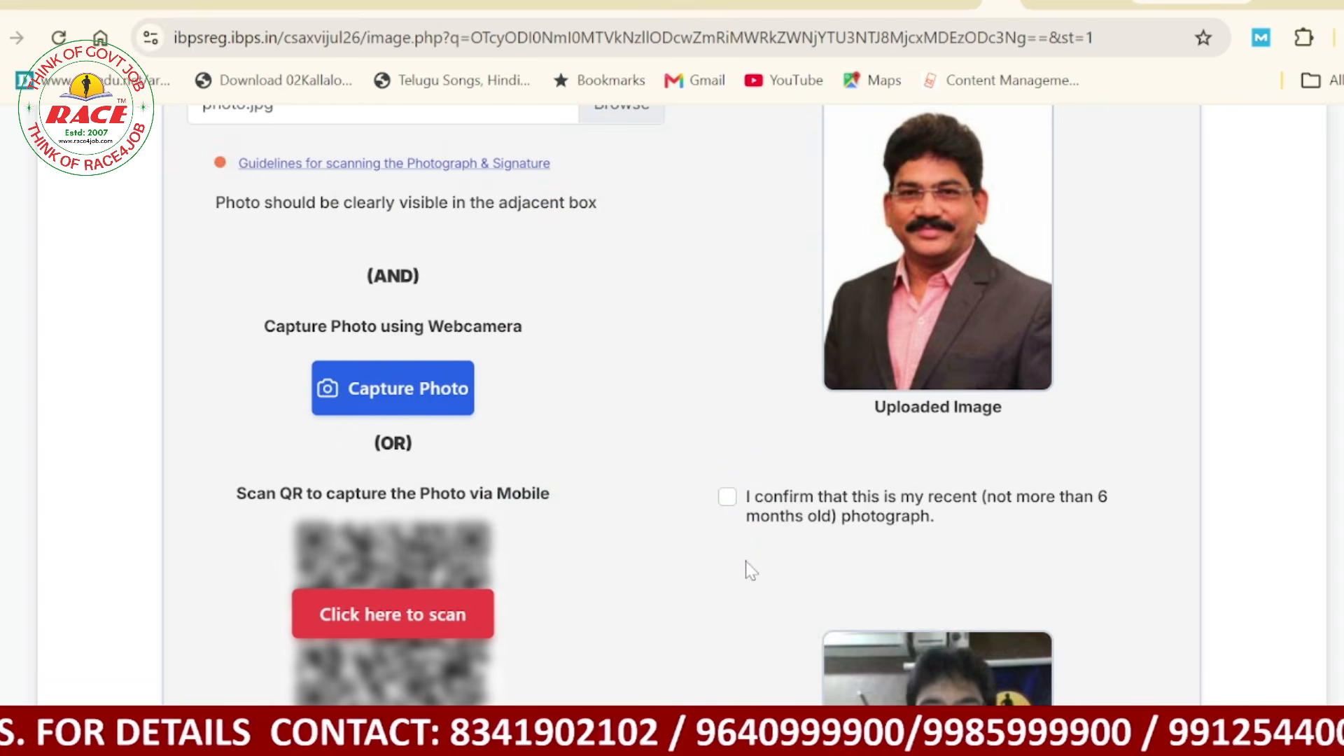
Scroll past the photograph declarations down to the Signature section.
scroll(746, 561, down, 2)
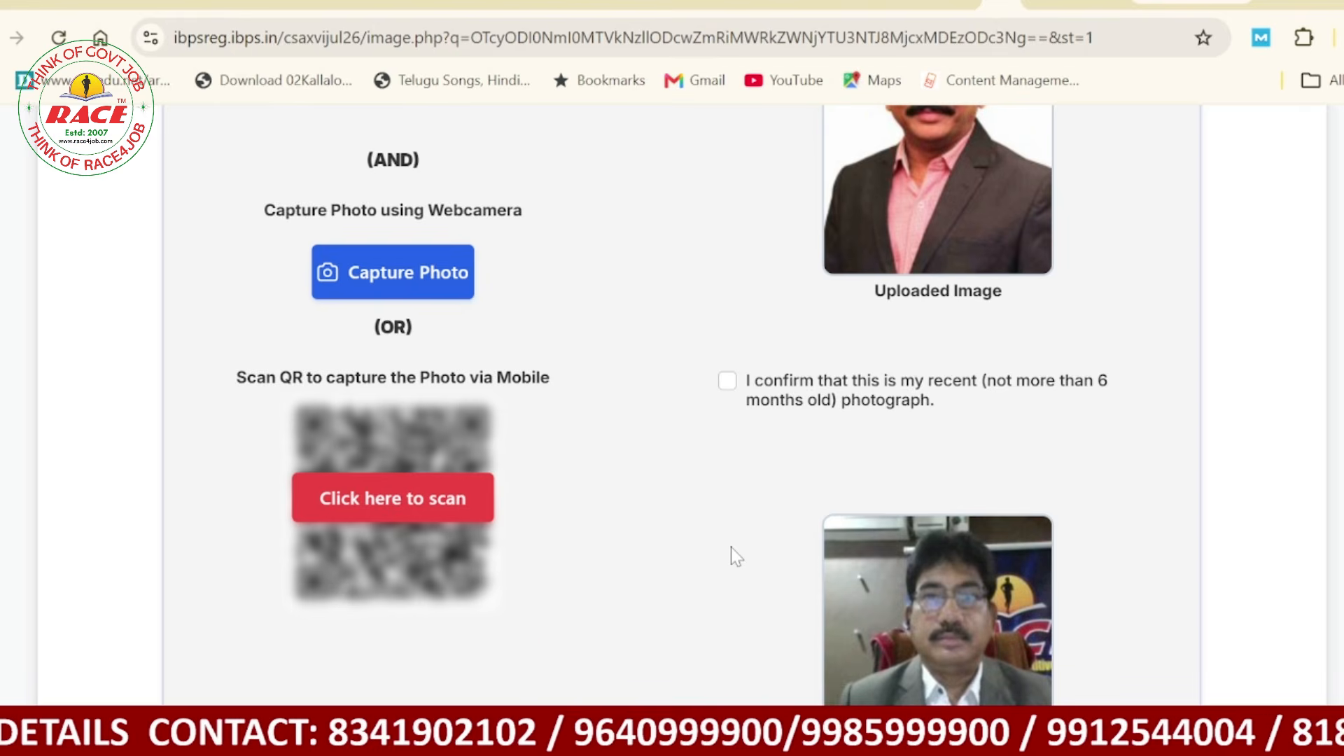
scroll(731, 547, down, 2)
scroll(774, 530, down, 2)
scroll(775, 530, up, 4)
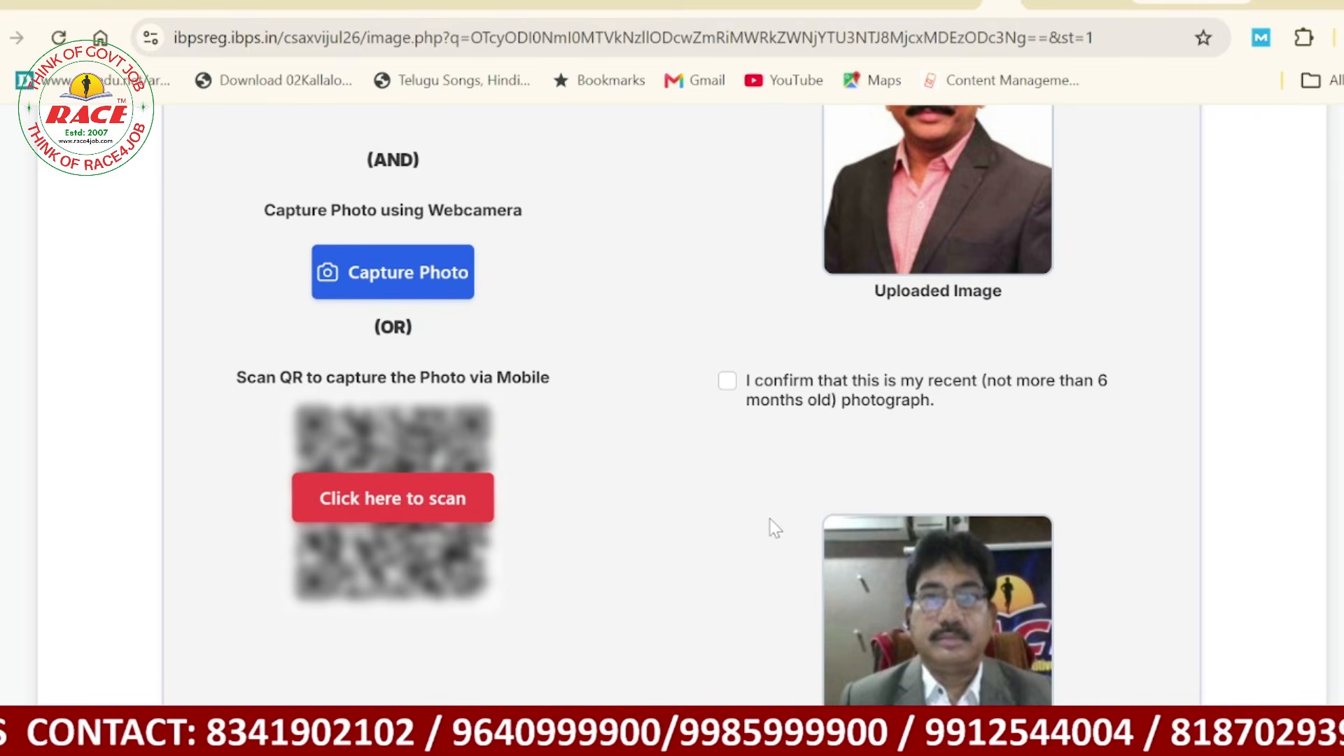
scroll(789, 414, down, 8)
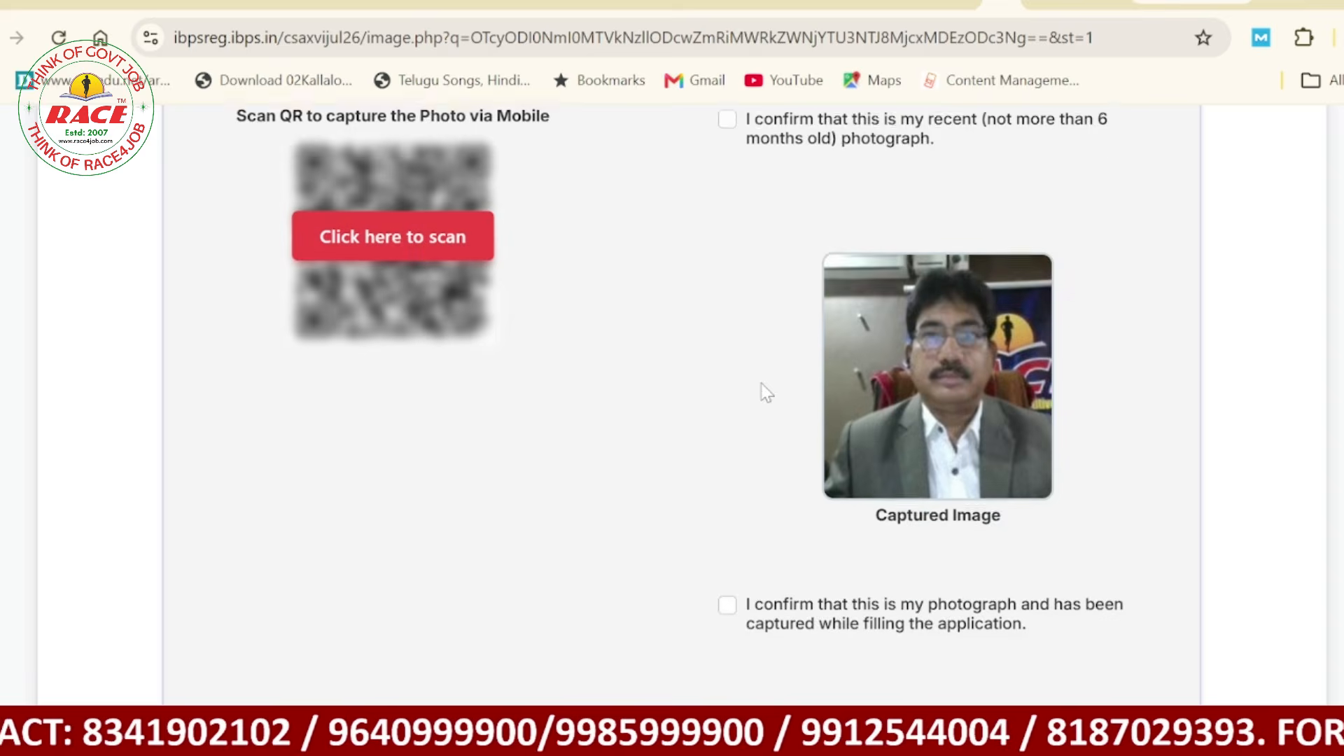
scroll(686, 299, up, 4)
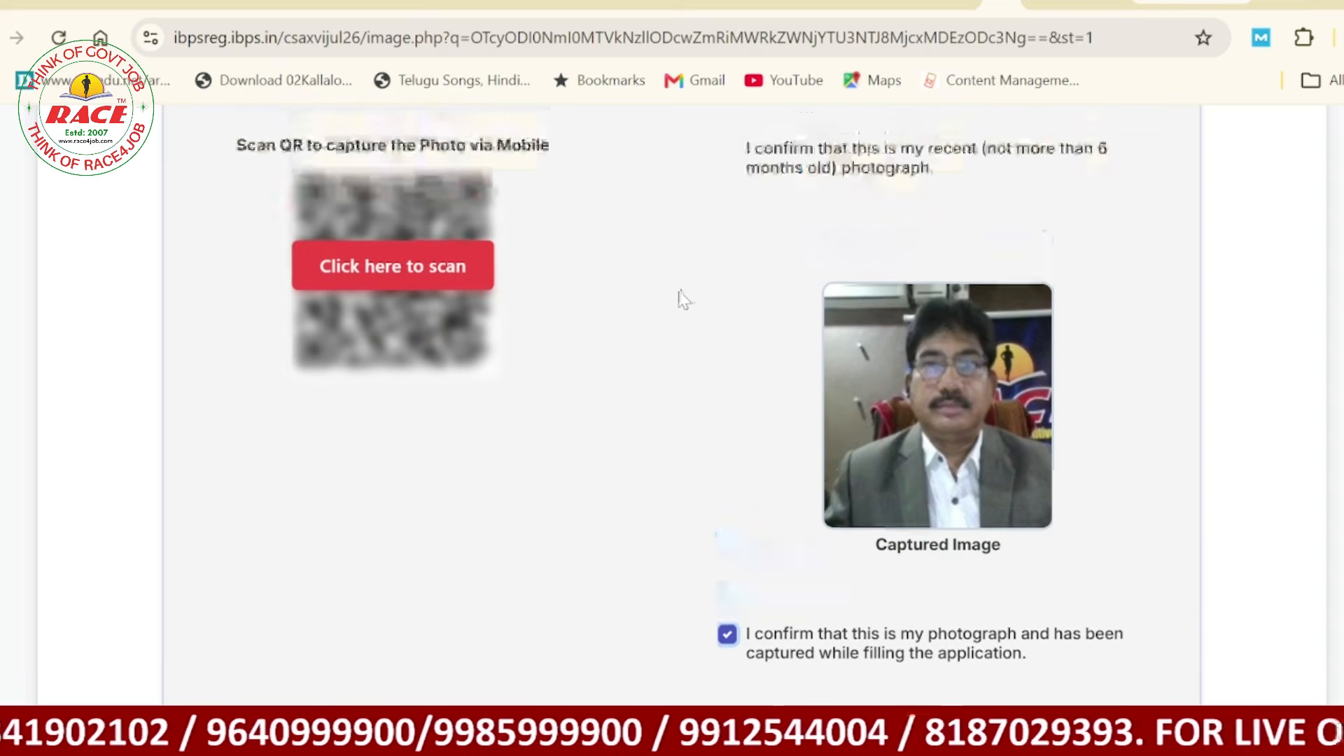
scroll(700, 210, up, 4)
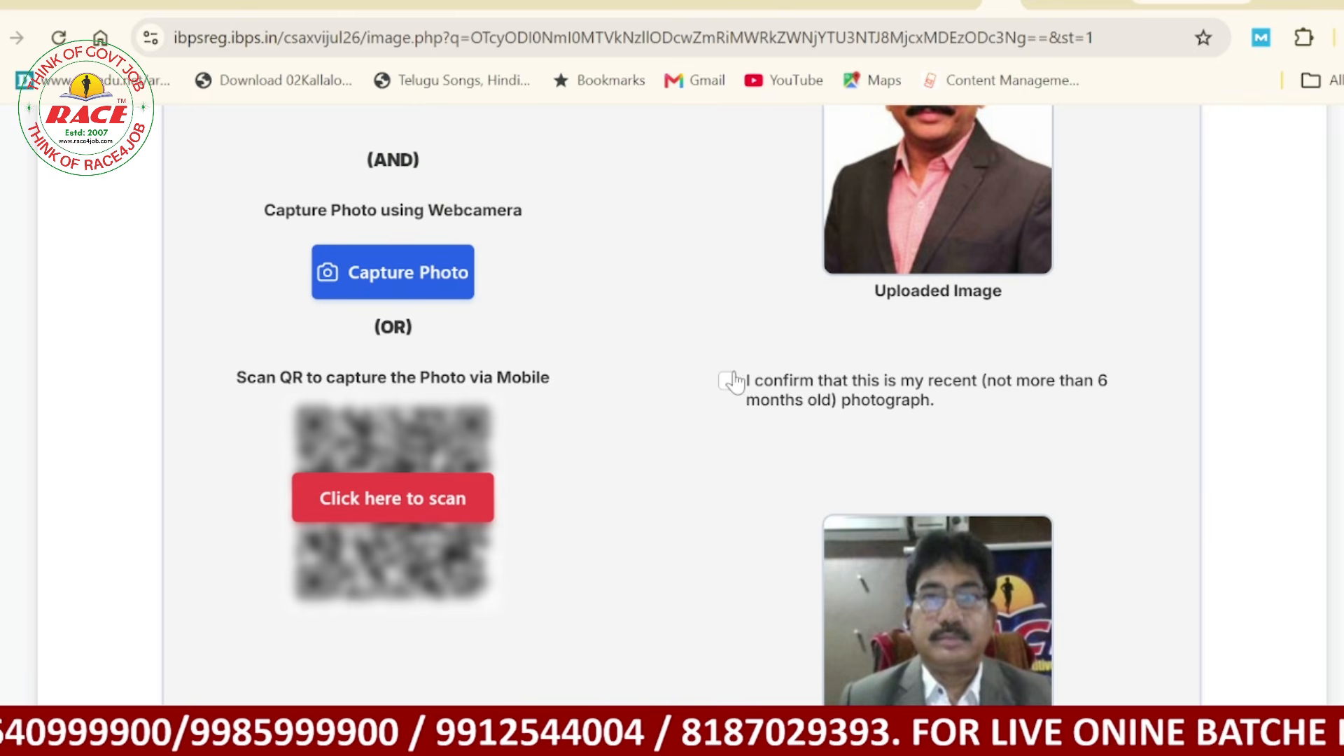
scroll(702, 456, down, 4)
scroll(758, 508, down, 4)
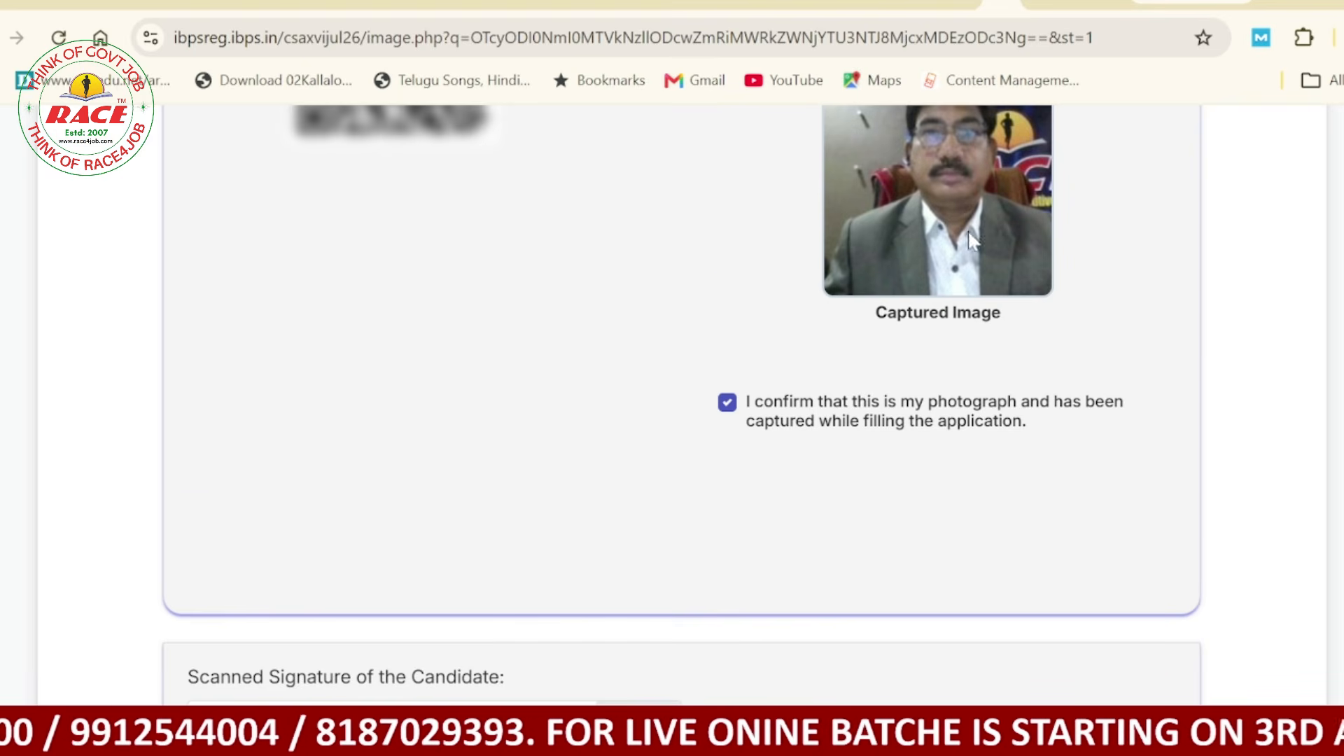
scroll(969, 216, down, 4)
scroll(934, 206, down, 2)
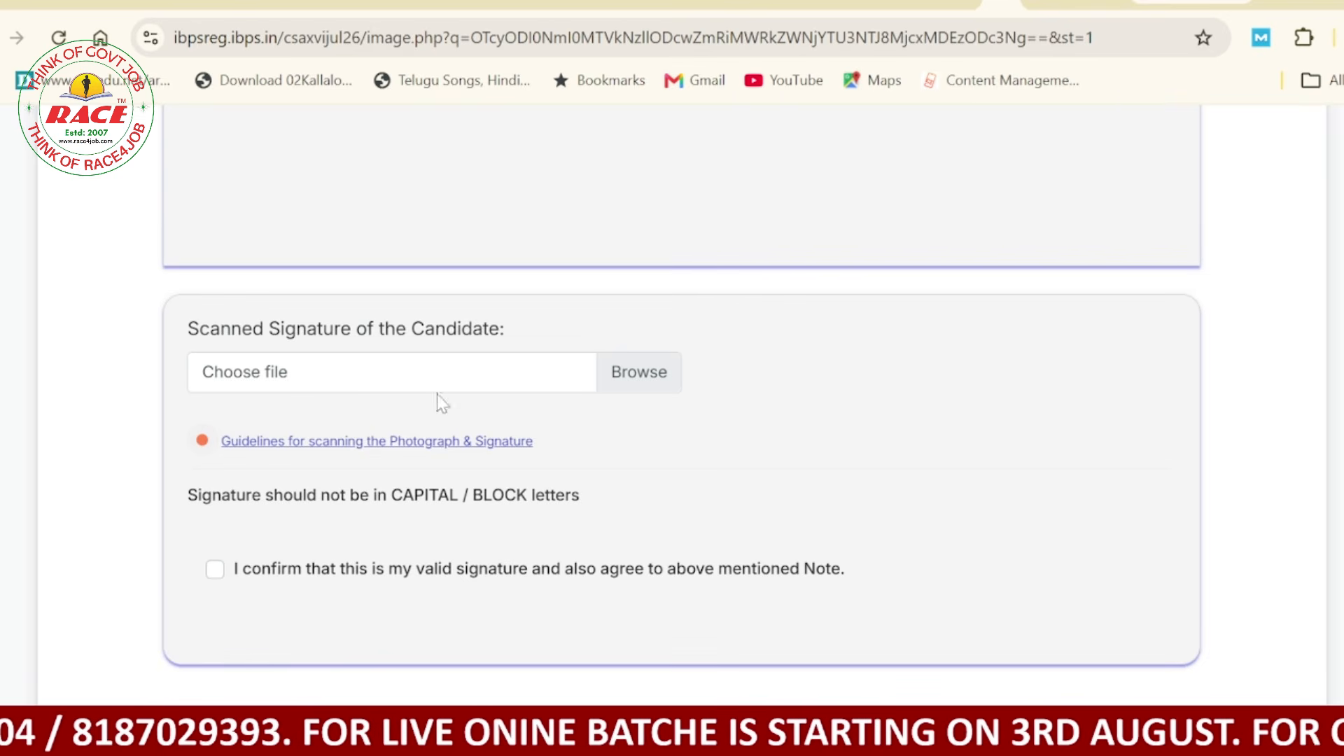
Upload sgn20kb.jpg as the scanned signature and continue to Basic Details with Next.
click(639, 374)
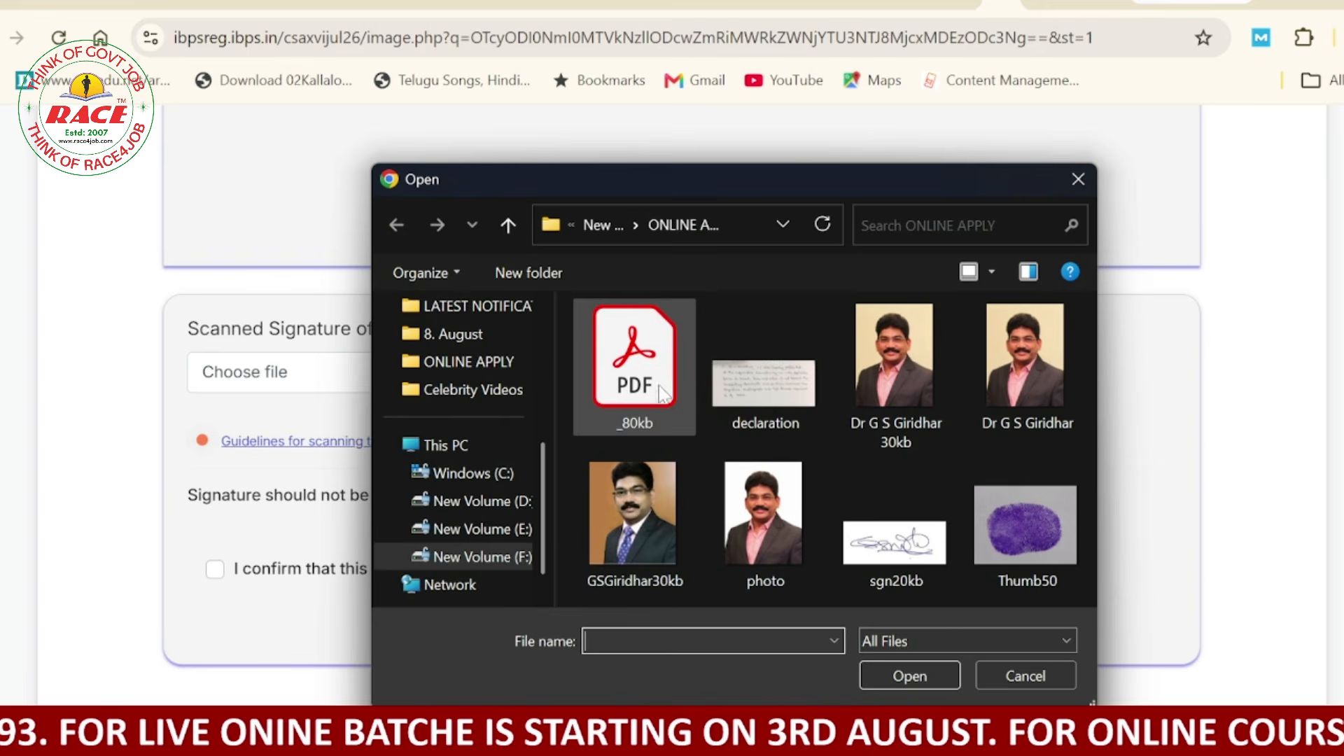
click(902, 525)
click(909, 675)
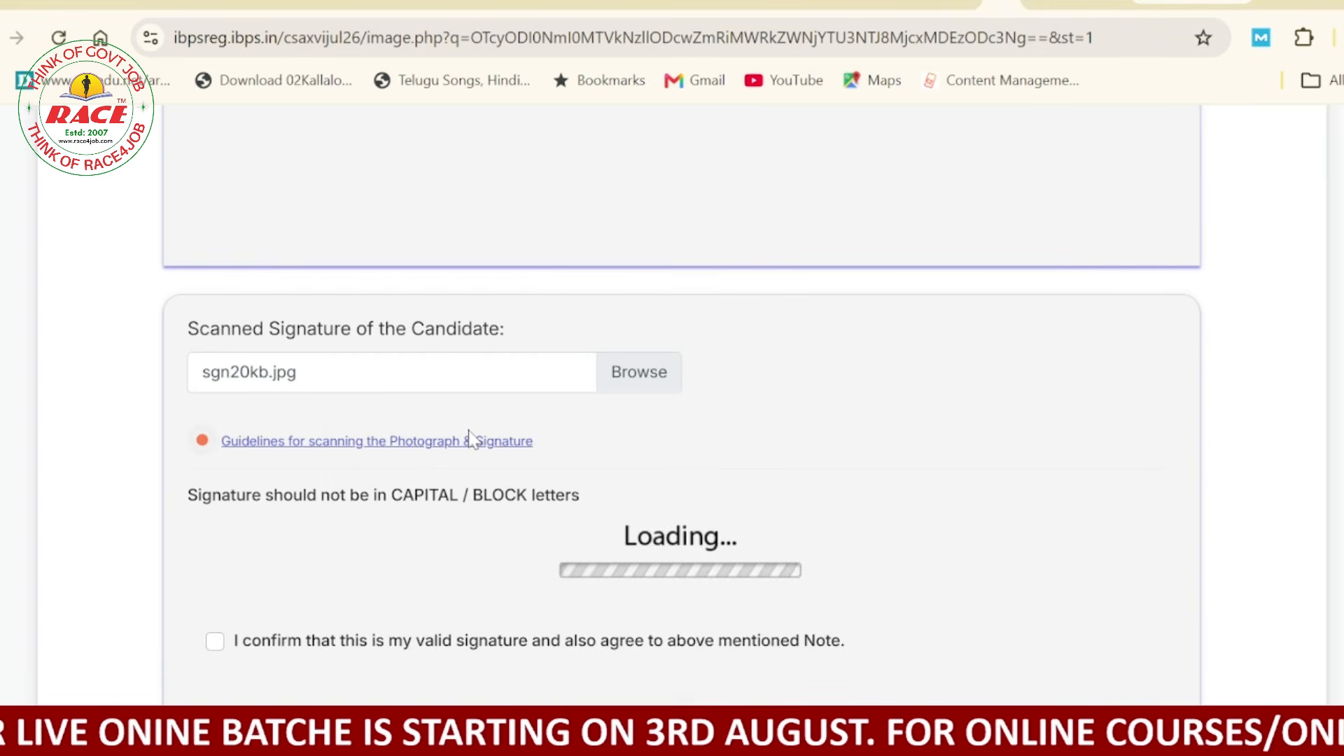
scroll(468, 430, down, 2)
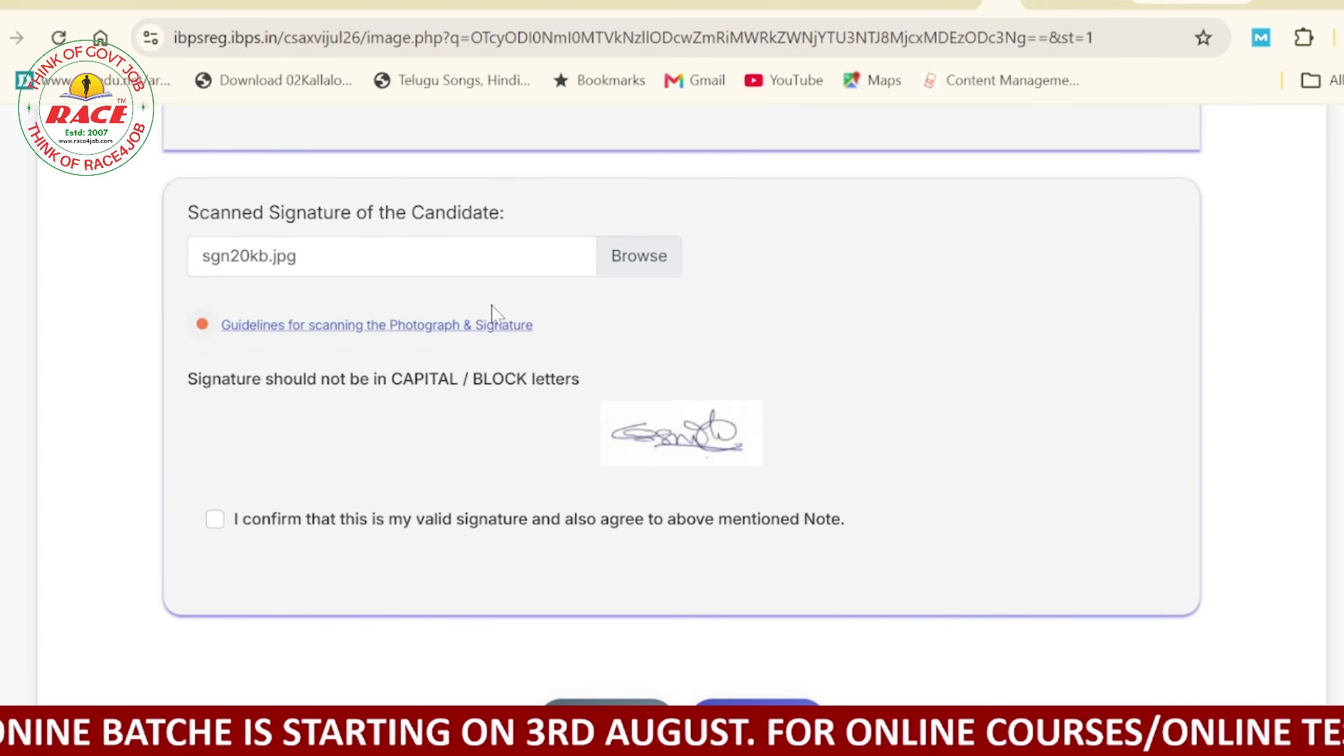
scroll(493, 313, down, 2)
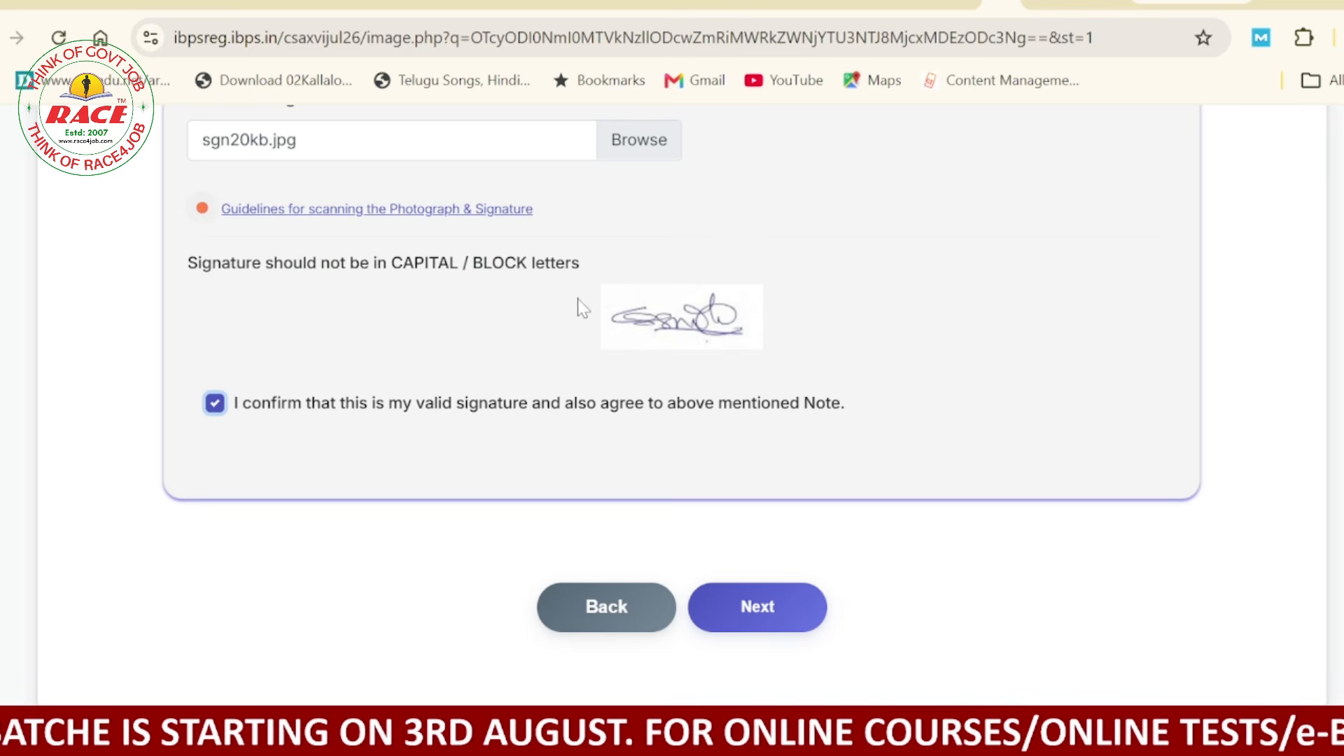
click(801, 603)
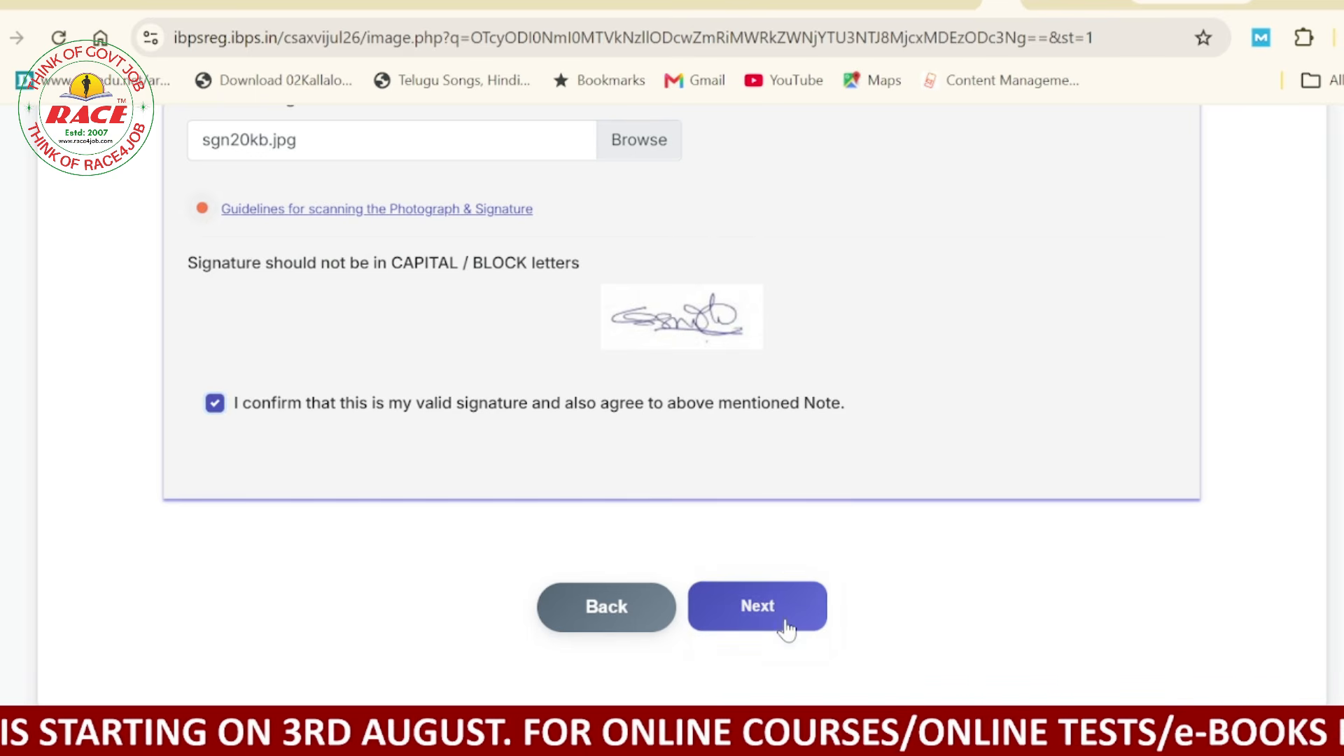
Select GENERAL as the category and acknowledge the Category Instructions popup with OK.
scroll(748, 428, down, 6)
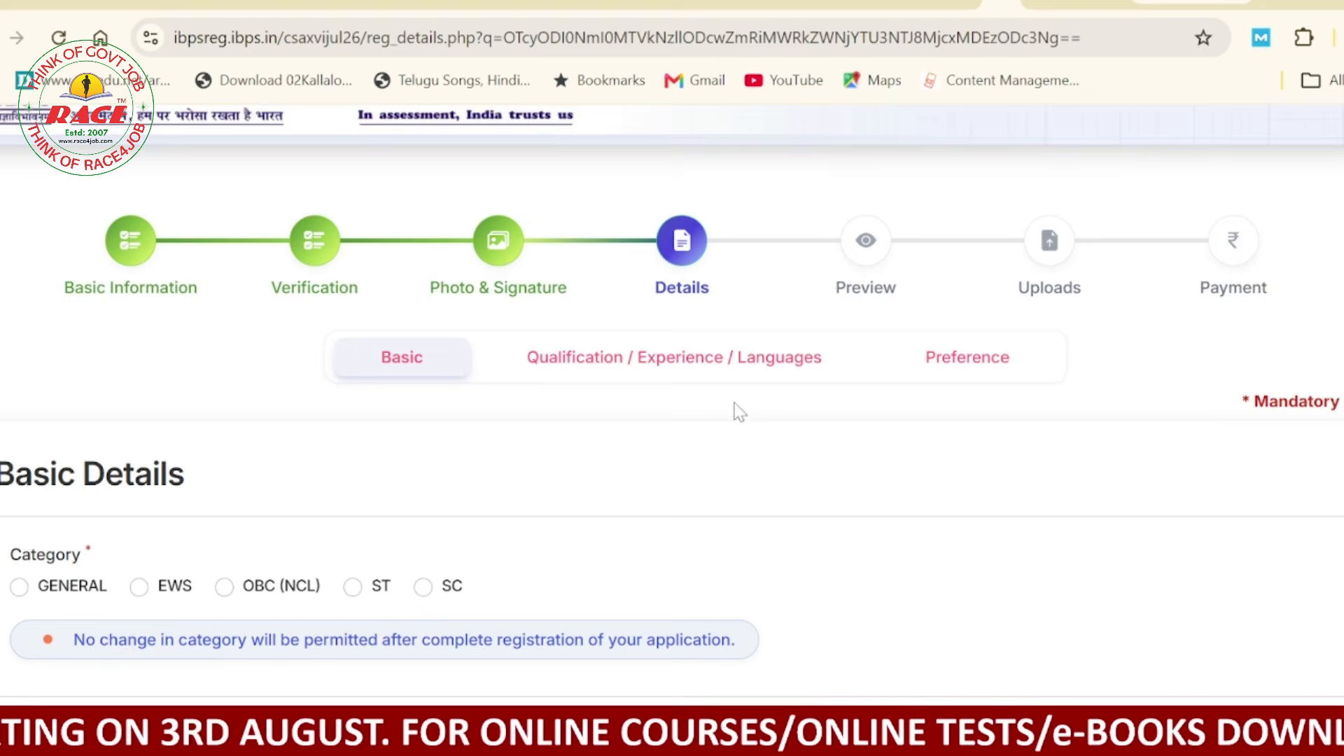
scroll(711, 386, down, 1)
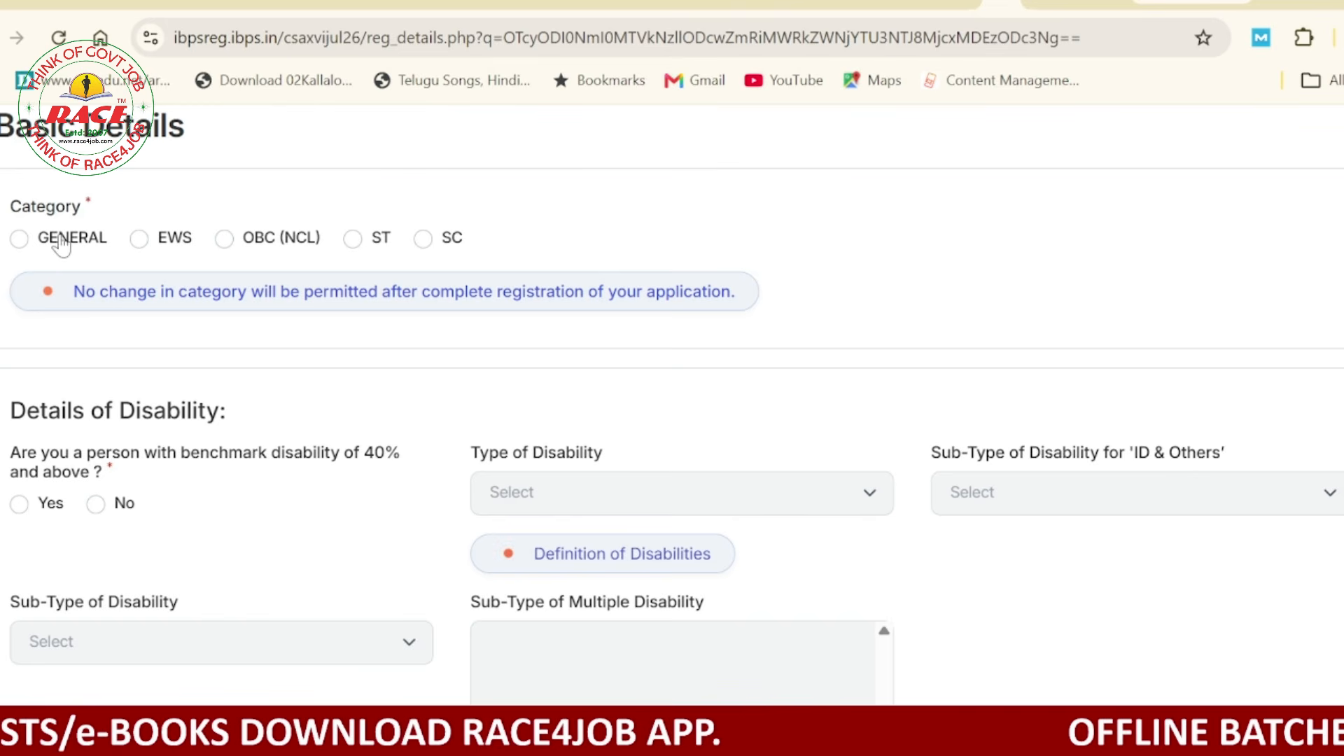
click(19, 240)
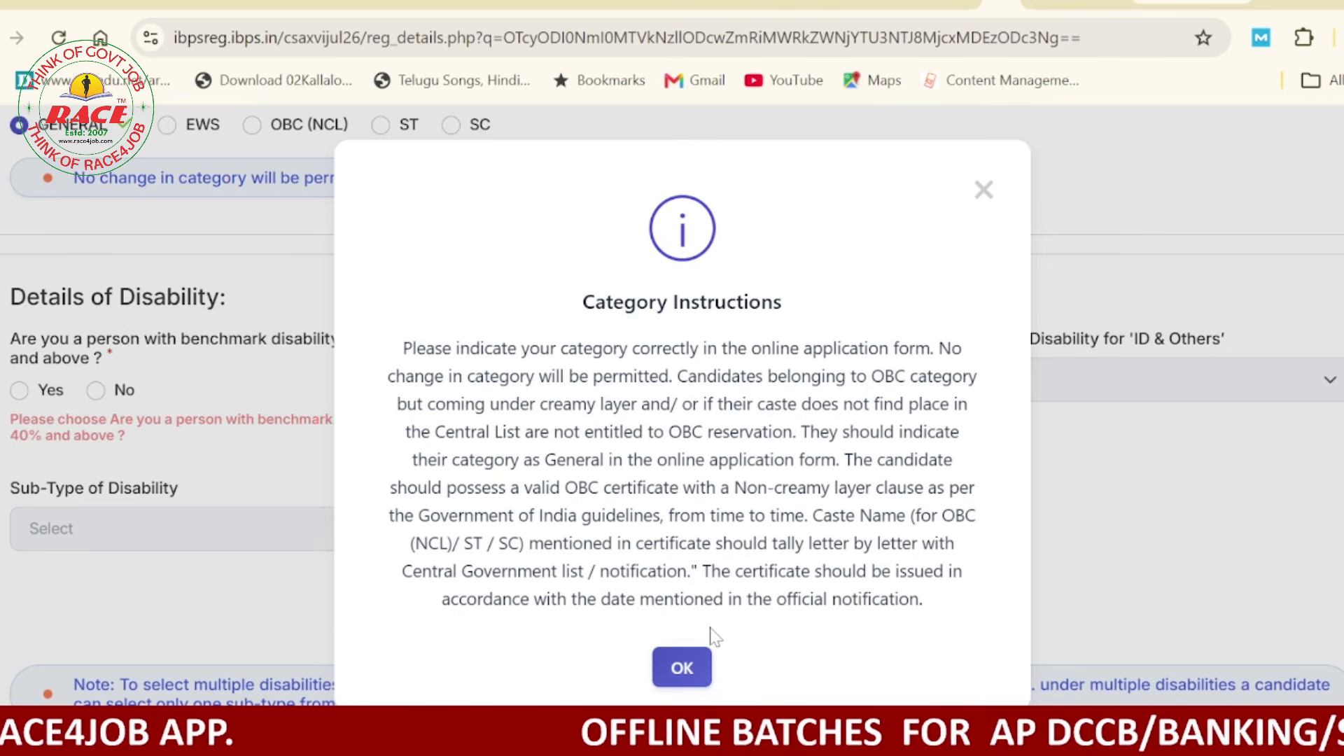
click(683, 669)
scroll(426, 423, down, 1)
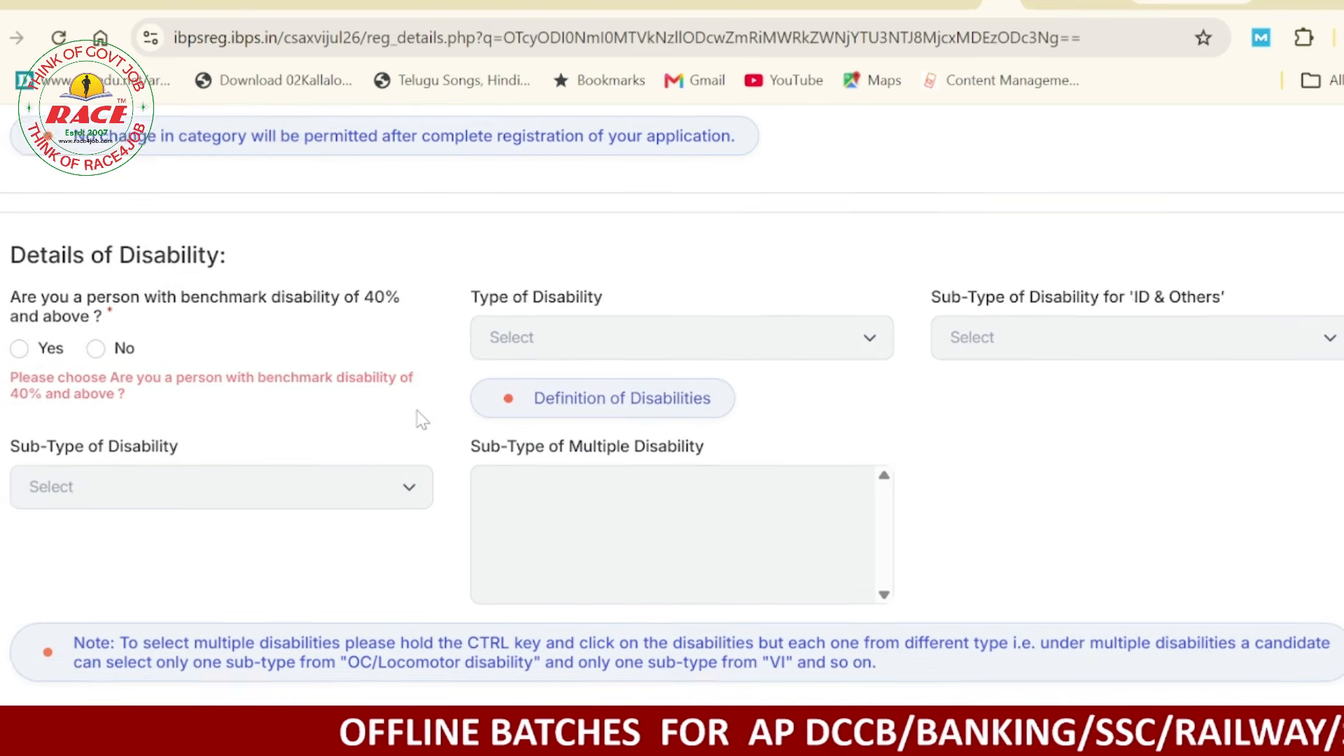
scroll(396, 393, down, 1)
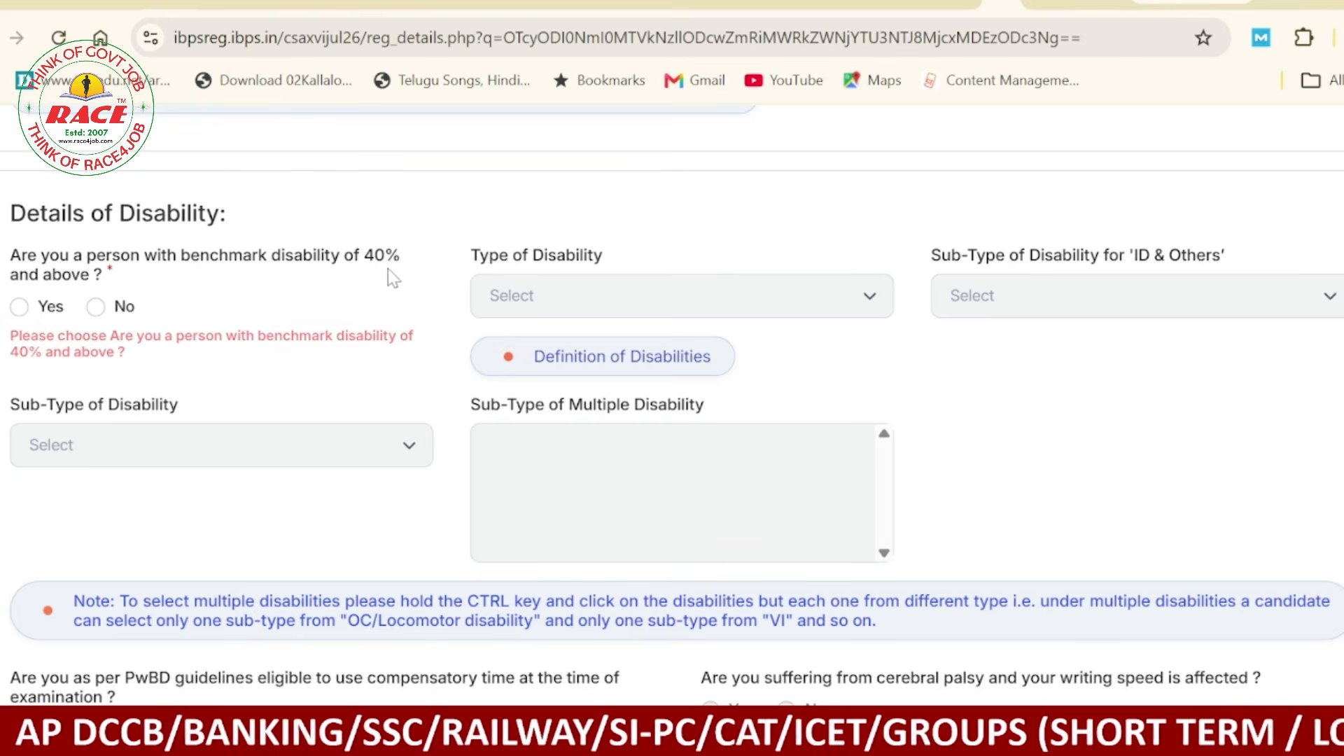
Answer No to benchmark disability of 40% and above, after briefly checking Yes and the disability types.
click(95, 307)
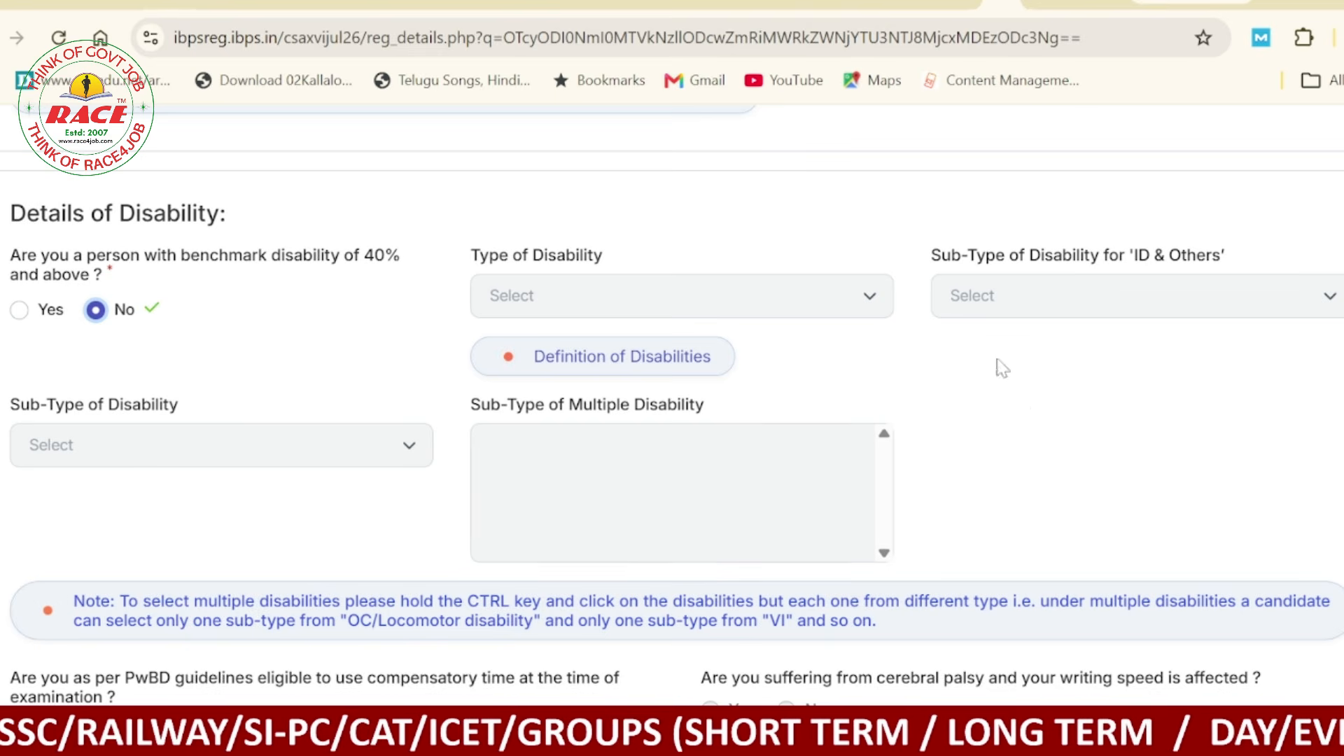
click(19, 310)
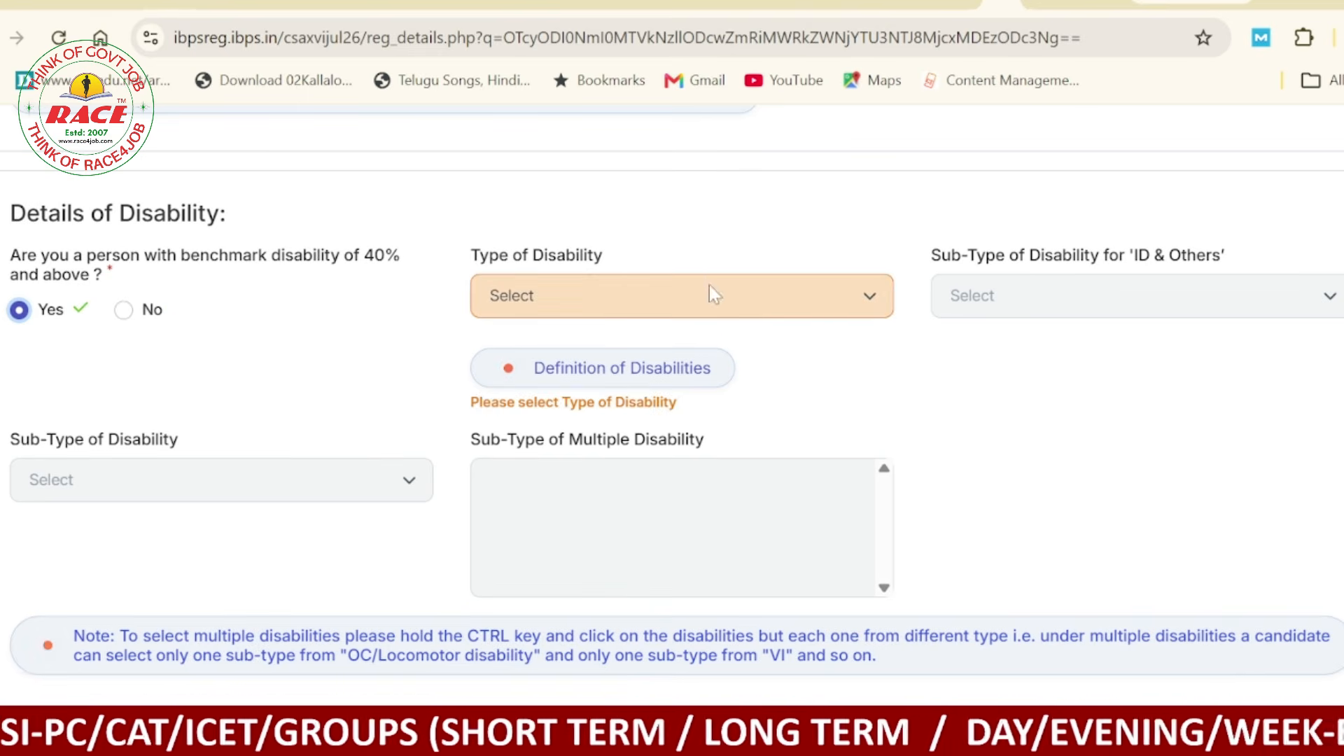
click(843, 305)
click(405, 347)
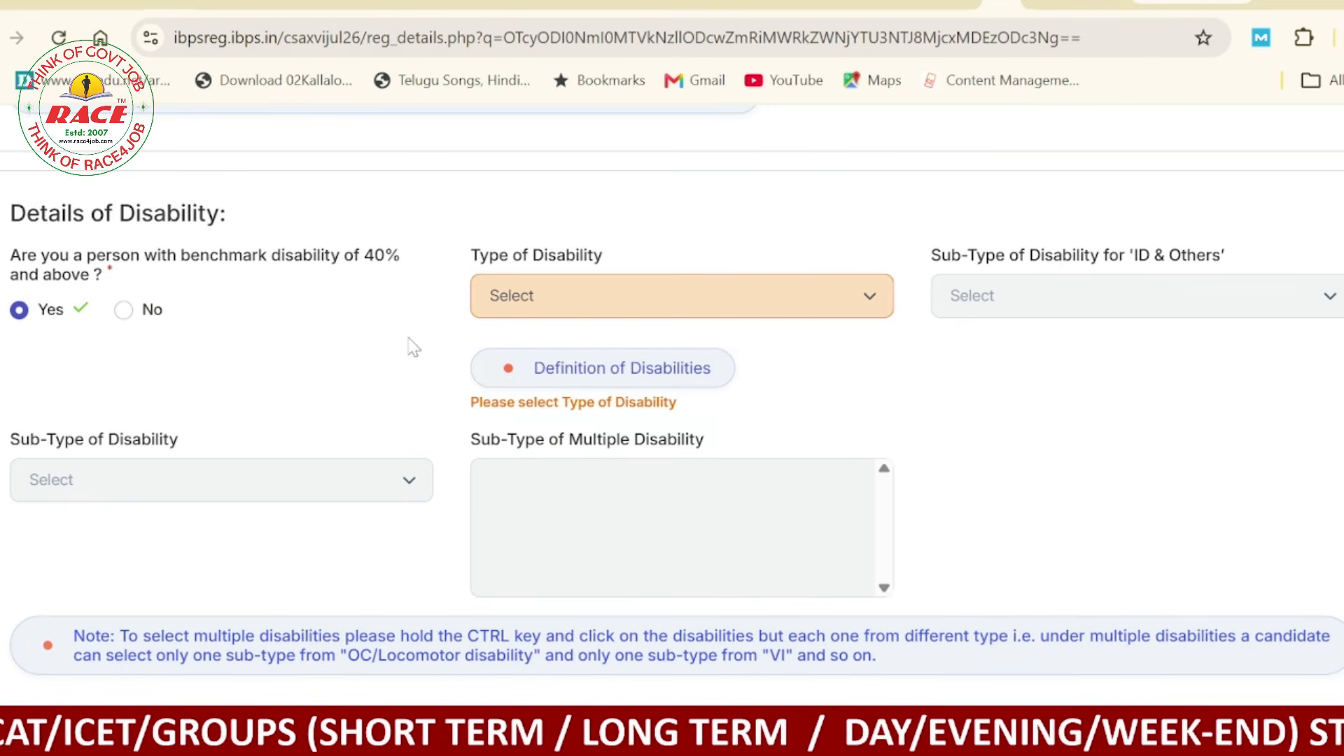
click(124, 312)
scroll(343, 348, down, 1)
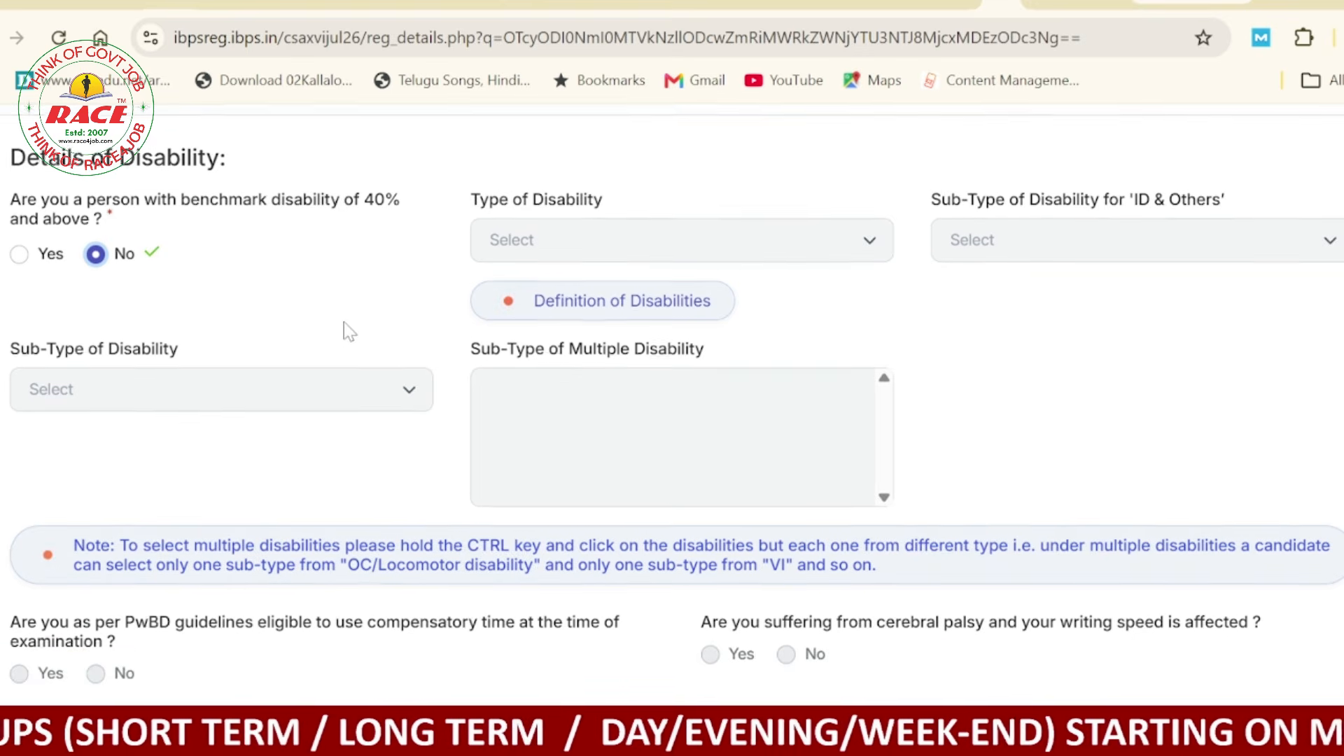
Review the Definition of Disabilities PDF's disability table, then return to the registration form.
click(608, 293)
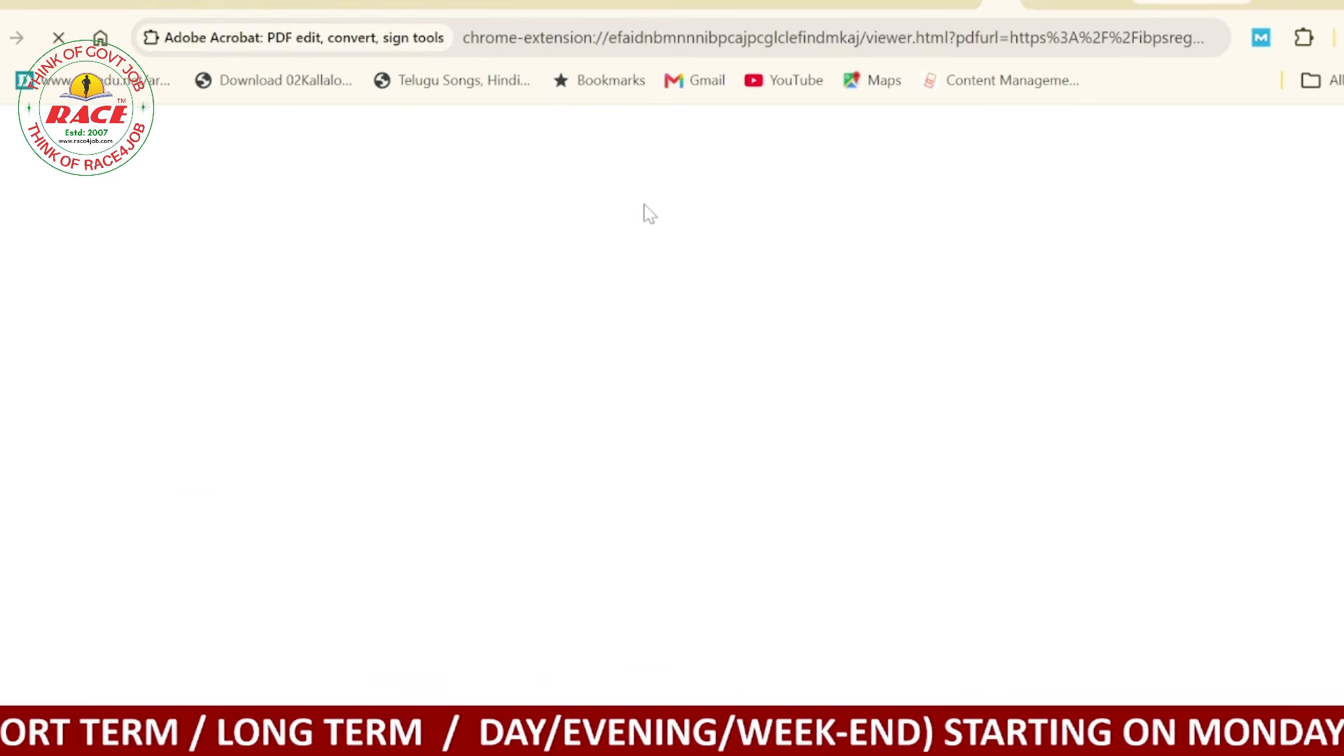
click(969, 3)
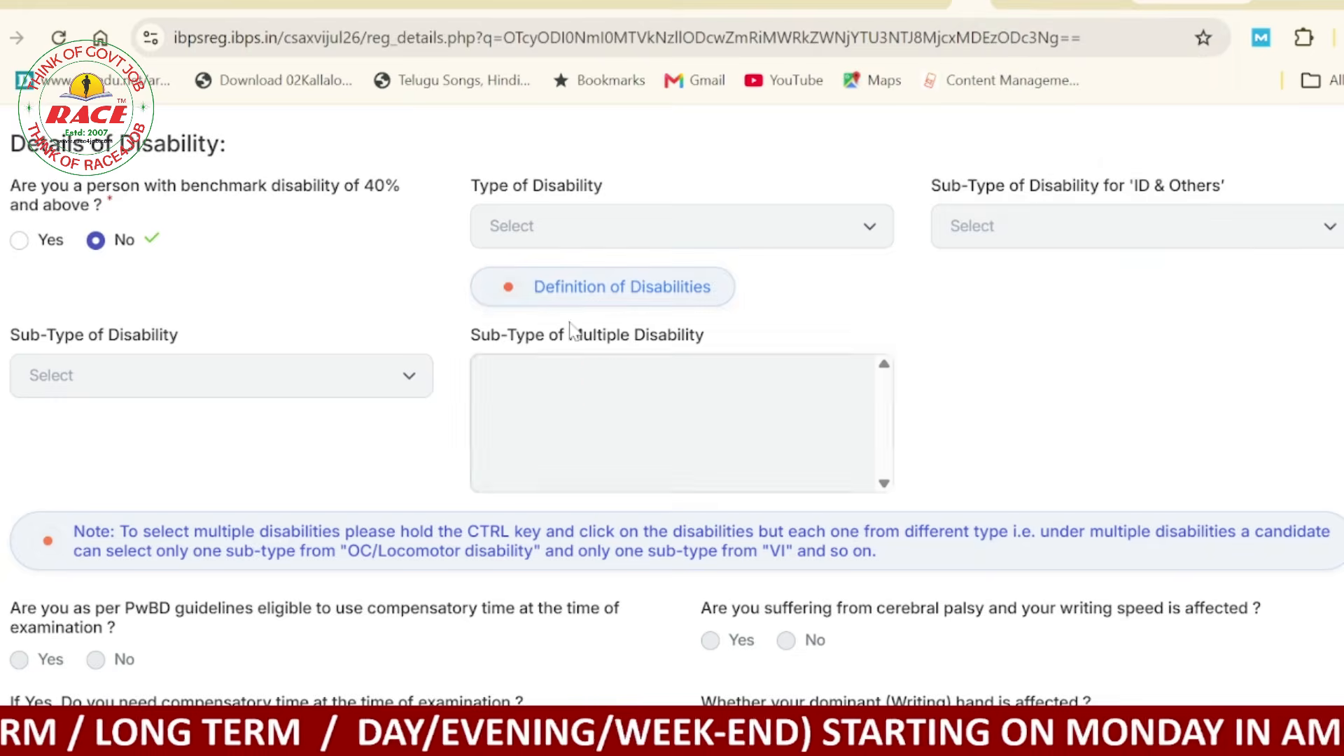
click(637, 301)
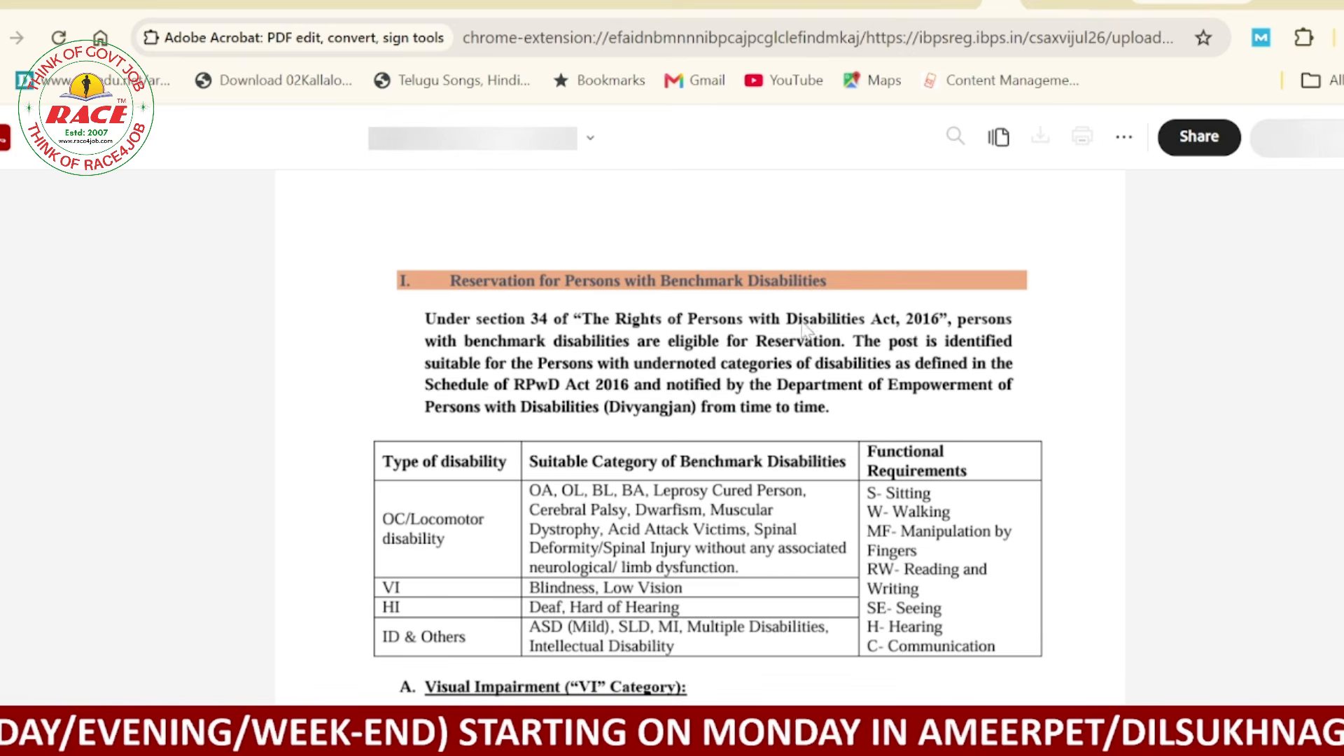
scroll(762, 446, down, 2)
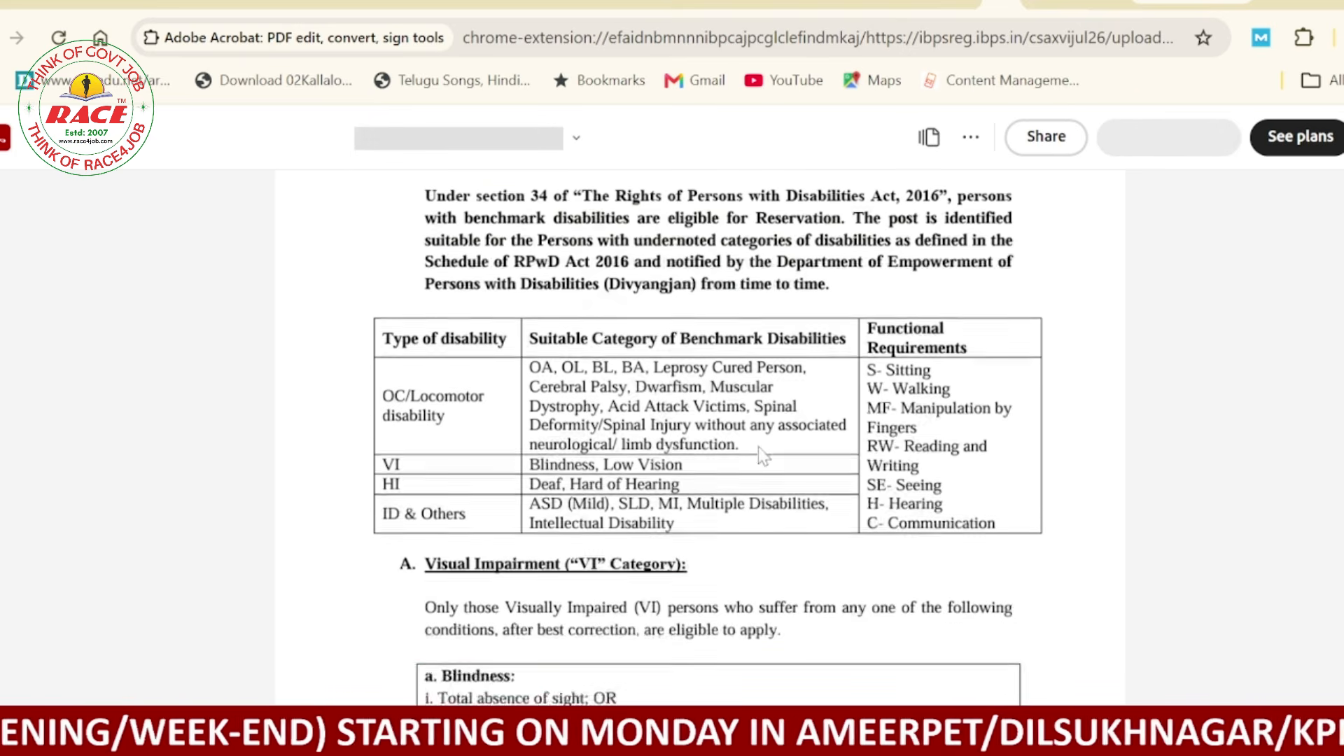
scroll(767, 451, down, 10)
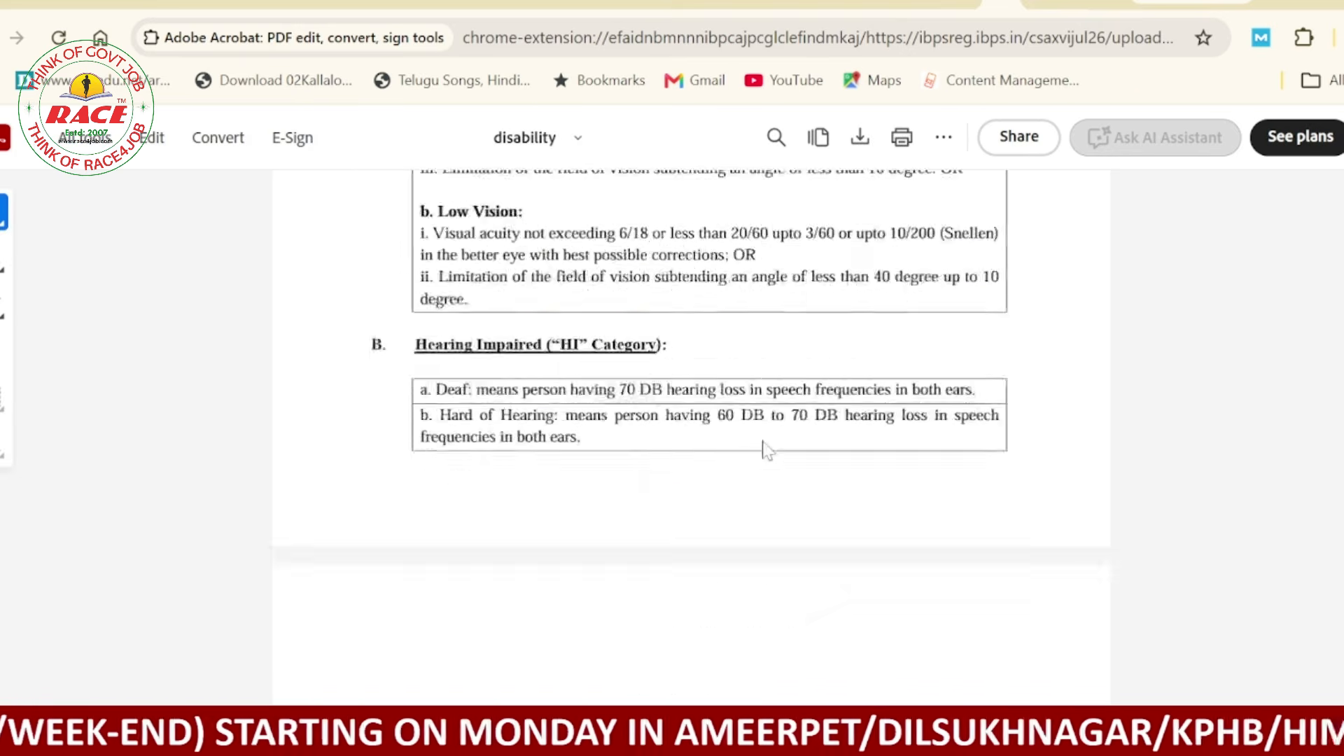
click(975, 7)
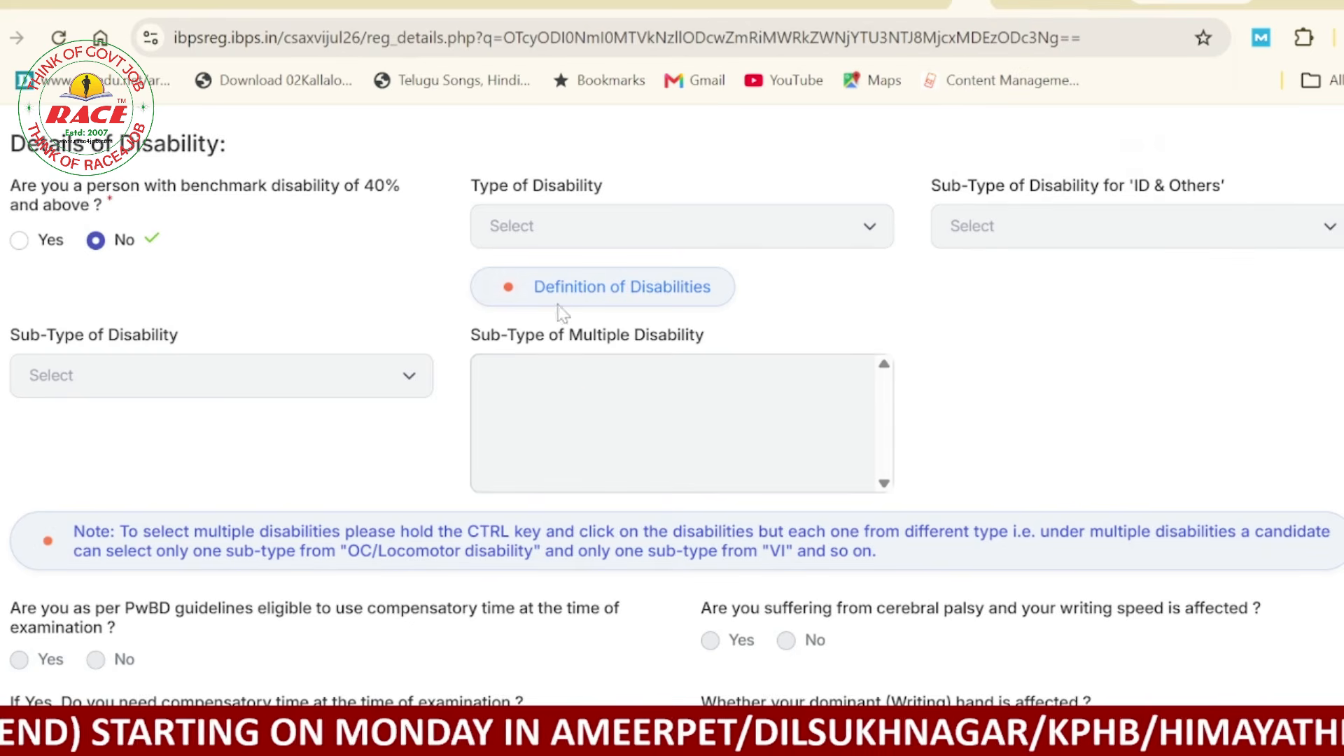
Past the scribe questions, answer No to the sec 2(s) specified disability difficulty-in-writing question.
scroll(828, 266, up, 1)
scroll(805, 287, down, 1)
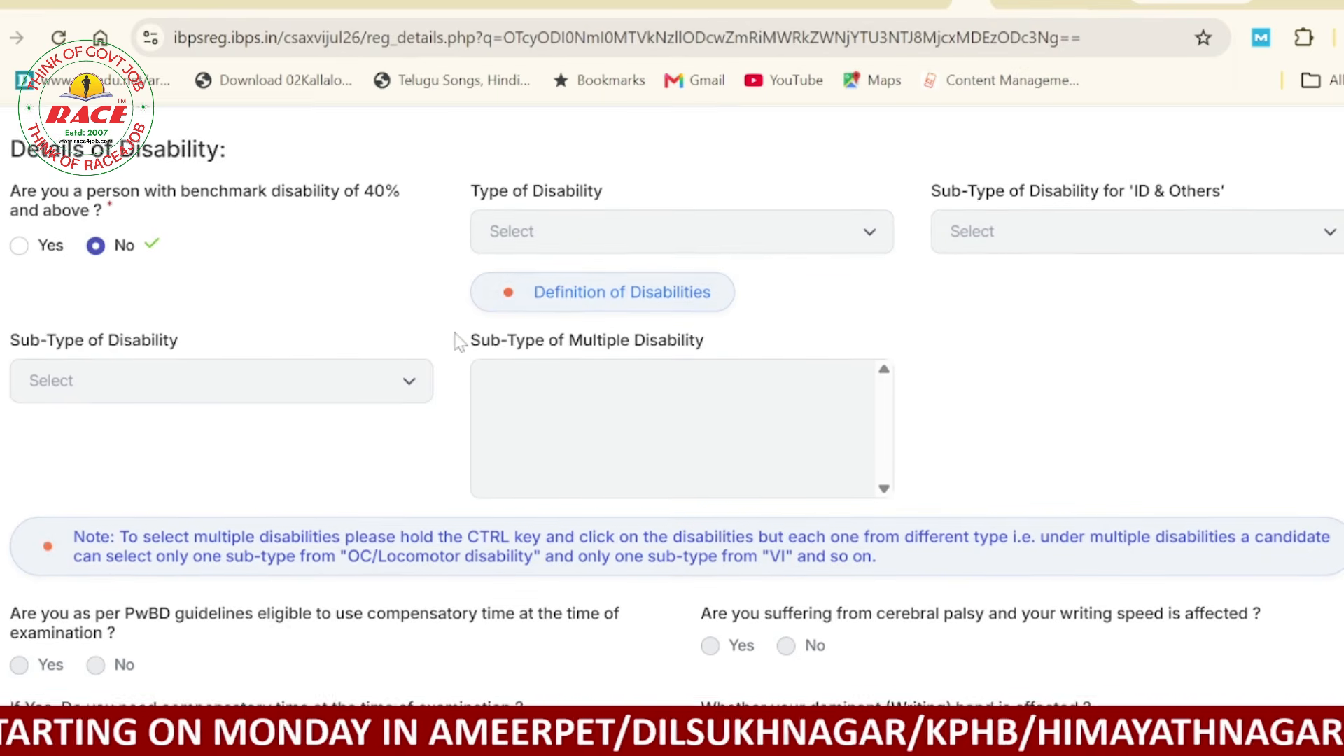
scroll(458, 342, down, 3)
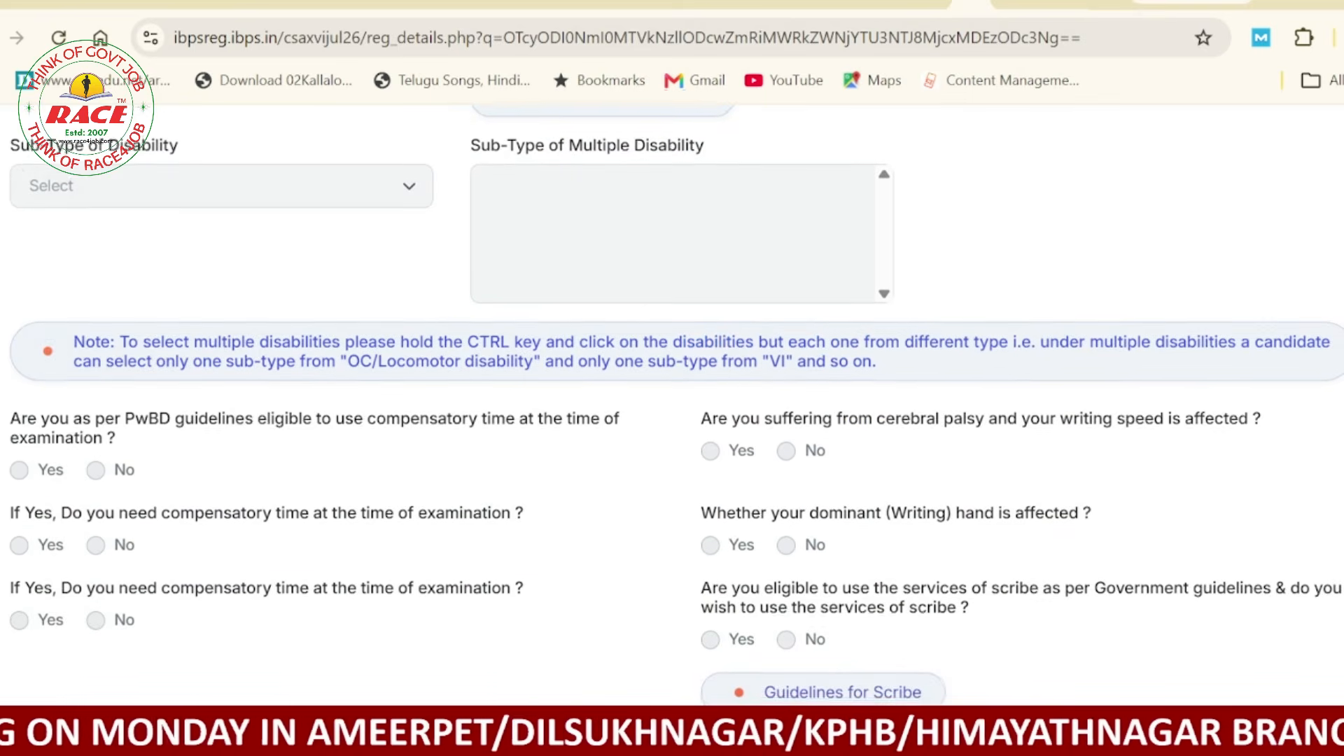
scroll(684, 285, down, 1)
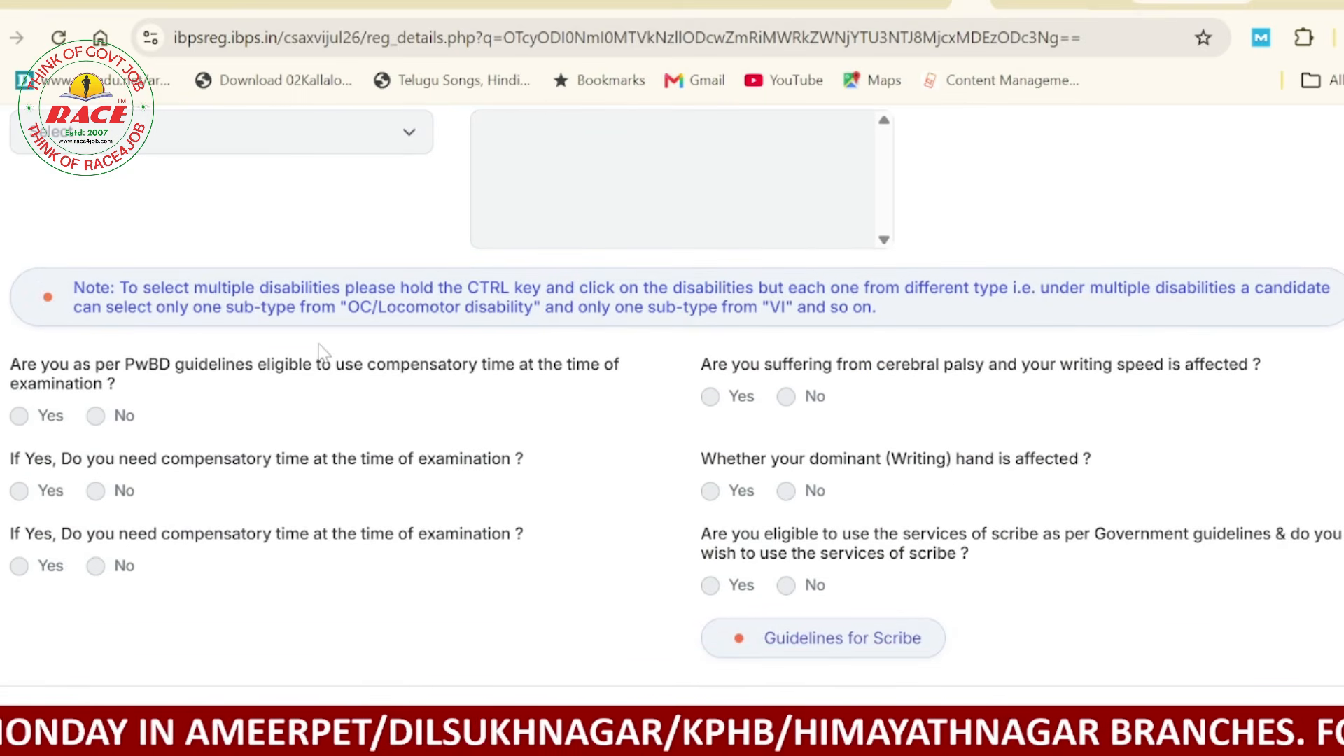
scroll(350, 357, down, 1)
scroll(371, 347, down, 1)
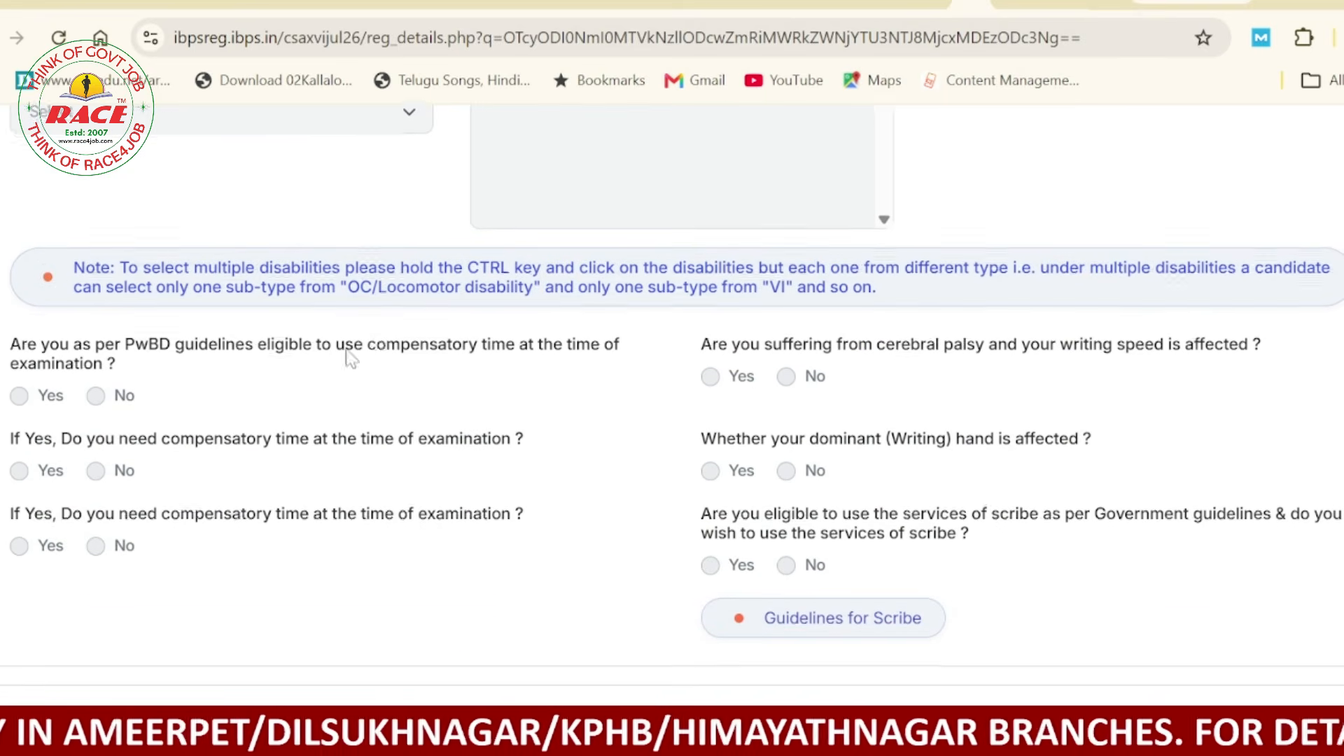
scroll(560, 354, down, 1)
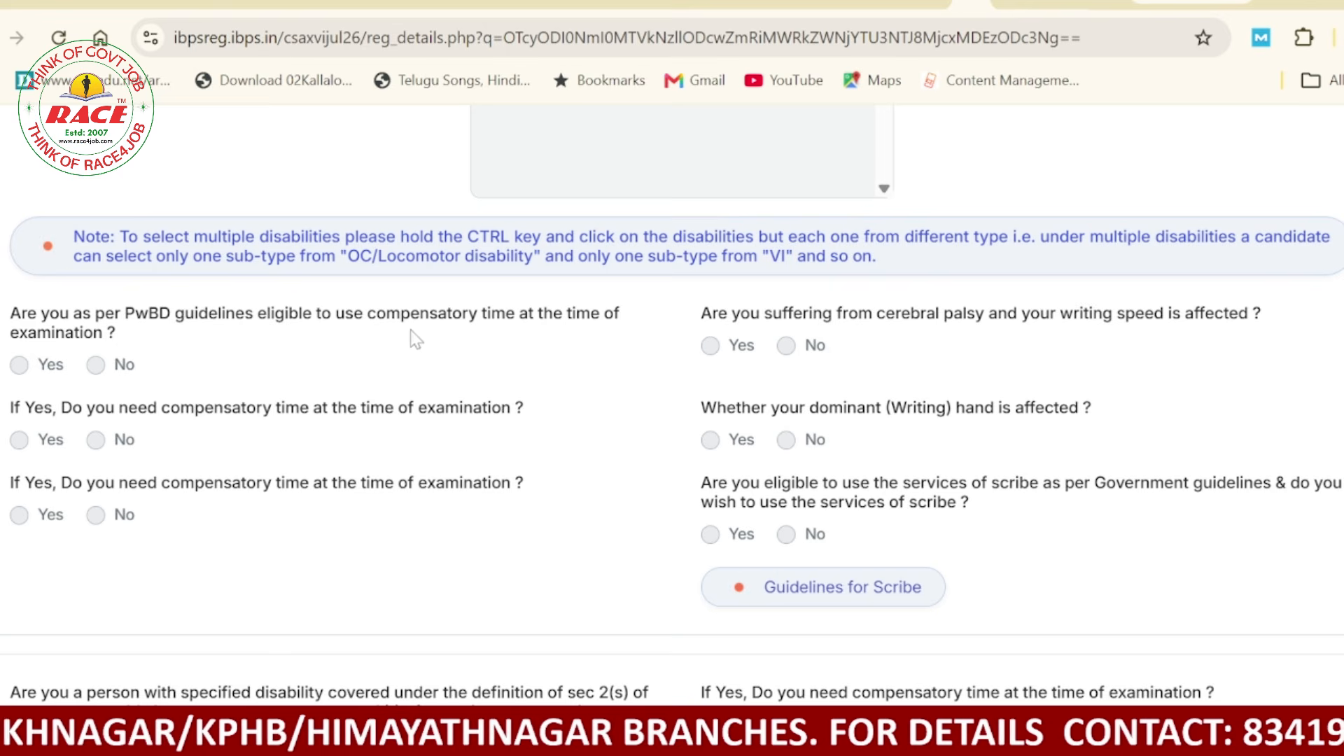
scroll(593, 339, down, 1)
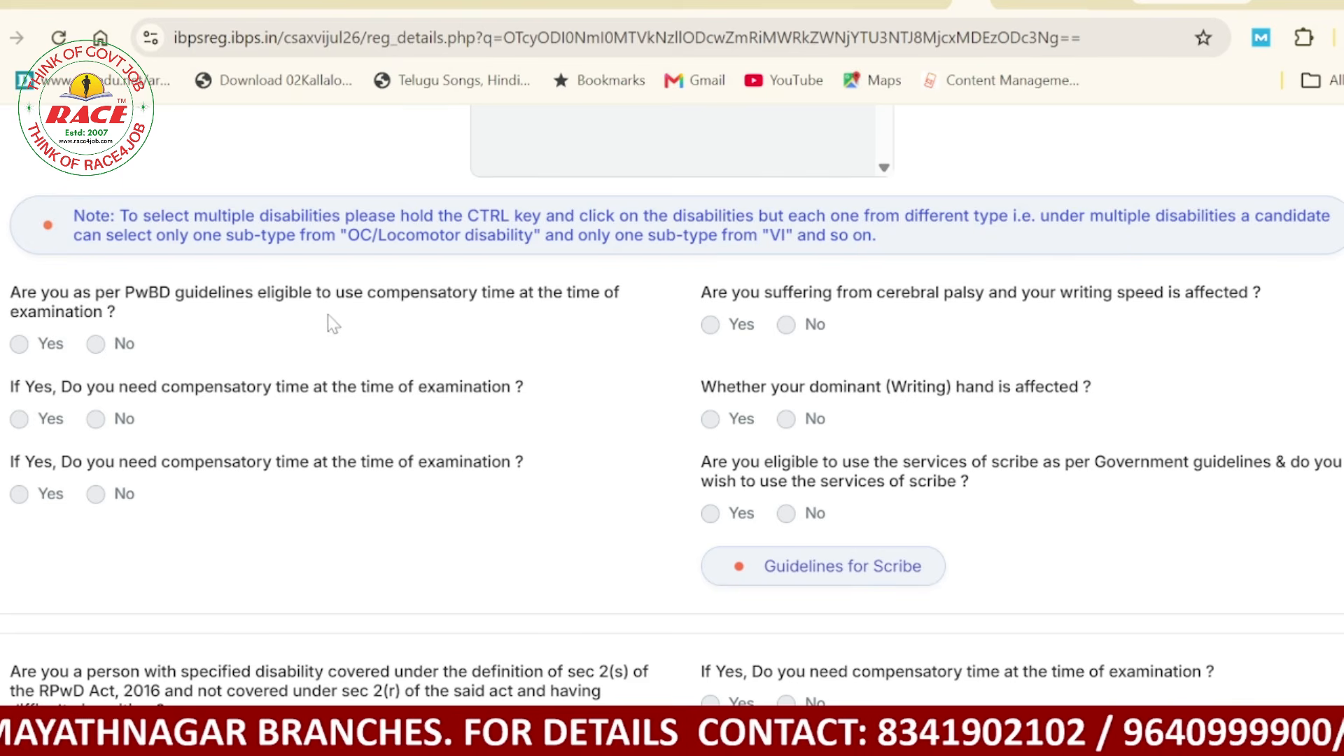
scroll(1186, 424, down, 1)
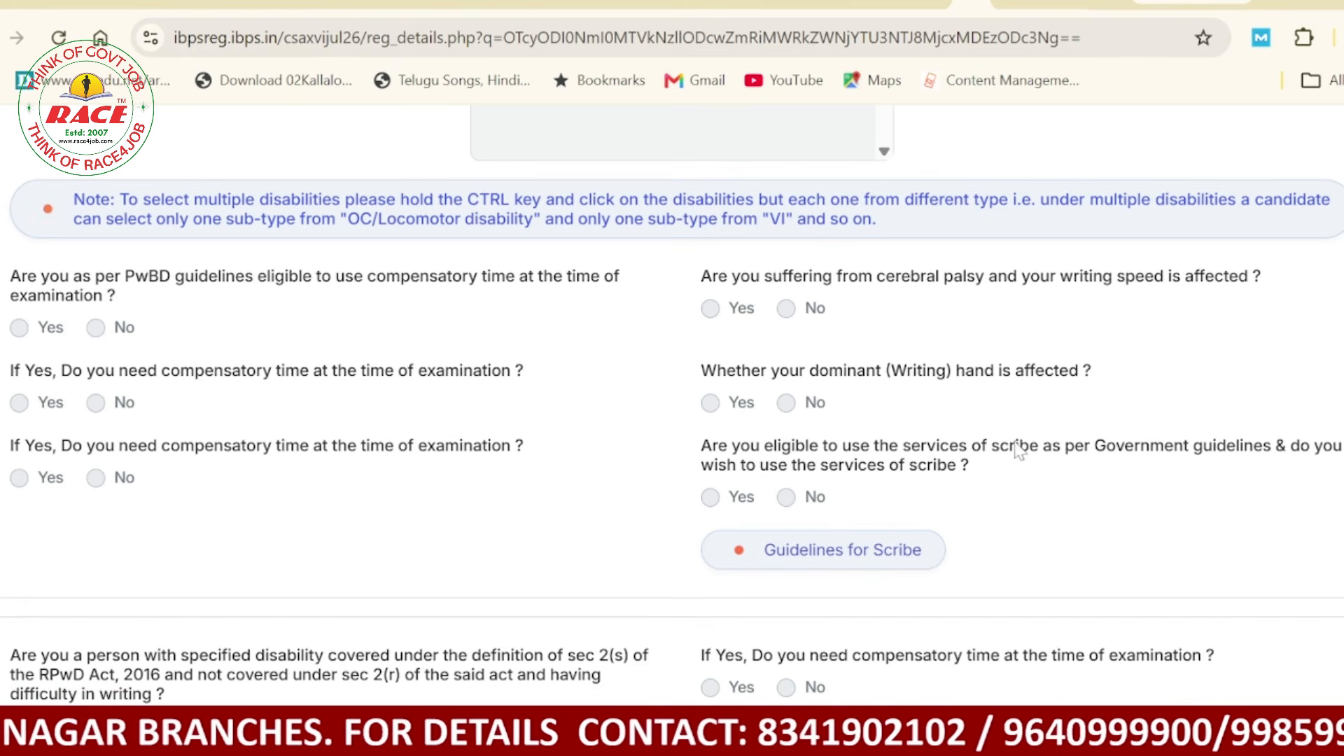
scroll(777, 434, down, 3)
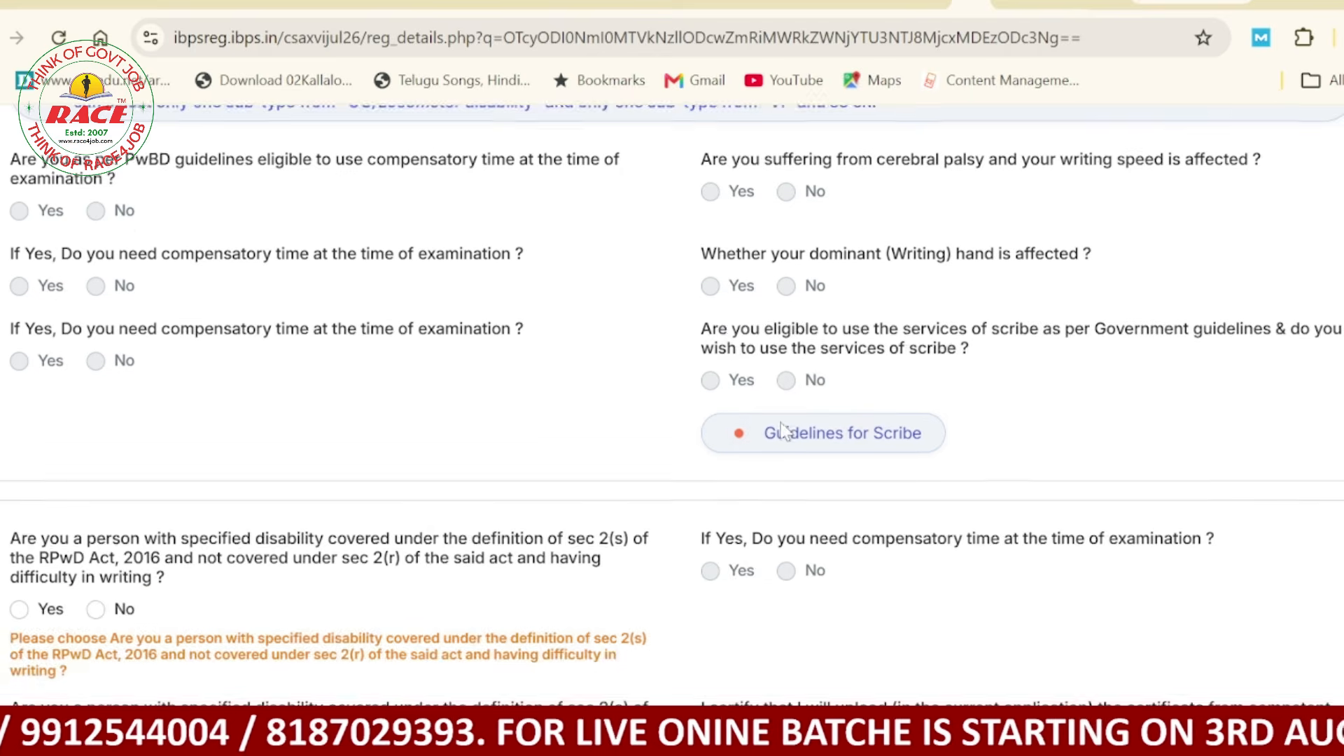
scroll(770, 448, down, 2)
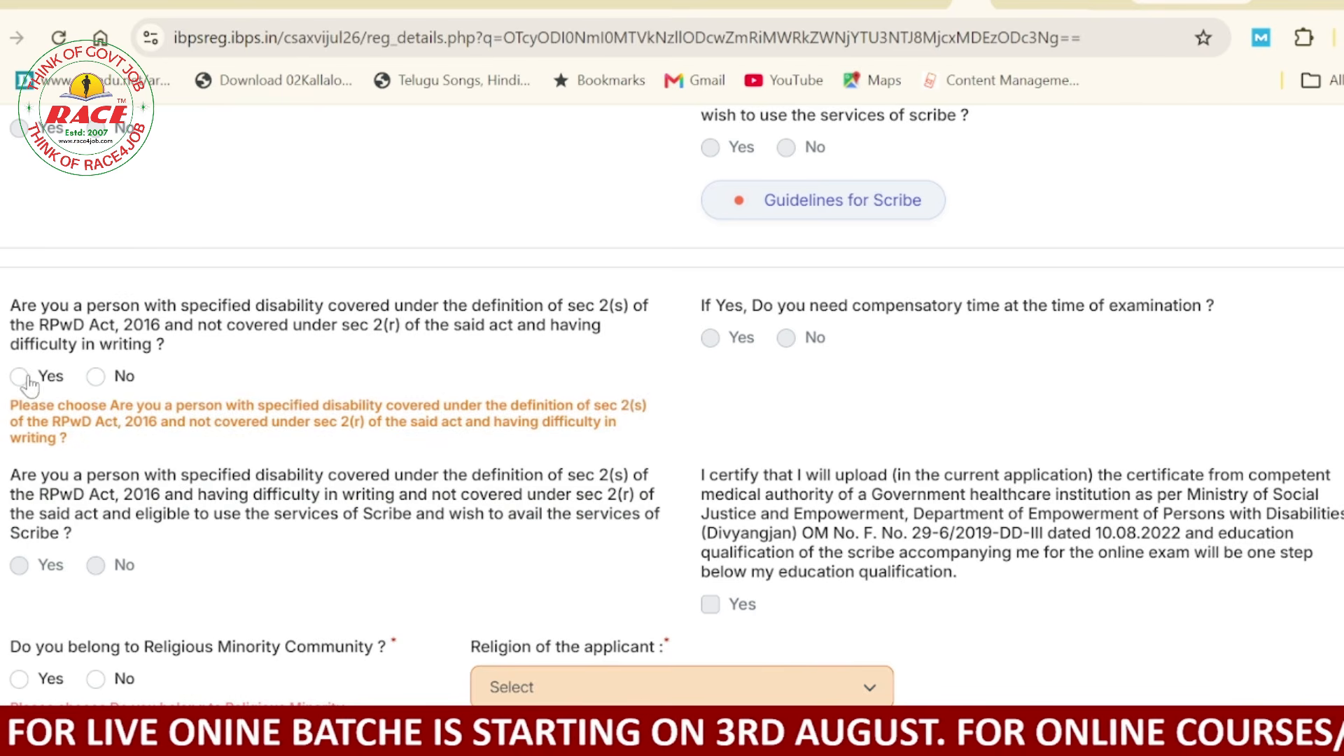
click(95, 377)
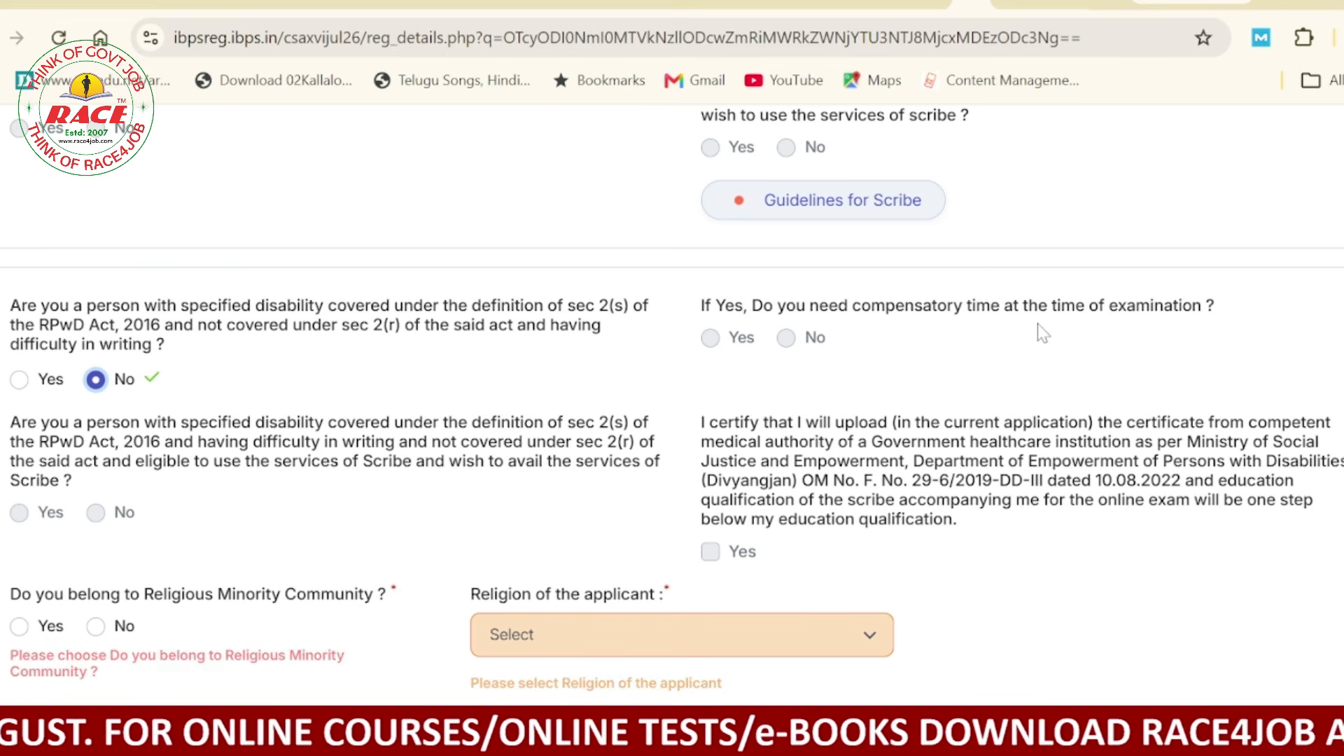
scroll(870, 341, down, 2)
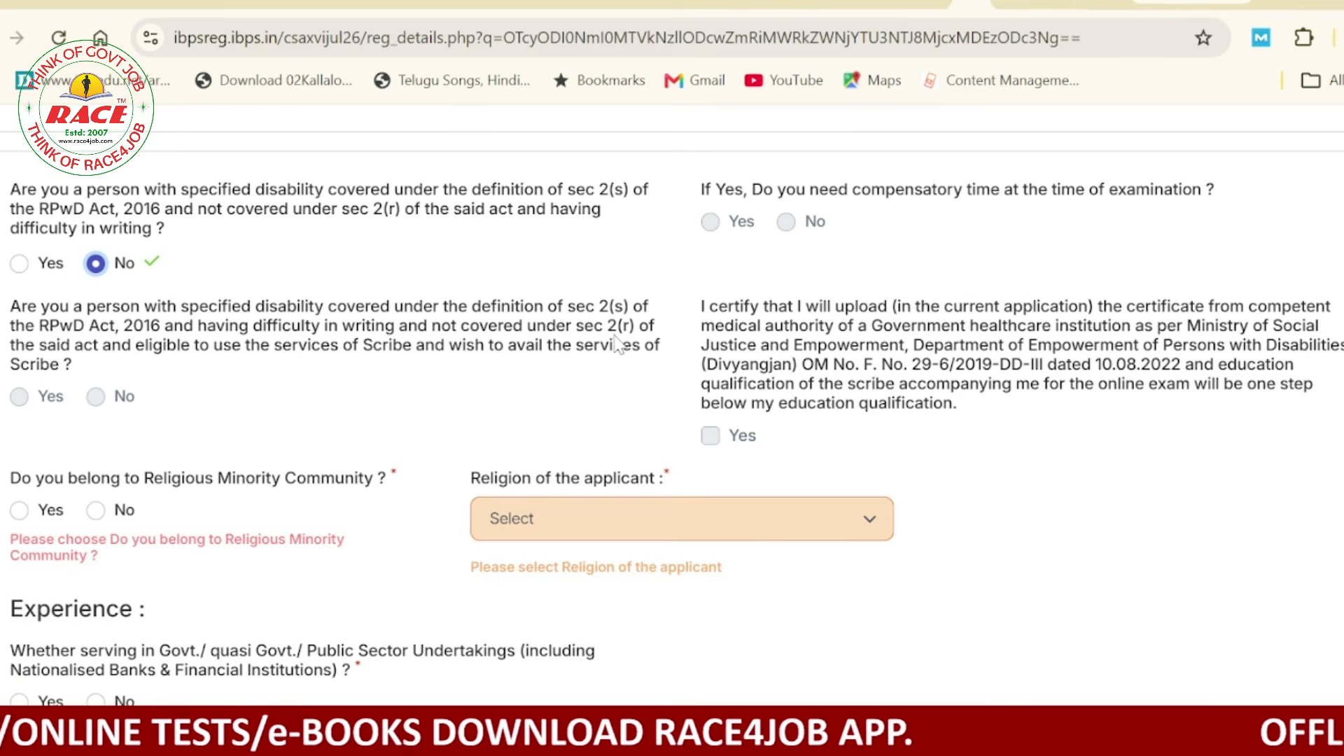
scroll(630, 294, down, 2)
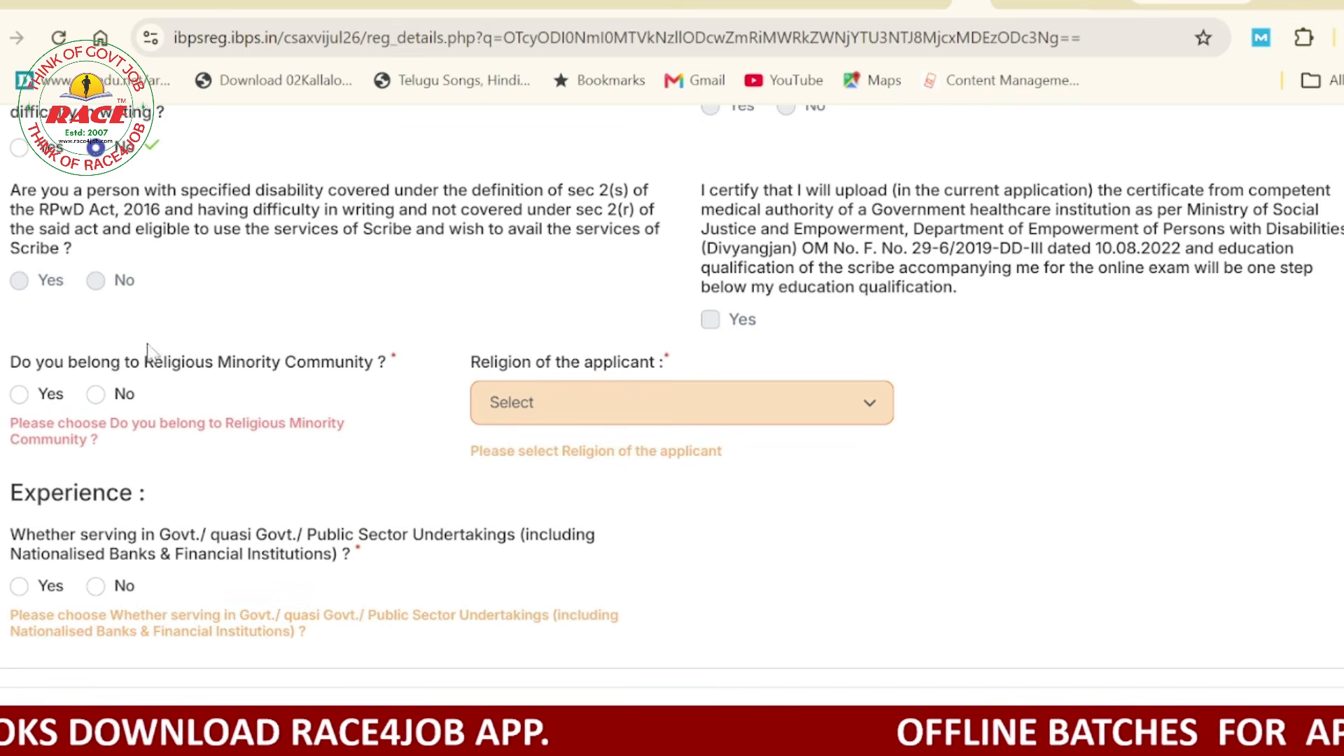
scroll(672, 255, up, 3)
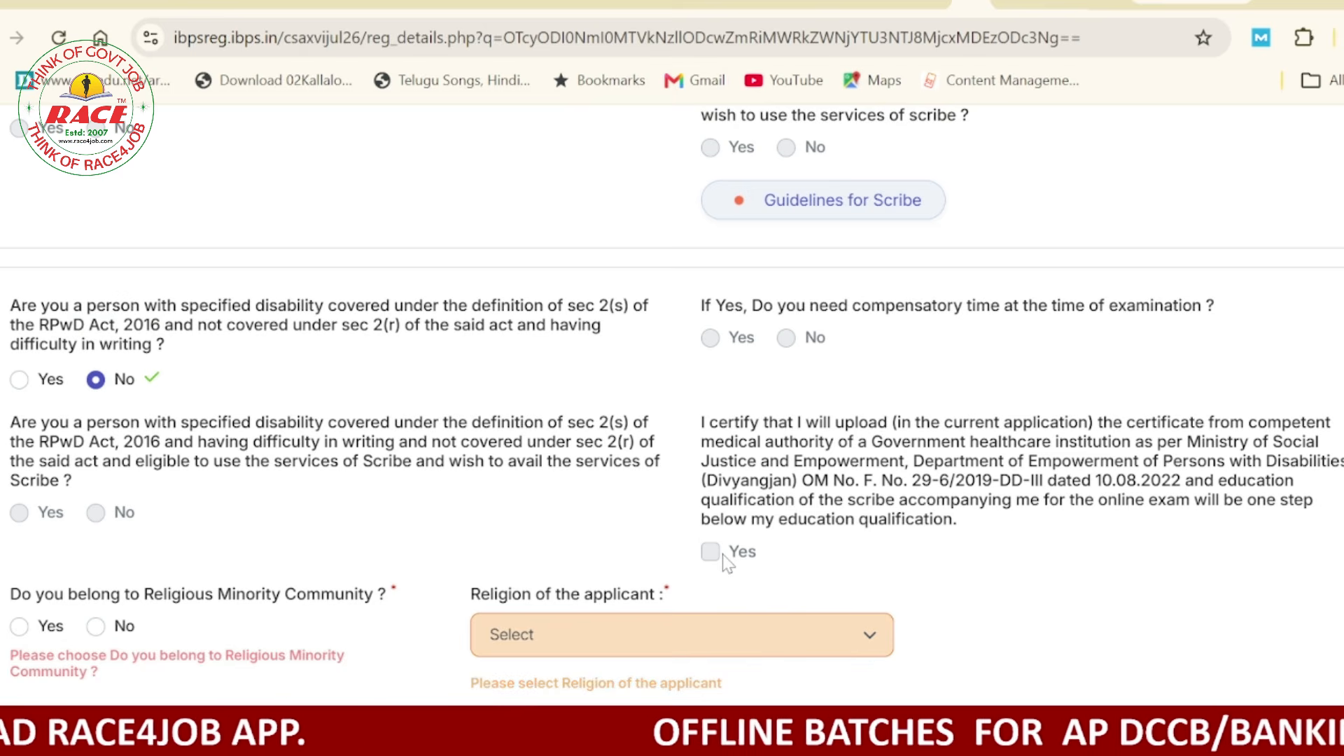
scroll(706, 383, down, 3)
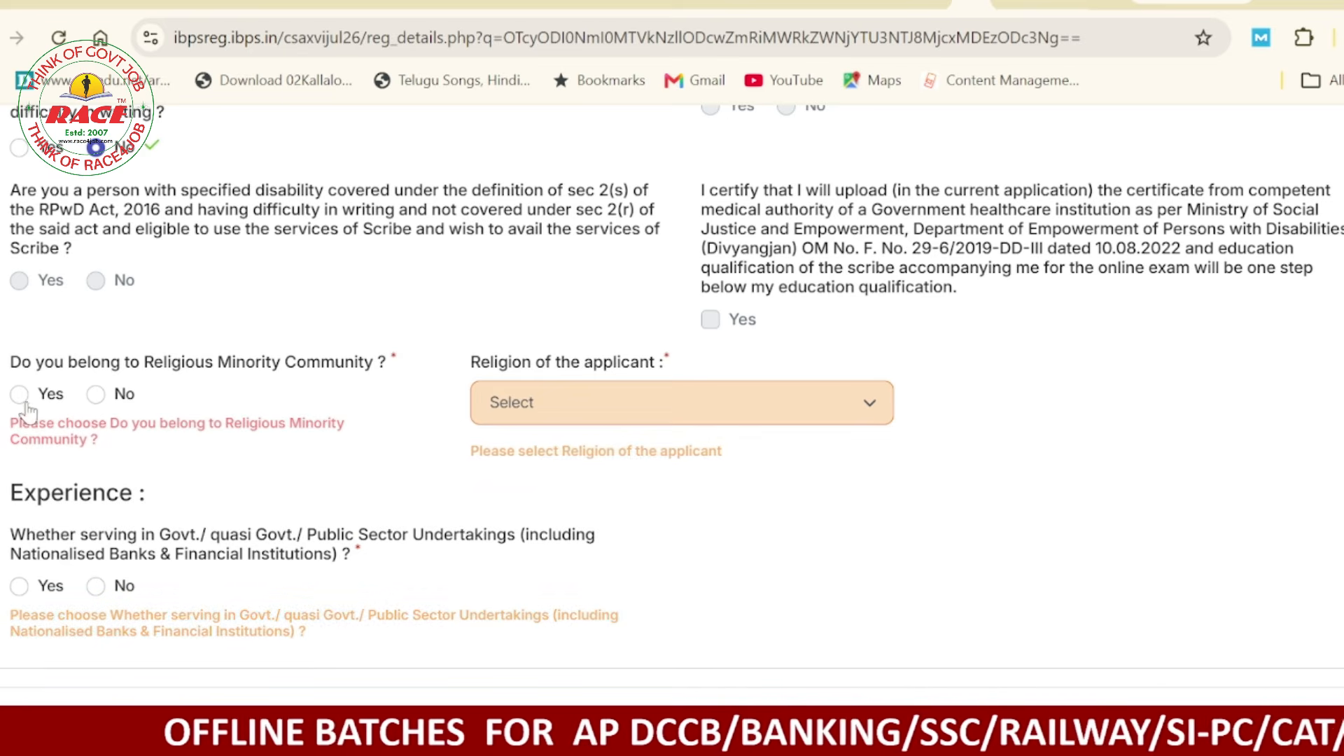
Answer No to Religious Minority Community, after trying Hinduism, then Yes and its religion list.
click(98, 398)
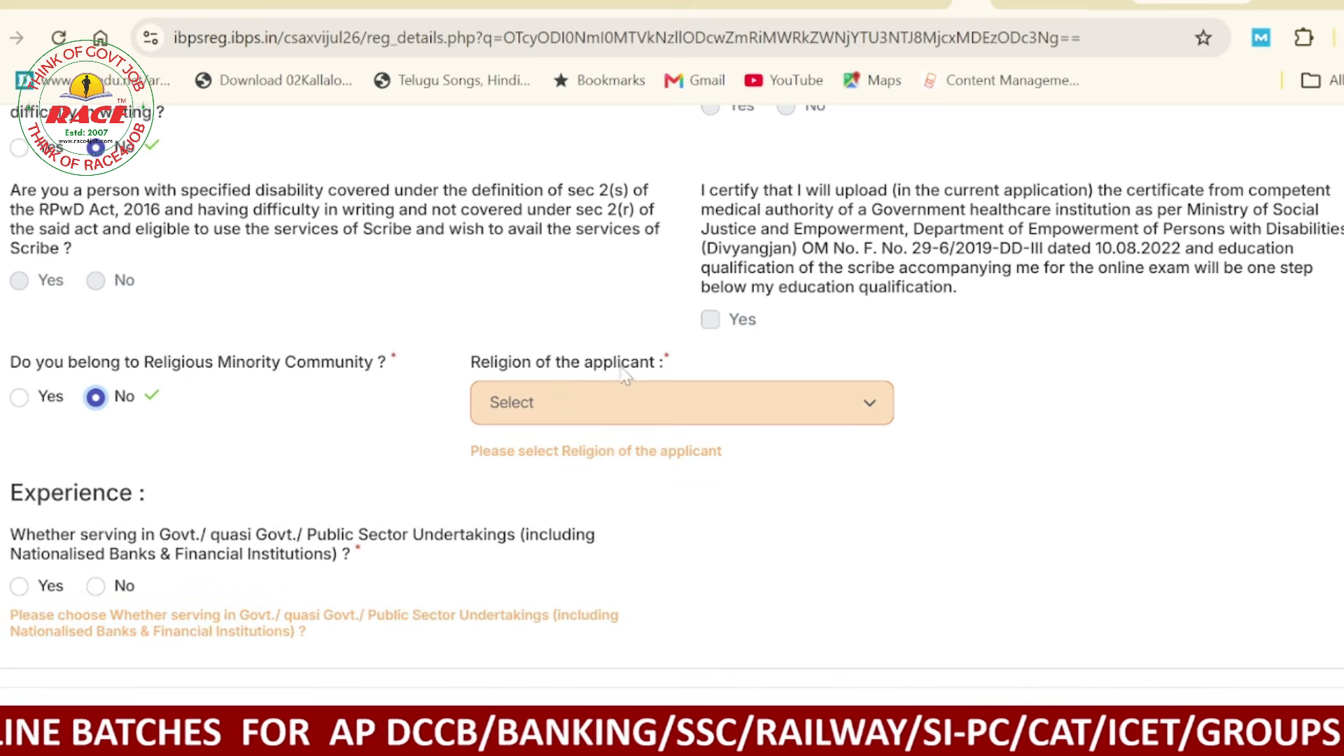
click(620, 403)
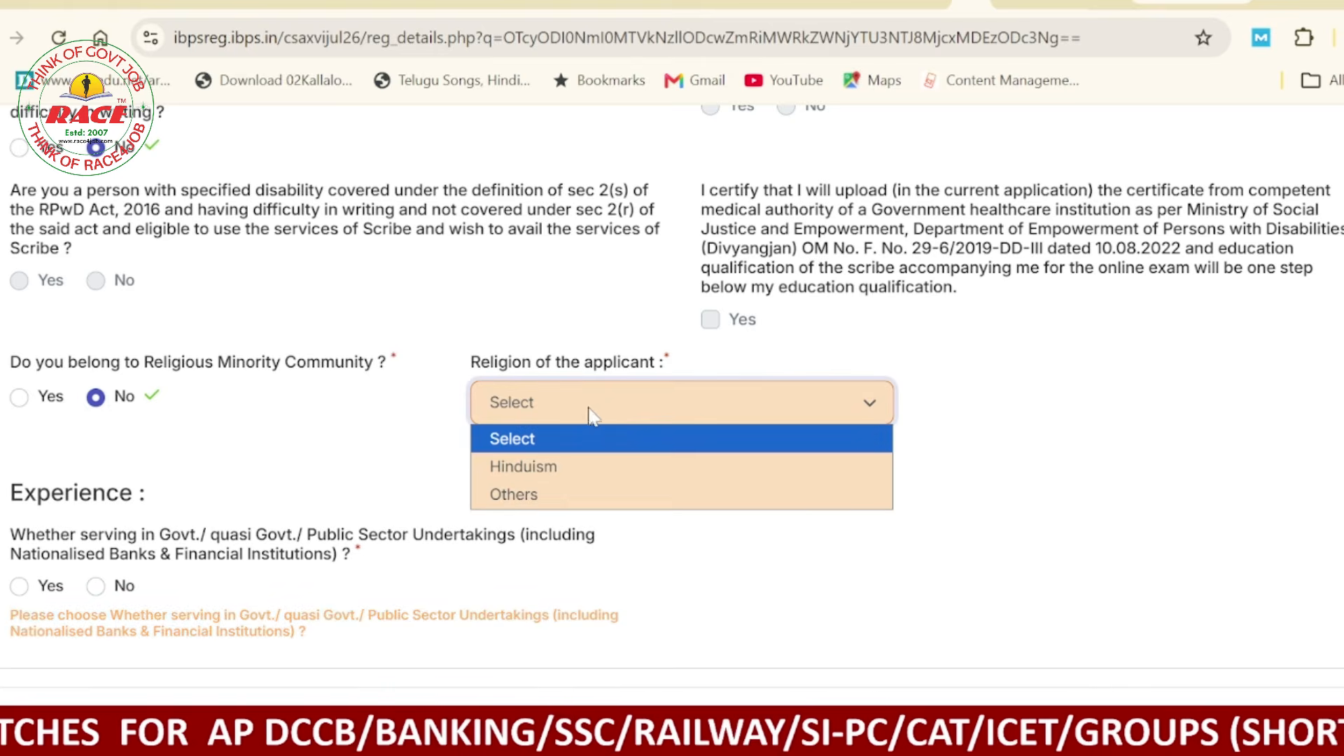
click(548, 469)
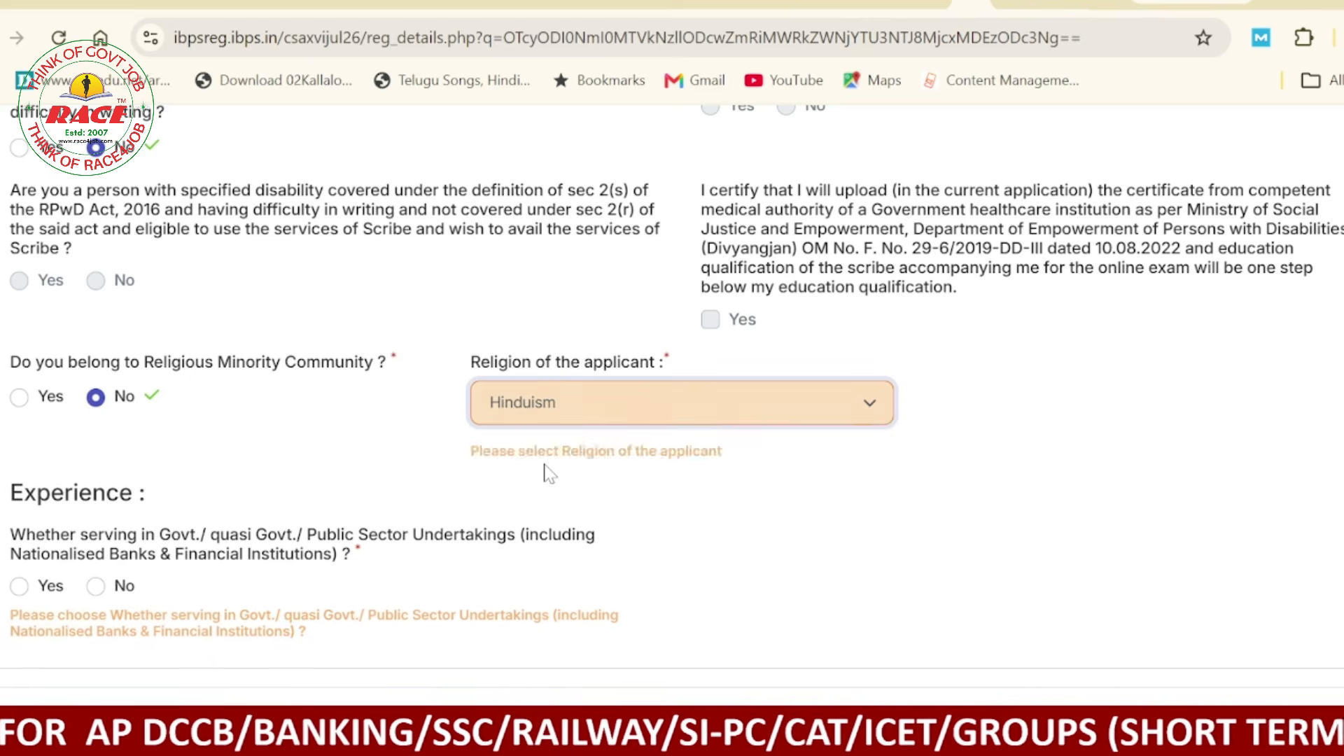
click(20, 397)
click(603, 414)
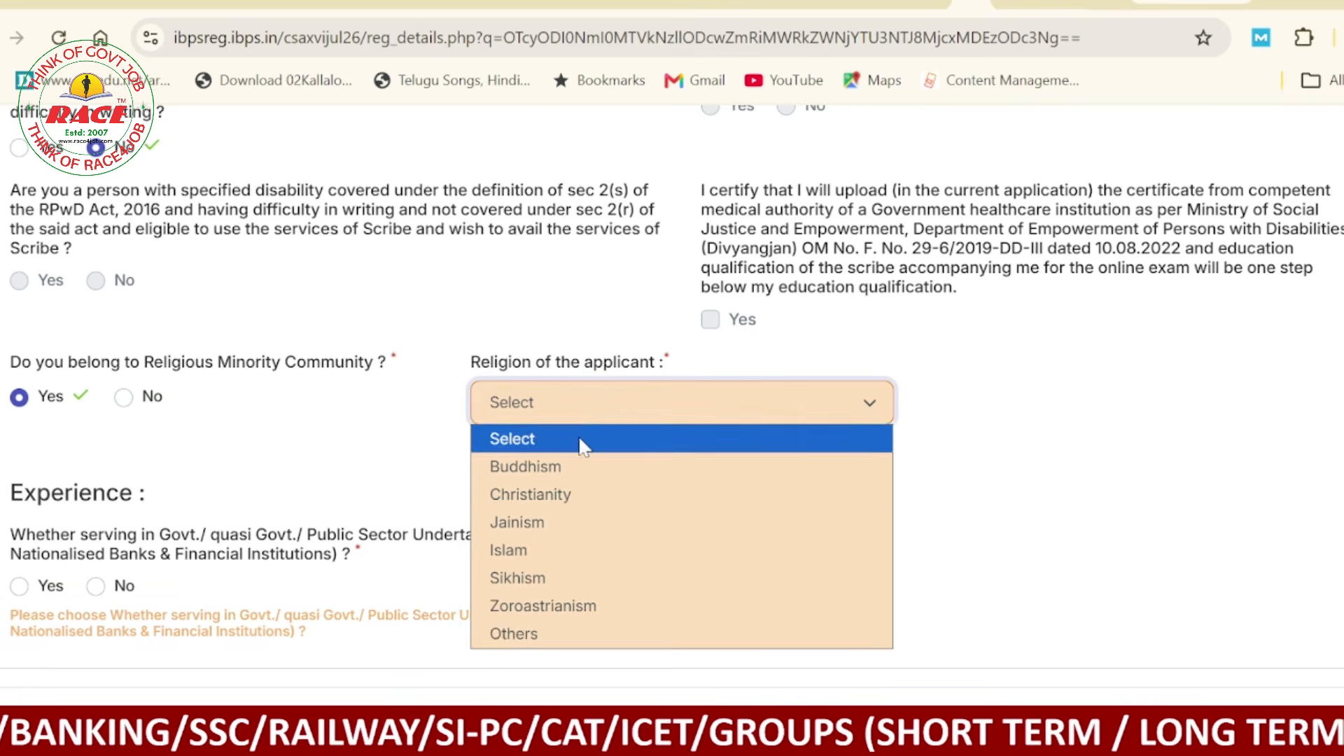
click(401, 396)
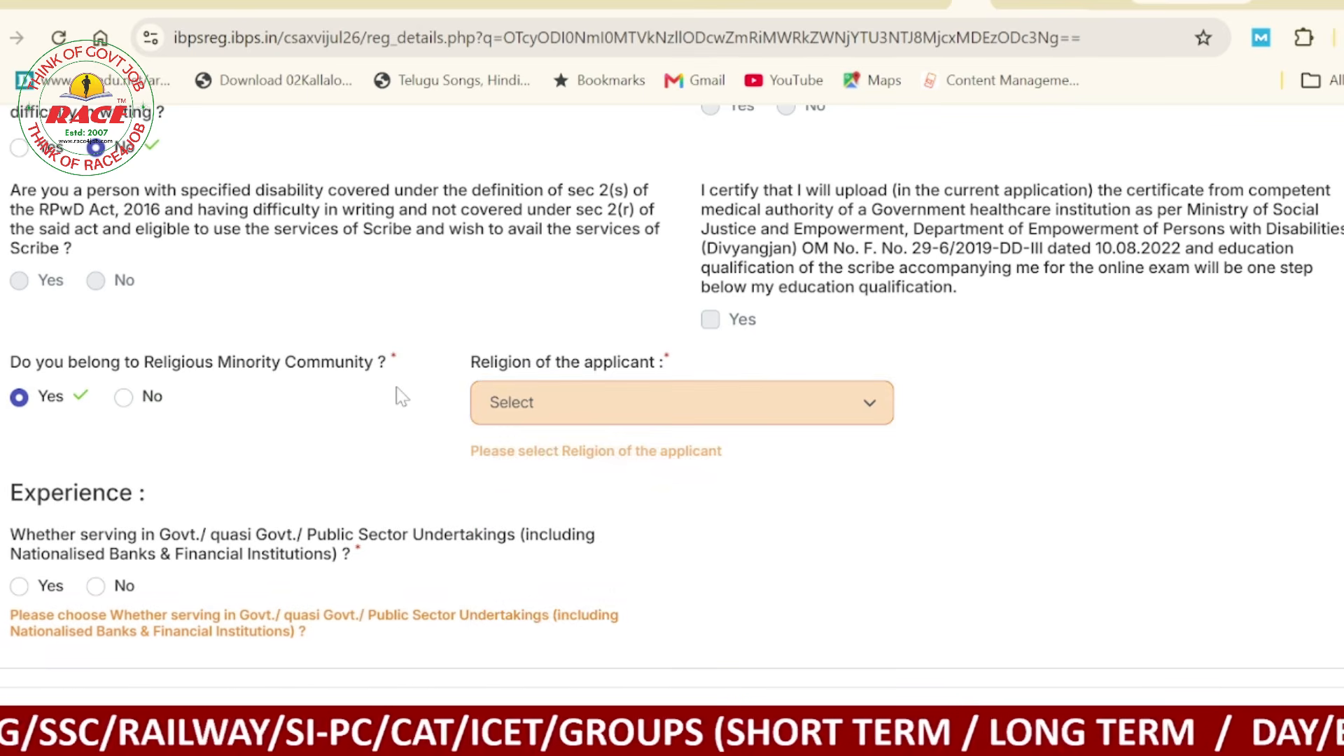
click(125, 401)
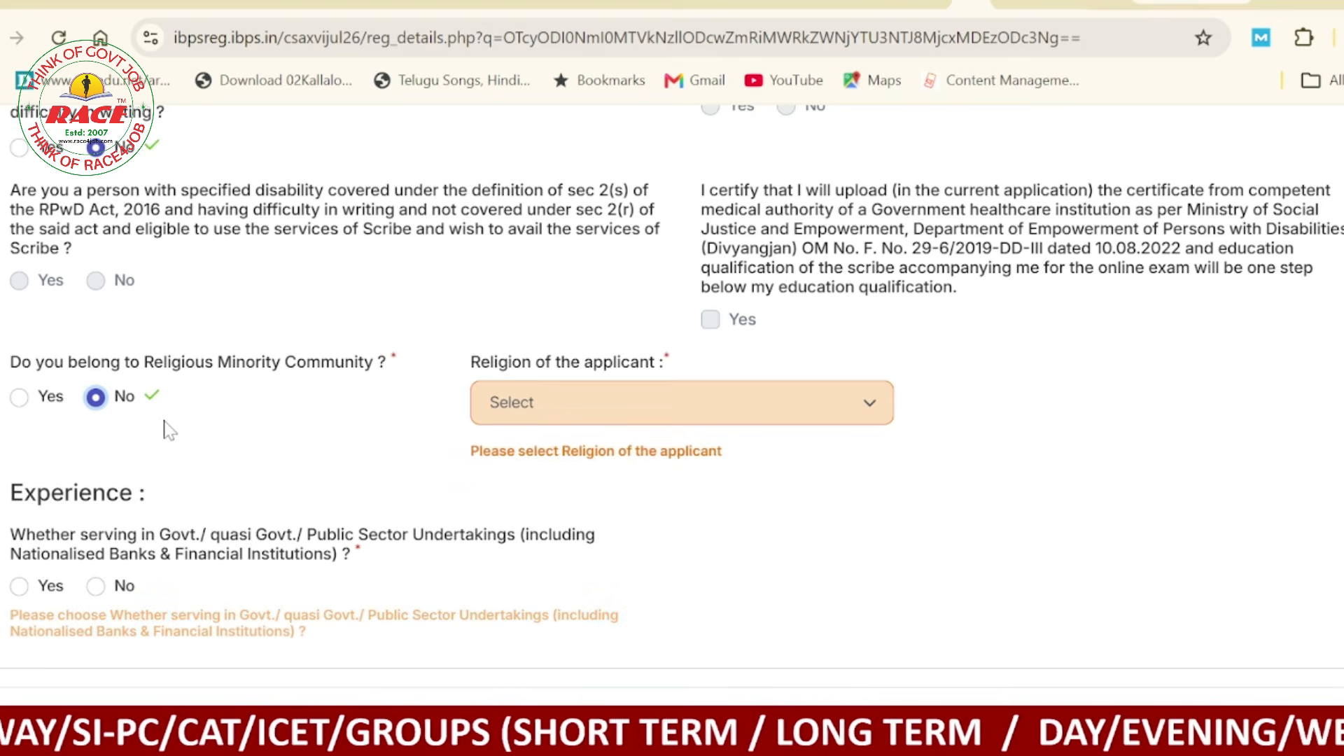
Choose Hinduism in the 'Religion of the applicant' dropdown.
click(550, 415)
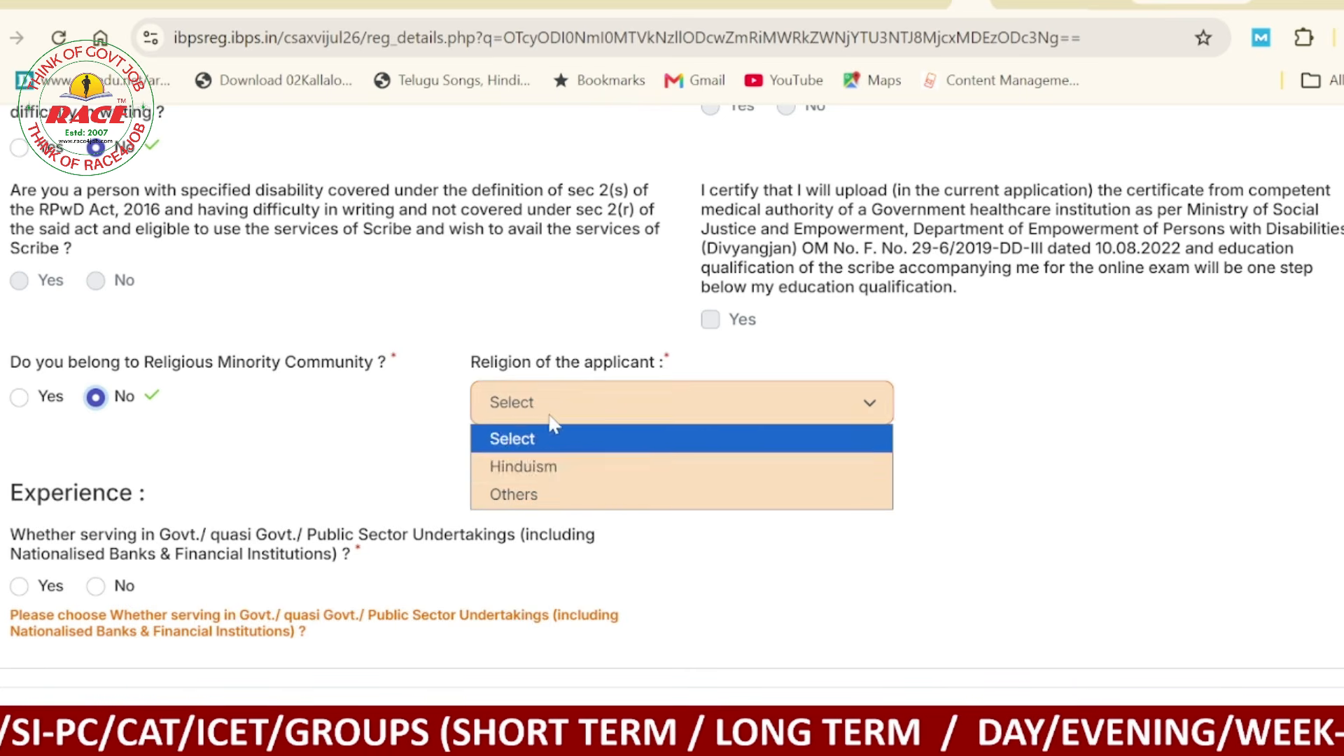
click(540, 468)
scroll(408, 405, down, 2)
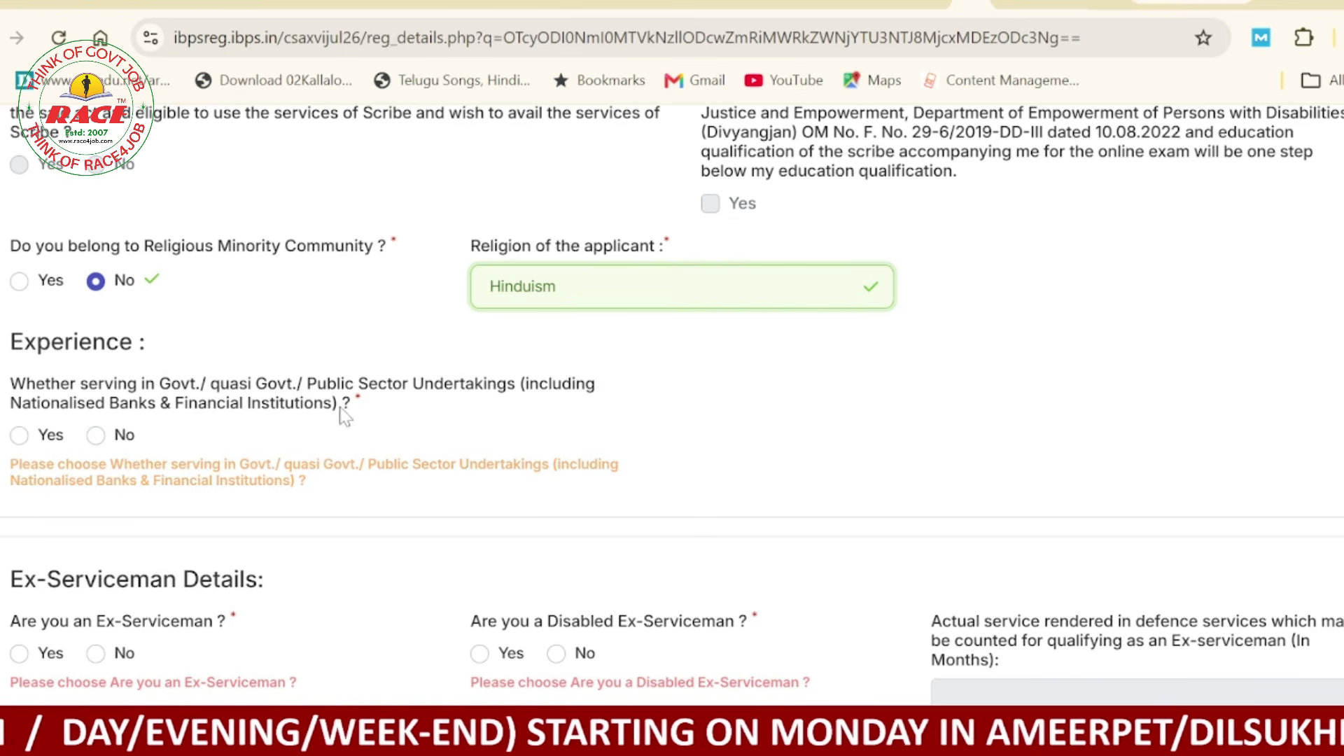
Answer No to serving in government/PSU and to being an ex-serviceman.
click(96, 434)
scroll(350, 403, down, 3)
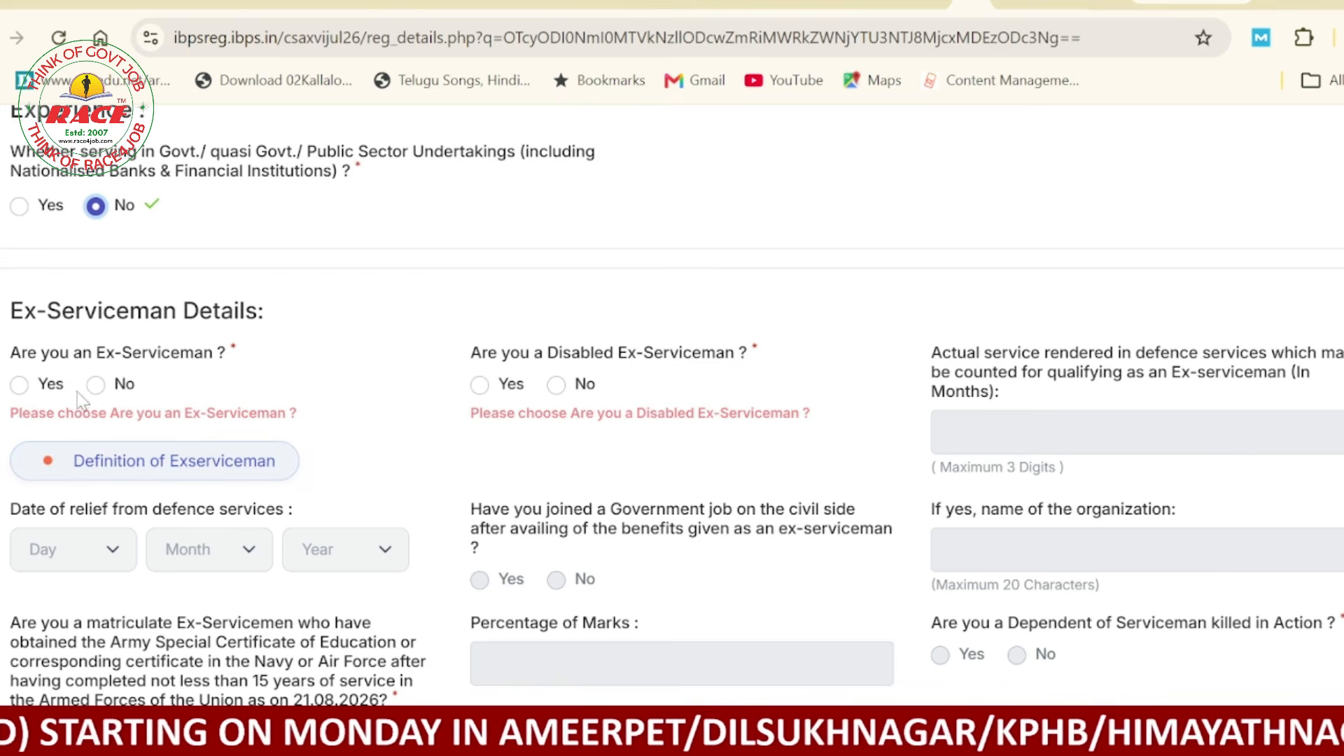
click(19, 385)
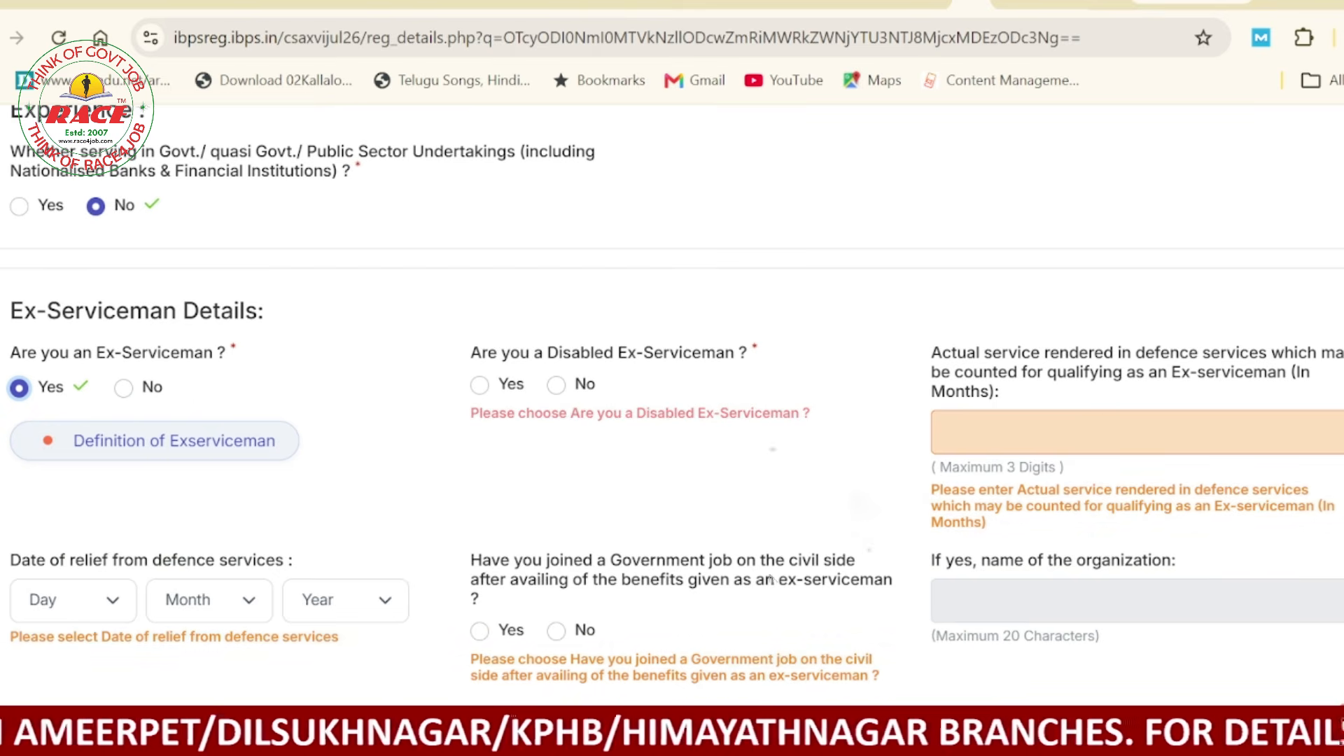
click(123, 388)
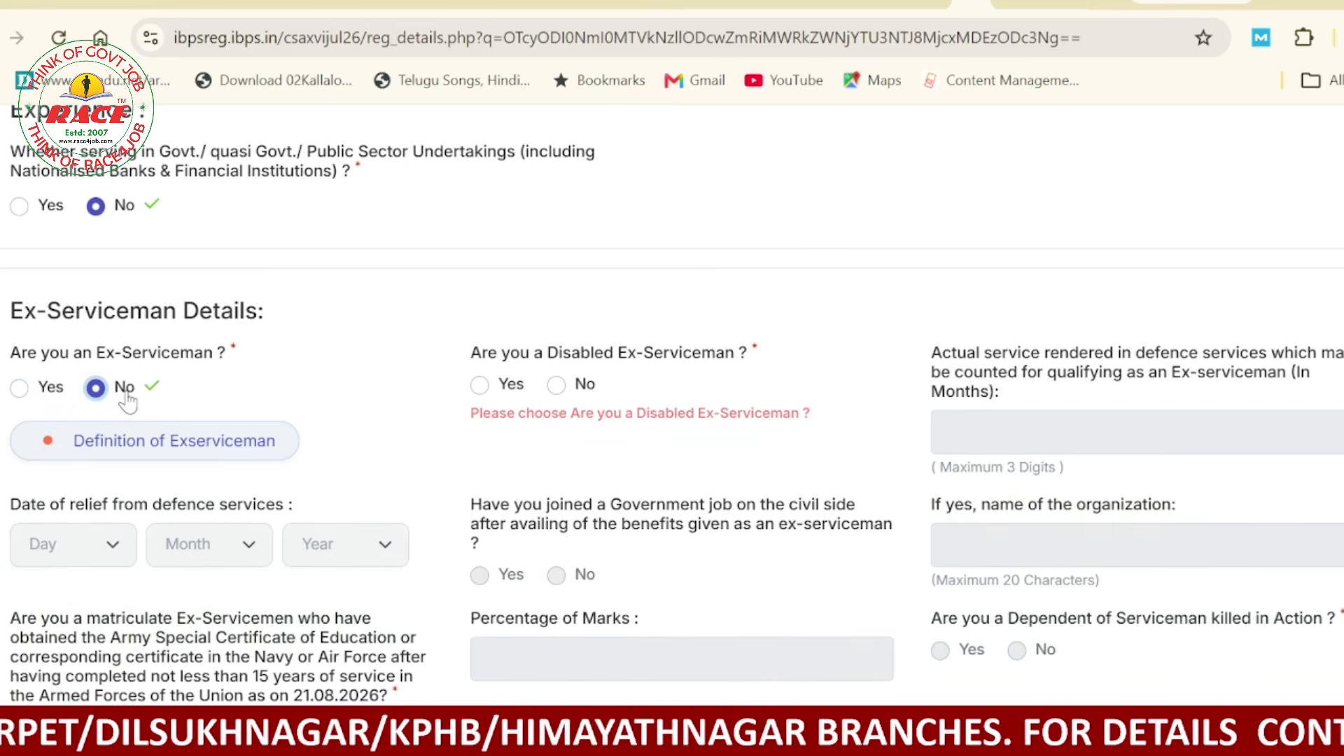
scroll(516, 406, down, 2)
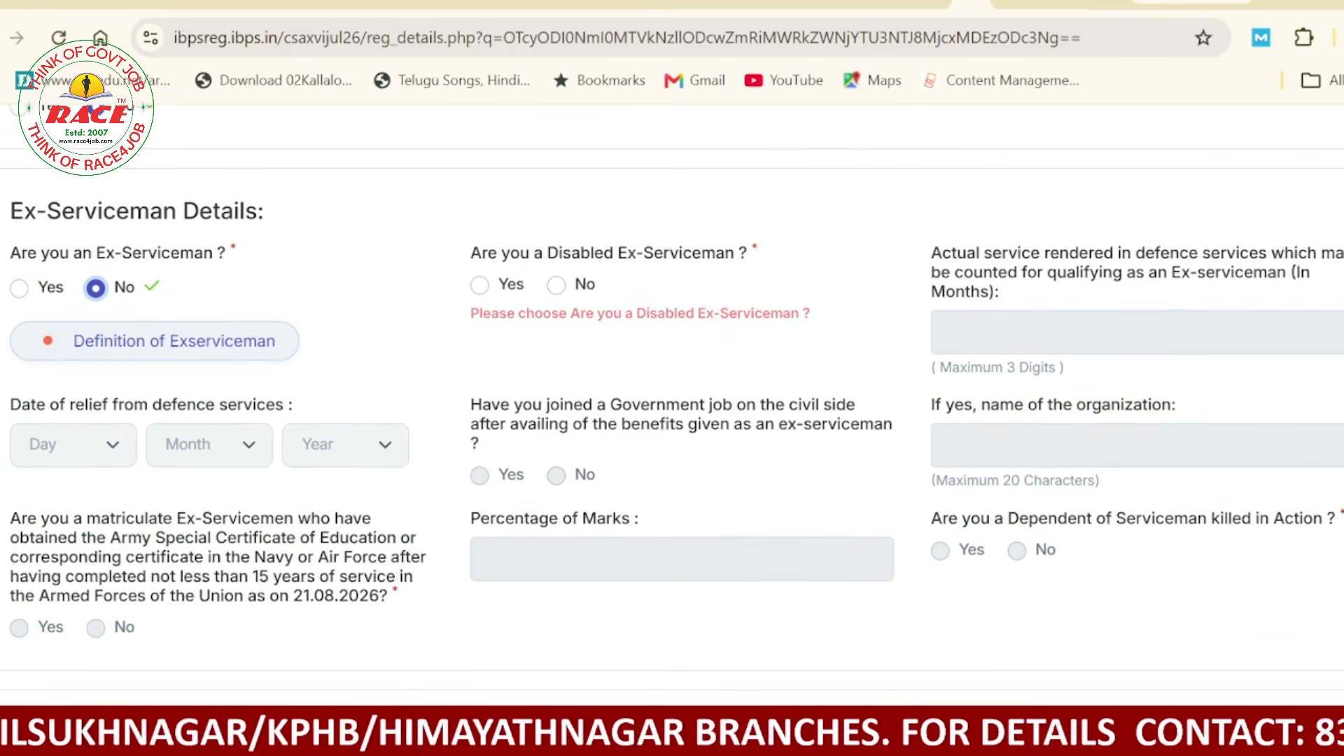
Answer No to disabled ex-serviceman and to dependent of serviceman killed in action.
click(556, 273)
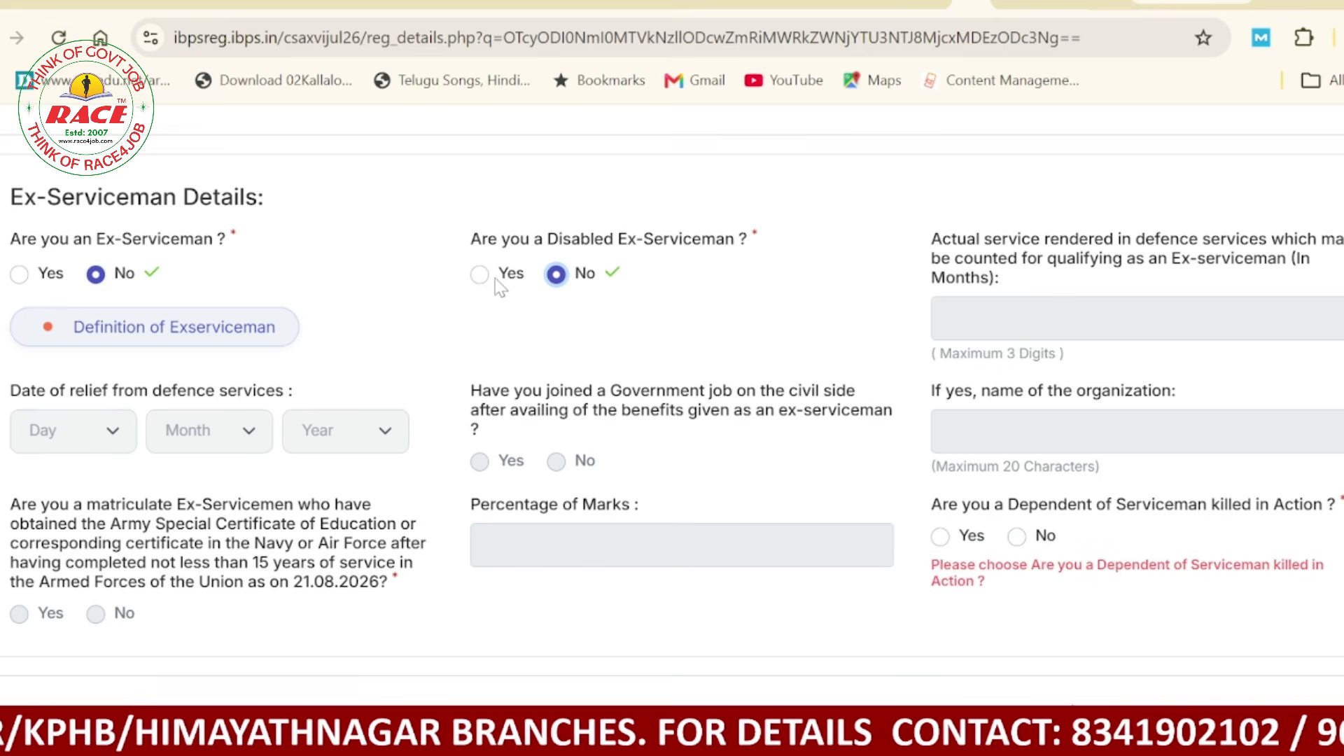
scroll(1108, 274, down, 1)
scroll(1204, 287, down, 1)
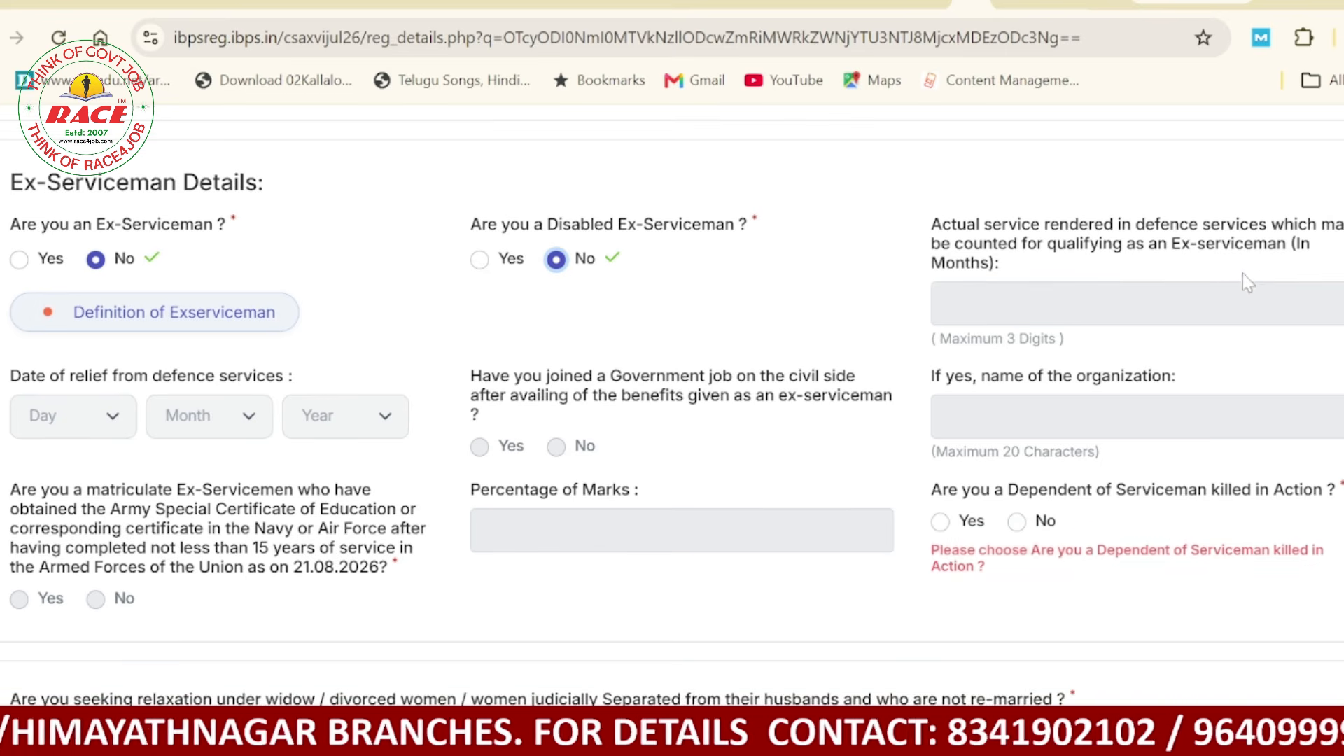
scroll(522, 385, down, 1)
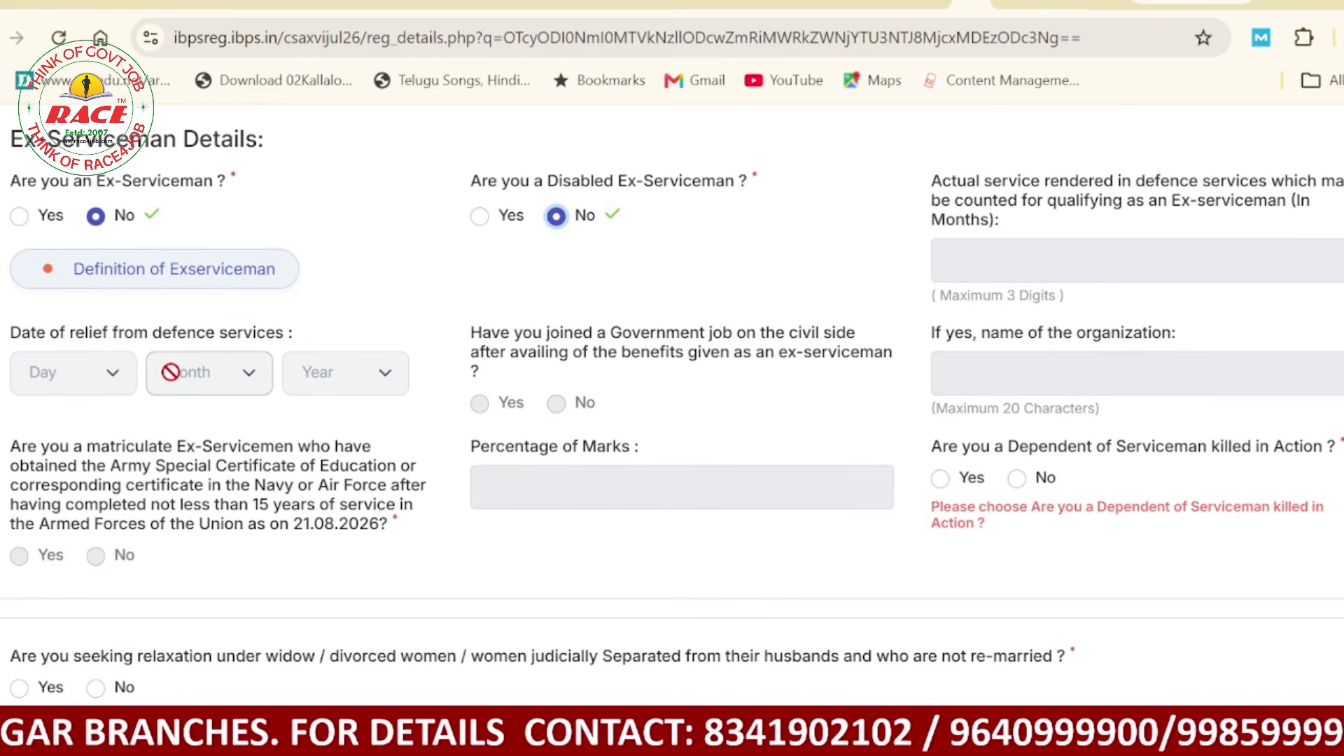
scroll(164, 384, down, 1)
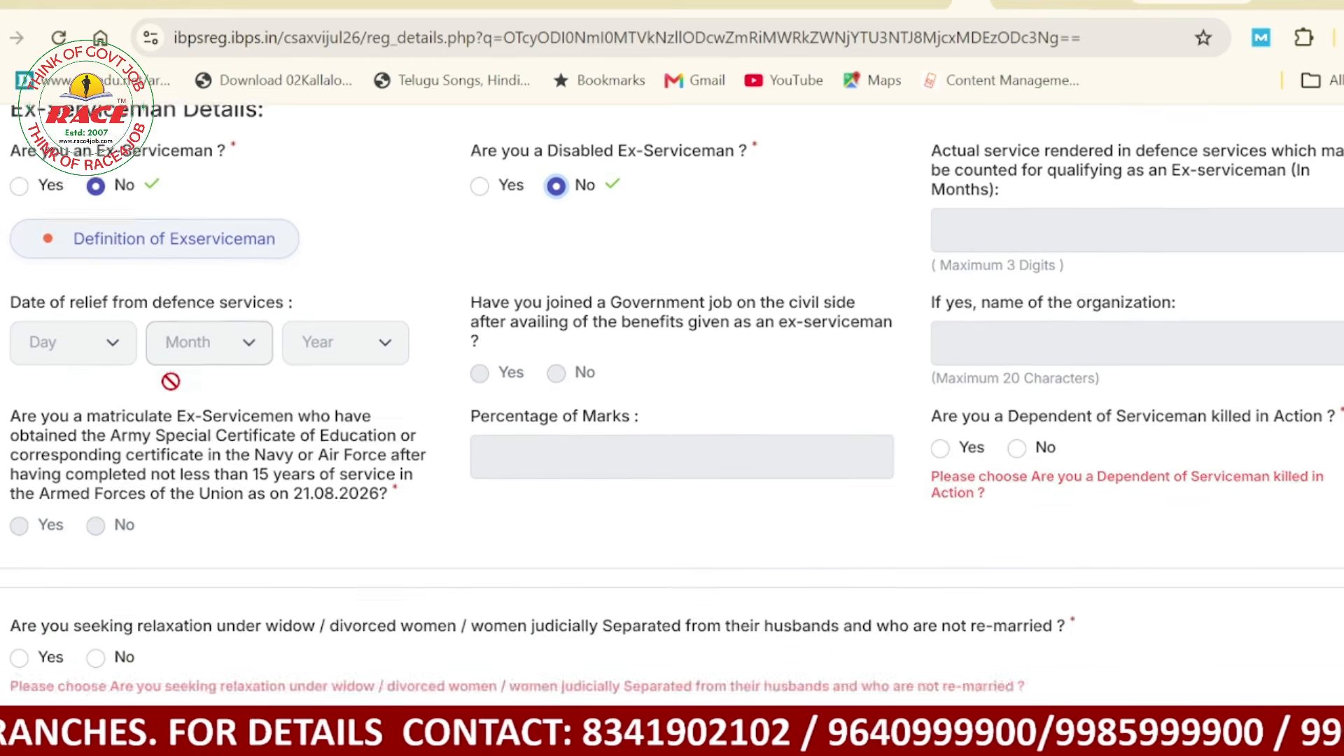
scroll(468, 371, down, 1)
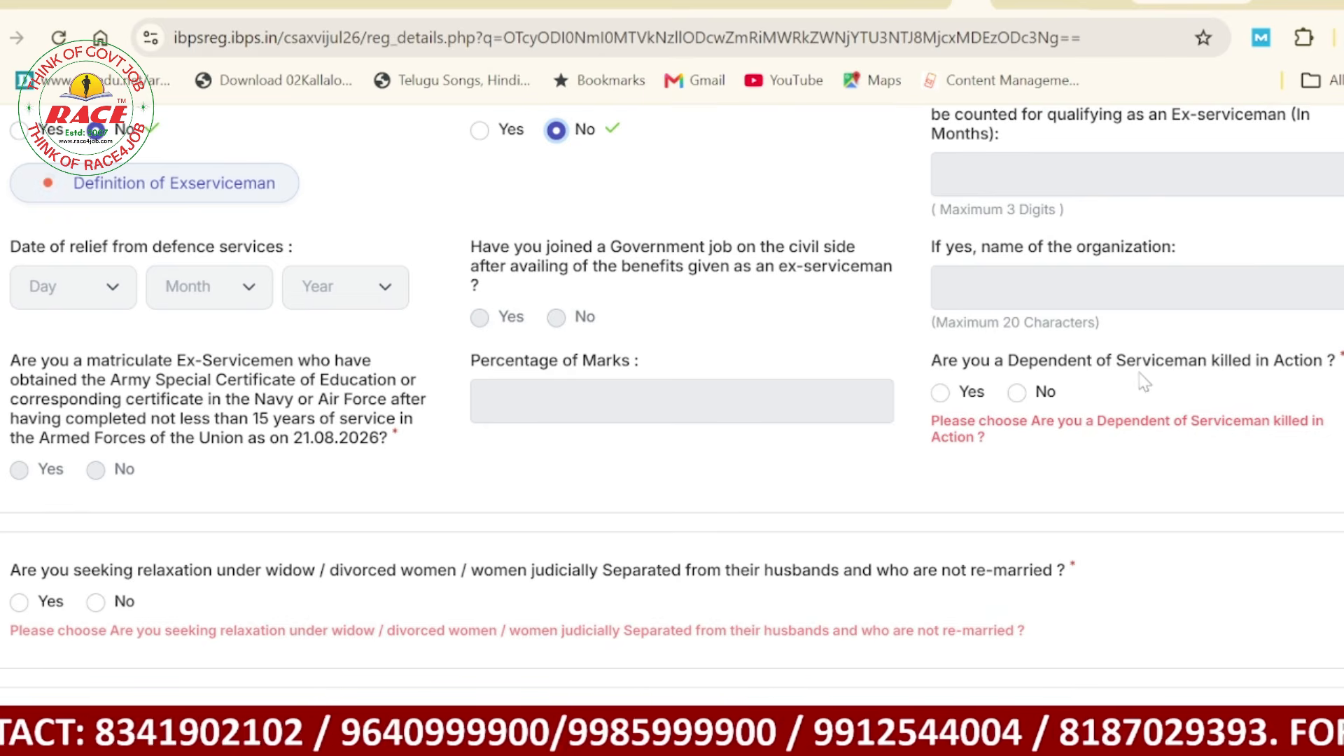
click(1017, 394)
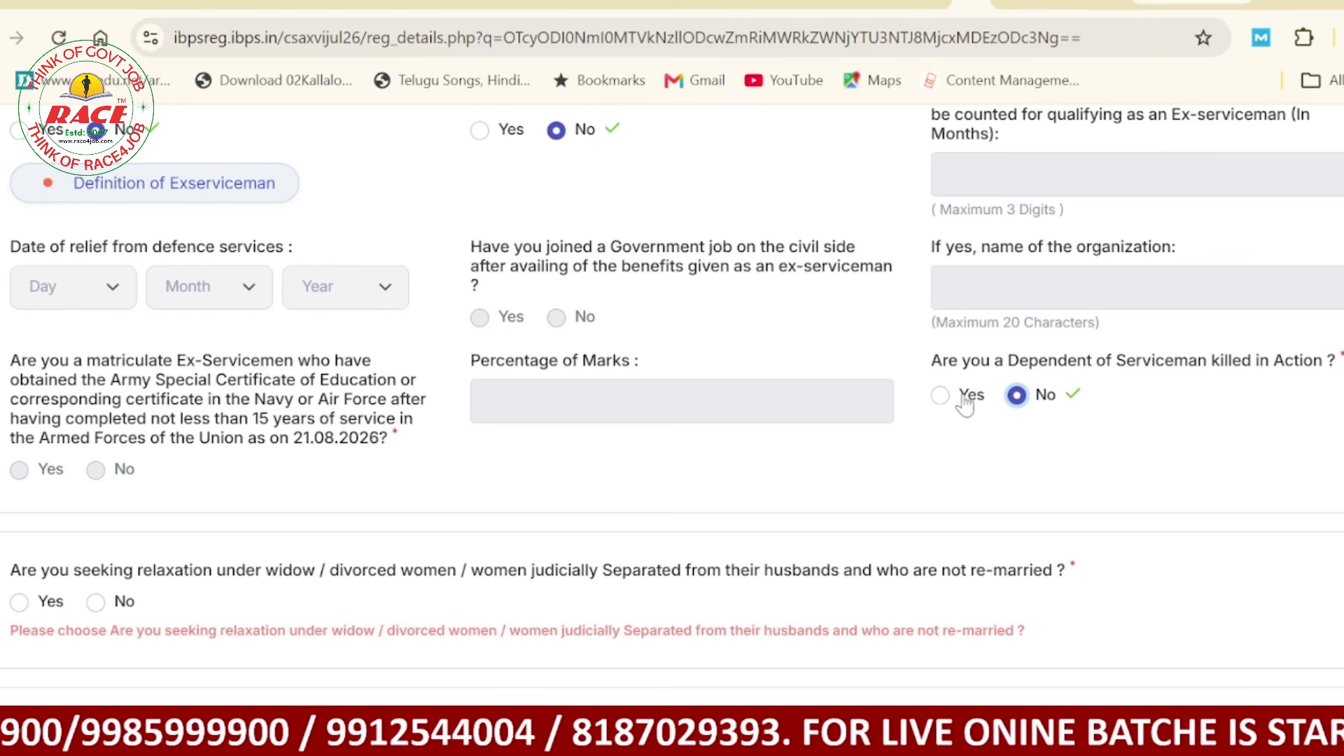
scroll(1098, 417, down, 2)
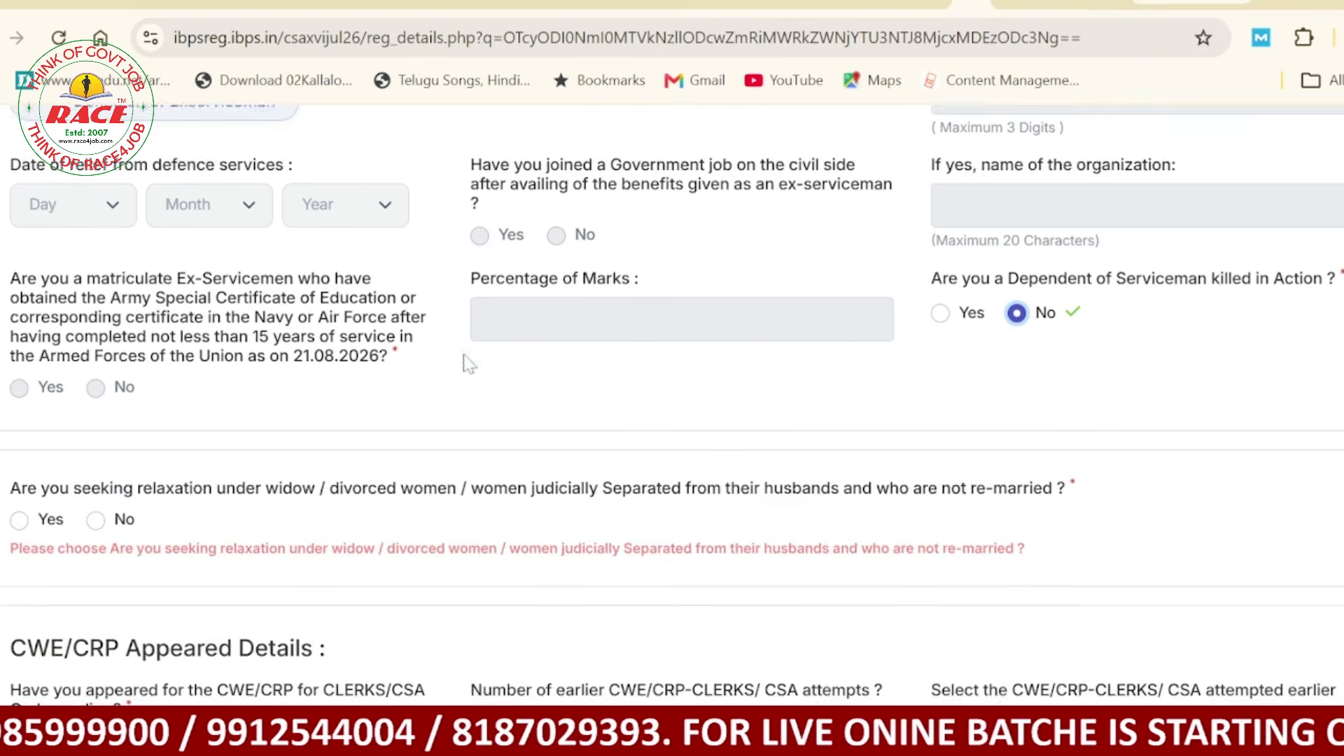
click(940, 287)
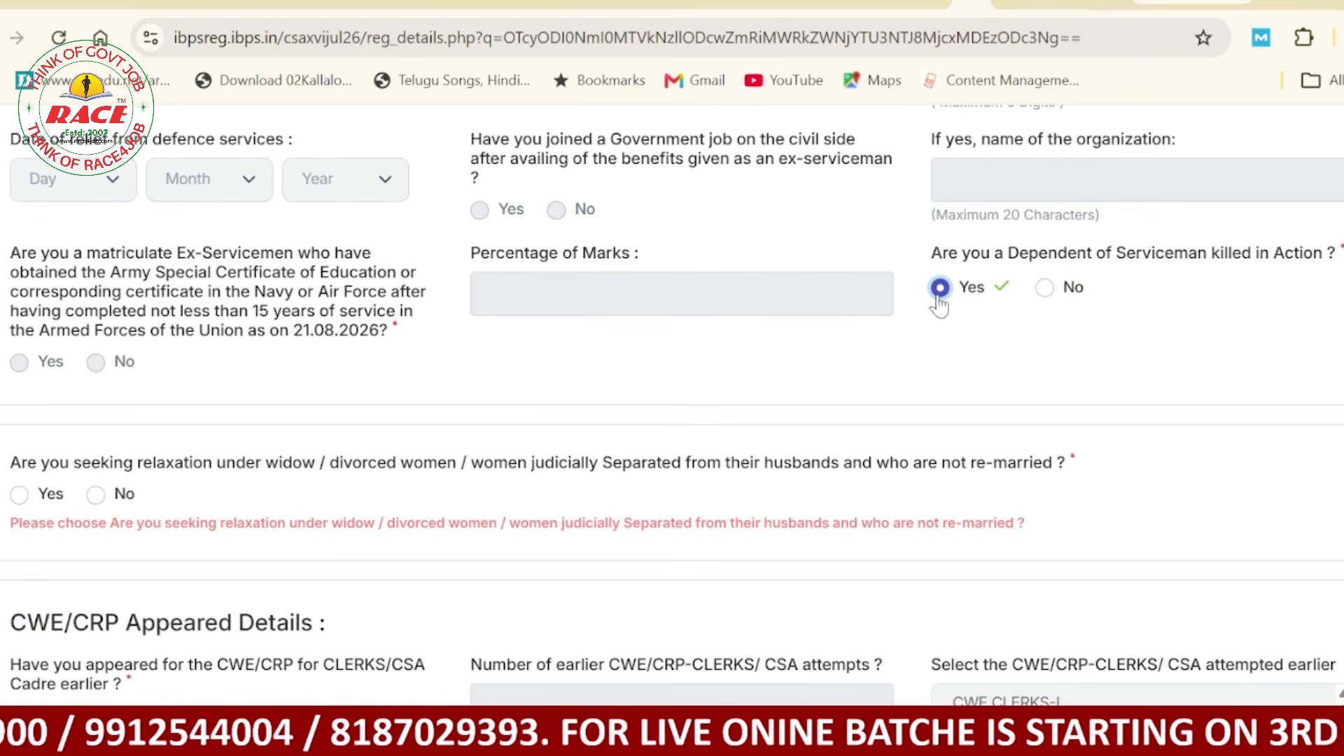
click(1046, 287)
scroll(396, 412, down, 2)
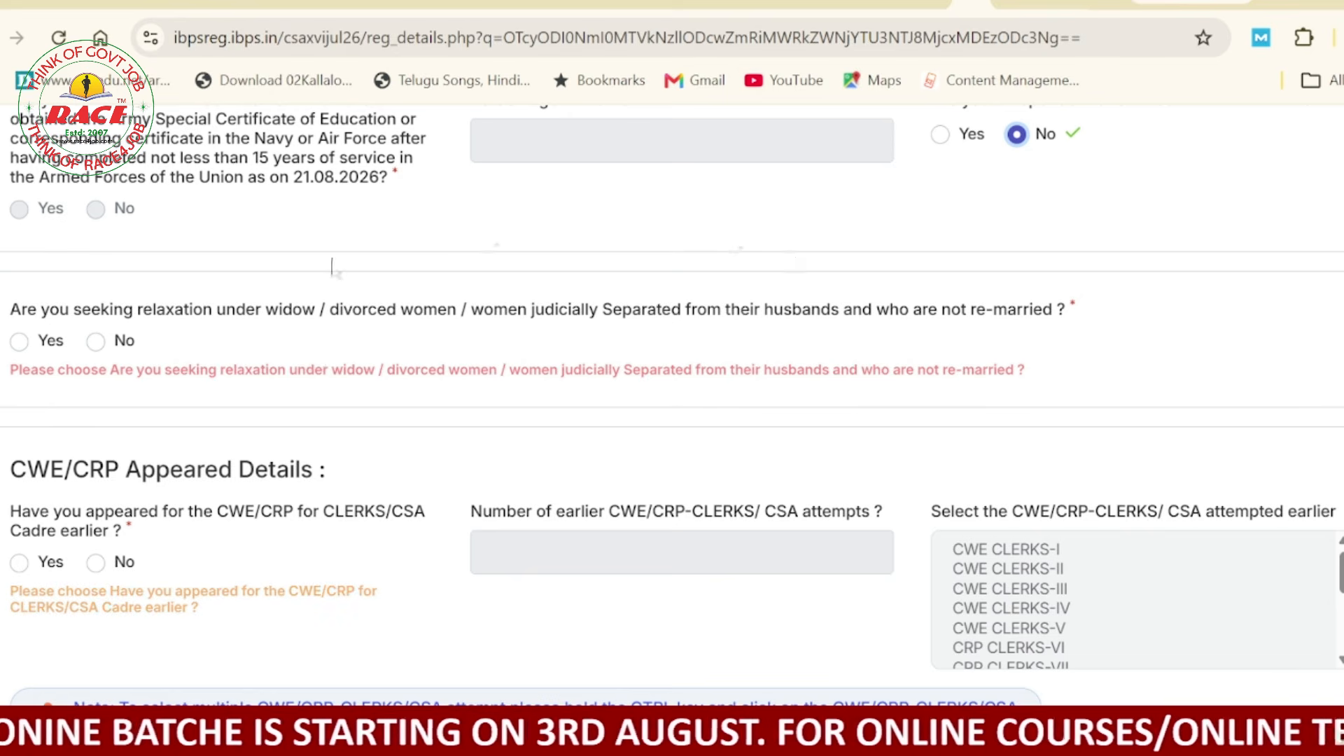
Answer No to the widow/divorced women relaxation question.
click(96, 341)
scroll(425, 390, down, 2)
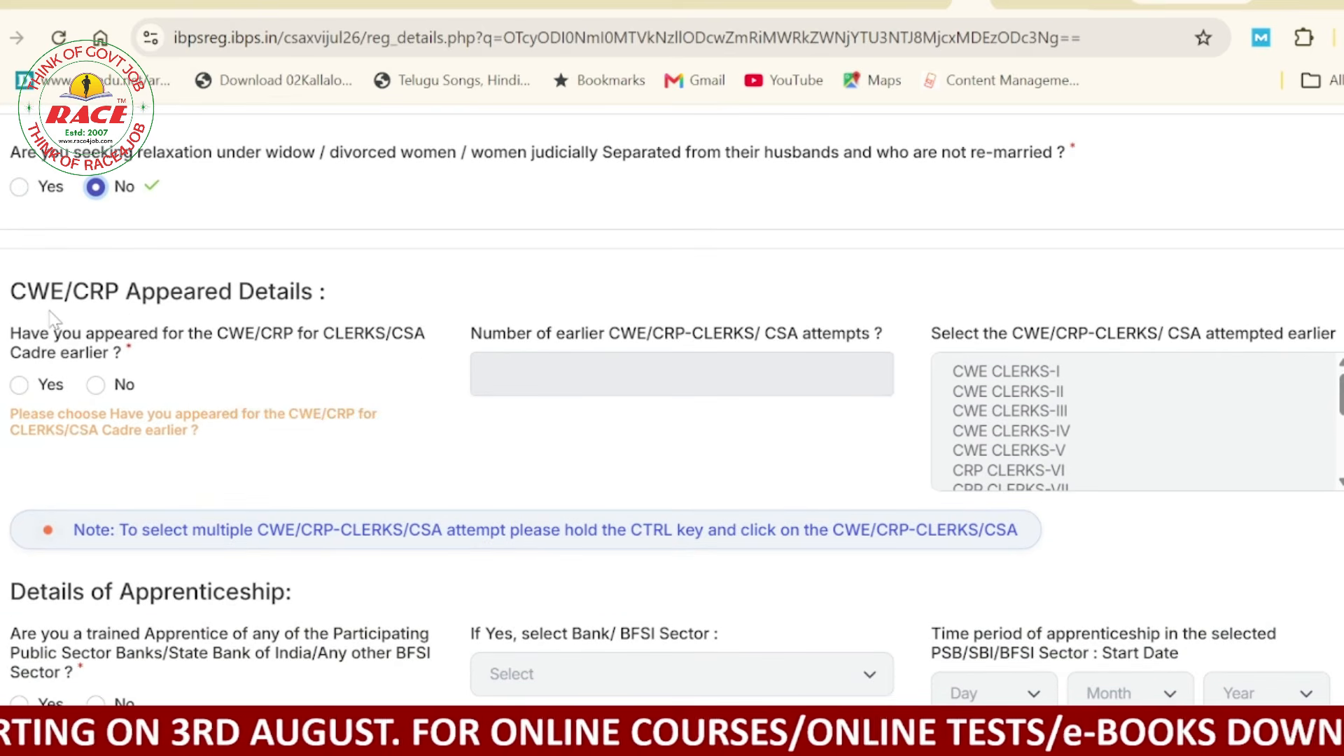
scroll(63, 294, down, 1)
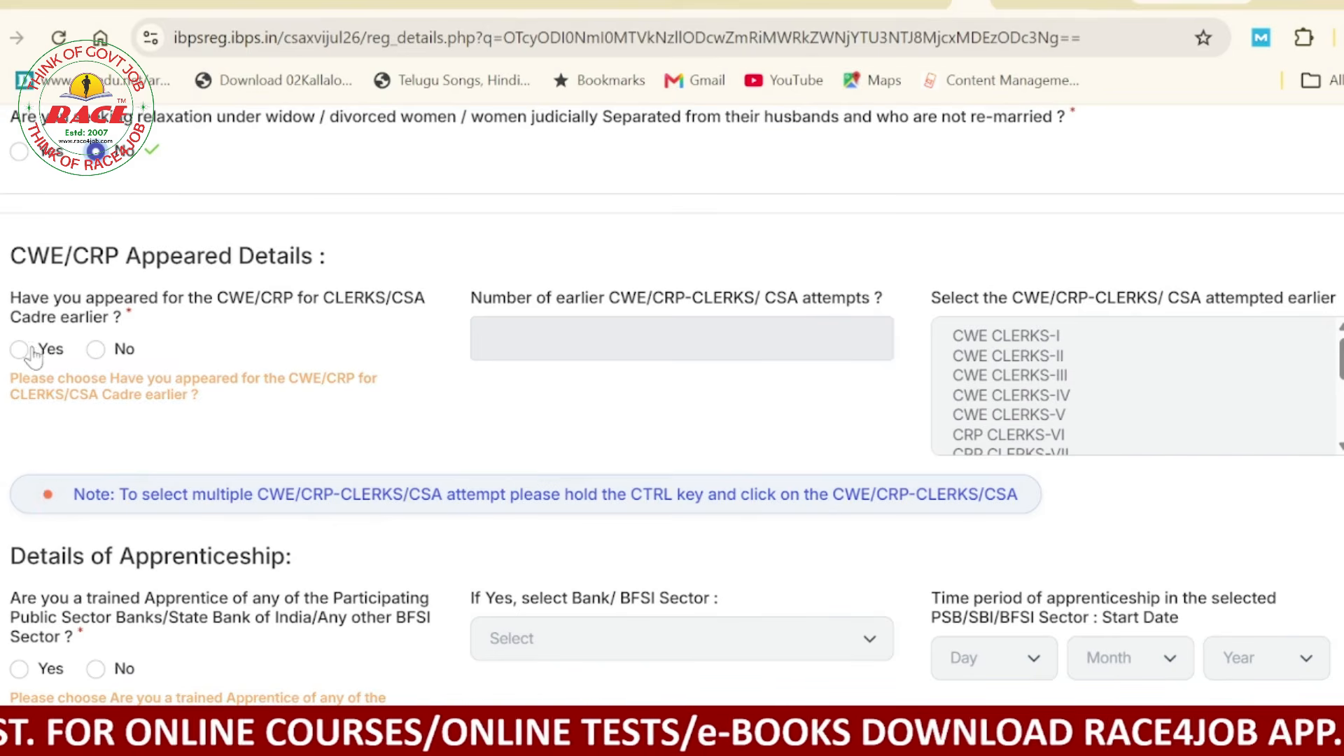
Answer No to earlier CWE/CRP Clerks/CSA appearance, after briefly ticking CWE CLERKS-IV, -V and CRP CLERKS-VI.
click(96, 350)
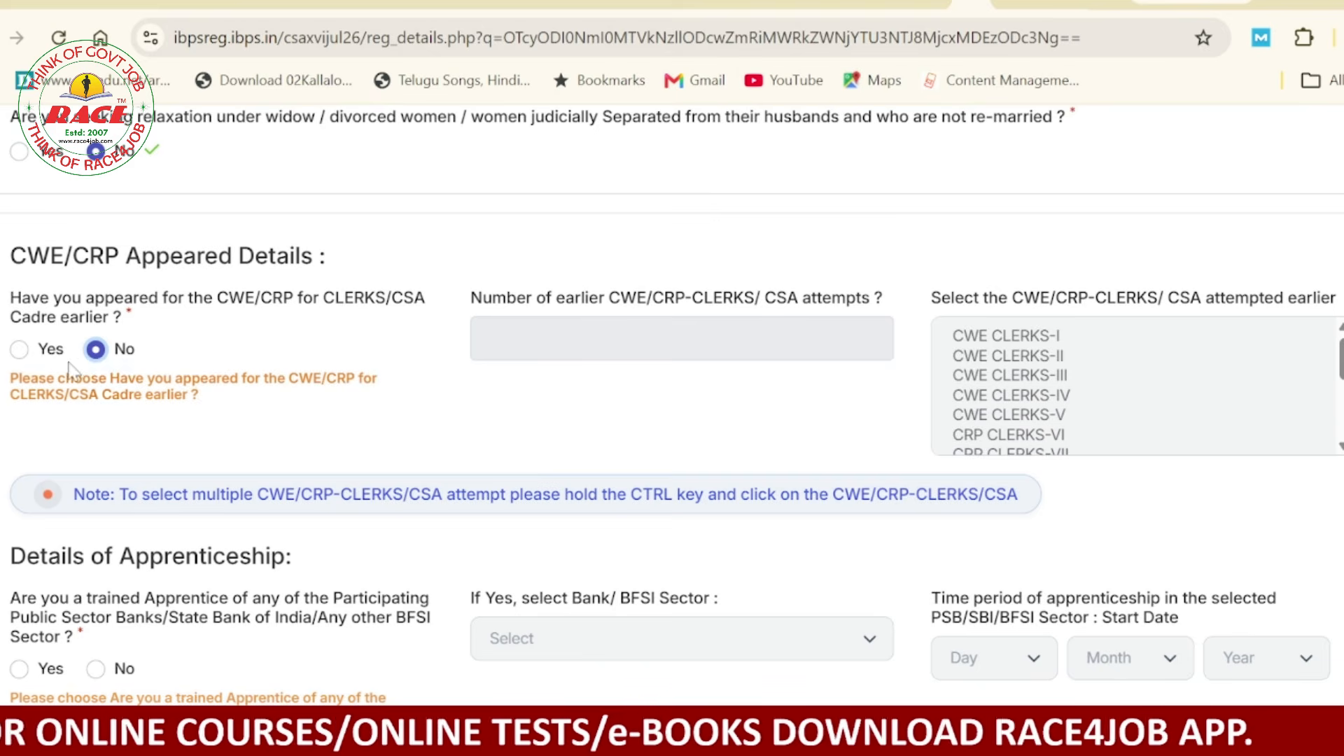
click(21, 353)
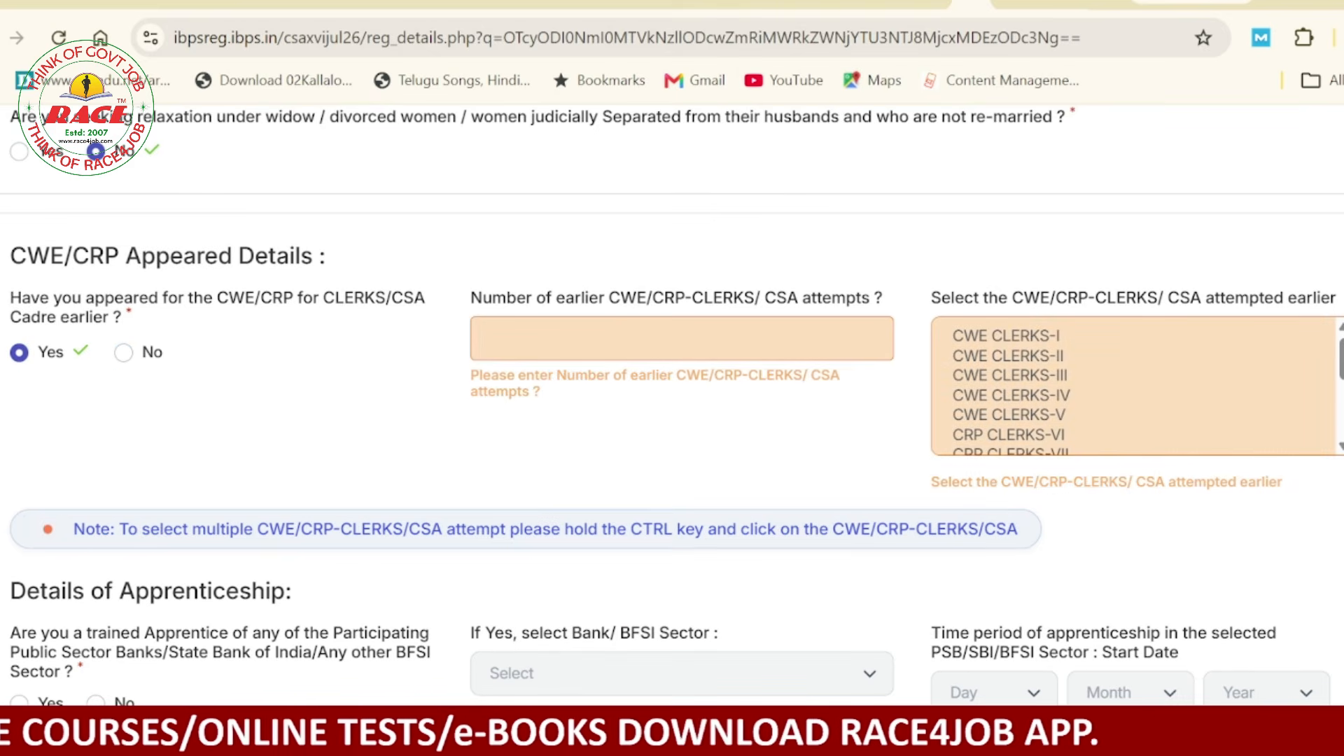
scroll(1068, 342, down, 3)
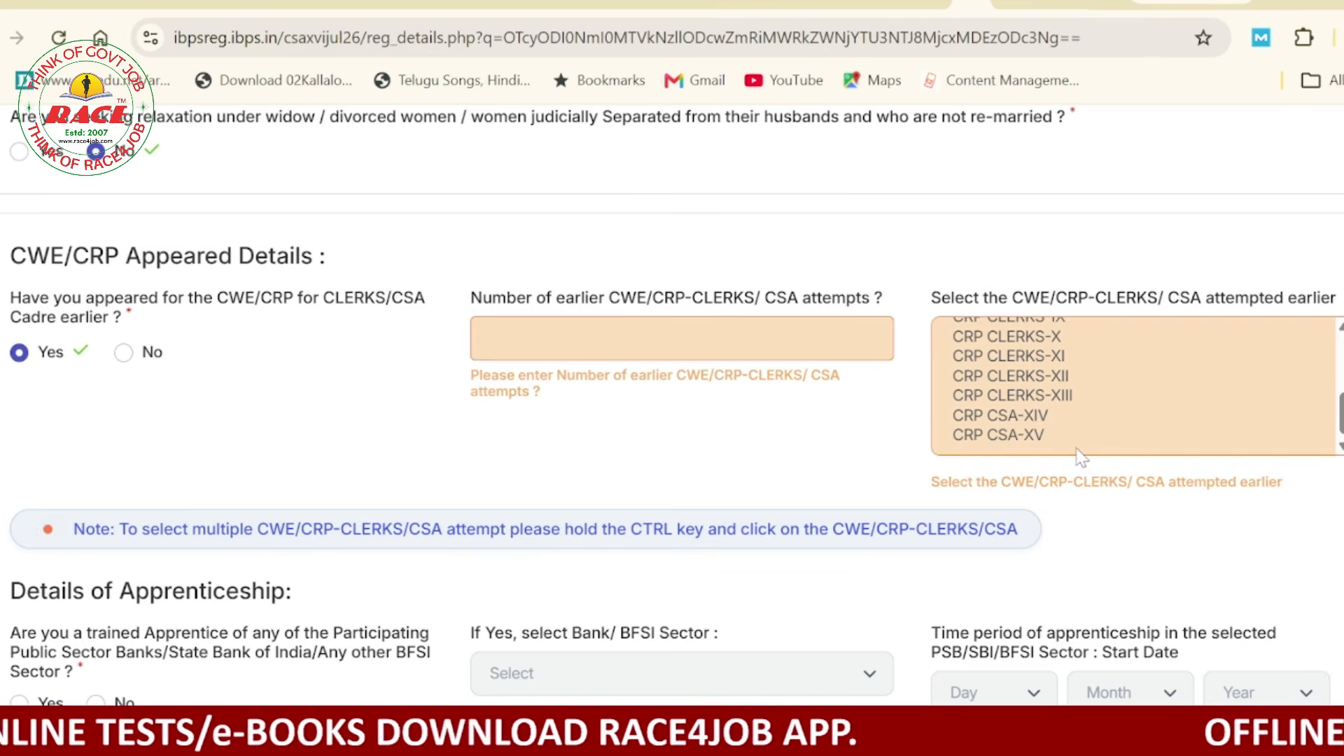
scroll(1068, 364, down, 1)
scroll(1050, 329, up, 2)
scroll(1041, 317, up, 3)
scroll(1042, 316, down, 1)
scroll(1040, 319, up, 1)
scroll(1039, 322, down, 2)
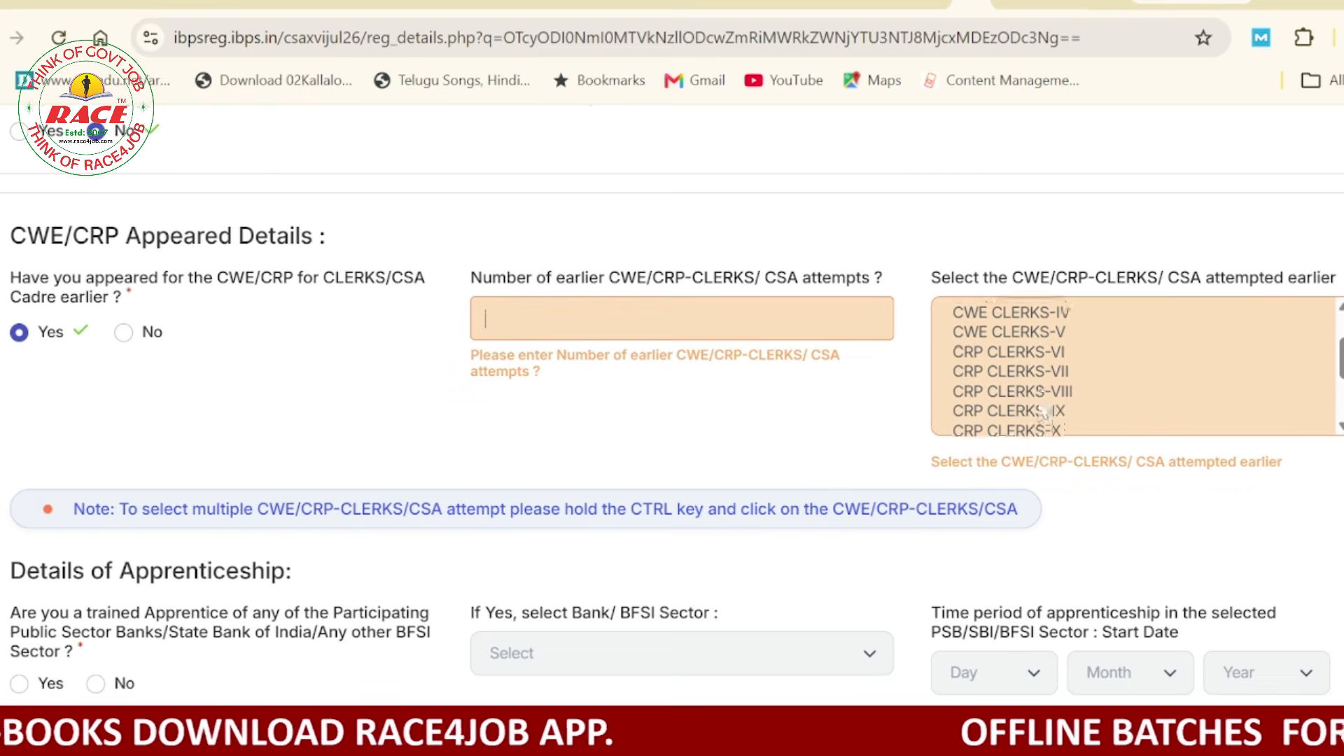
scroll(1052, 346, up, 1)
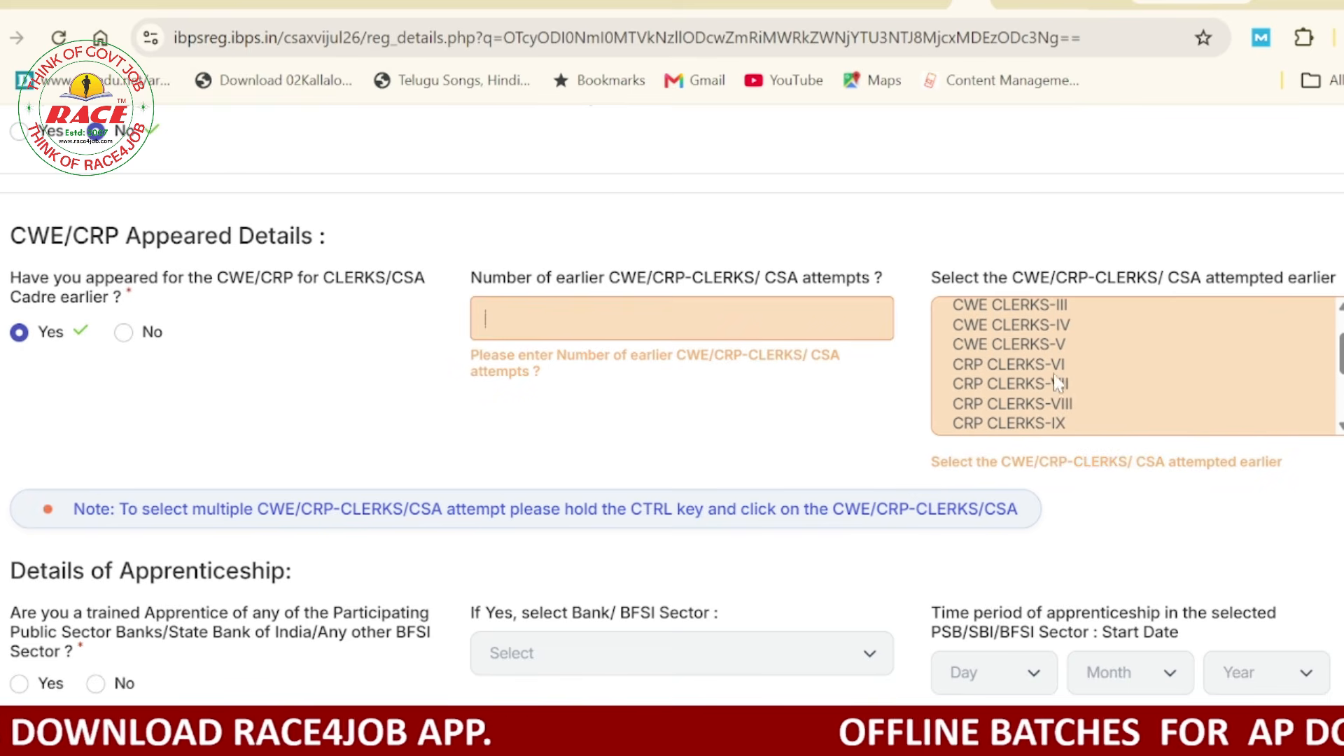
click(1041, 343)
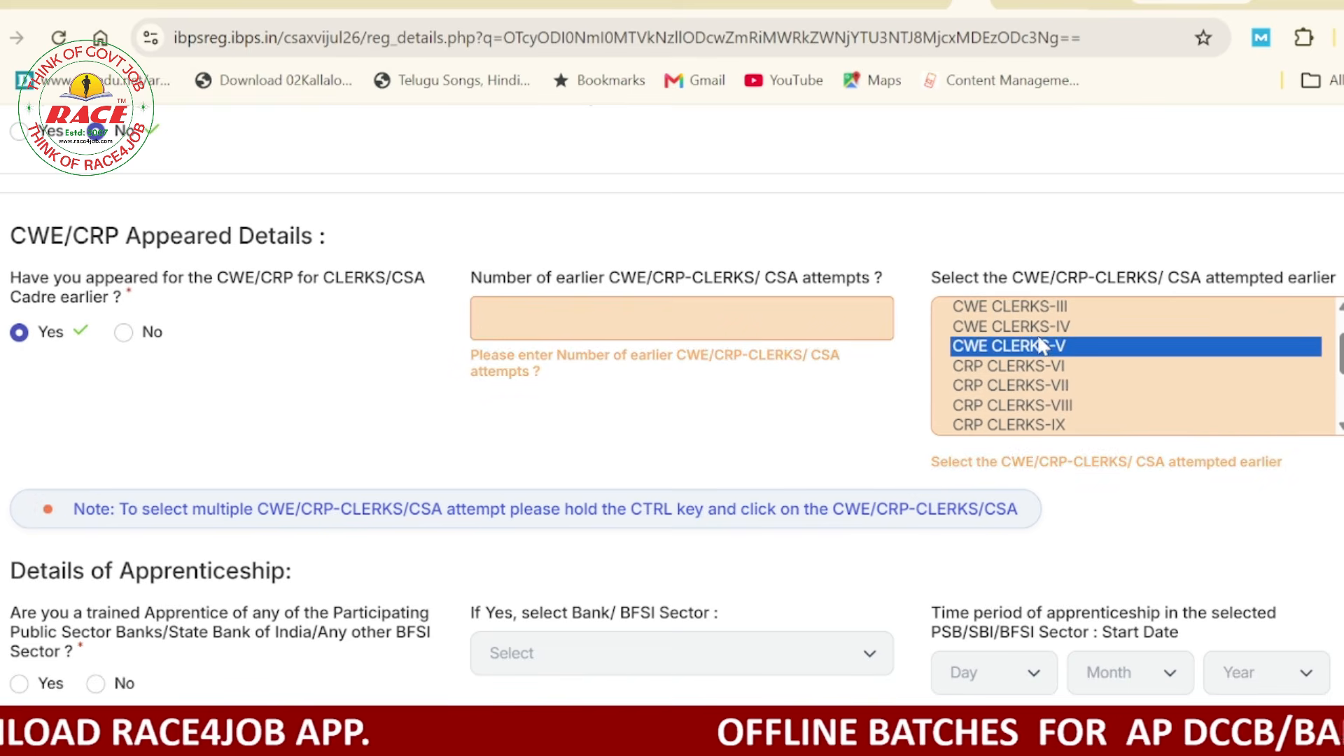
ctrl+click(1041, 365)
ctrl+click(1034, 325)
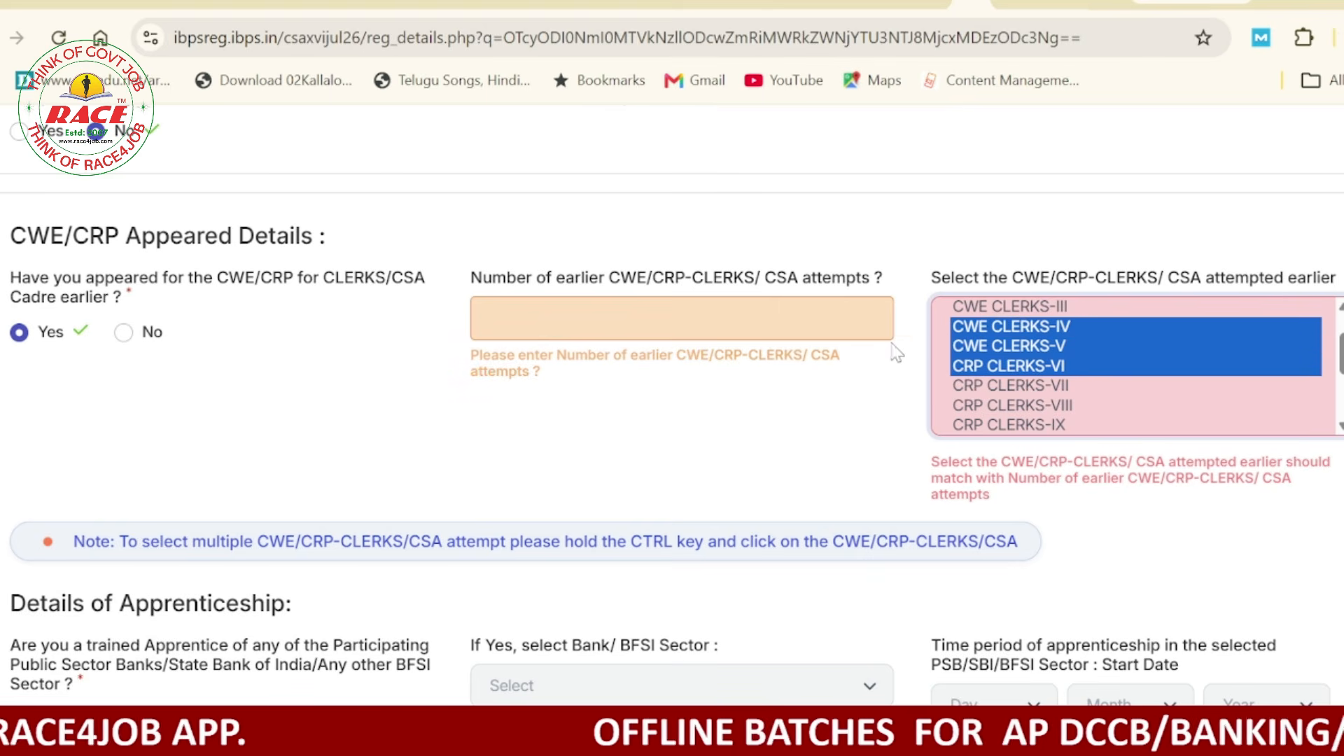
click(96, 332)
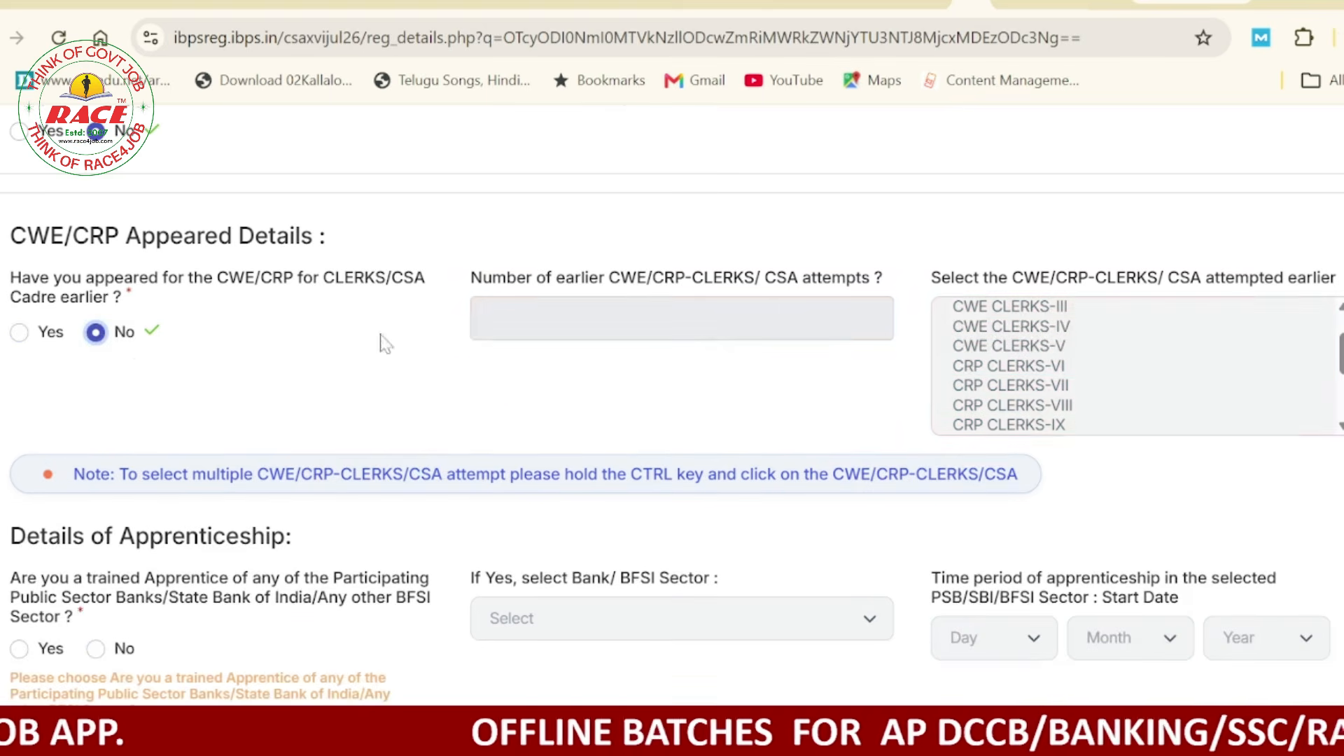
scroll(390, 336, down, 3)
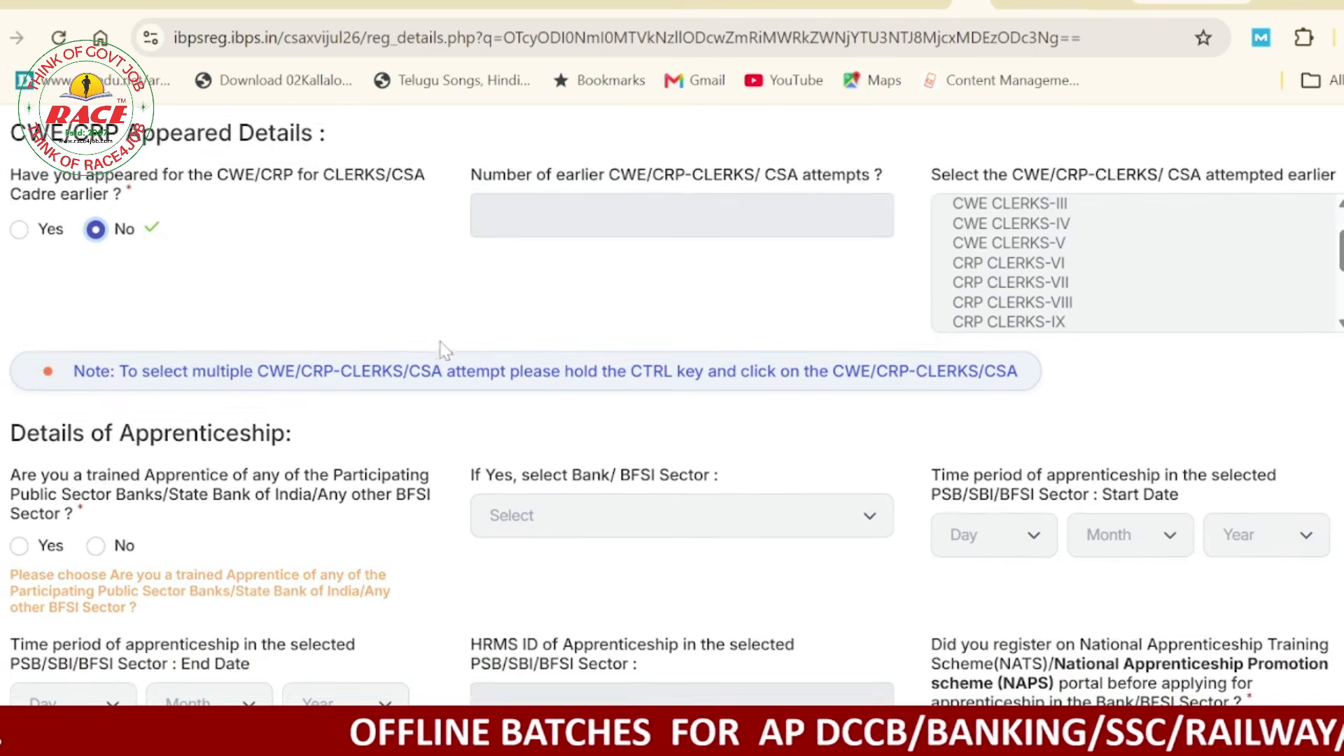
scroll(147, 300, down, 2)
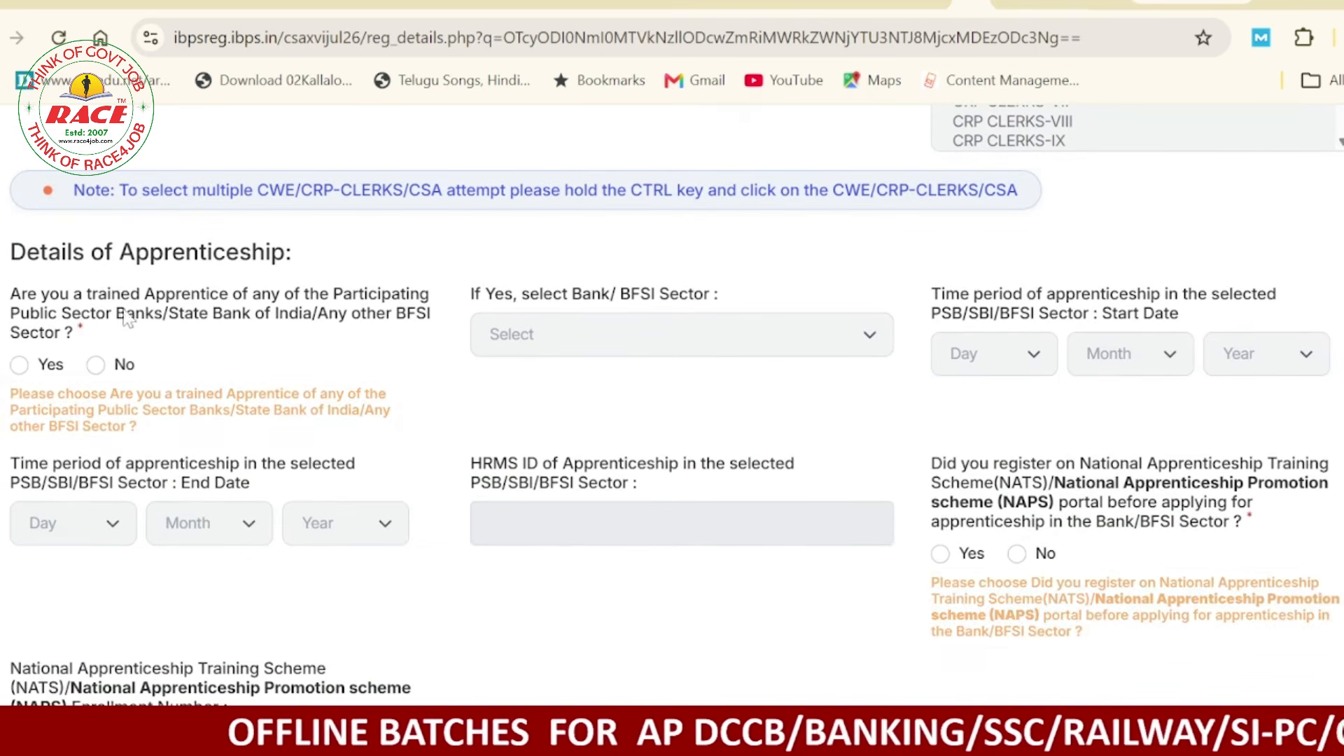
Answer No to being a trained apprentice and to NATS/NAPS portal registration.
scroll(143, 306, down, 1)
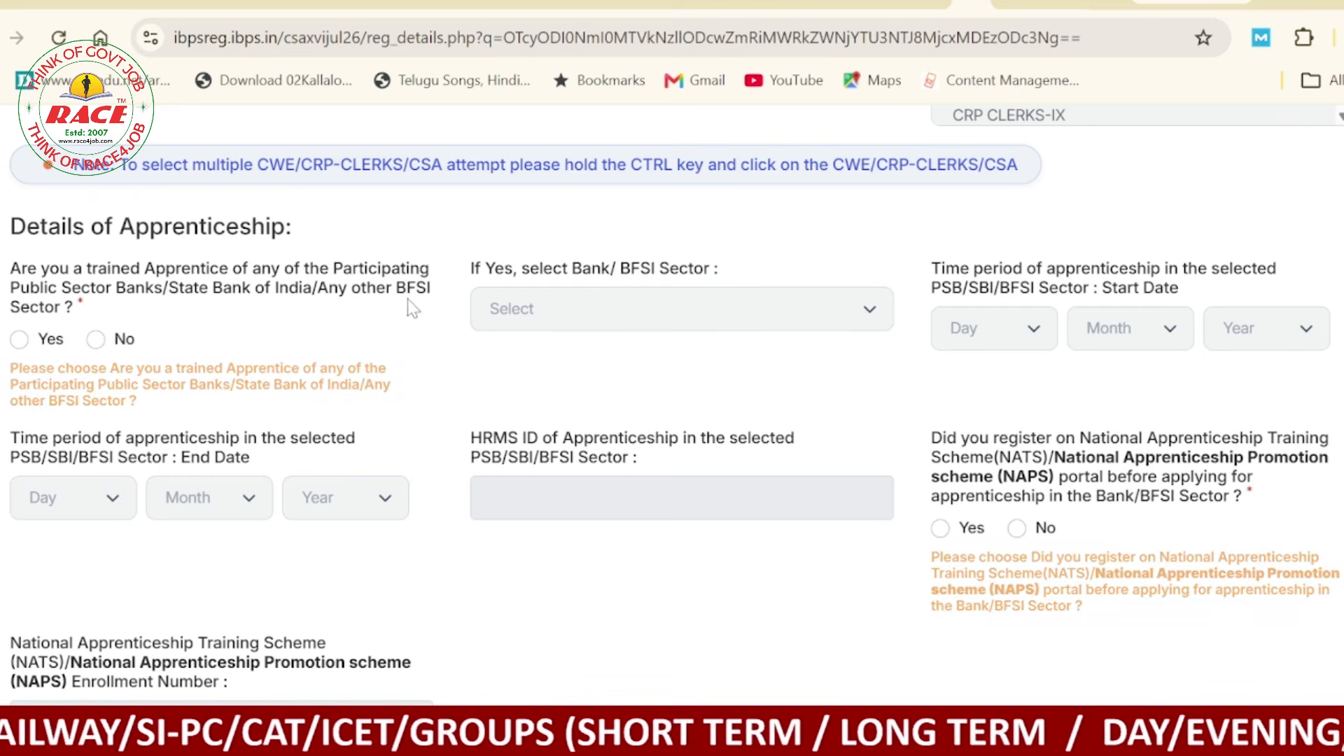
click(97, 341)
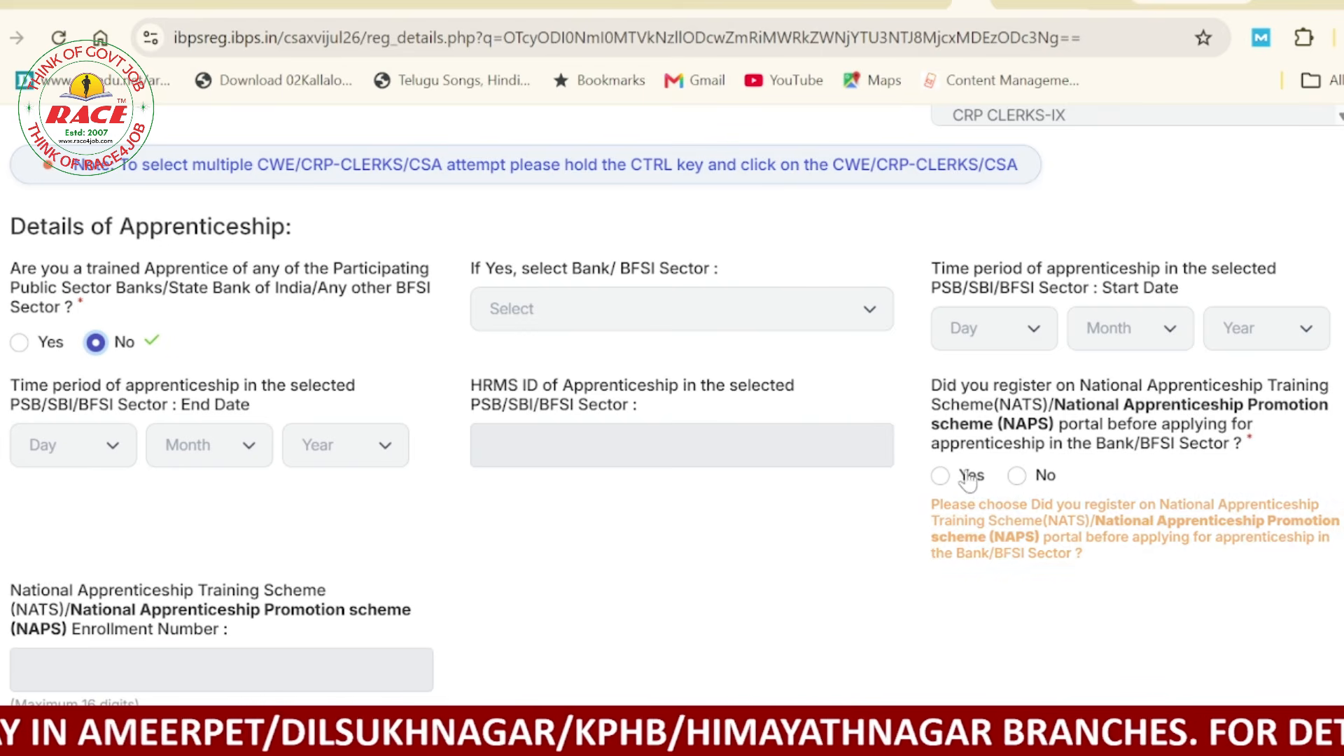
click(1016, 478)
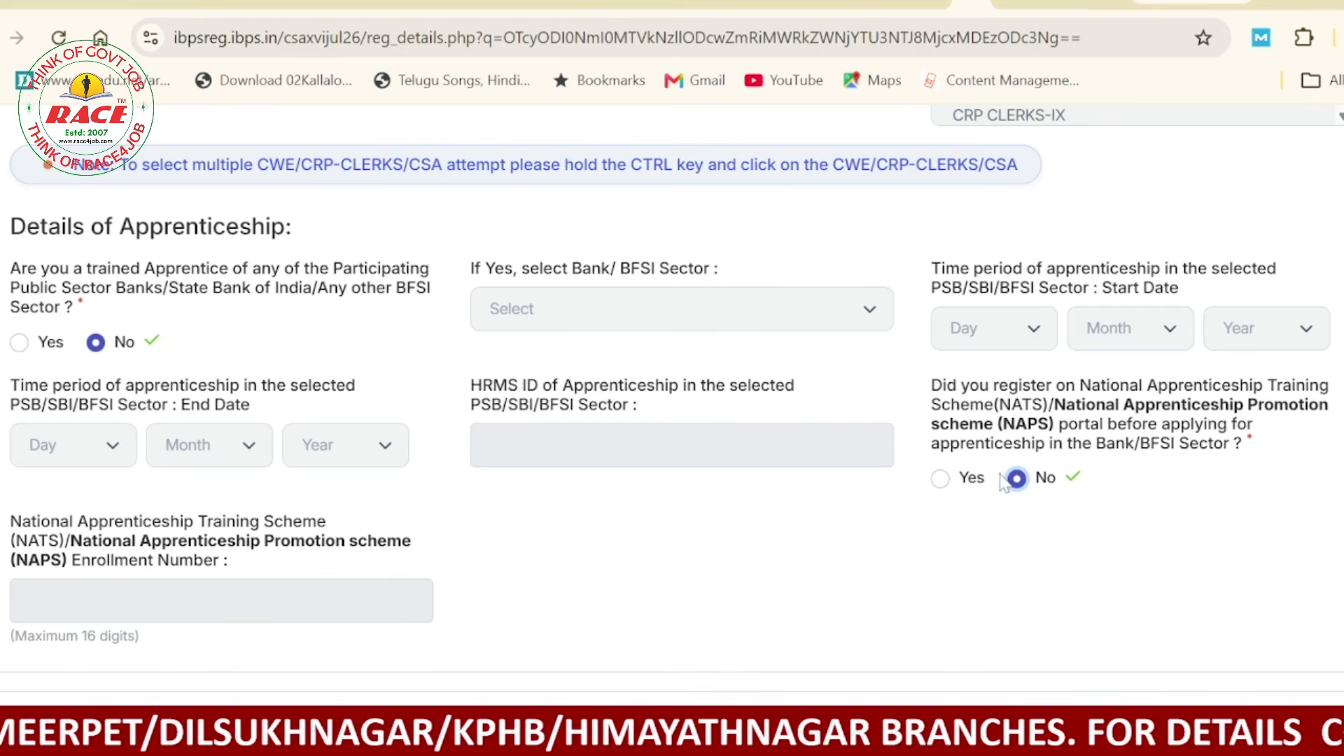
scroll(962, 482, down, 2)
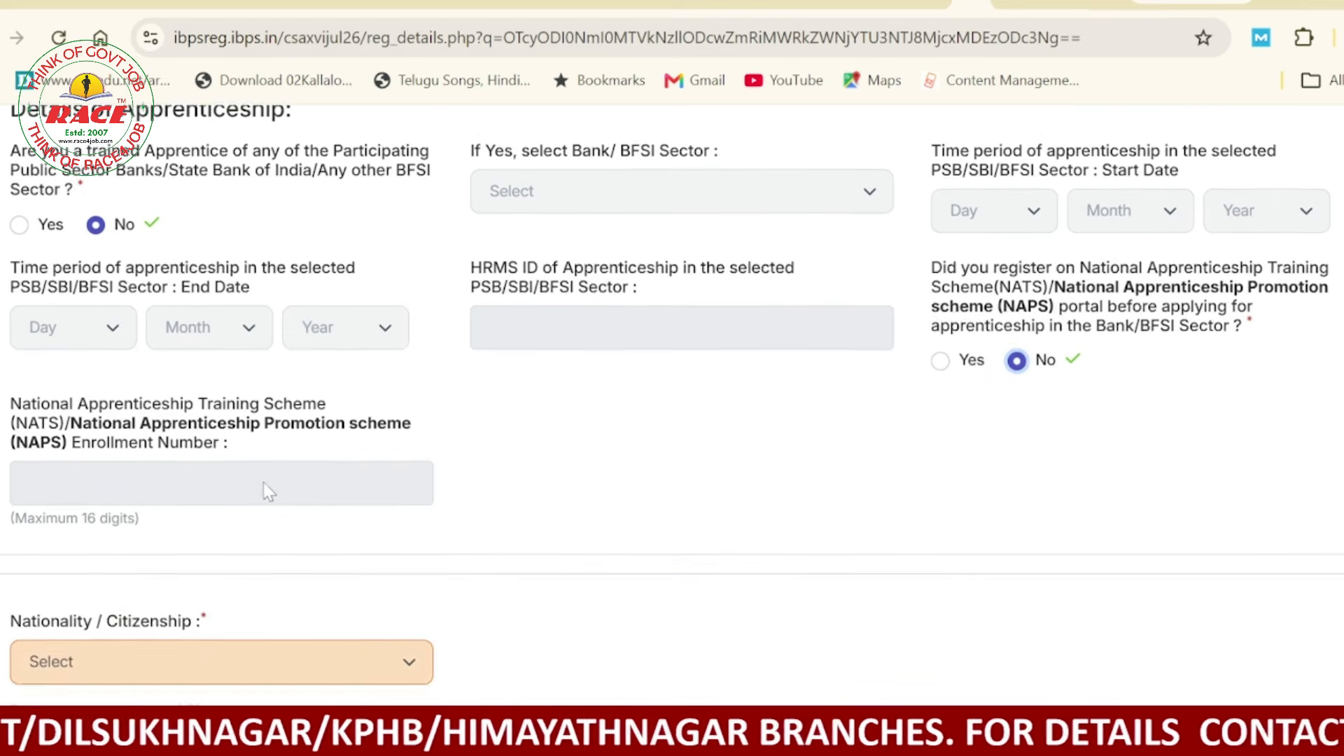
scroll(257, 467, down, 1)
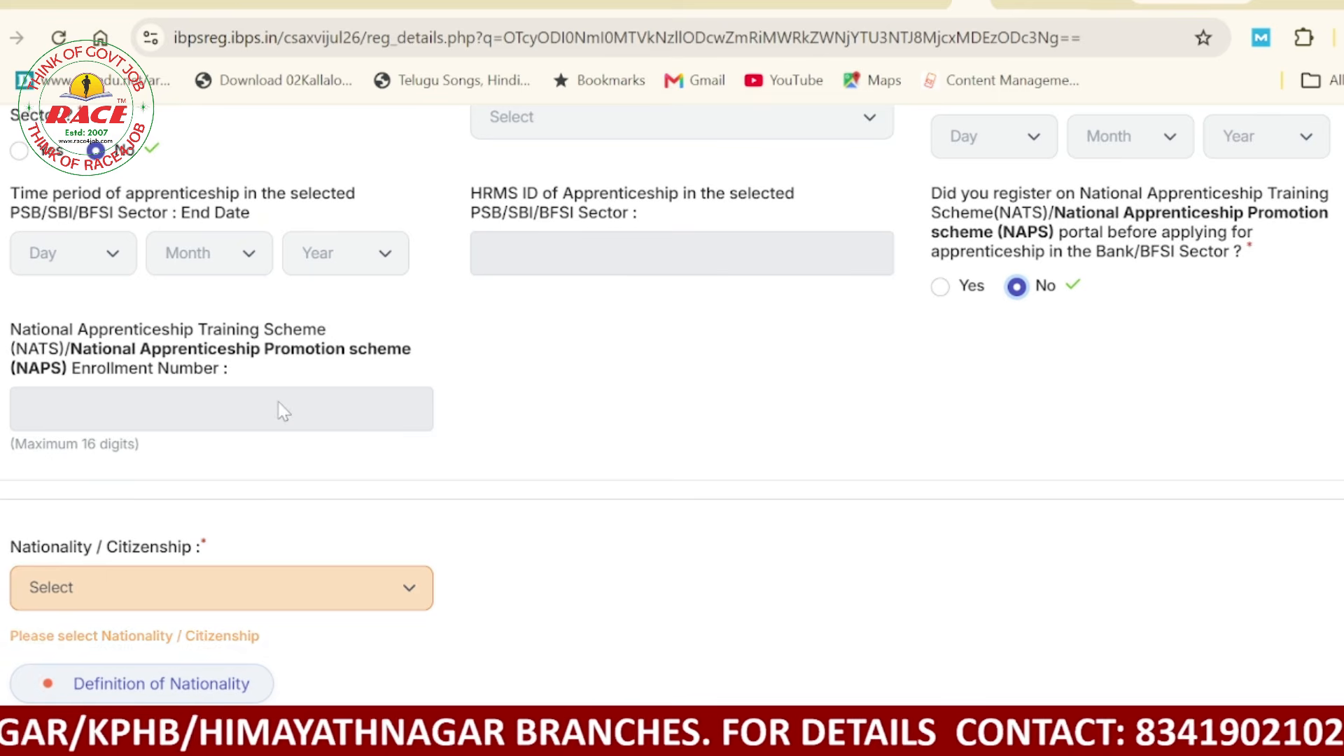
Choose Indian in the Nationality / Citizenship dropdown.
scroll(280, 406, down, 3)
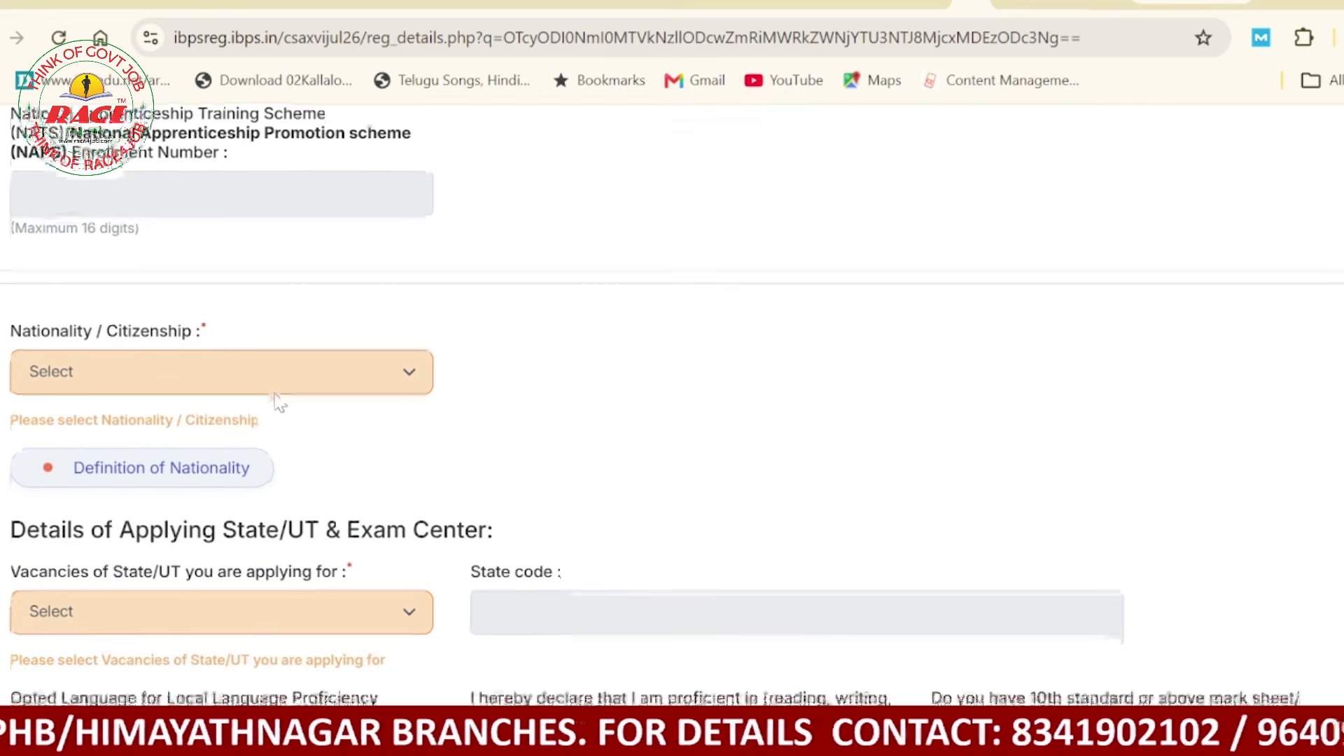
scroll(278, 403, down, 2)
click(406, 252)
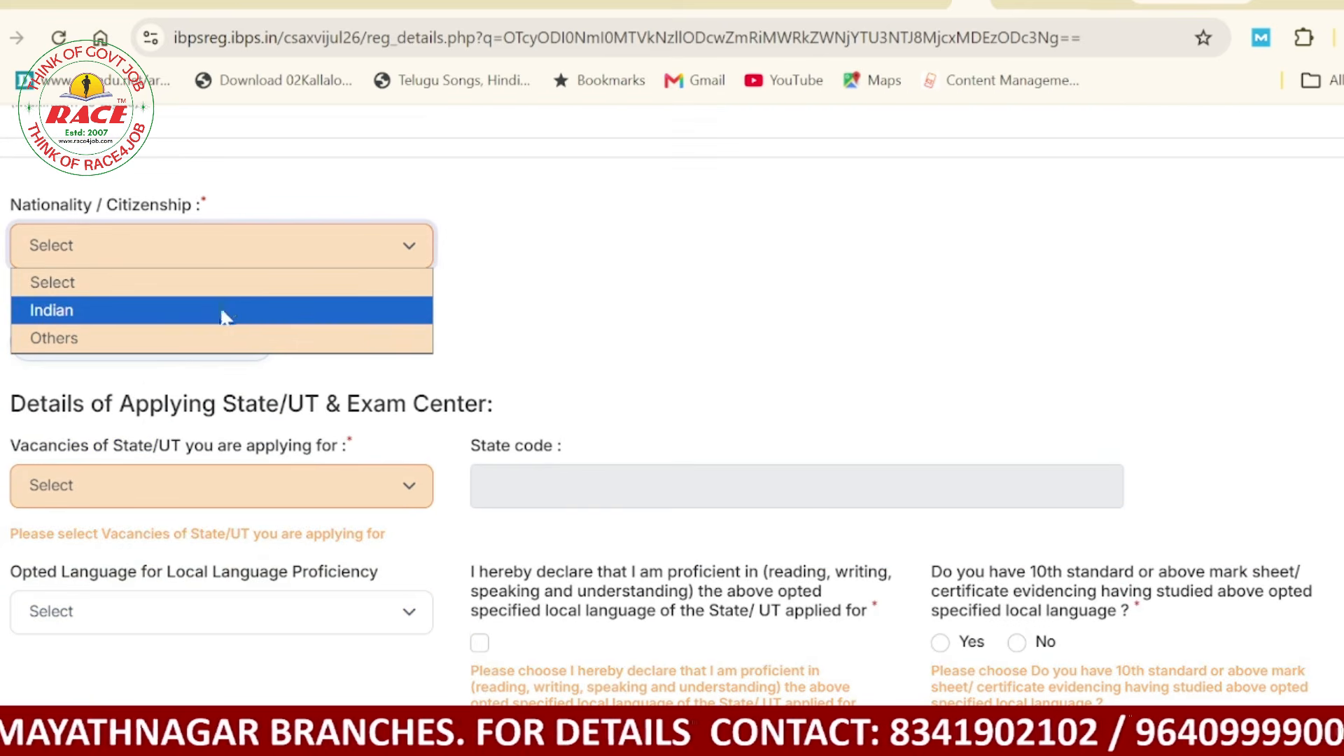
click(224, 312)
scroll(322, 329, down, 2)
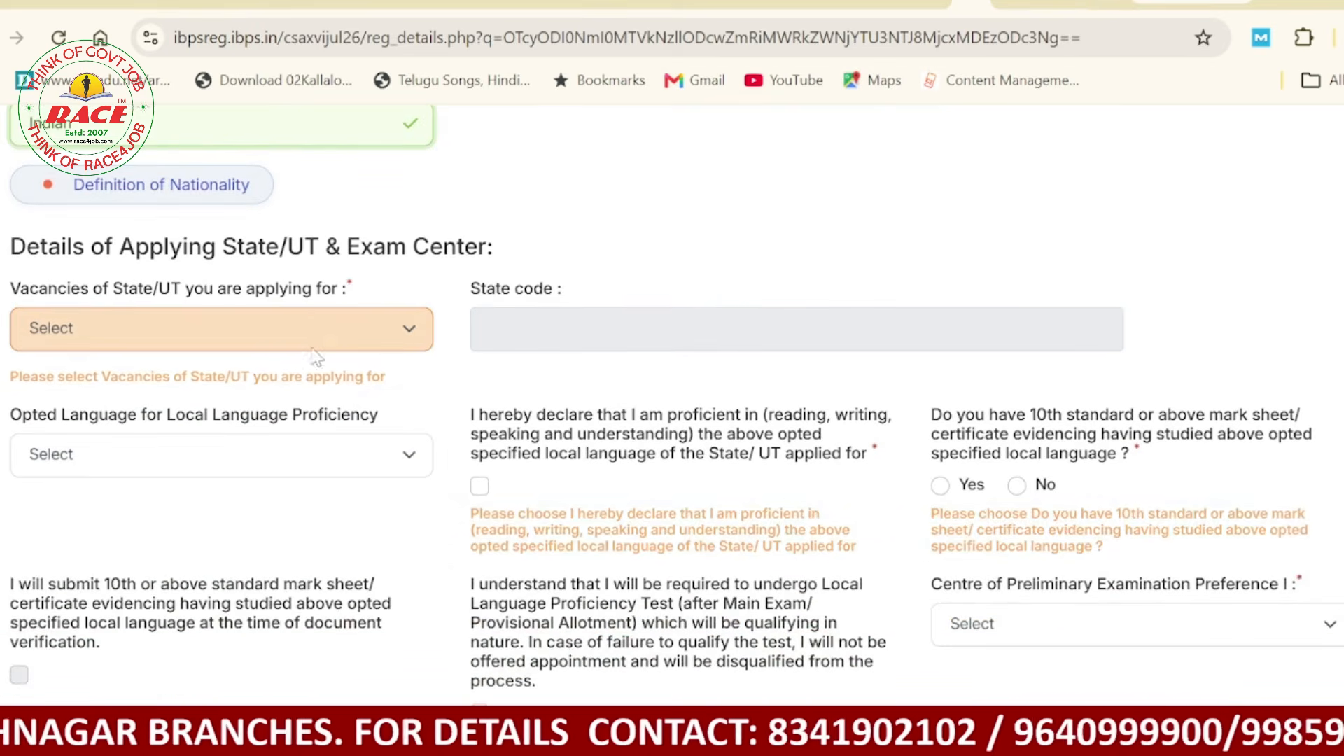
scroll(301, 322, down, 1)
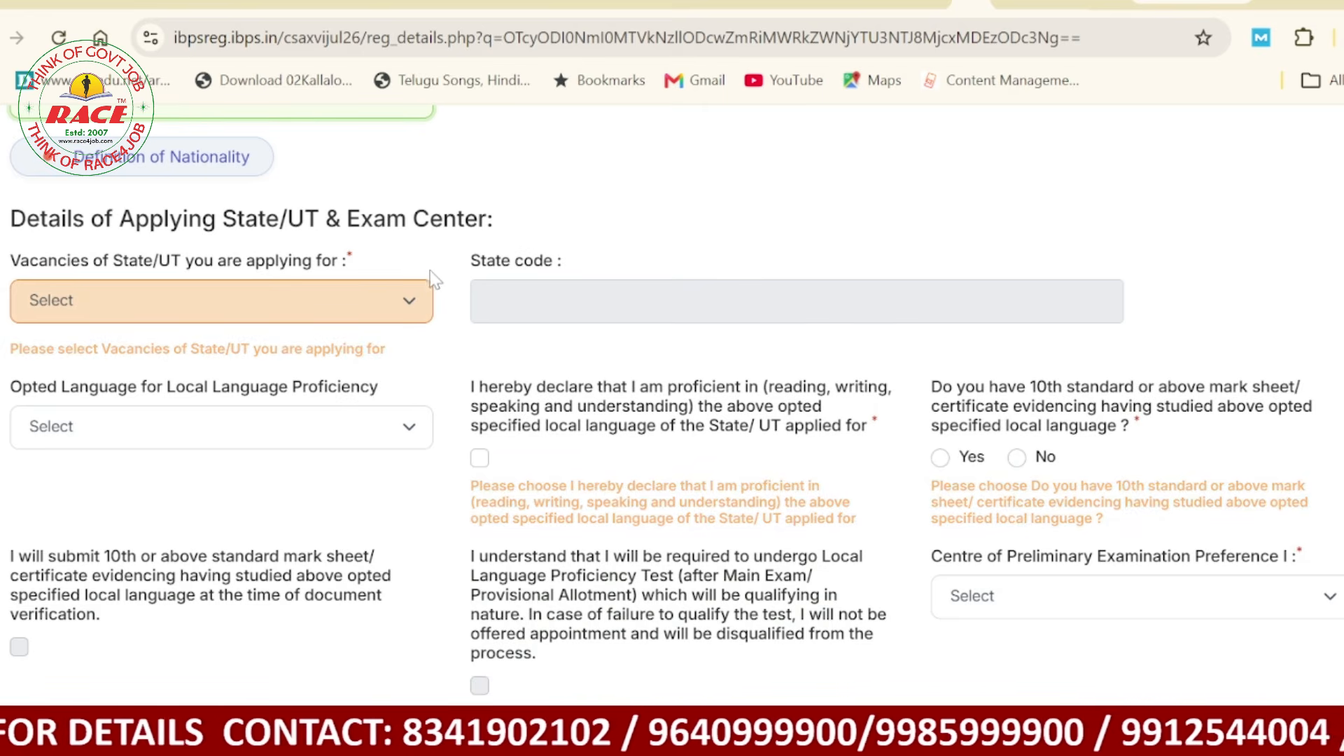
Choose Telangana (state code 42) as the vacancy state and Telugu as the local language.
click(383, 308)
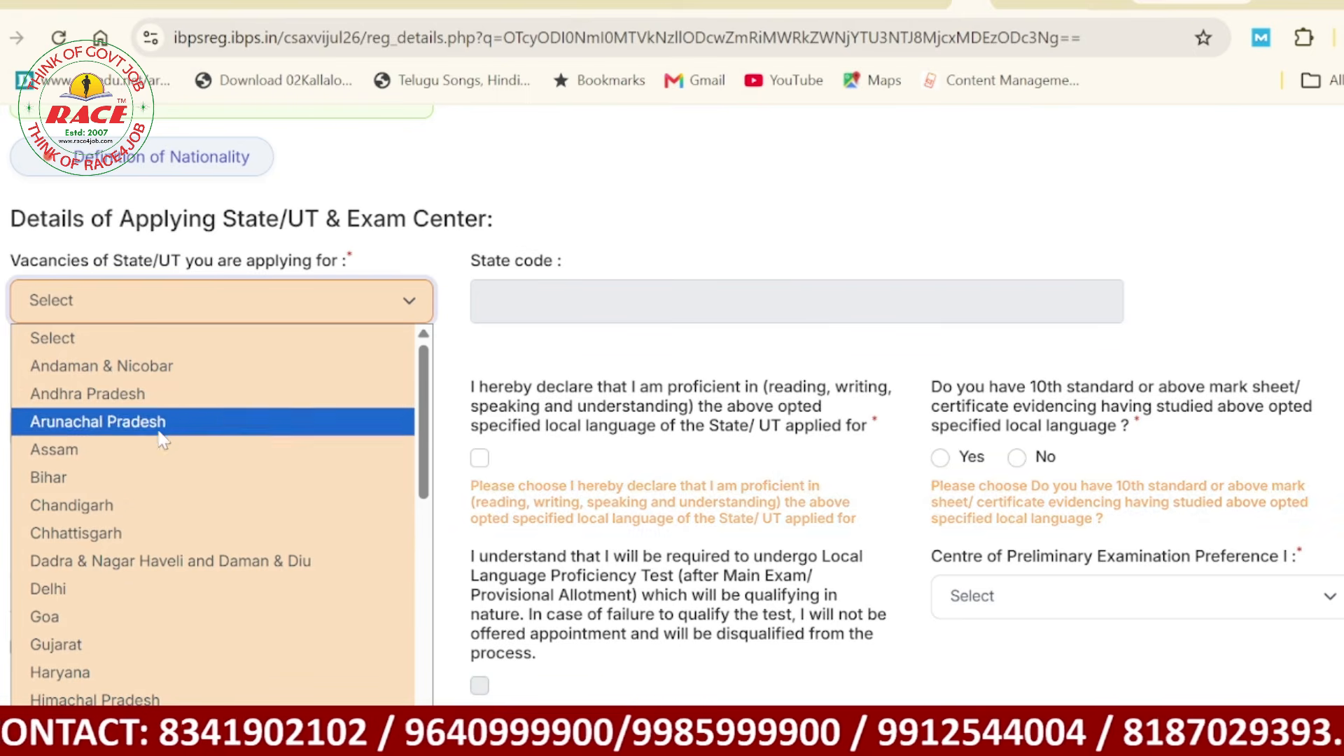
click(160, 400)
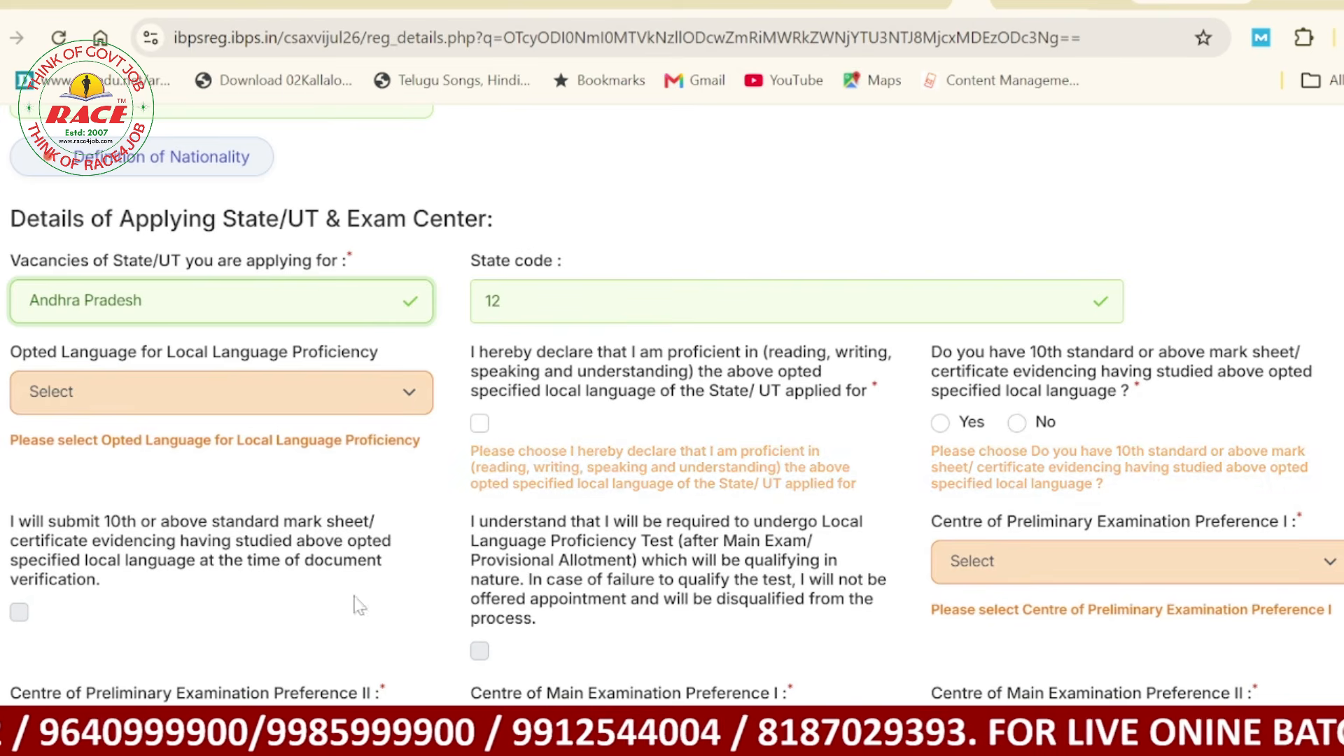
click(392, 321)
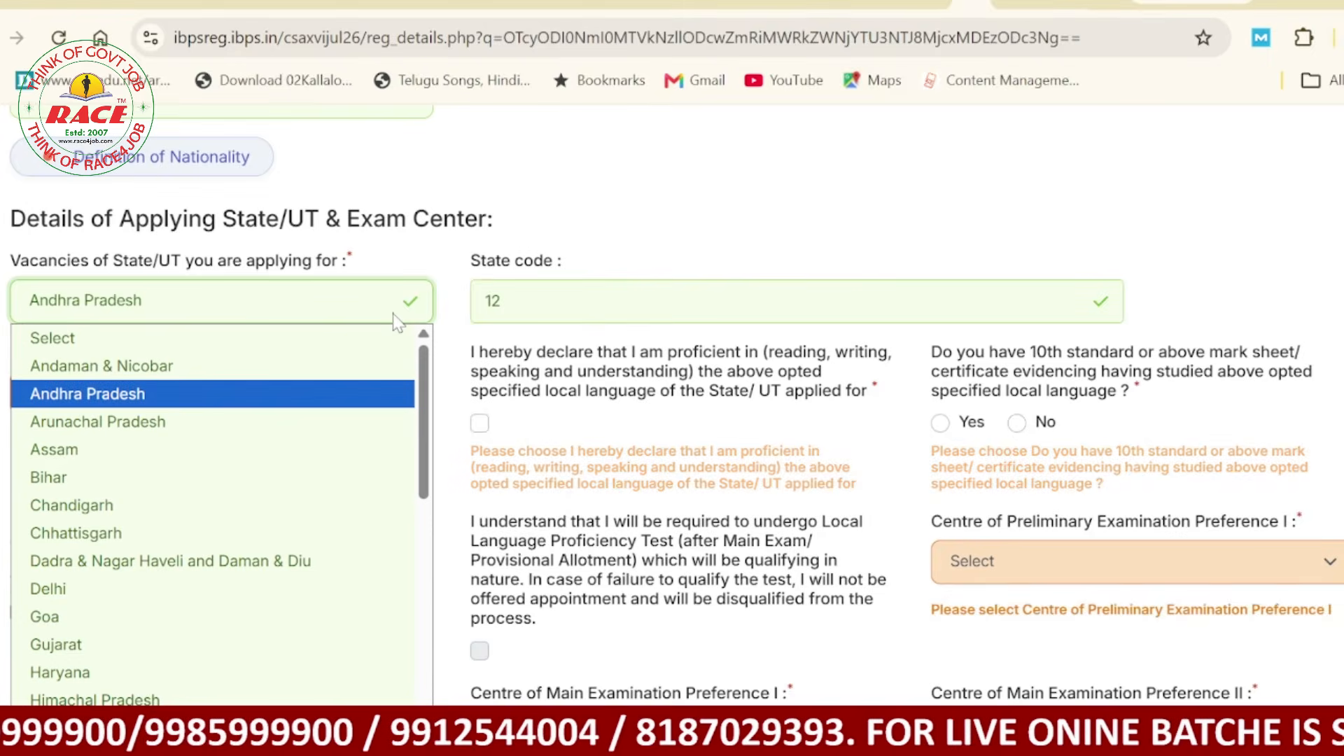
key(t)
scroll(216, 570, down, 2)
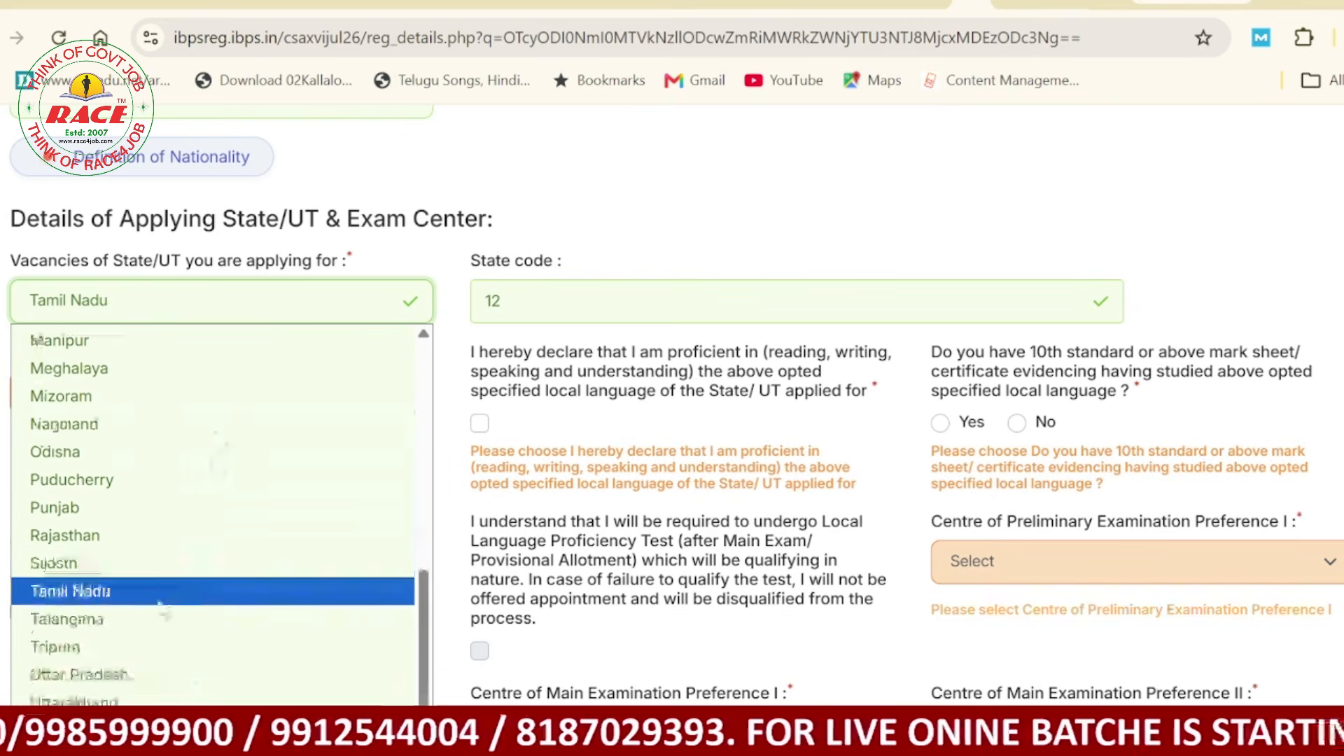
click(154, 588)
key(t)
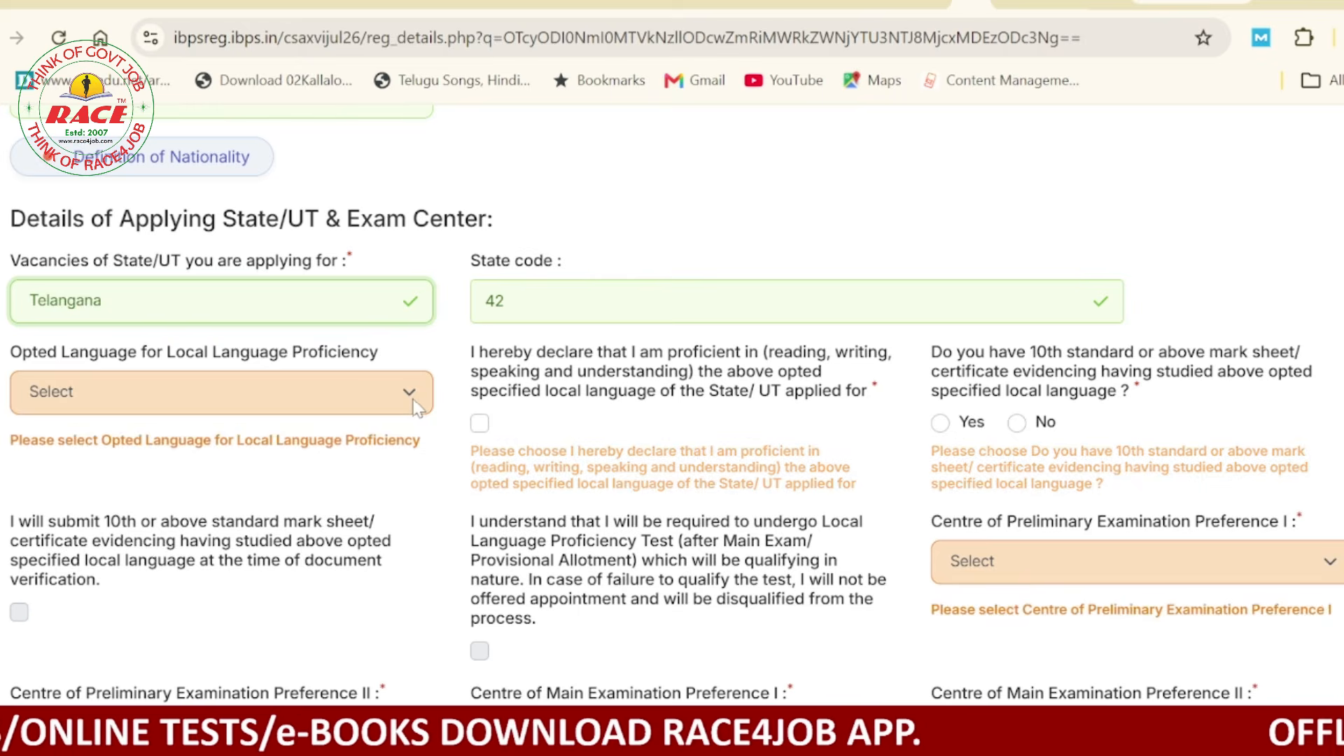
click(417, 404)
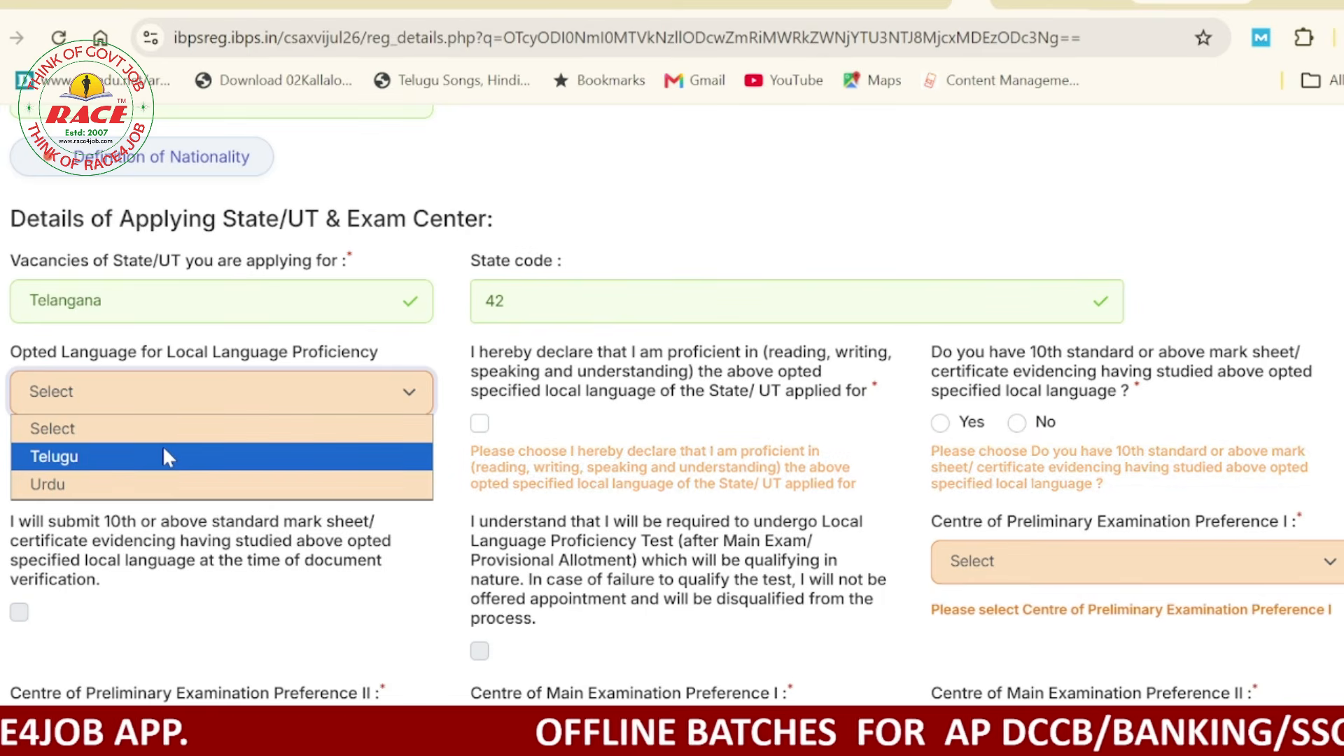
click(165, 456)
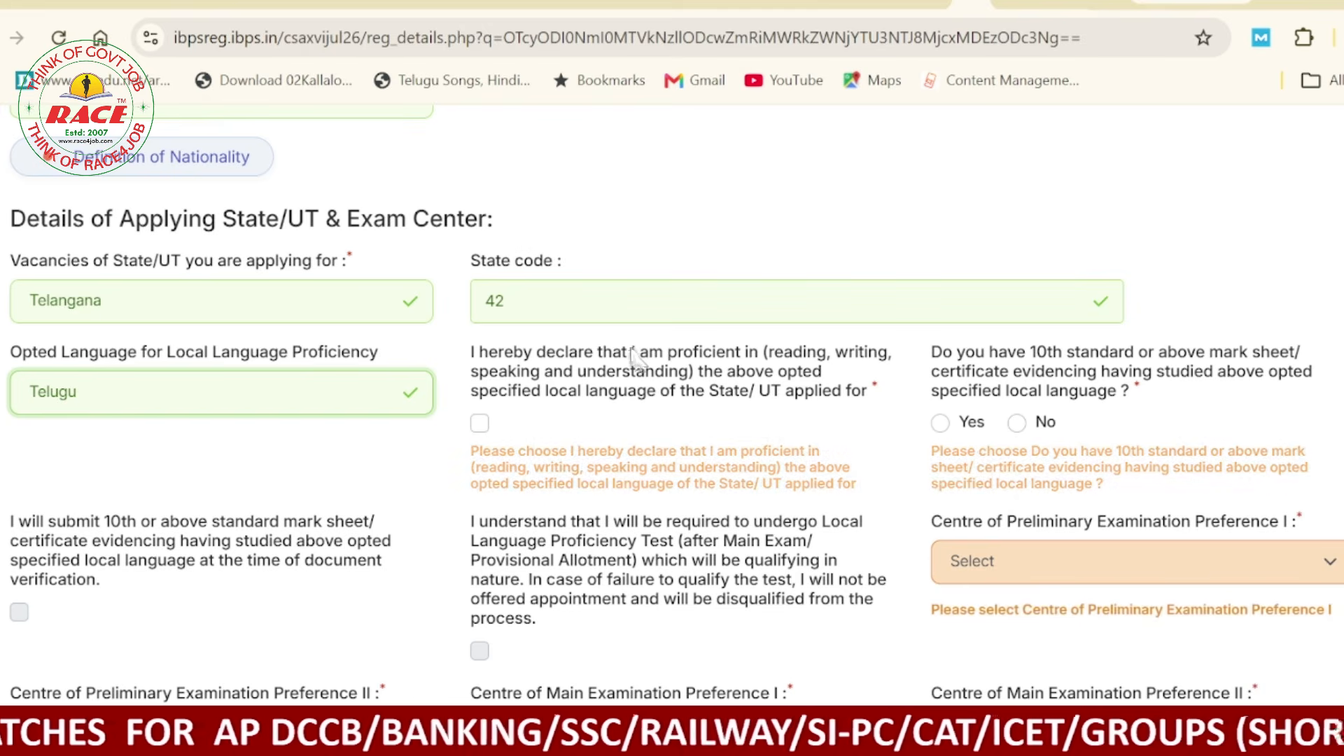
Declare Telugu proficiency, answer Yes to the 10th mark sheet question, and tick the submission undertaking.
click(479, 427)
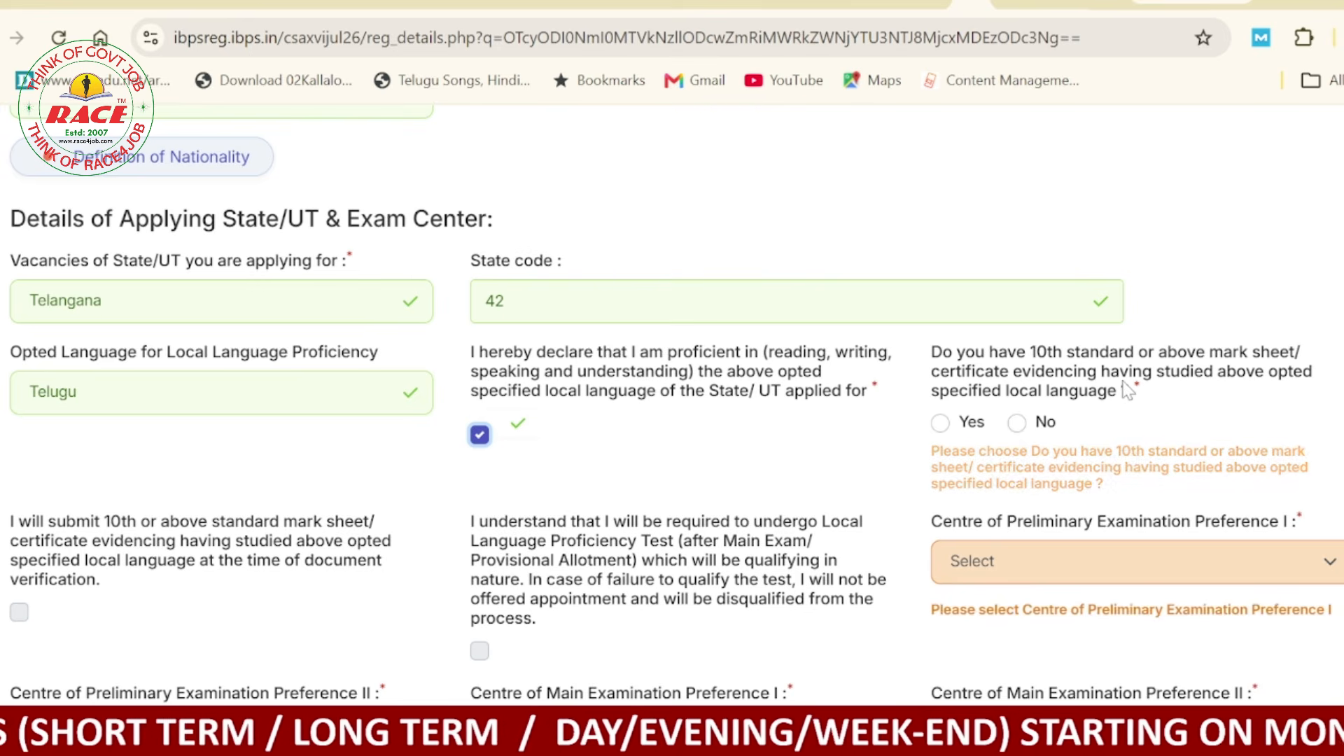
click(965, 424)
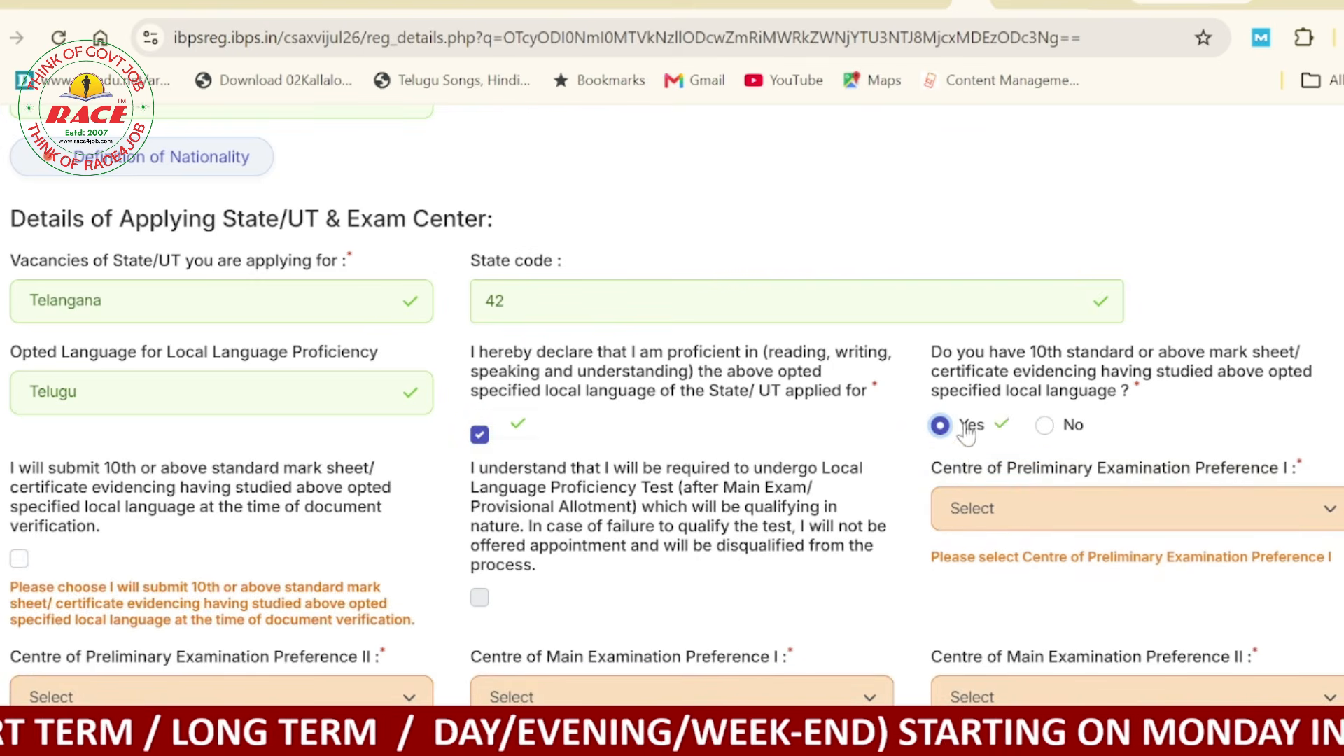
click(1046, 426)
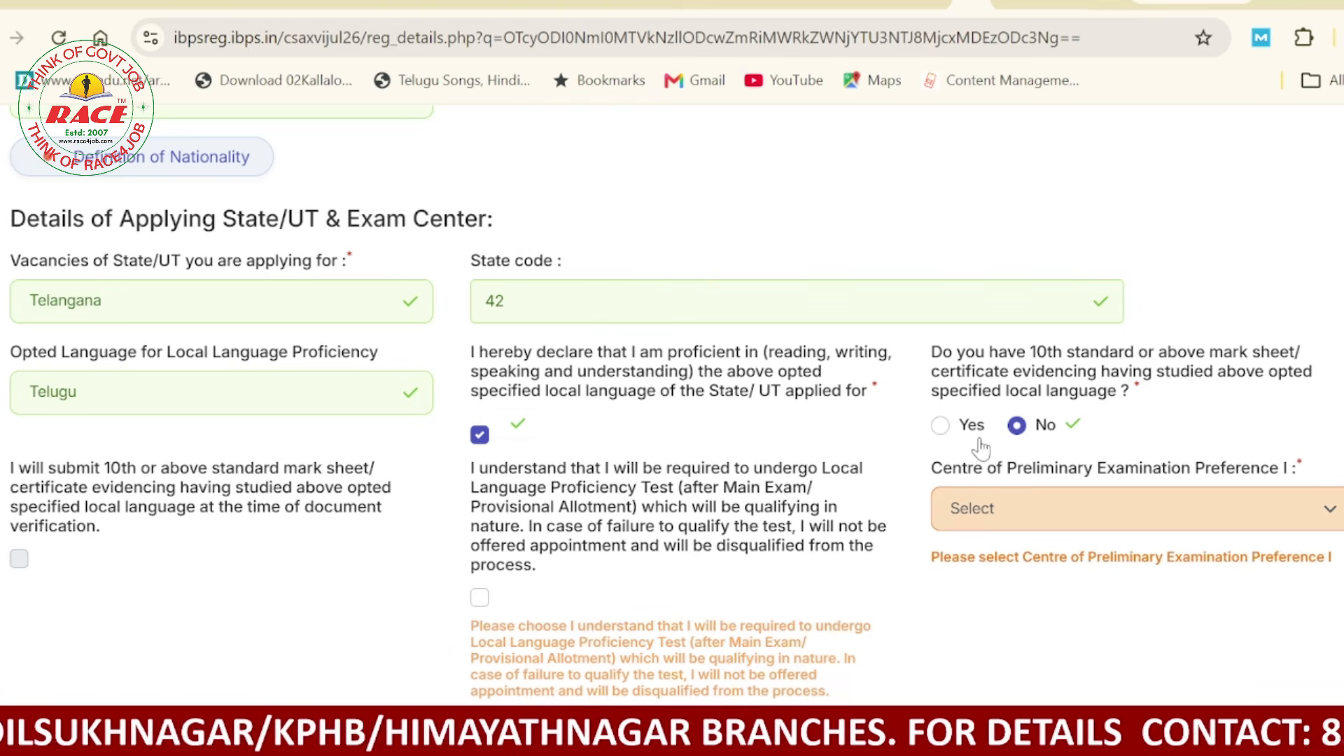
click(942, 428)
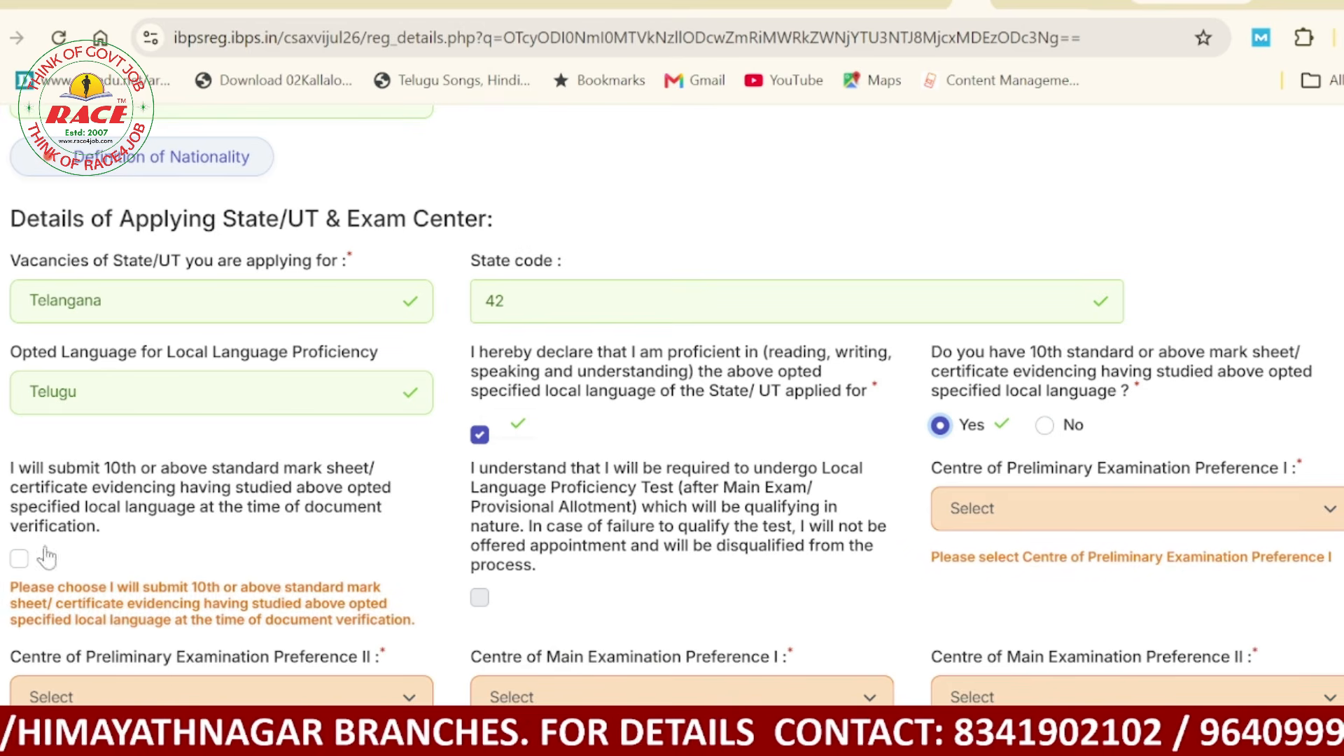
click(19, 559)
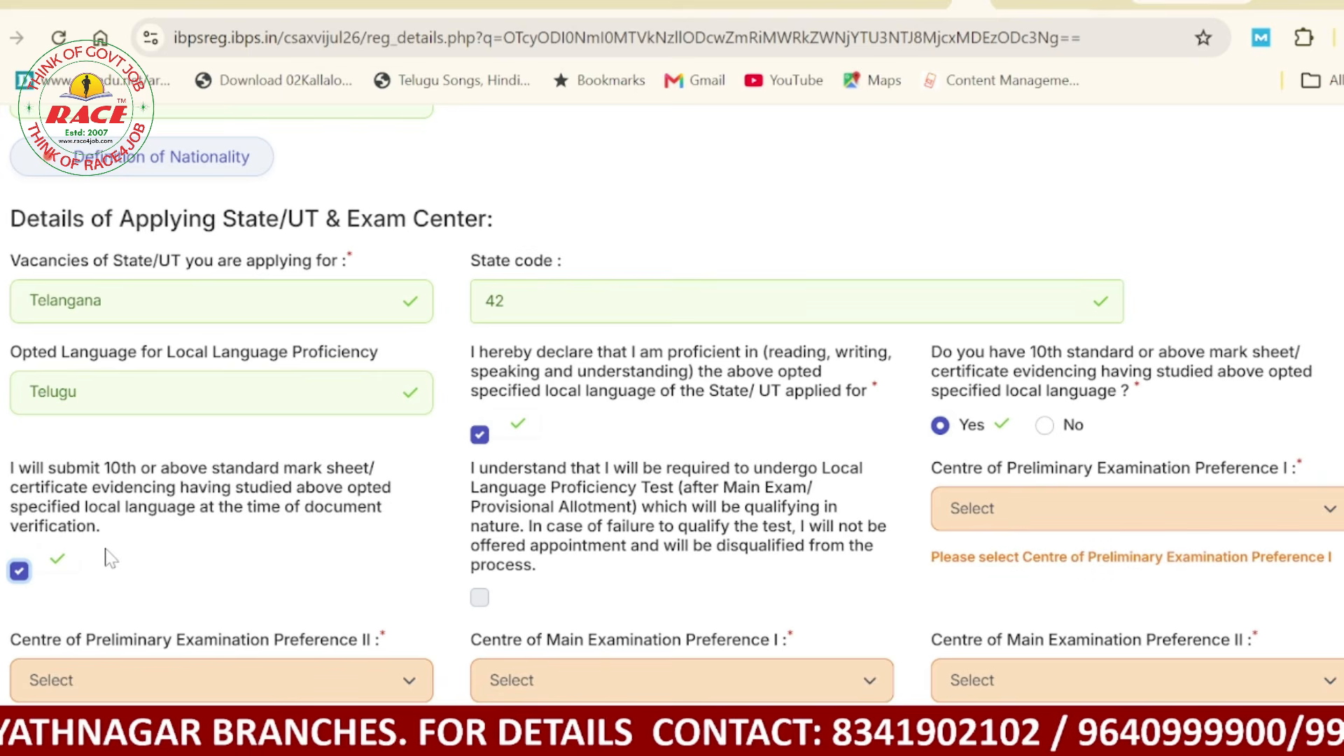
scroll(323, 530, down, 3)
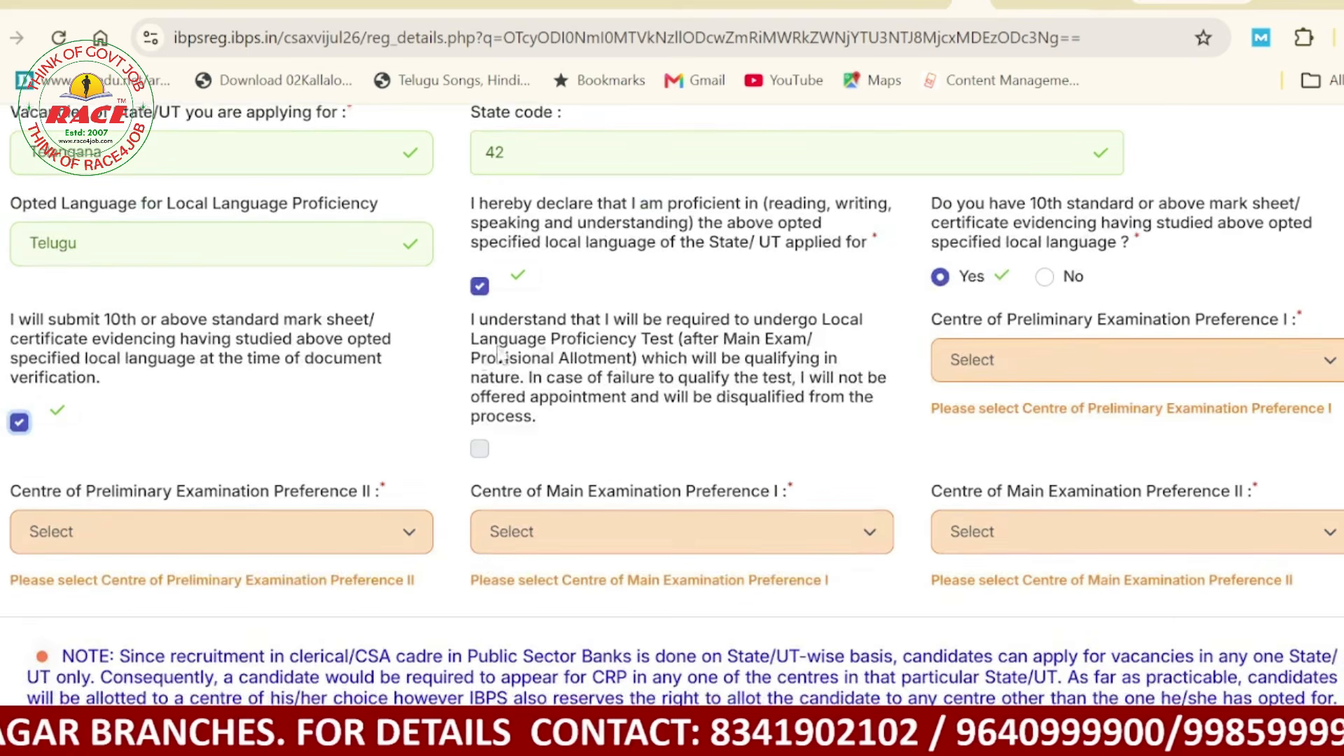
scroll(487, 385, down, 1)
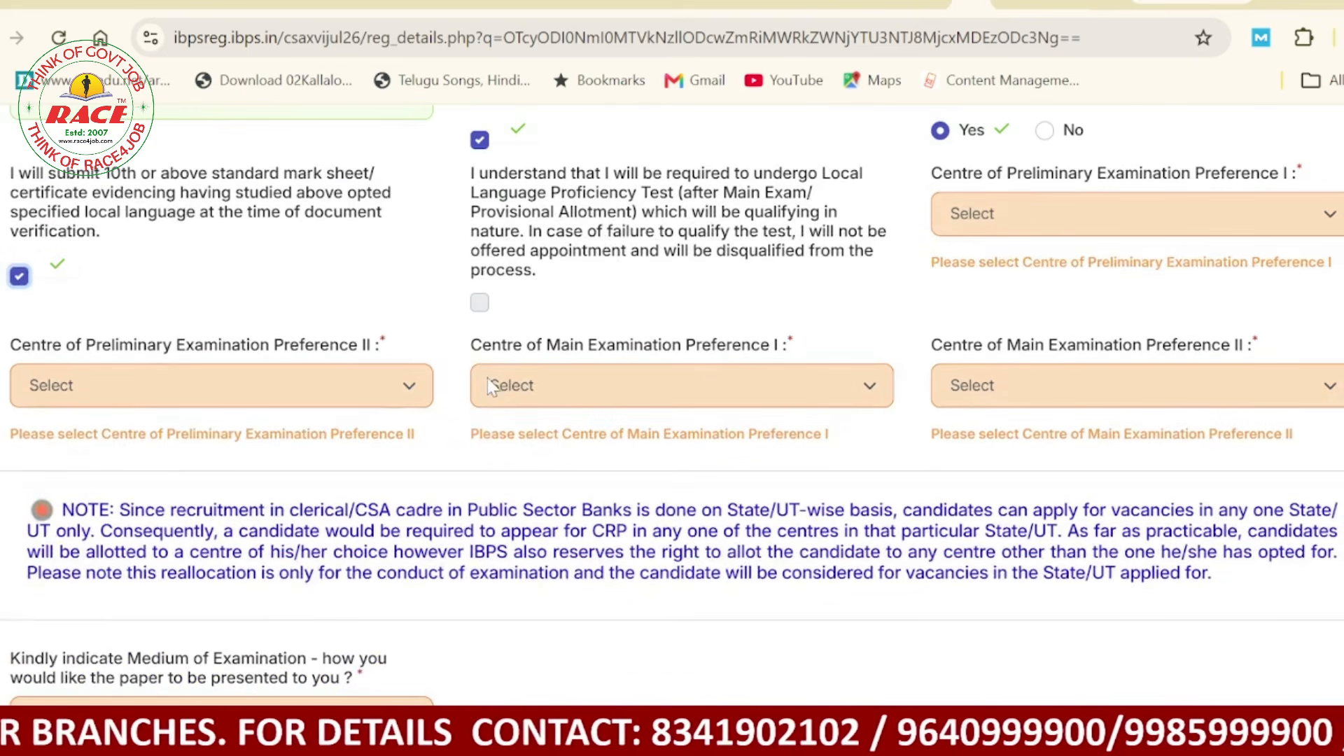
Set preliminary exam centre preferences to Hyderabad first and Karimnagar second.
click(1025, 230)
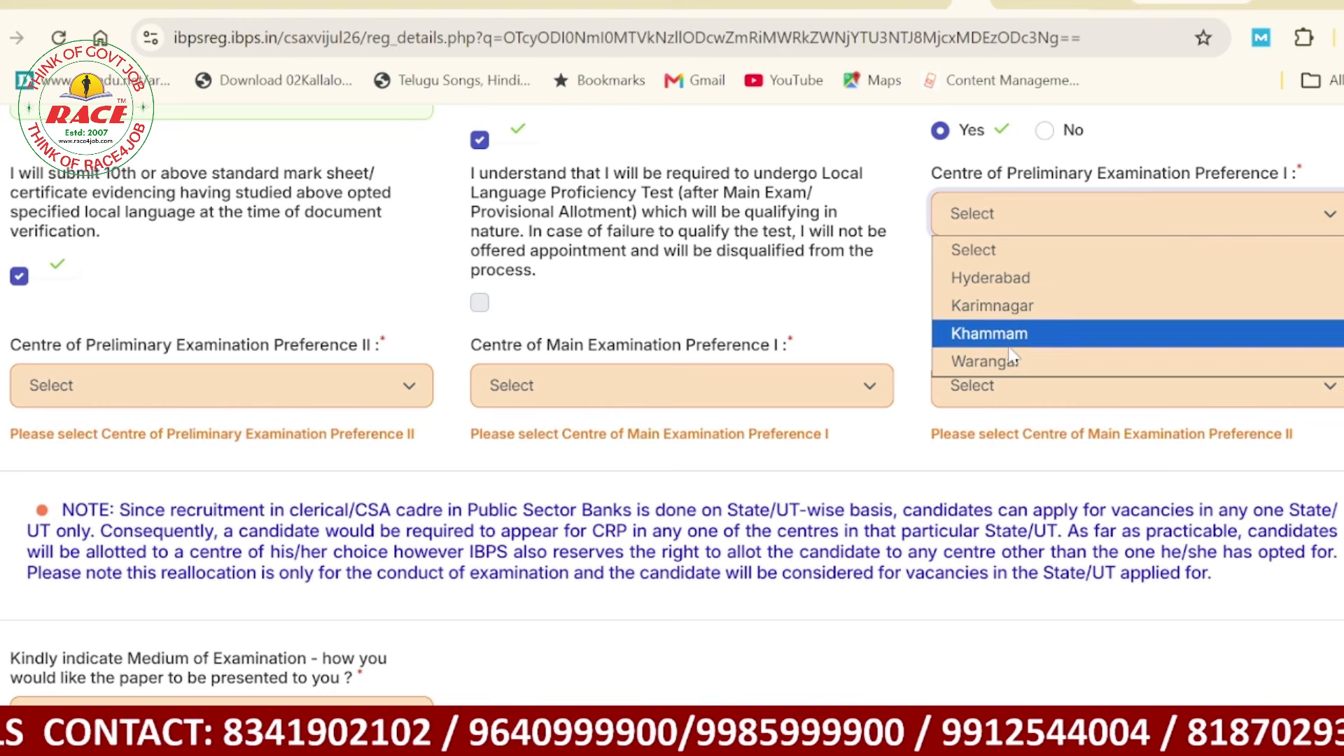
click(1012, 280)
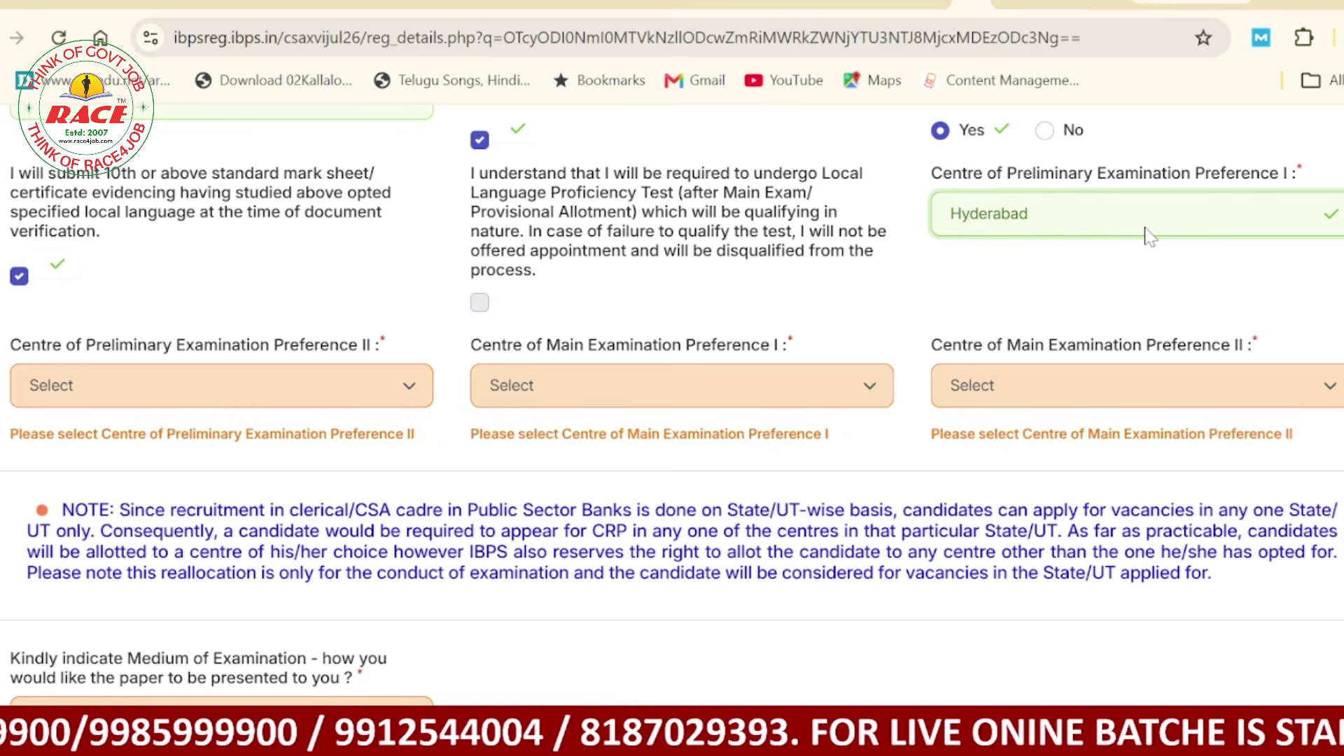
click(165, 403)
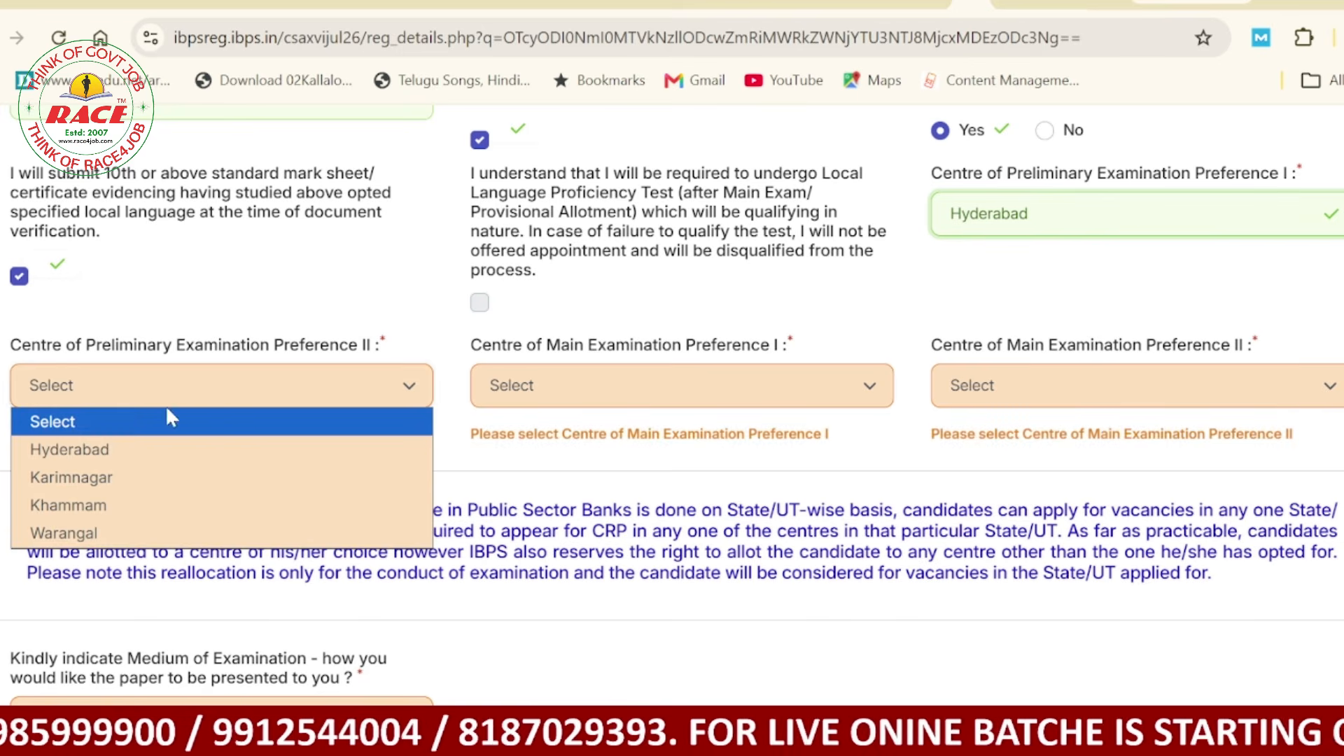
click(133, 479)
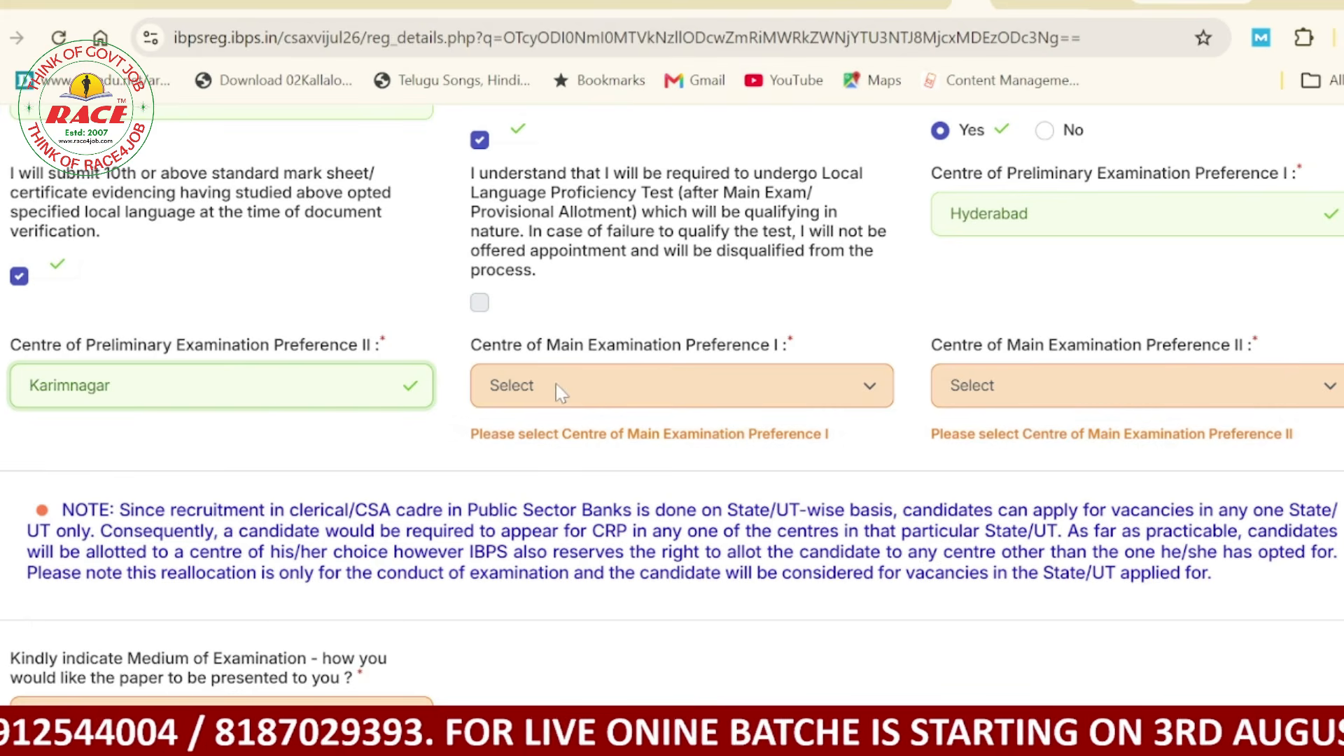
Set main exam centre preferences to Hyderabad first and Karimnagar second.
click(644, 392)
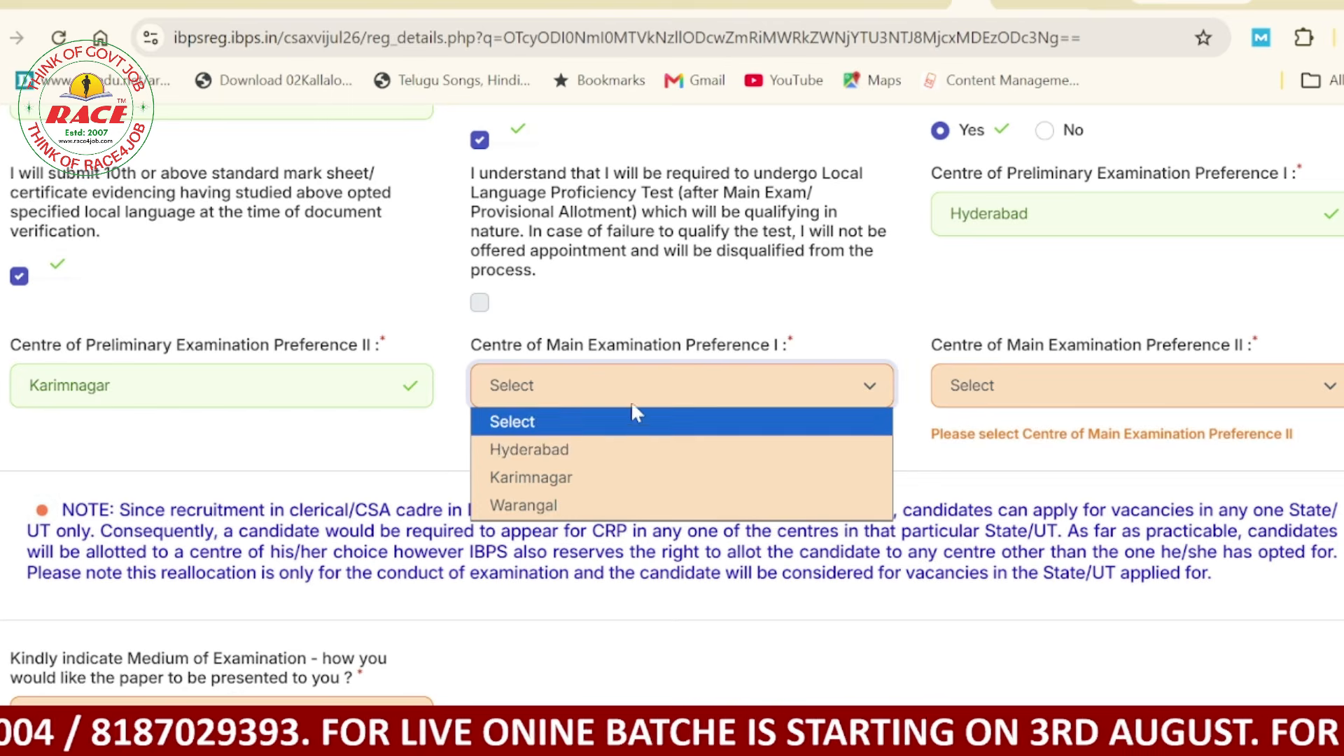
click(610, 448)
click(1029, 395)
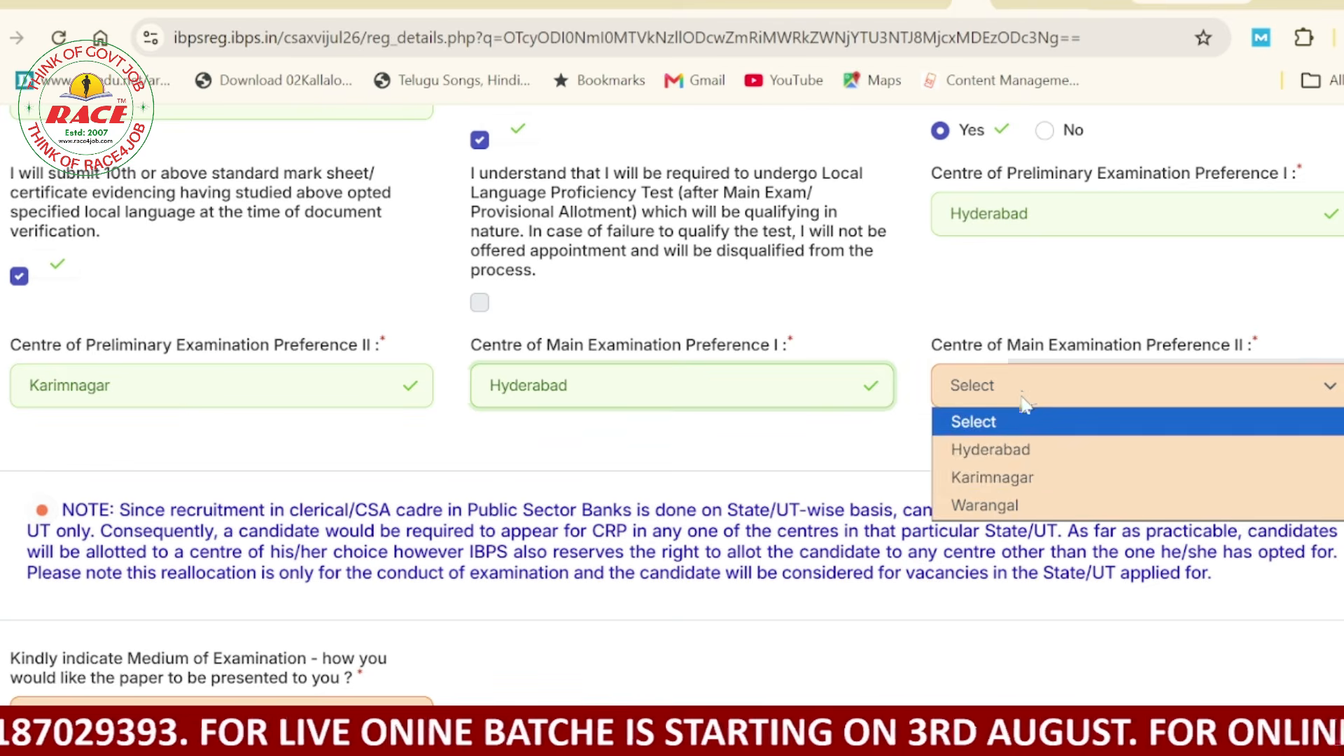
click(1024, 476)
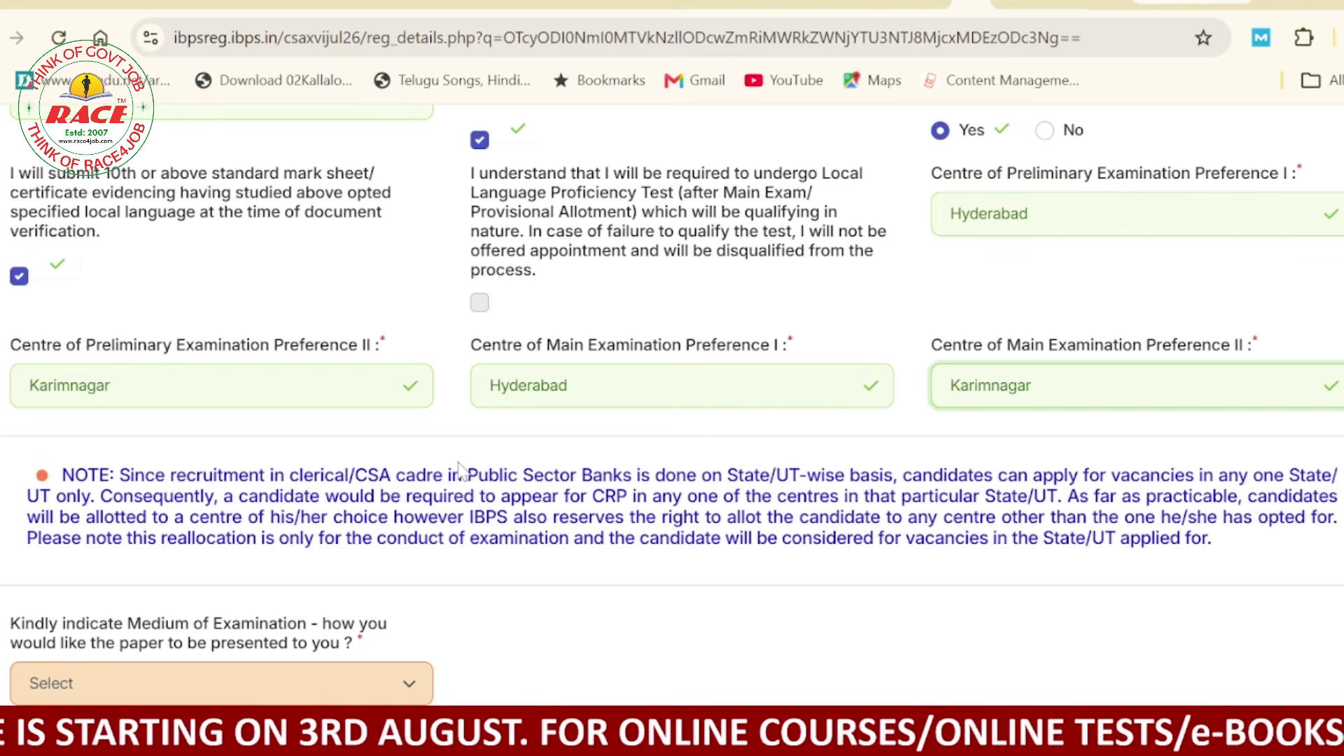
scroll(539, 422, down, 2)
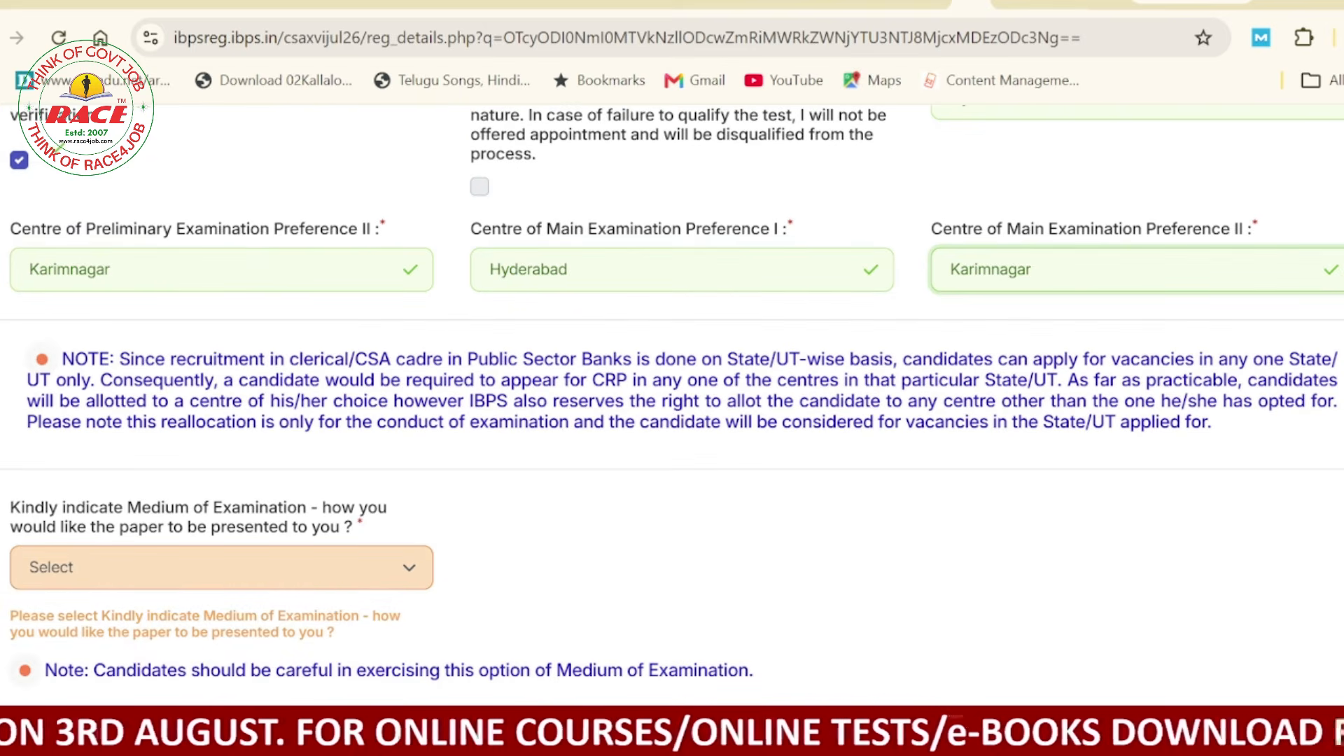
scroll(672, 389, down, 2)
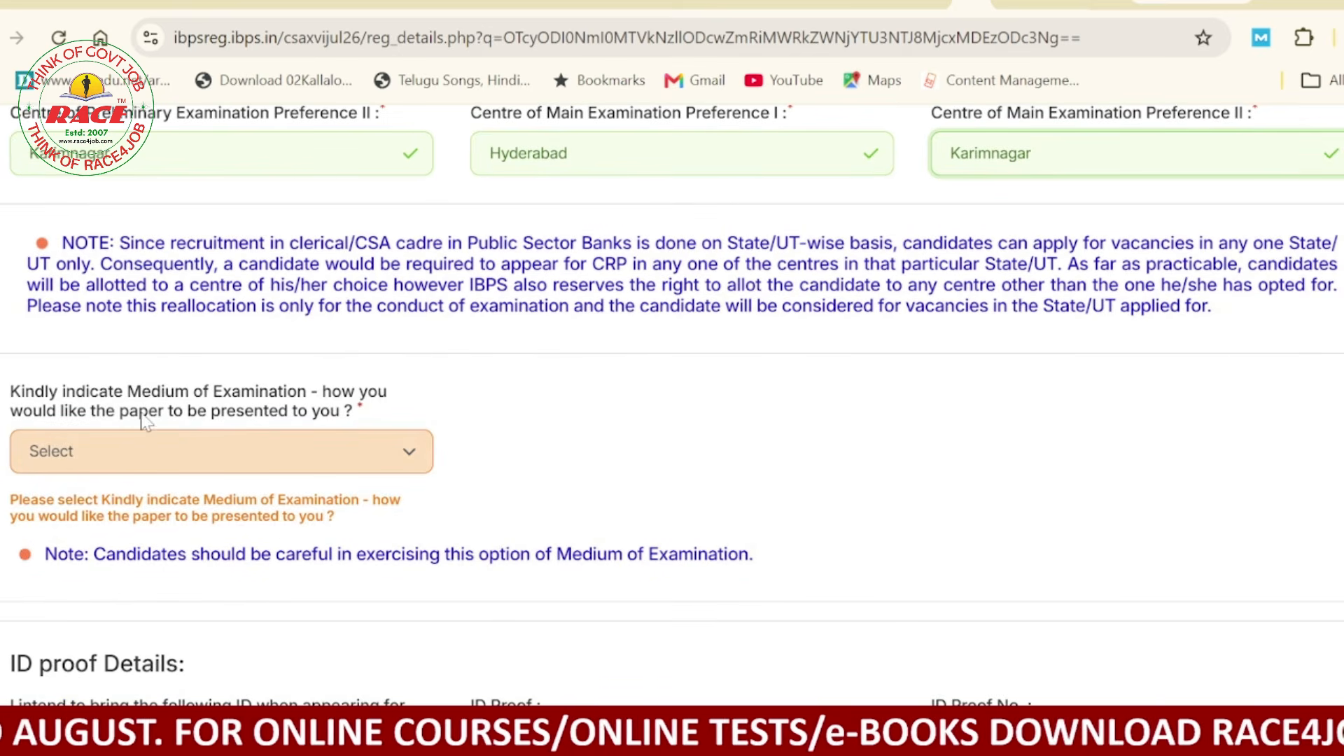
click(416, 451)
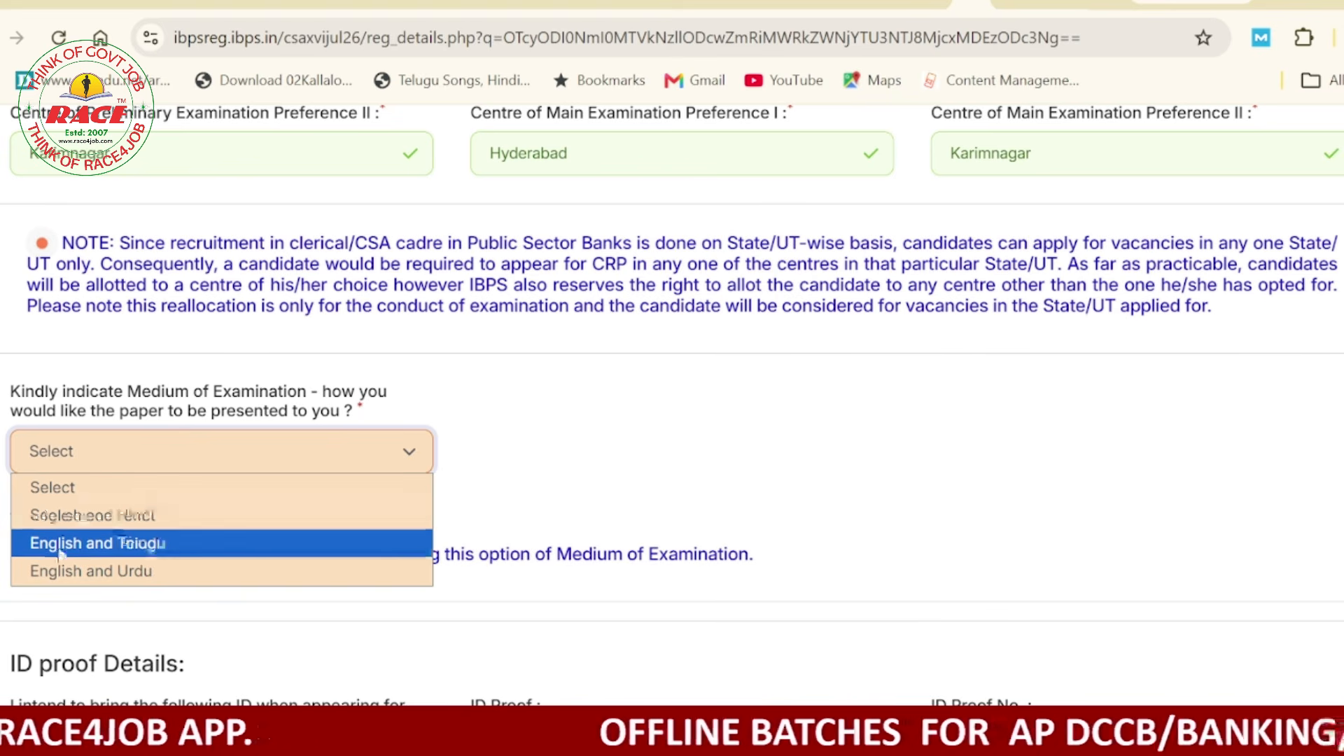
click(172, 545)
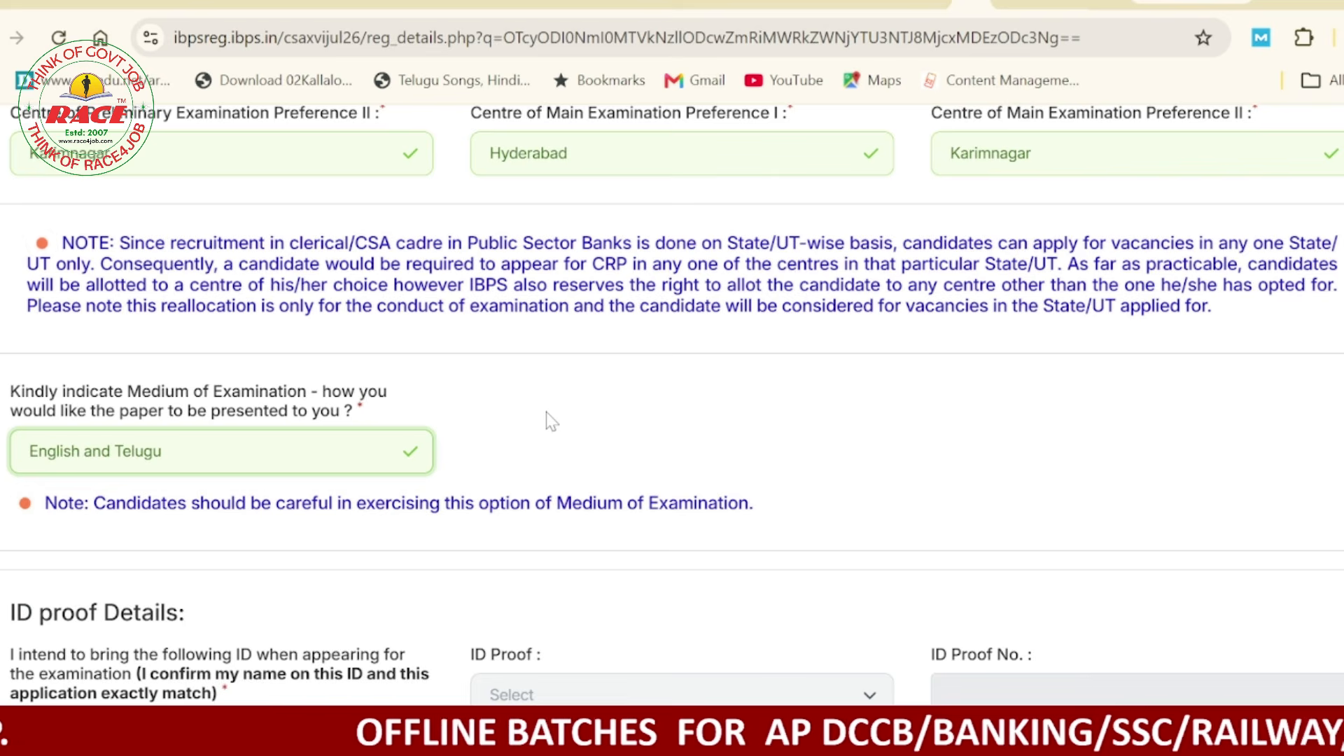
scroll(549, 423, down, 2)
scroll(551, 422, down, 1)
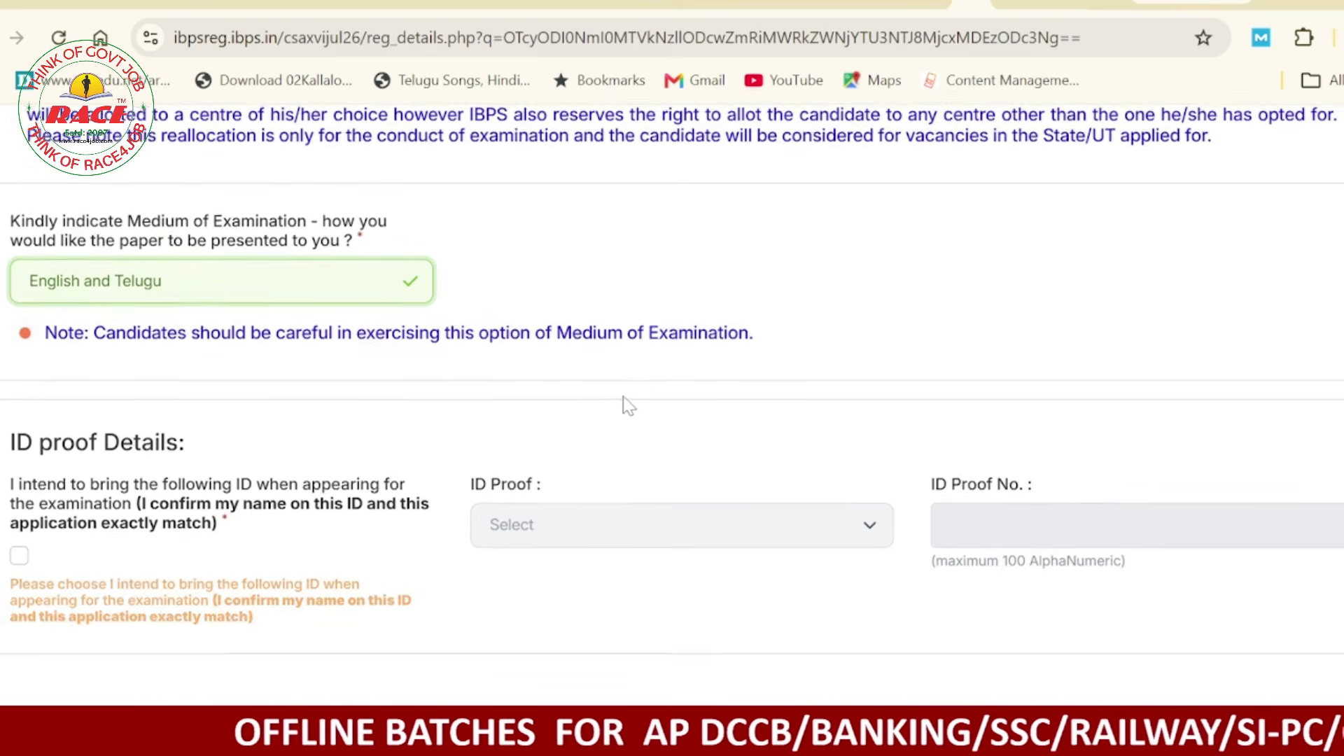
scroll(258, 343, down, 1)
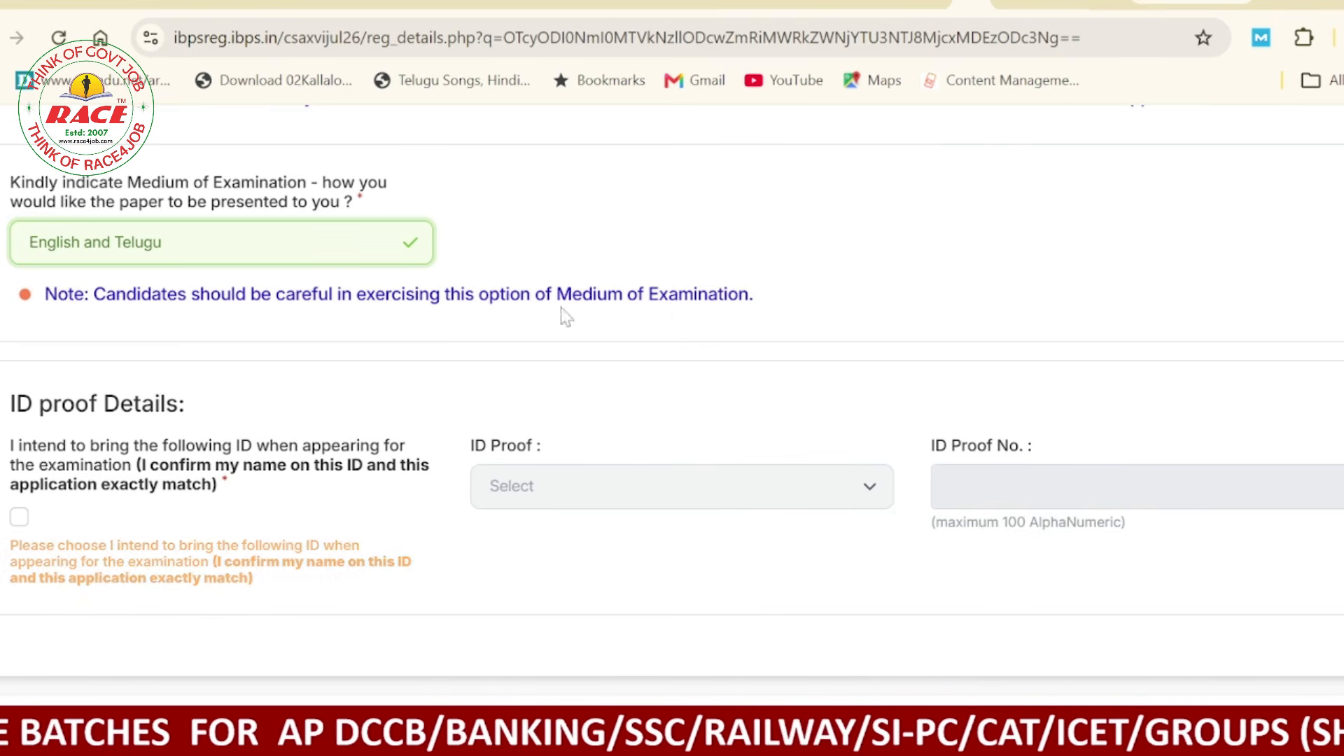
scroll(332, 261, down, 1)
scroll(332, 262, down, 3)
scroll(336, 238, down, 2)
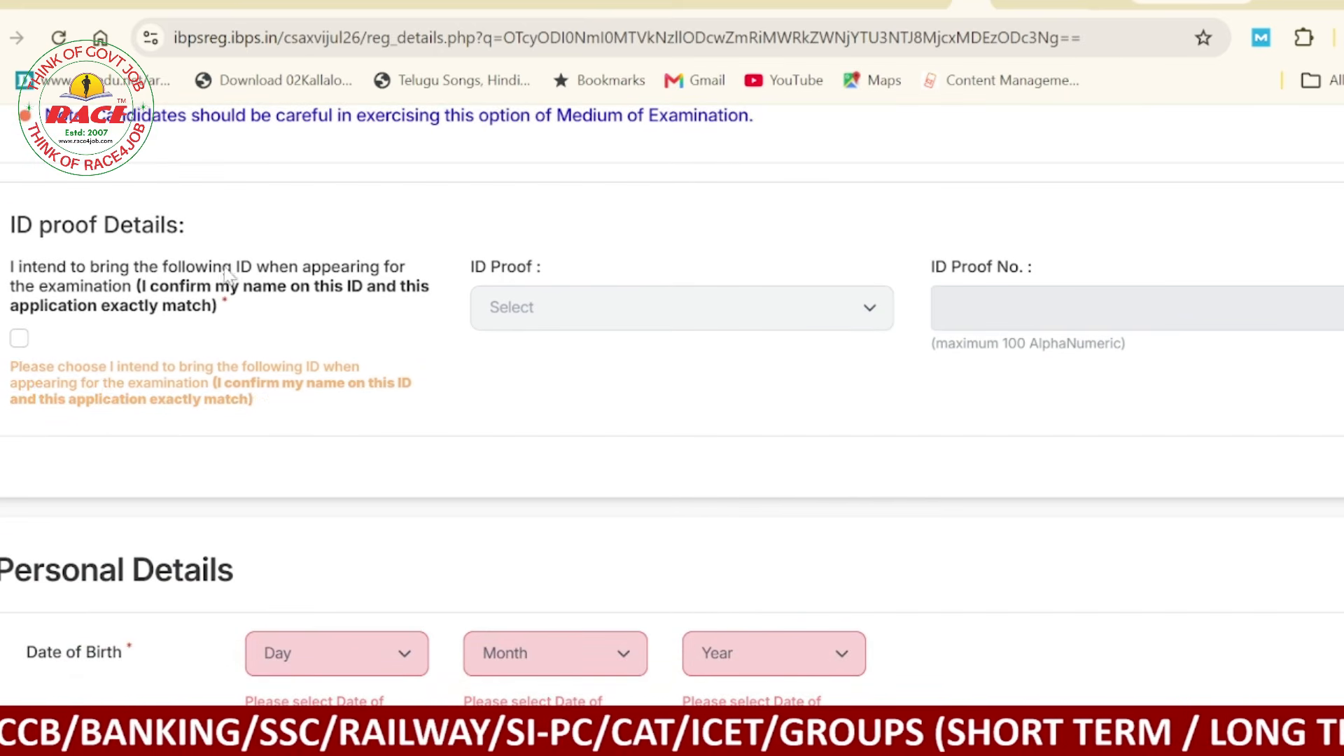
Confirm the name-matching ID, choose Aadhaar Card as ID proof, and enter the Aadhaar number.
click(18, 341)
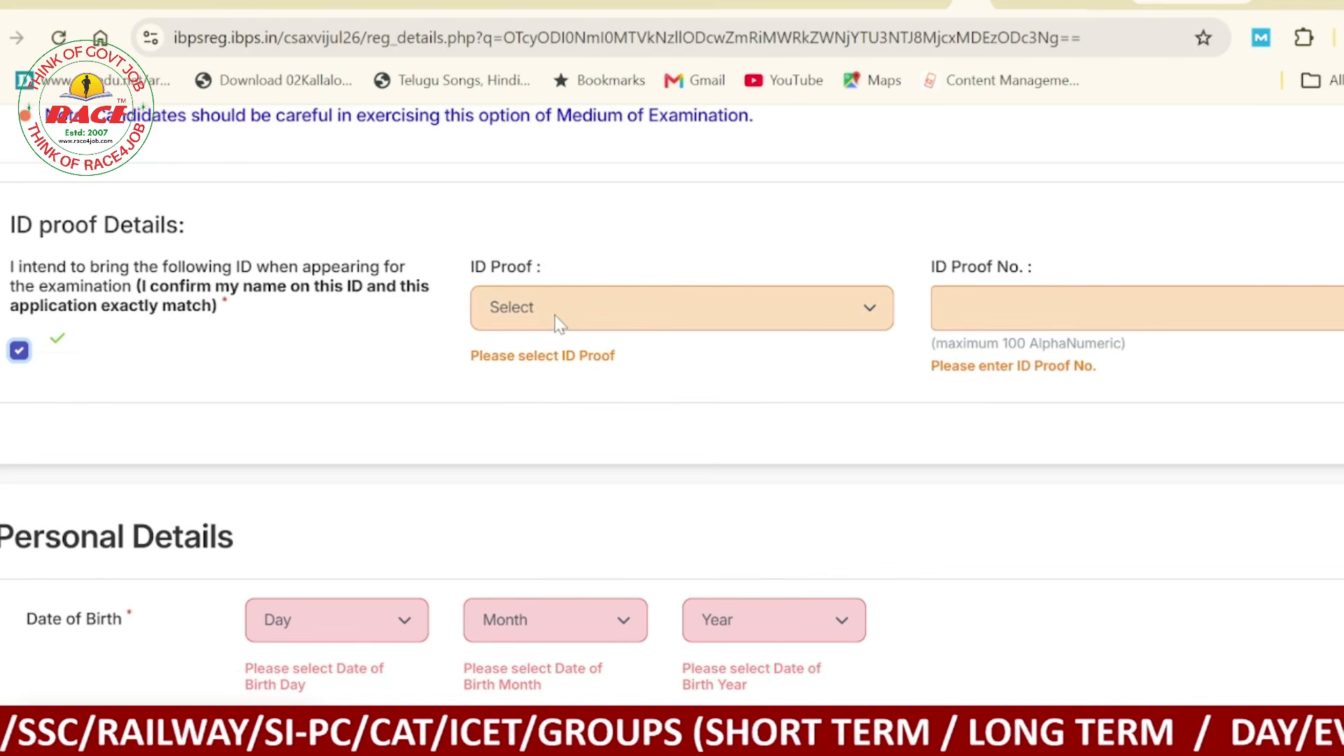
click(554, 317)
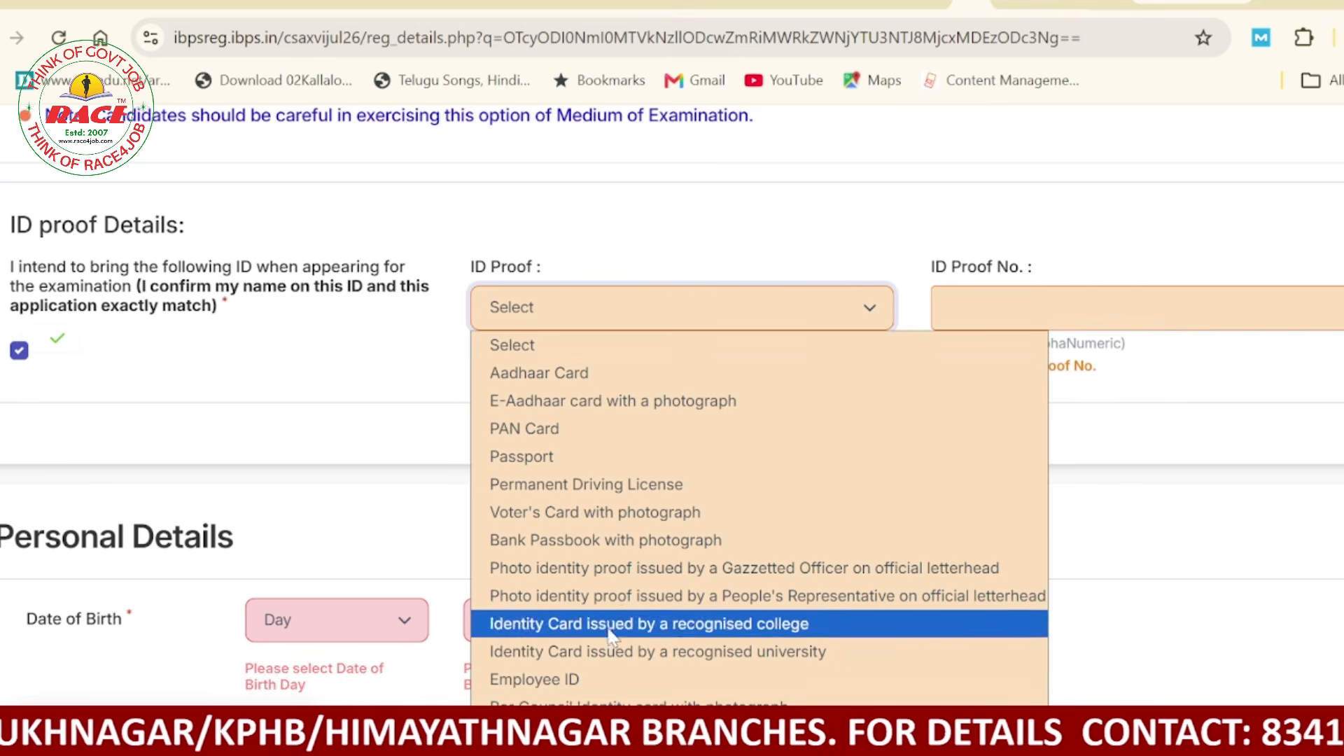
click(600, 378)
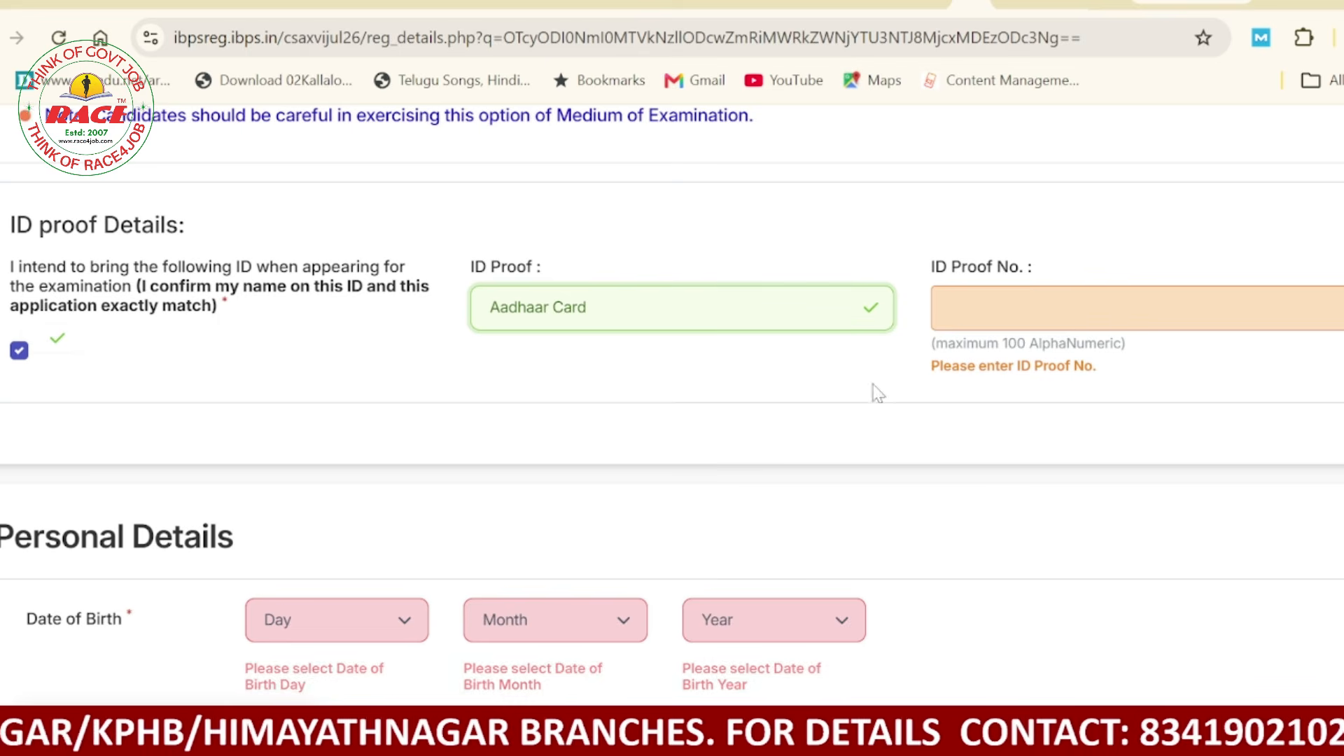
click(950, 308)
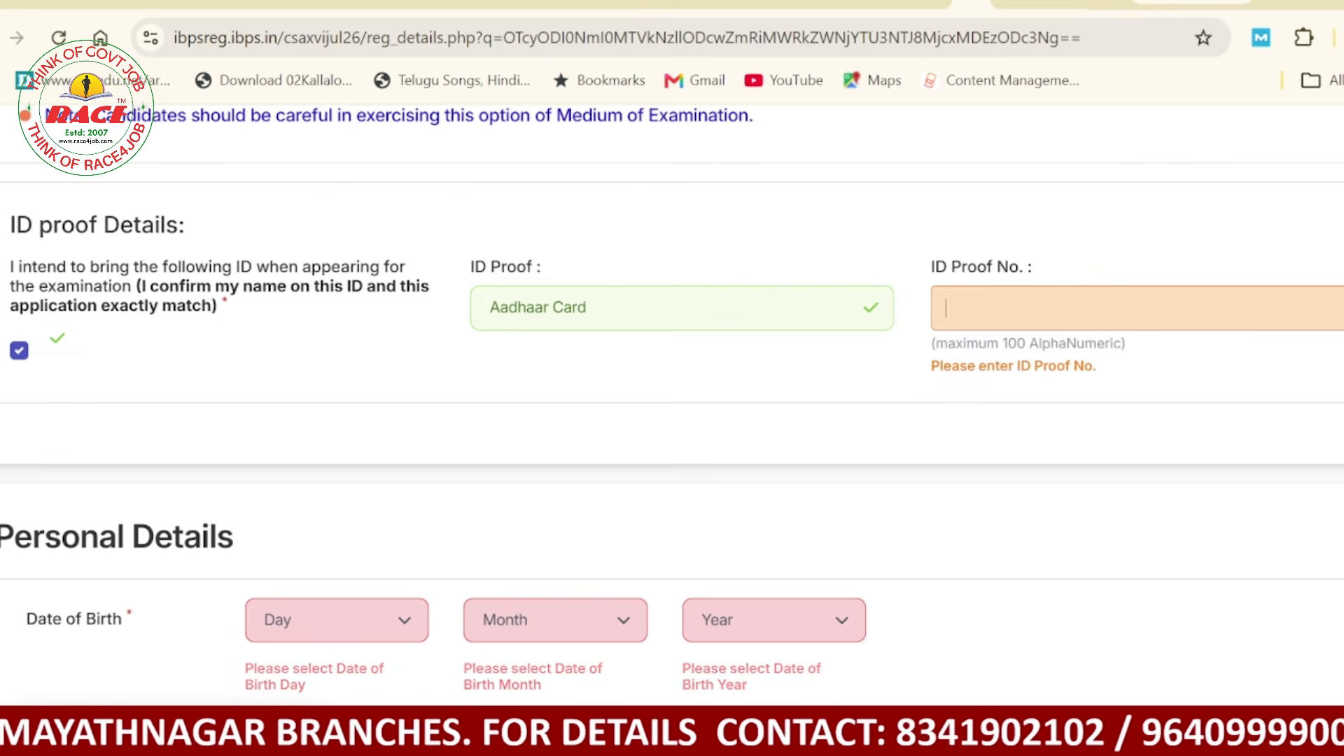
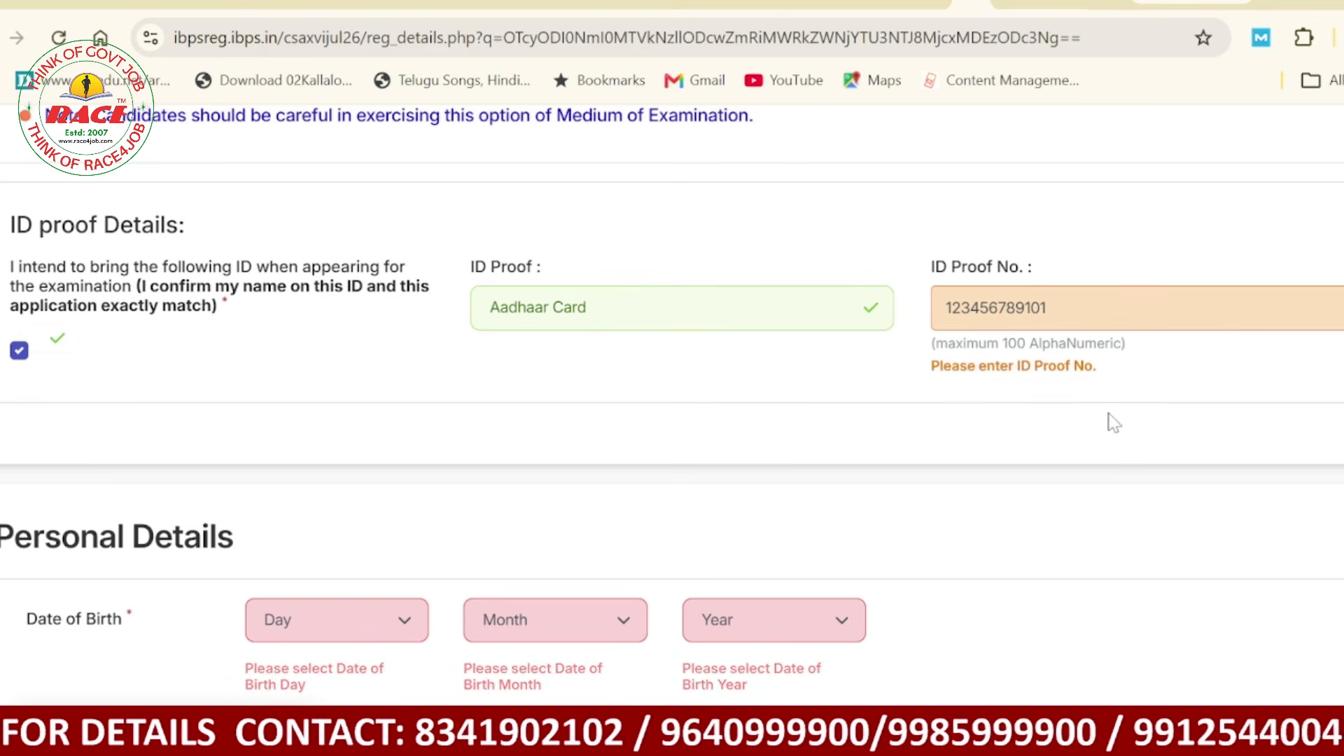
scroll(1111, 380, down, 1)
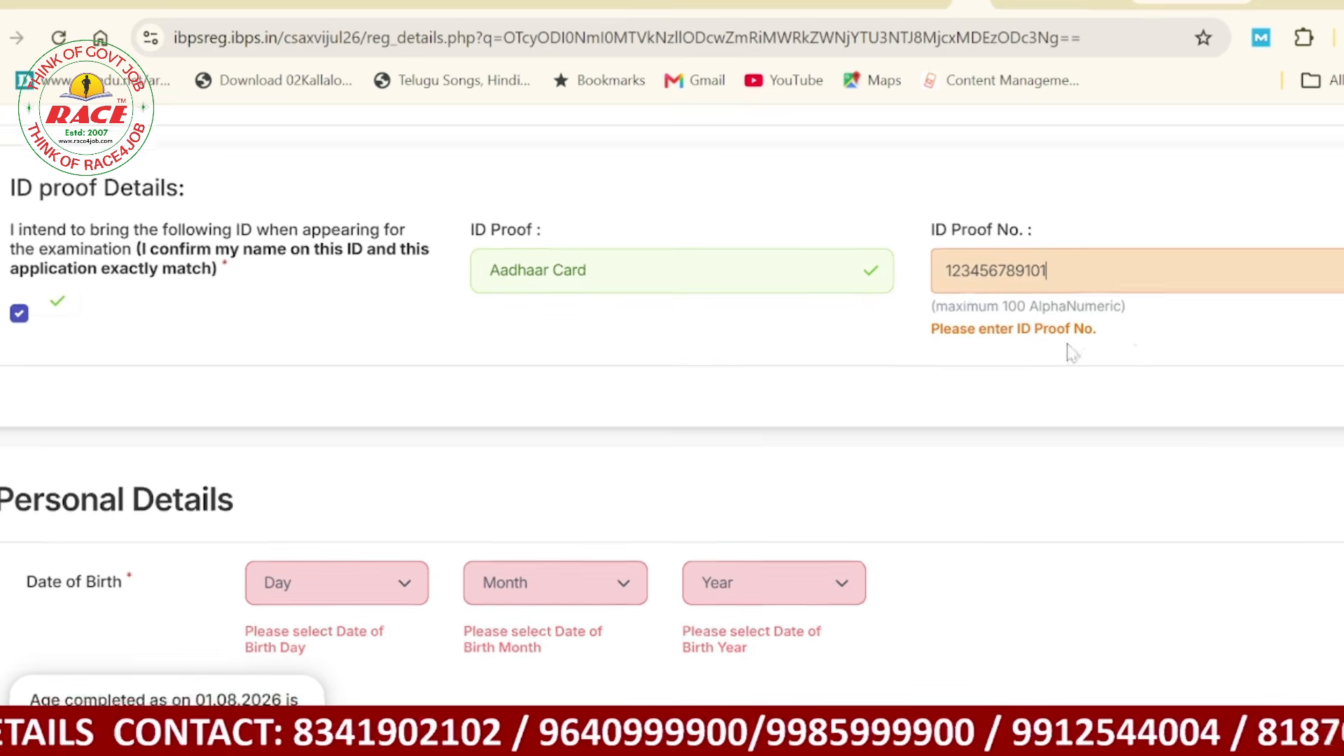
scroll(704, 345, down, 1)
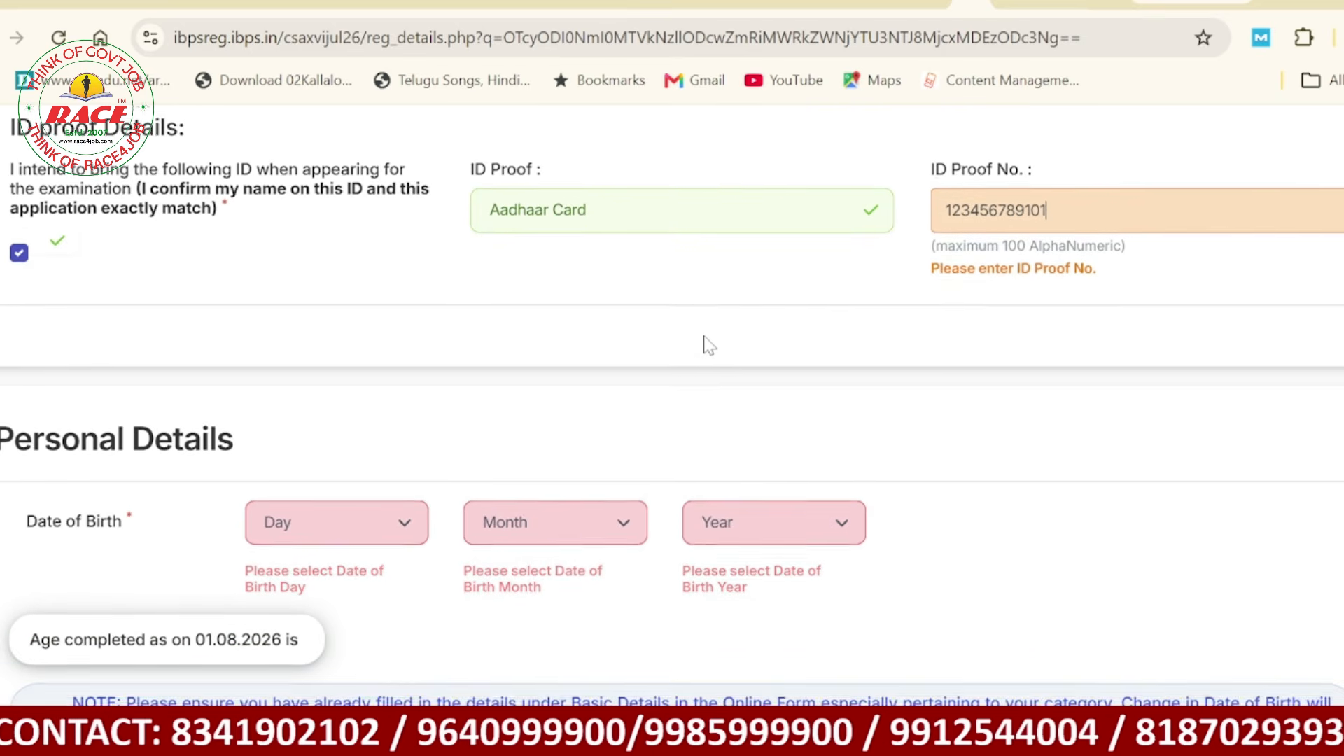
scroll(420, 403, down, 3)
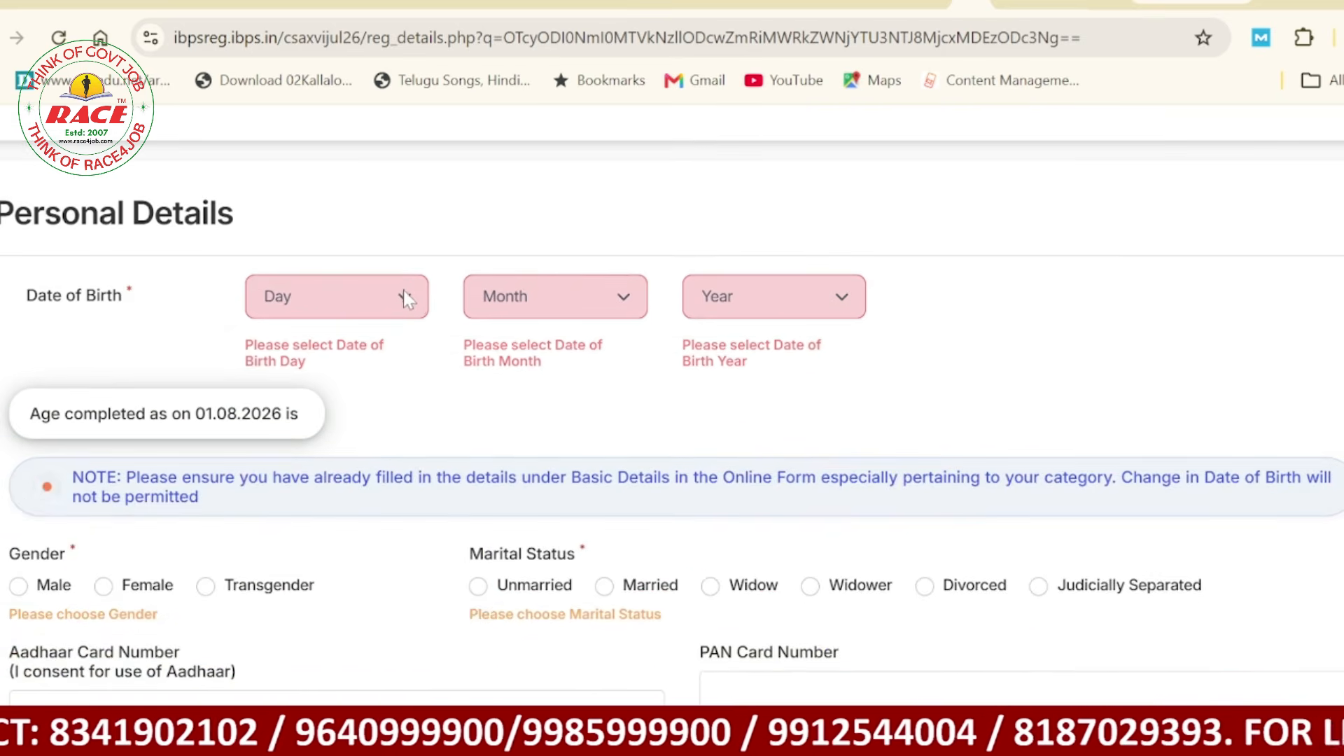
click(403, 283)
click(348, 339)
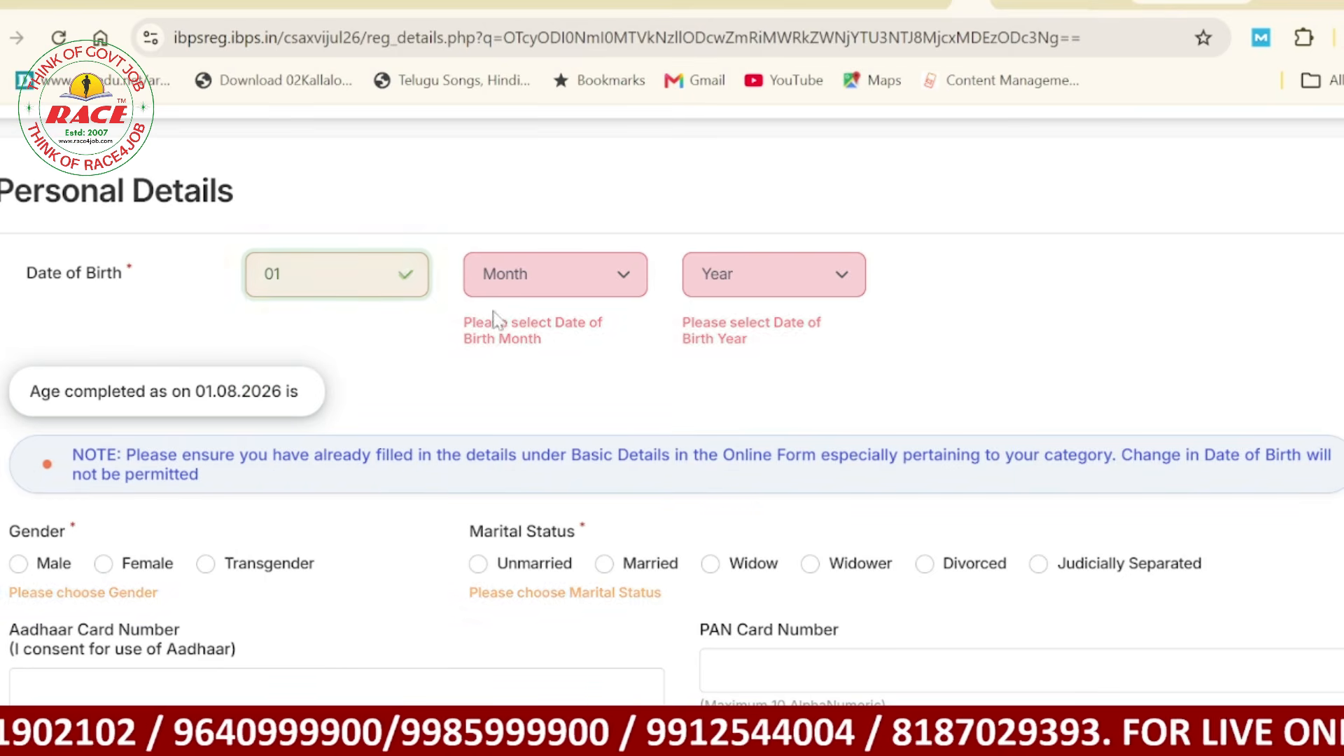
click(630, 275)
click(515, 336)
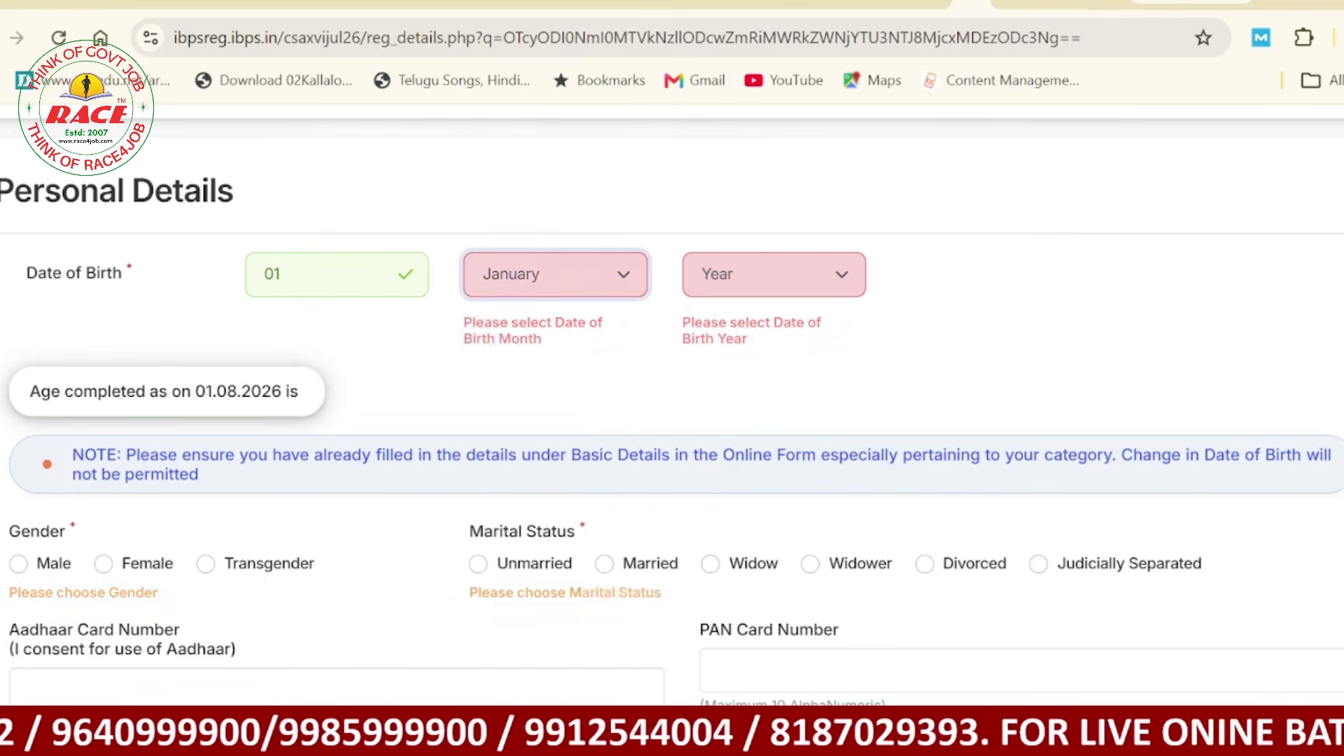
click(832, 290)
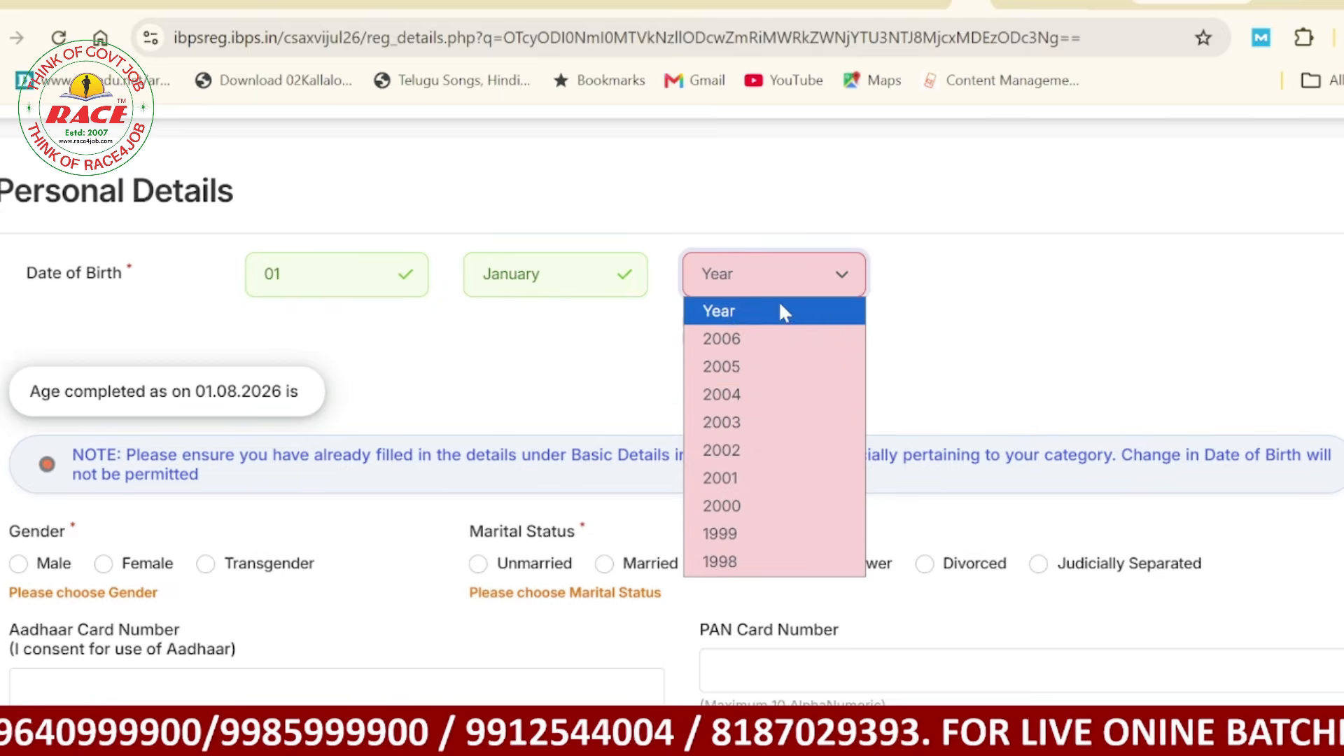
click(753, 394)
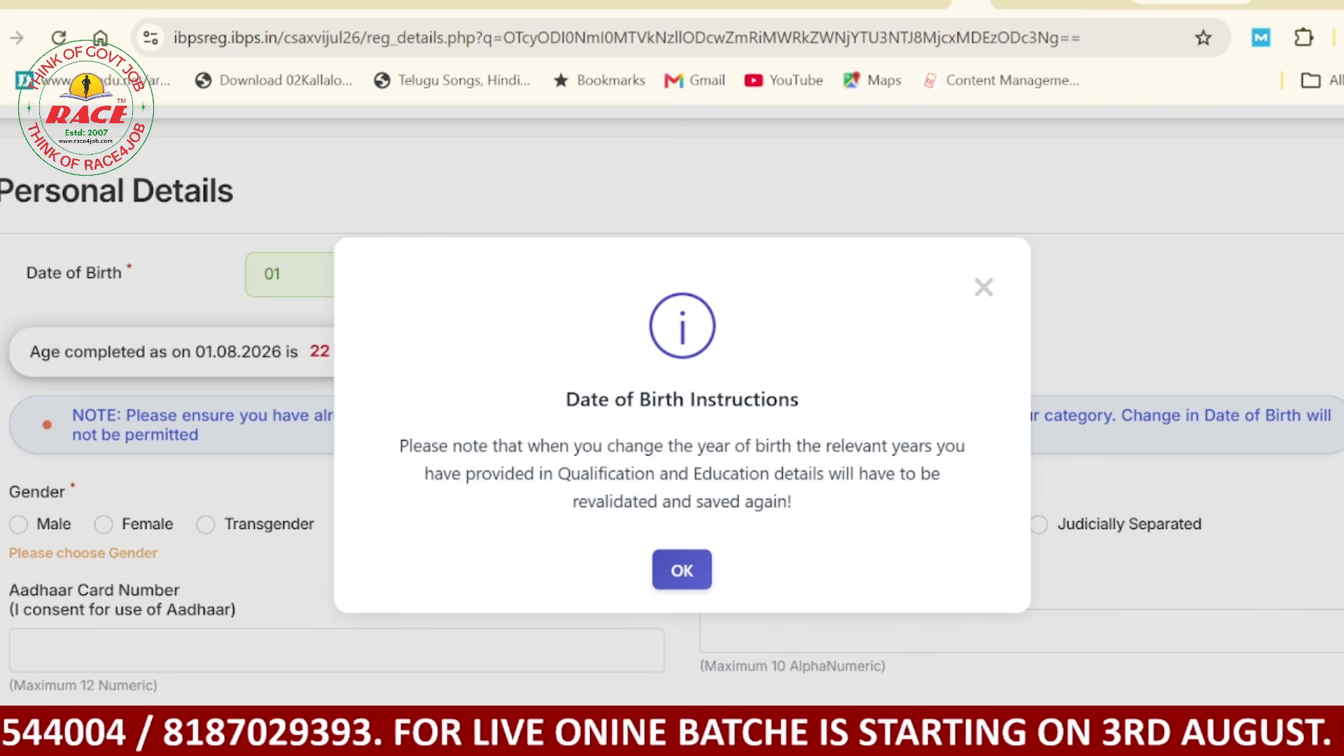
click(682, 570)
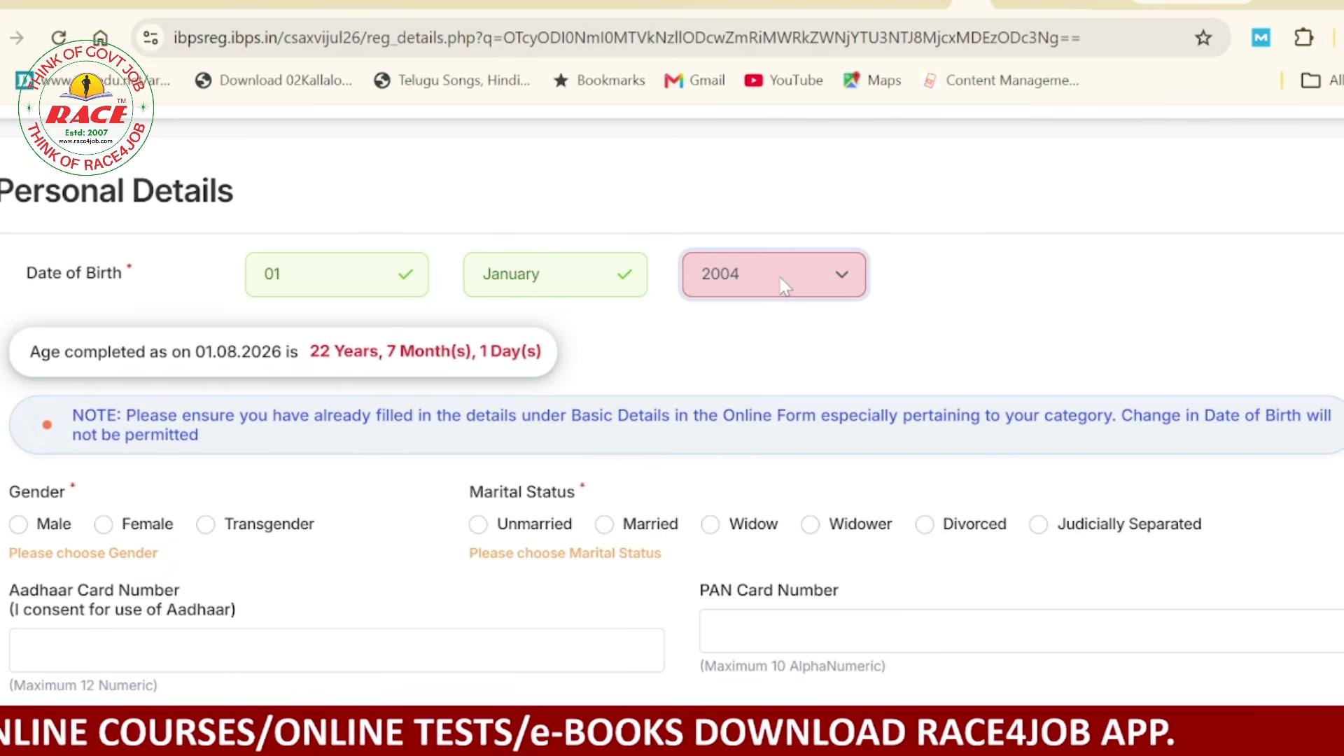
Select Male as gender and Unmarried as marital status.
scroll(782, 294, down, 2)
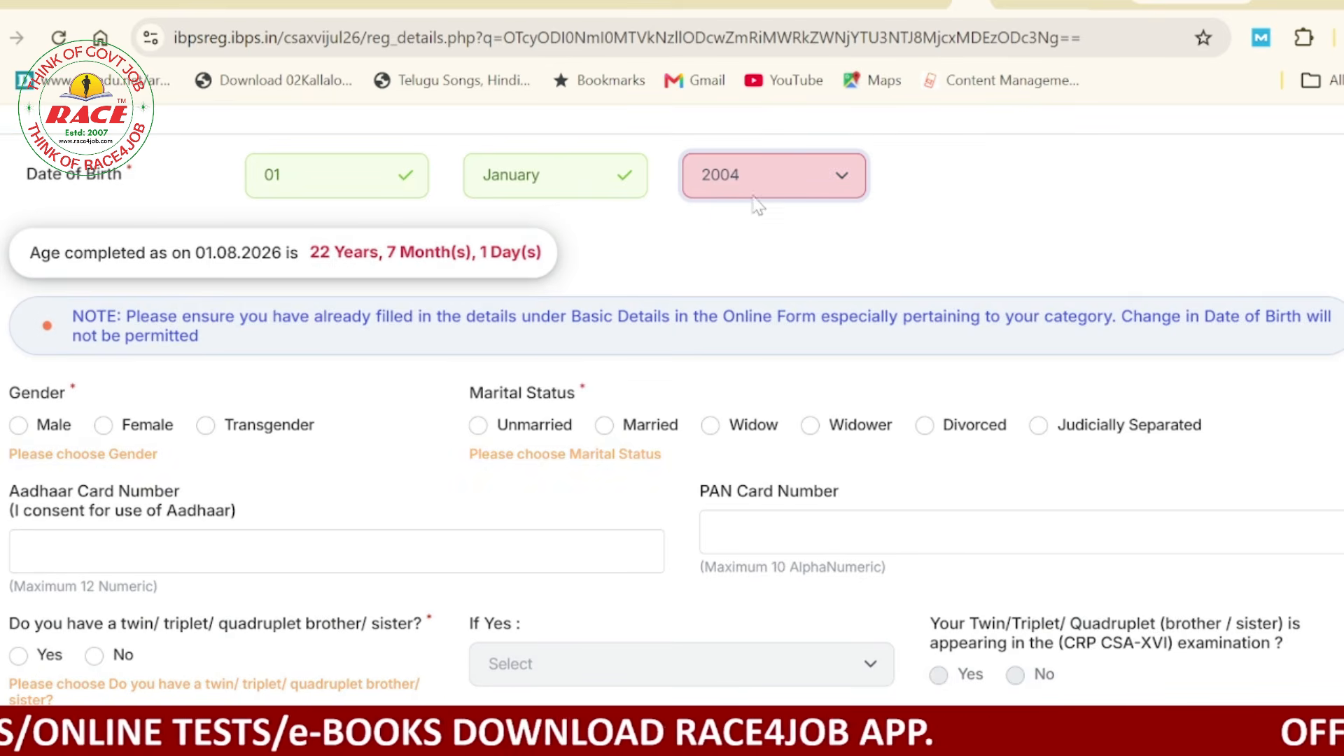
scroll(309, 423, down, 2)
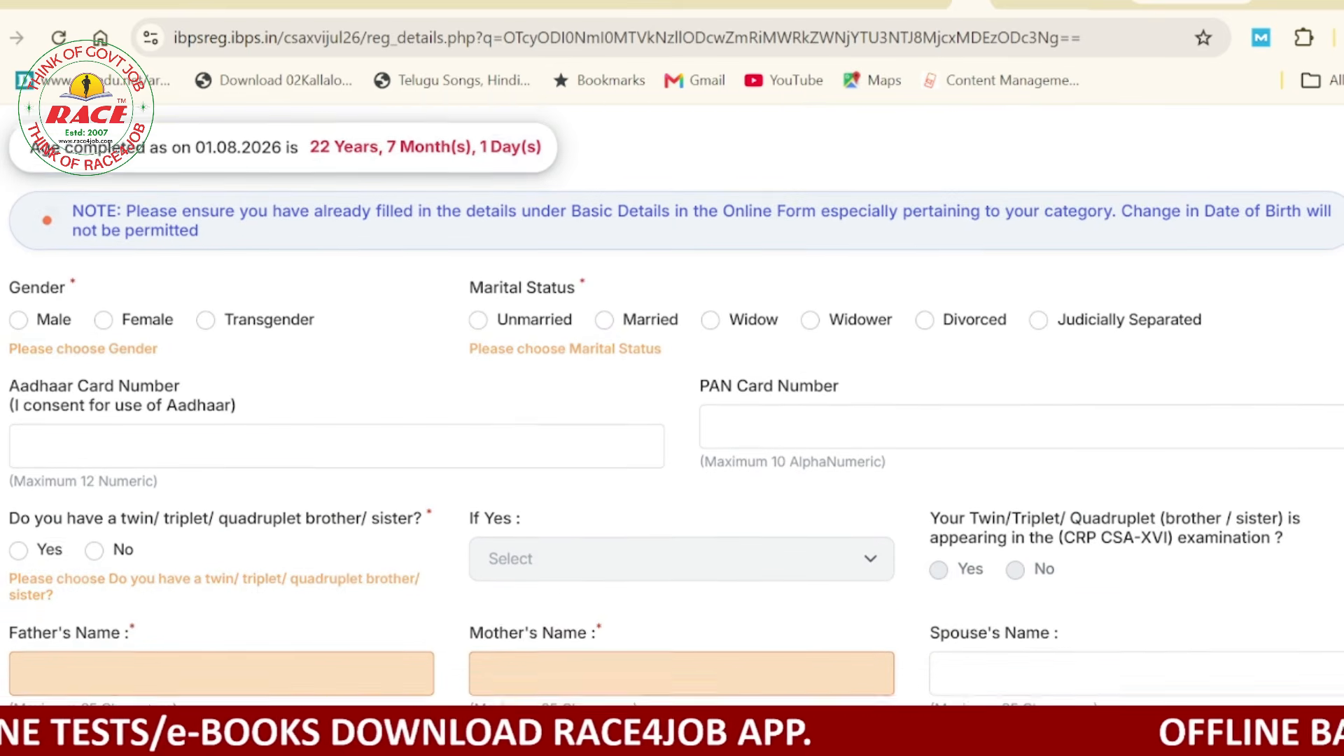
click(19, 302)
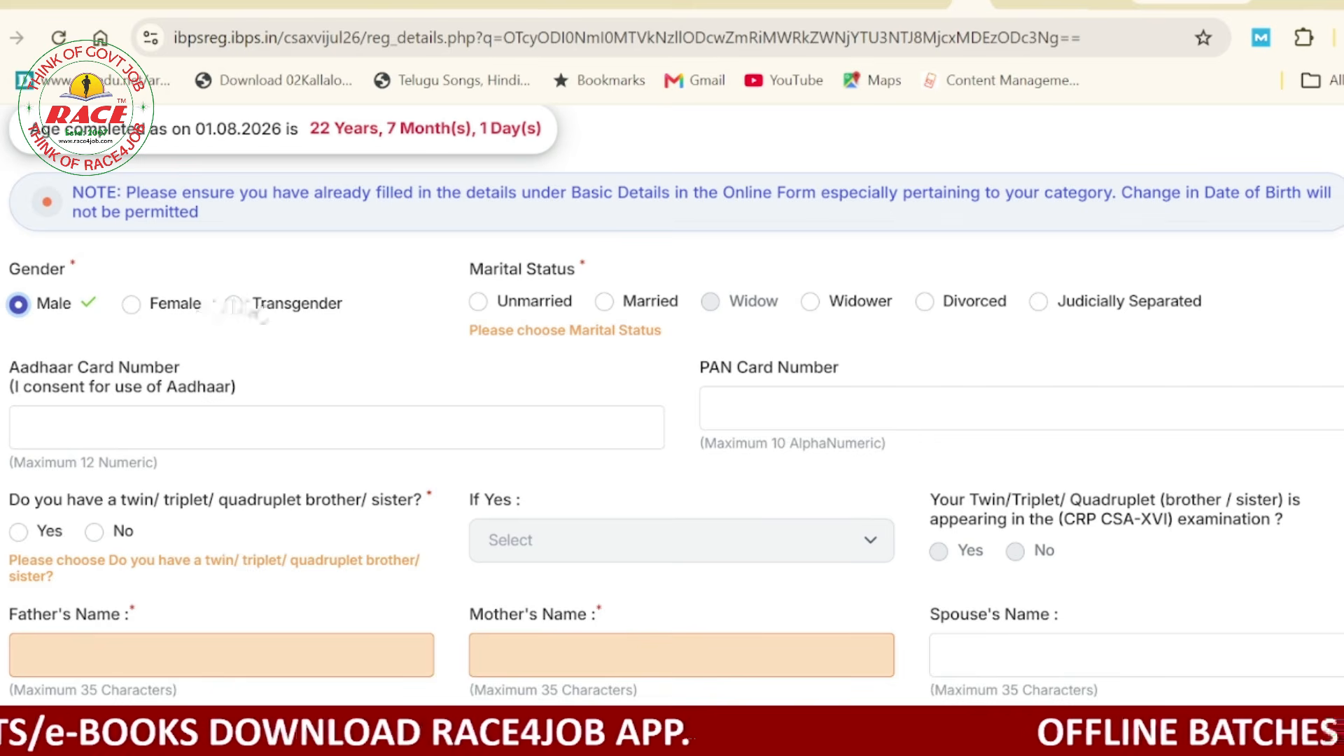
click(478, 301)
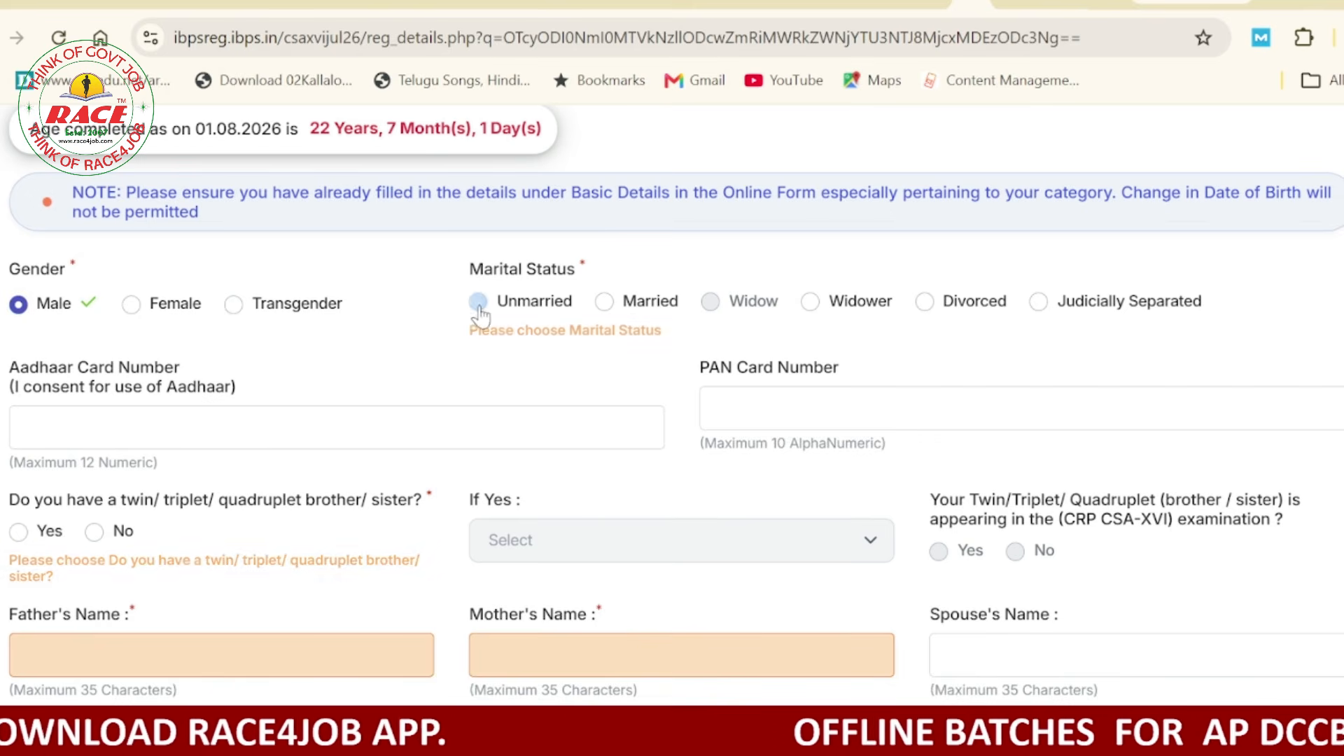
scroll(438, 414, down, 1)
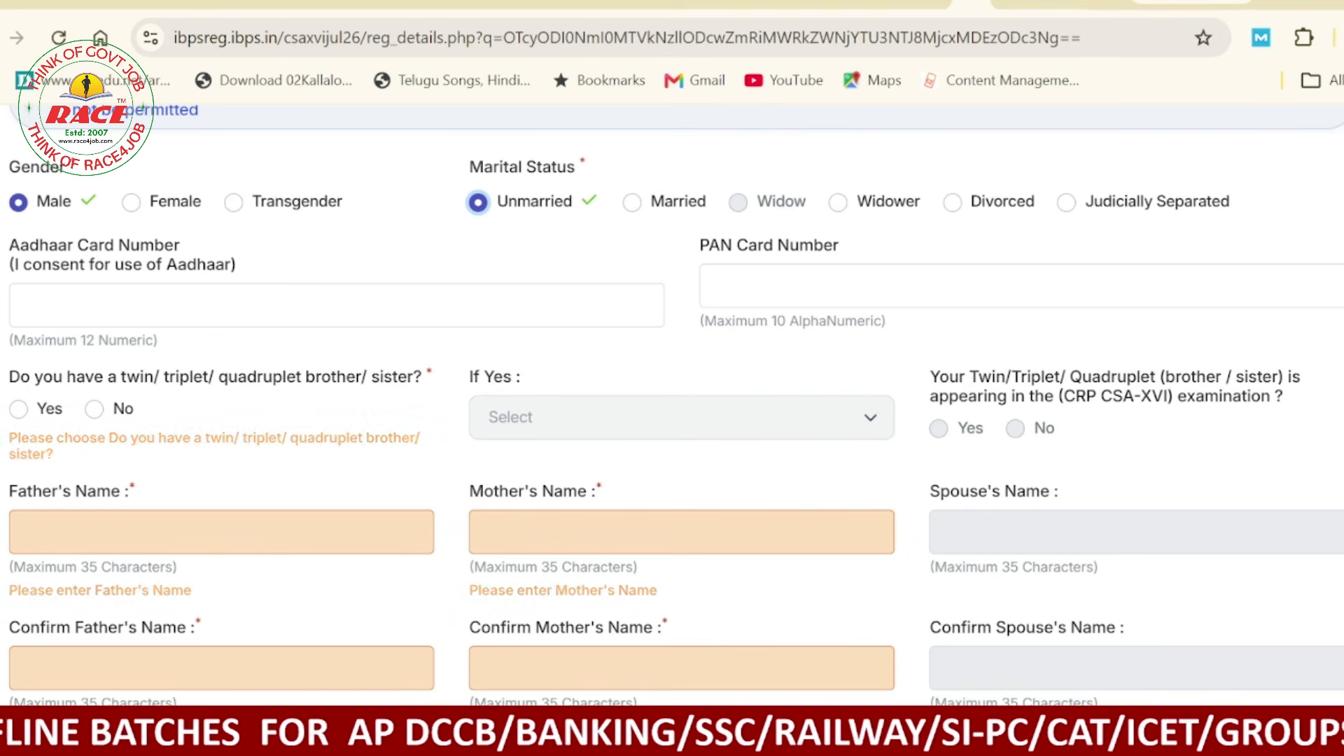
scroll(672, 385, down, 1)
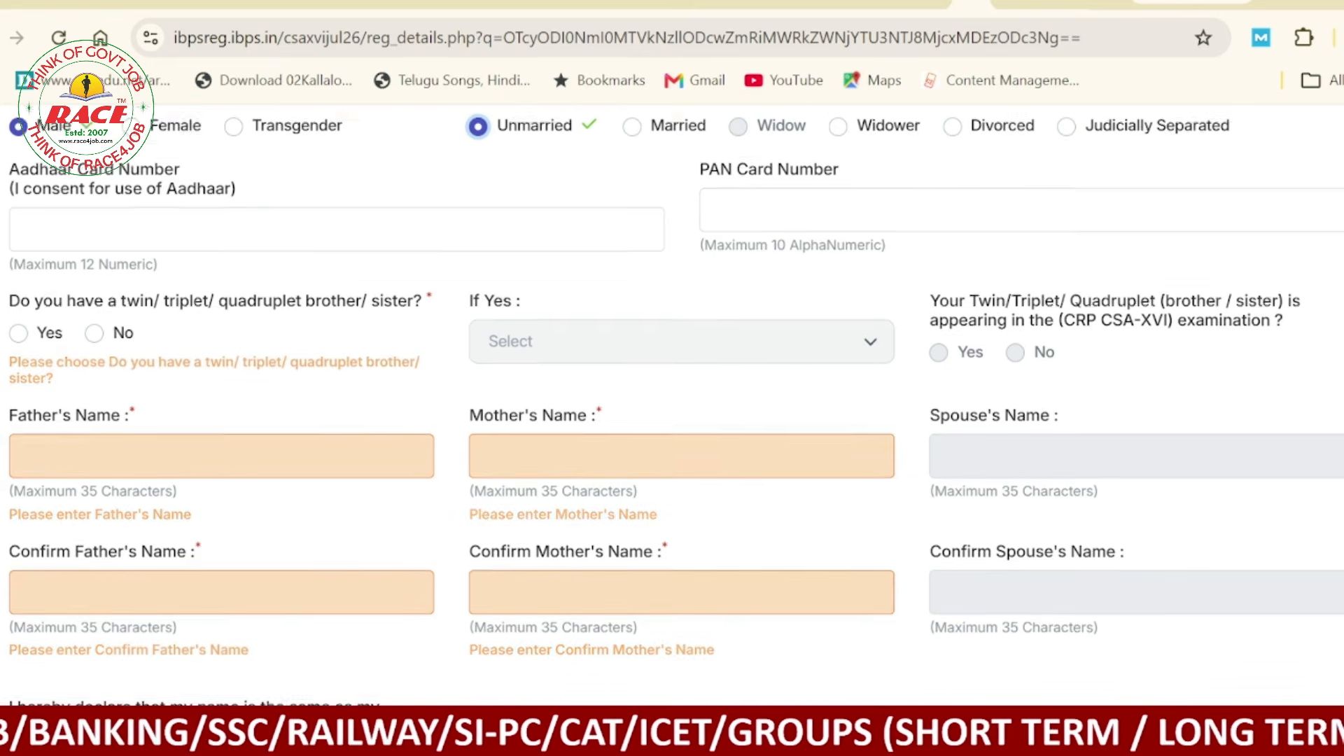
scroll(183, 299, down, 1)
scroll(184, 299, down, 1)
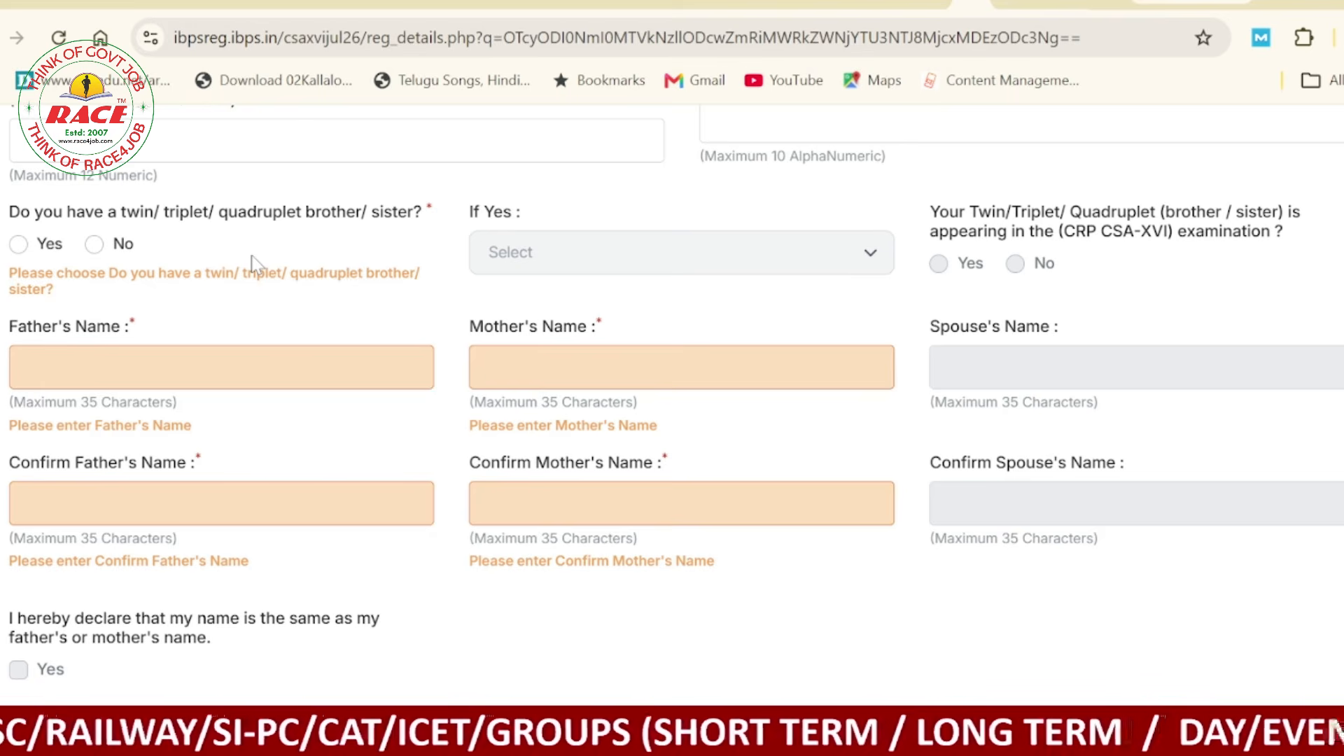
Answer No to the twin/triplet/quadruplet sibling question after briefly trying Yes and its dropdown.
click(96, 245)
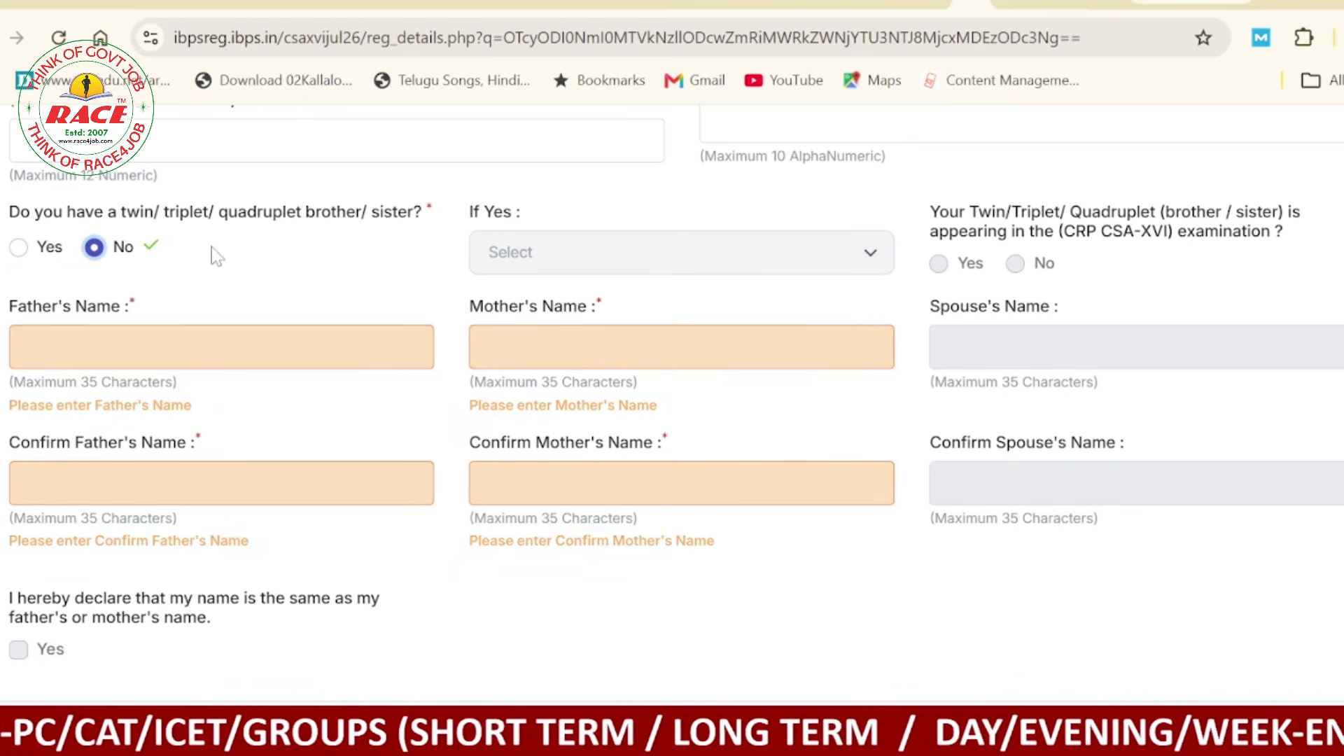
click(20, 247)
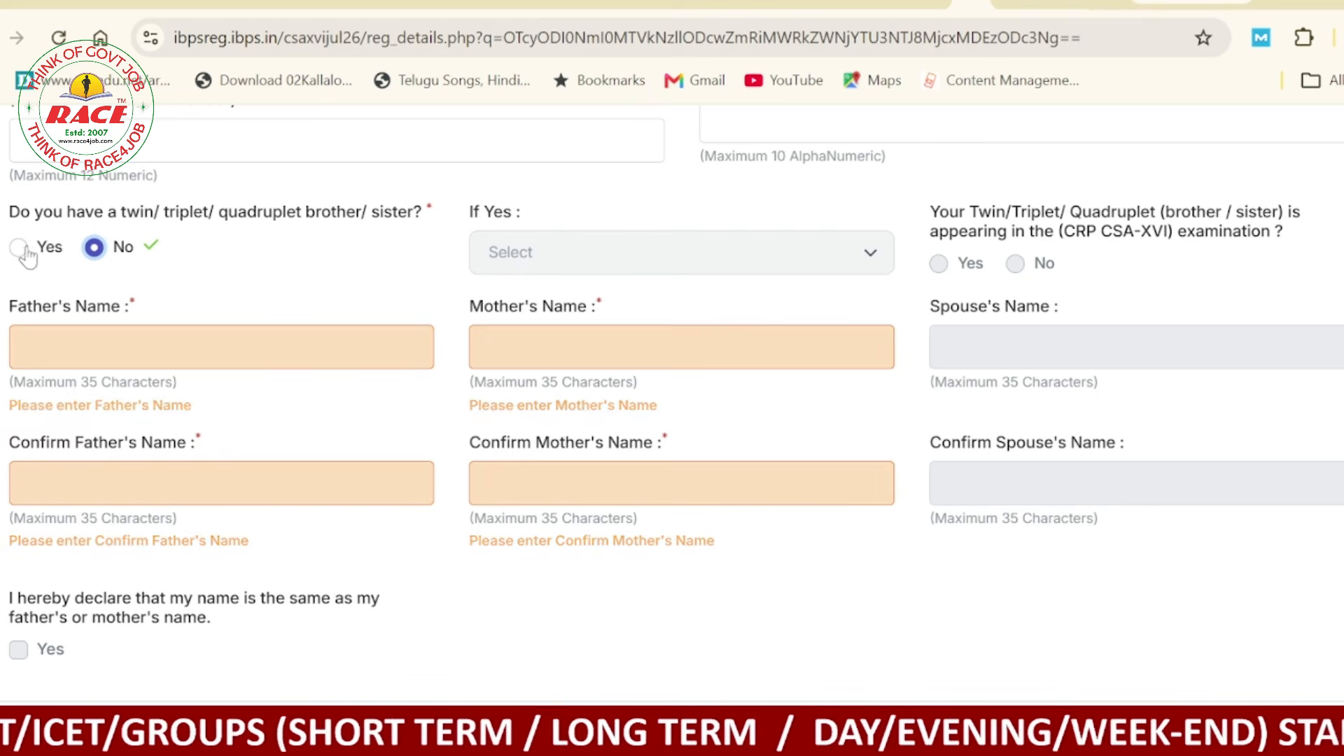
click(566, 260)
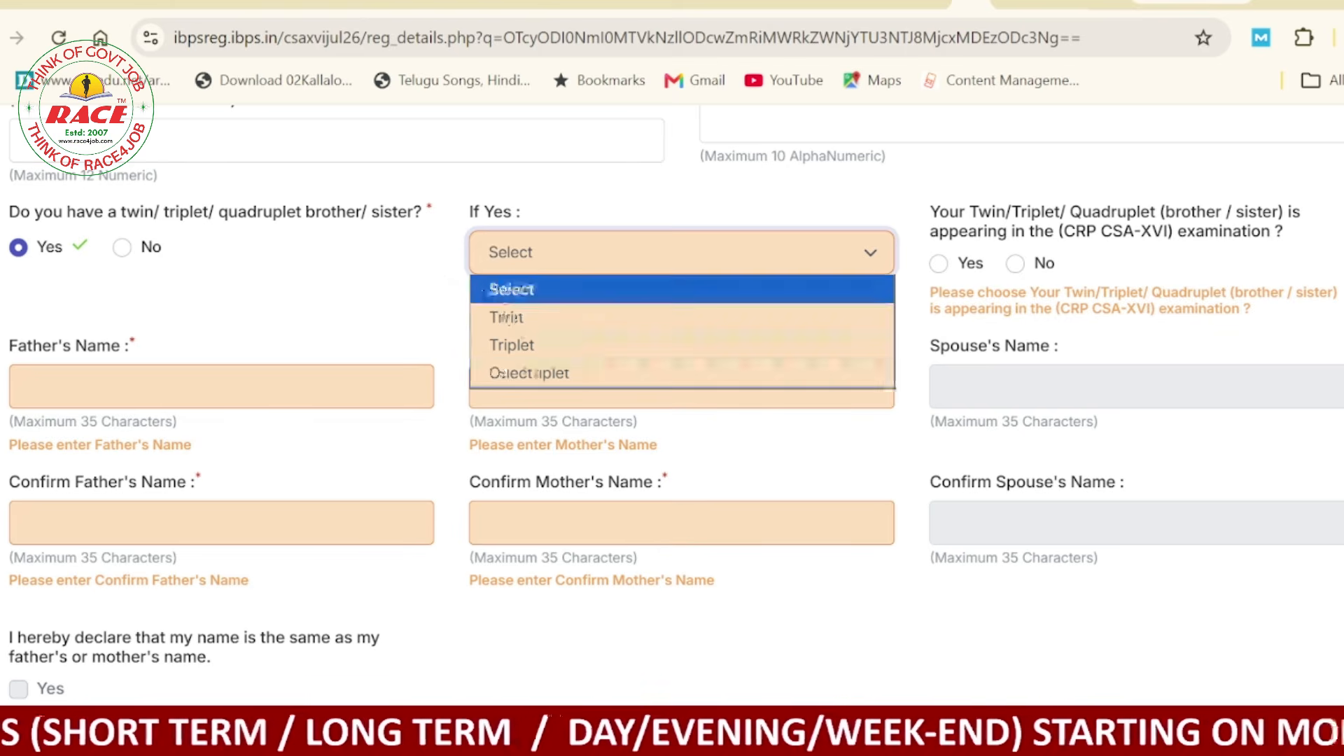
click(431, 270)
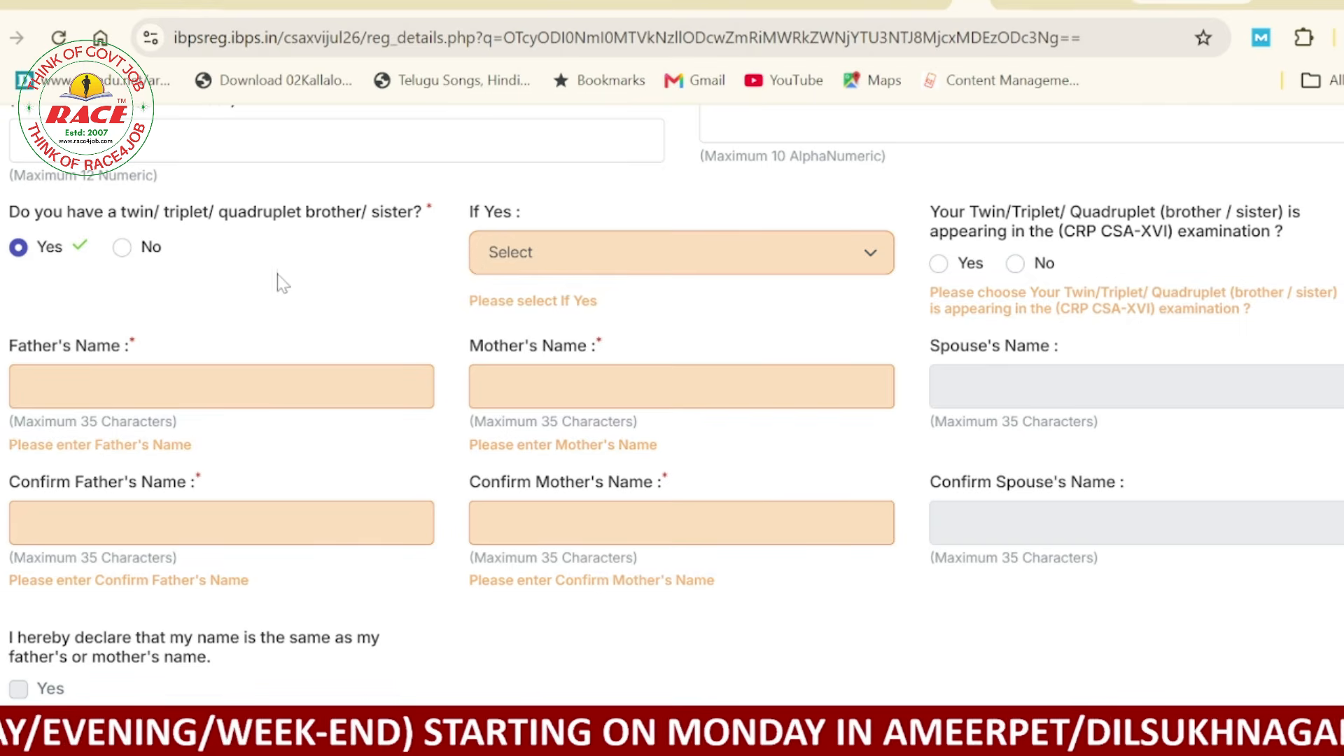
click(124, 256)
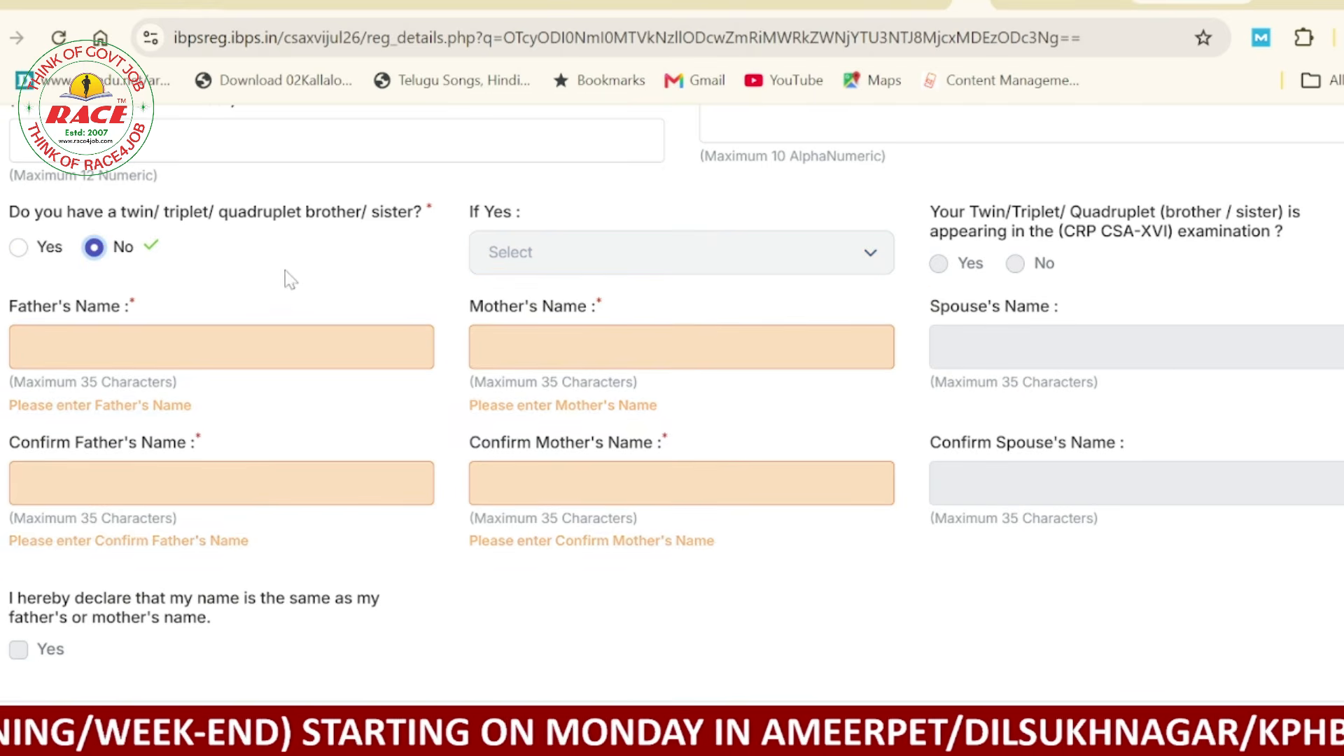
scroll(452, 280, down, 1)
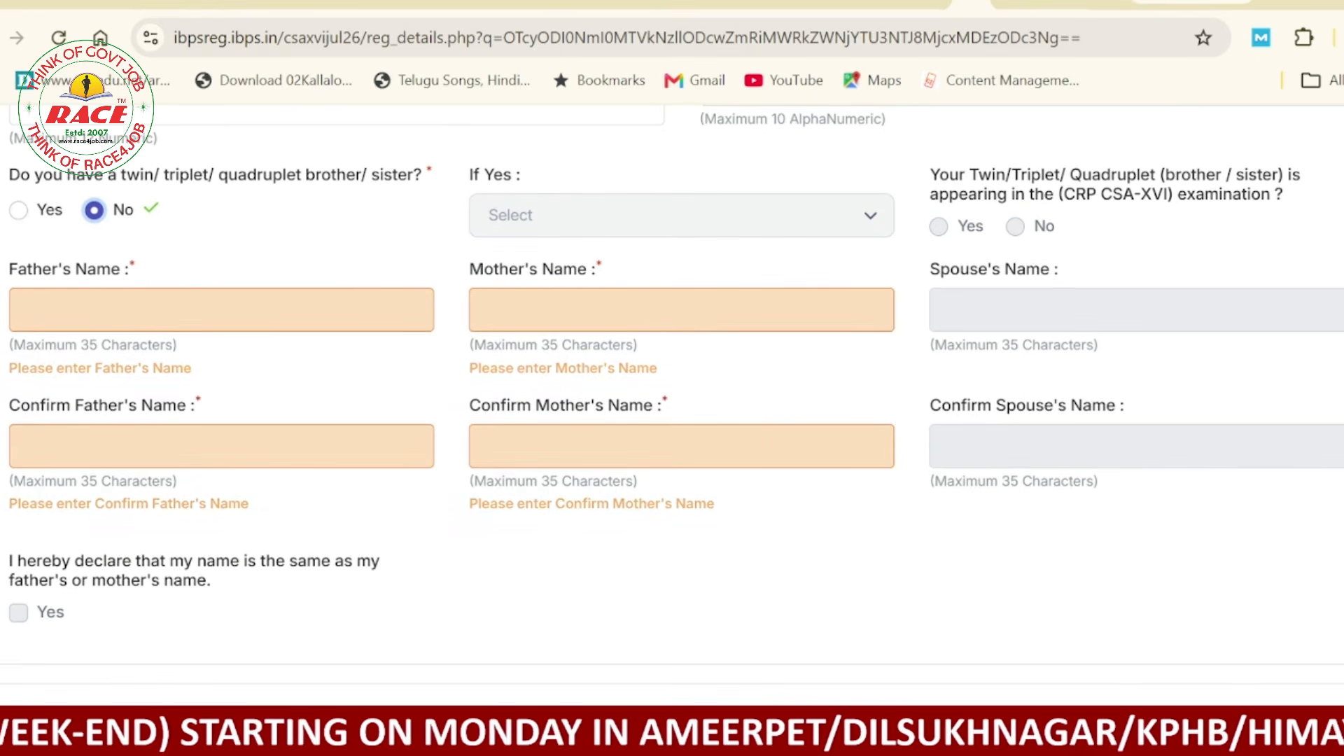
Enter the father's name and retype it in the confirmation field, fixing a typo.
click(221, 310)
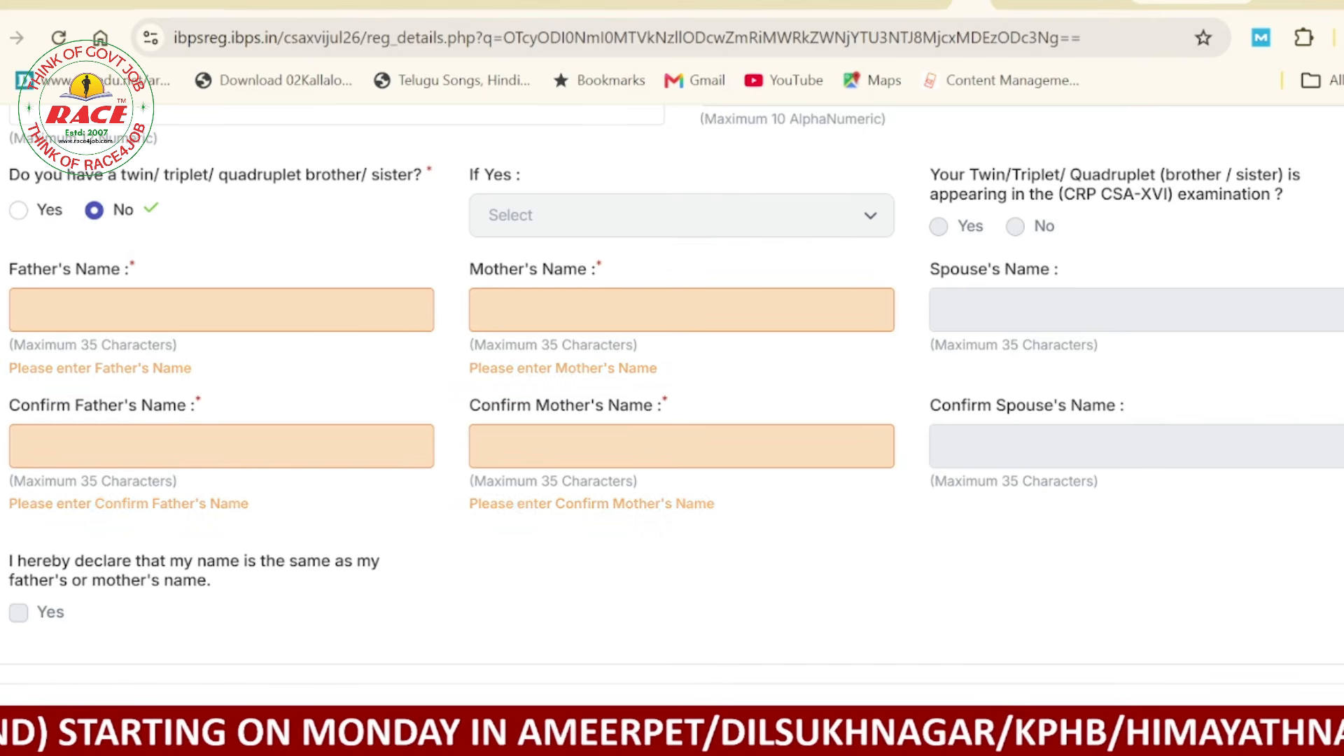
text(NARI)
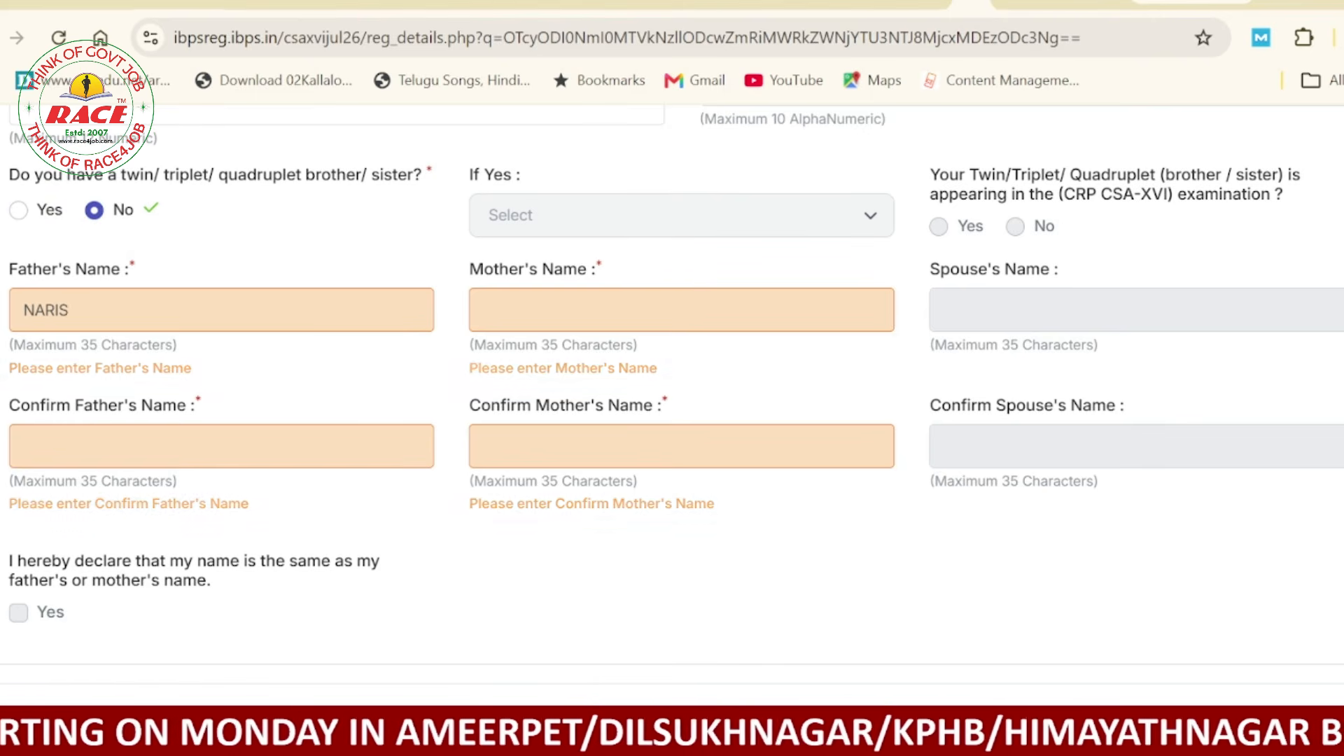
key(BackSpace)
text(SIM)
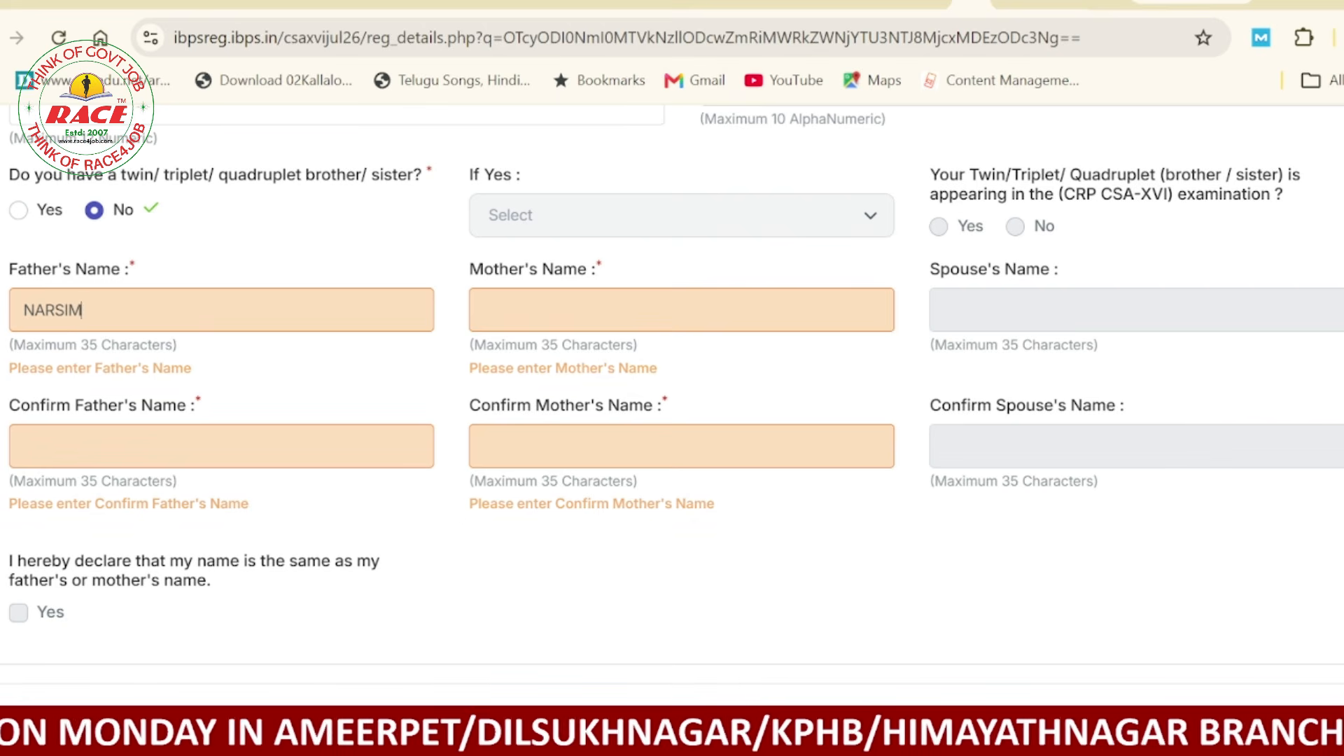
text(HARAO)
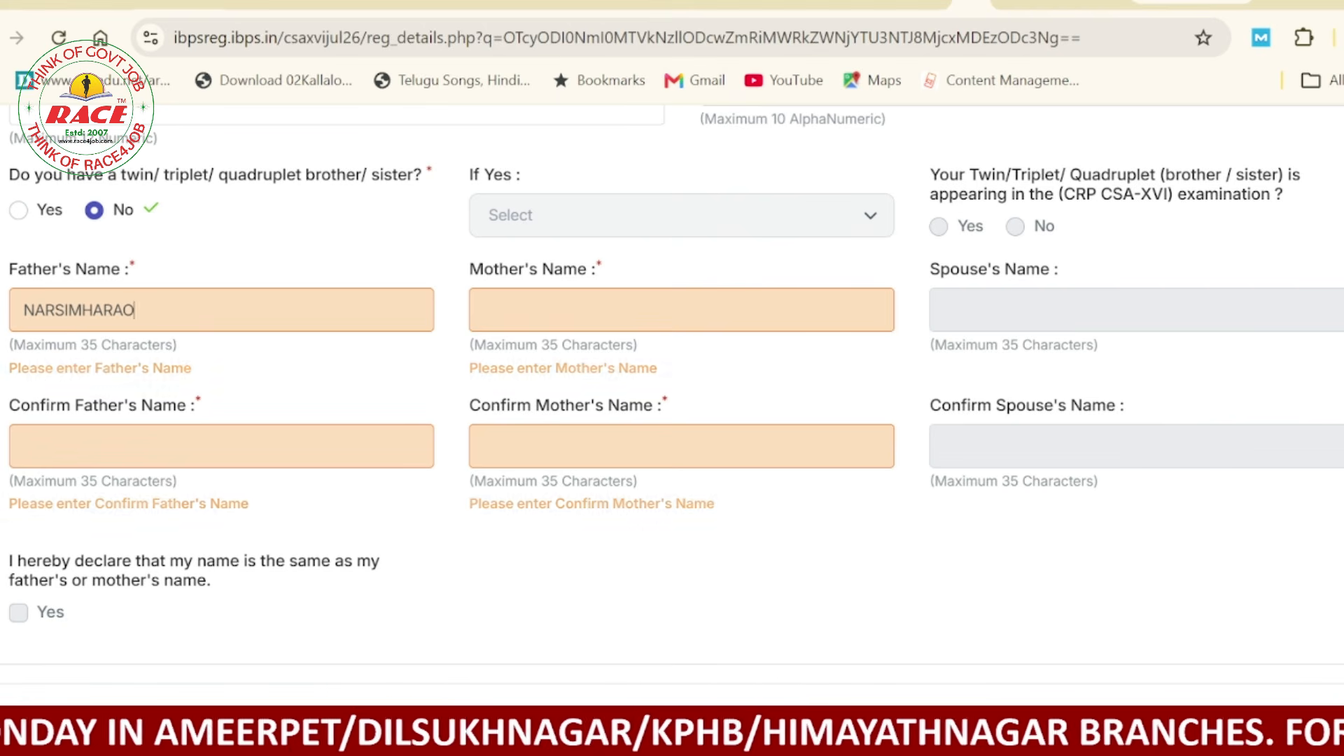
click(484, 310)
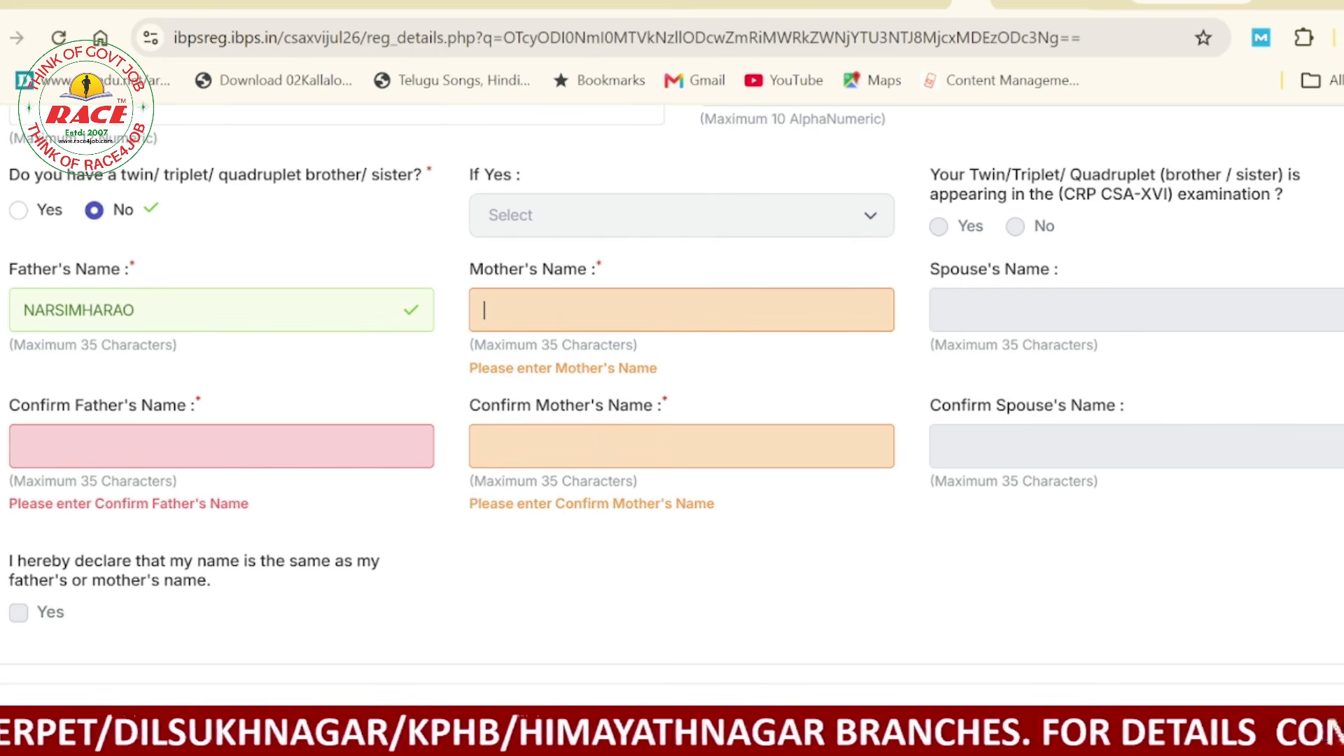
text(NARSI)
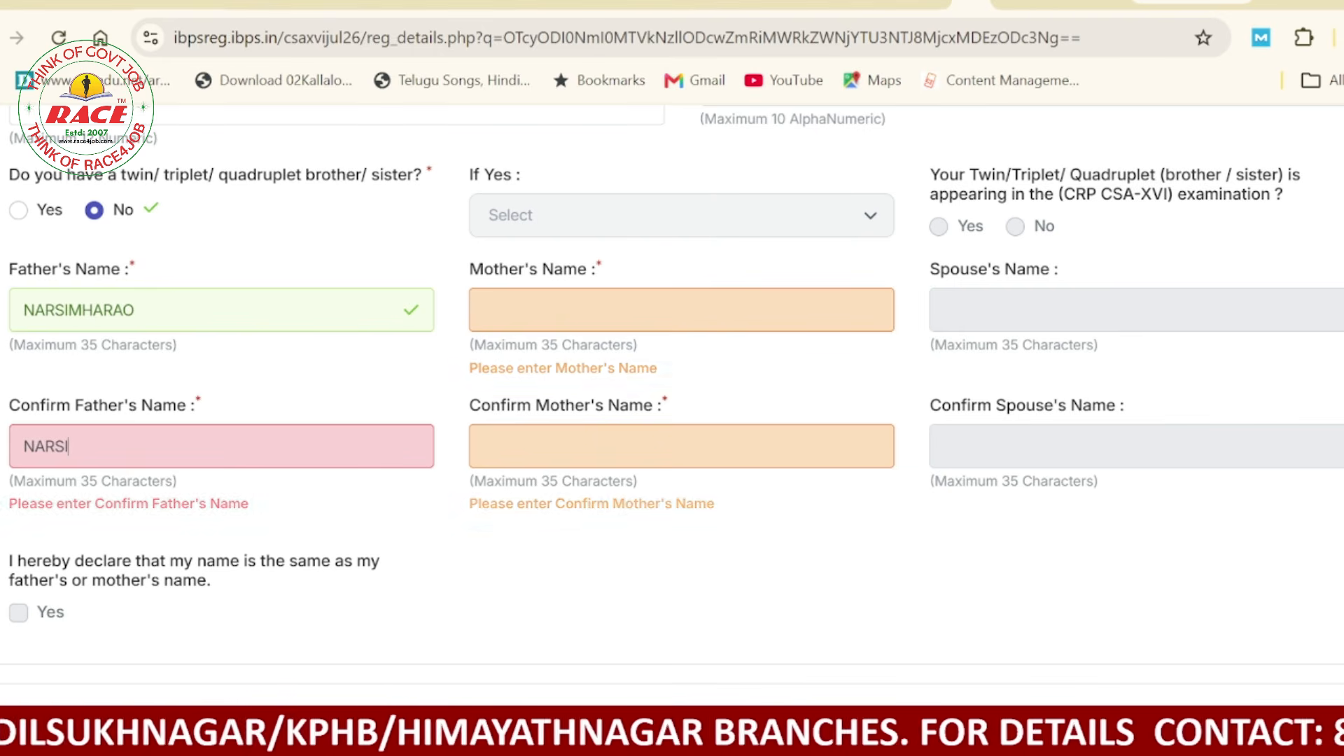
text(MHARAO)
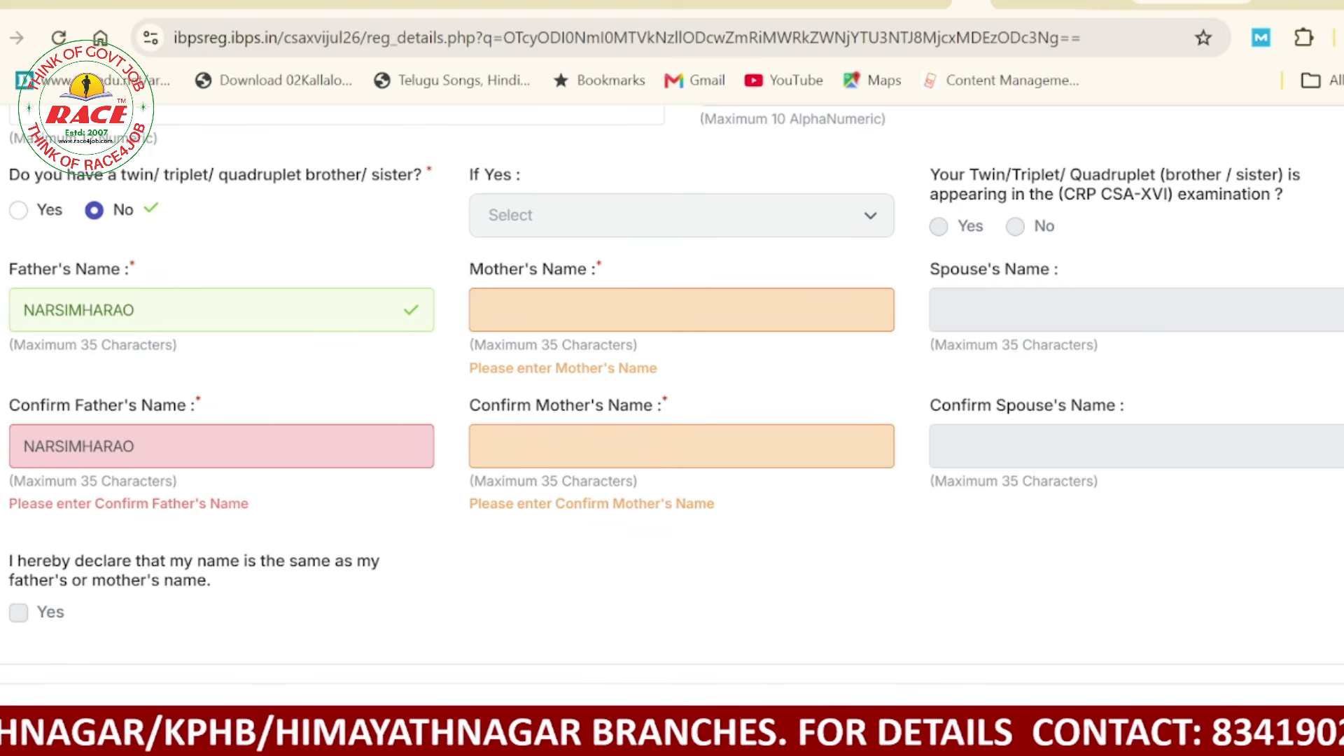
Enter the mother's name in Mother's Name and Confirm Mother's Name.
click(629, 329)
text(ANDALAMMA)
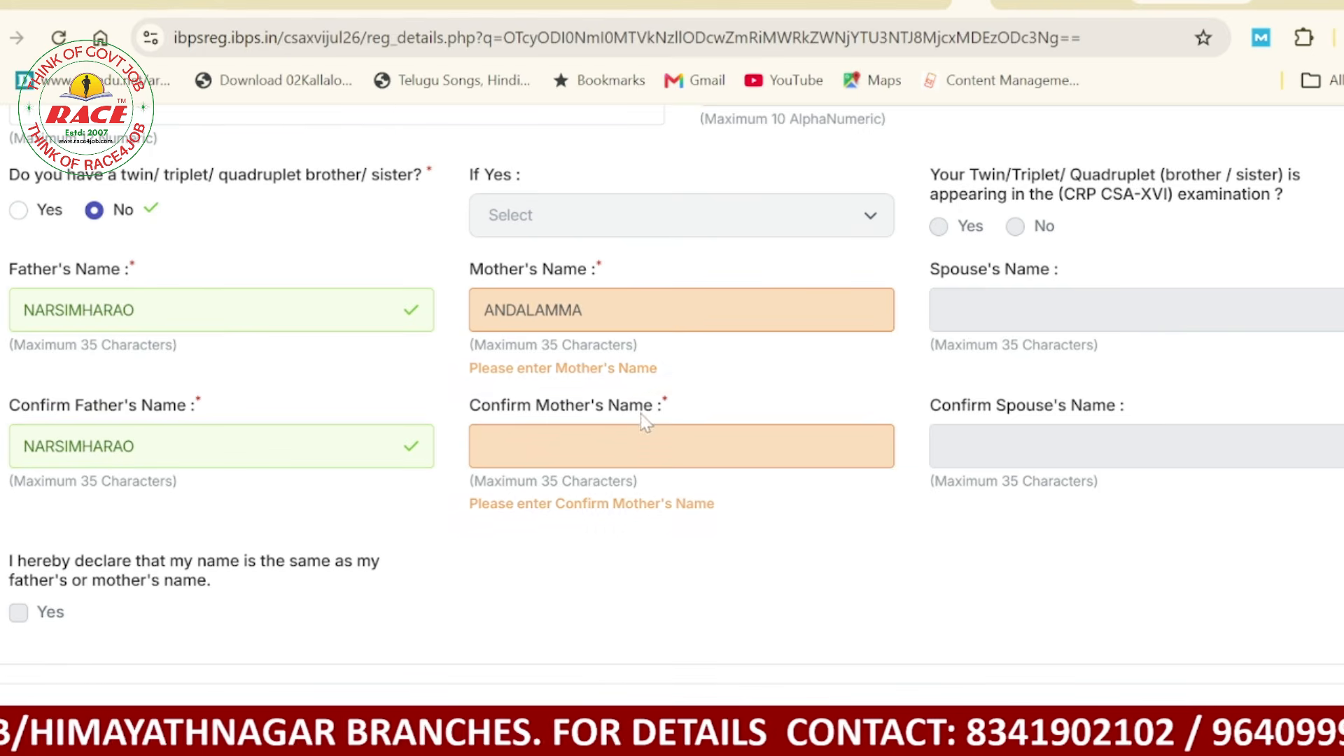
click(630, 445)
text(AND)
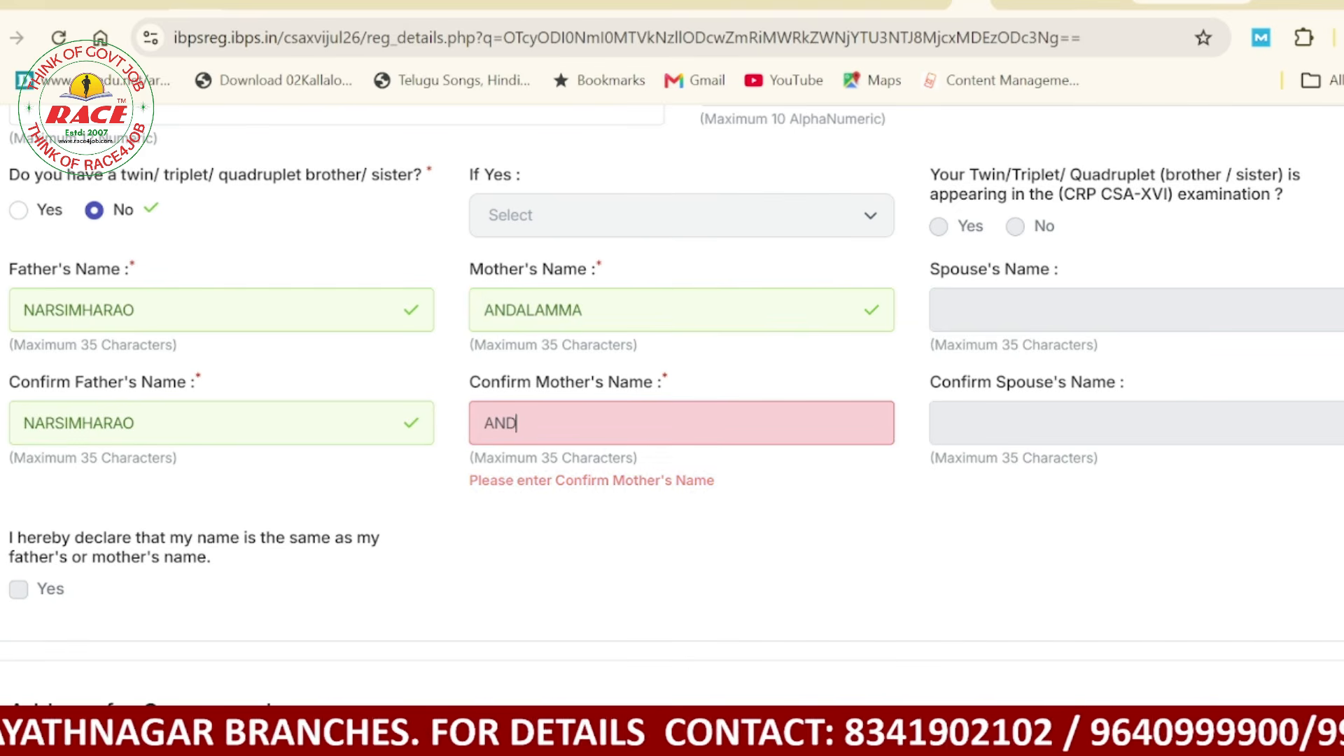
text(ALAMMA)
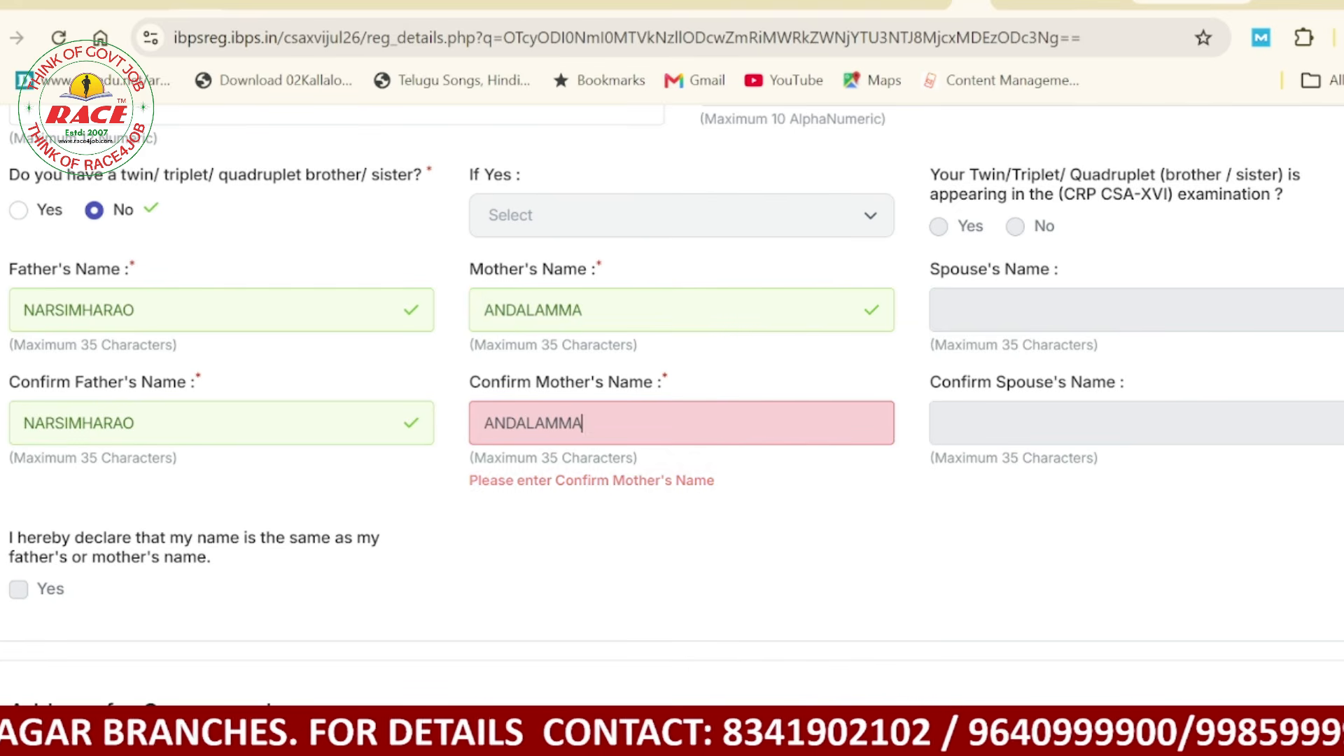
click(776, 493)
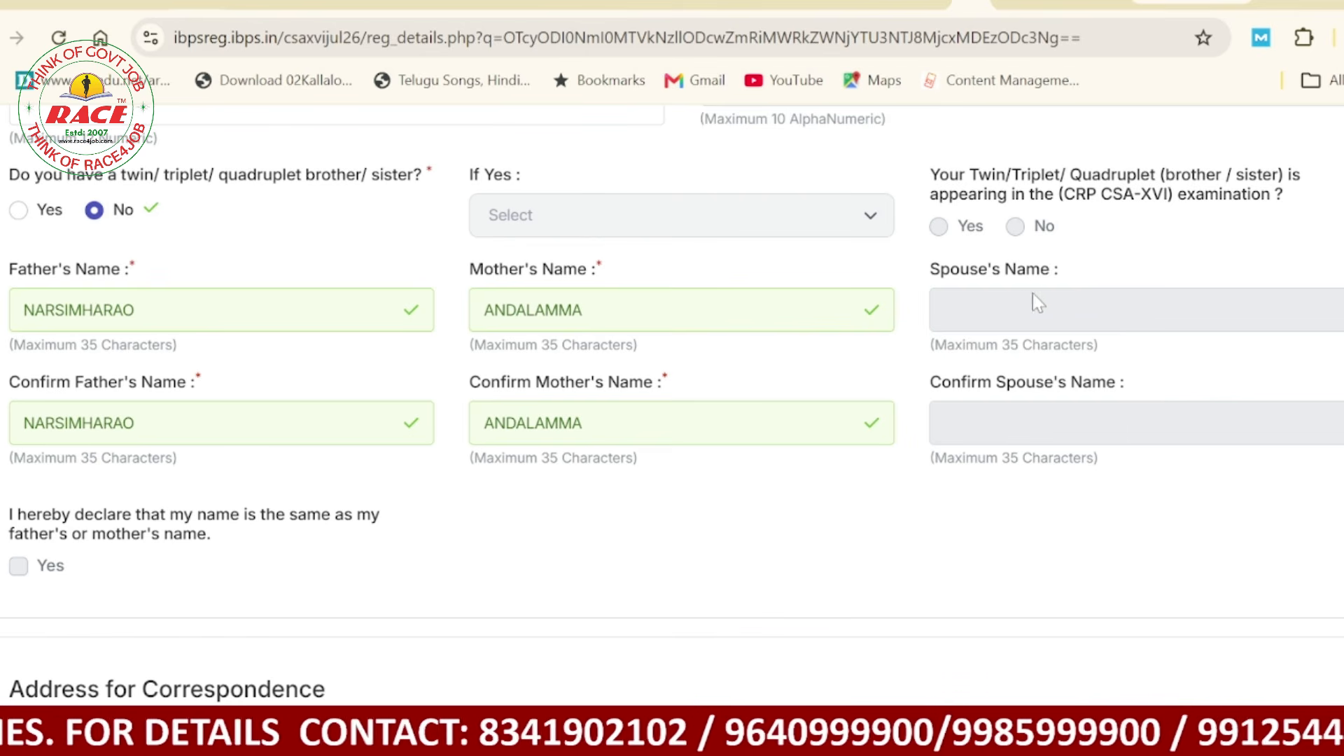
Type the street details of the correspondence address into Address 1, 2 and 3.
scroll(400, 321, down, 3)
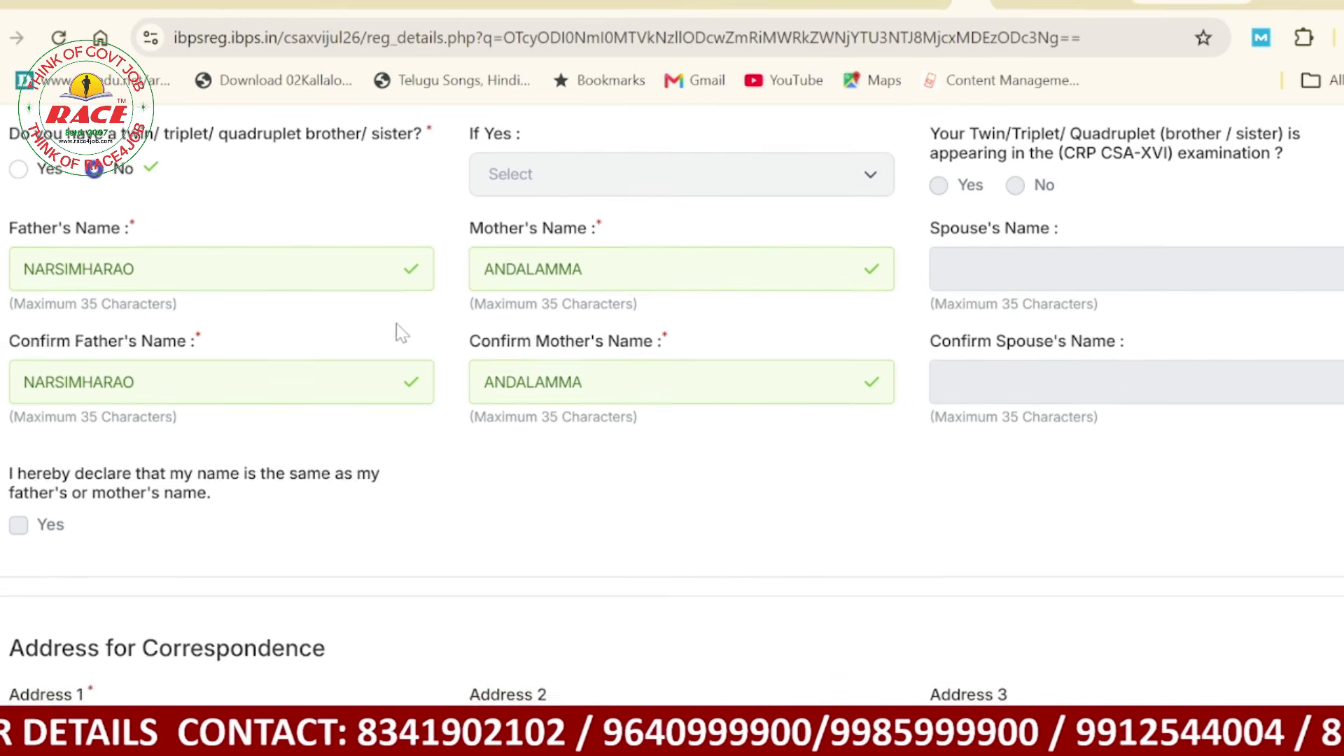
scroll(68, 420, down, 1)
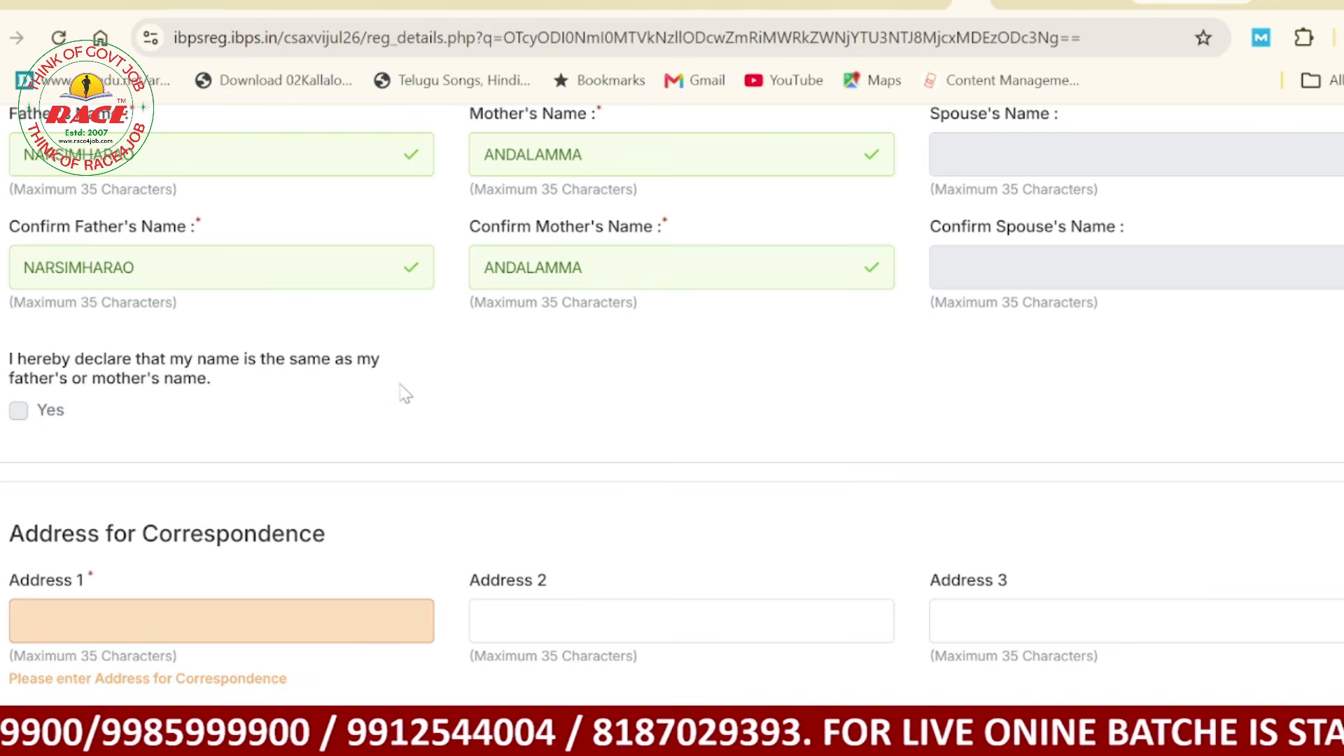
scroll(399, 390, down, 5)
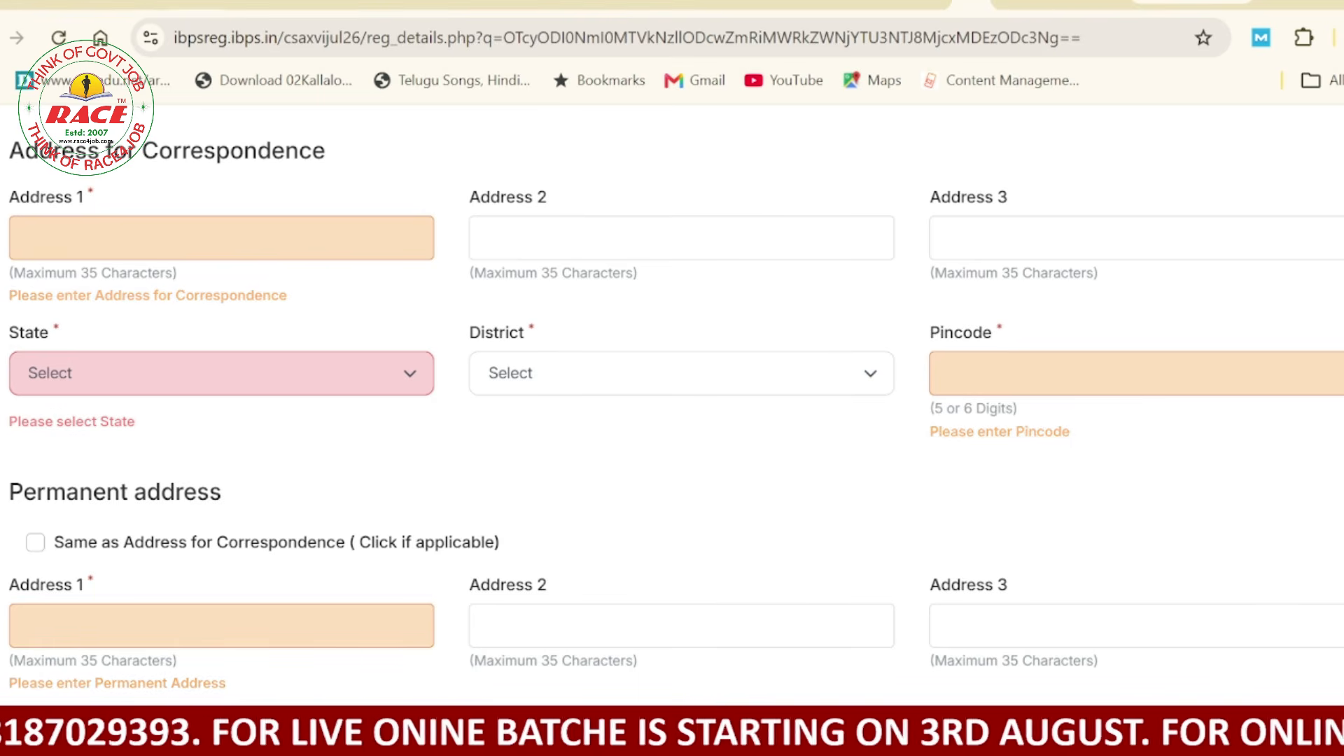
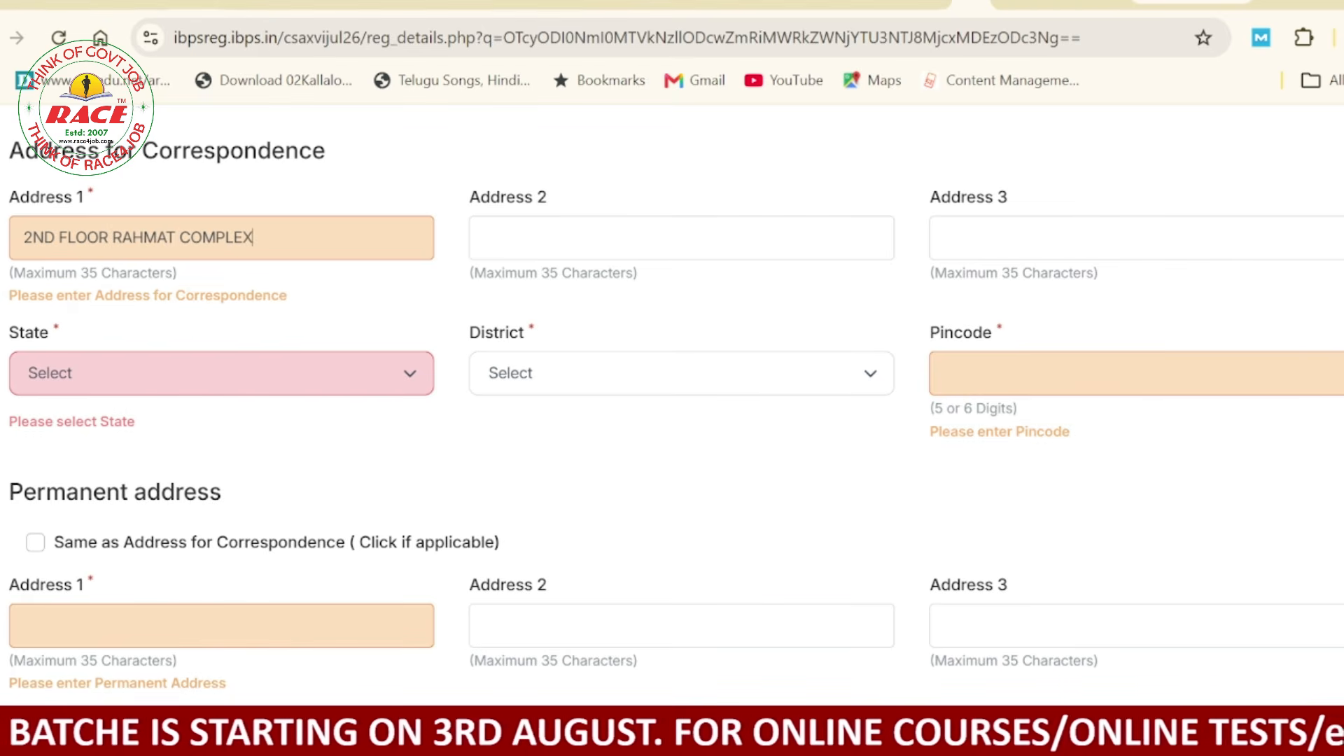
click(504, 238)
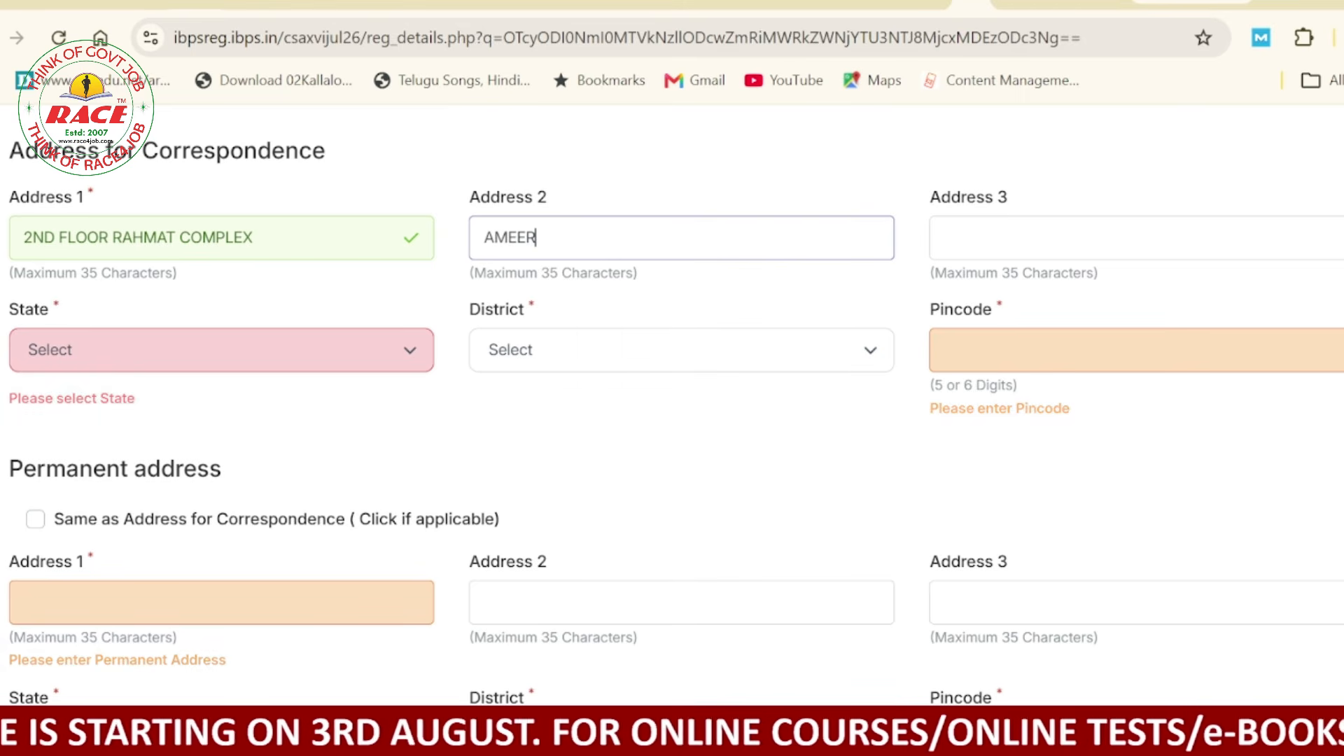
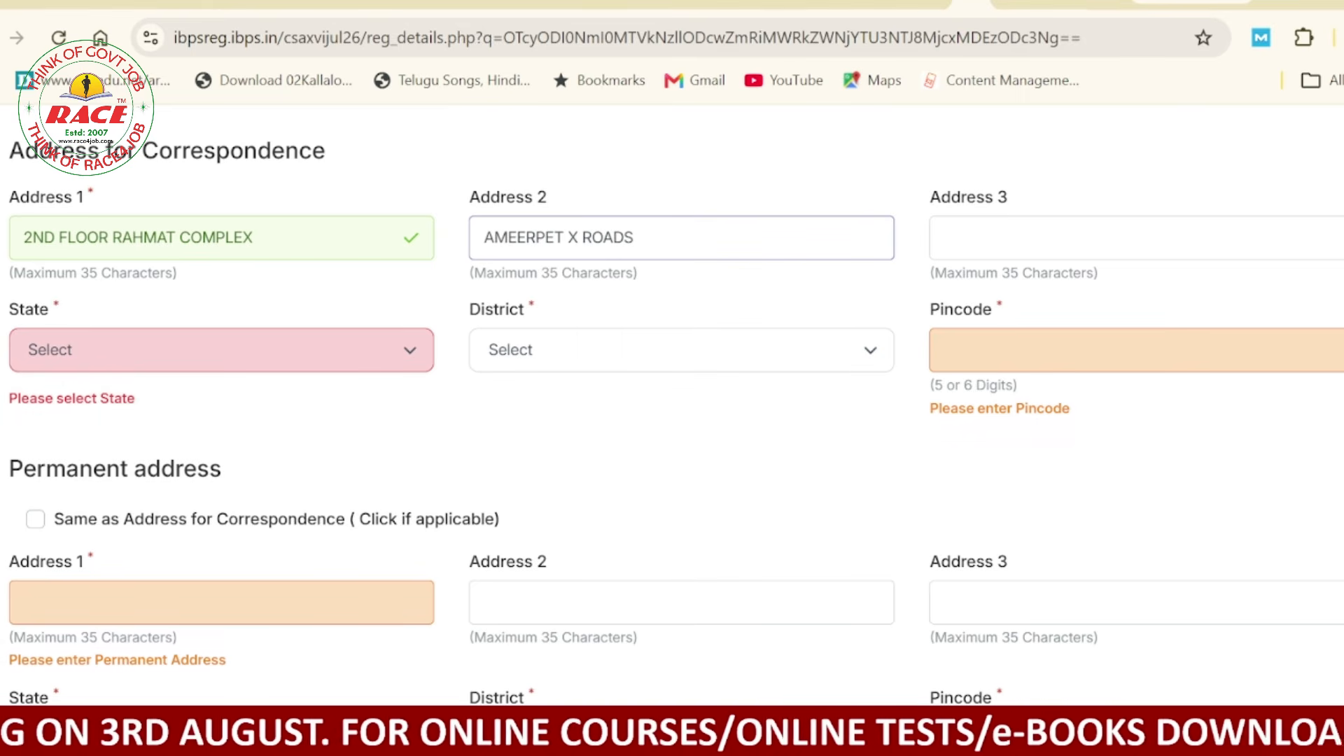
key(Tab)
text(AMEERPET)
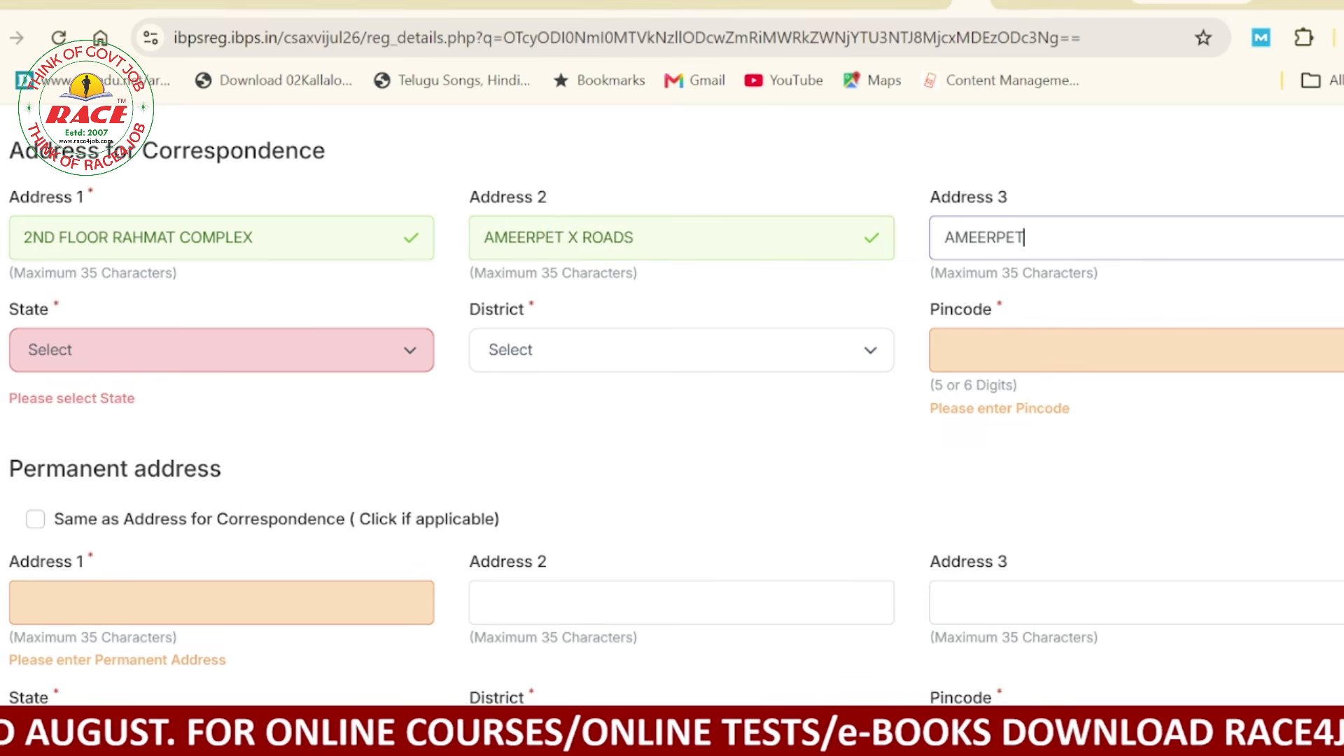
Set the correspondence state to TELANGANA, district to Hyderabad, and enter the pincode.
click(856, 282)
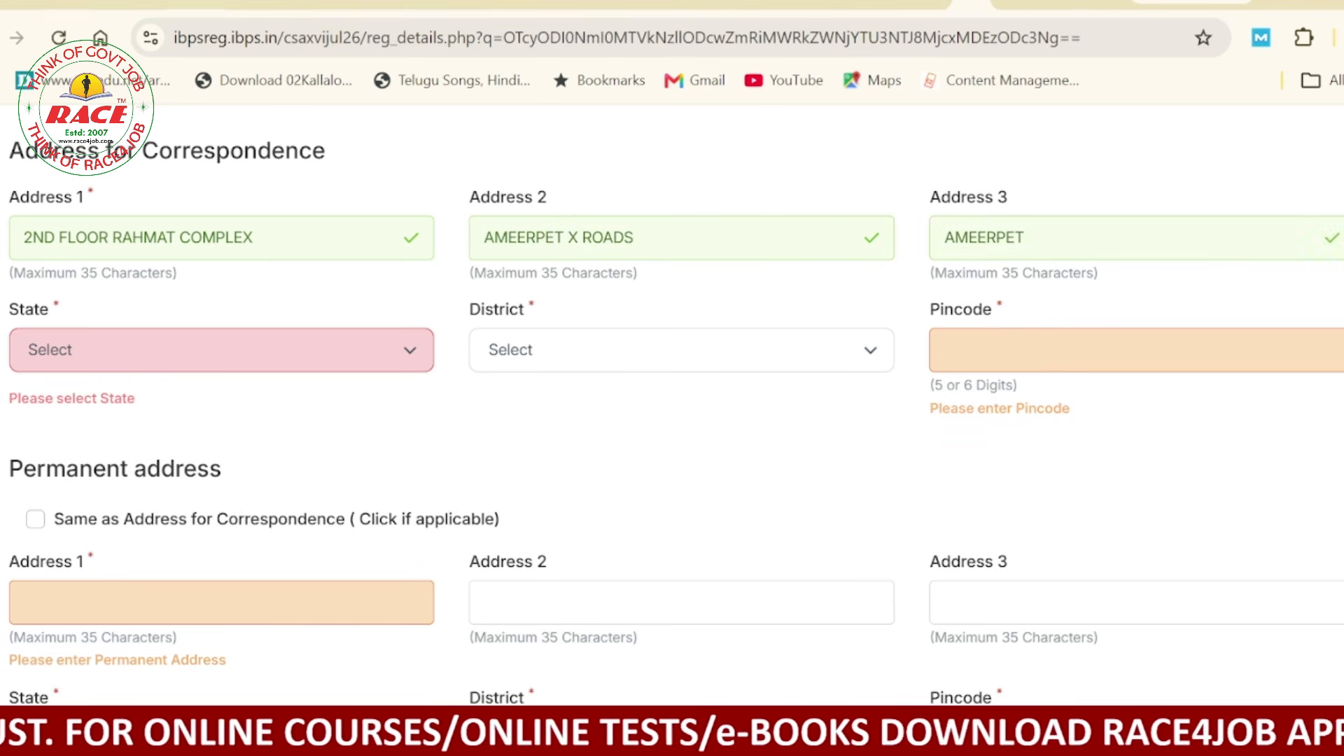
click(238, 361)
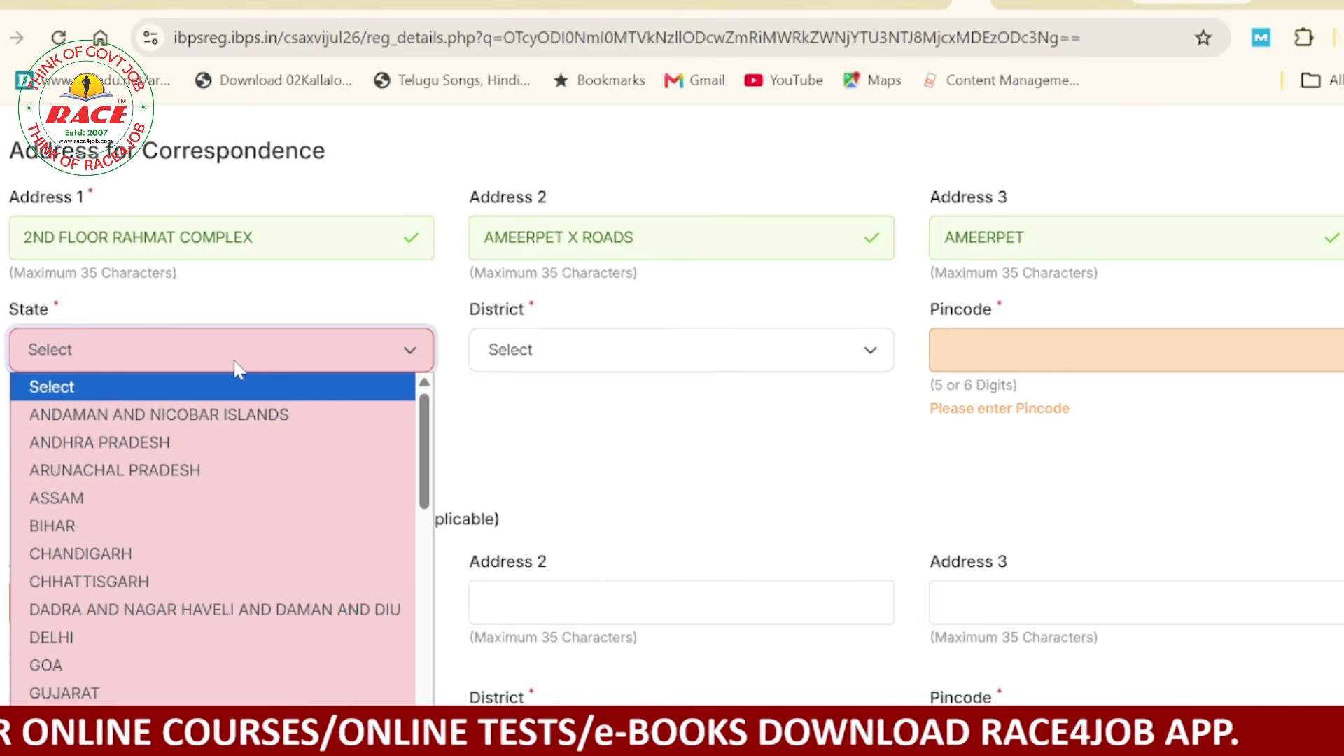
key(t)
key(t)
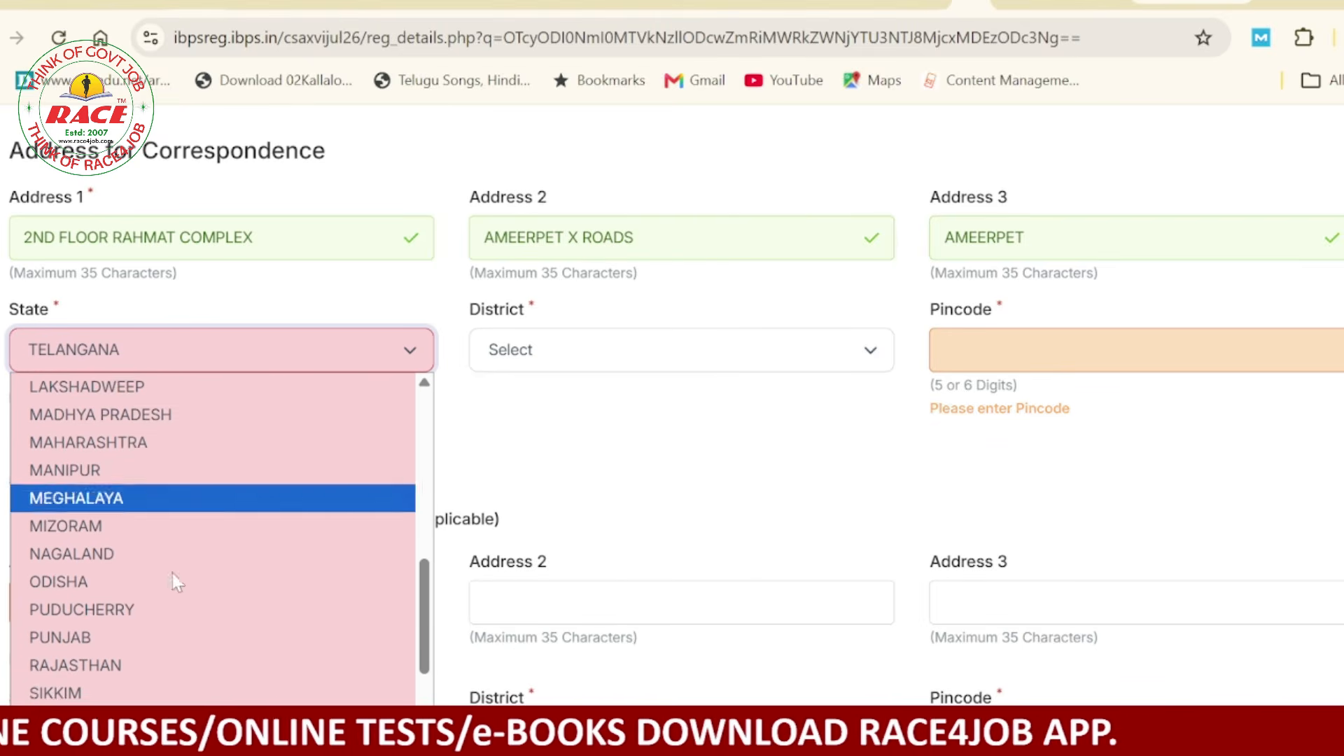
scroll(168, 700, down, 2)
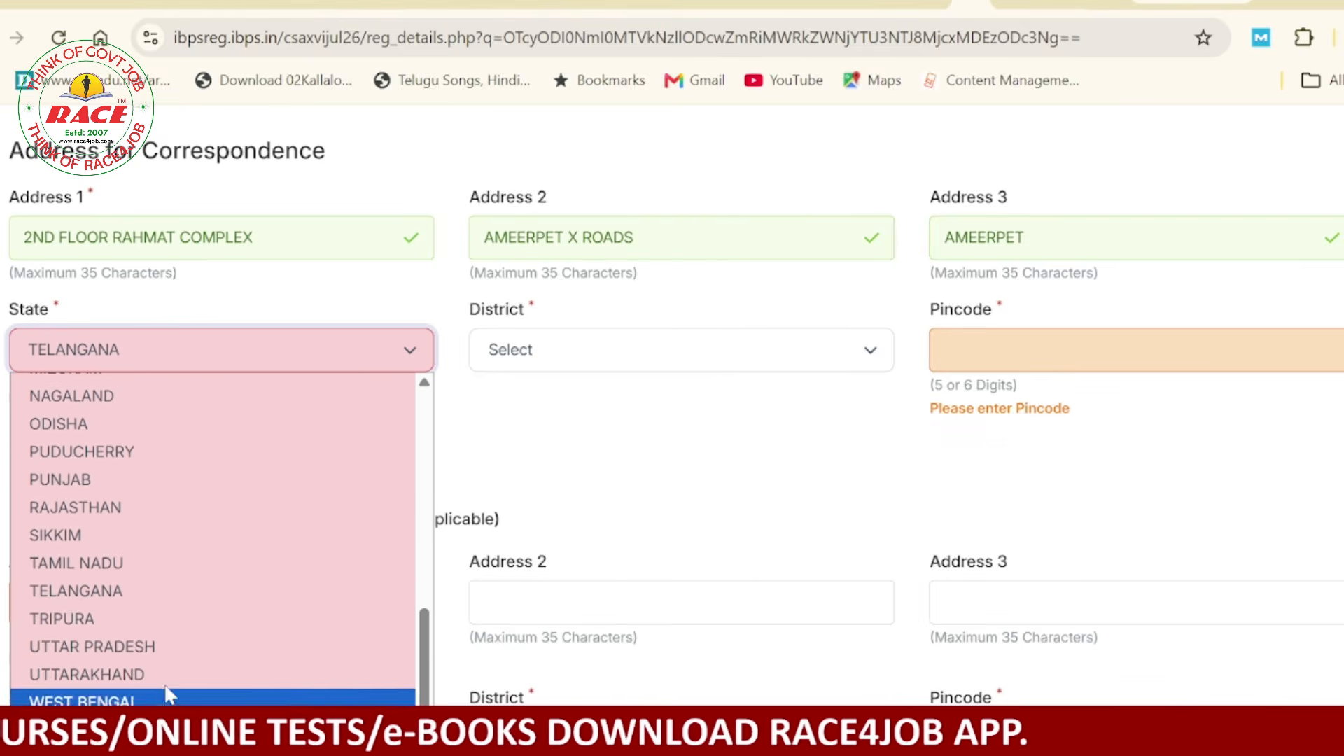
click(144, 593)
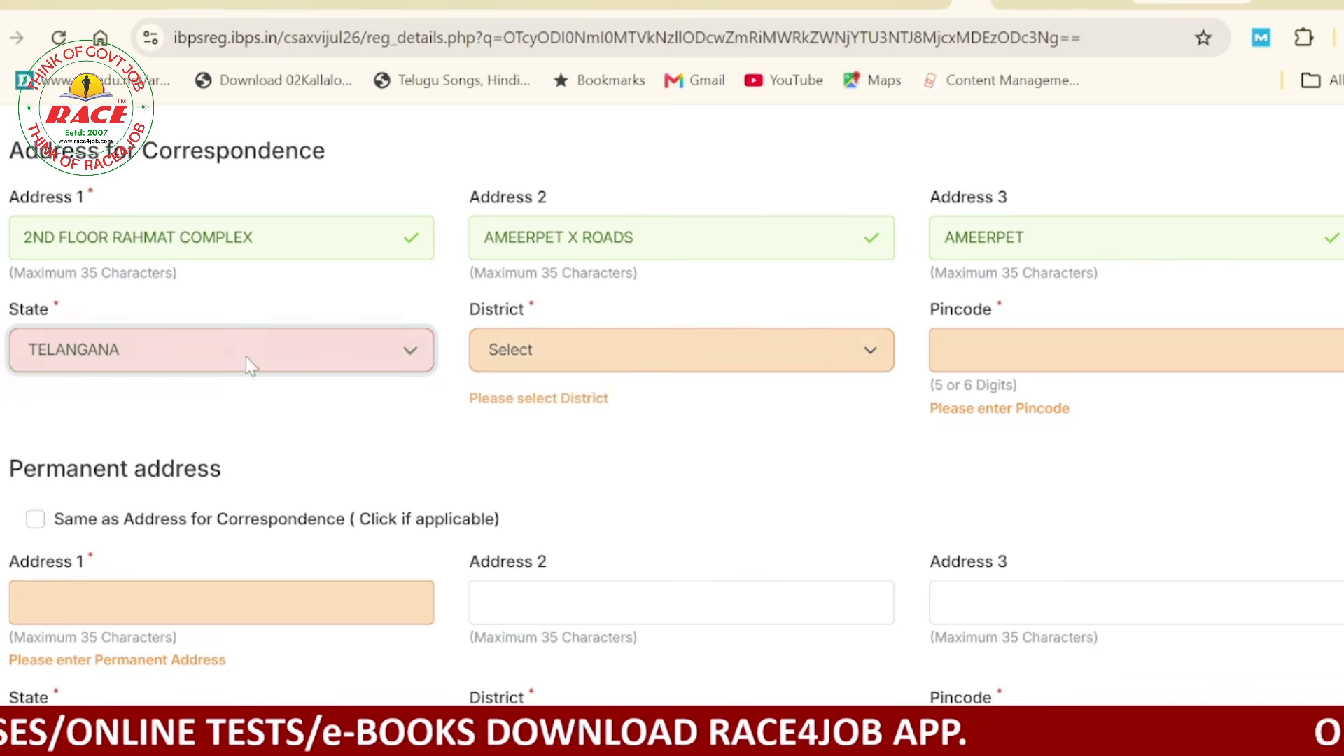
click(672, 369)
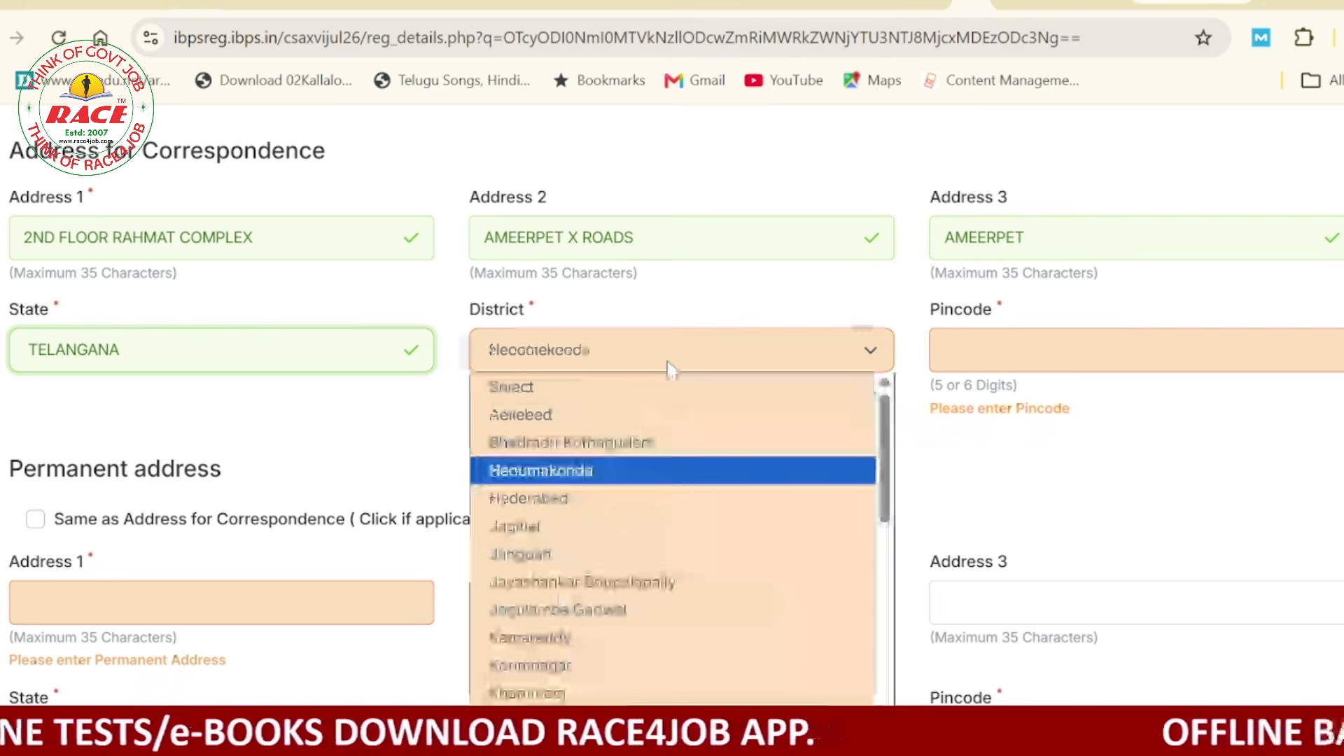
click(547, 496)
click(1014, 350)
text(500072)
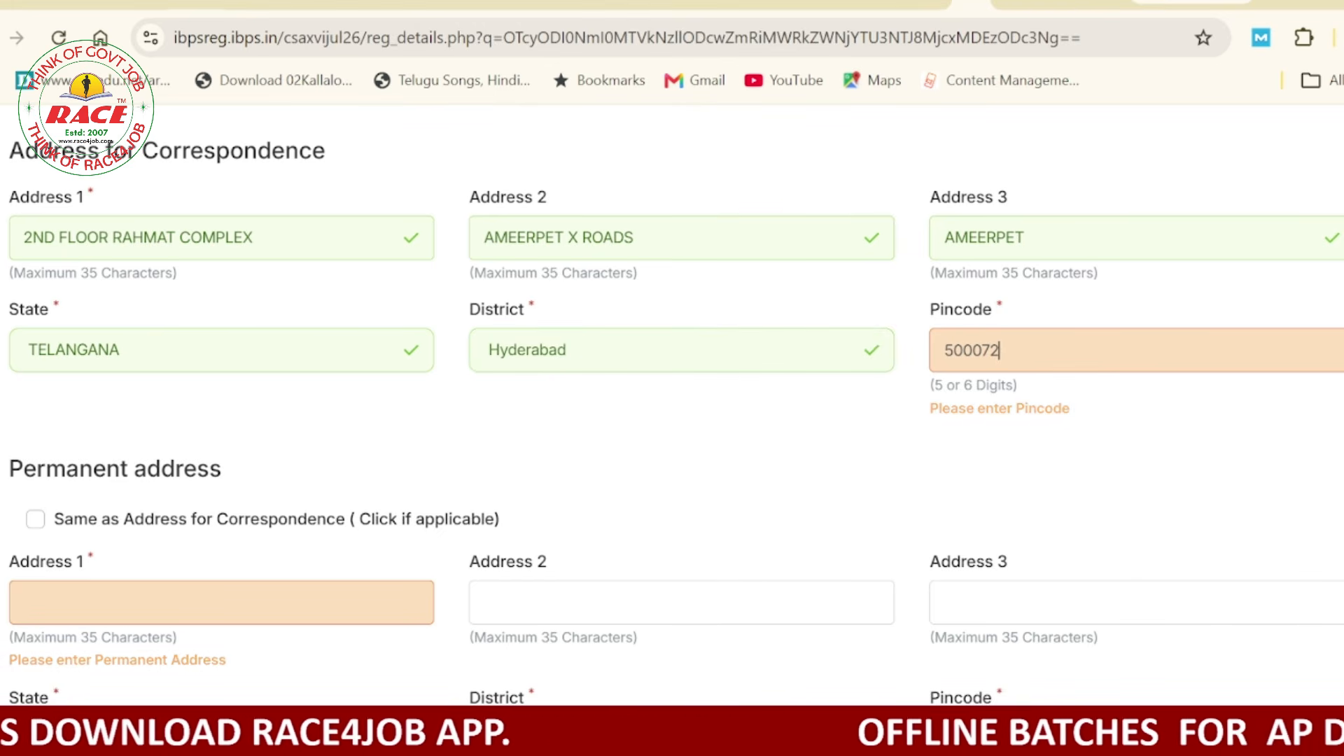
click(906, 398)
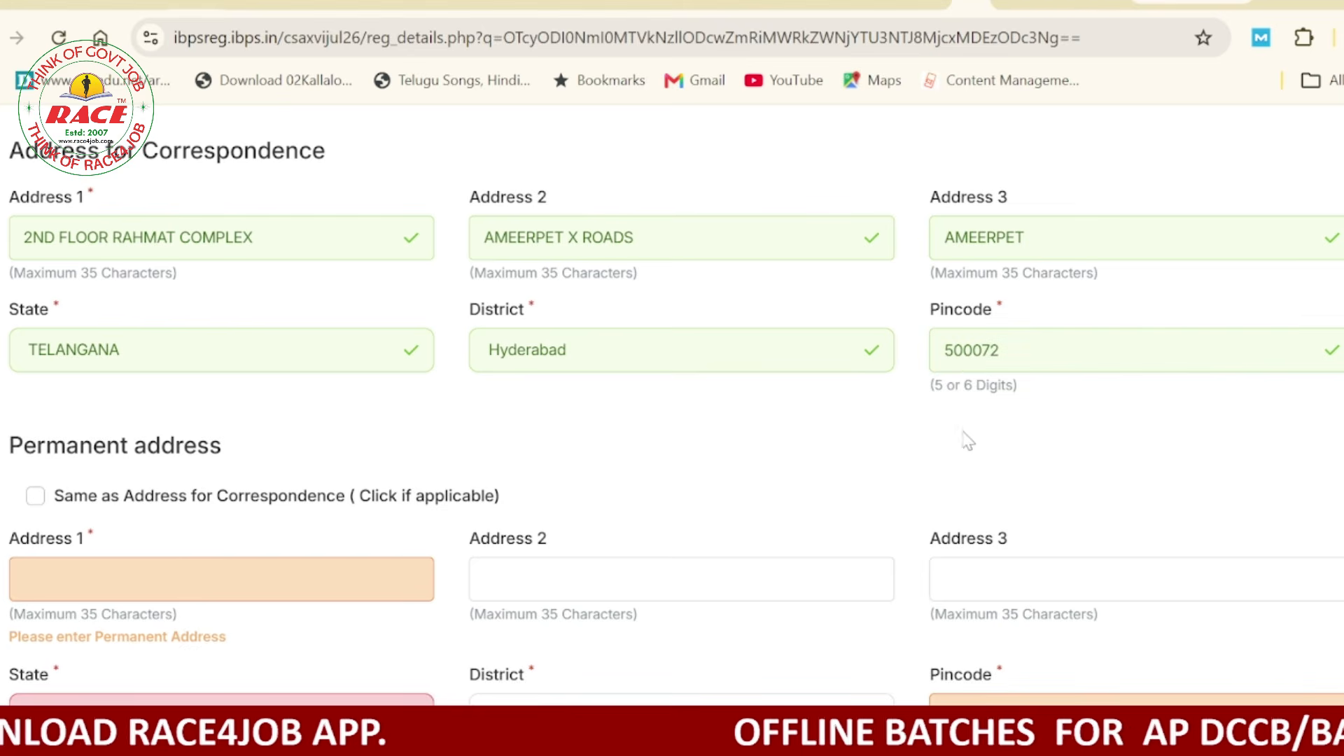
Tick 'Same as Address for Correspondence' to fill every permanent address field from the correspondence address.
scroll(315, 384, down, 1)
scroll(124, 305, up, 1)
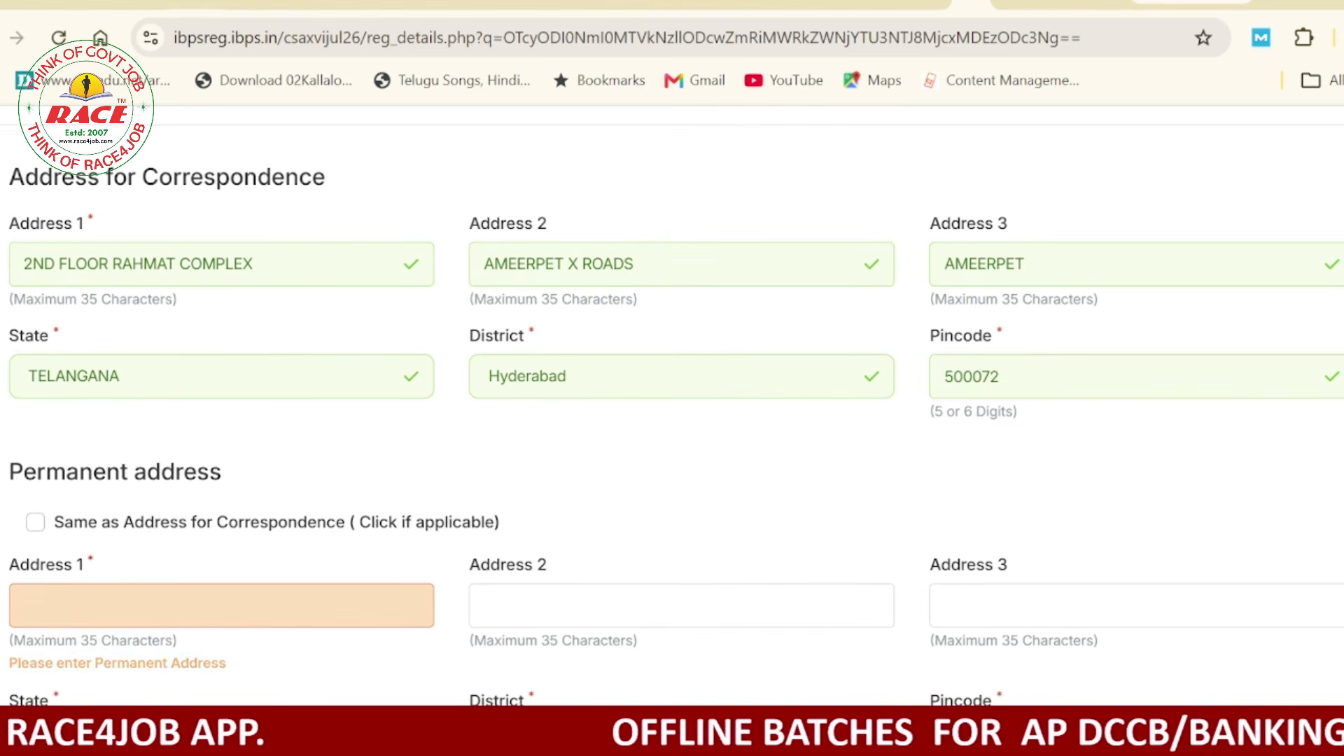
scroll(210, 490, down, 2)
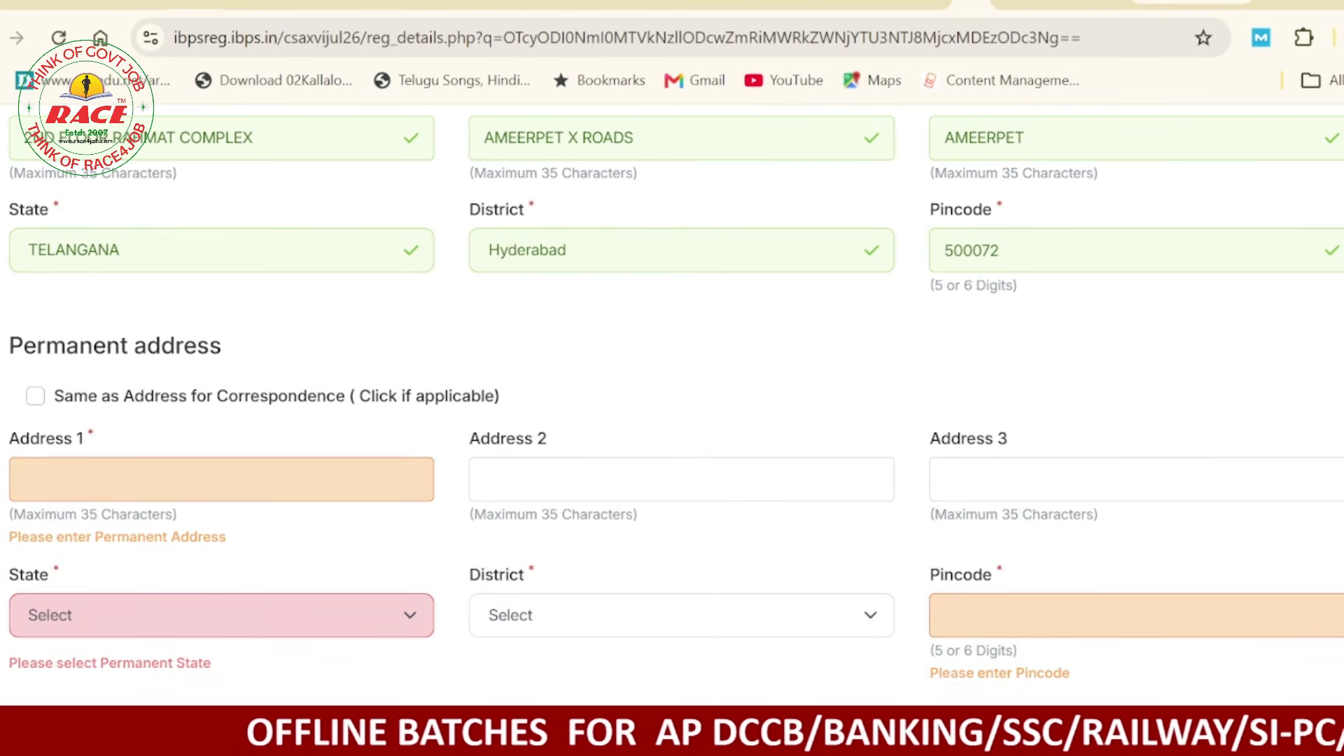
scroll(165, 393, up, 1)
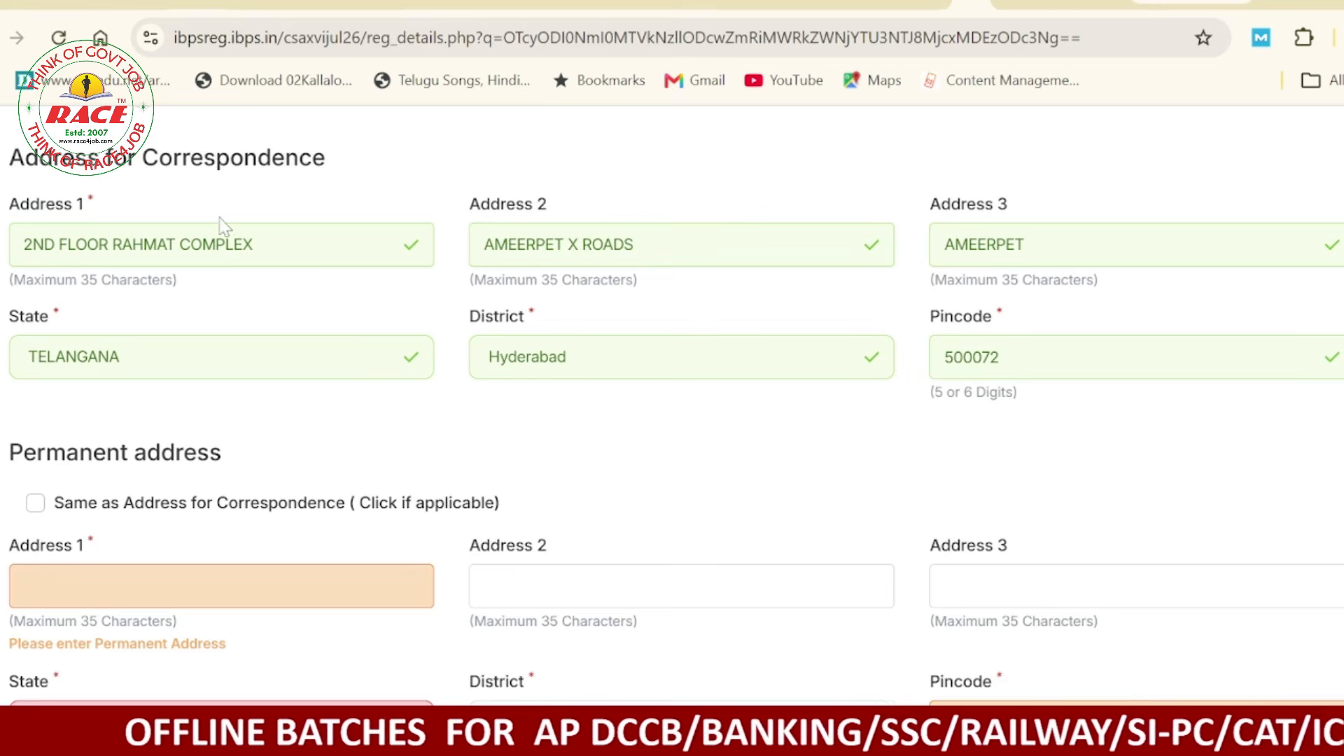
scroll(217, 252, down, 1)
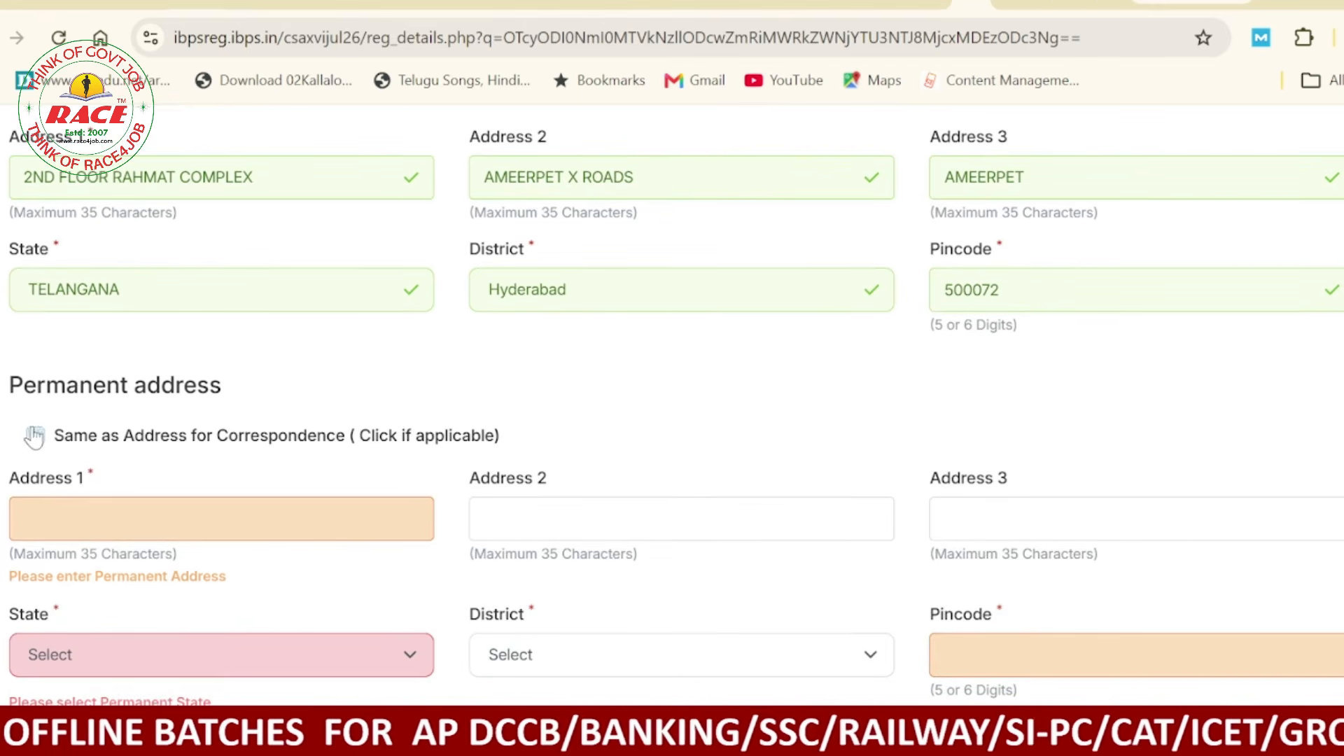
click(35, 440)
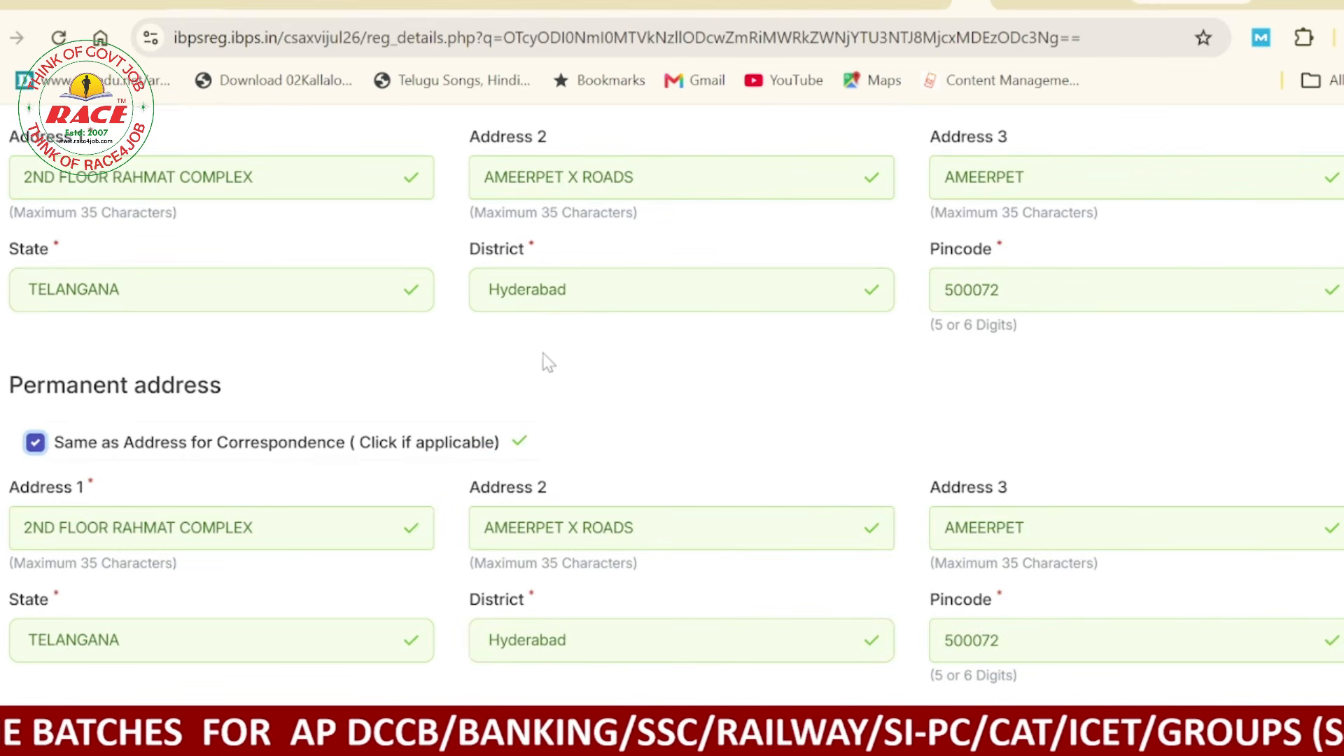
scroll(546, 353, down, 3)
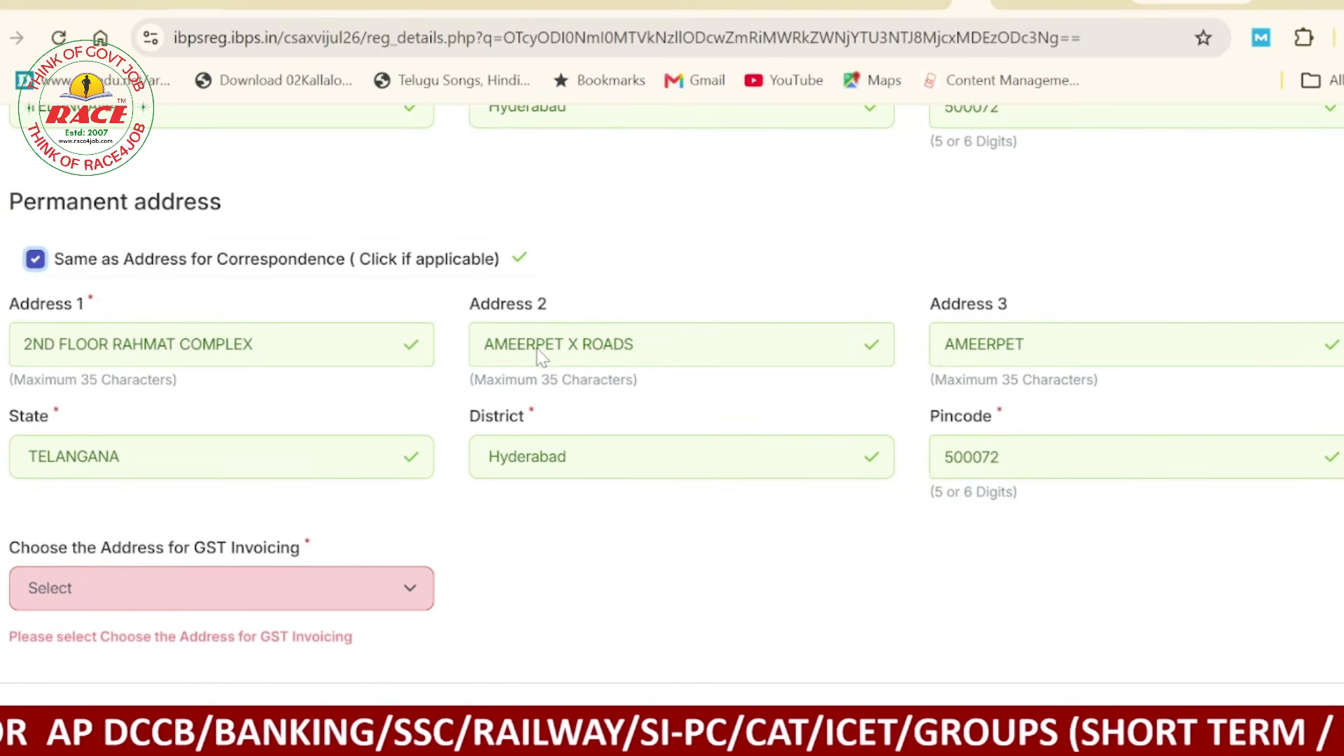
scroll(474, 358, down, 1)
scroll(267, 392, down, 2)
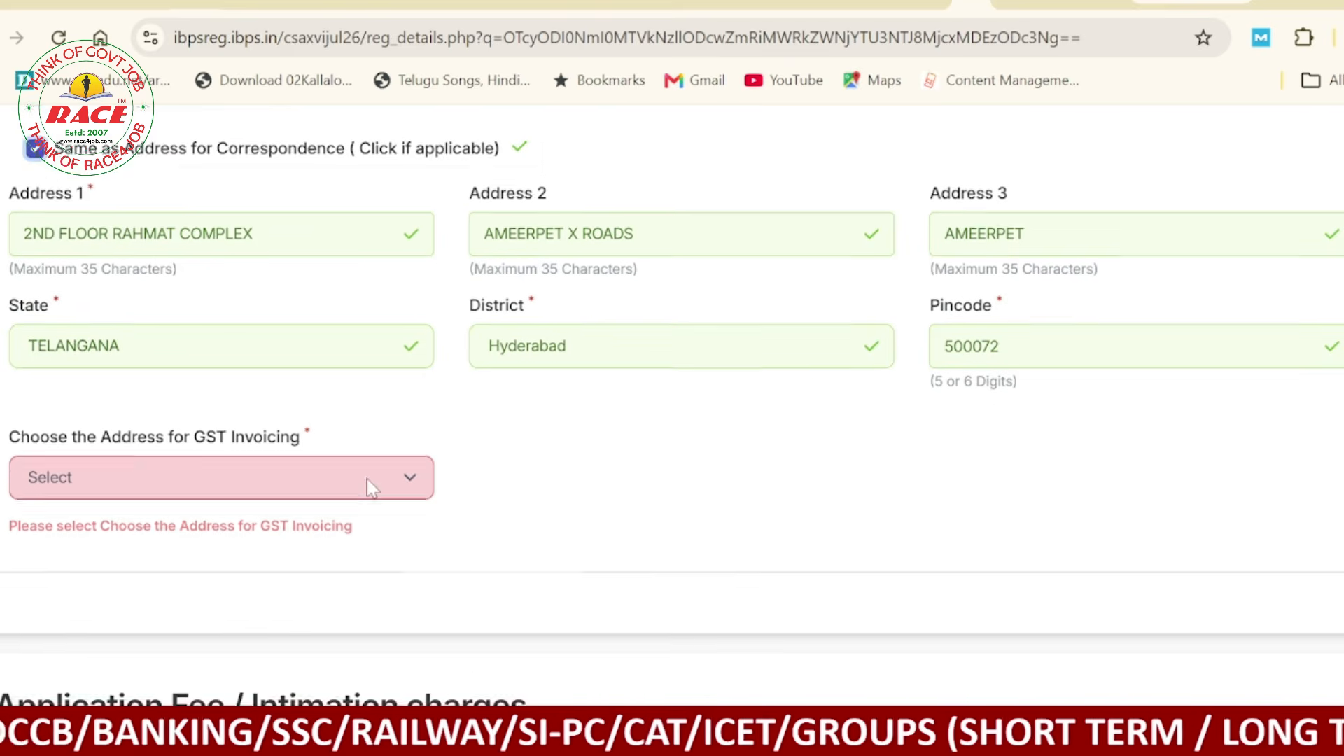
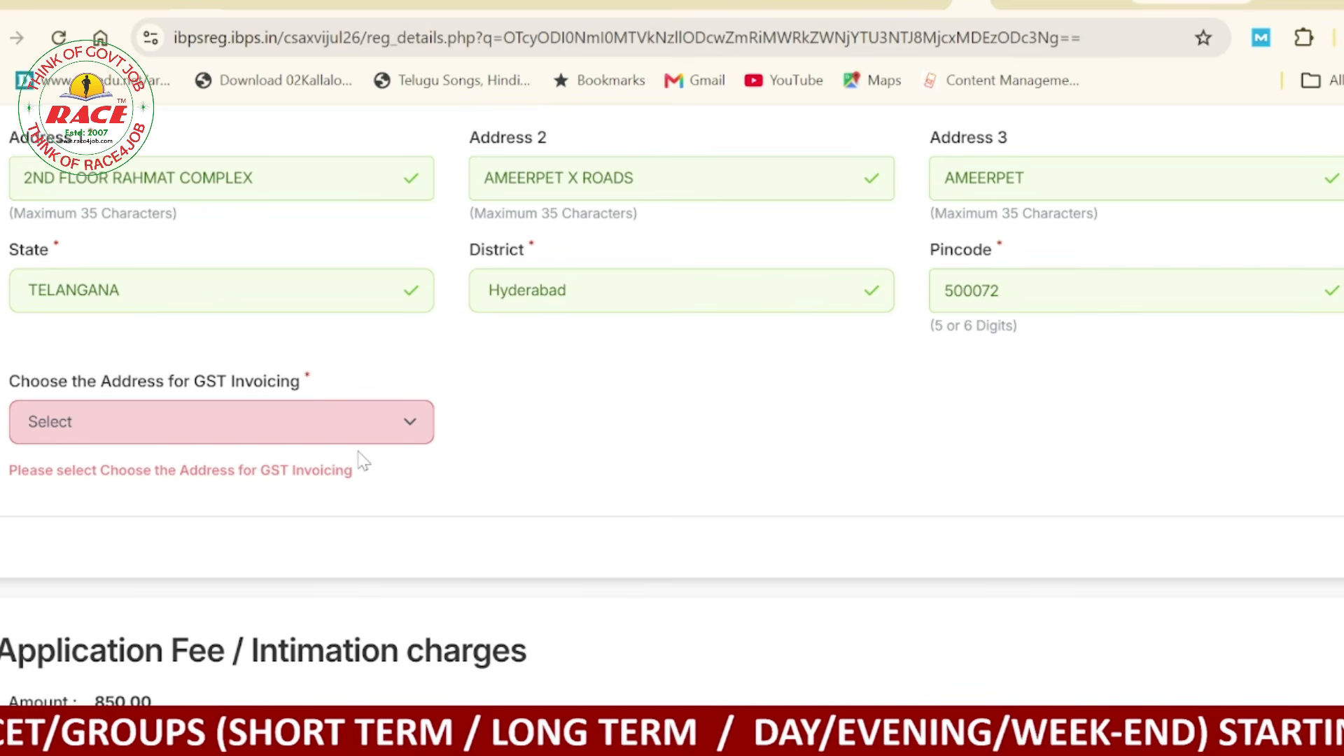
Choose Correspondence Address (TELANGANA) for GST invoicing, then validate and confirm the success message.
click(386, 426)
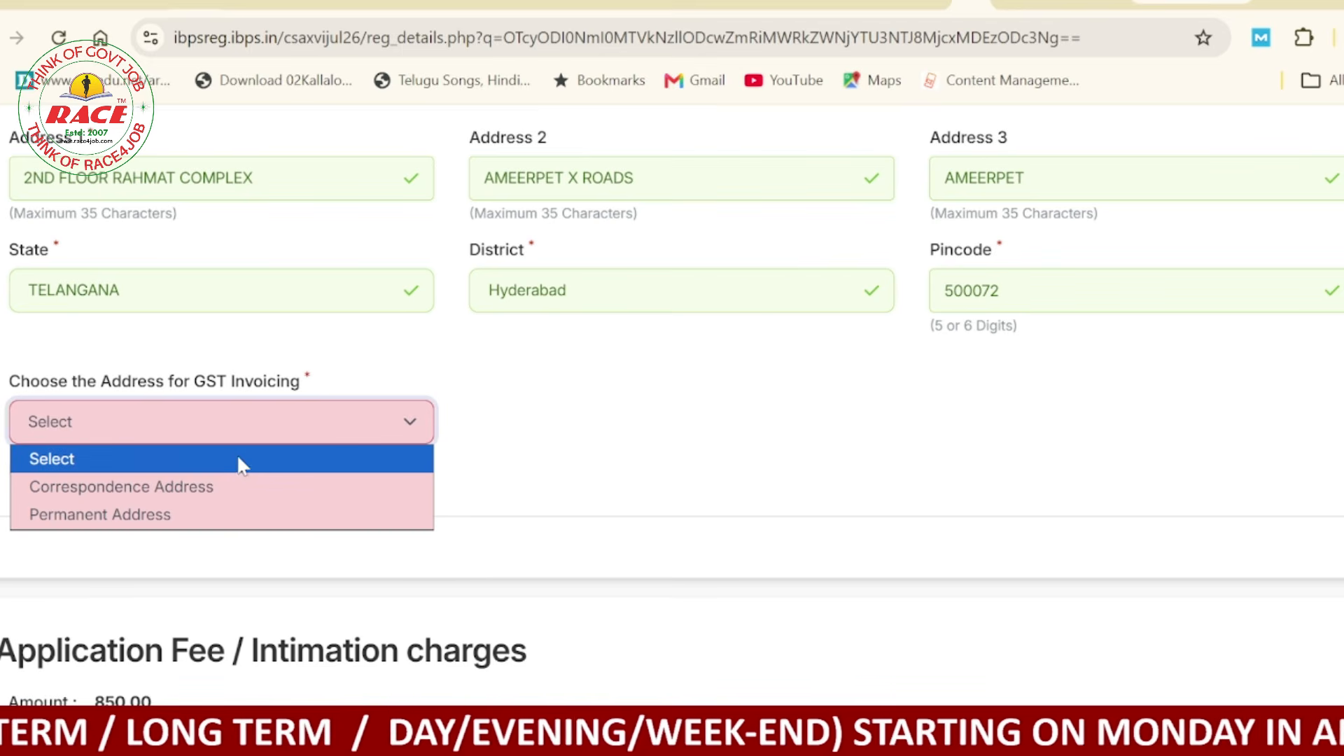
click(243, 485)
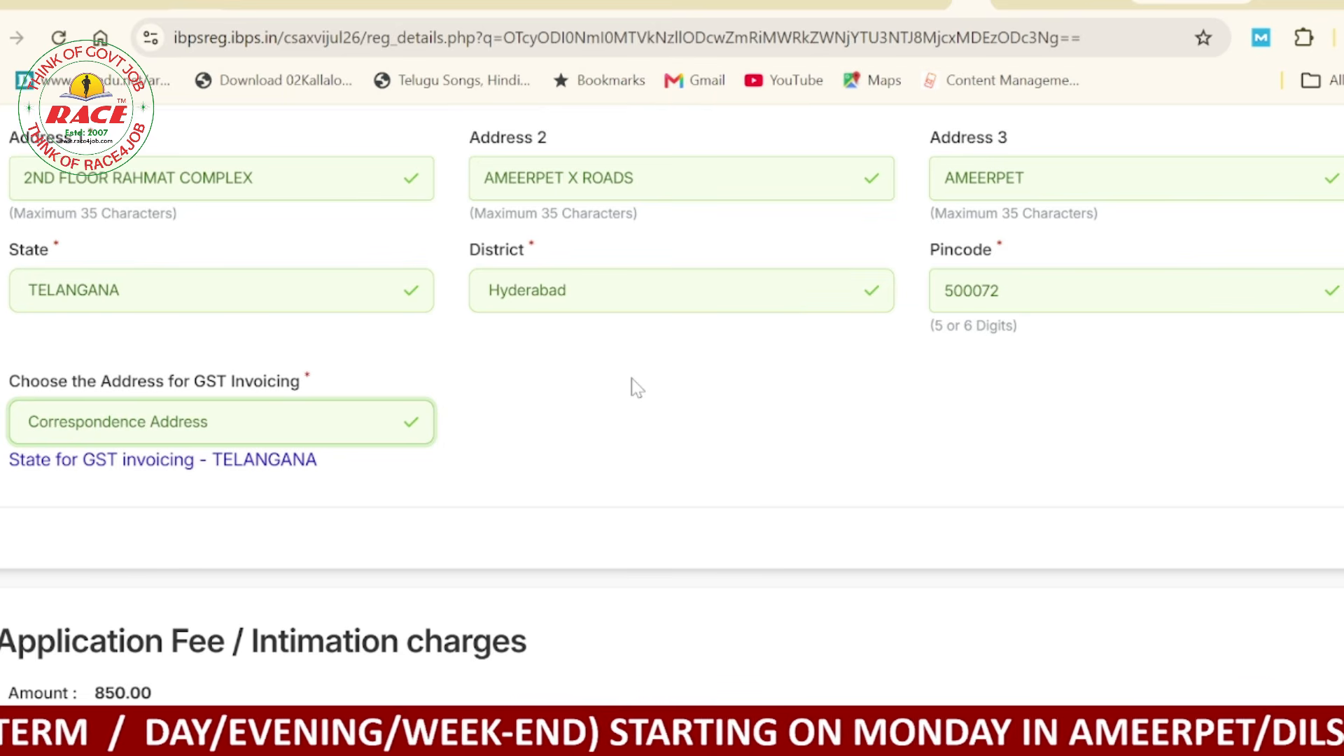
scroll(560, 381, down, 3)
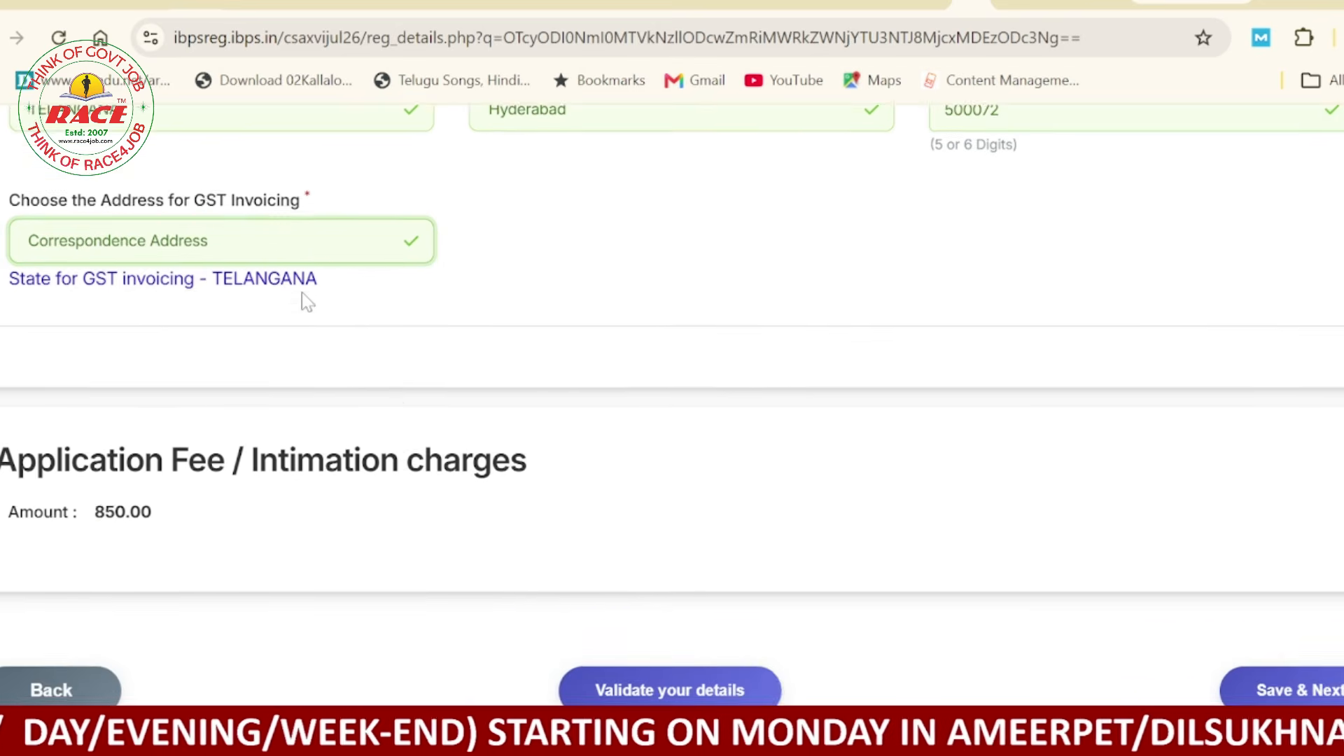
scroll(385, 329, down, 1)
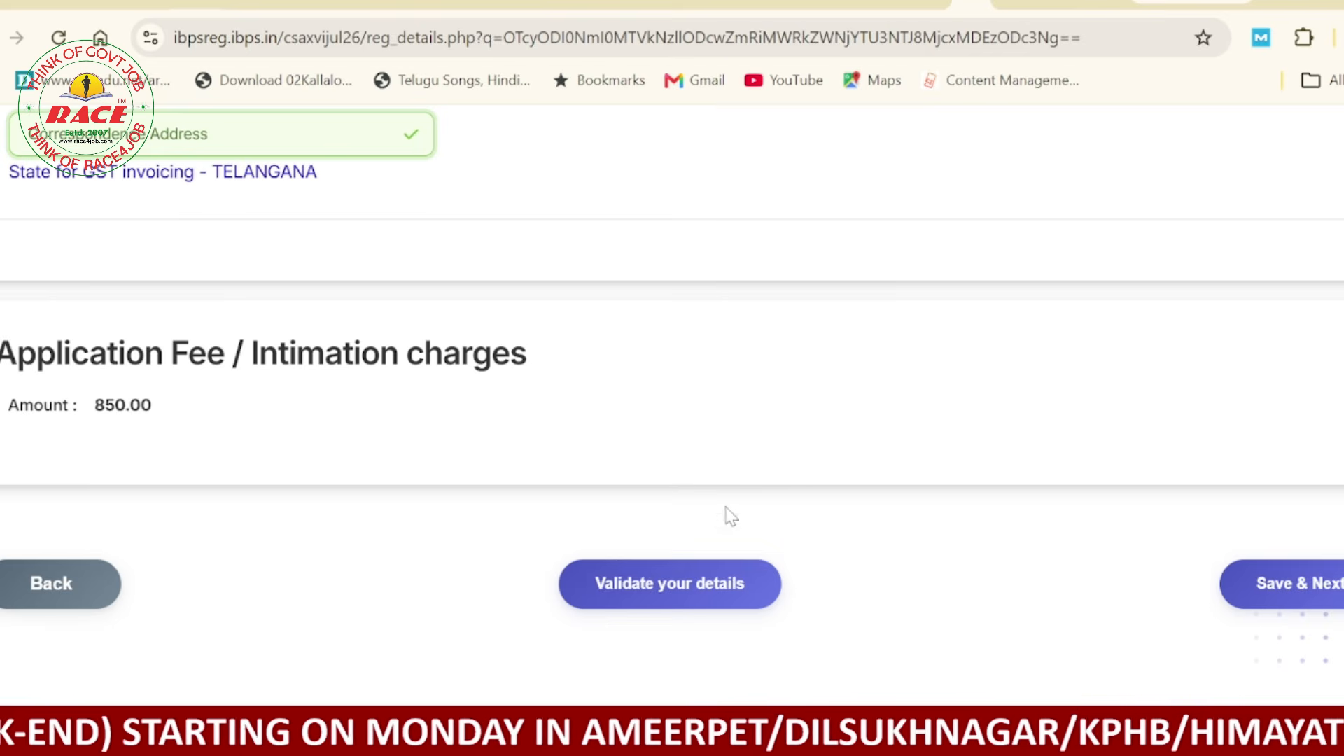
click(703, 581)
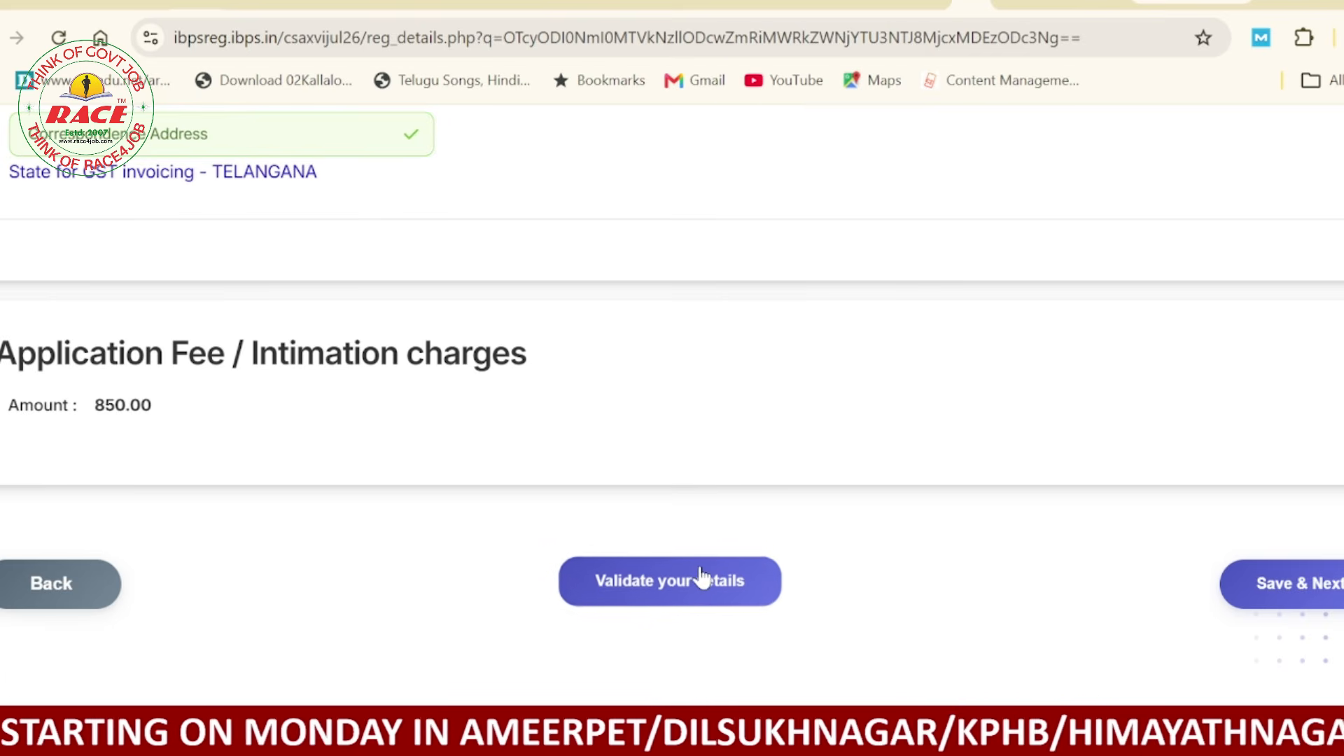
click(650, 595)
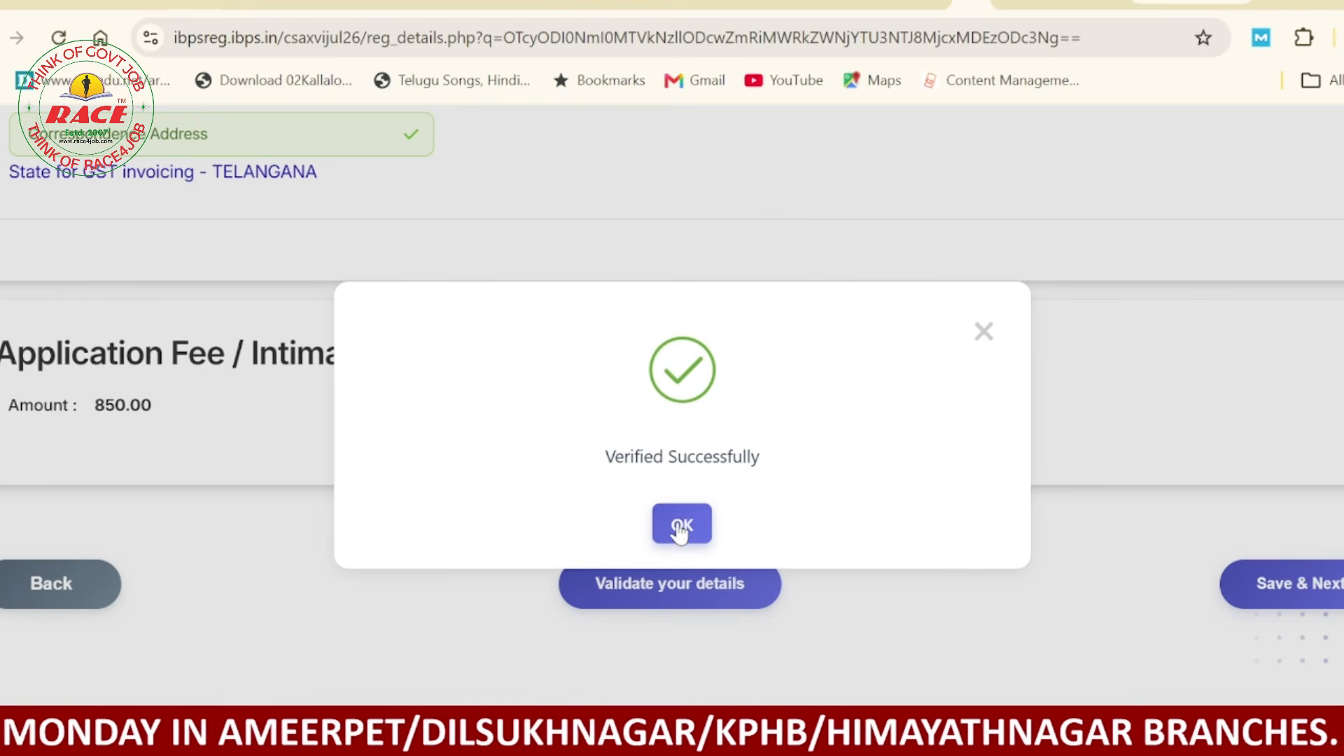
click(678, 526)
scroll(593, 357, up, 3)
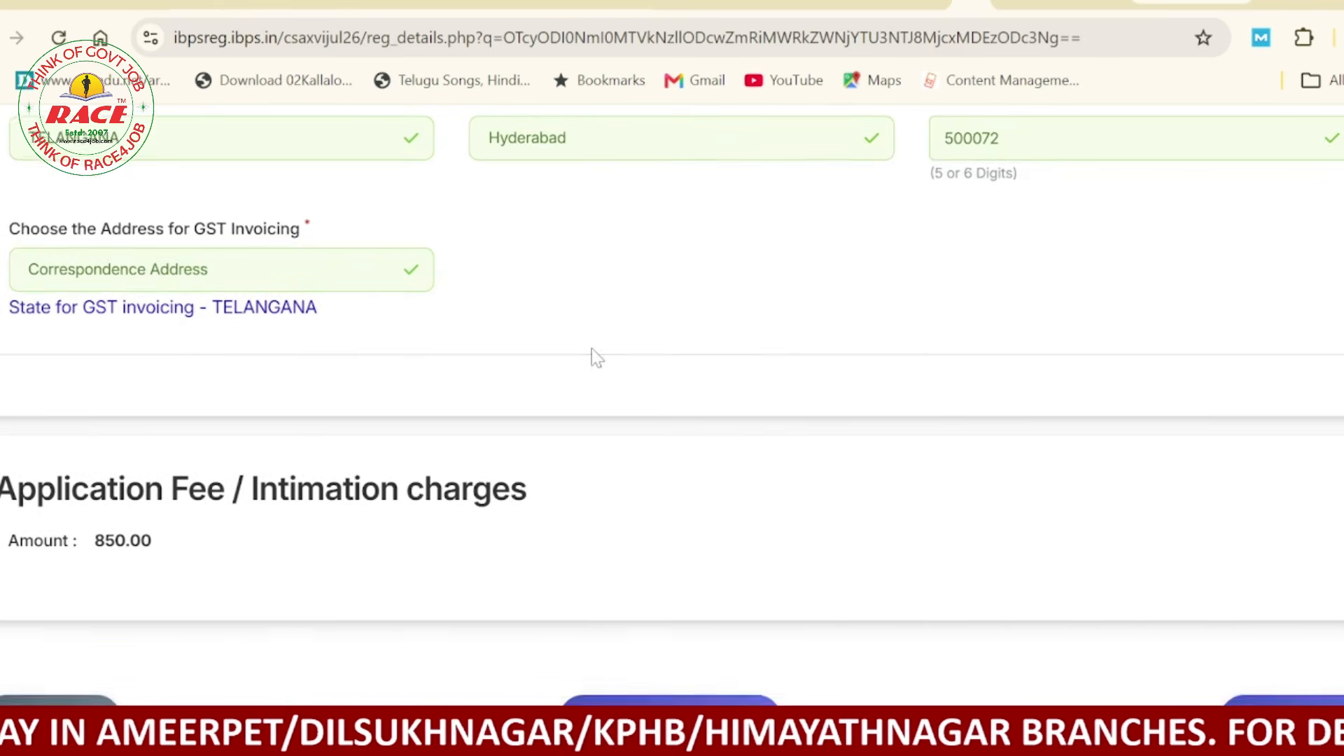
scroll(818, 219, down, 3)
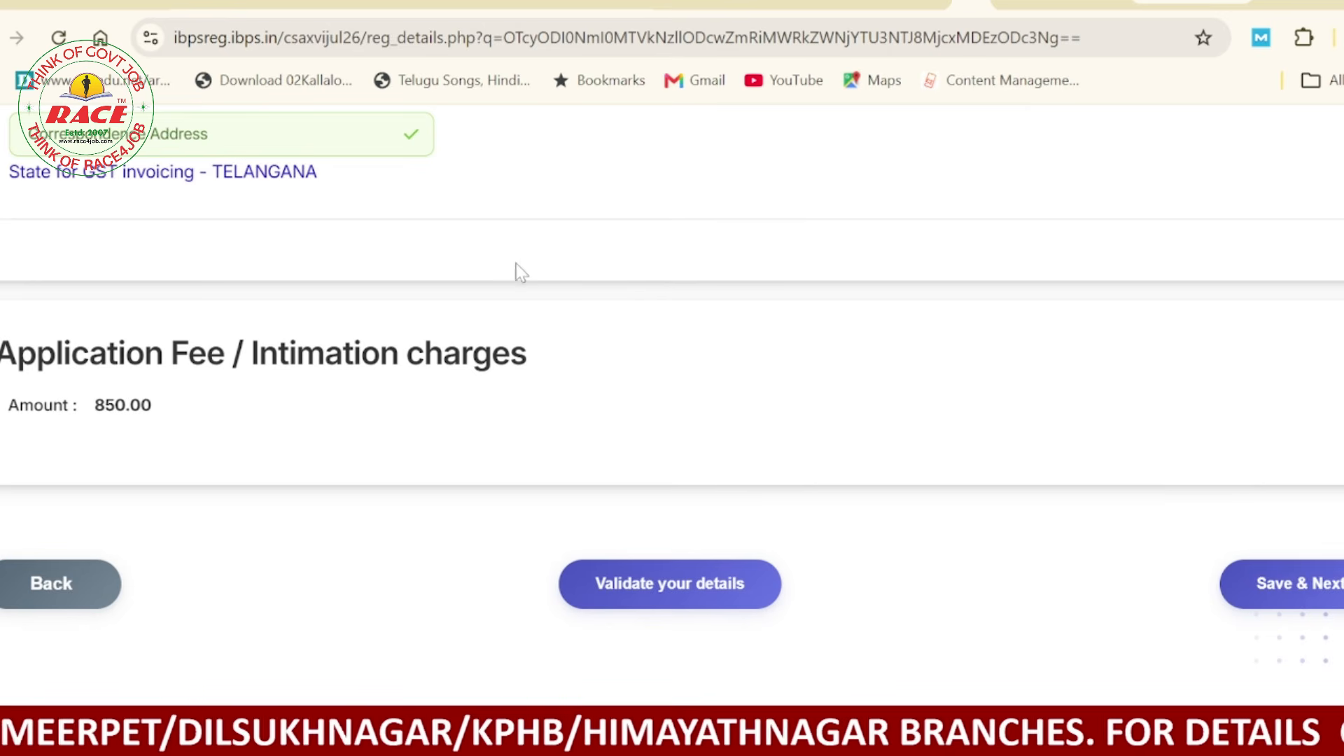
Save the details and enter 'BOARD OF SECONDARY SCHOOL' as the SSC board name.
click(1294, 598)
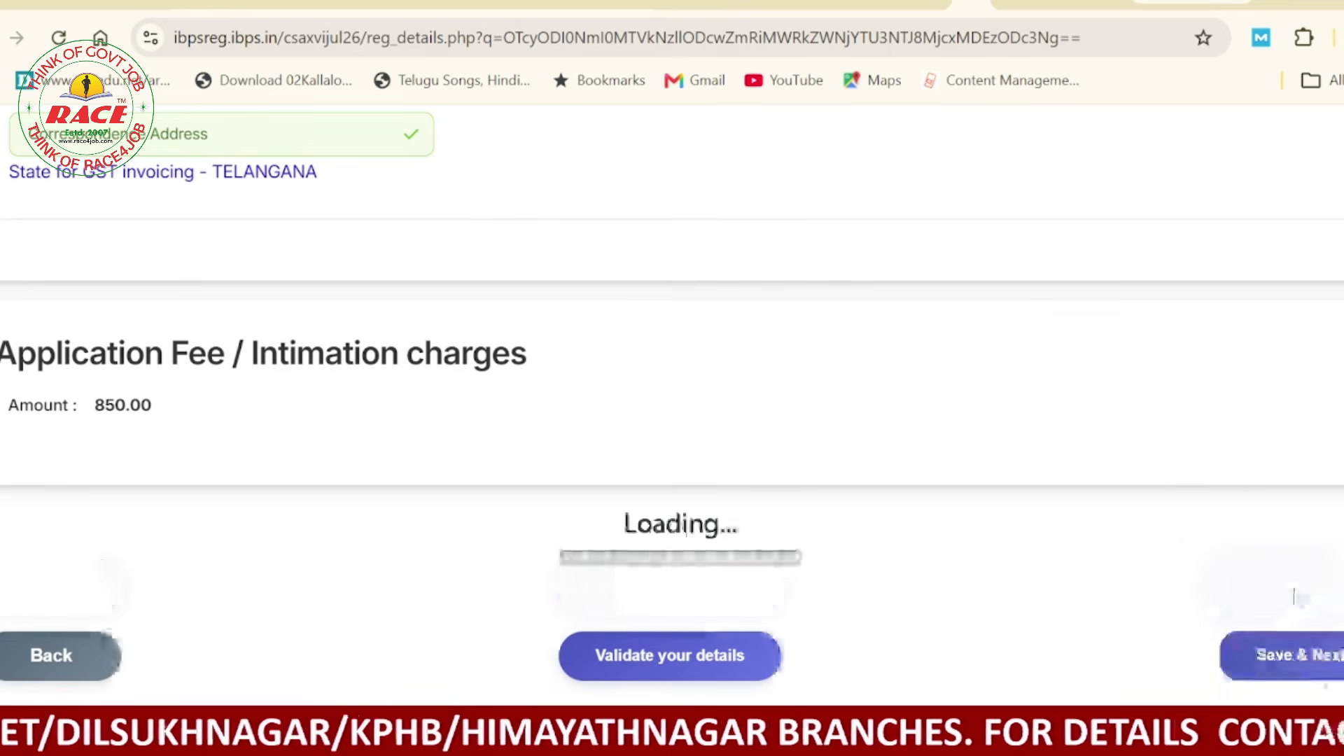
scroll(716, 459, down, 6)
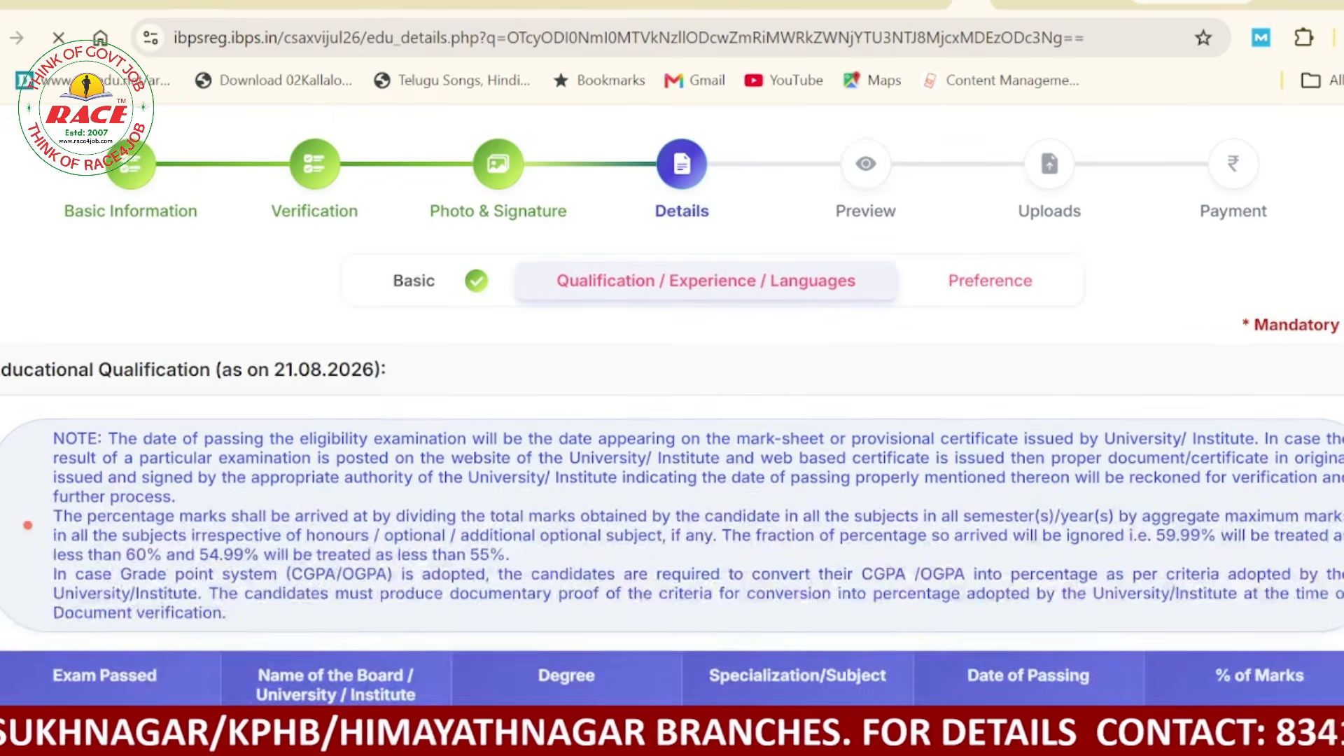
scroll(401, 315, down, 1)
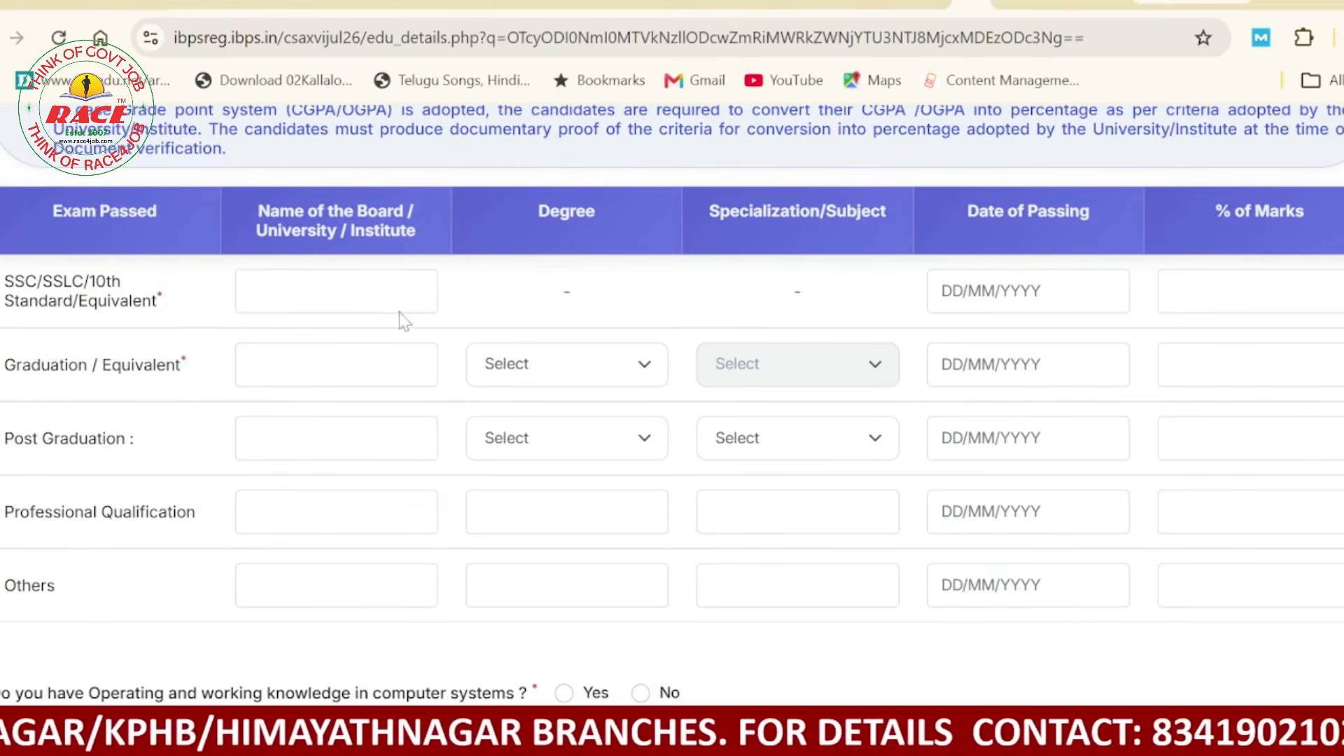
click(336, 292)
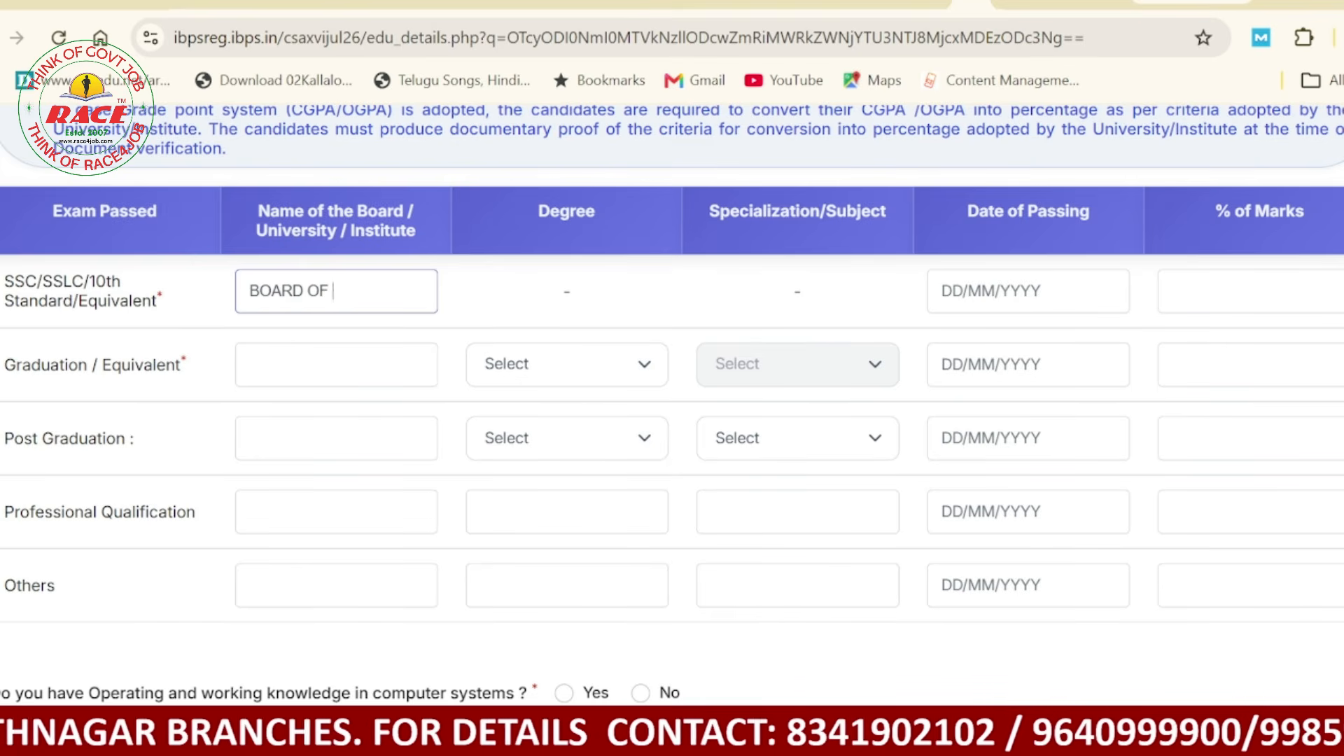
text(BOARD OF SECONDARY SCHOOL)
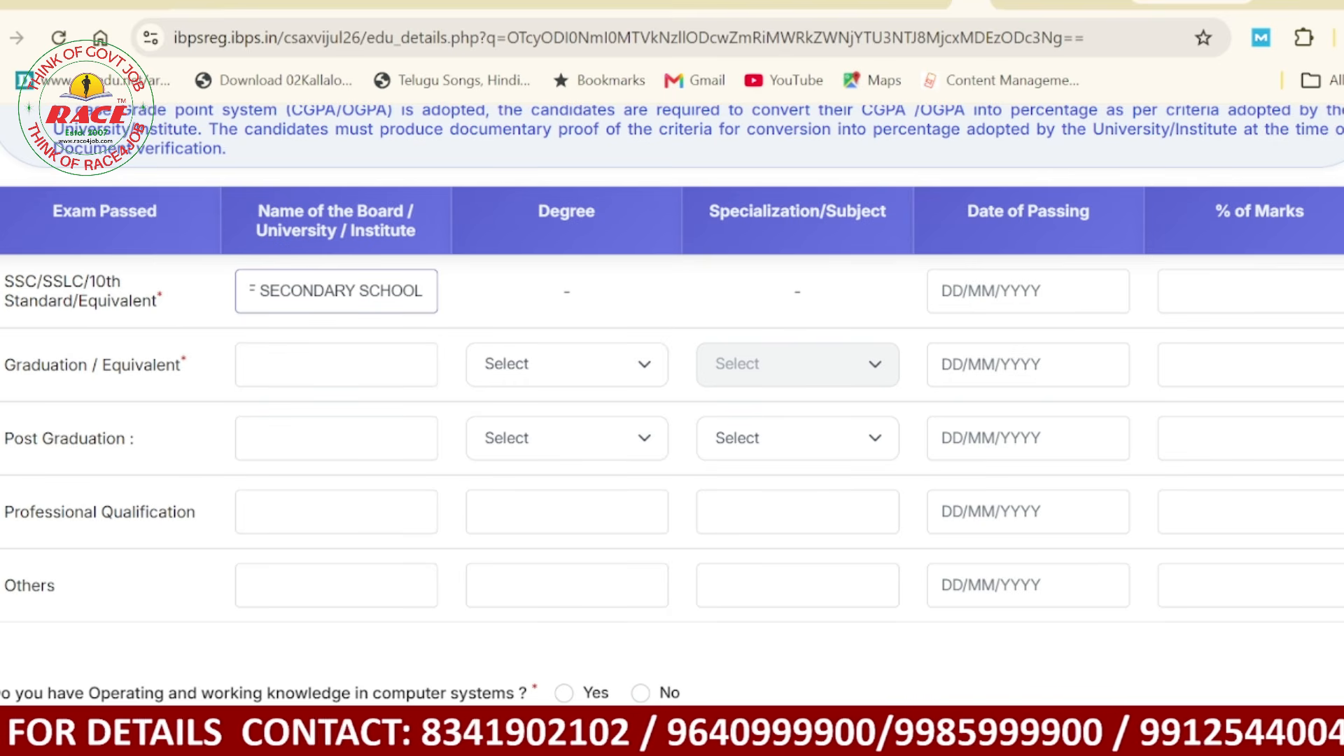
key(Tab)
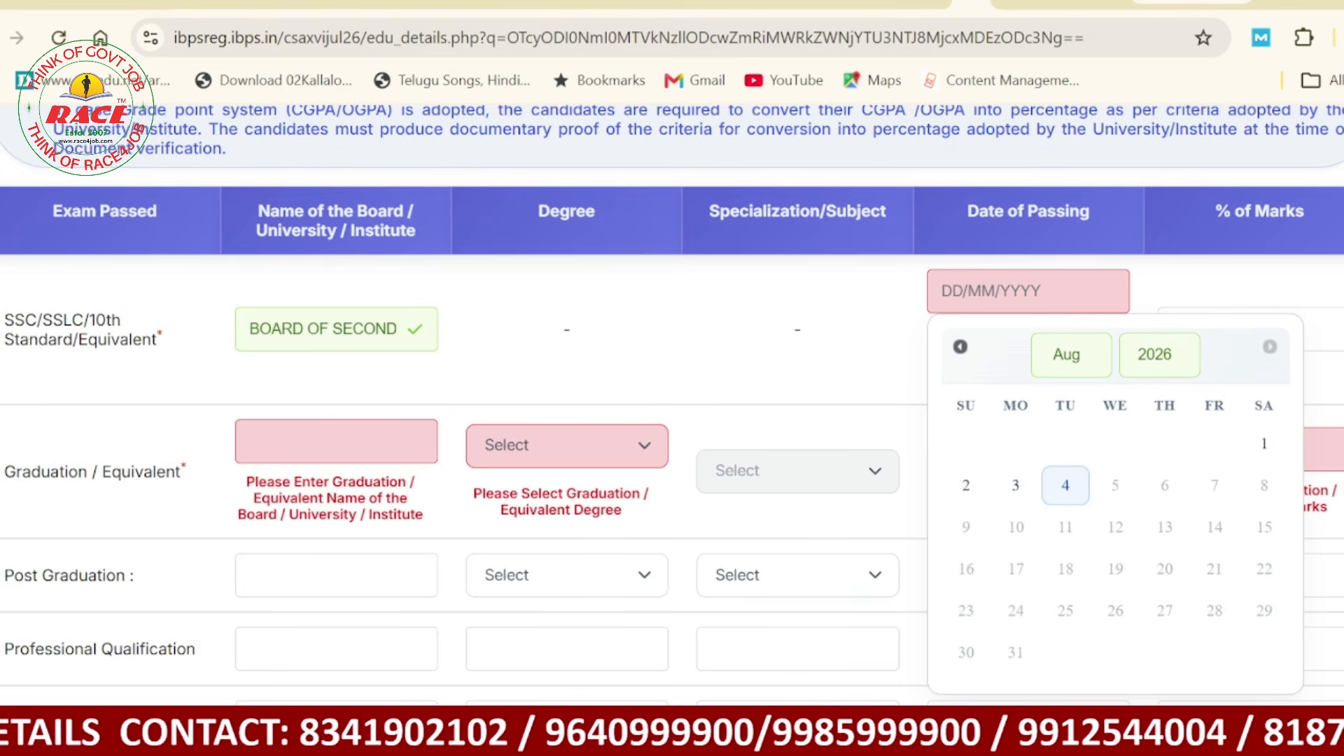
Set the SSC date of passing to 30/06/2019 in the calendar.
click(1185, 363)
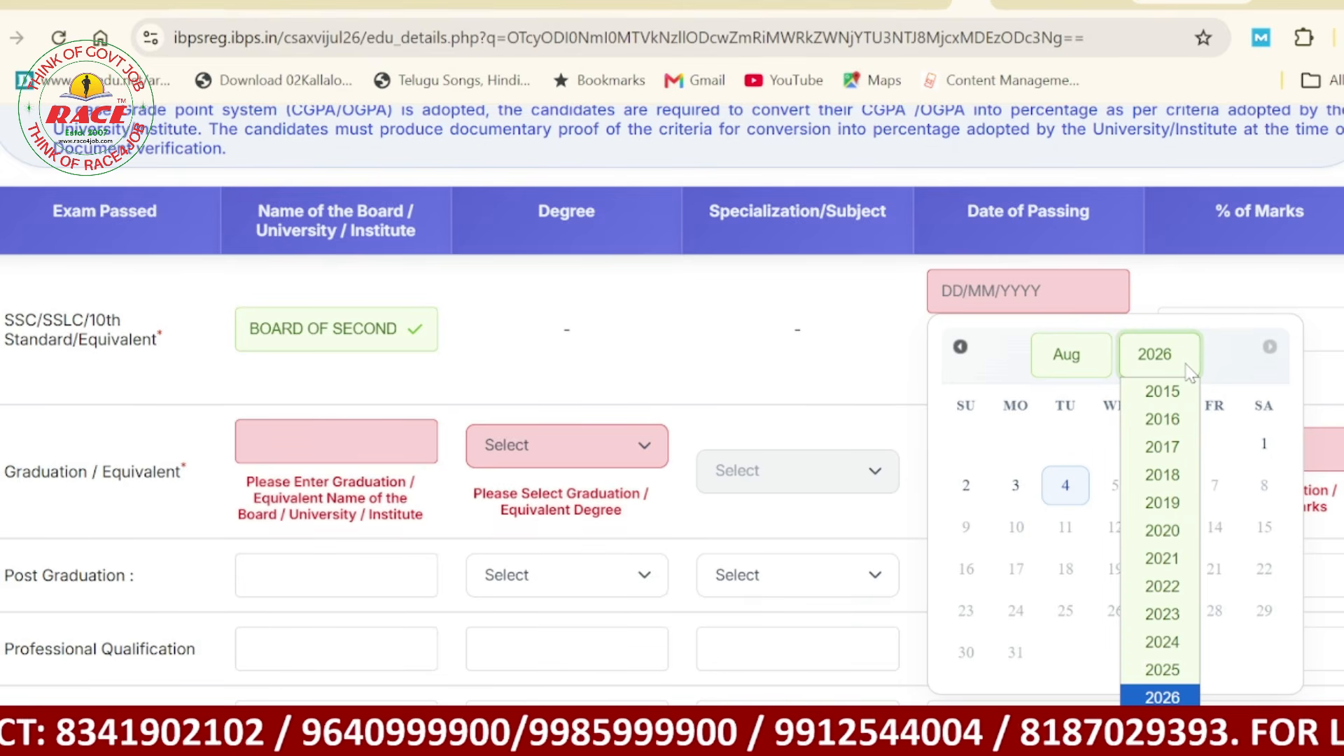
click(1165, 504)
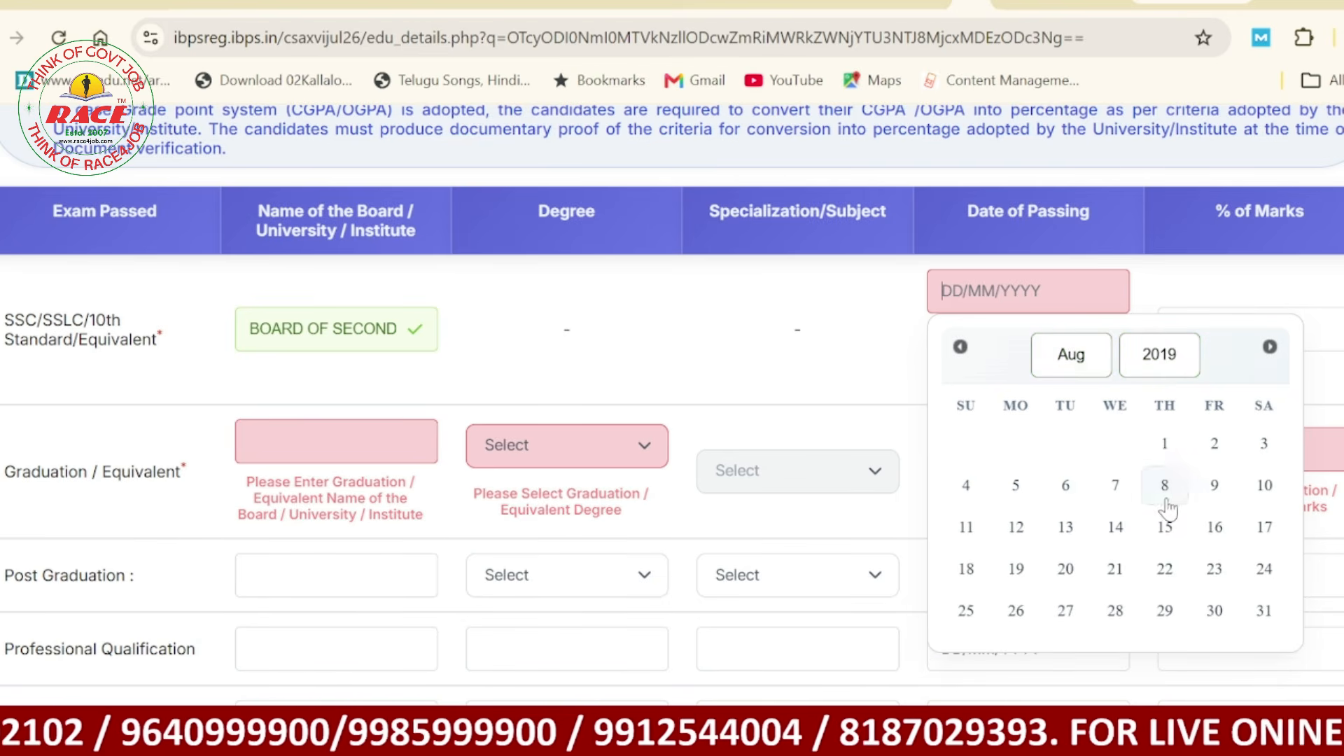
click(1092, 369)
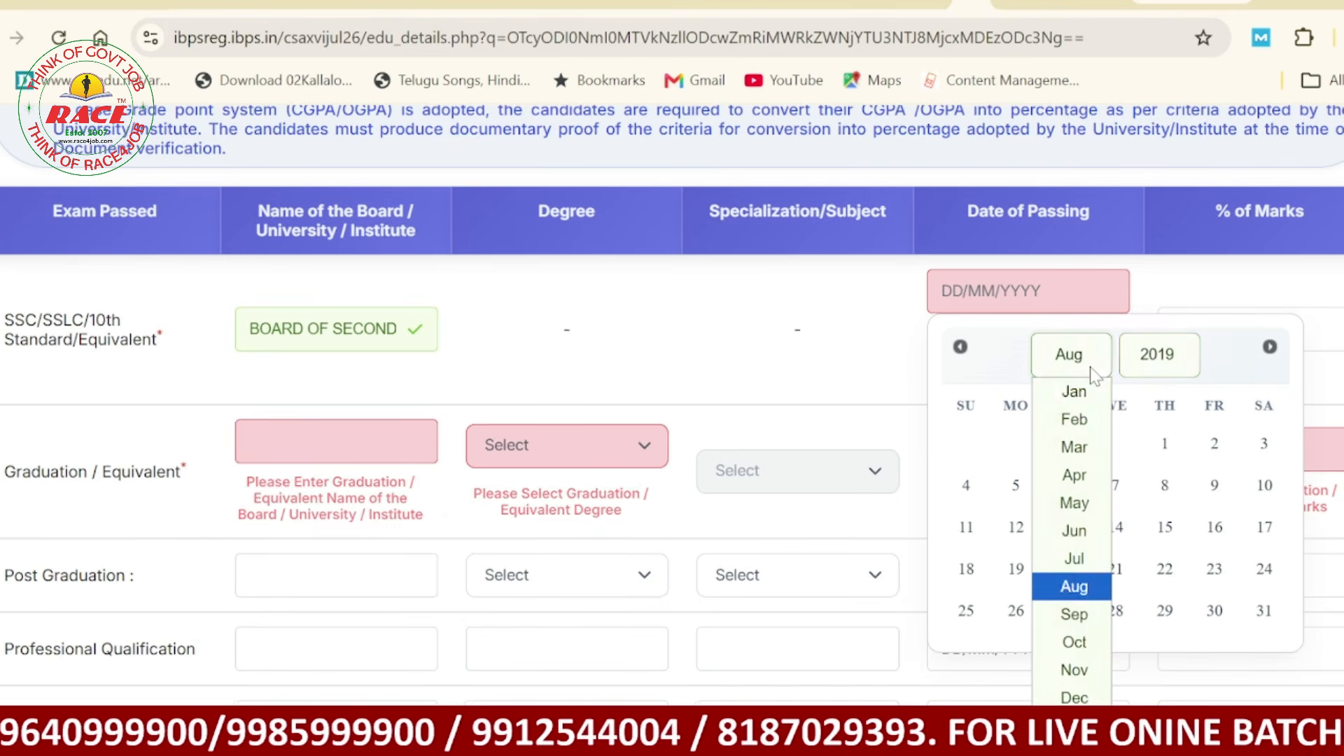
click(1076, 531)
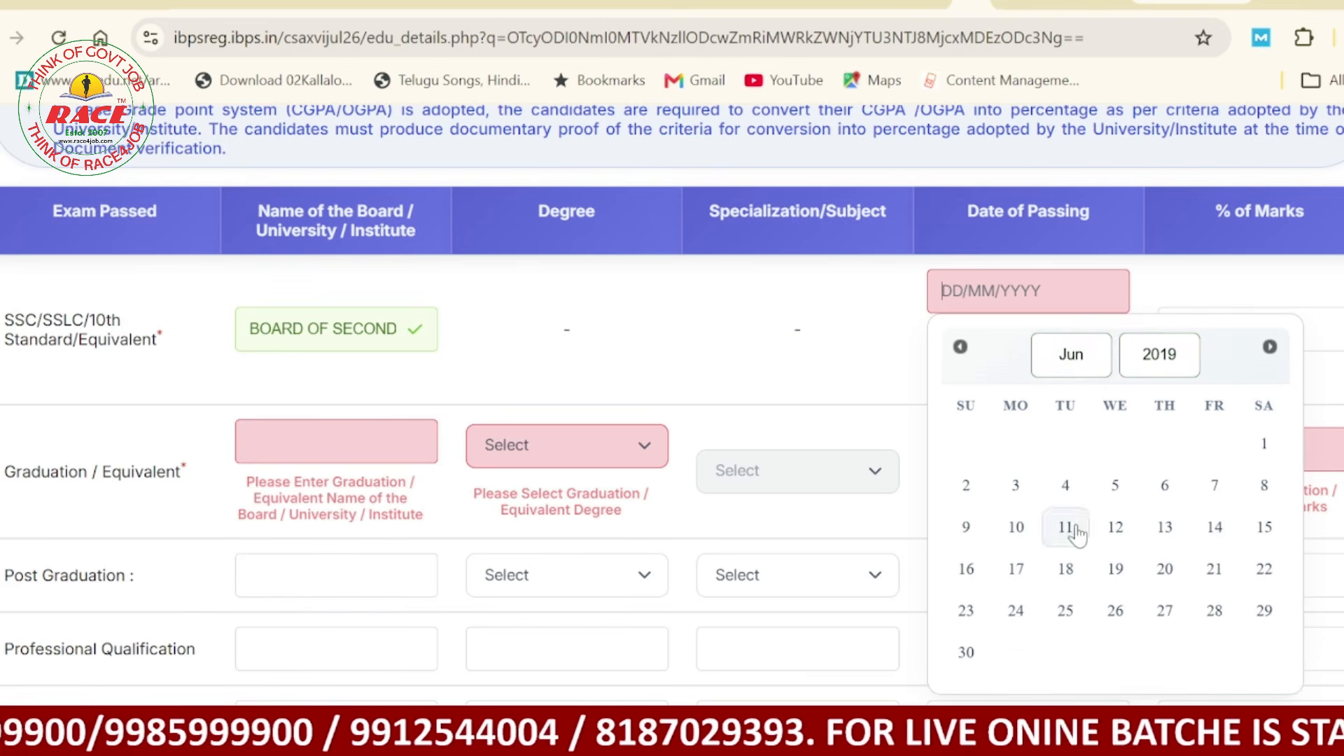
click(967, 652)
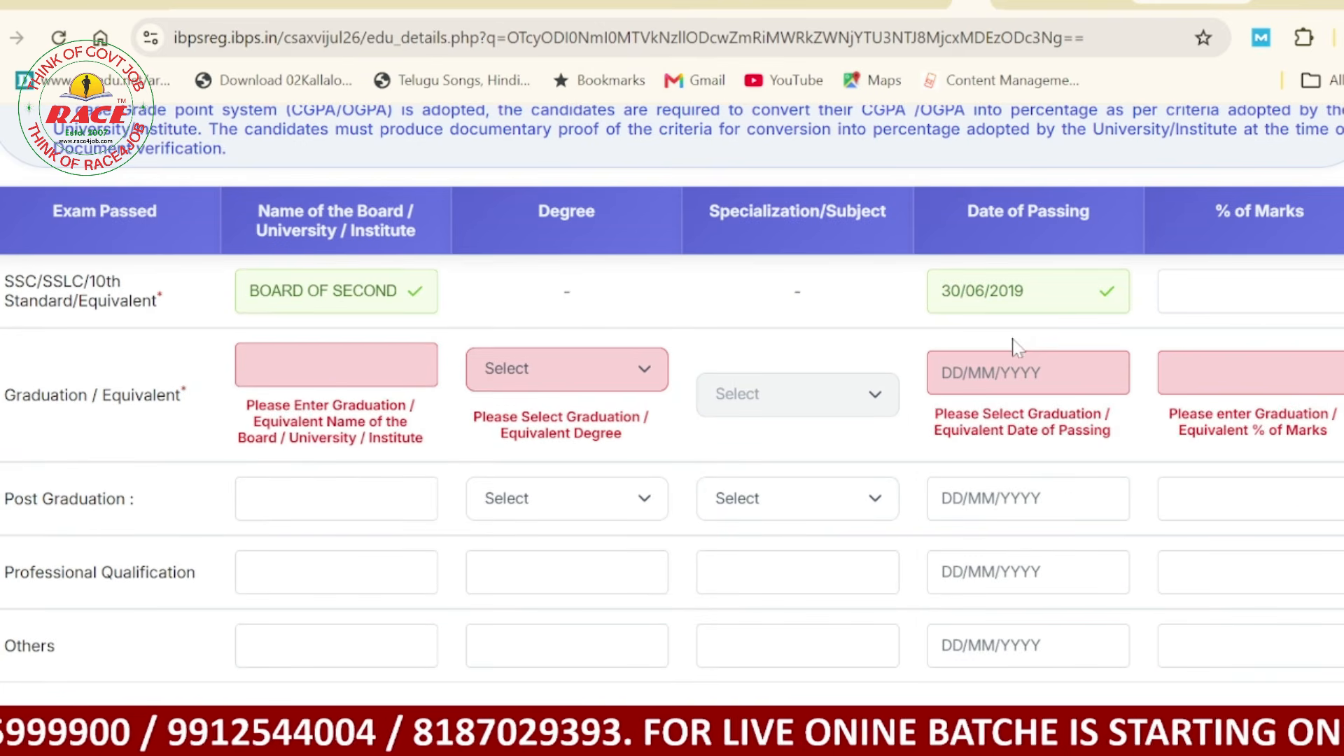
Enter 90 as the SSC percentage and OSMANIA UNIVERSITY as the graduation board.
click(1235, 294)
text(90)
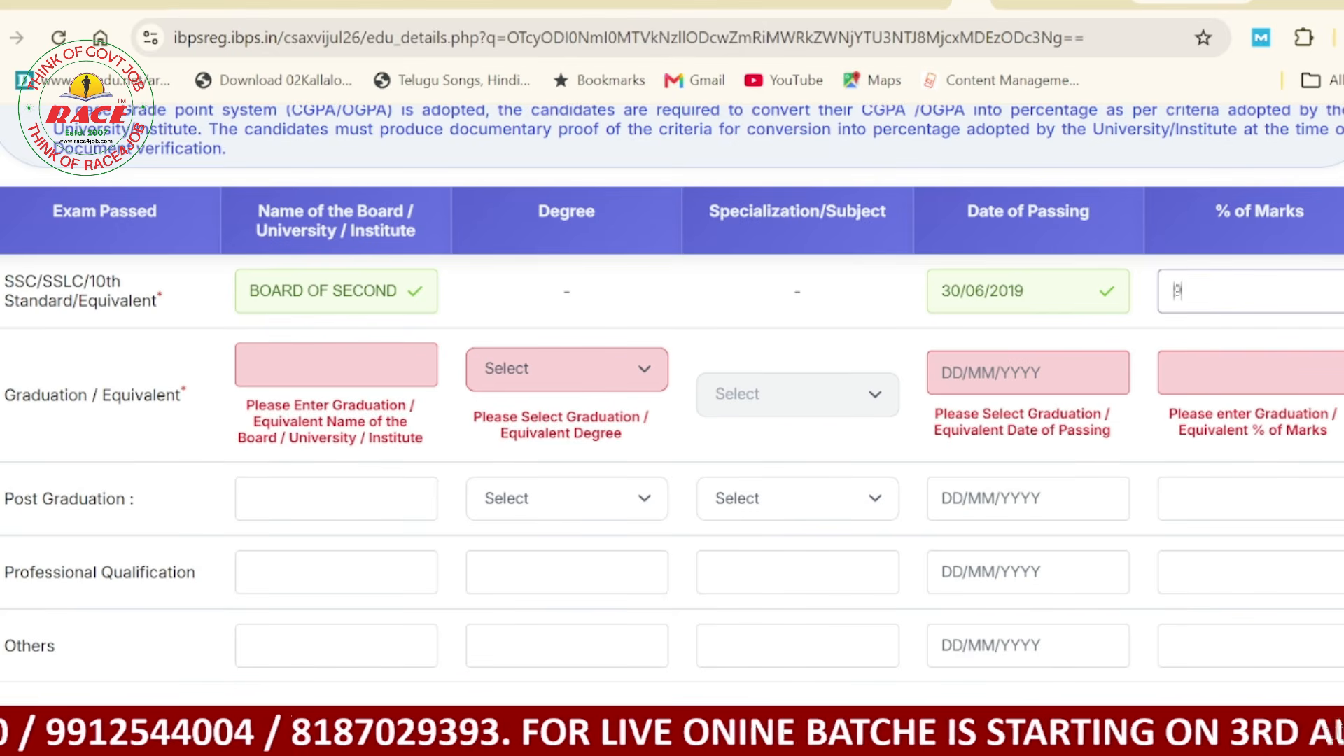
click(1234, 326)
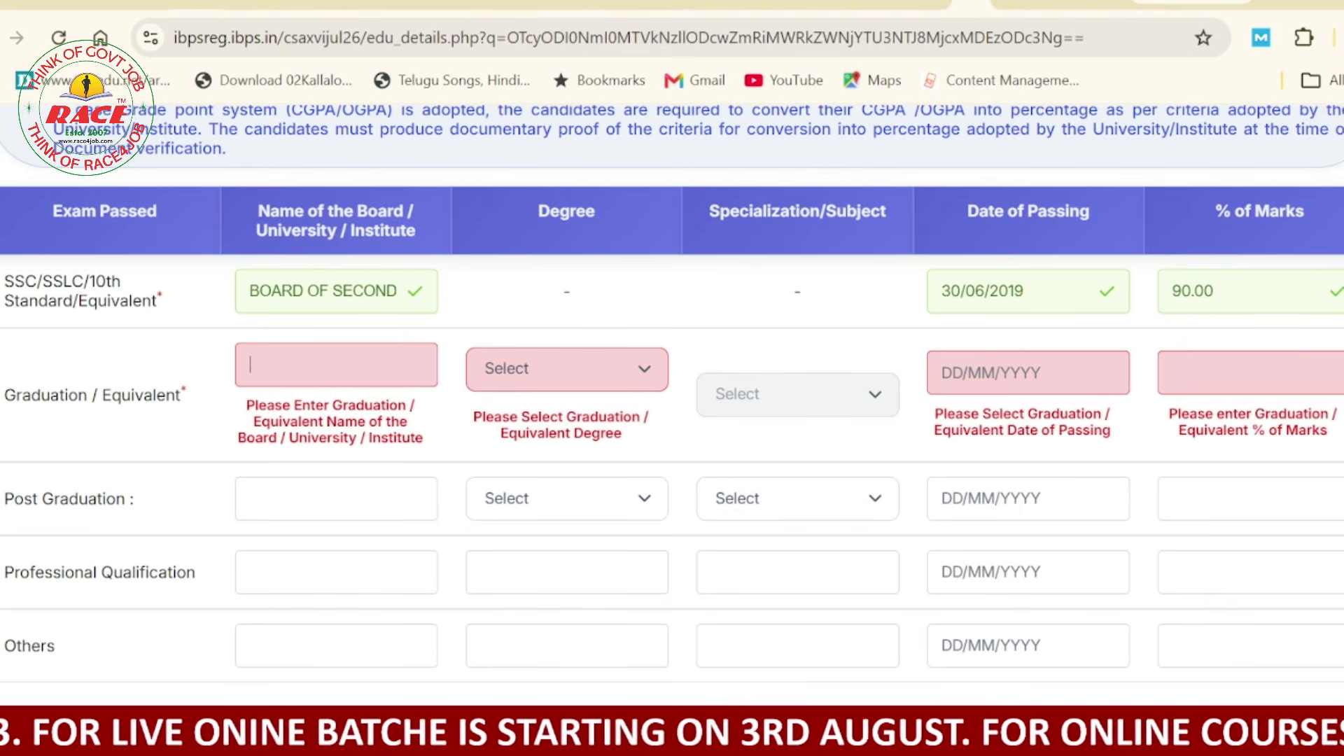
text(B)
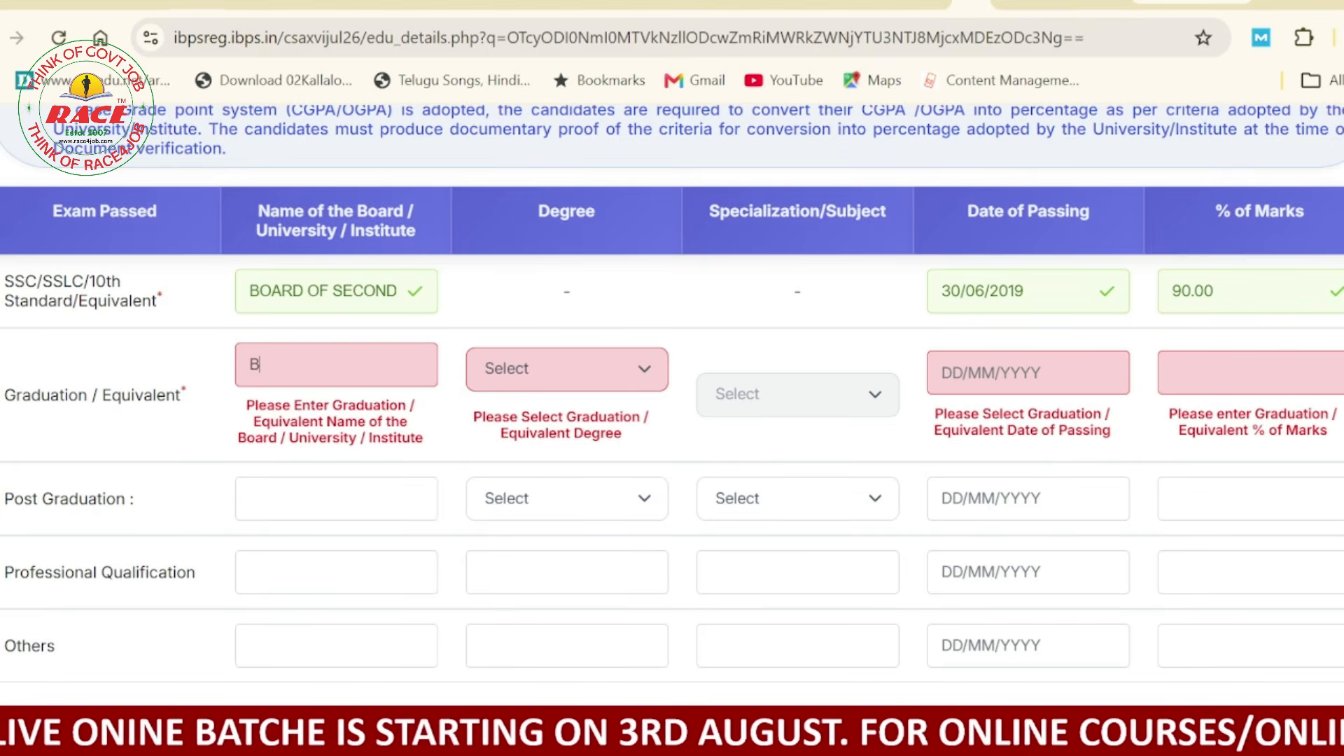
text(SC)
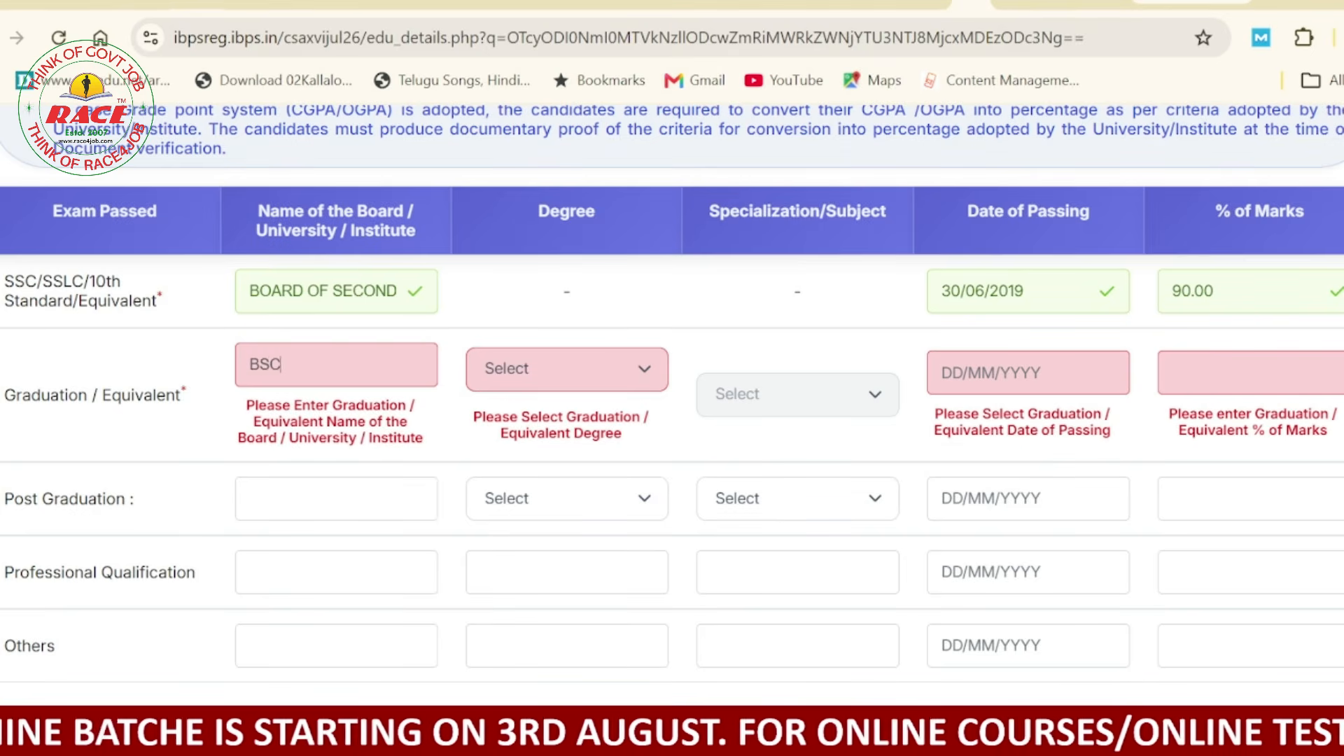
key(BackSpace)
key(BackSpace)
key(BackSpace)
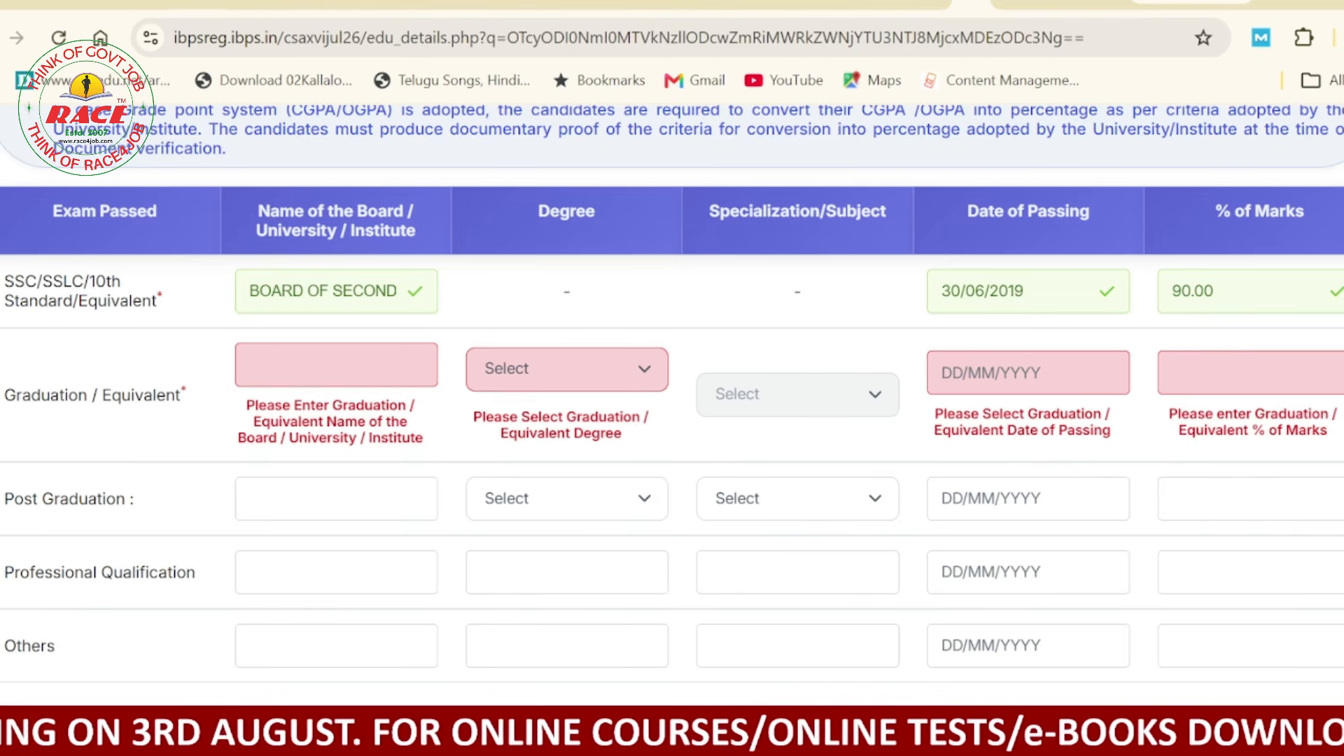
text(O)
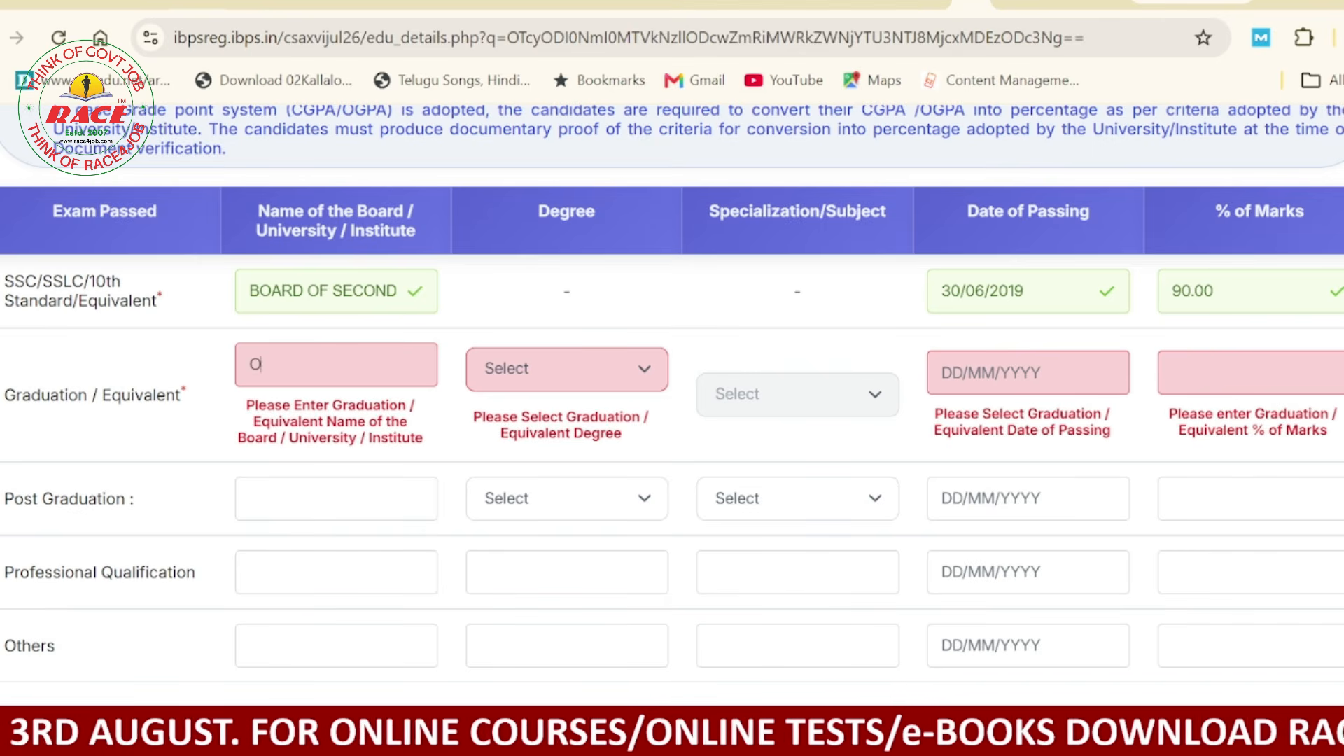
text(SMANIA UNIVERSITY)
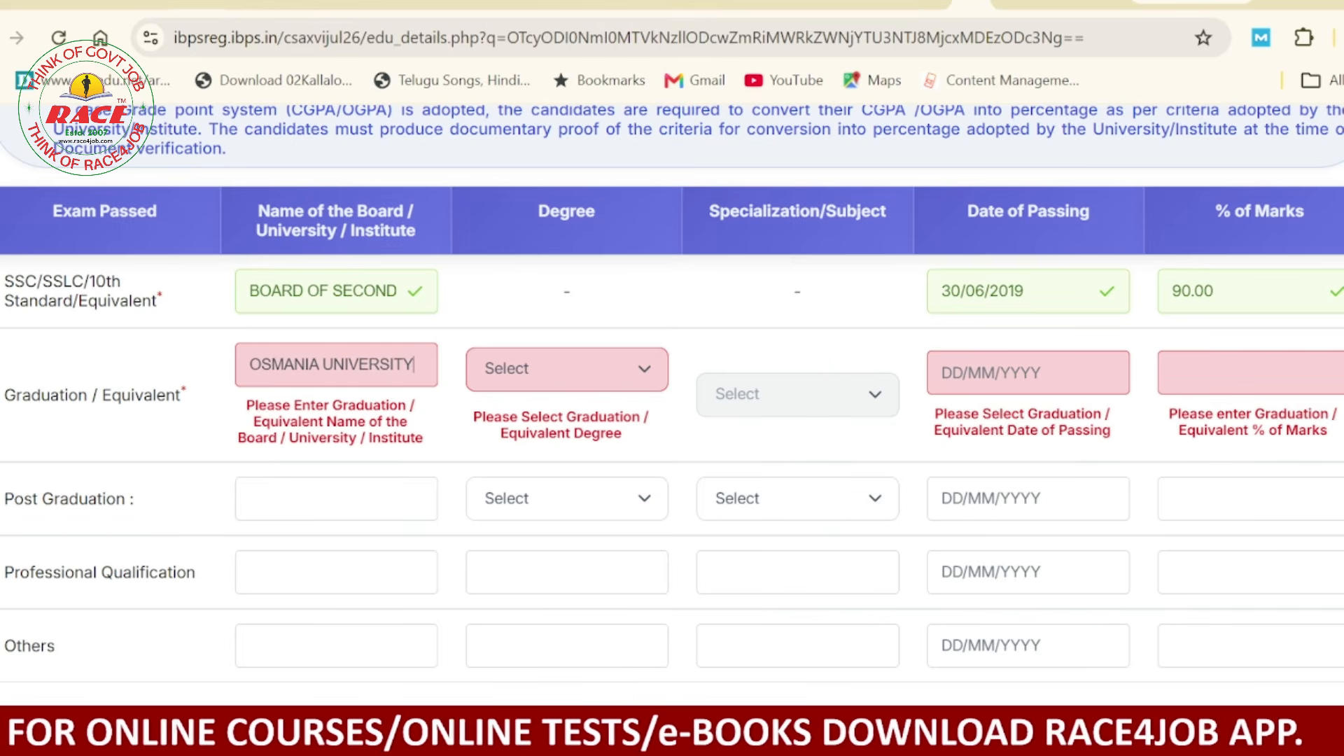
Choose Bachelor of Science (B.Sc) as the graduation degree with Mathematics as specialization.
click(629, 382)
scroll(595, 231, down, 1)
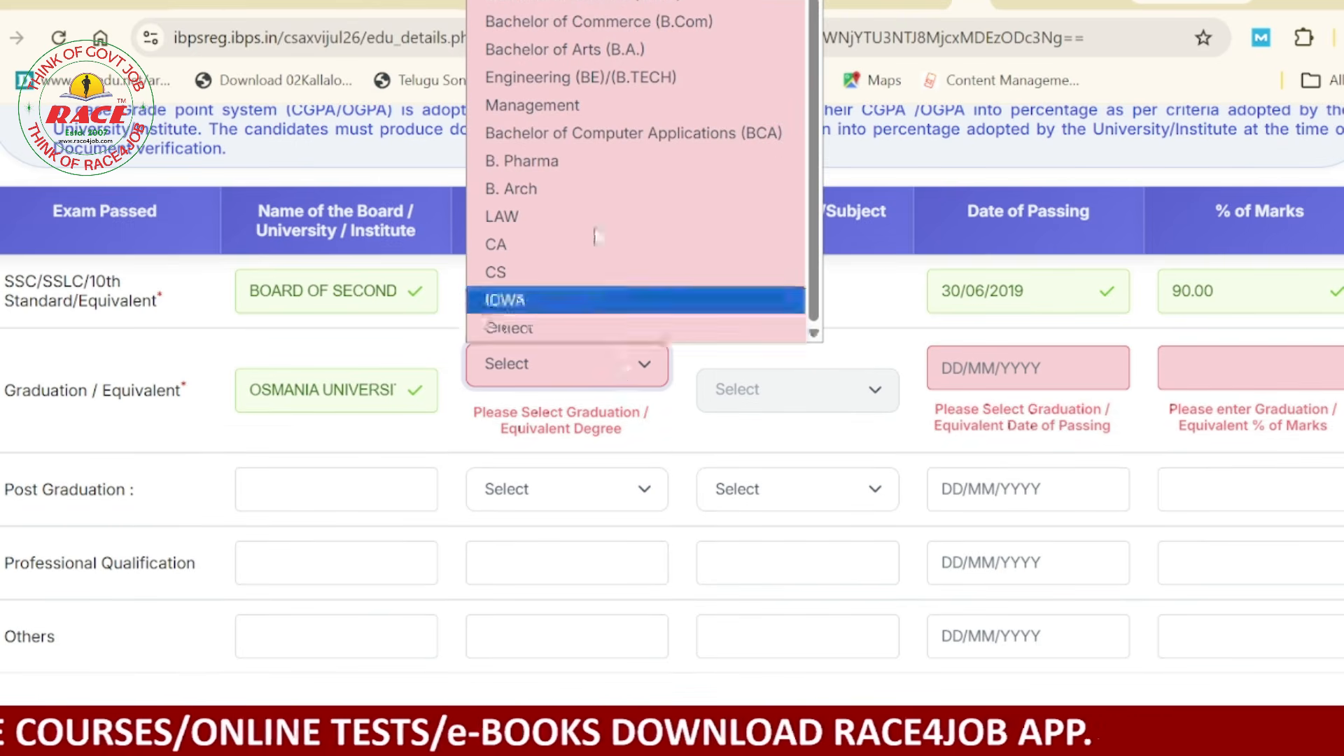
click(569, 2)
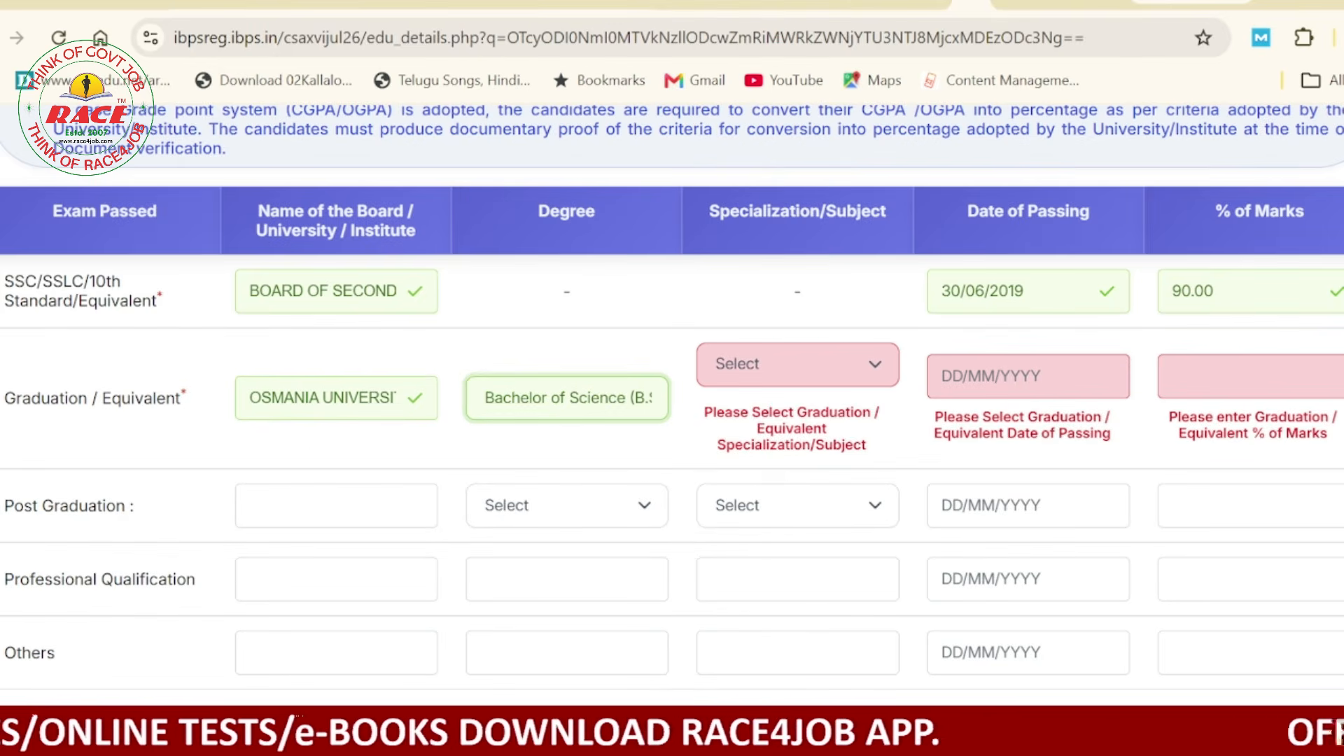
click(751, 385)
scroll(770, 77, down, 1)
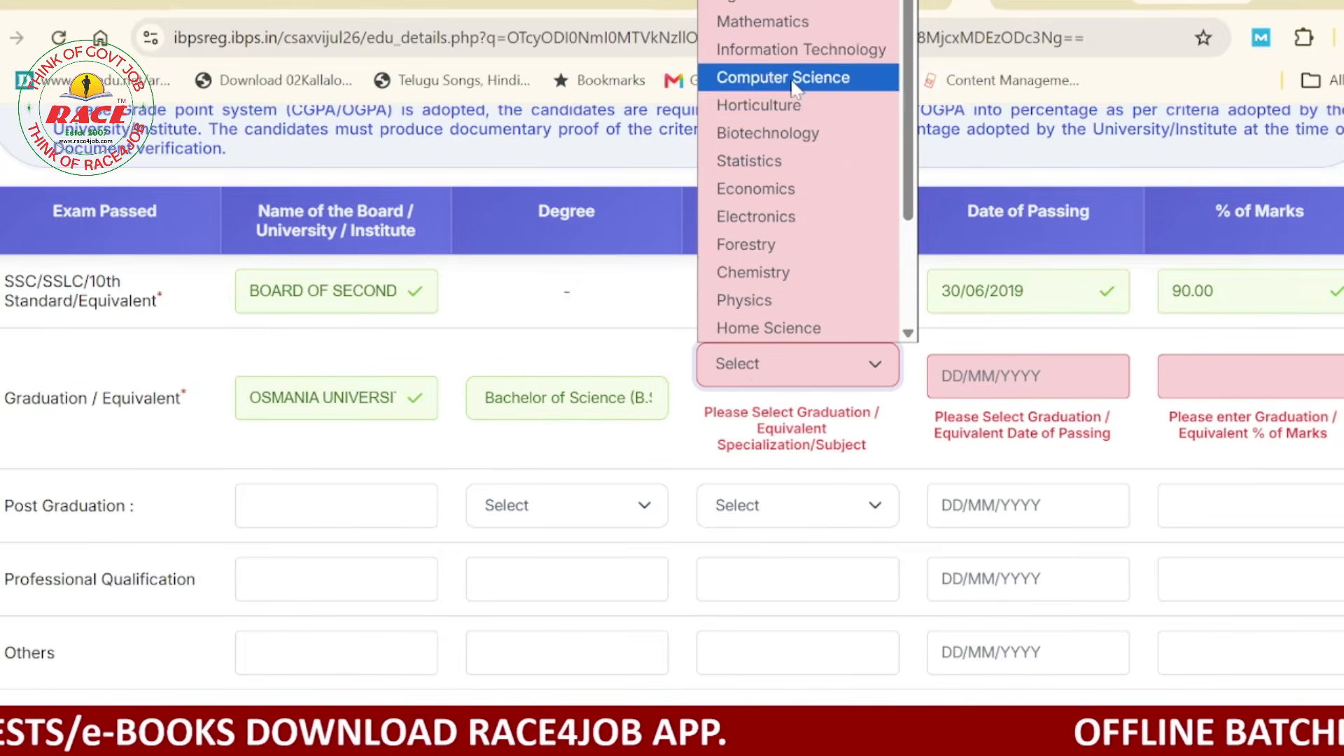
click(766, 31)
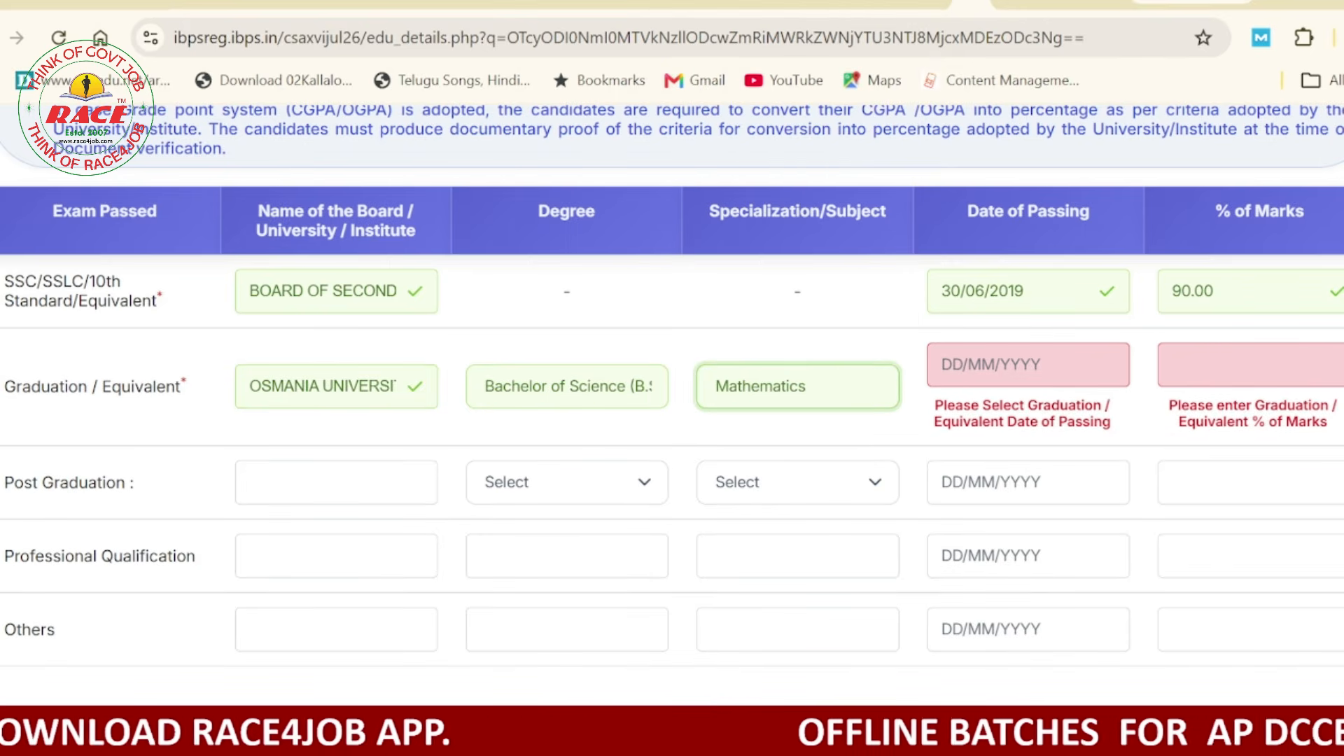
Set the graduation date of passing to 31/07/2024.
click(1028, 363)
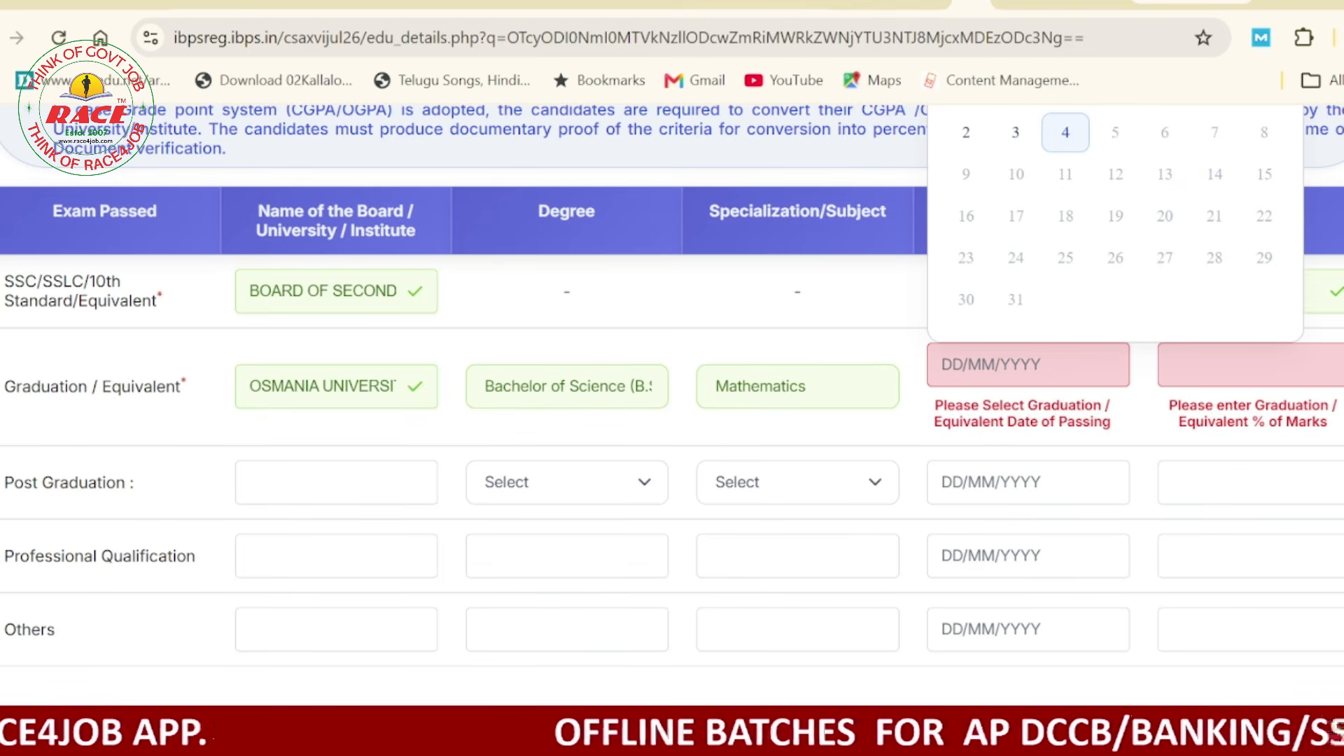
scroll(1190, 248, up, 3)
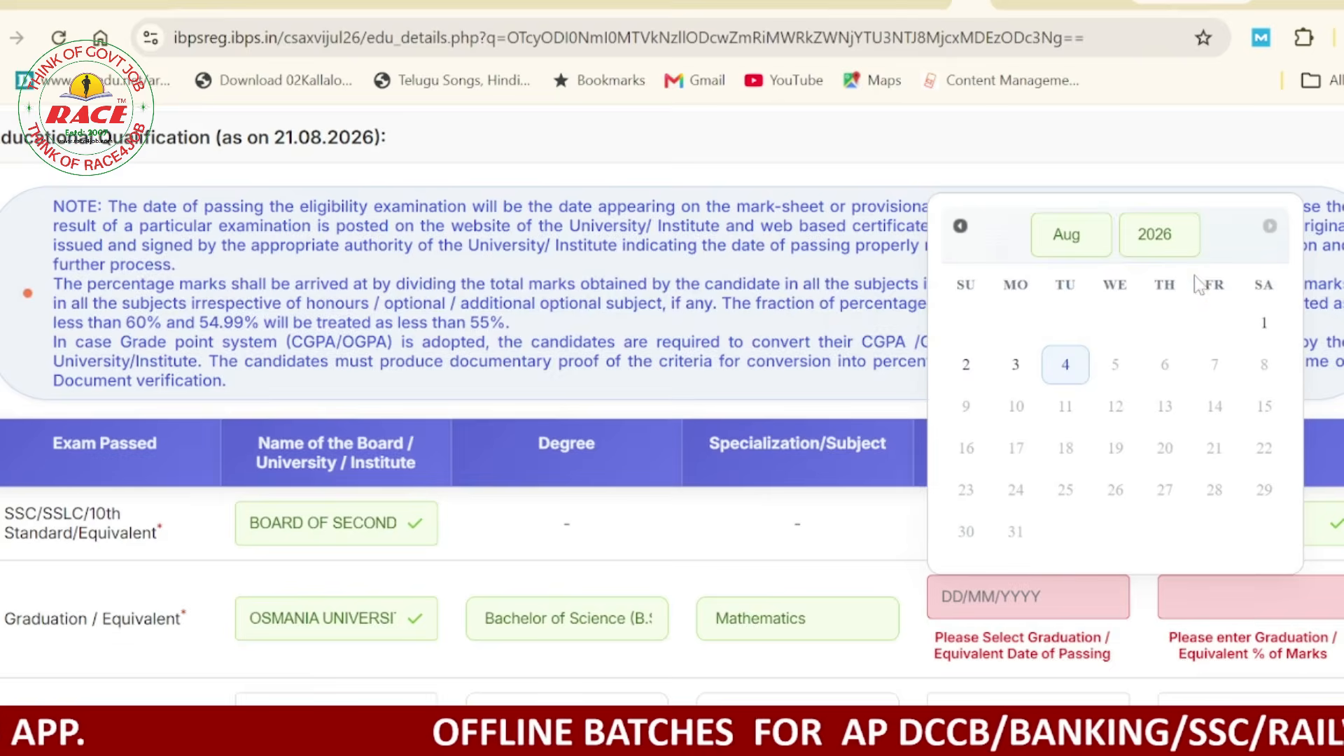
click(1187, 242)
click(1183, 452)
click(1071, 235)
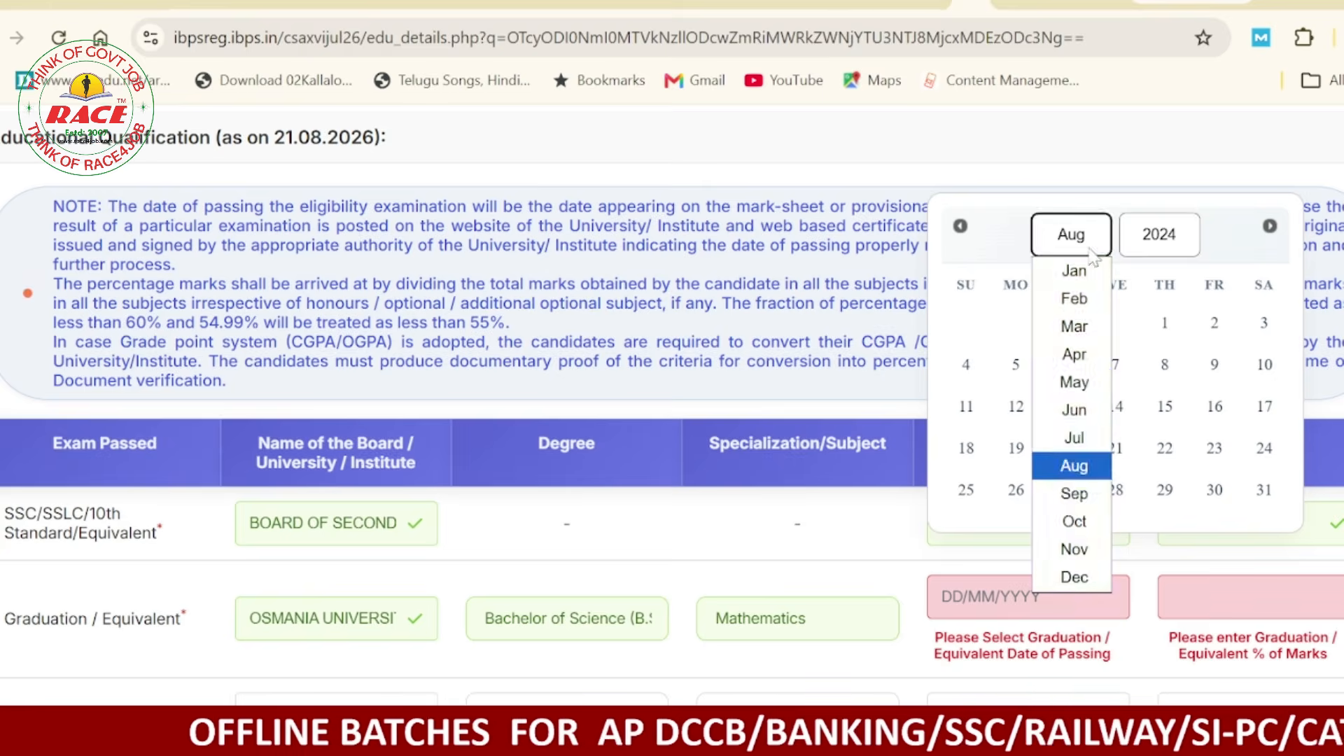
click(1079, 433)
click(1113, 489)
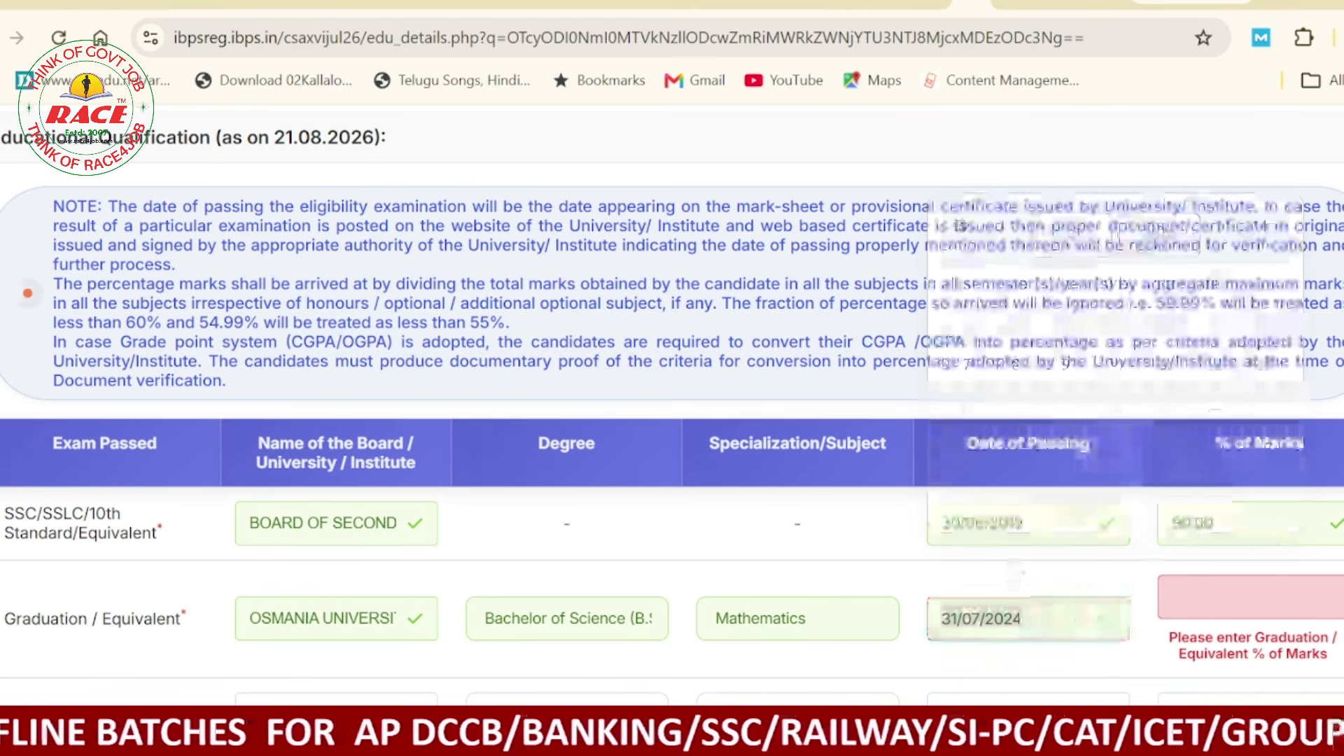
Enter 90.00 as the graduation percentage and dismiss the two-decimal notice.
scroll(1008, 552, down, 2)
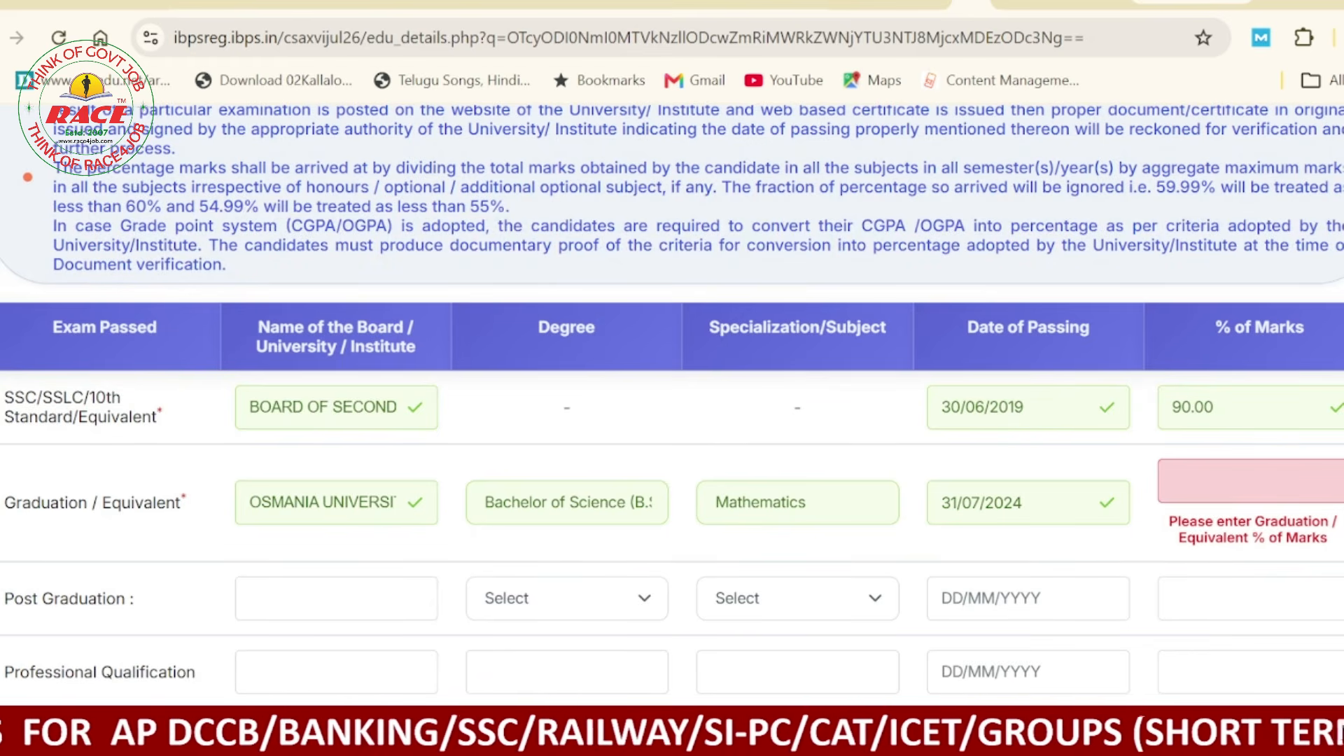
text(90.00)
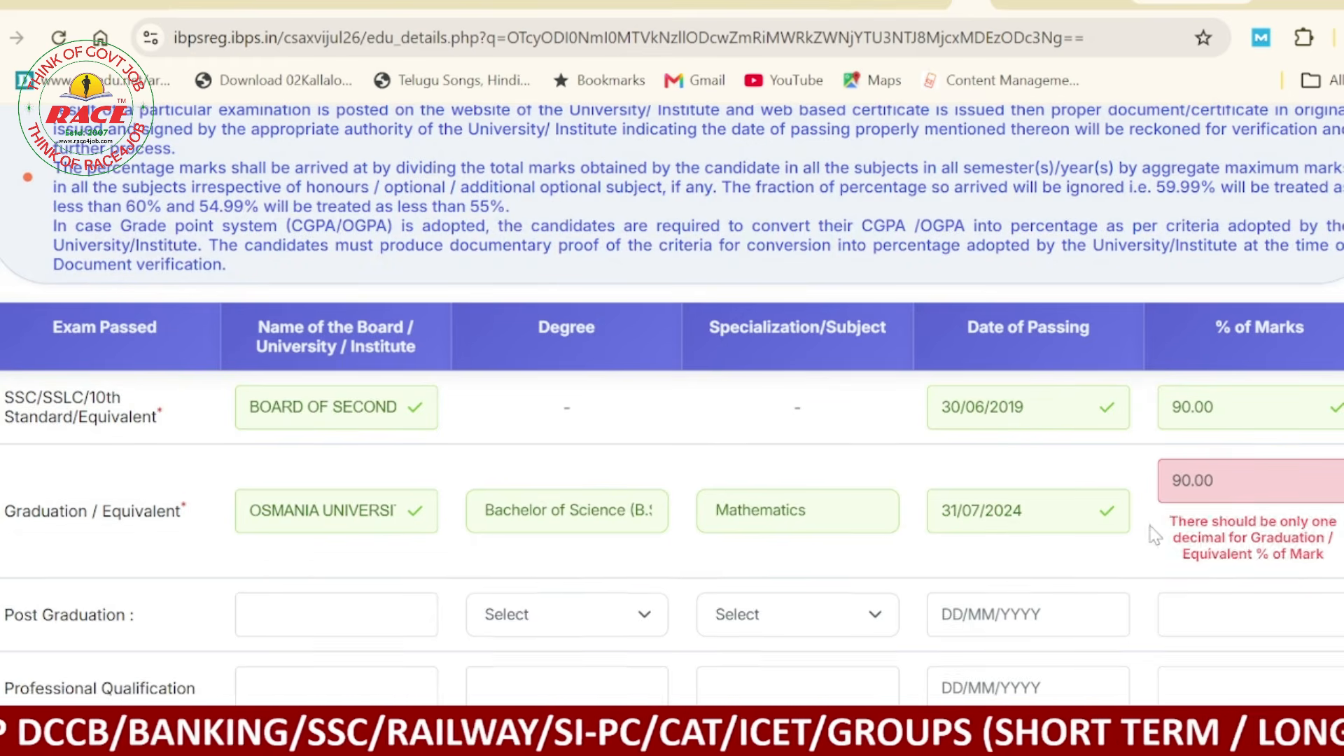
click(1153, 535)
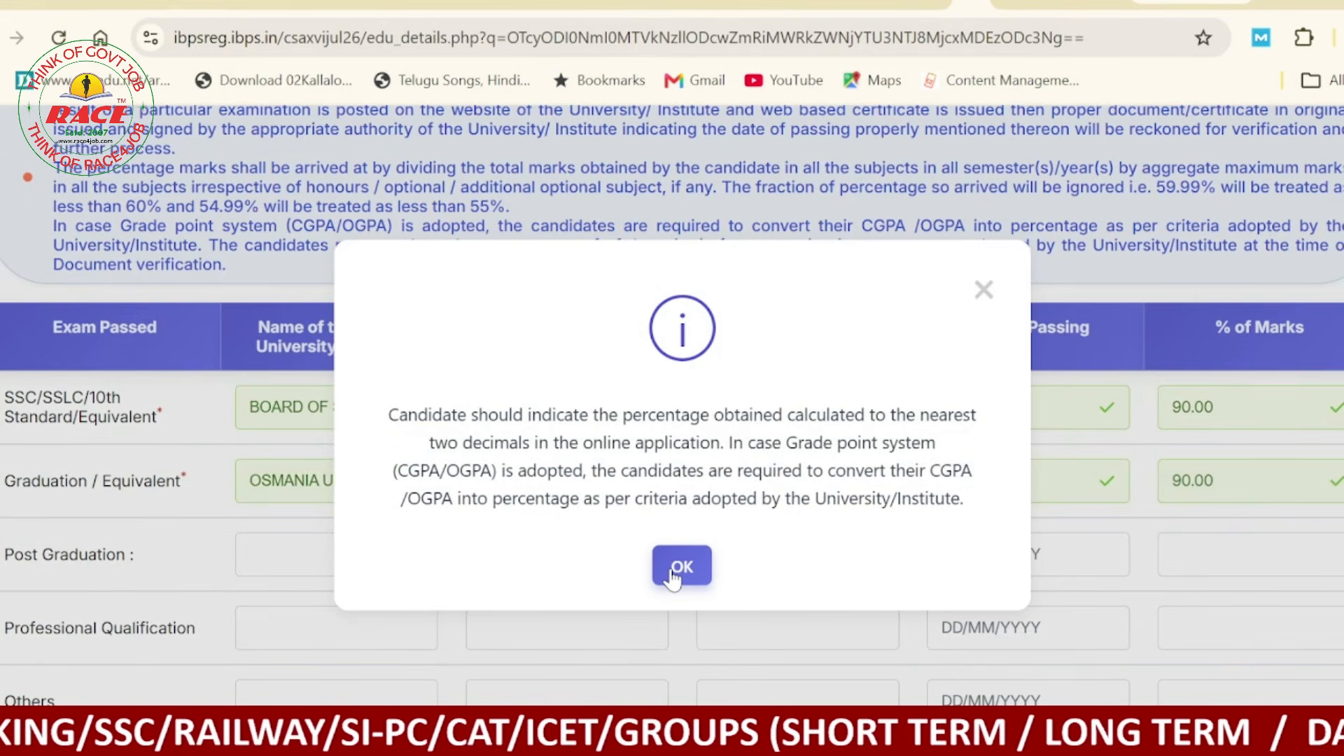
click(673, 567)
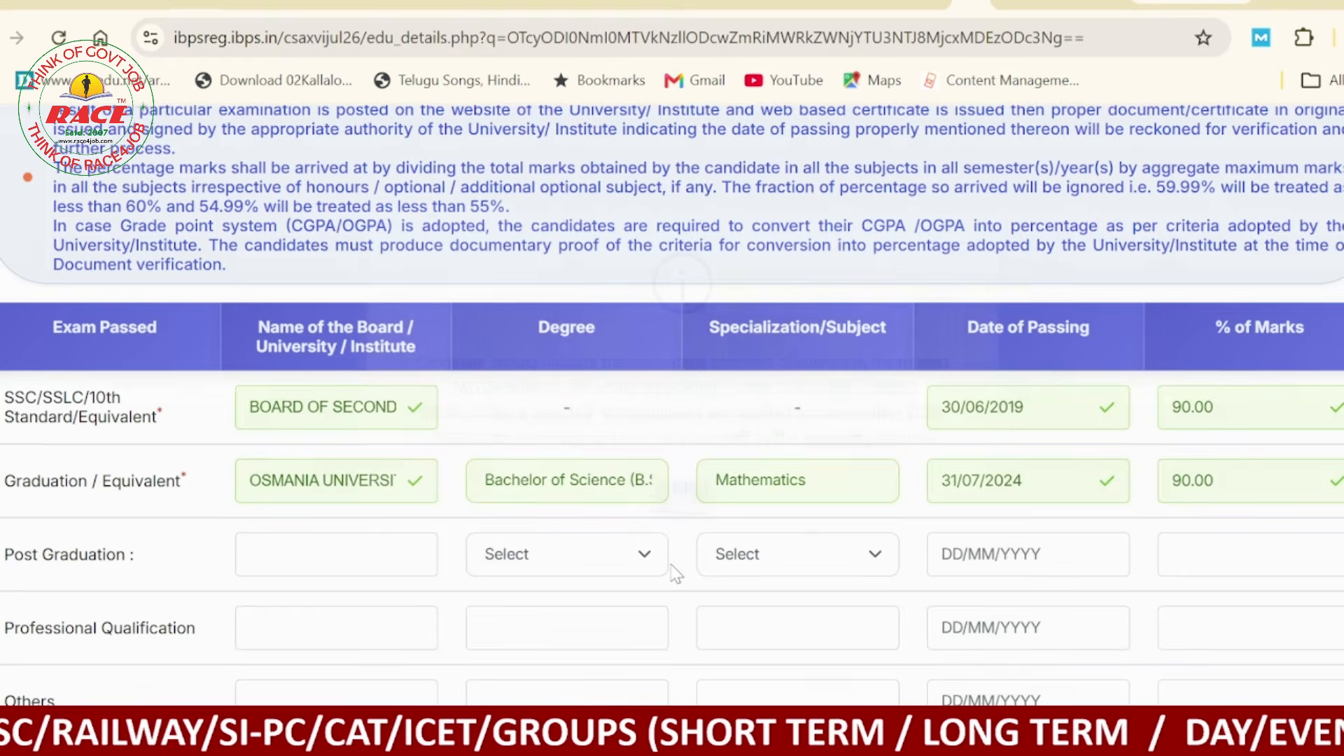
Answer Yes to computer knowledge with 'Studied in High School/College/Institute' and 'Computer as a Subject'.
scroll(1148, 560, down, 2)
scroll(441, 489, down, 1)
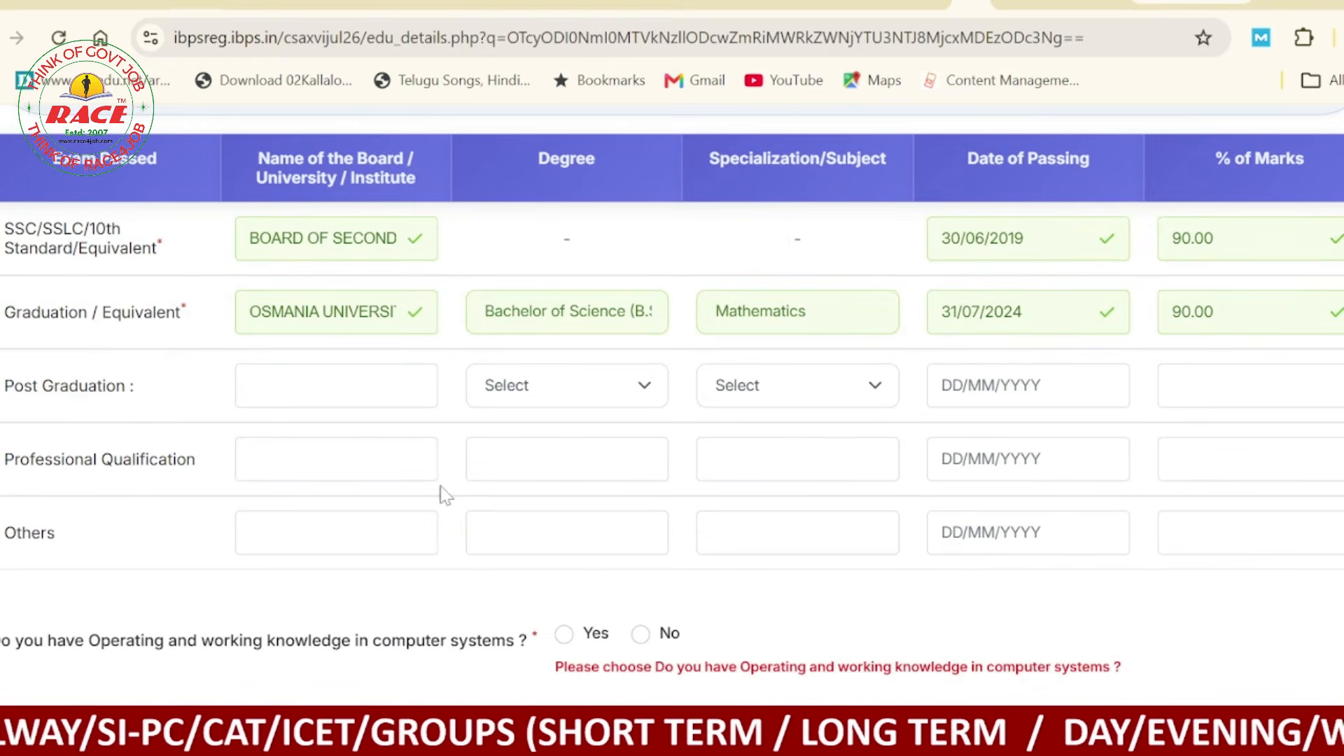
scroll(867, 381, down, 1)
scroll(454, 384, down, 3)
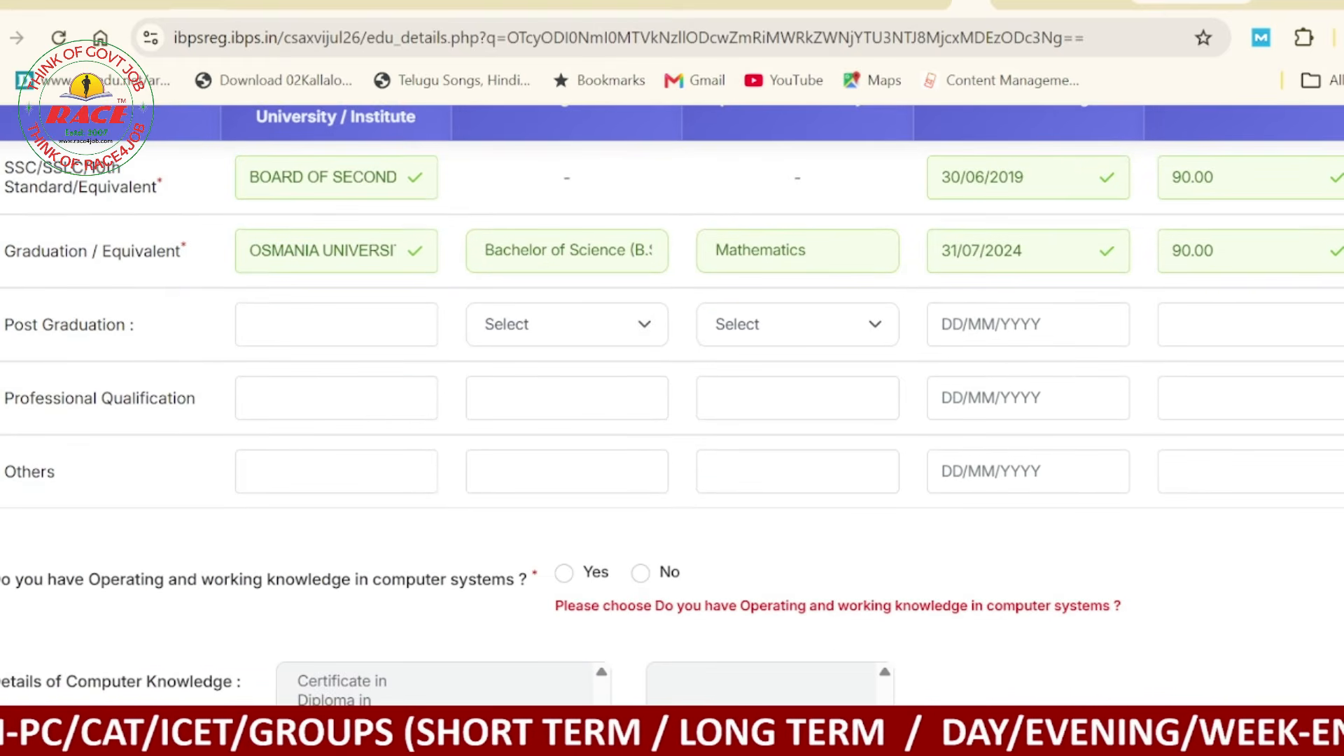
scroll(453, 384, down, 2)
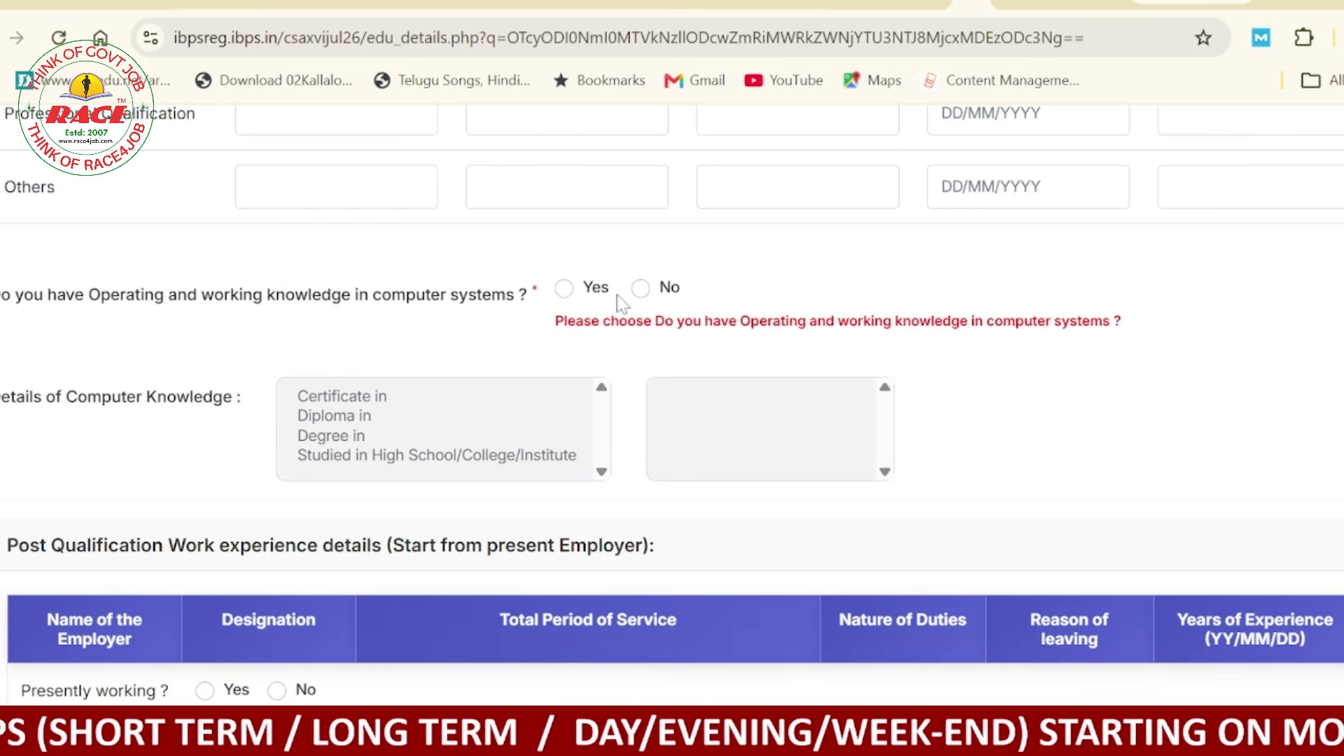
click(564, 289)
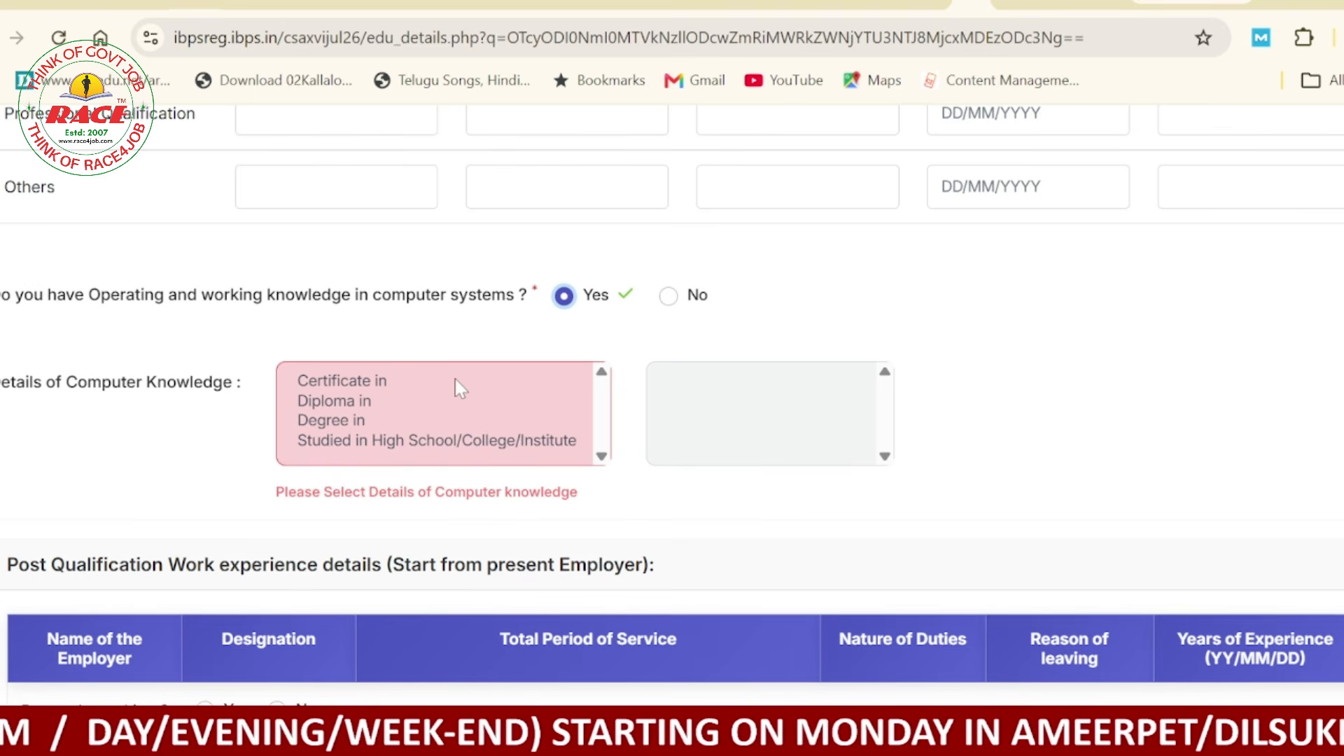
scroll(375, 398, down, 1)
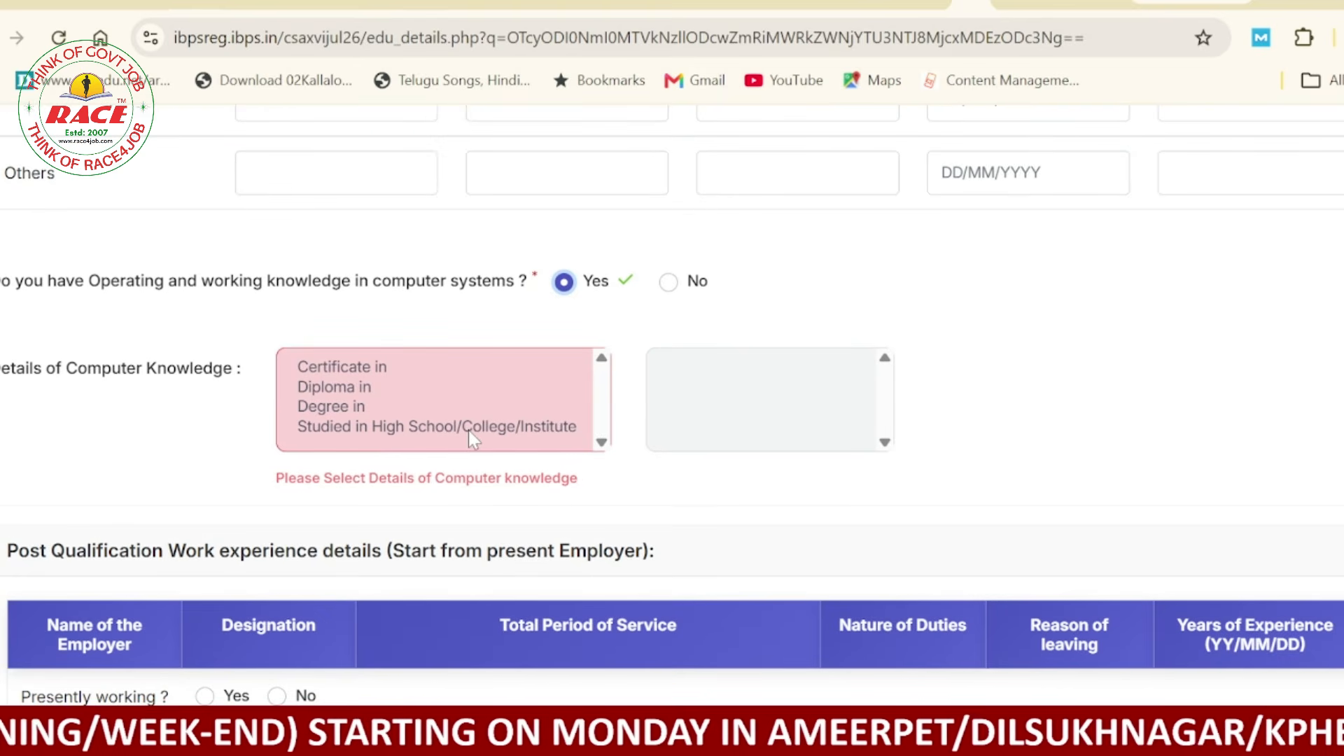
click(361, 406)
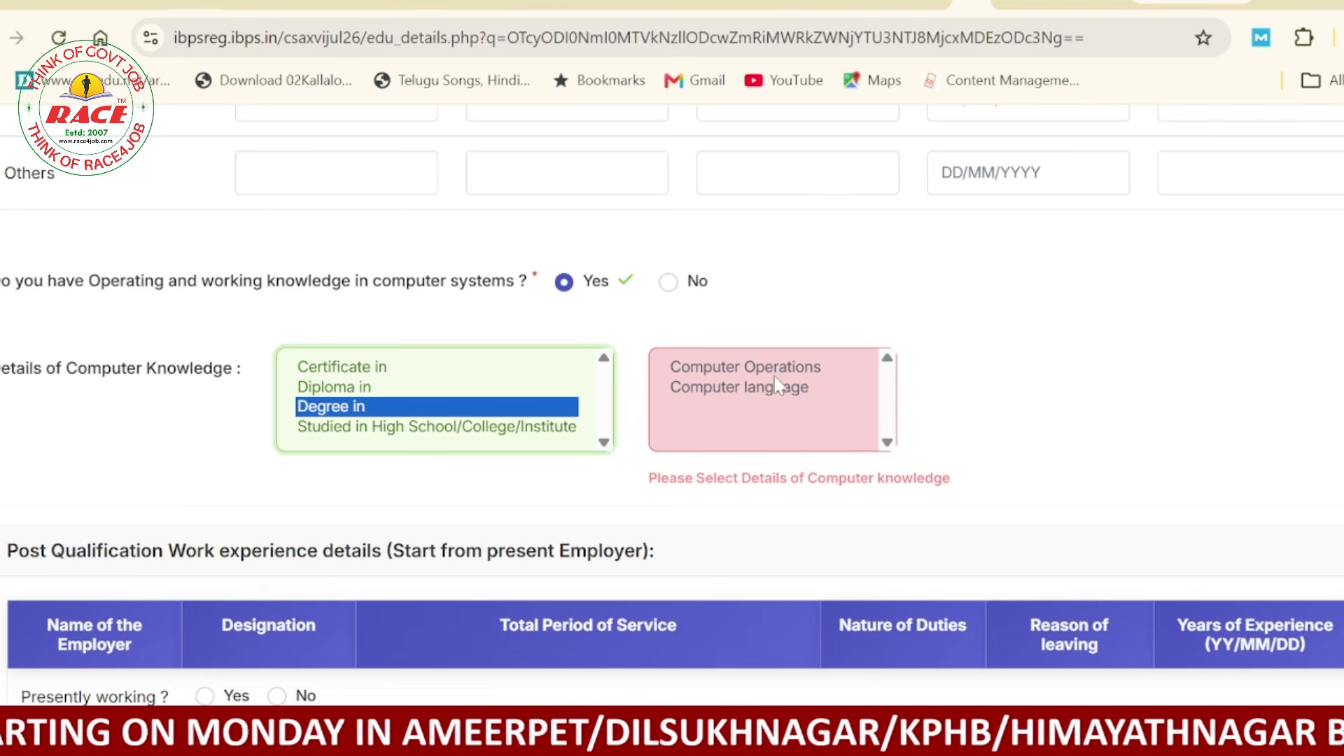
click(402, 426)
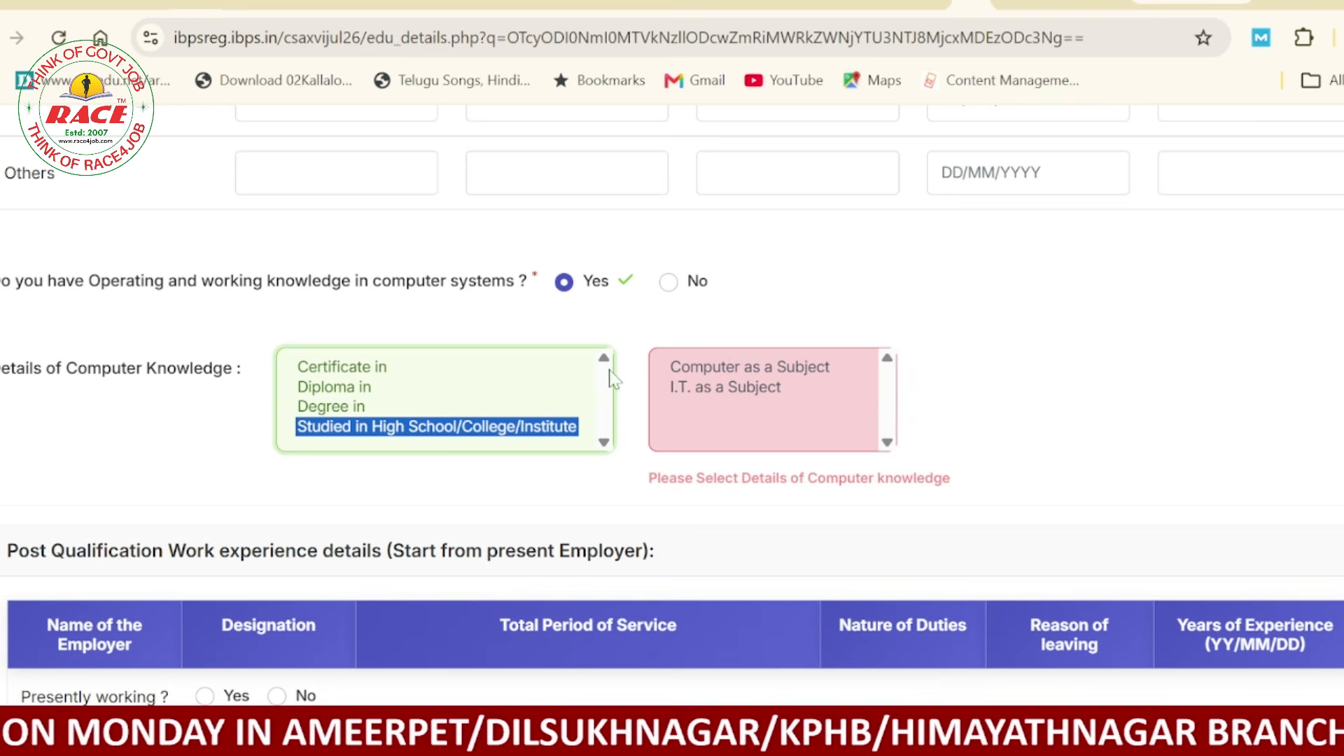
click(745, 370)
Answer No to 'Presently working' in the work-experience table.
click(946, 365)
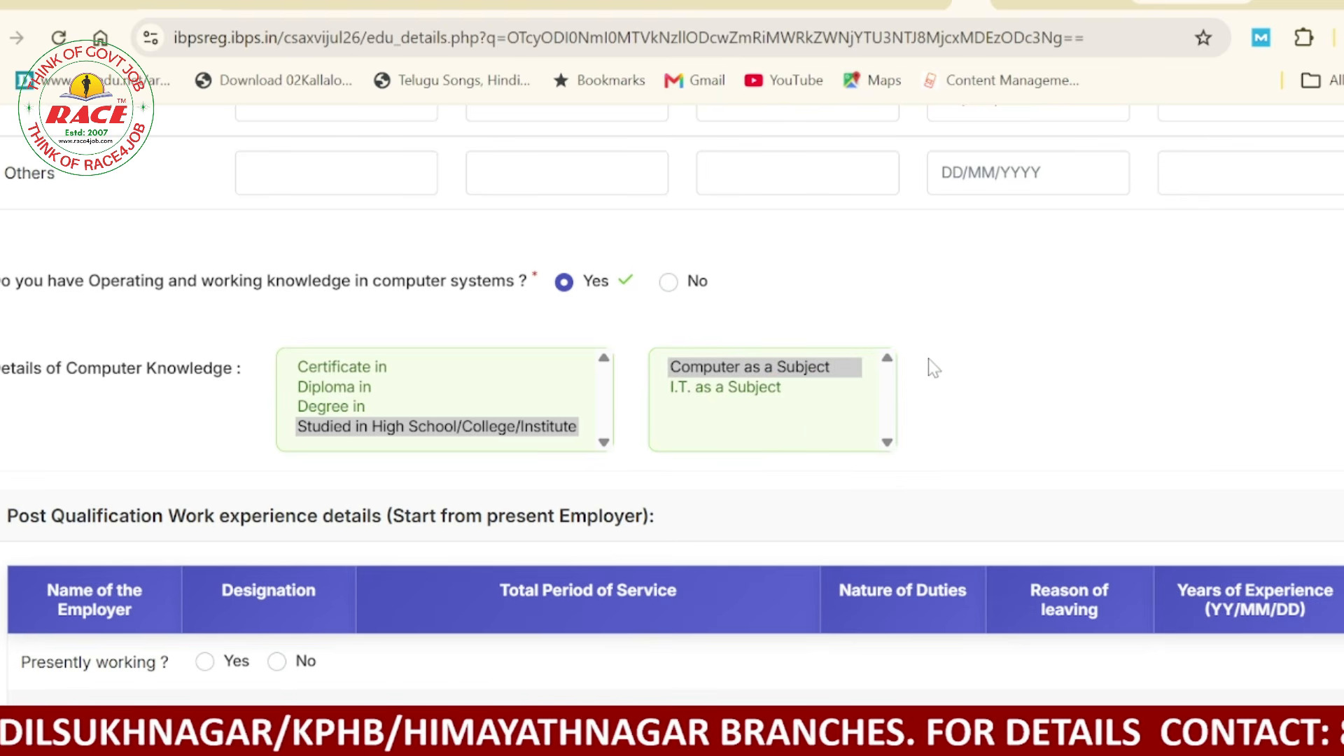
scroll(306, 249, down, 4)
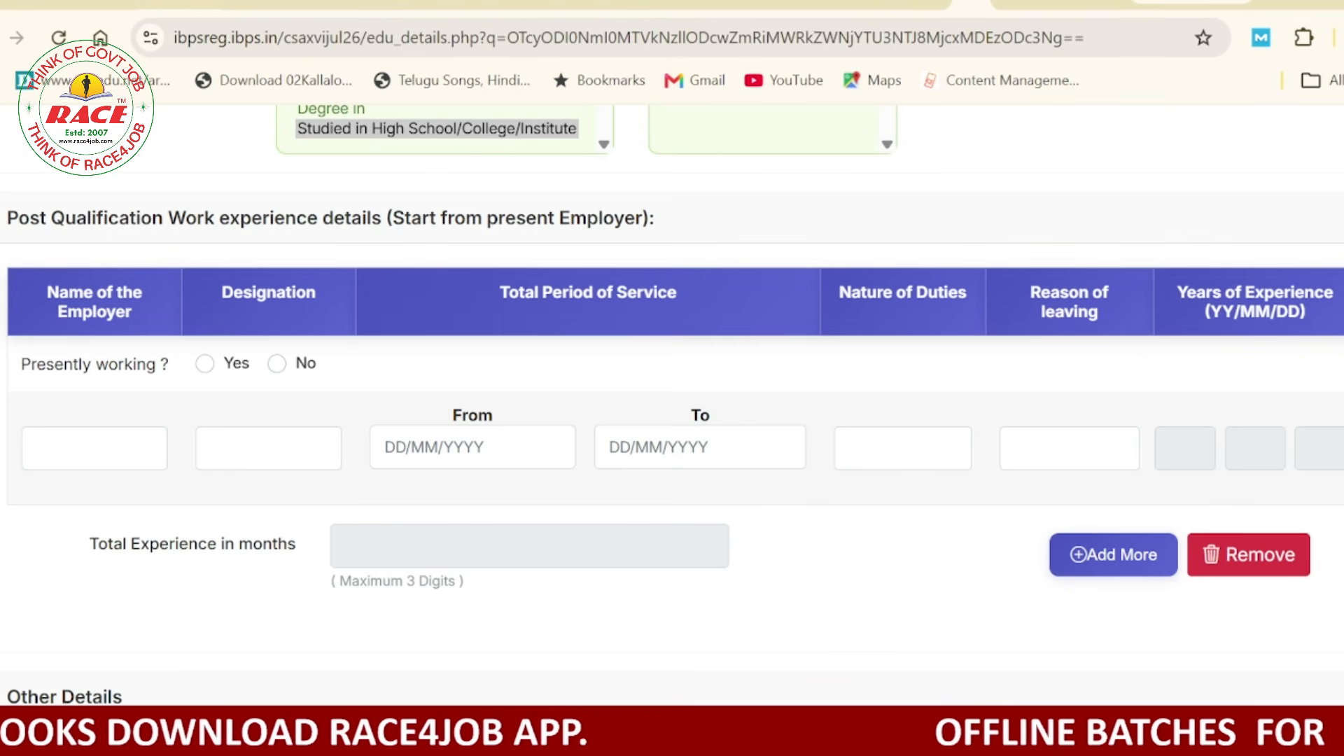
scroll(200, 258, down, 2)
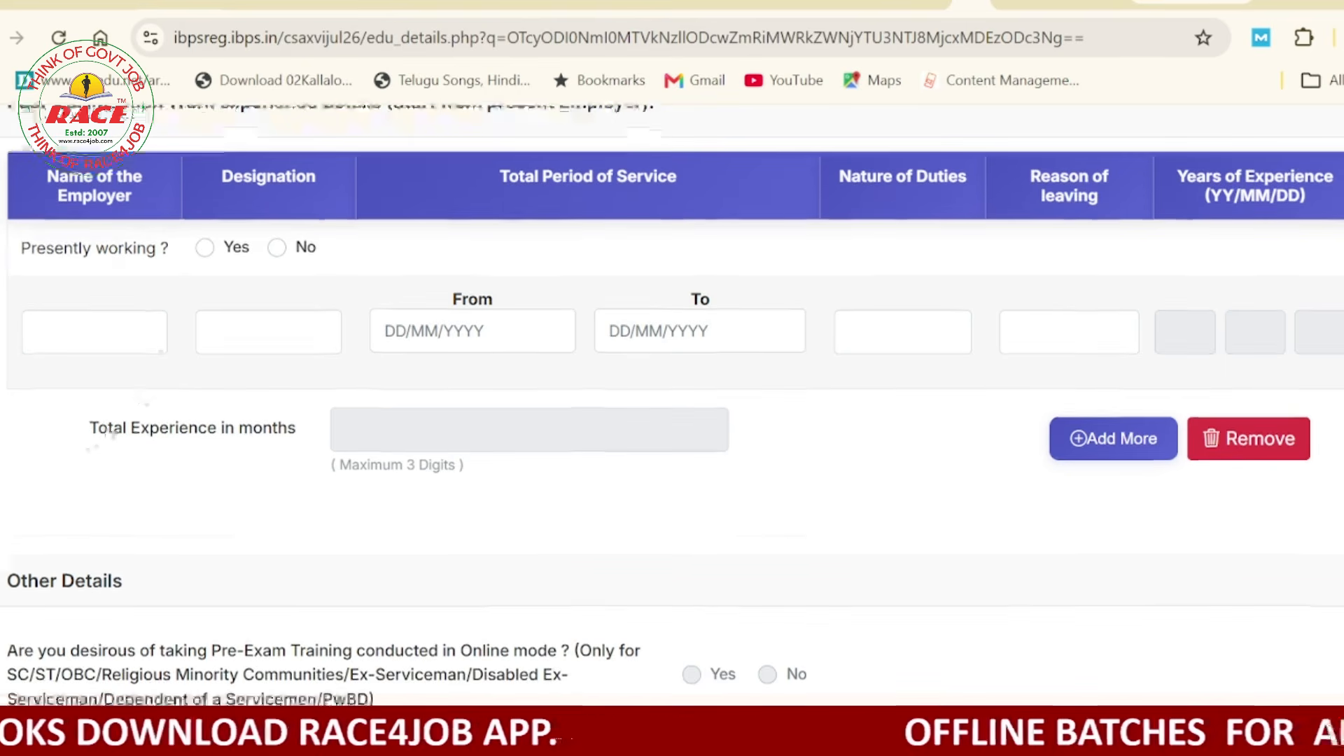
click(277, 248)
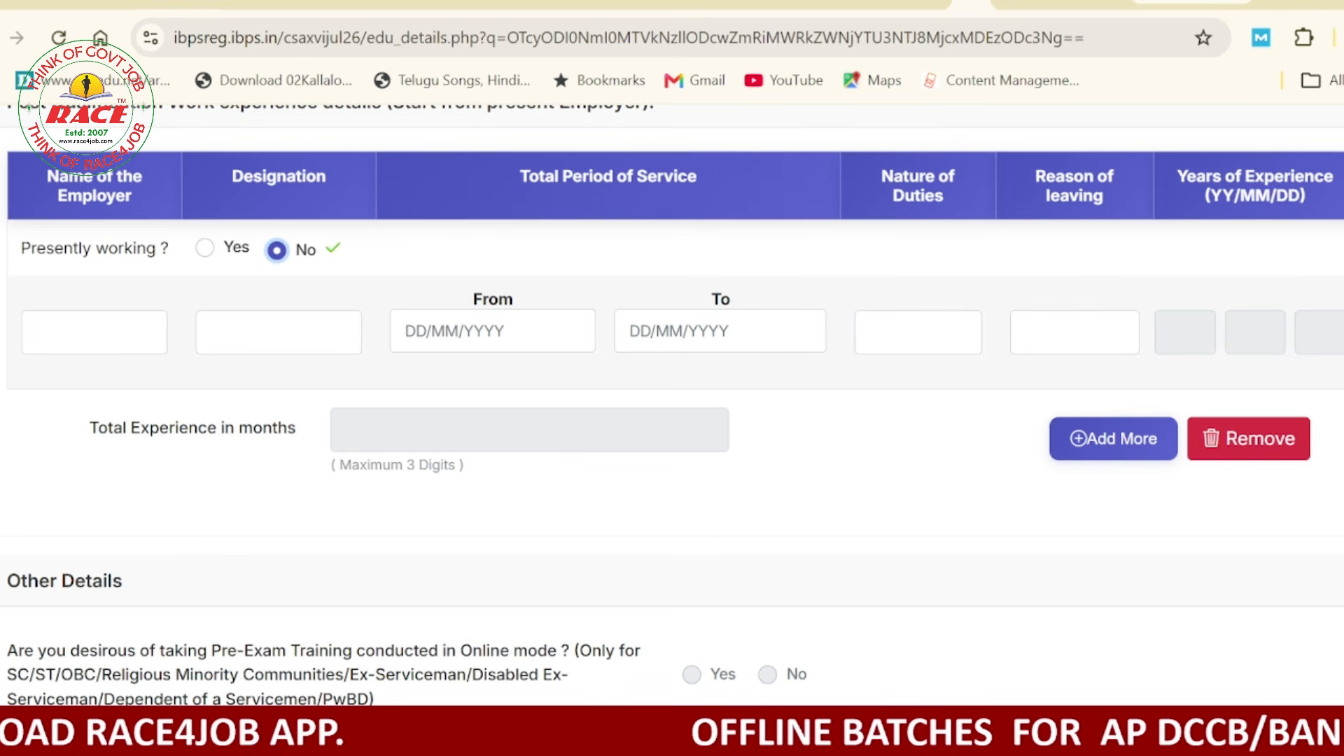
scroll(337, 354, down, 6)
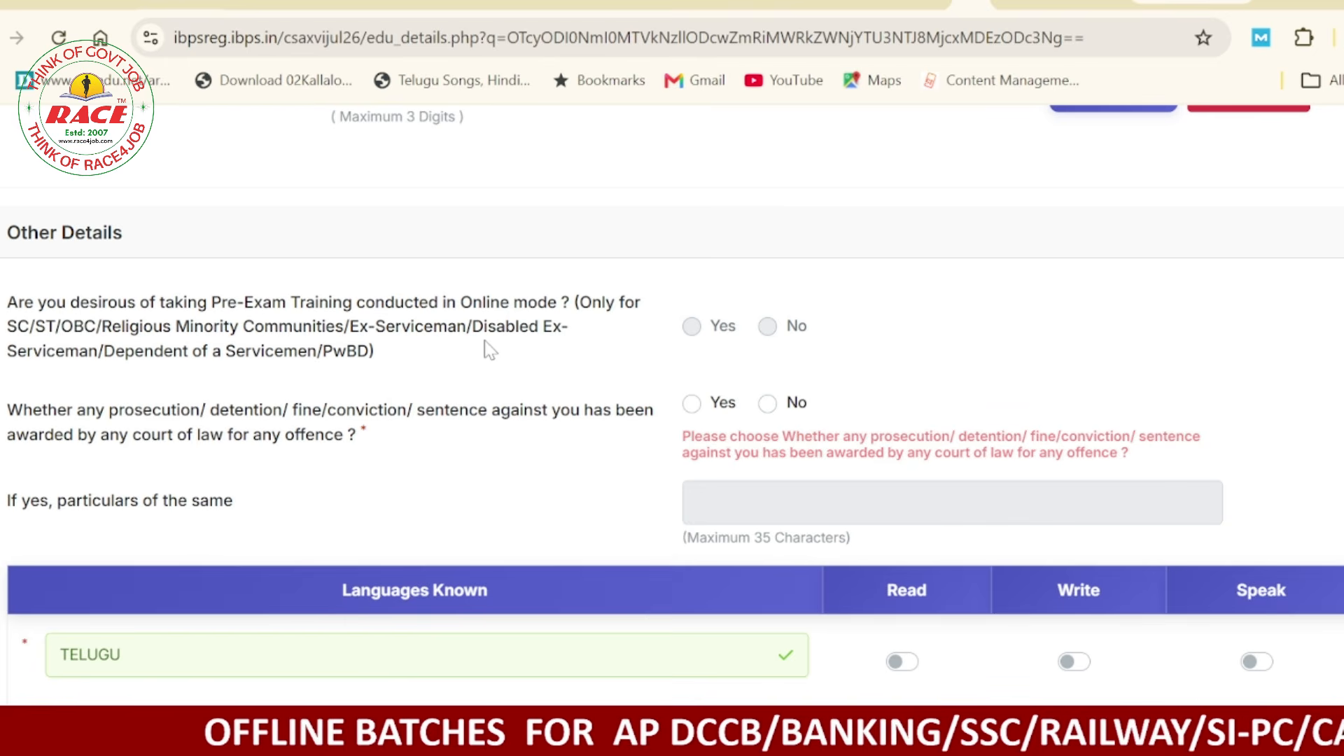
Answer No to the court prosecution question and move down to Languages Known.
scroll(446, 295, down, 1)
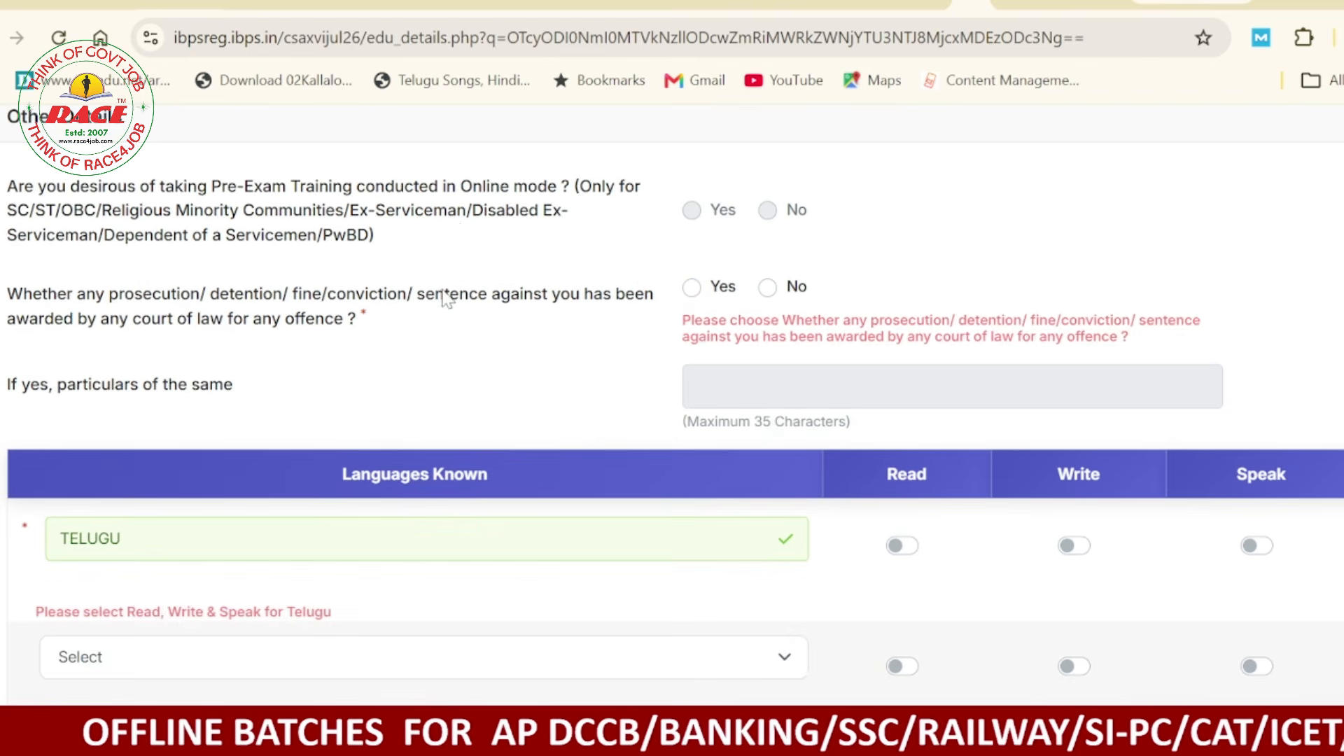
scroll(460, 277, up, 1)
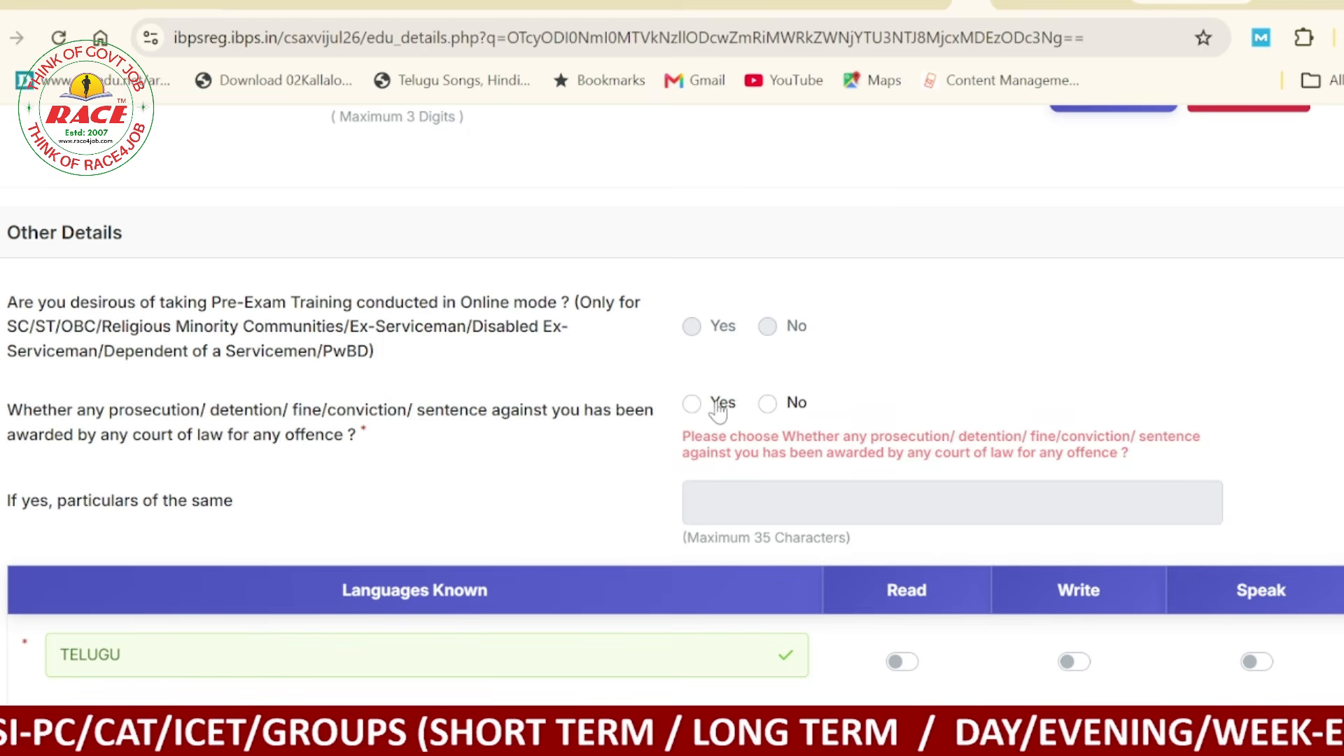
click(769, 403)
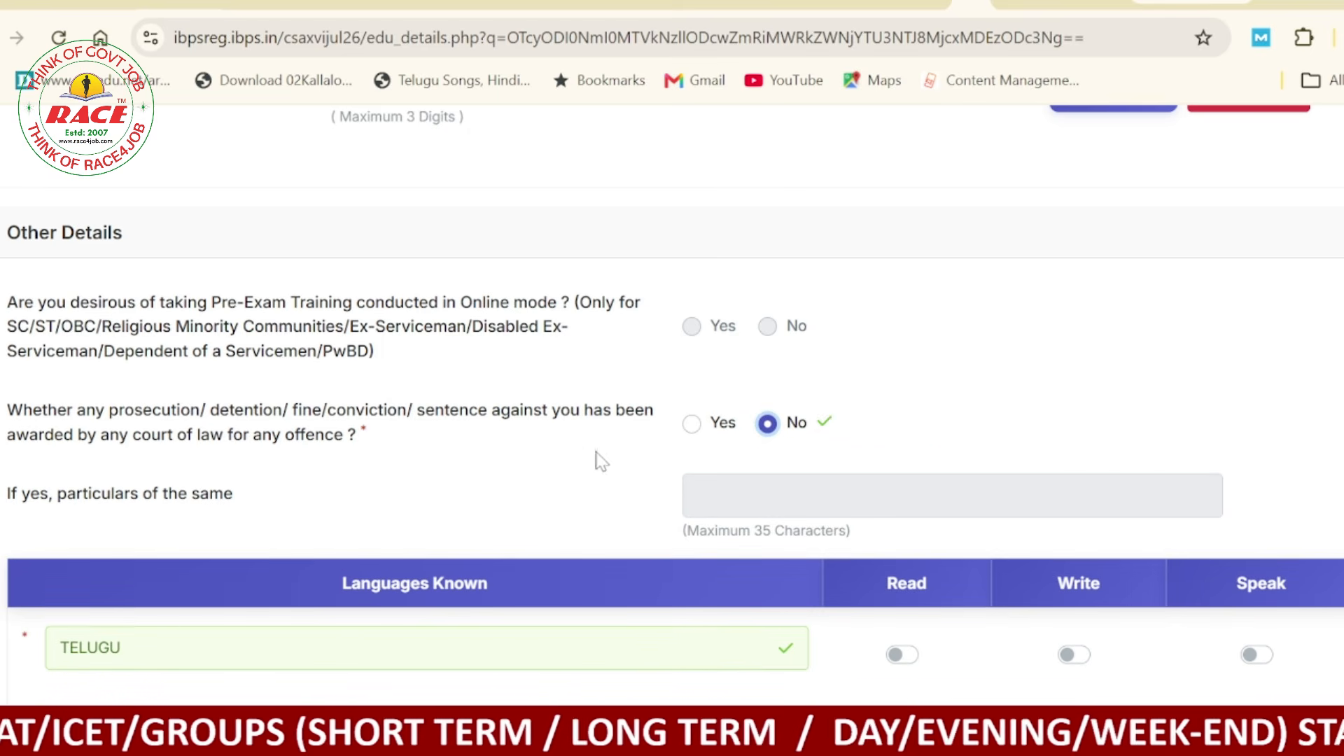
scroll(581, 455, down, 2)
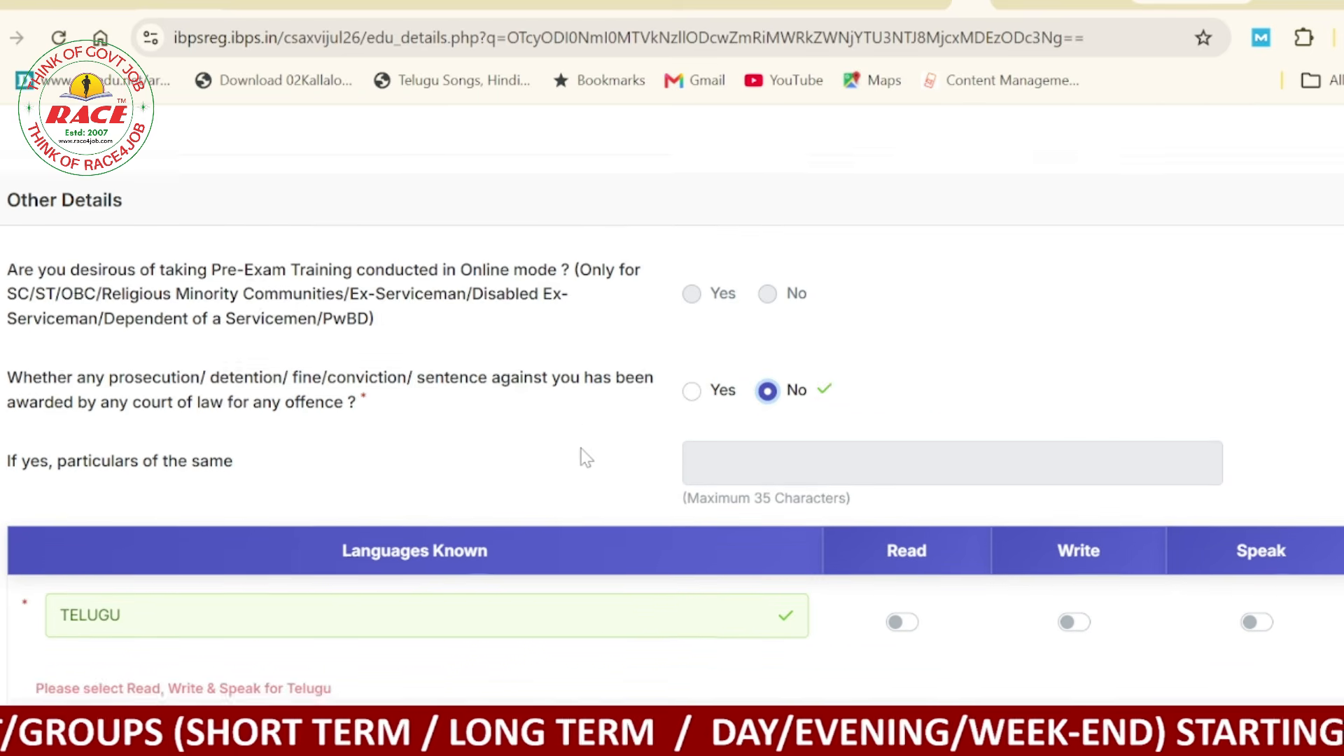
scroll(129, 398, down, 1)
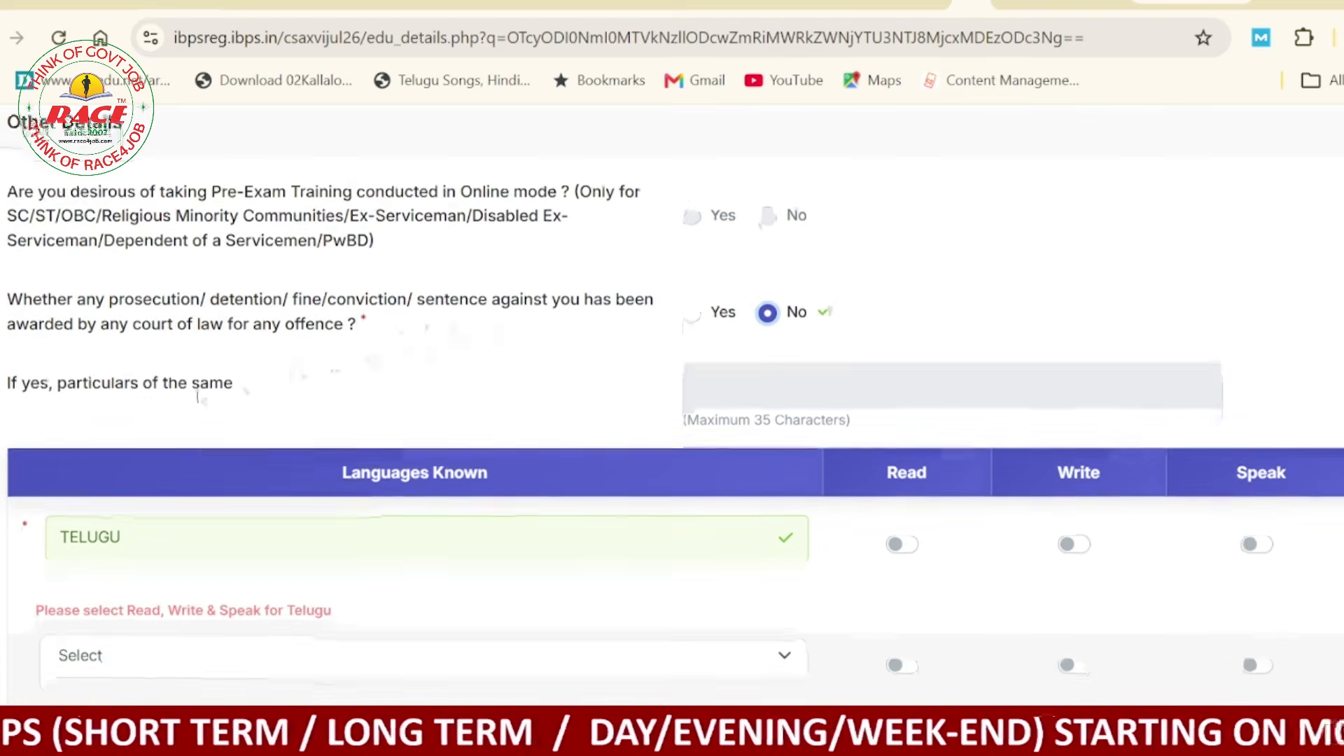
scroll(725, 354, down, 2)
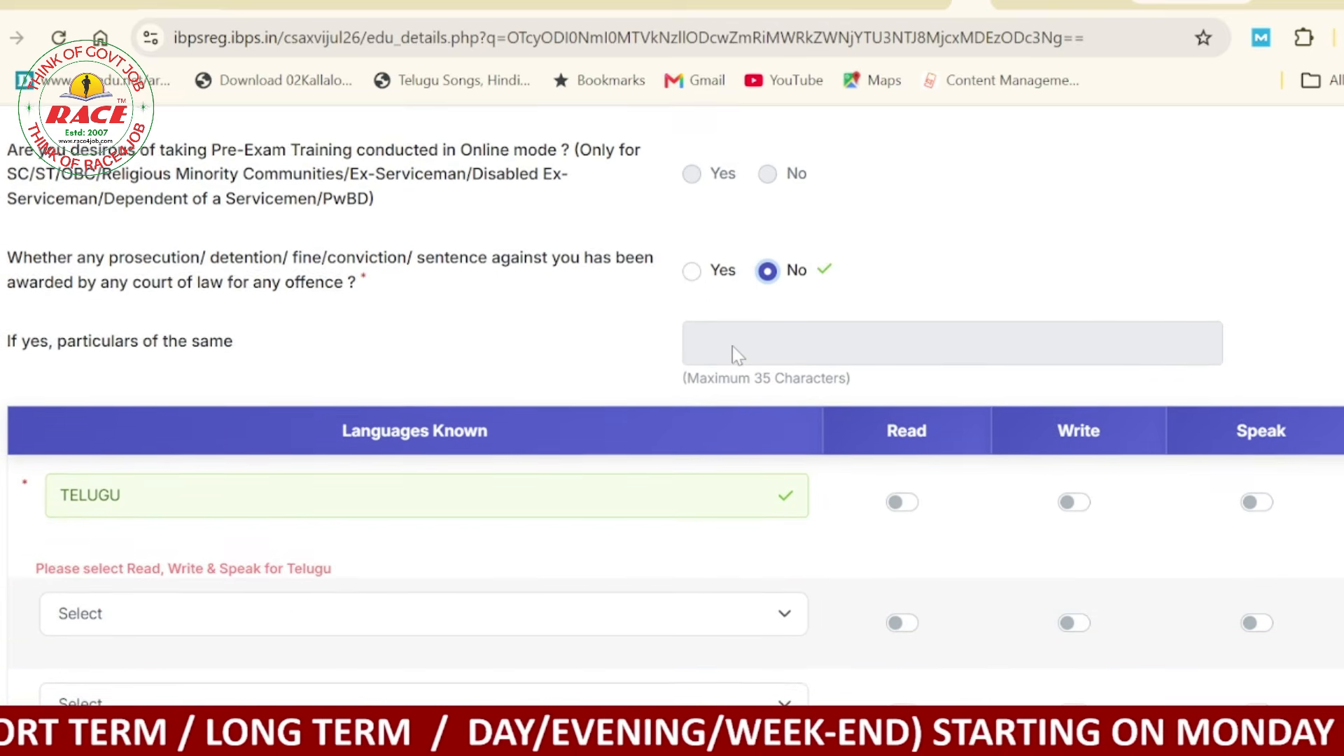
scroll(724, 353, down, 3)
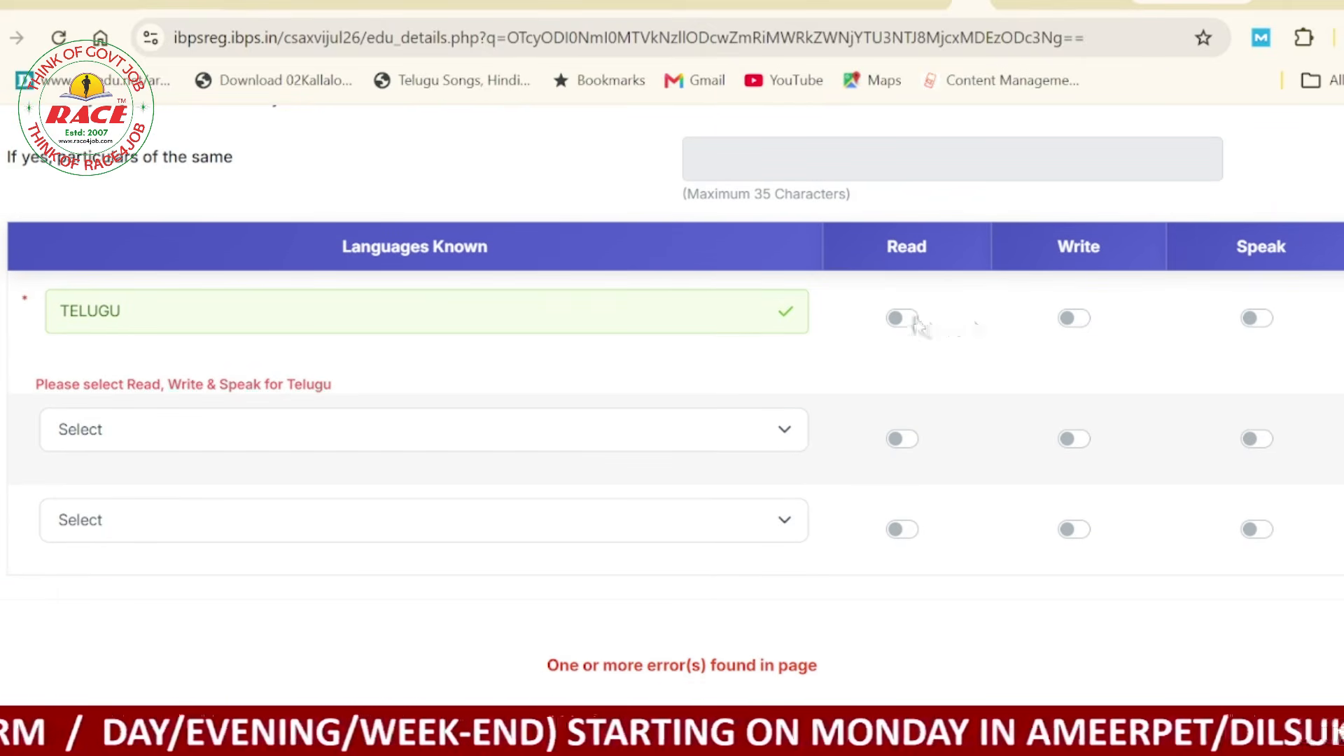
Enable read, write and speak for Telugu, and add English and Hindi with all three.
click(912, 319)
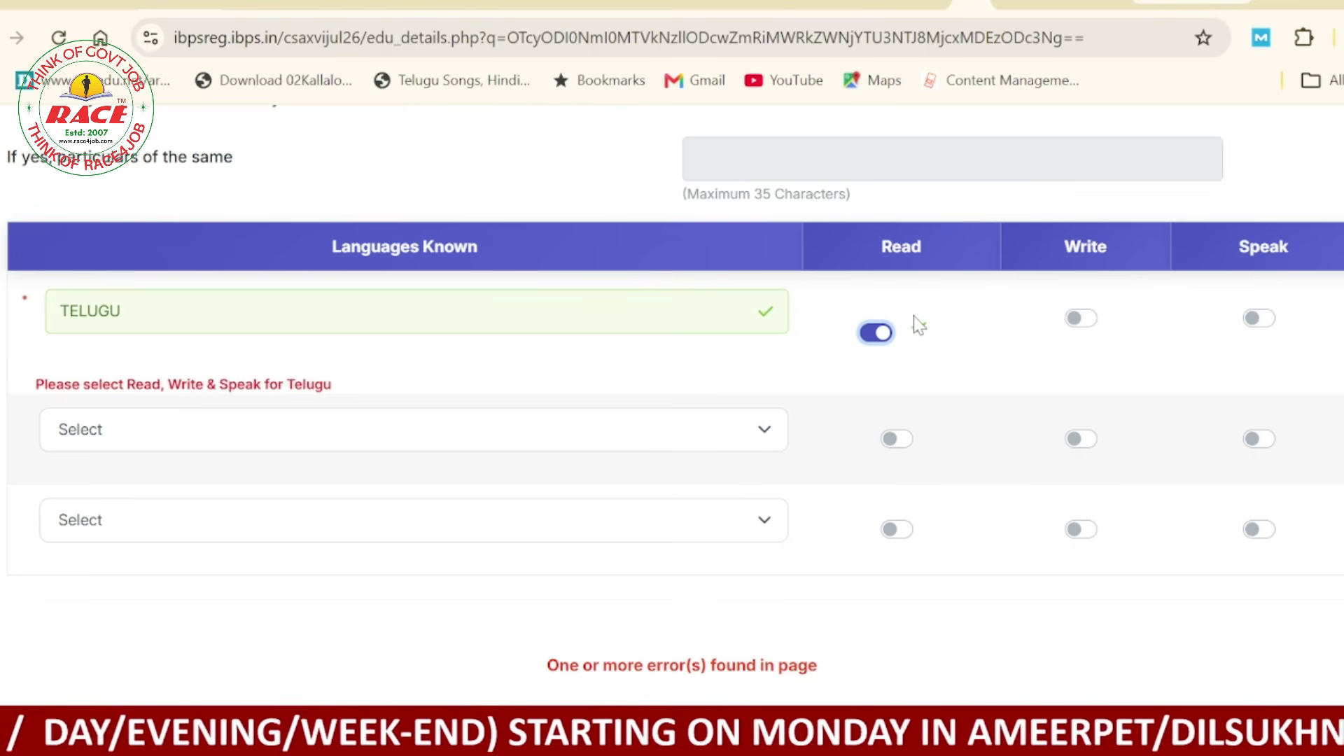
click(1085, 319)
click(1260, 319)
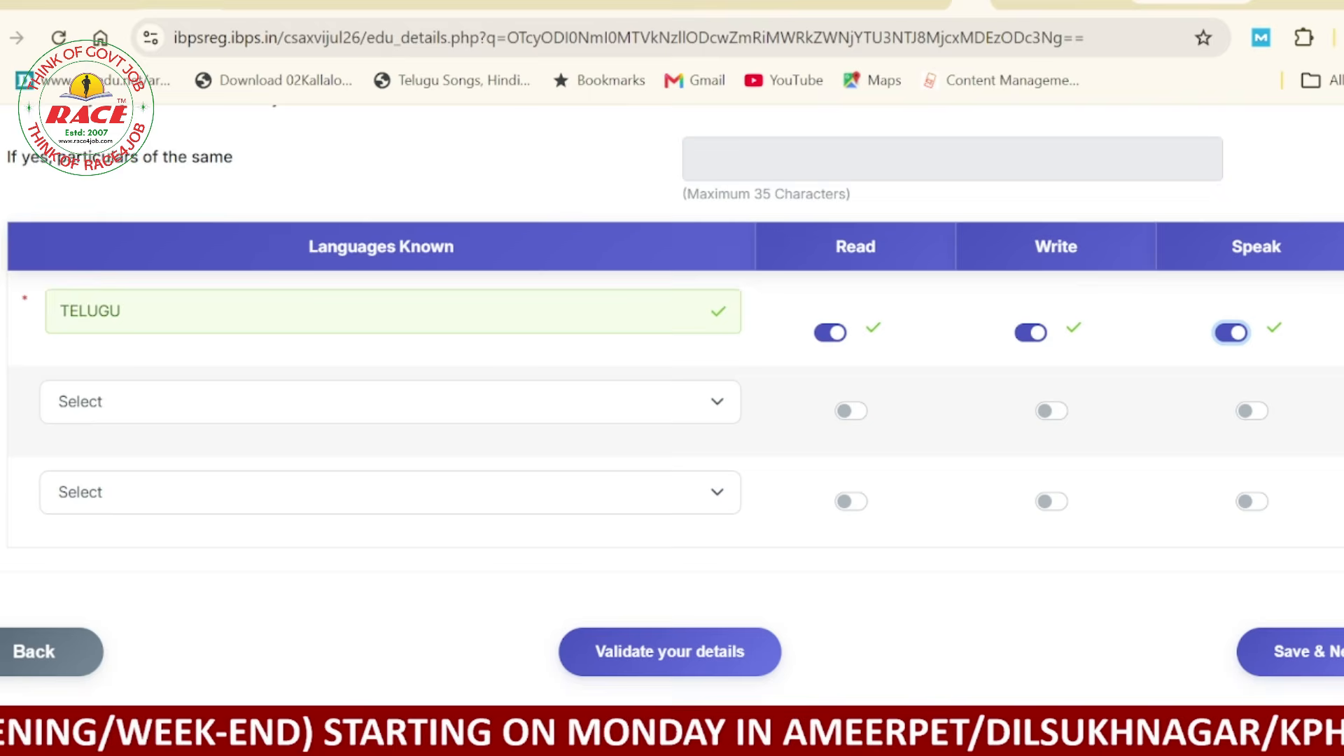
click(482, 401)
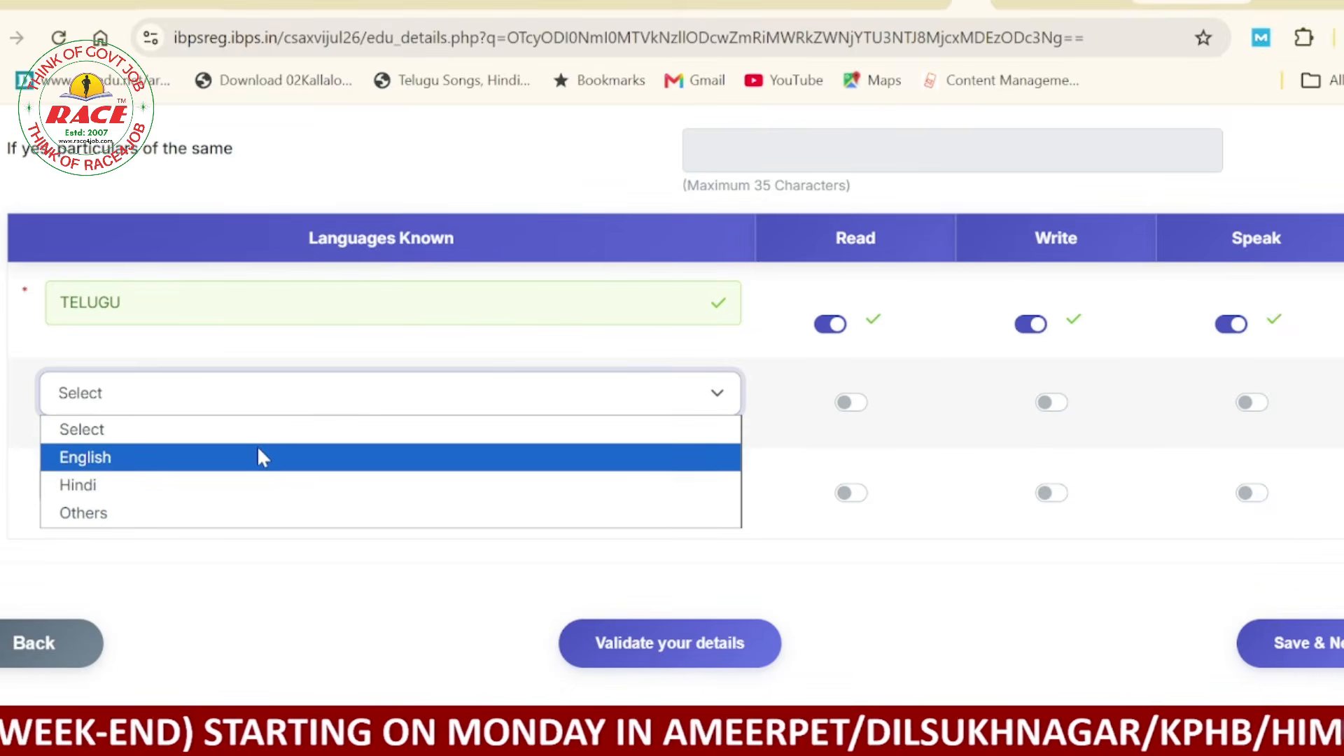
click(257, 457)
click(903, 402)
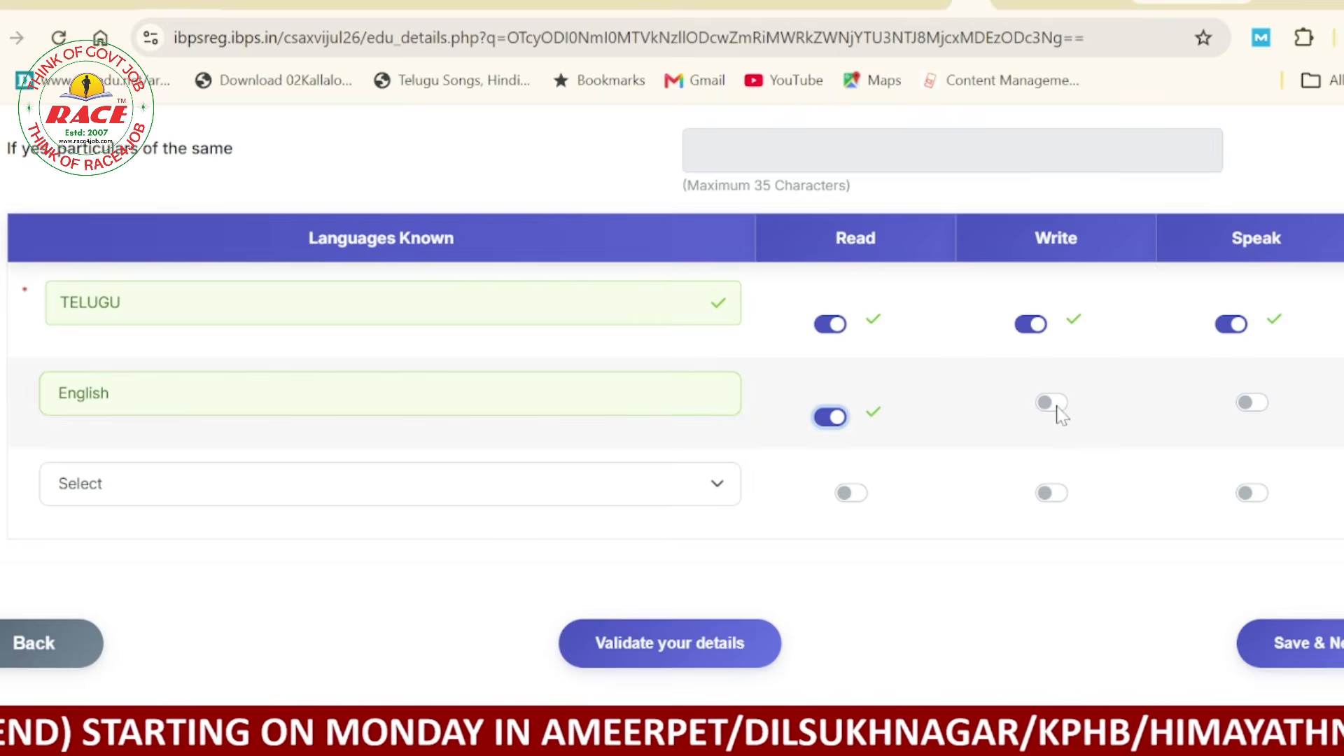
click(1249, 406)
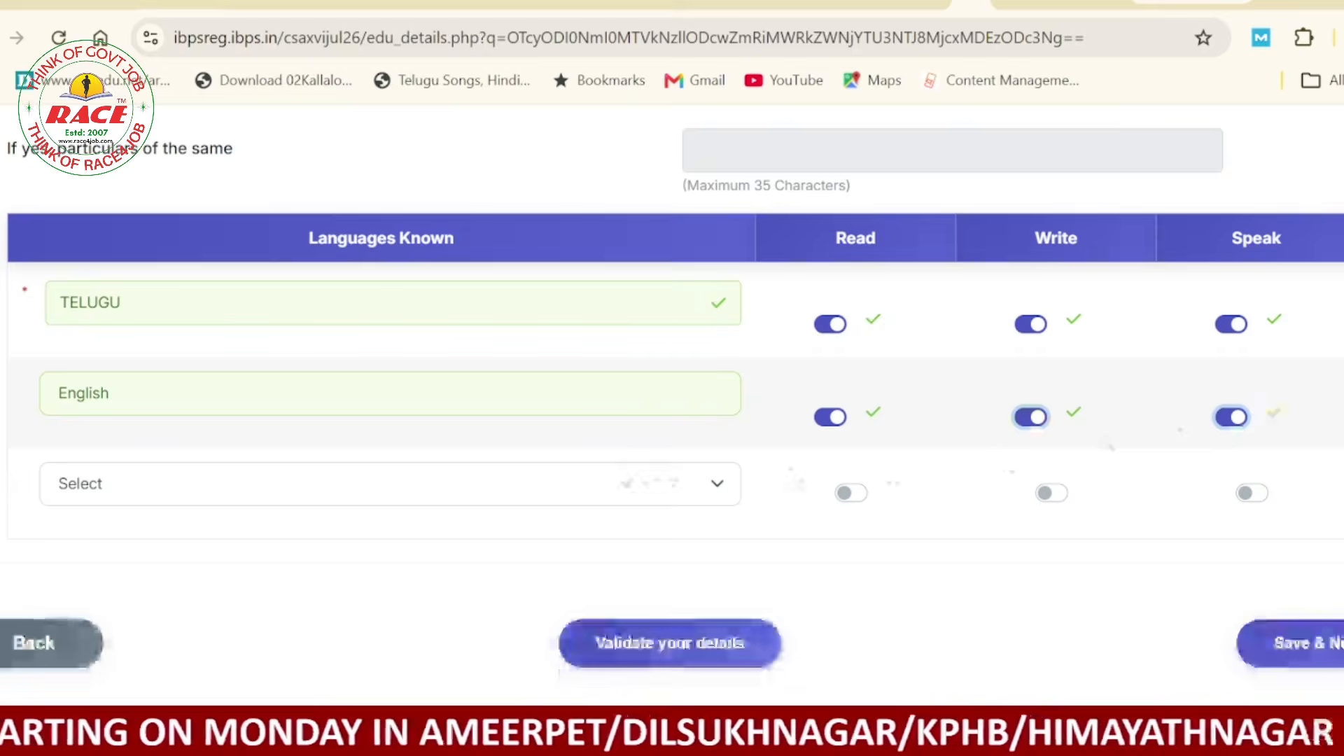
click(630, 486)
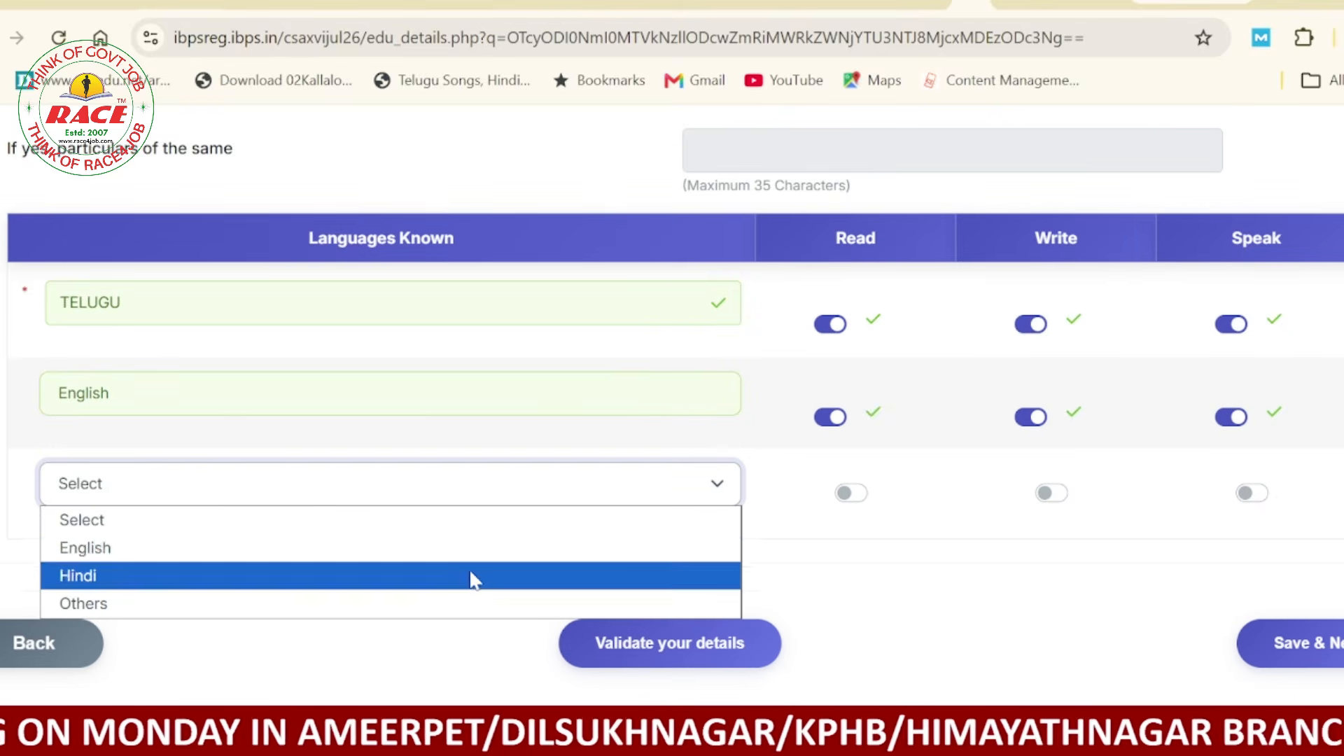
click(471, 576)
click(896, 493)
click(1045, 497)
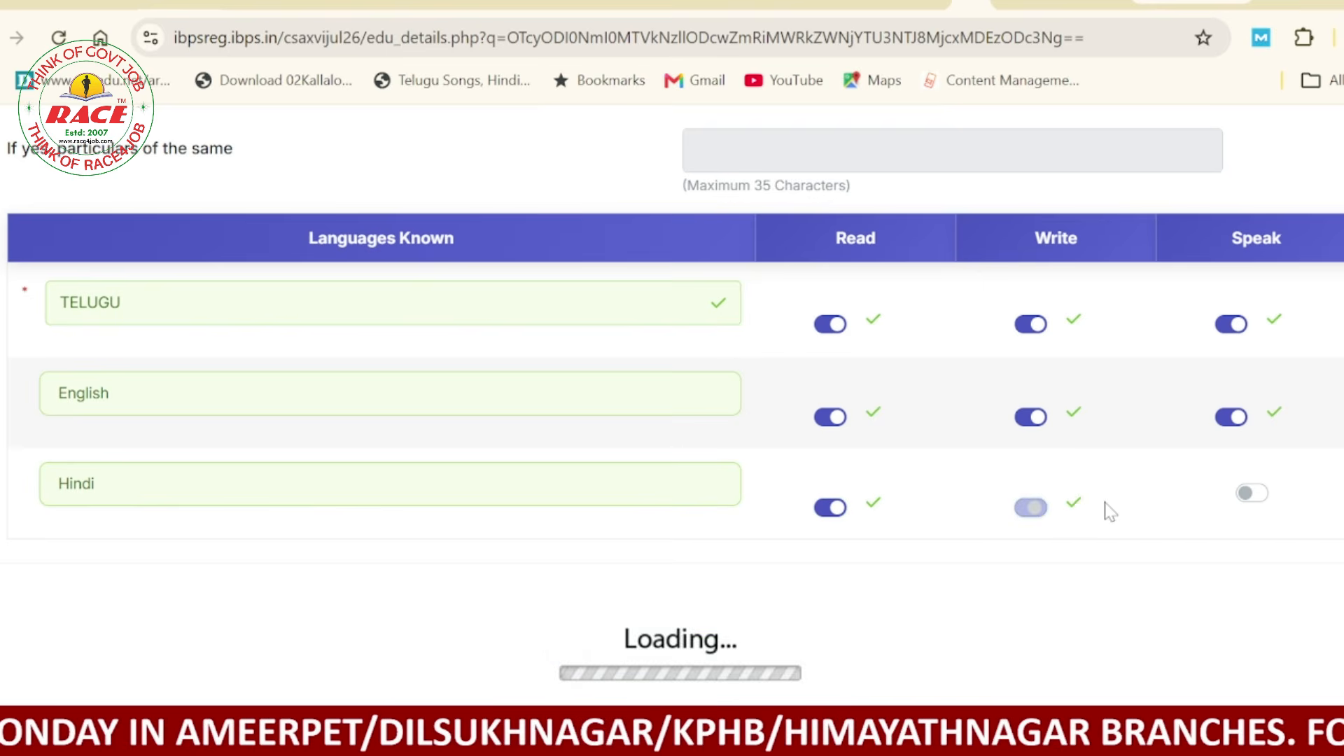
click(1251, 496)
Validate the language details and dismiss the verified successfully message.
scroll(493, 486, down, 1)
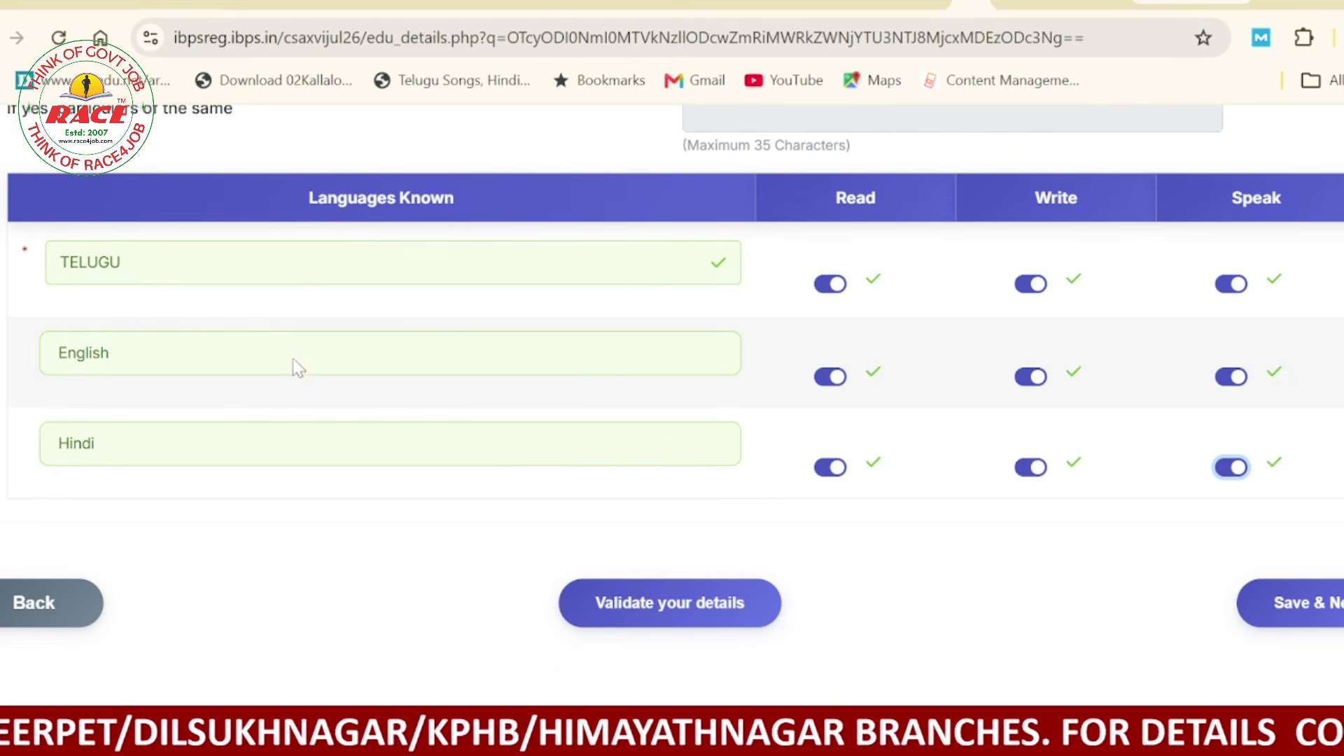
click(654, 611)
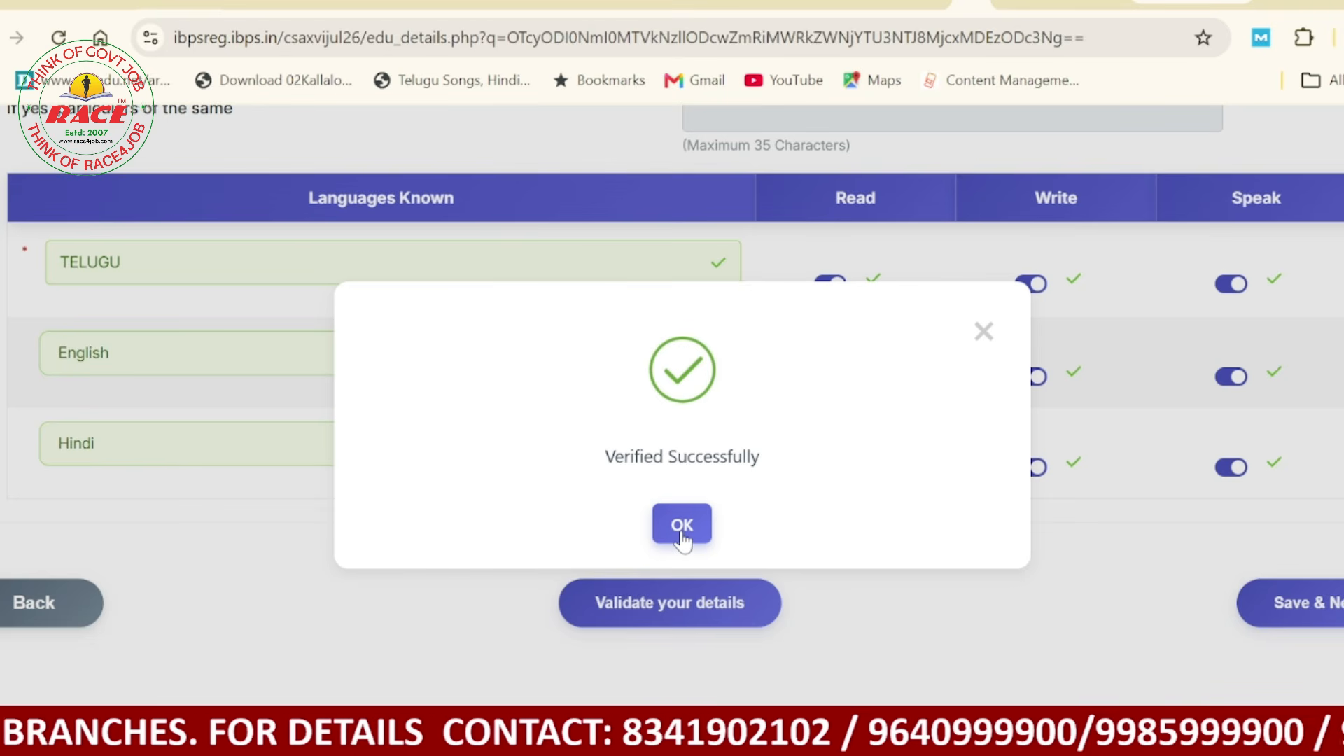
click(681, 526)
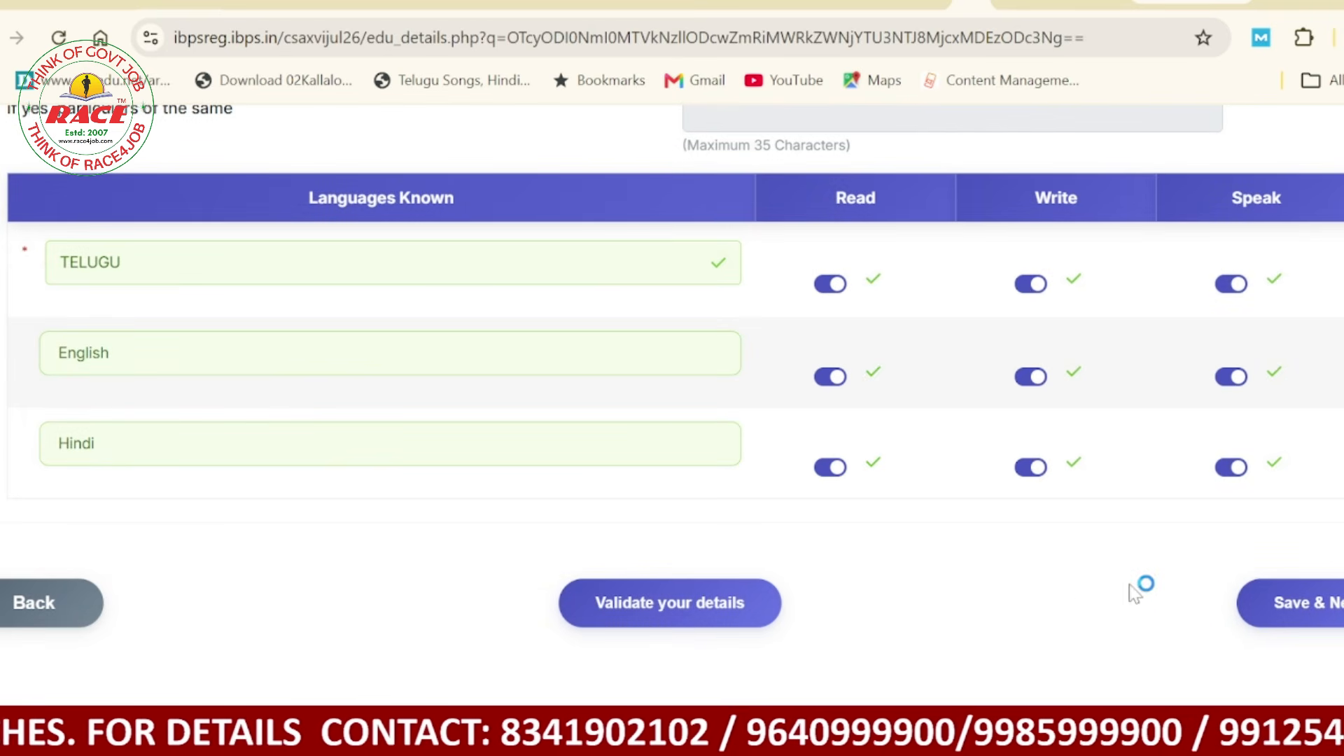
Save the languages page and move on to the bank preferences list.
click(1309, 615)
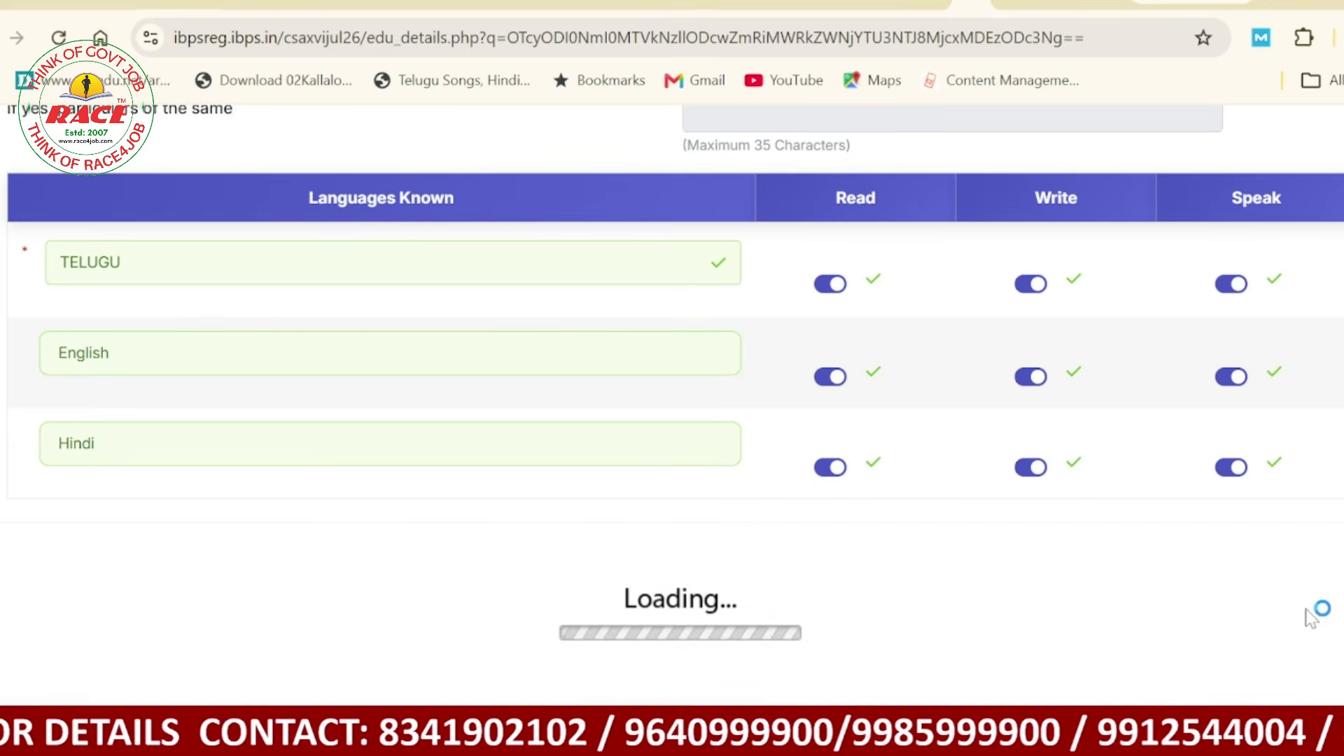
scroll(842, 502, down, 3)
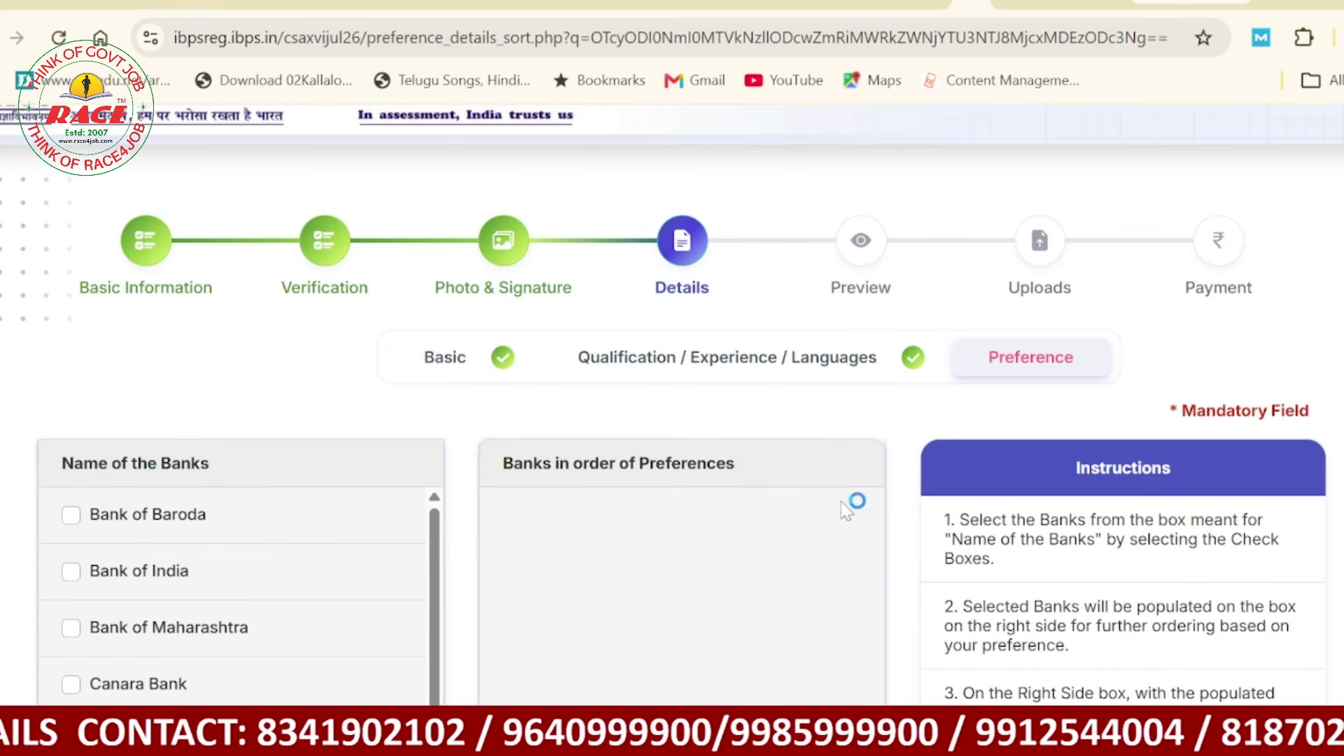
scroll(584, 416, down, 1)
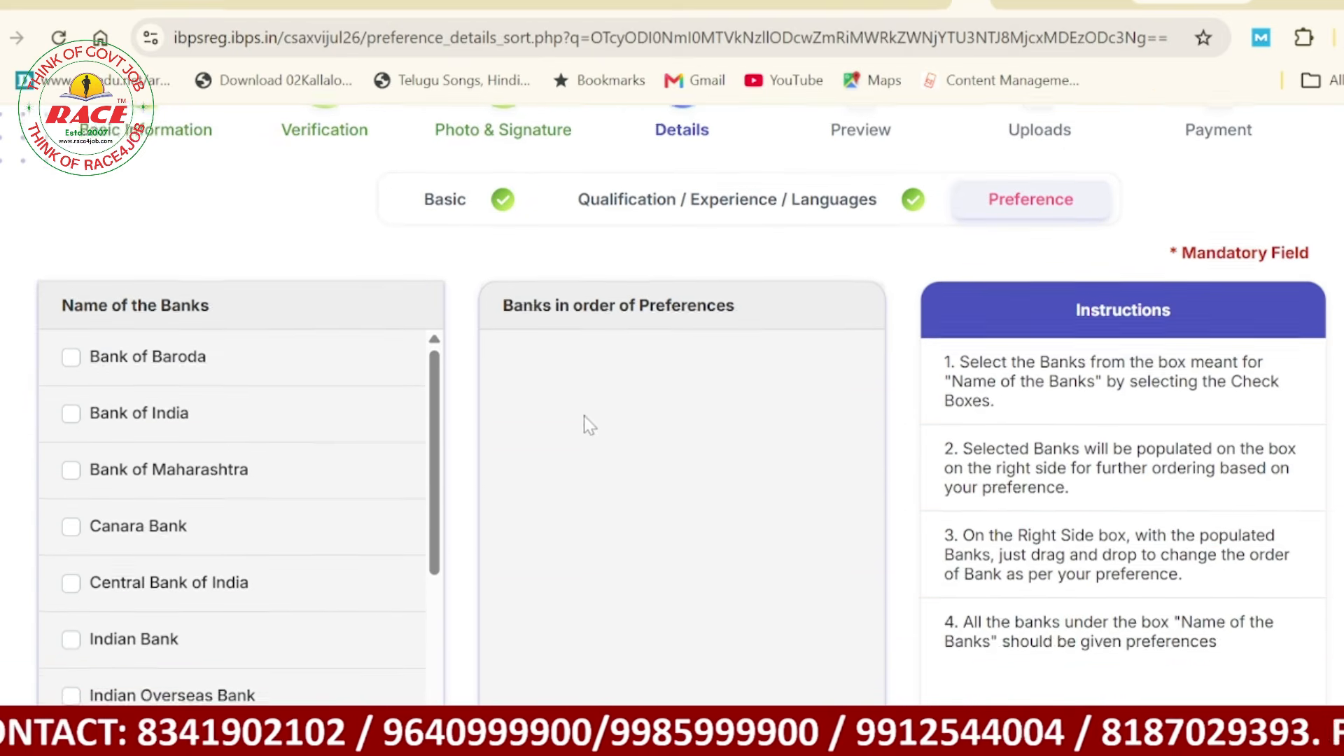
scroll(274, 362, down, 3)
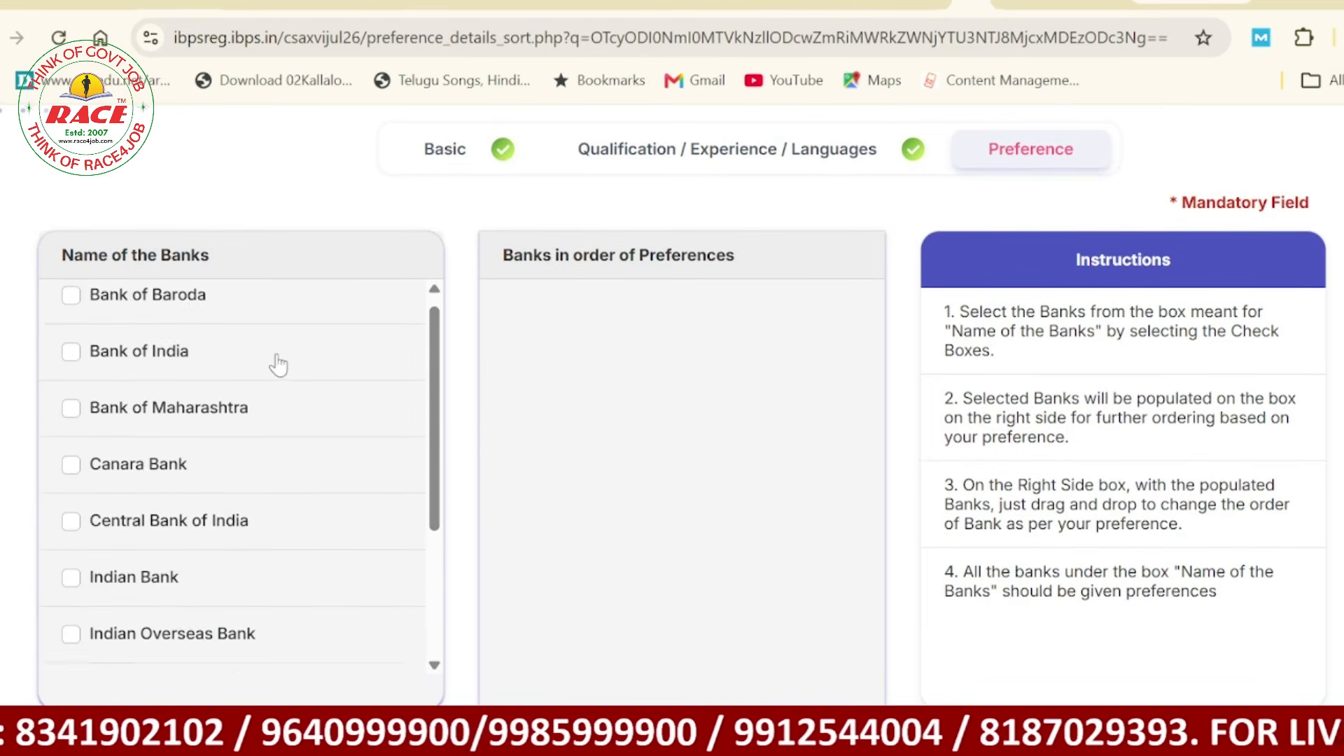
scroll(265, 514, up, 3)
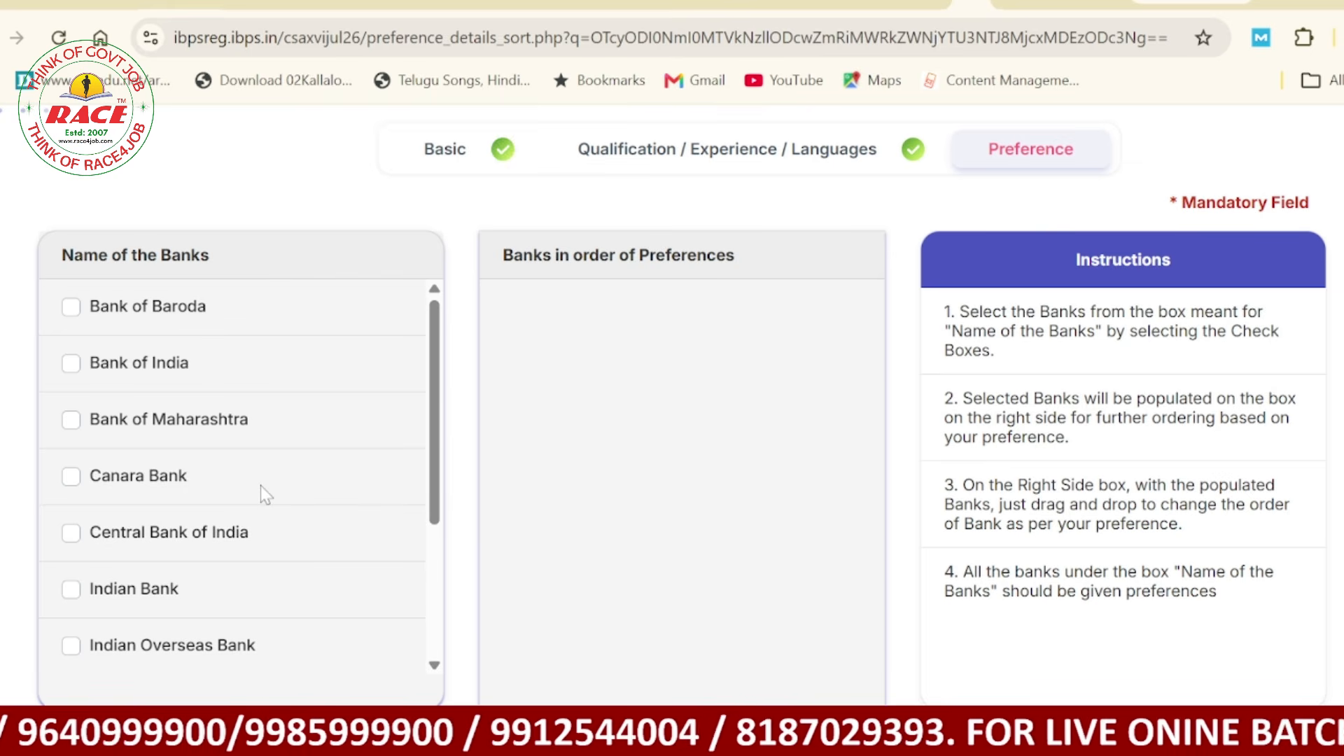
scroll(261, 485, up, 1)
scroll(304, 441, down, 2)
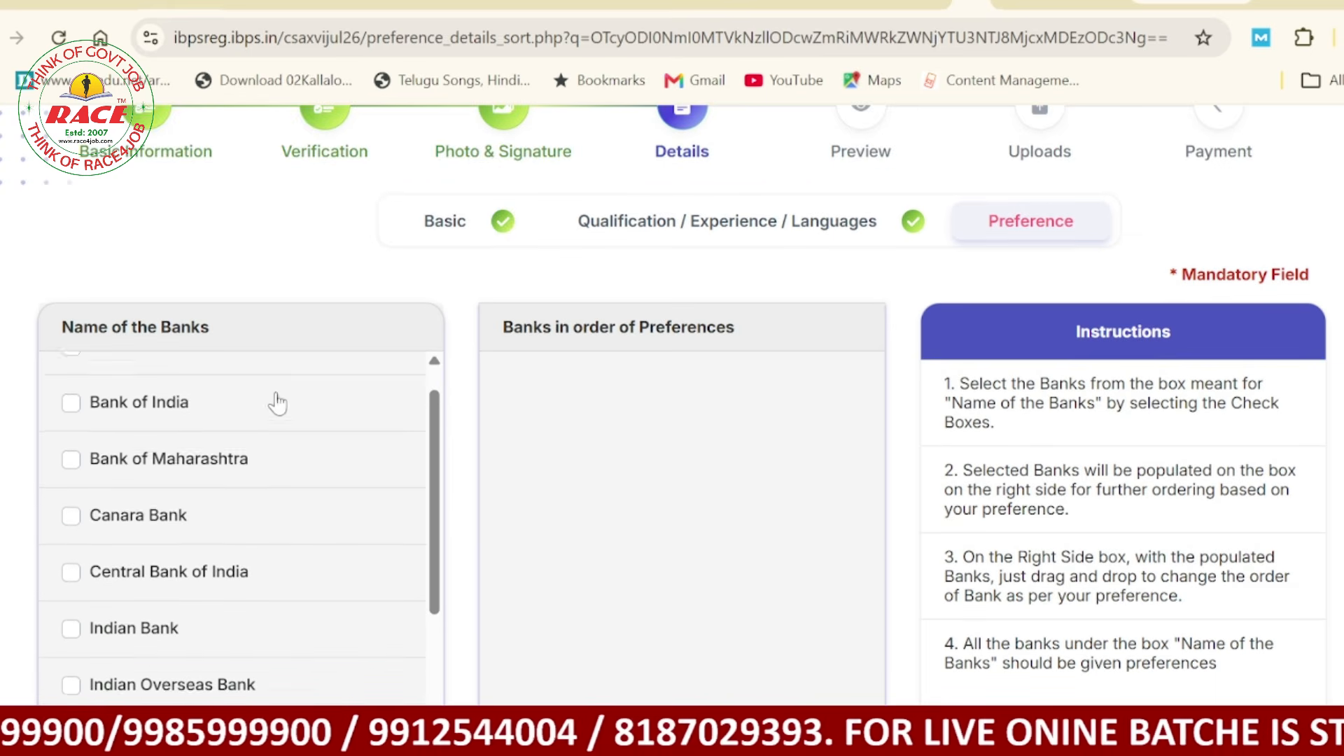
scroll(244, 535, down, 5)
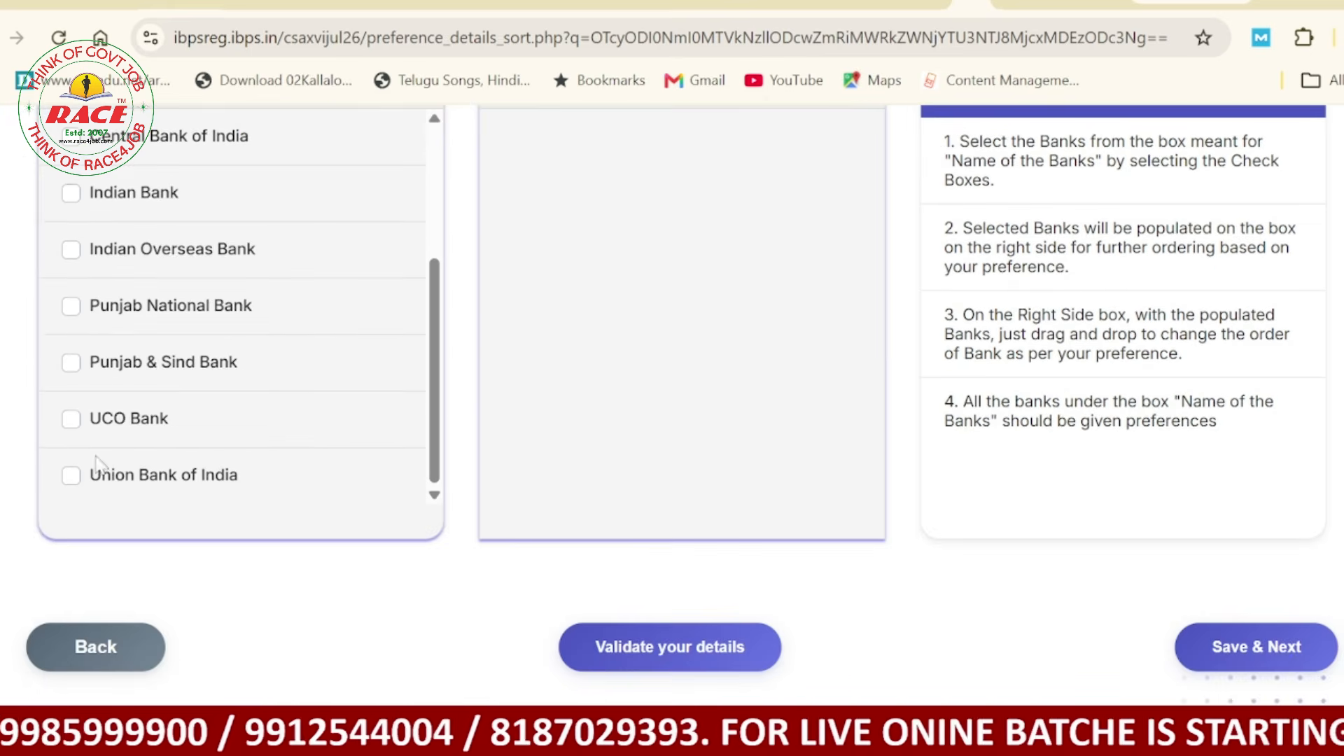
Tick all eleven banks, from Union Bank of India through Bank of Baroda, as preferences.
click(71, 478)
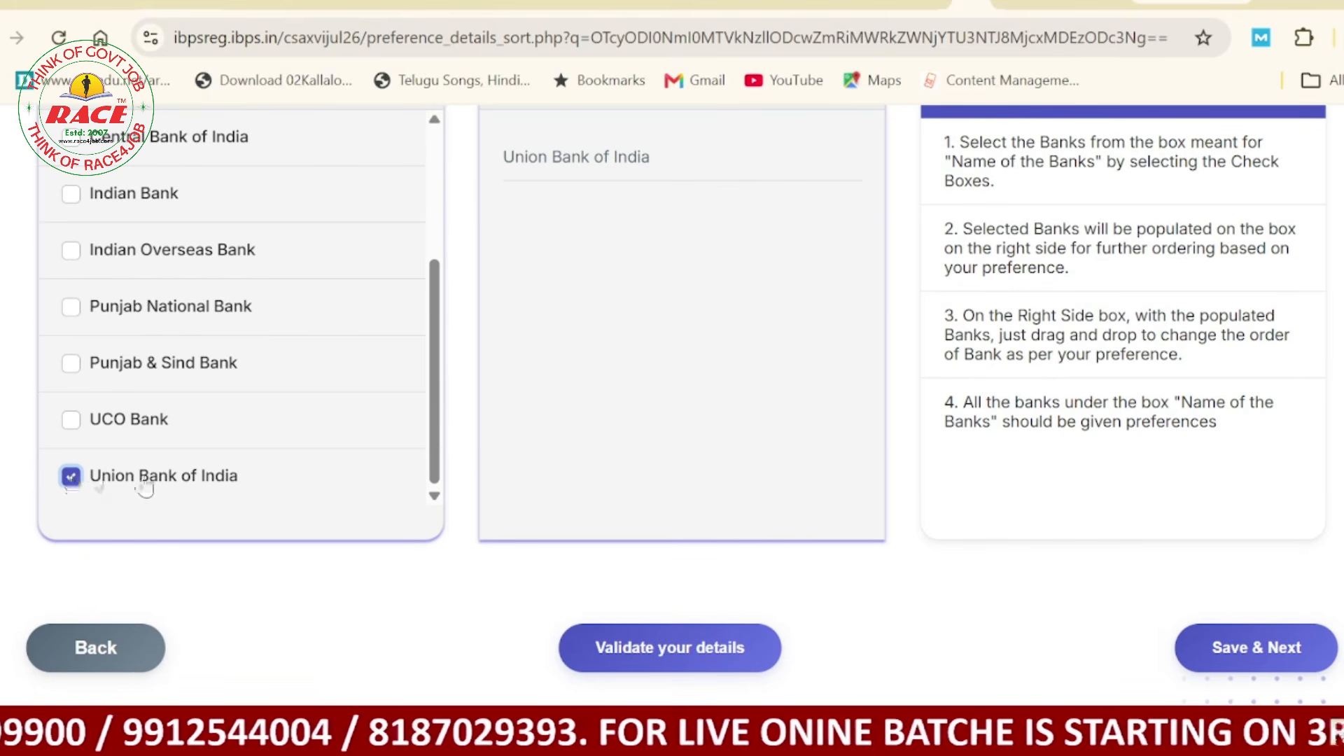
scroll(420, 336, up, 1)
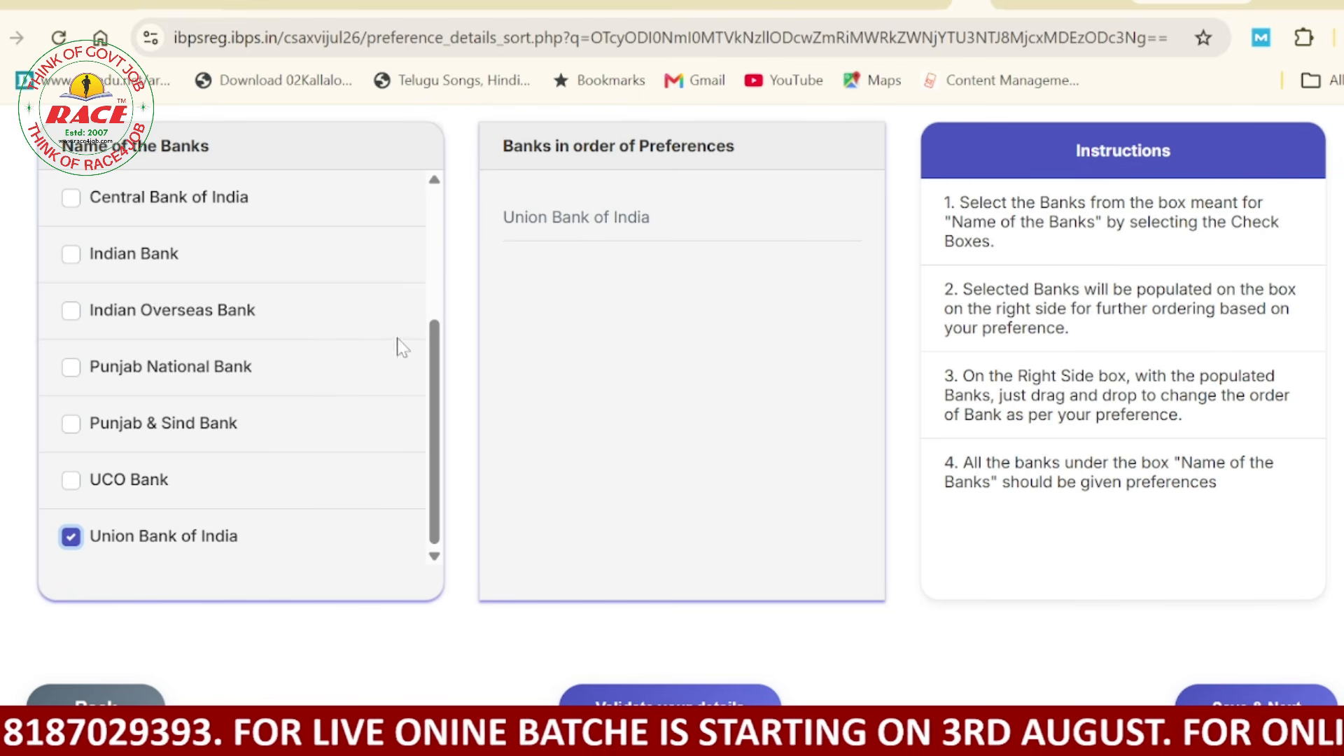
click(71, 310)
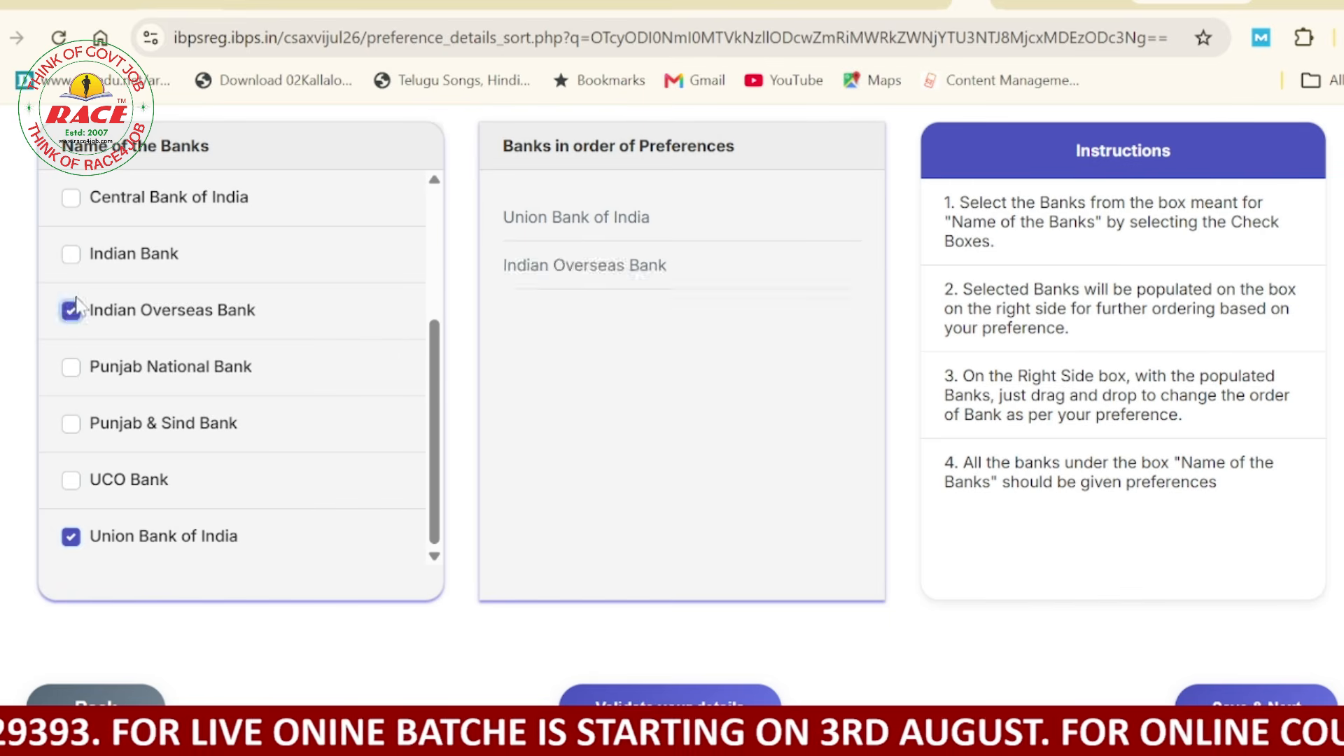
click(71, 253)
click(70, 198)
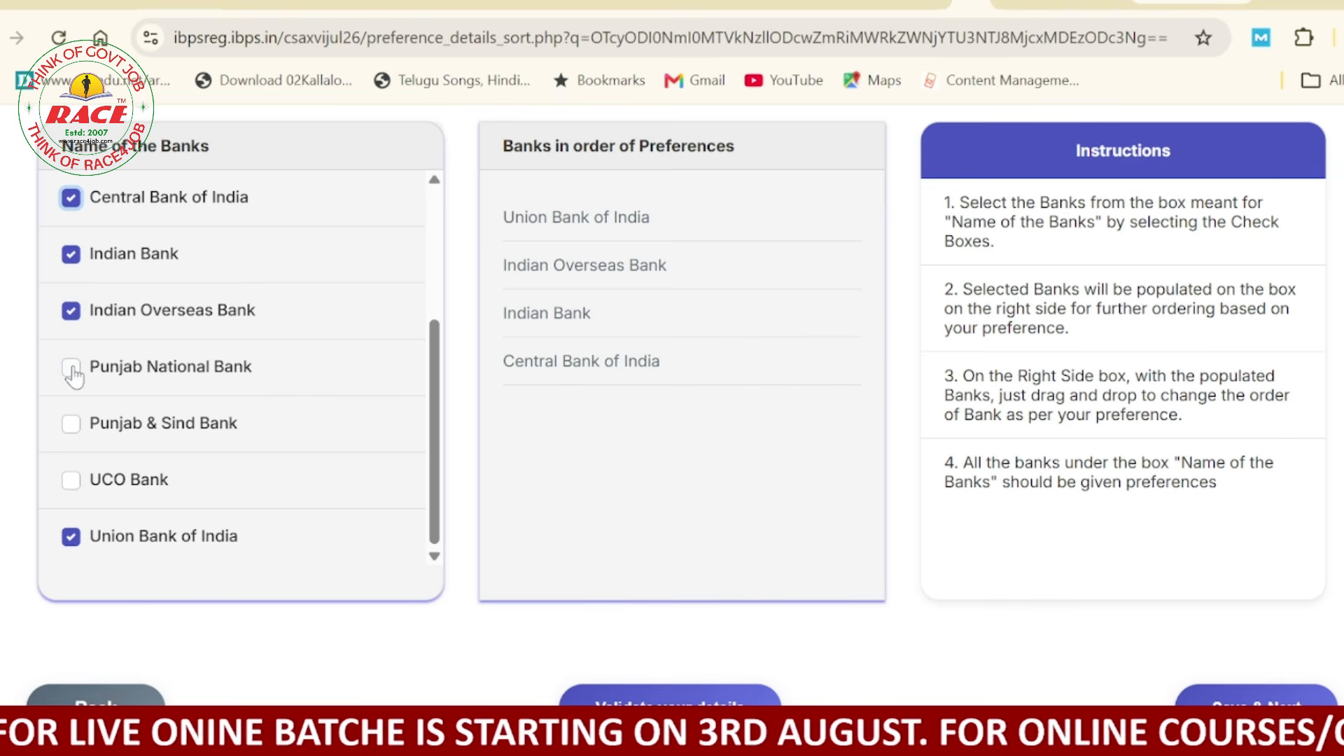
click(71, 366)
click(71, 479)
click(71, 423)
scroll(72, 378, up, 3)
click(71, 321)
click(71, 266)
click(71, 209)
scroll(136, 346, up, 1)
click(70, 197)
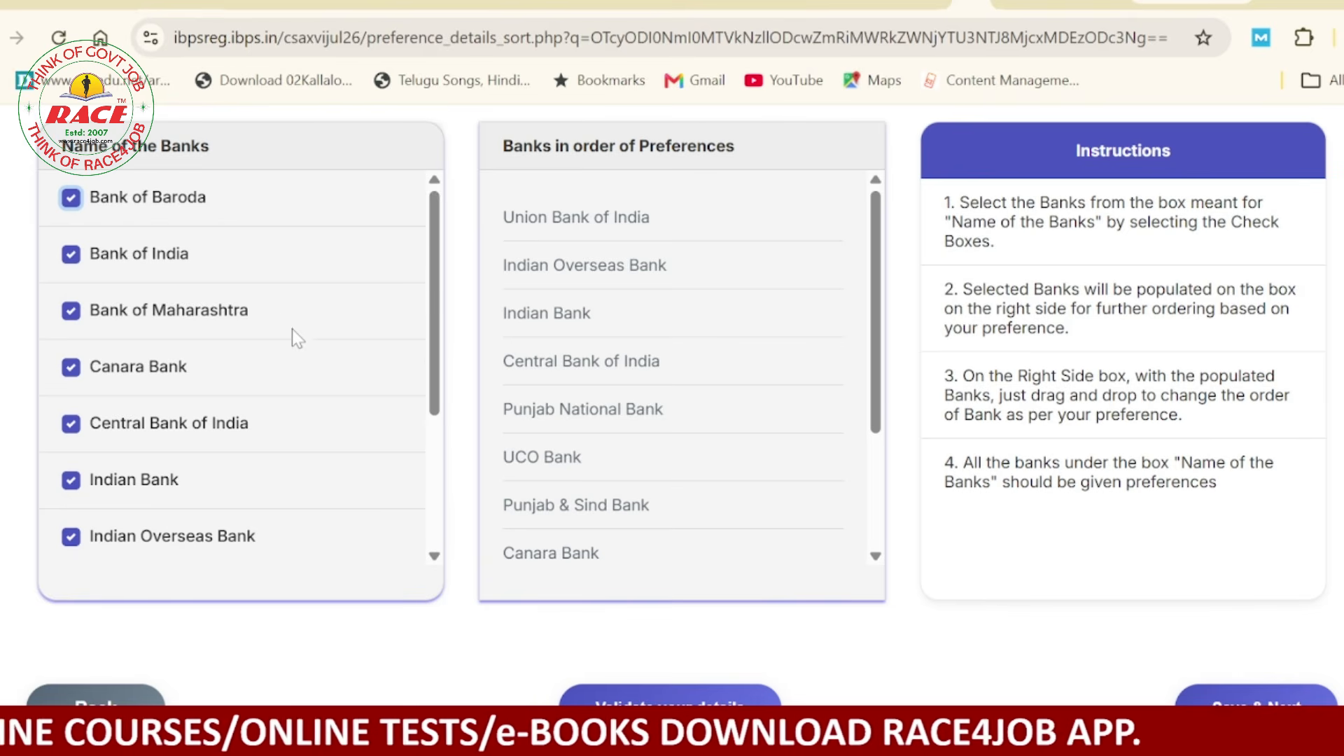
Validate the bank preference order and dismiss the verified successfully message.
scroll(510, 381, down, 1)
scroll(521, 379, down, 2)
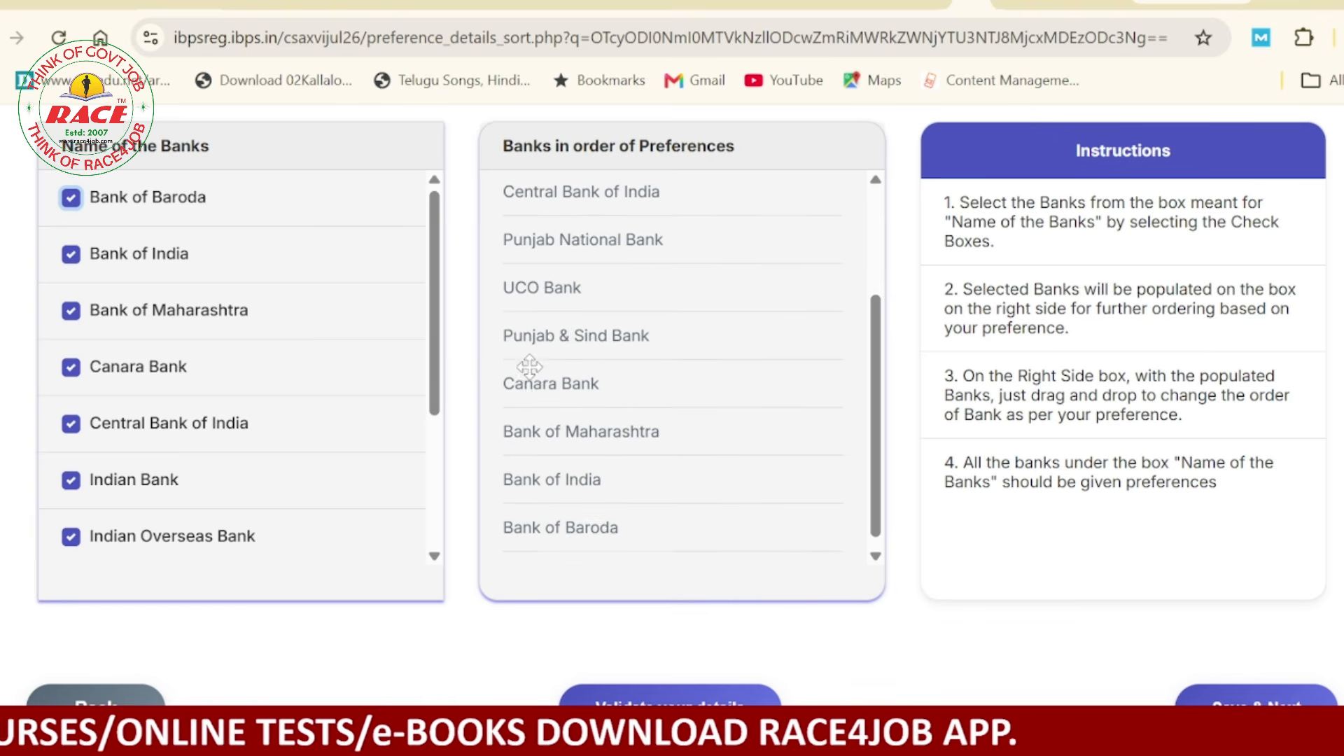
scroll(619, 423, down, 2)
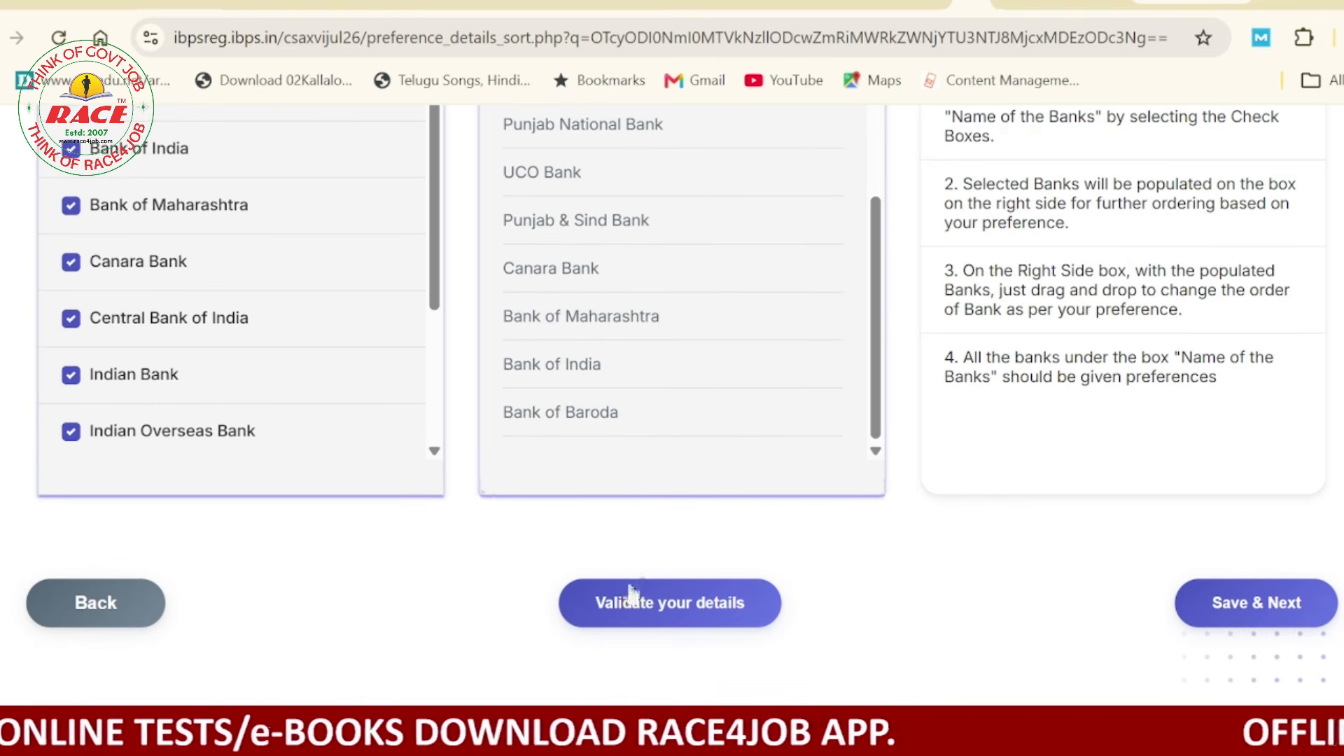
click(669, 606)
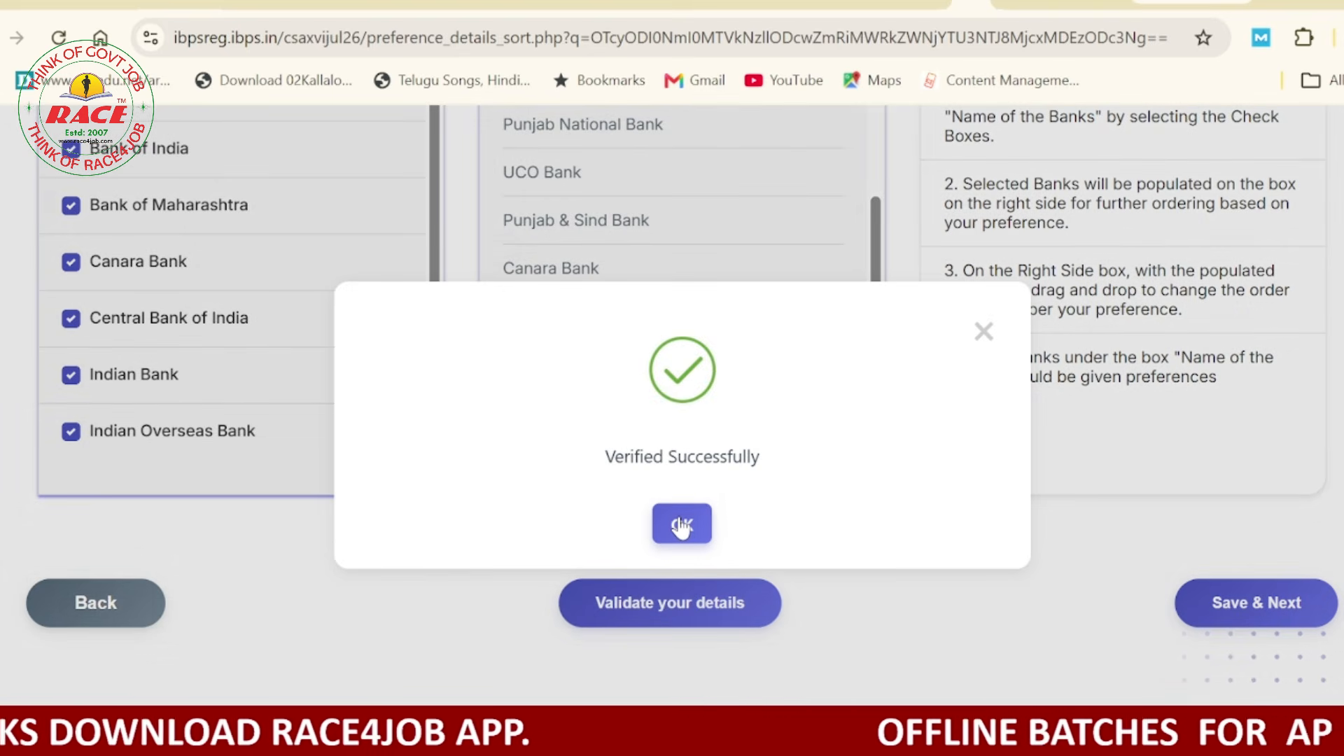
click(681, 527)
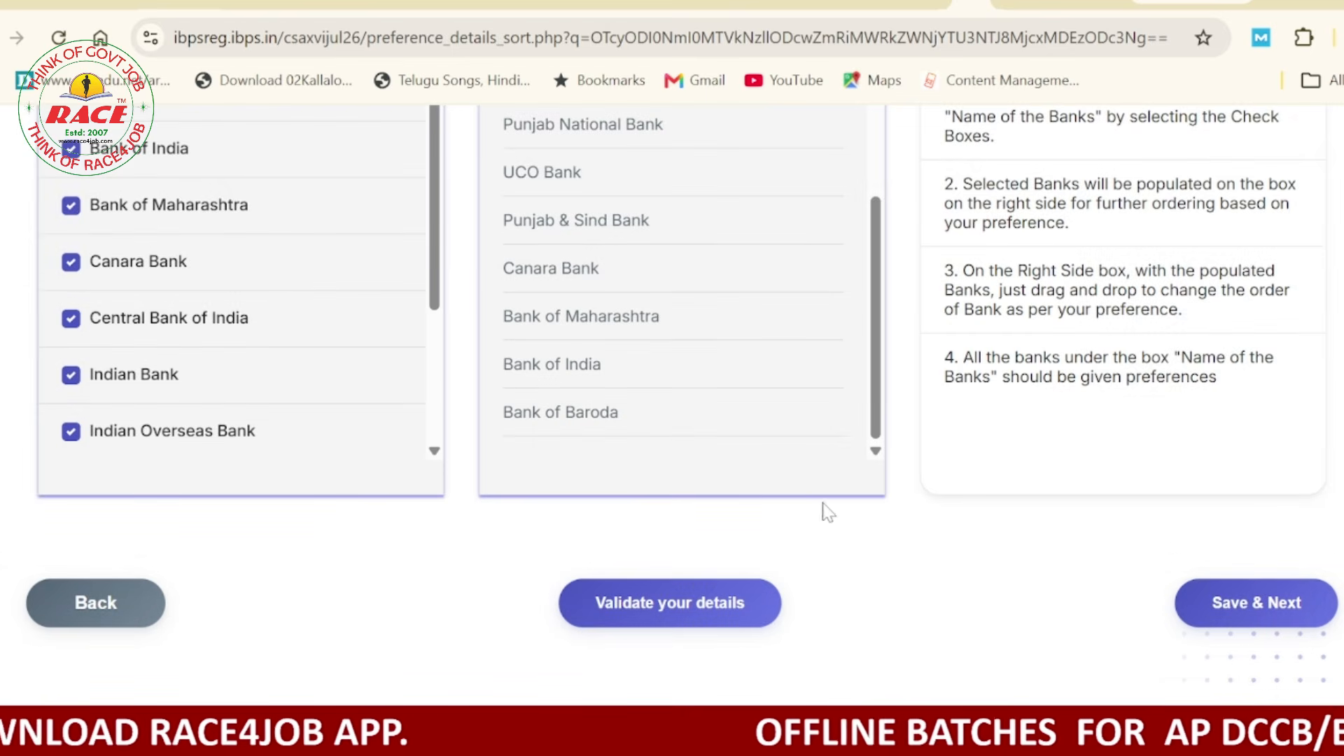
Save the bank preferences to open the registration preview showing the 850.00 unpaid fee.
click(1250, 602)
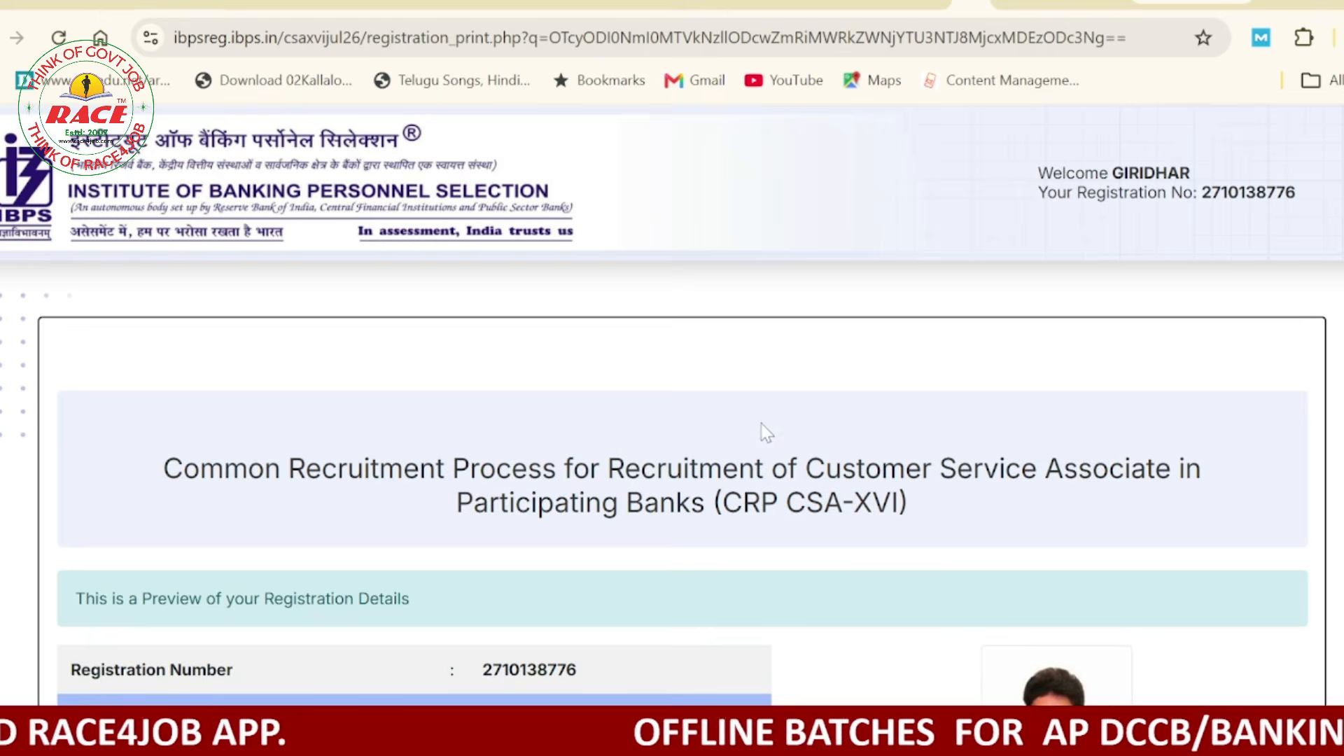
scroll(765, 429, down, 1)
scroll(766, 426, up, 1)
scroll(766, 424, down, 3)
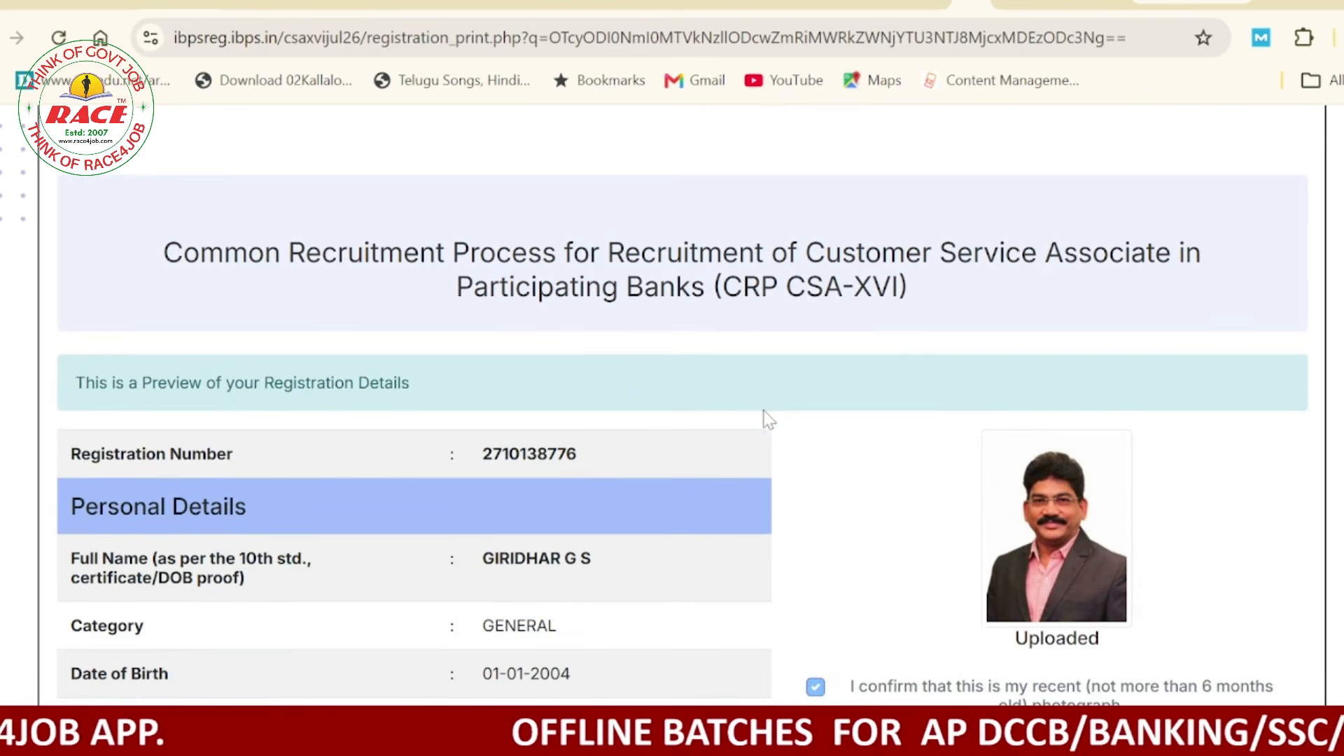
scroll(639, 434, down, 1)
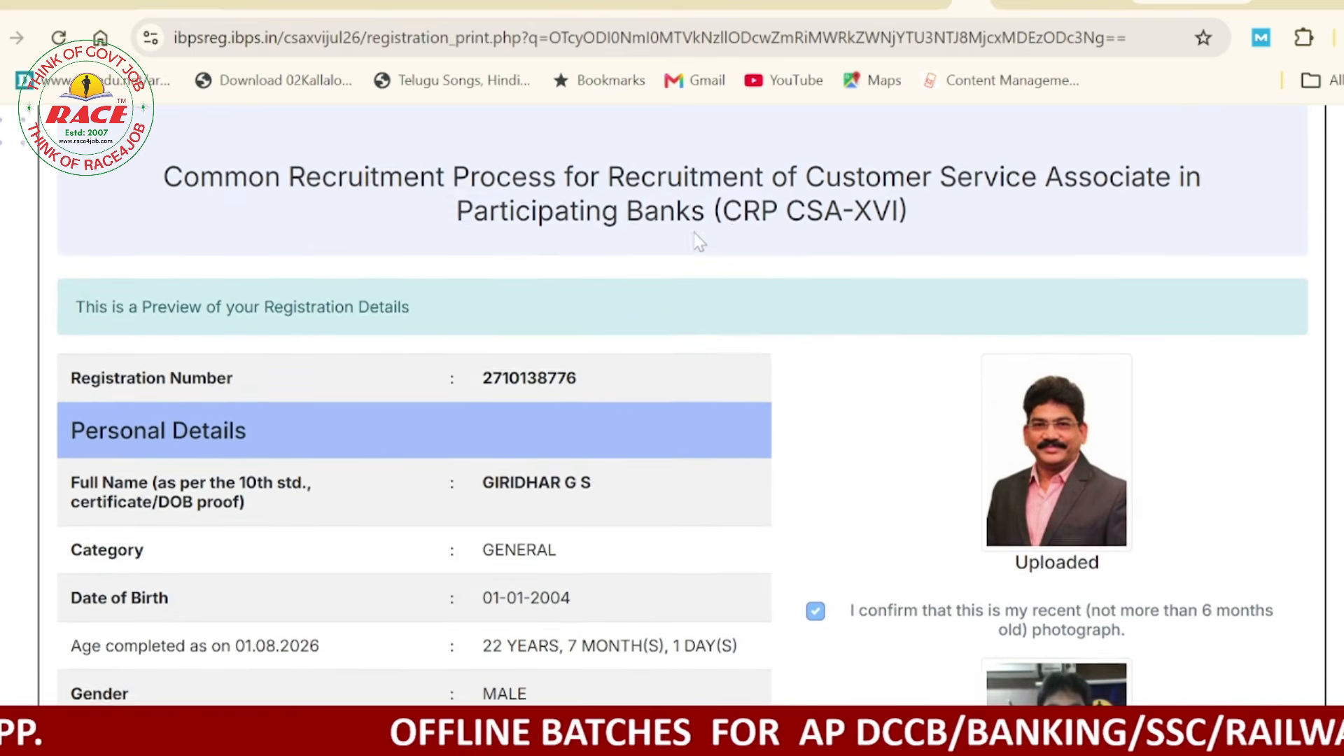
scroll(665, 323, down, 3)
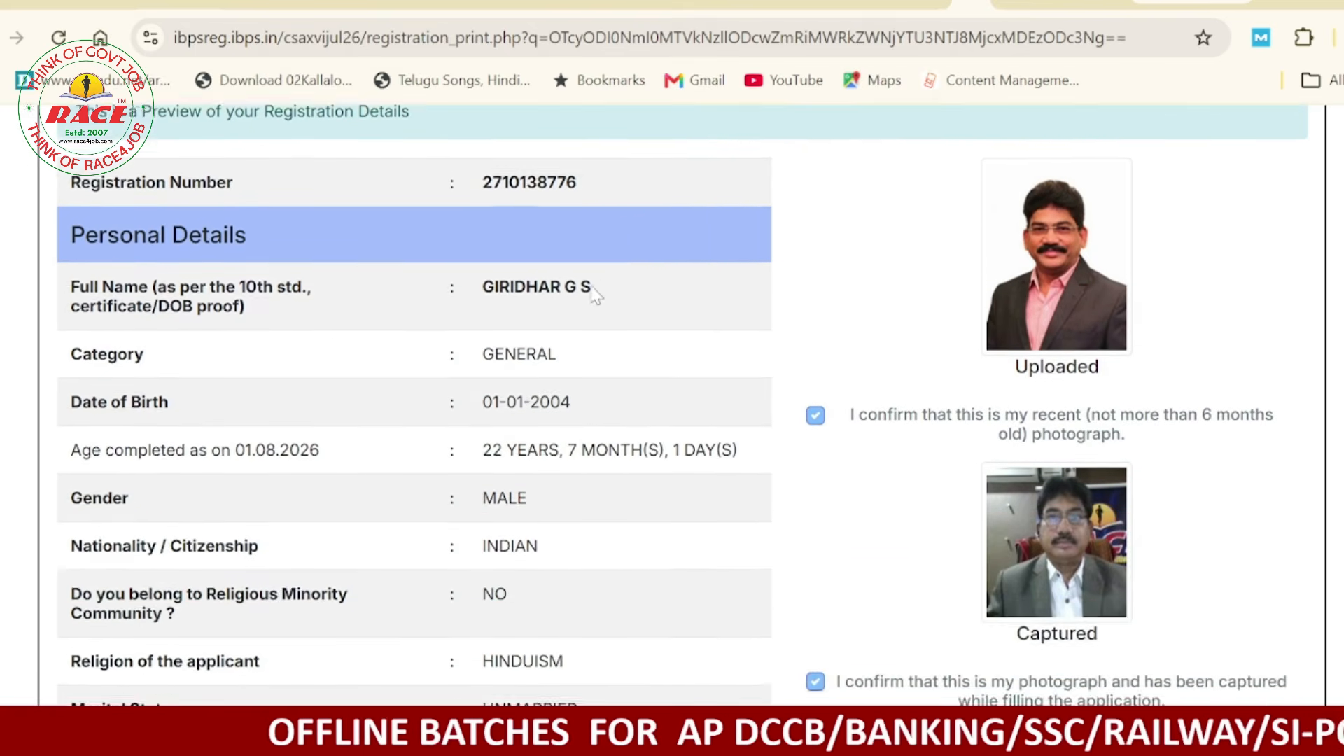
scroll(597, 322, down, 3)
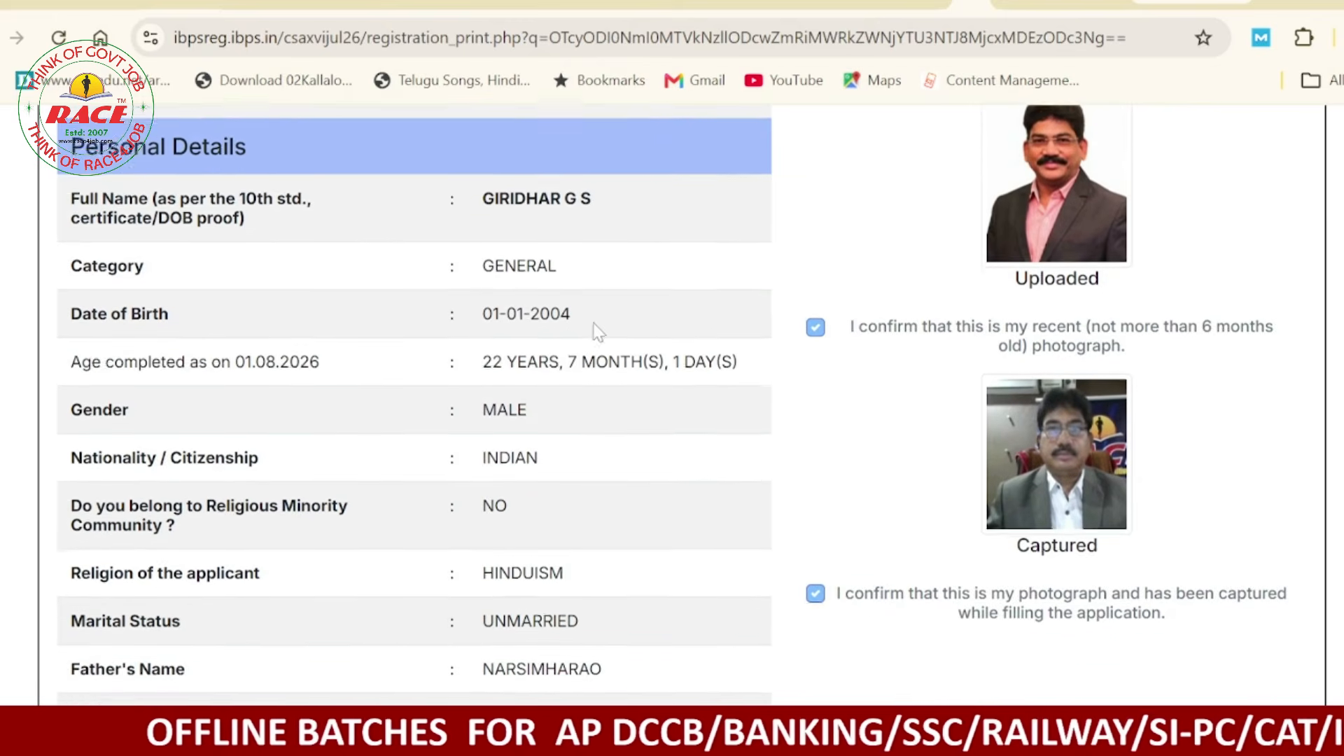
scroll(600, 360, down, 12)
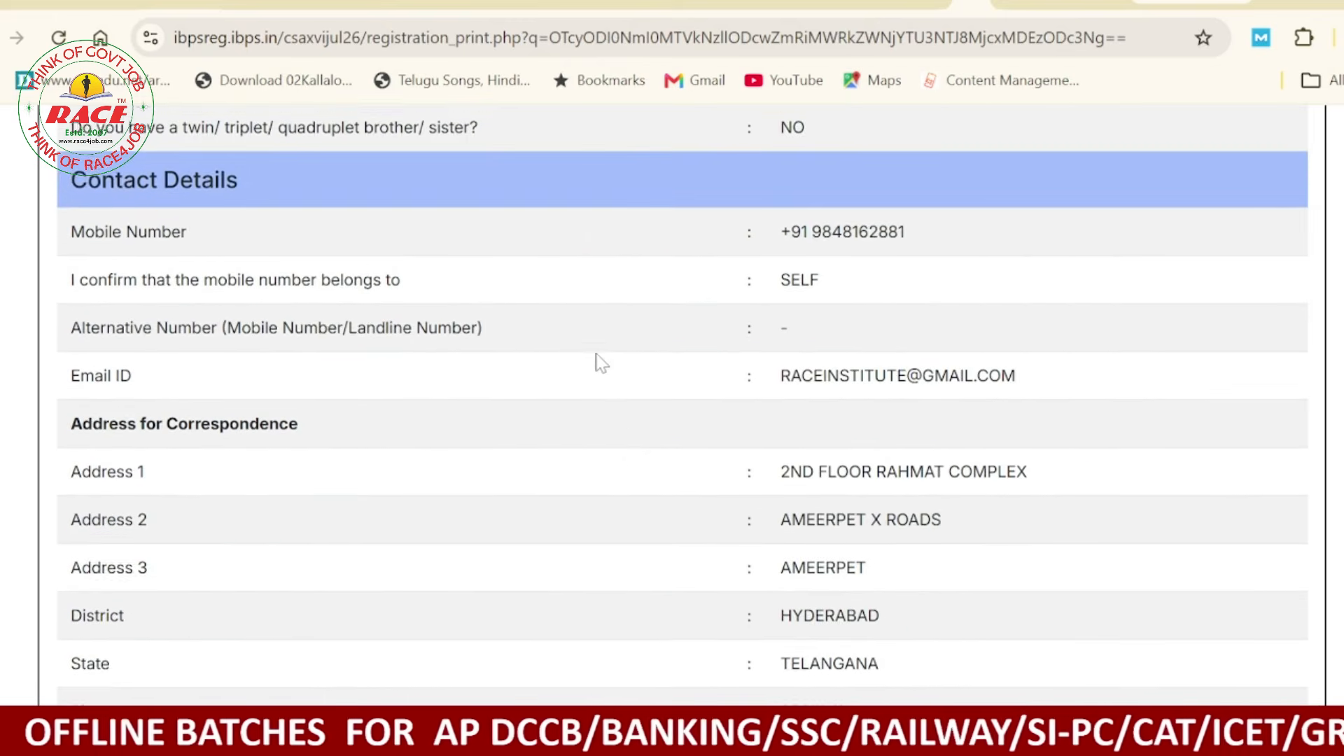
scroll(600, 362, down, 3)
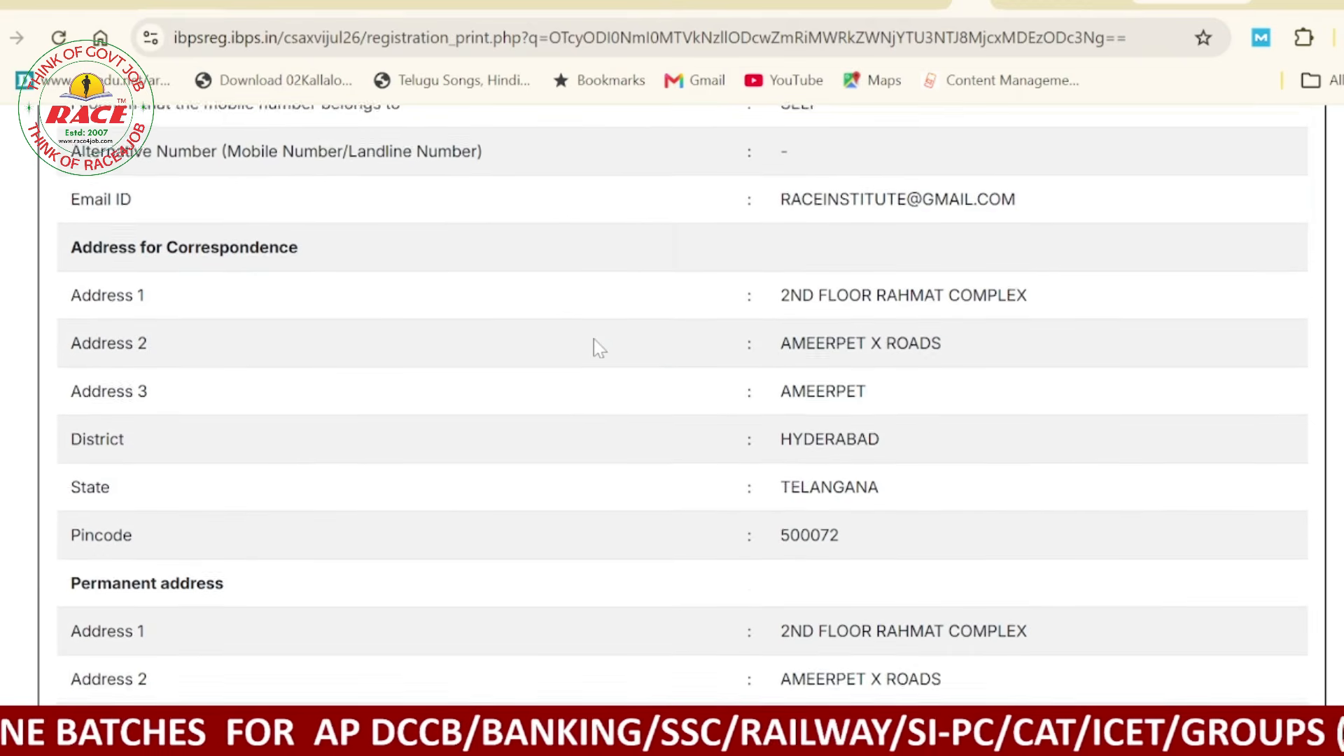
scroll(600, 348, down, 1)
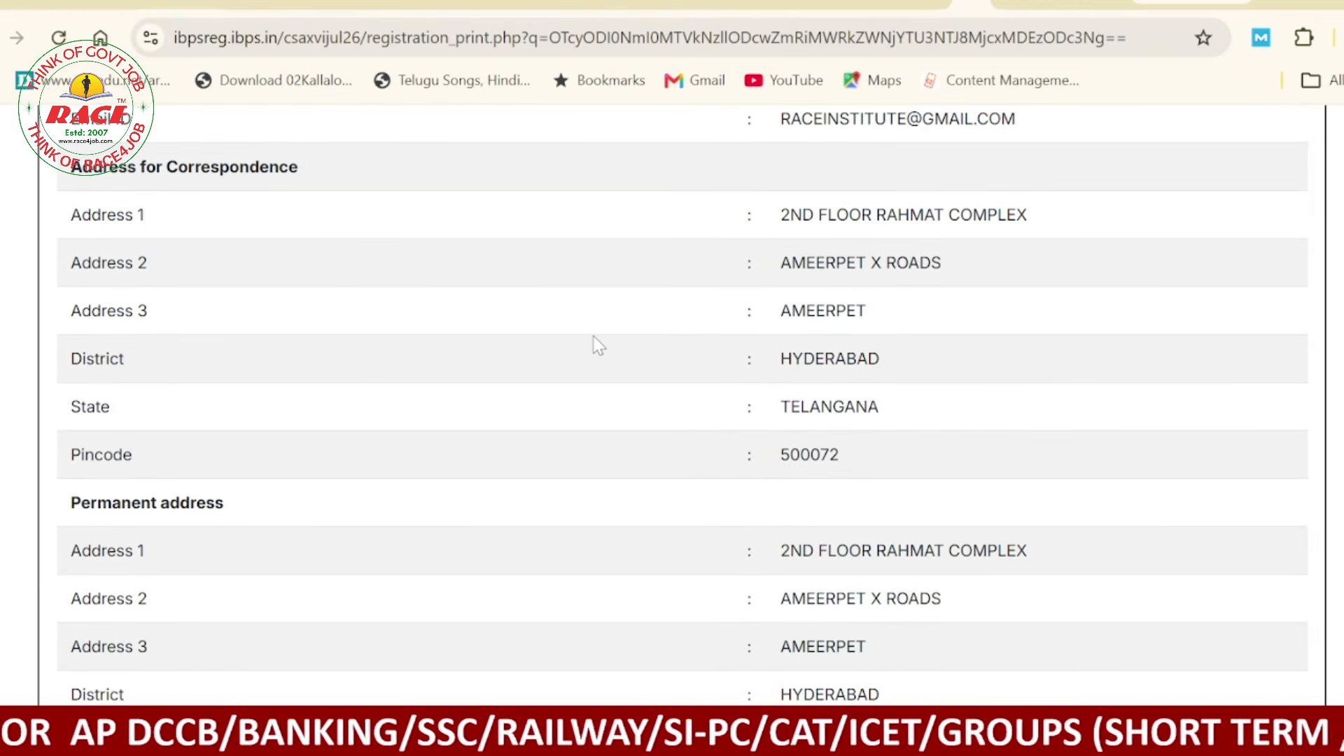
Review the remaining preview sections down to the Declaration checkboxes.
scroll(599, 344, down, 3)
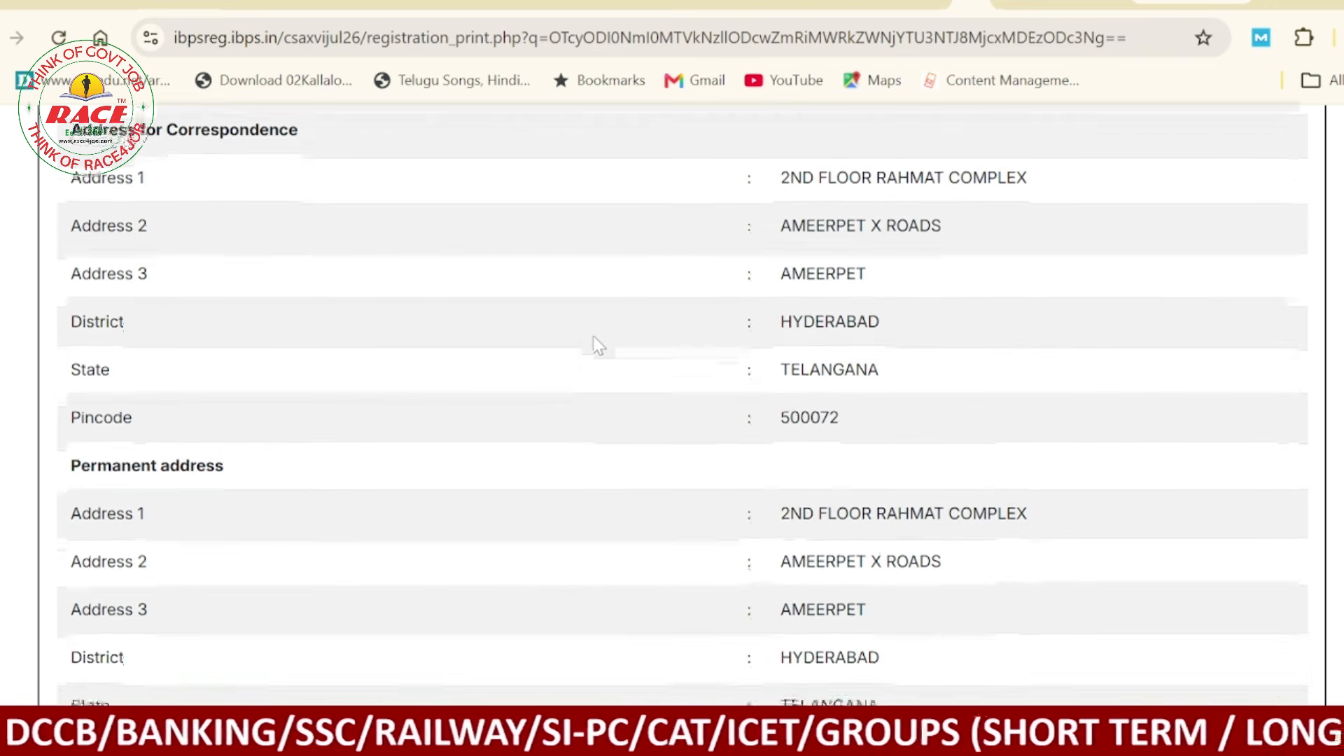
scroll(598, 343, down, 5)
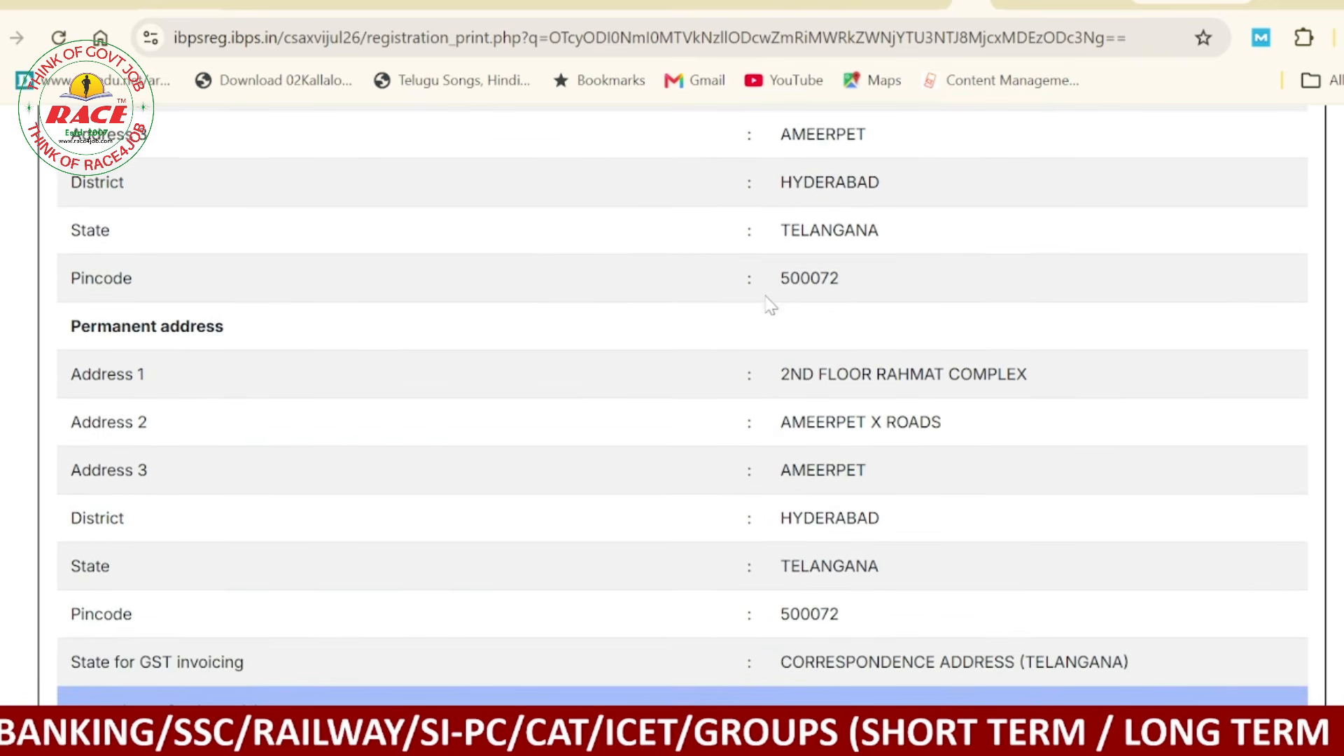
scroll(664, 395, down, 6)
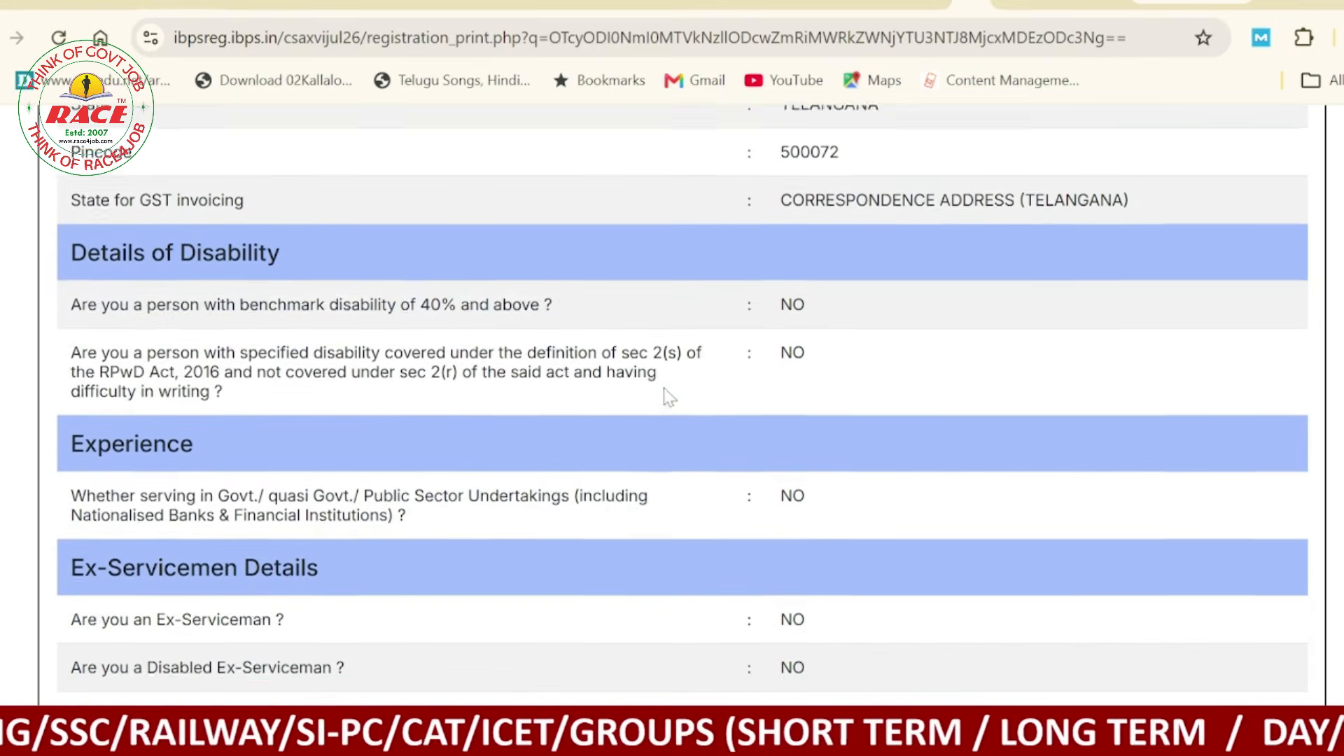
scroll(656, 369, down, 6)
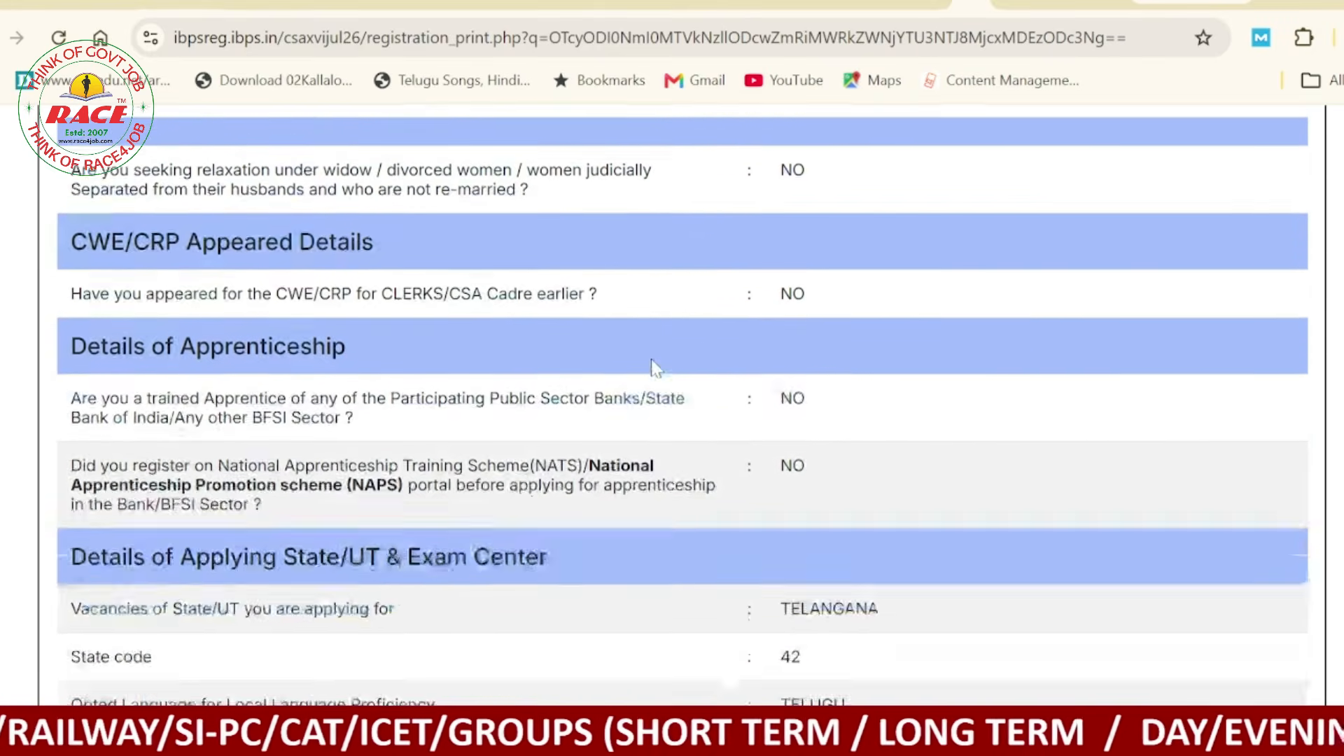
scroll(655, 365, down, 12)
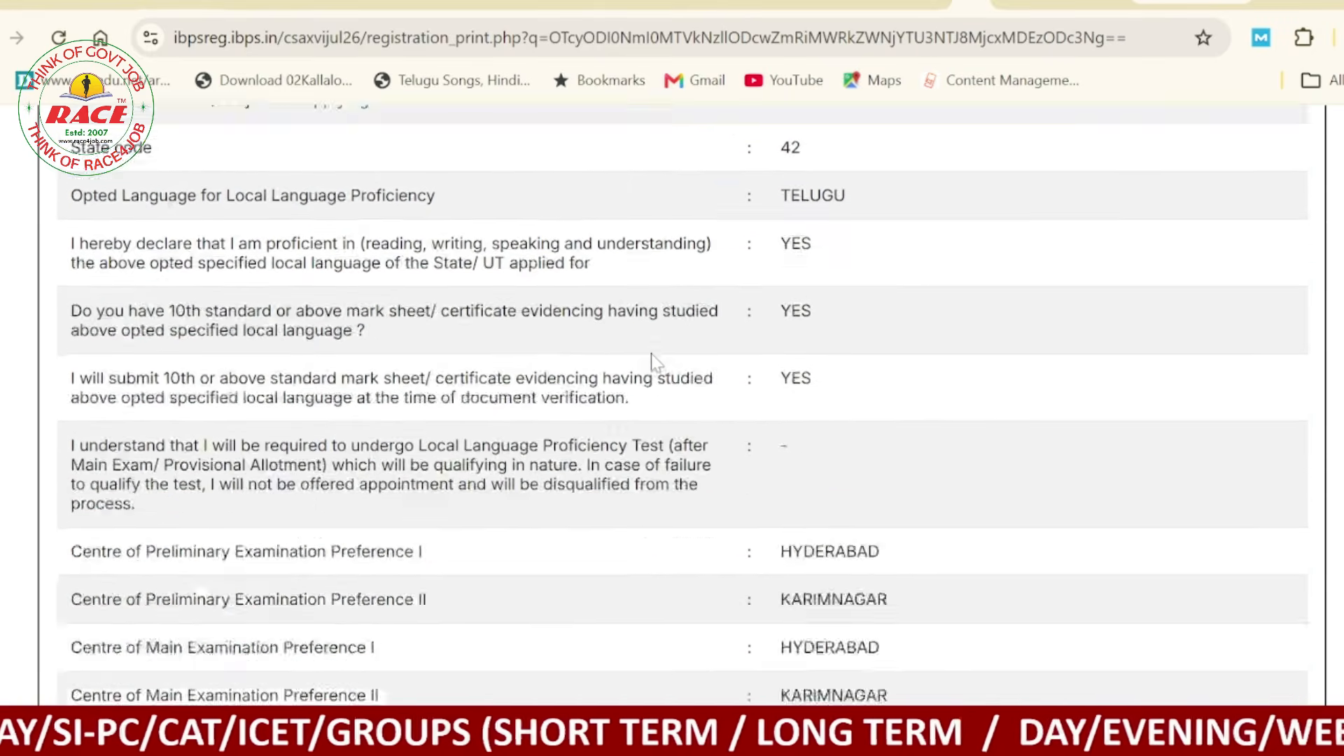
scroll(644, 361, down, 9)
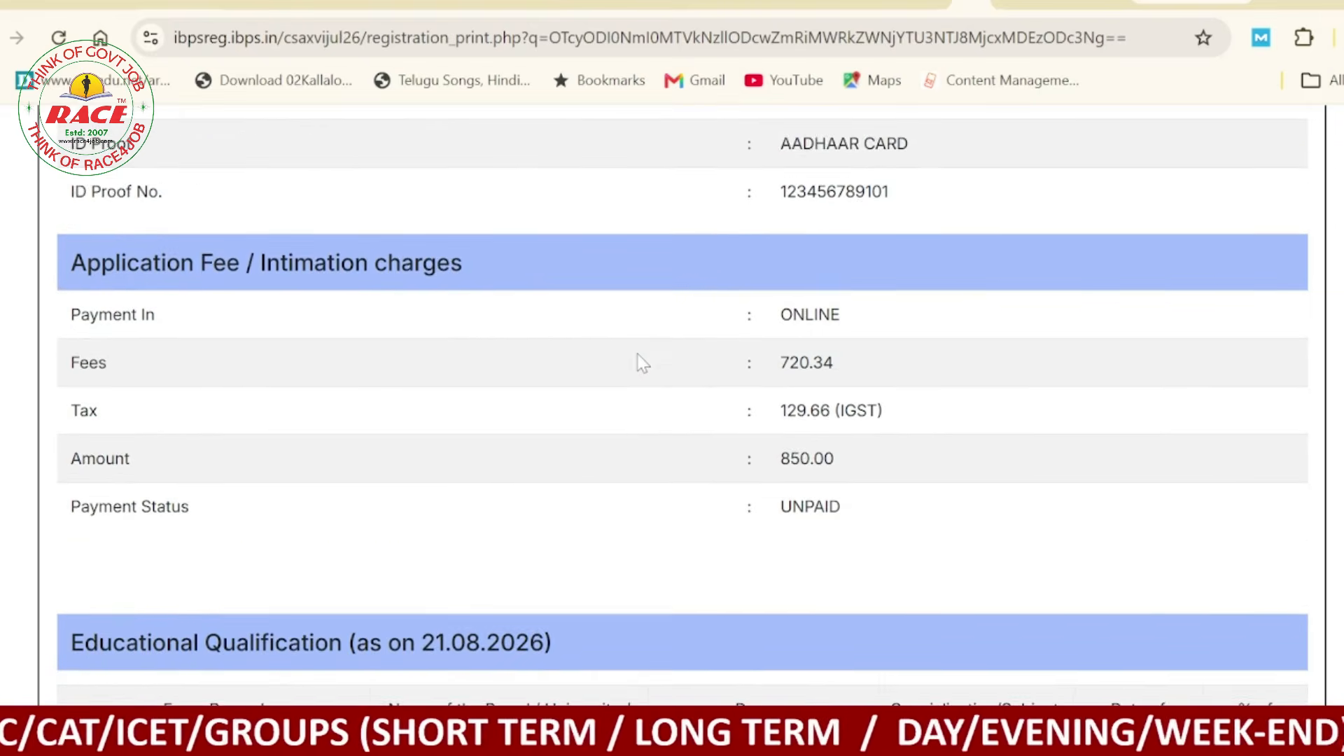
scroll(640, 349, down, 7)
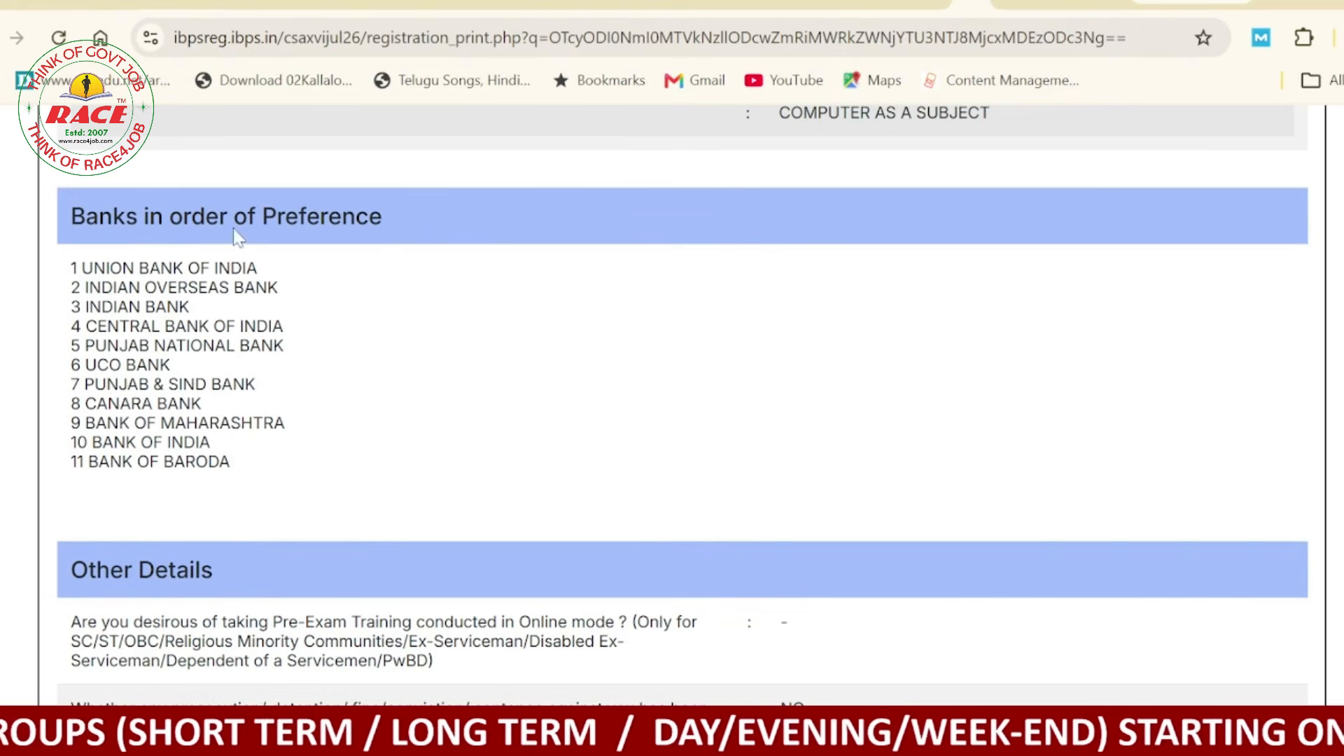
scroll(539, 399, down, 5)
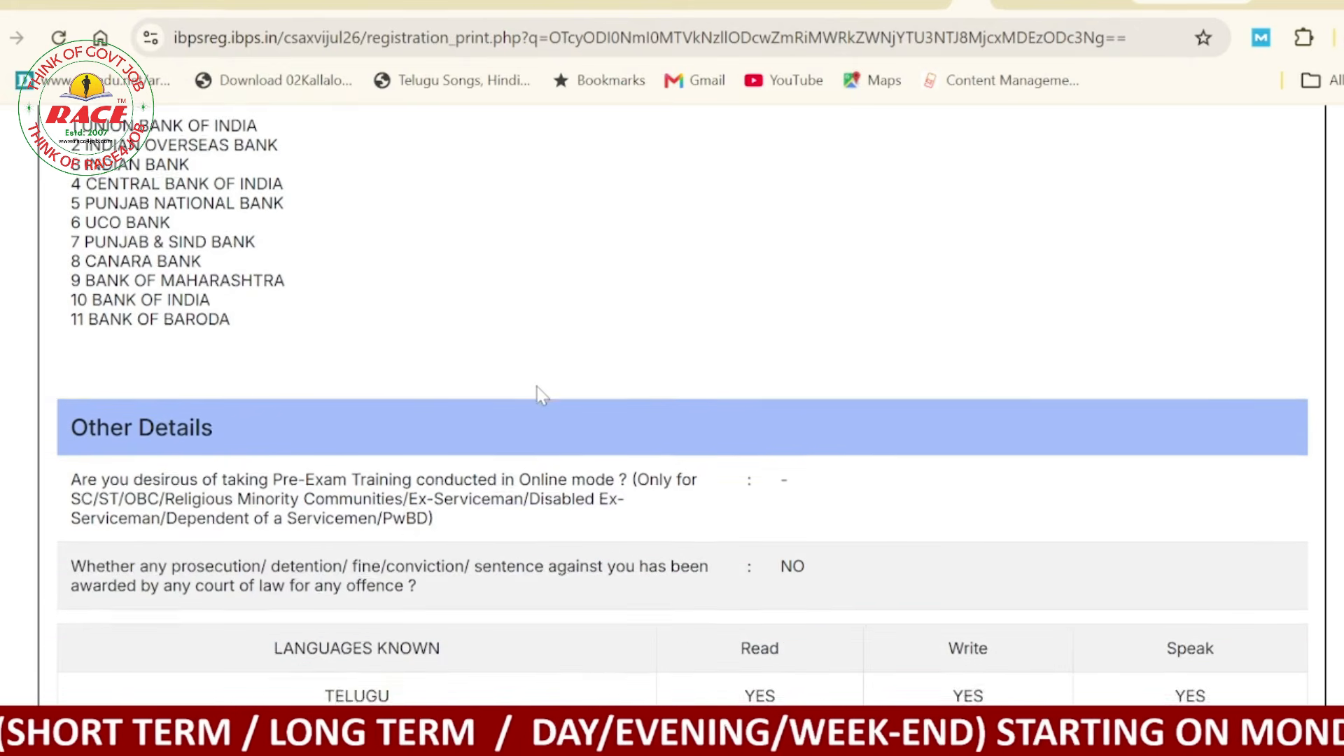
scroll(710, 374, down, 5)
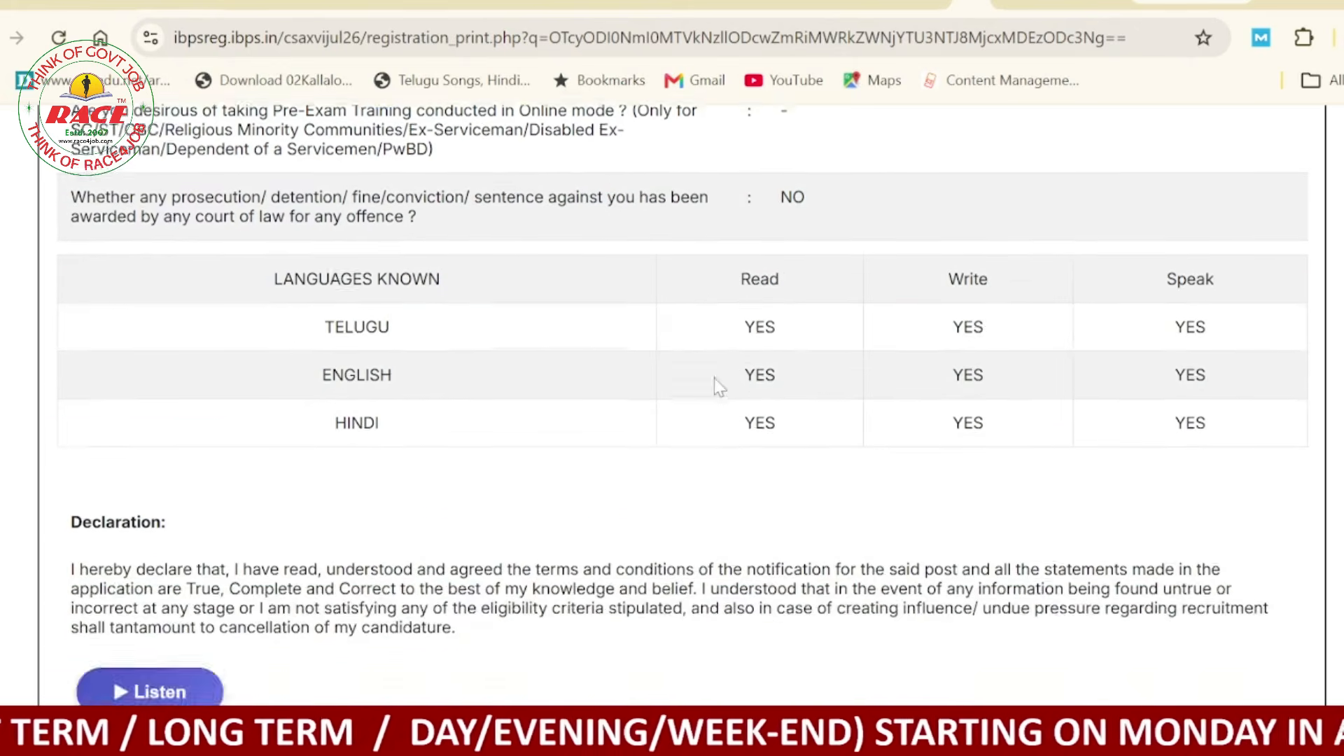
scroll(708, 374, down, 2)
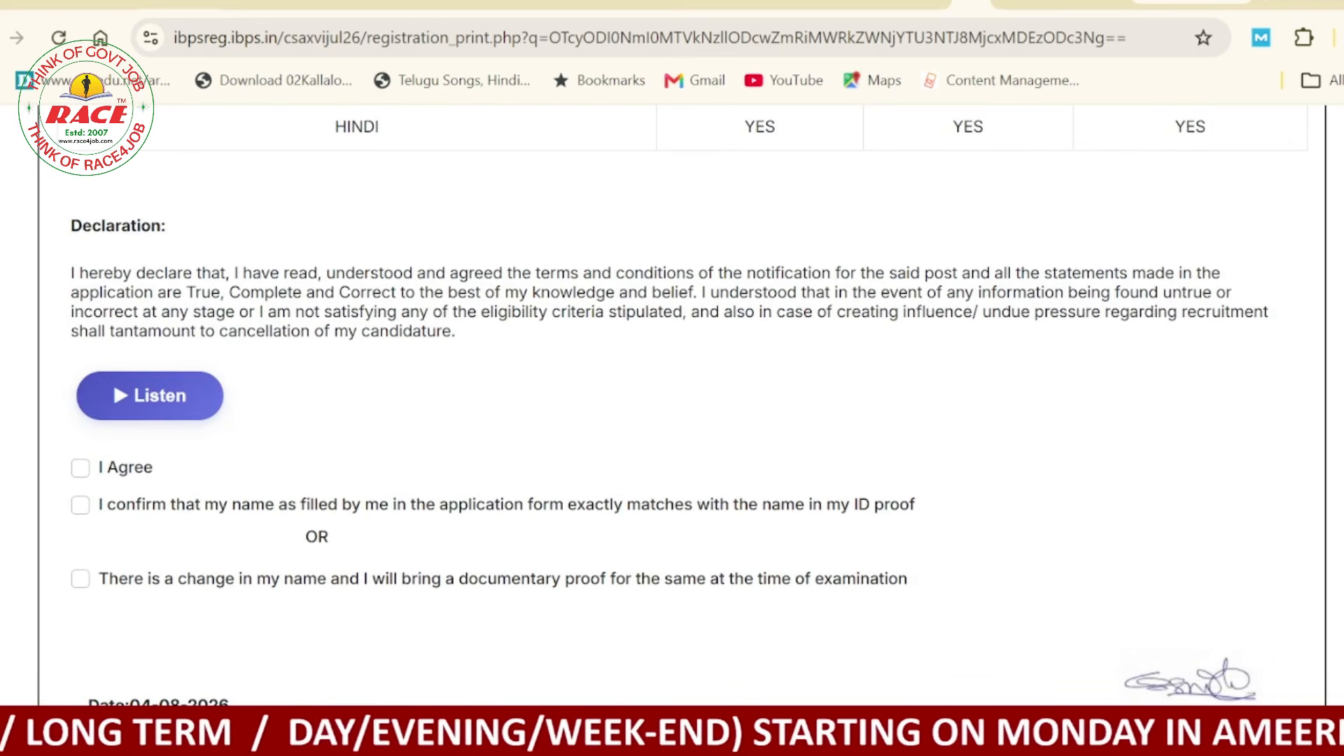
scroll(688, 387, down, 1)
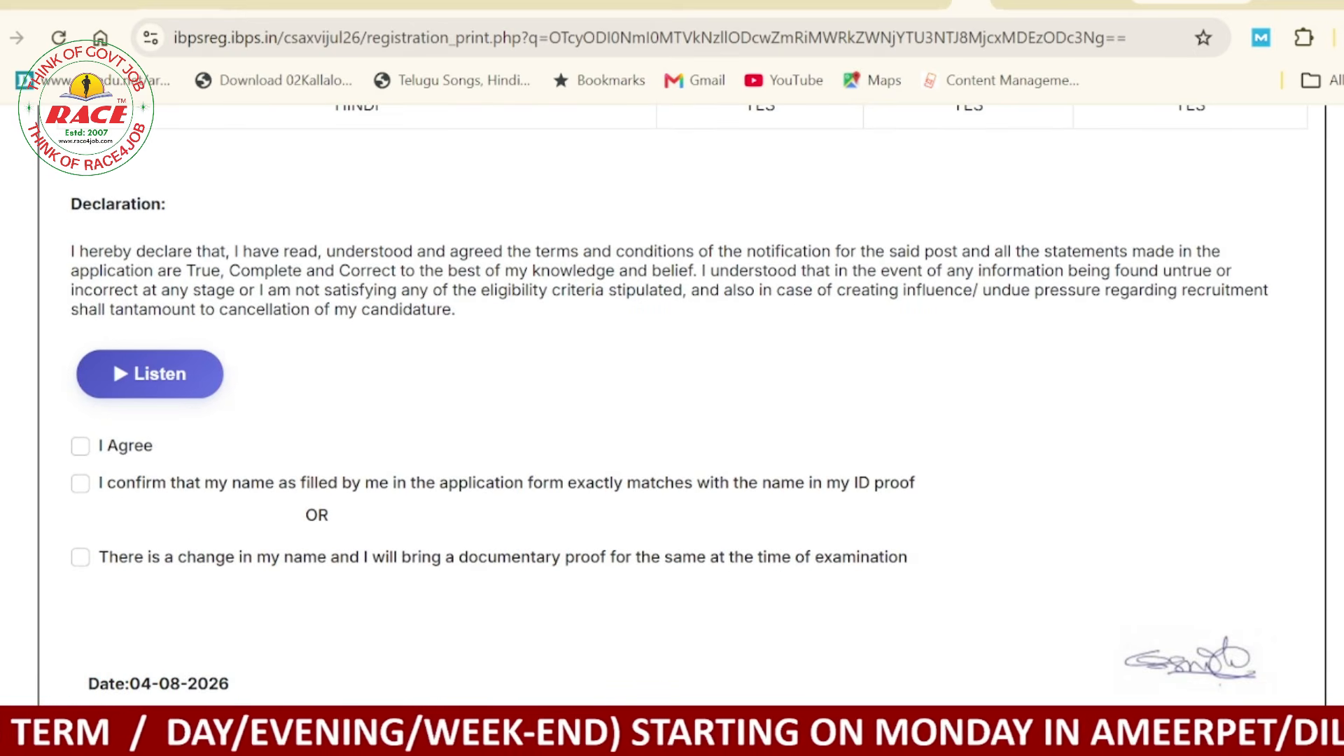
Tick 'I Agree' and the name-matches-ID-proof confirmation on the registration preview.
click(80, 446)
scroll(245, 371, down, 1)
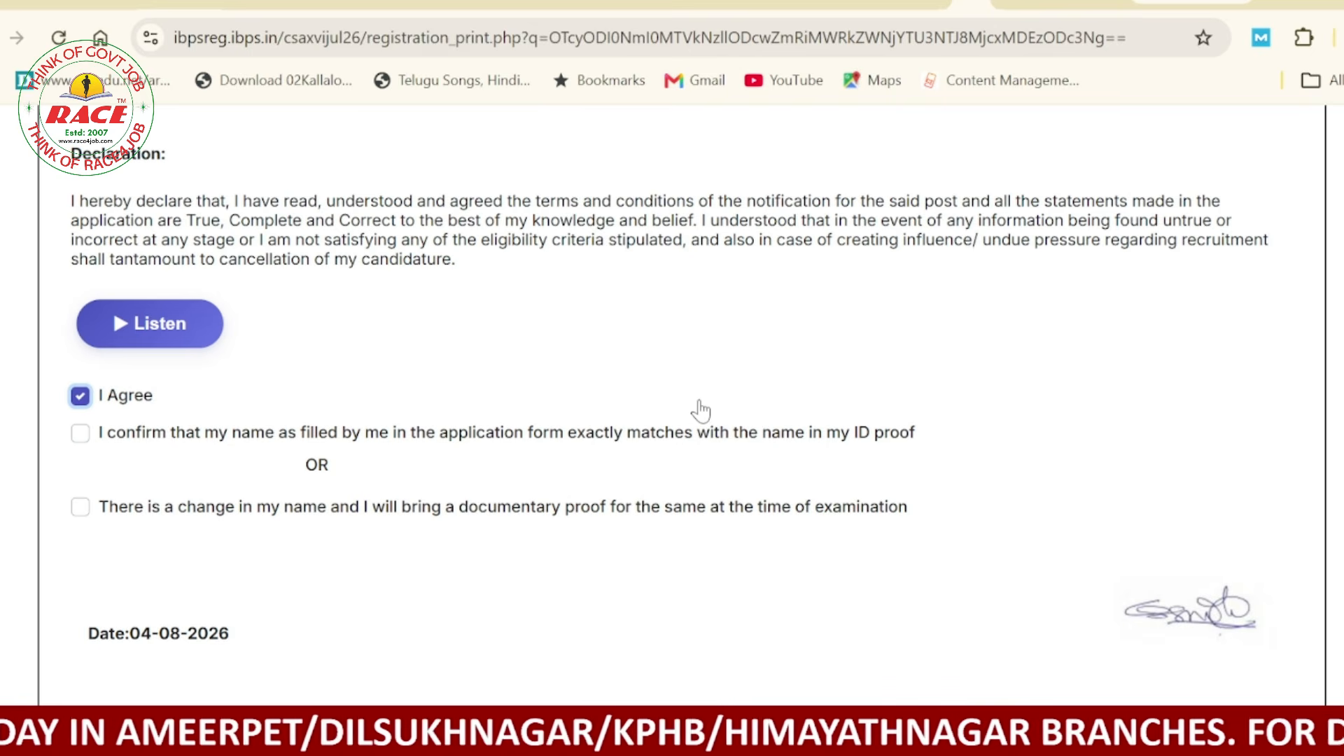
click(80, 434)
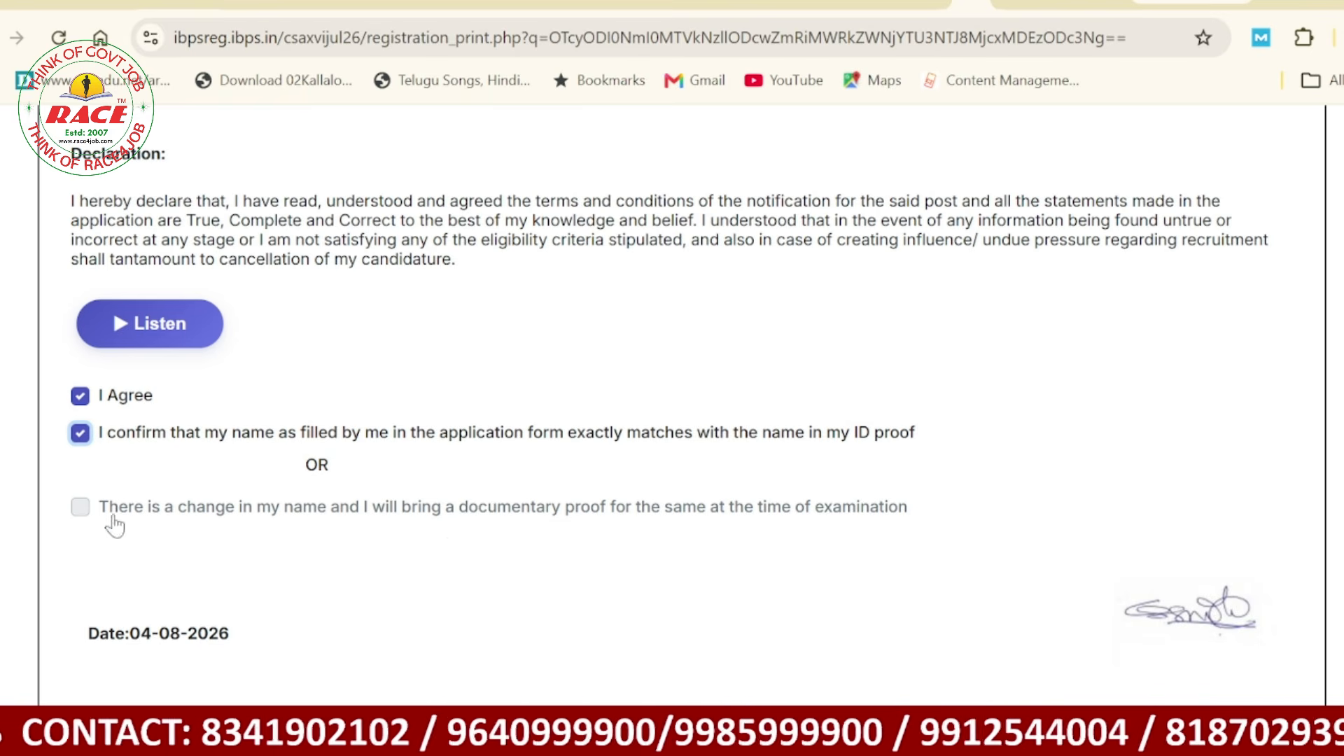
scroll(444, 516, down, 2)
scroll(476, 391, up, 2)
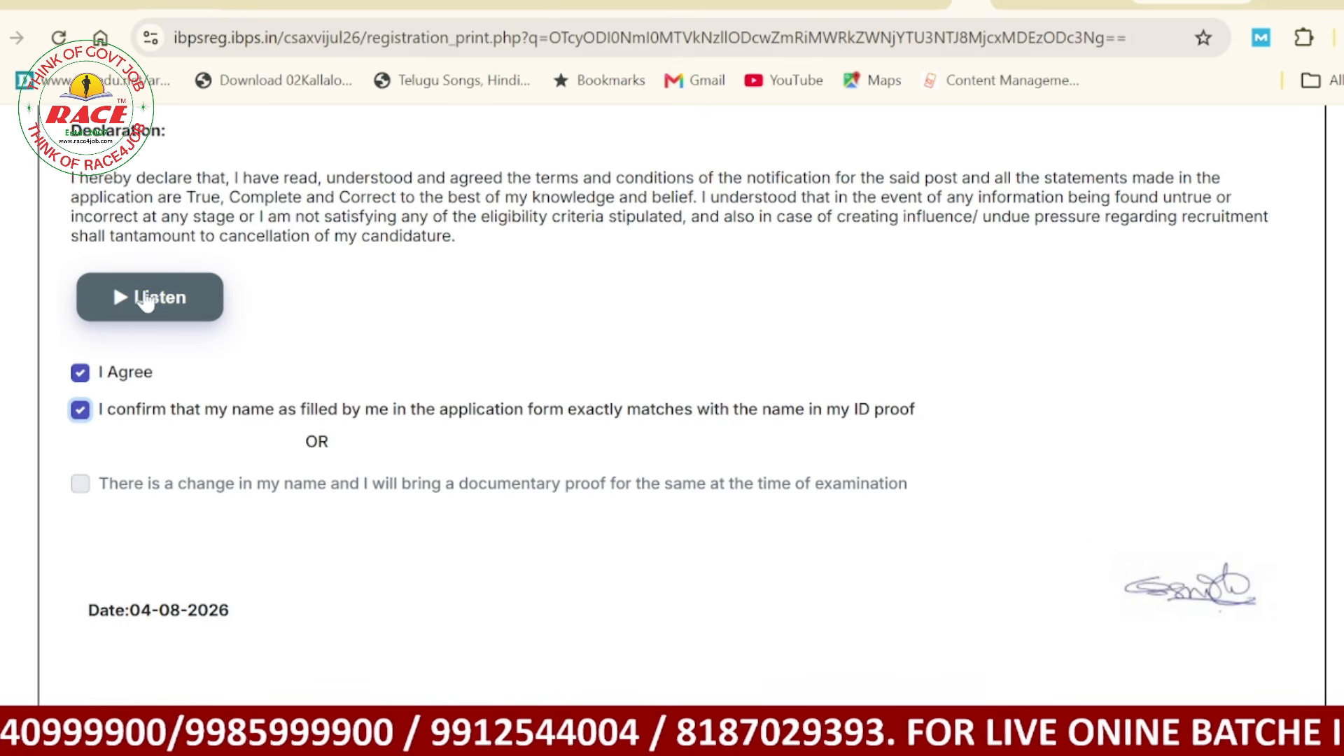
scroll(720, 465, down, 3)
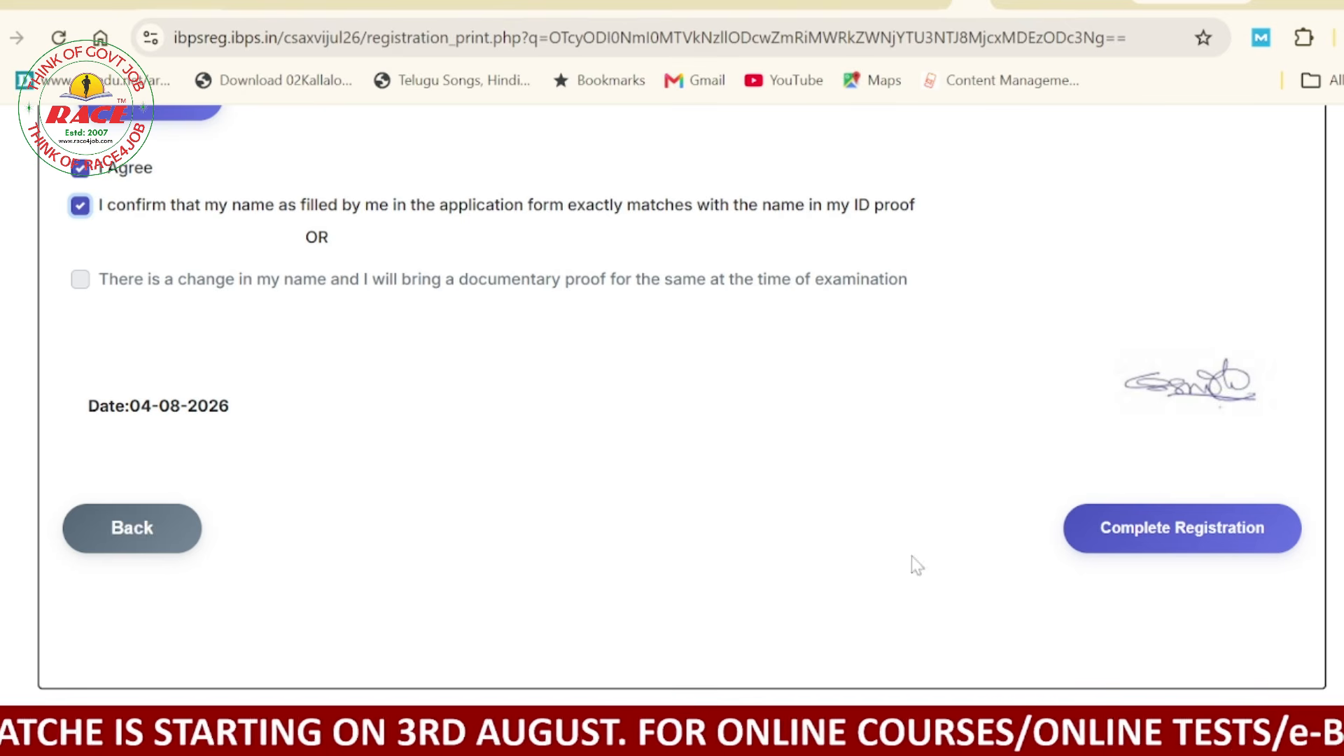
Complete the registration, accepting both the Confirm Registration and Final Confirmation prompts.
click(1134, 543)
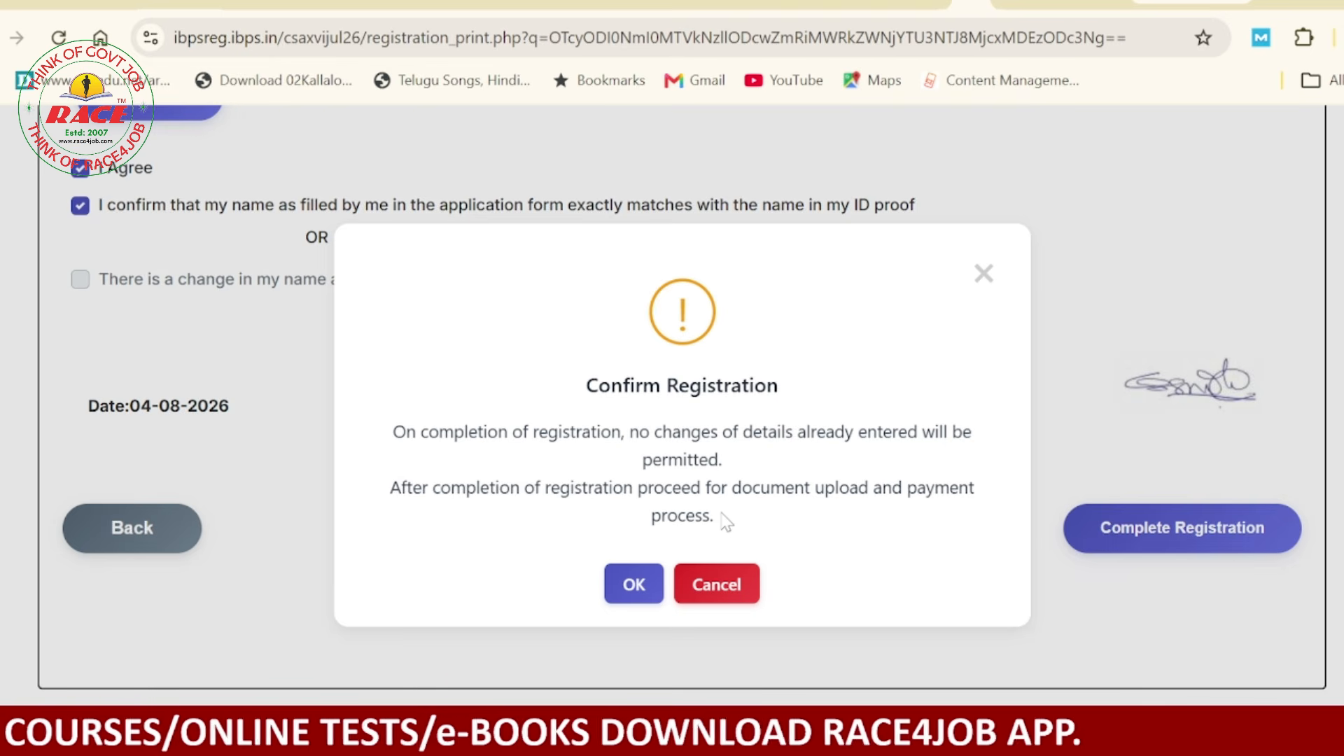
click(625, 586)
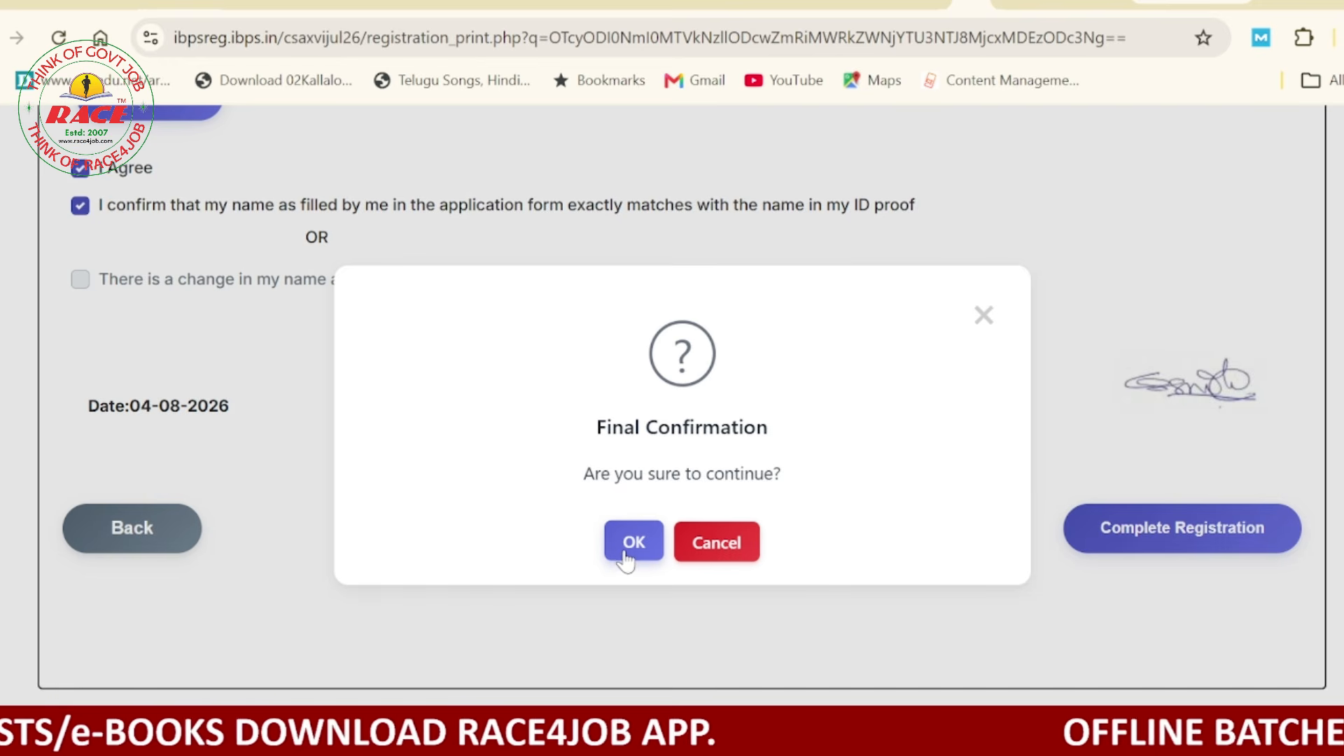
click(629, 544)
scroll(639, 541, down, 3)
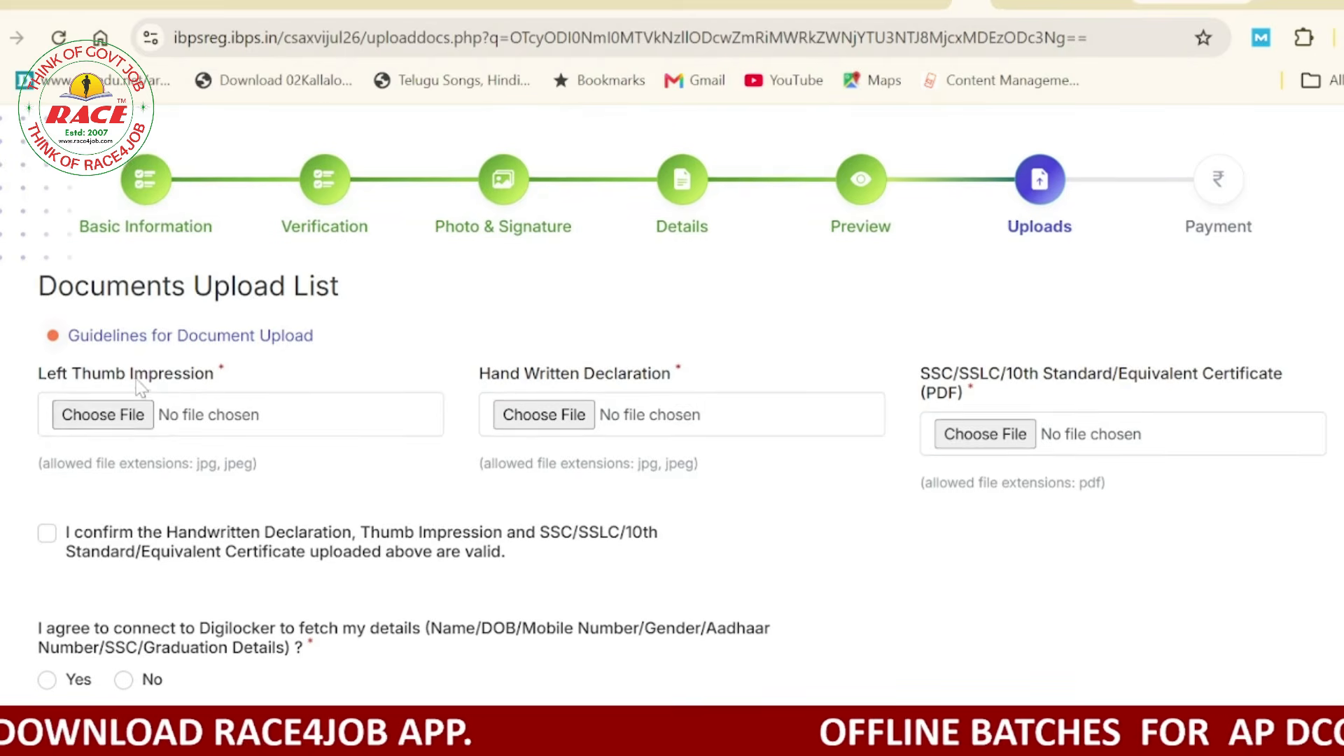
Upload Thumb50 as the Left Thumb Impression and accept its preview.
click(125, 403)
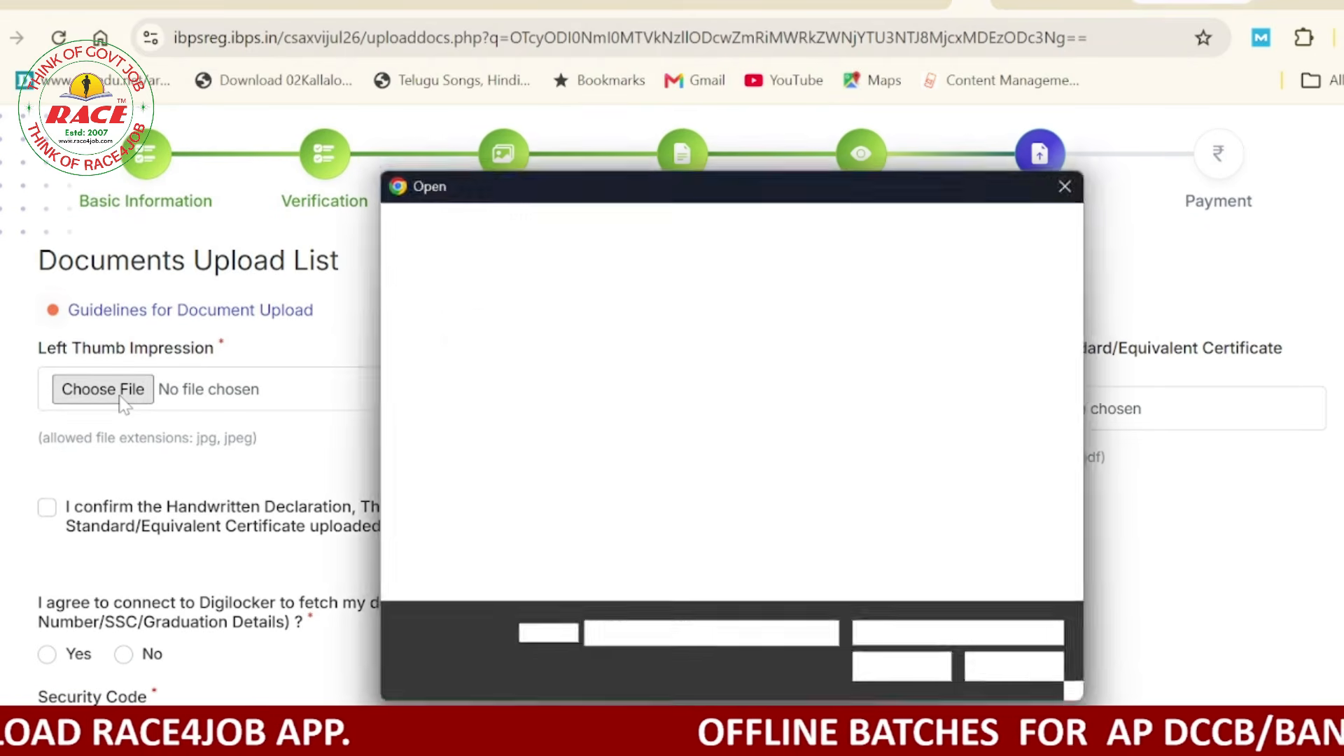
click(988, 523)
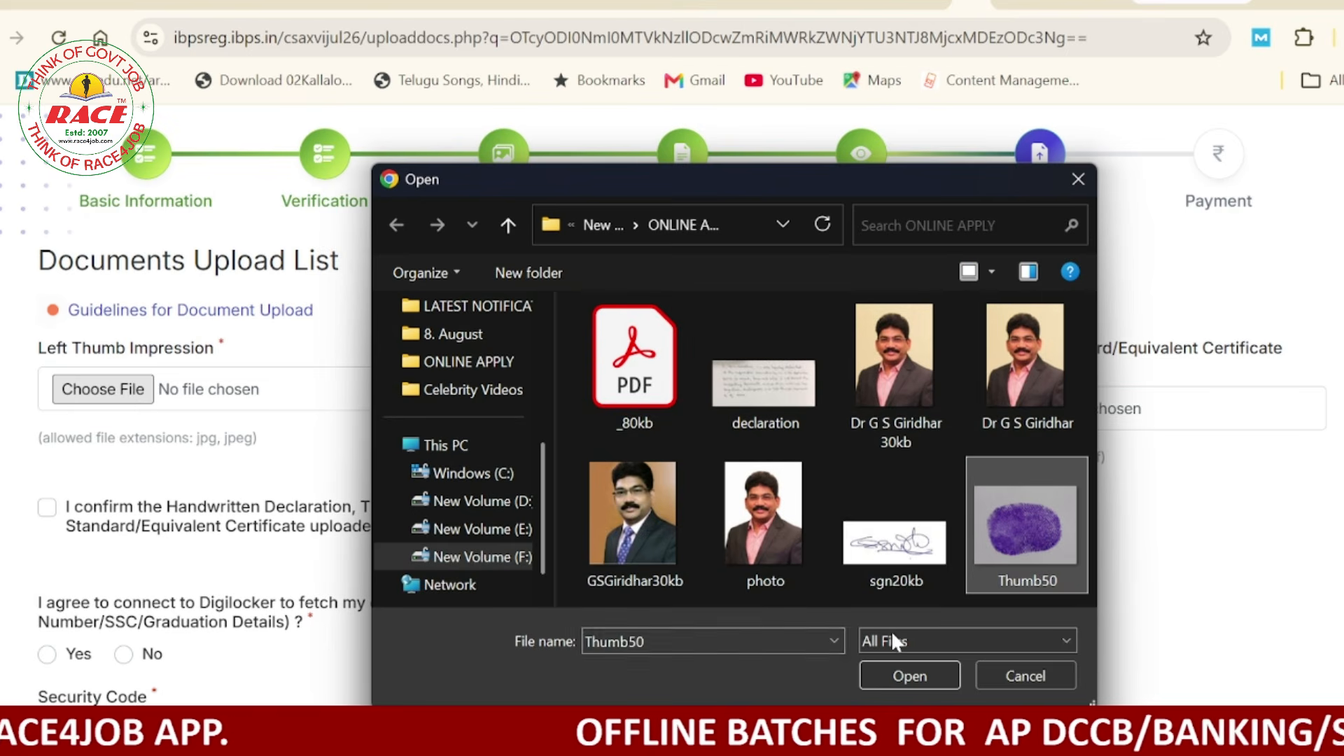
click(908, 676)
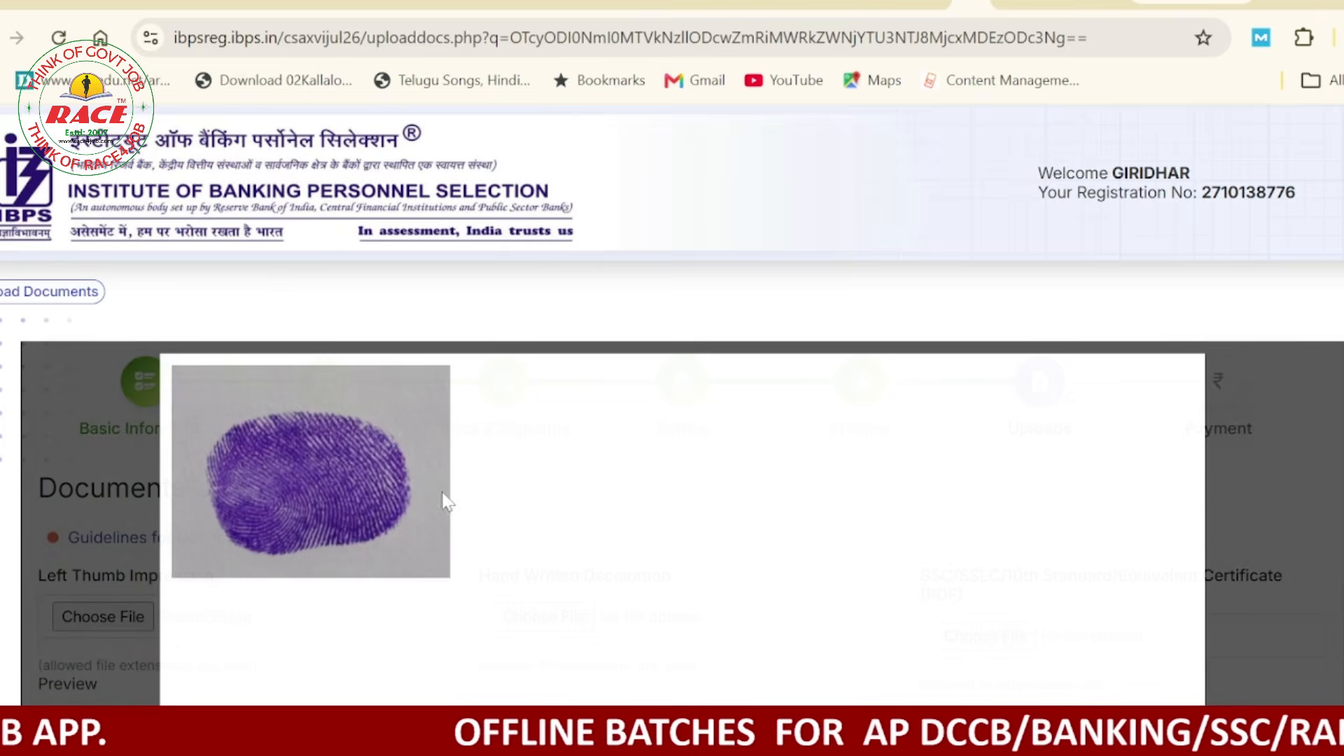
scroll(434, 503, down, 4)
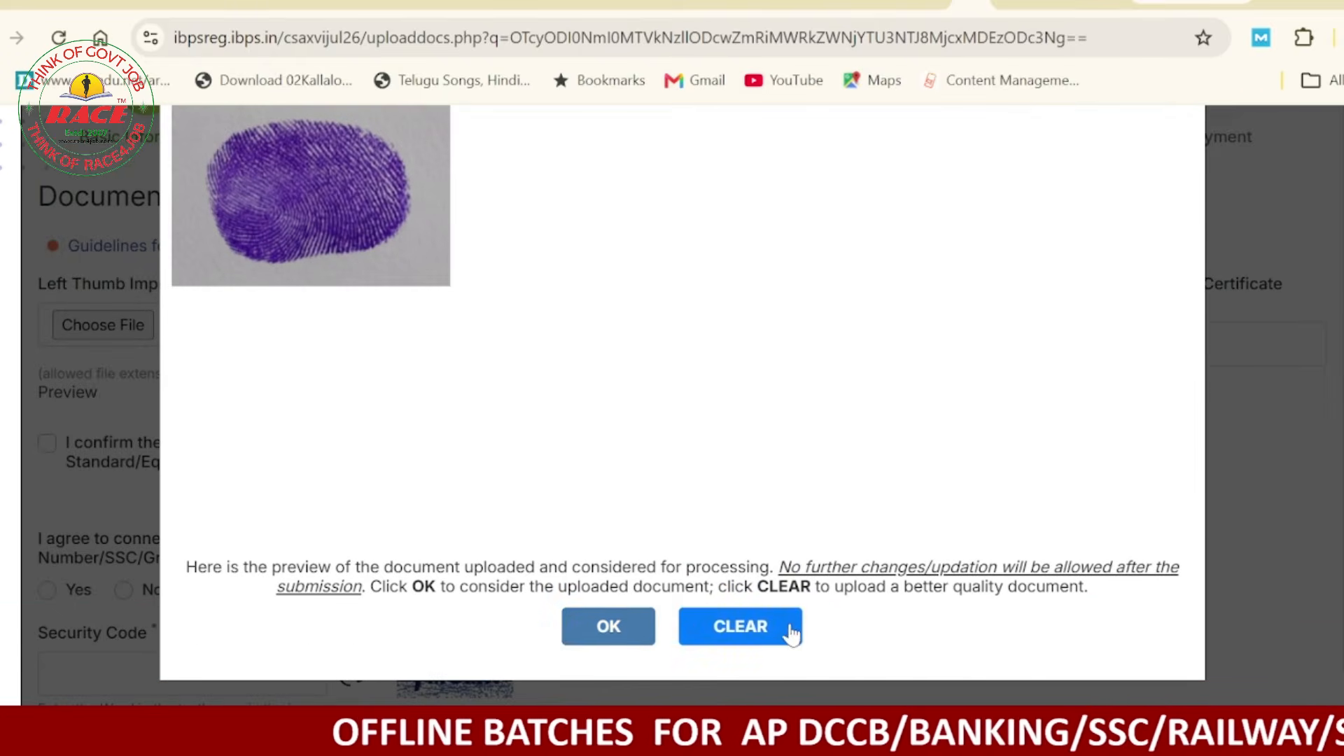
click(634, 628)
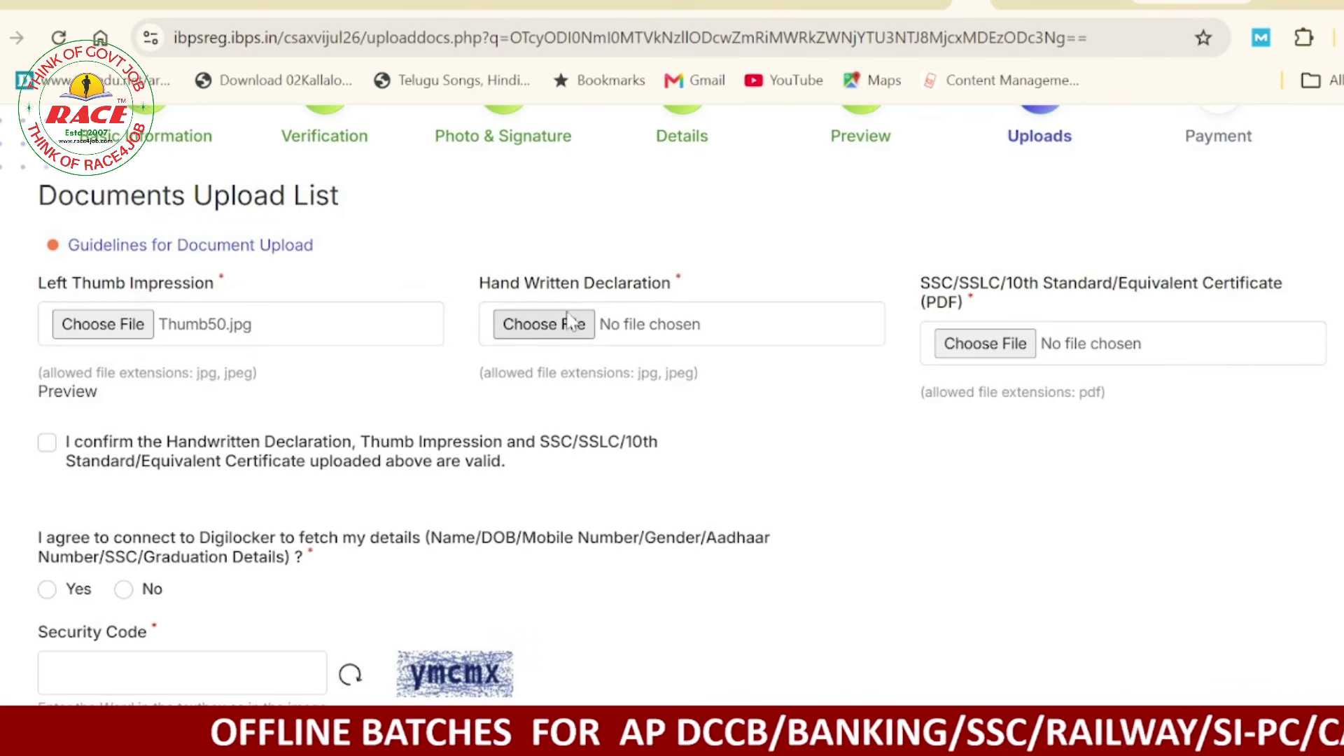
Upload the declaration image as the Hand Written Declaration and accept its preview.
click(569, 326)
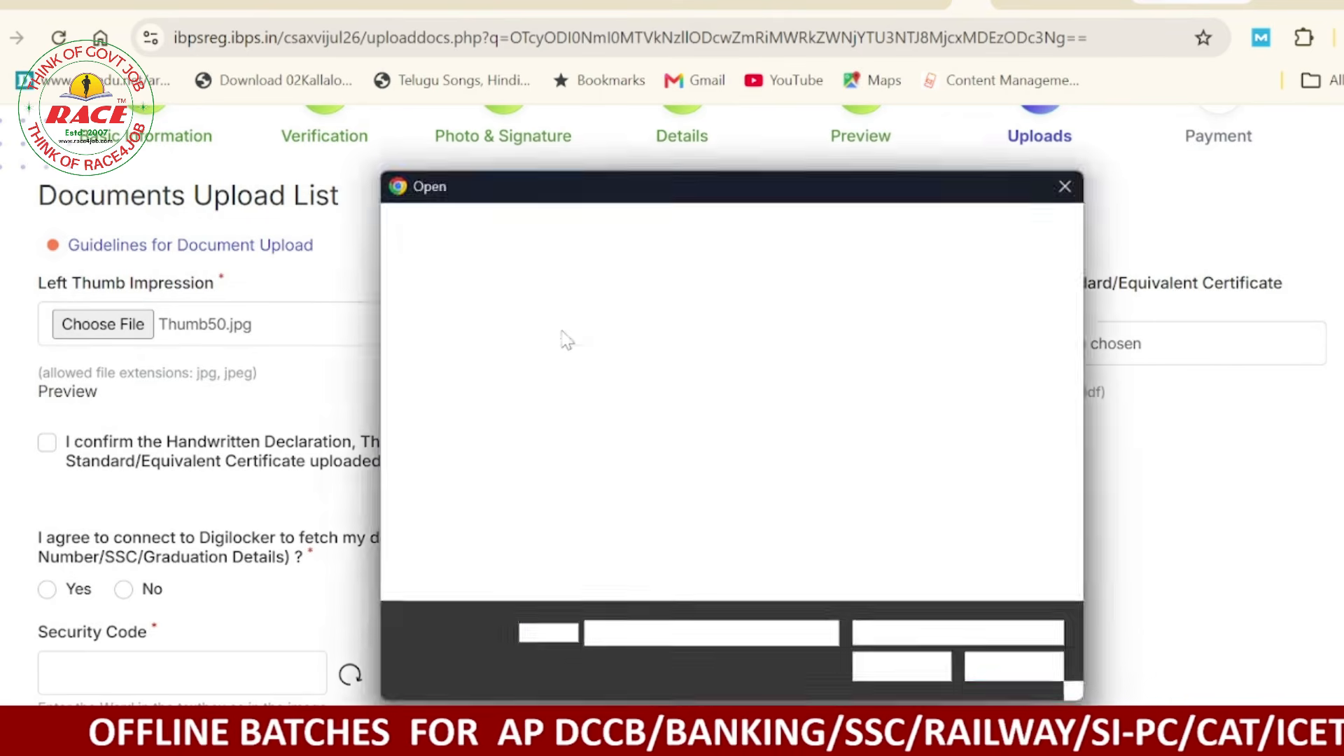
click(746, 423)
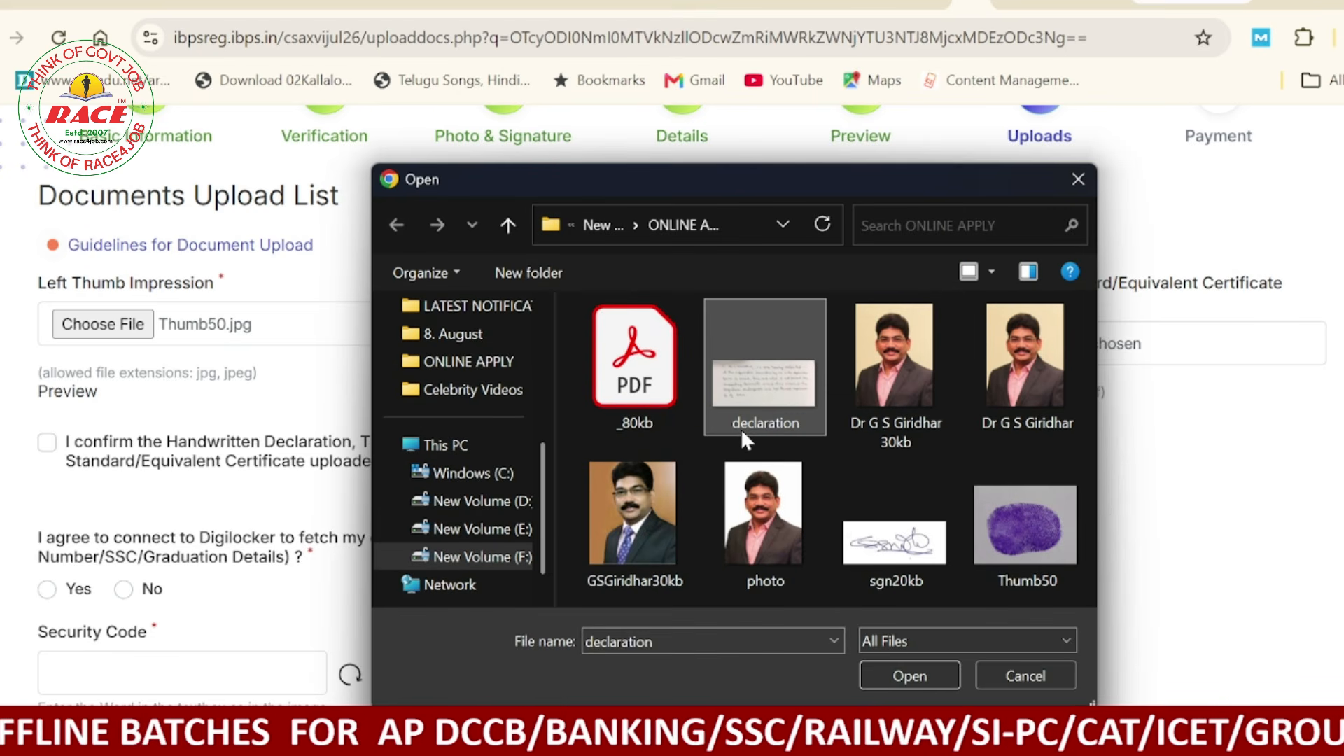
click(889, 666)
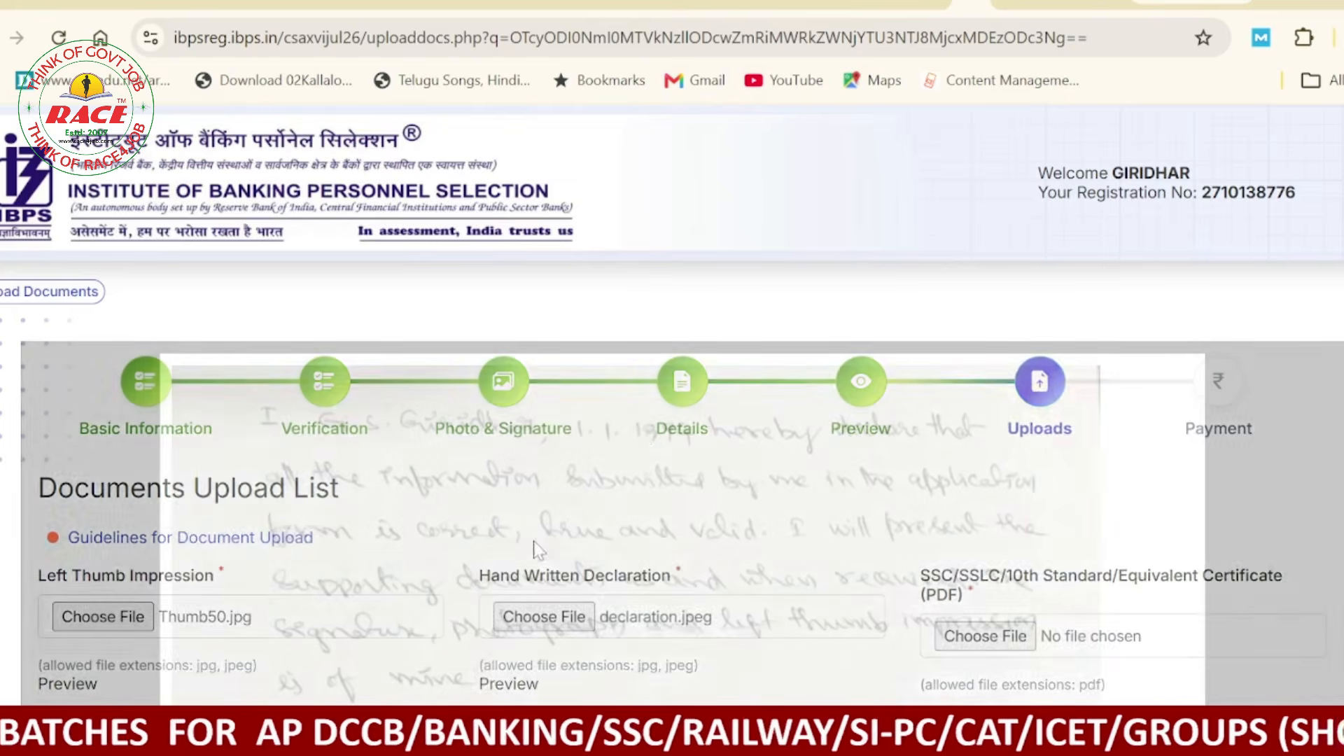
scroll(595, 529, down, 3)
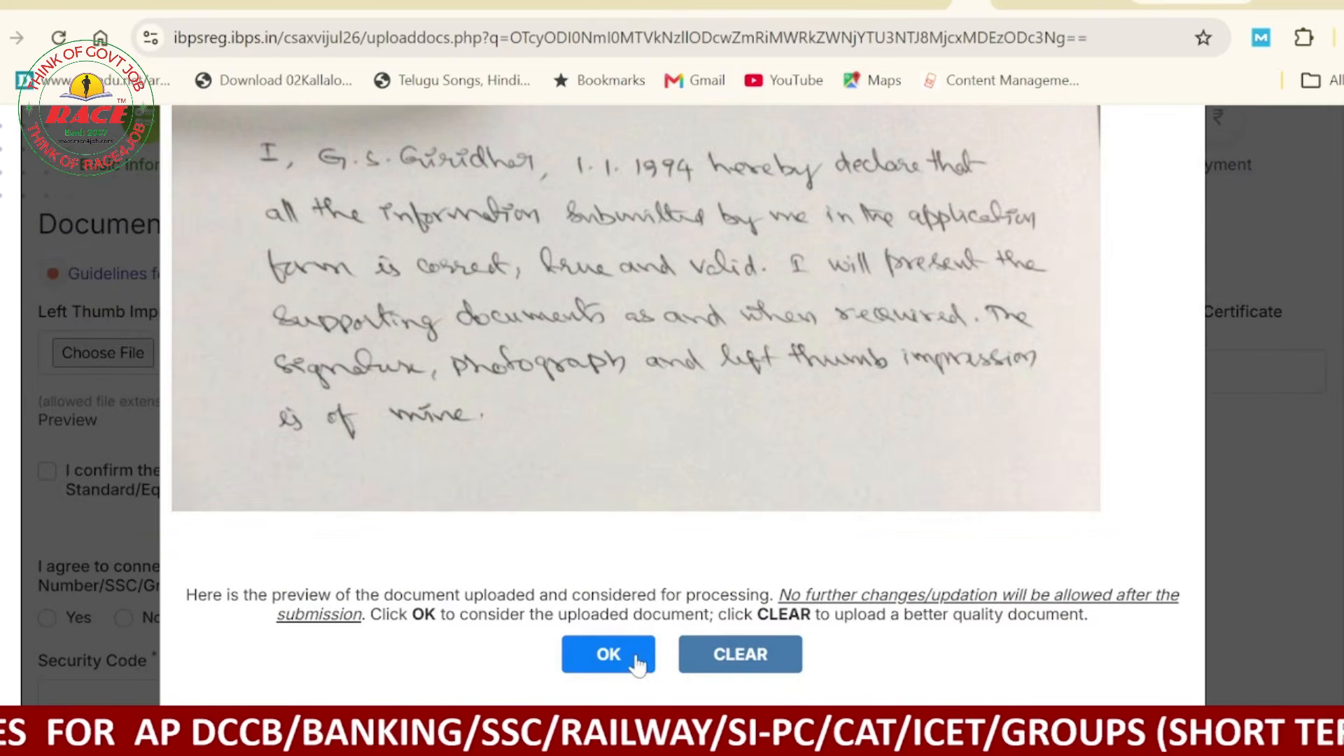
click(636, 658)
Upload _80kb.pdf as the SSC certificate and accept its preview.
scroll(830, 400, up, 1)
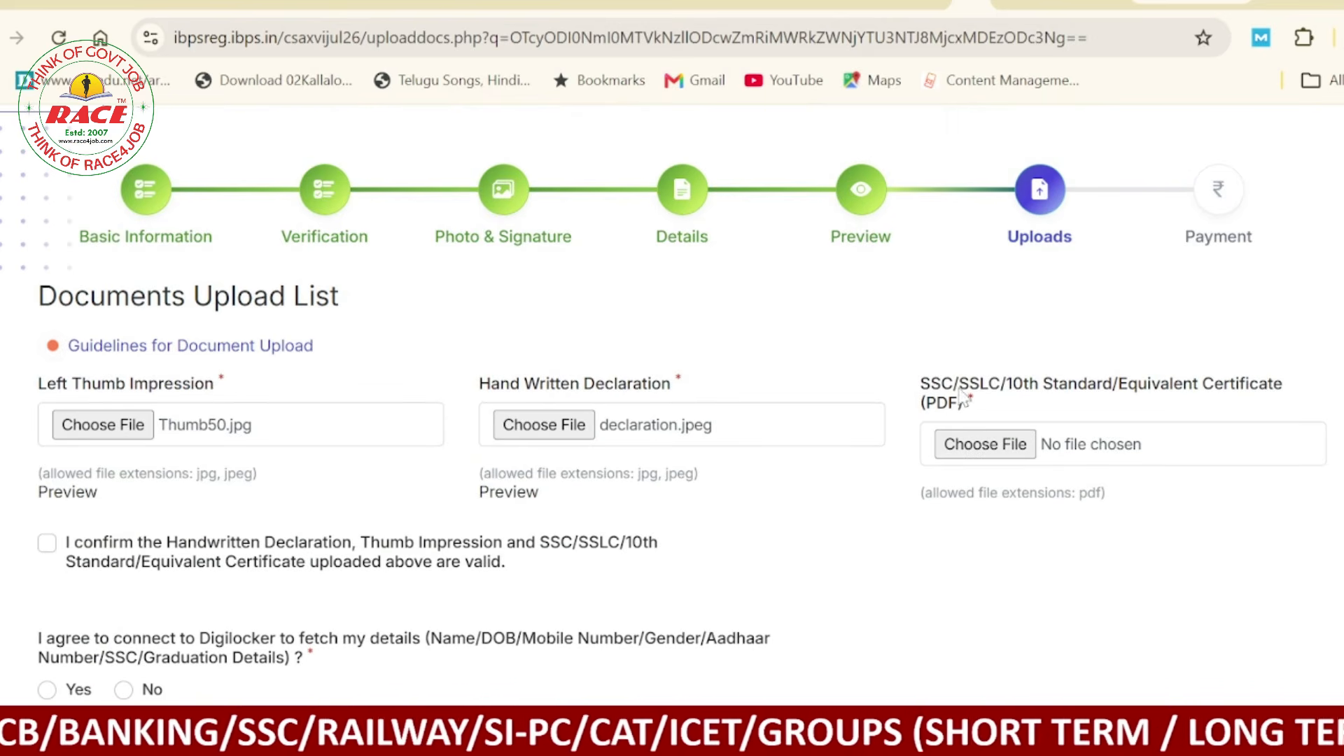
click(1007, 452)
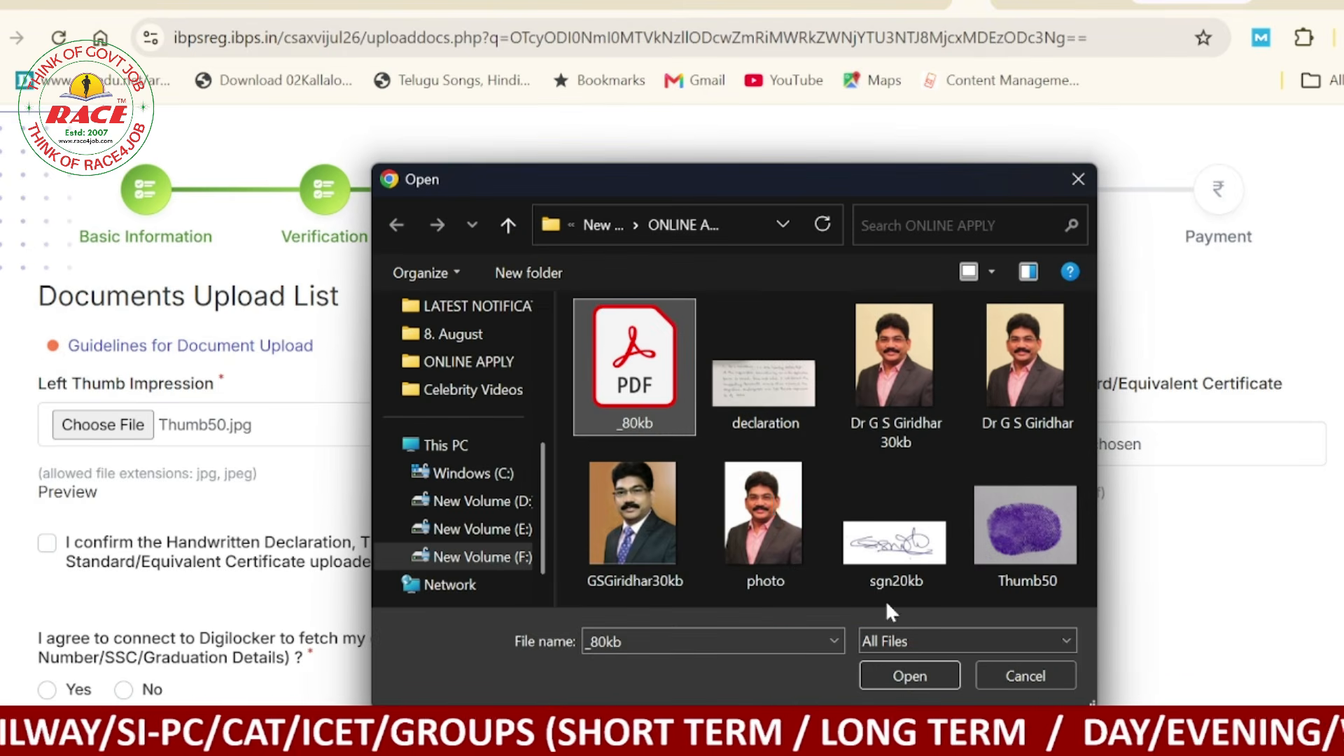
click(904, 674)
scroll(826, 507, up, 3)
scroll(810, 491, down, 5)
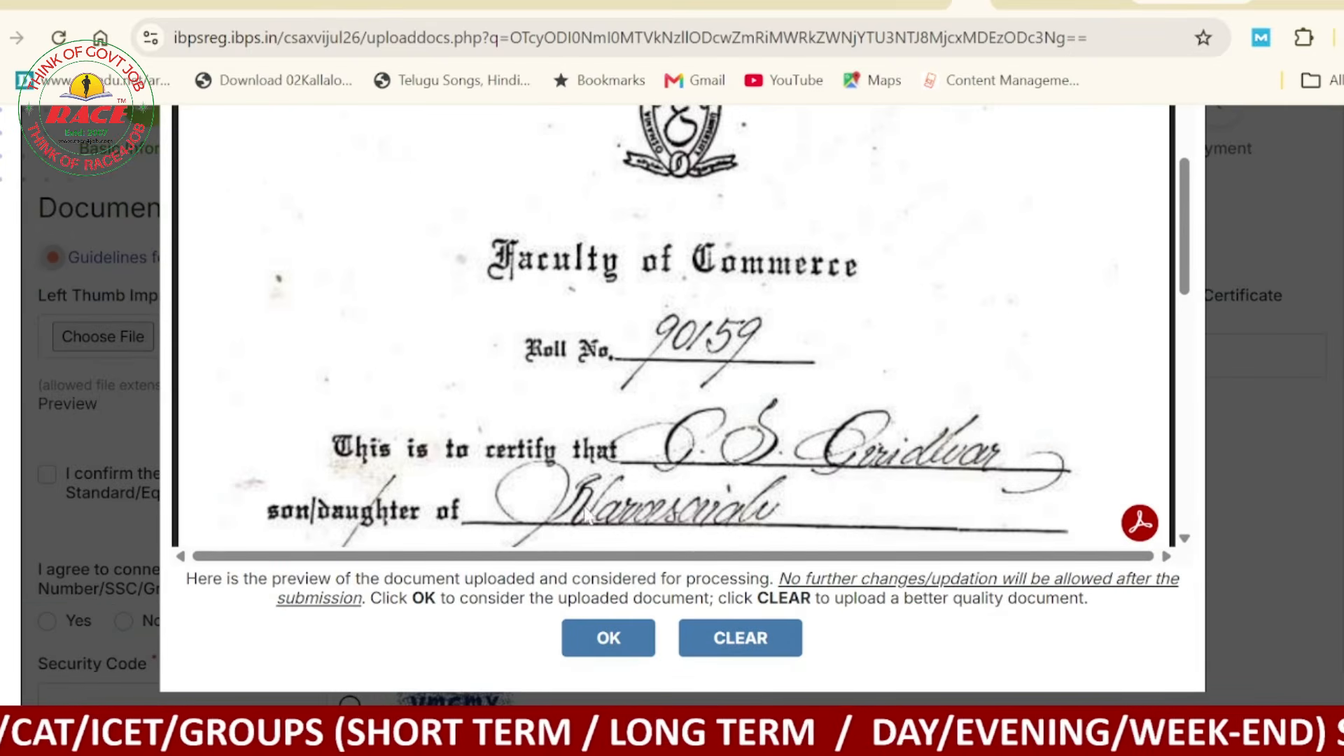
click(619, 639)
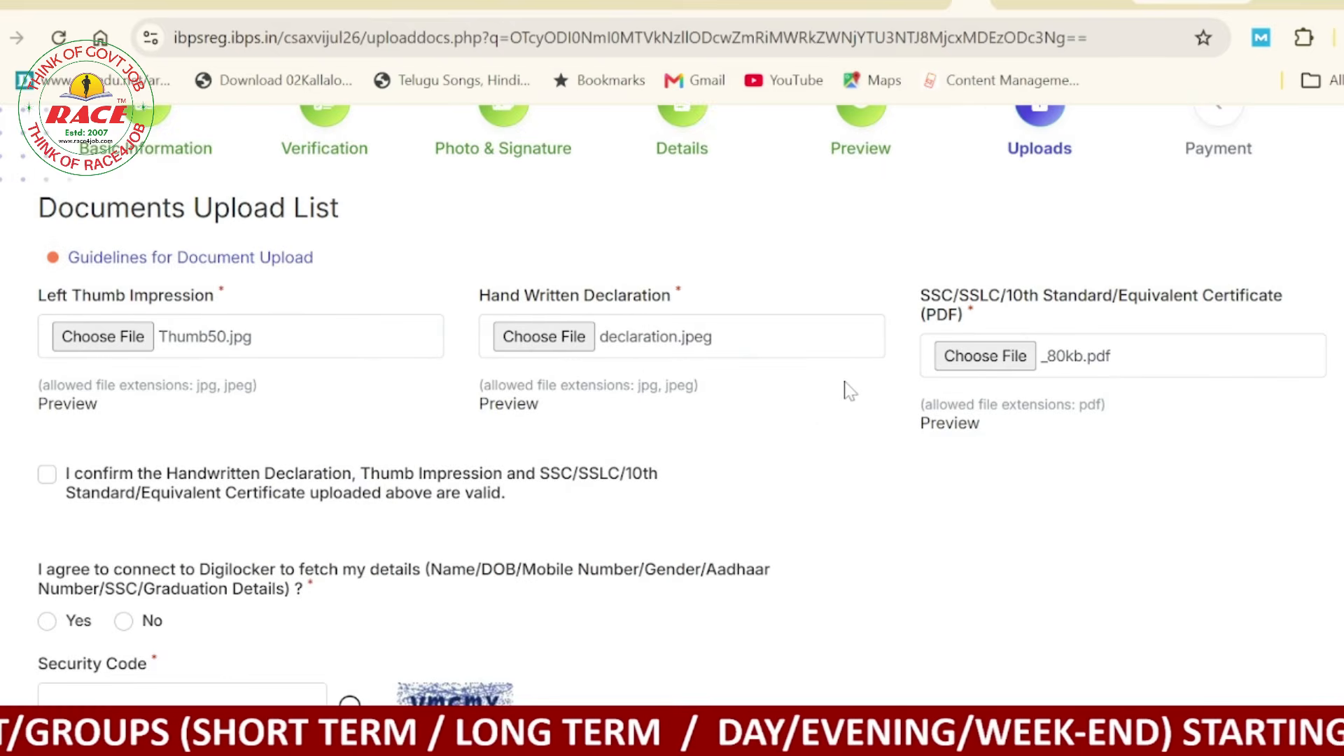
scroll(481, 308, down, 2)
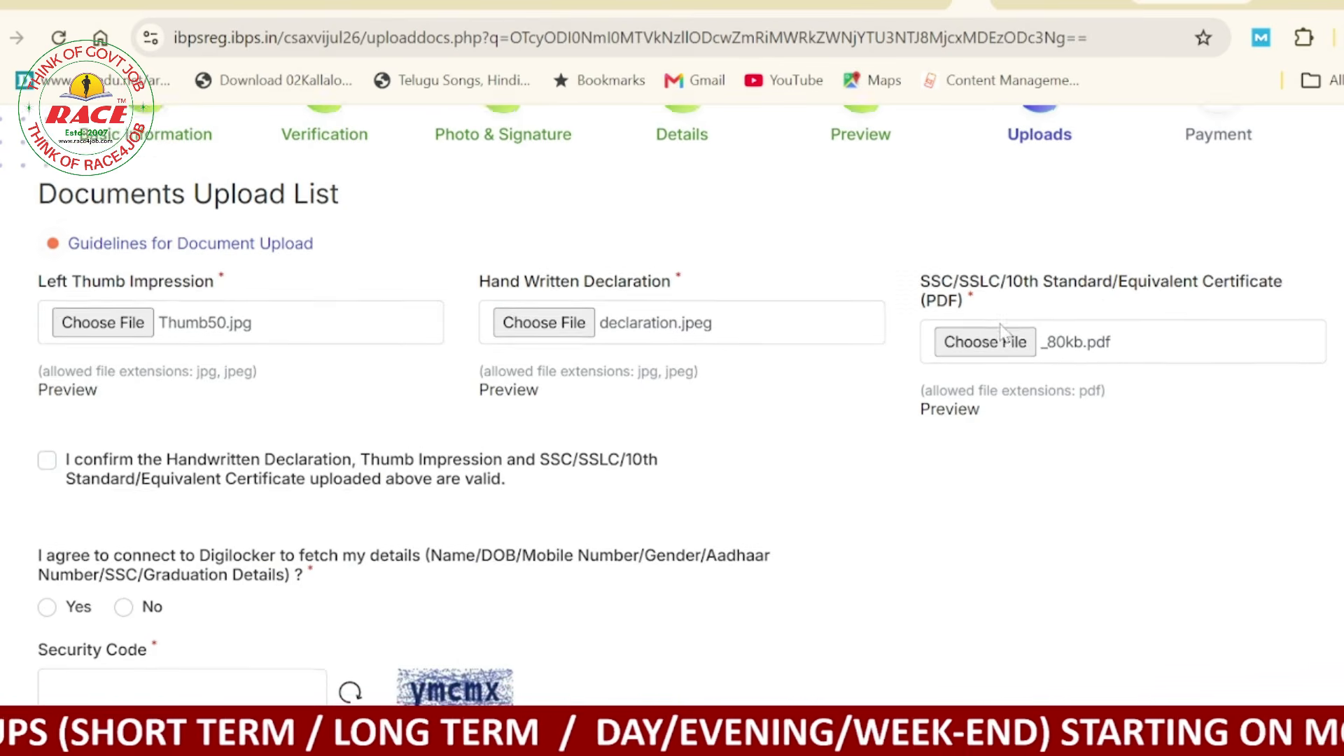
scroll(482, 308, down, 1)
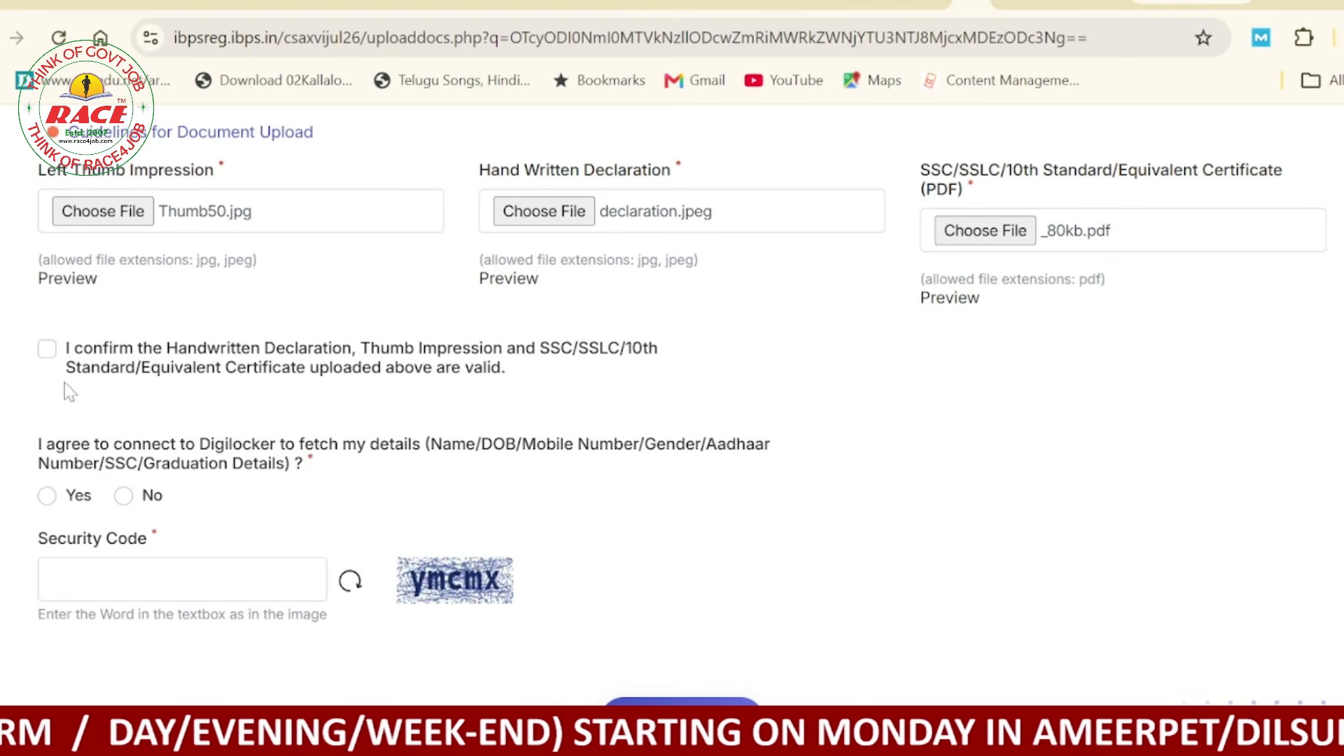
Confirm the uploaded documents are valid and choose No for Digilocker.
click(47, 348)
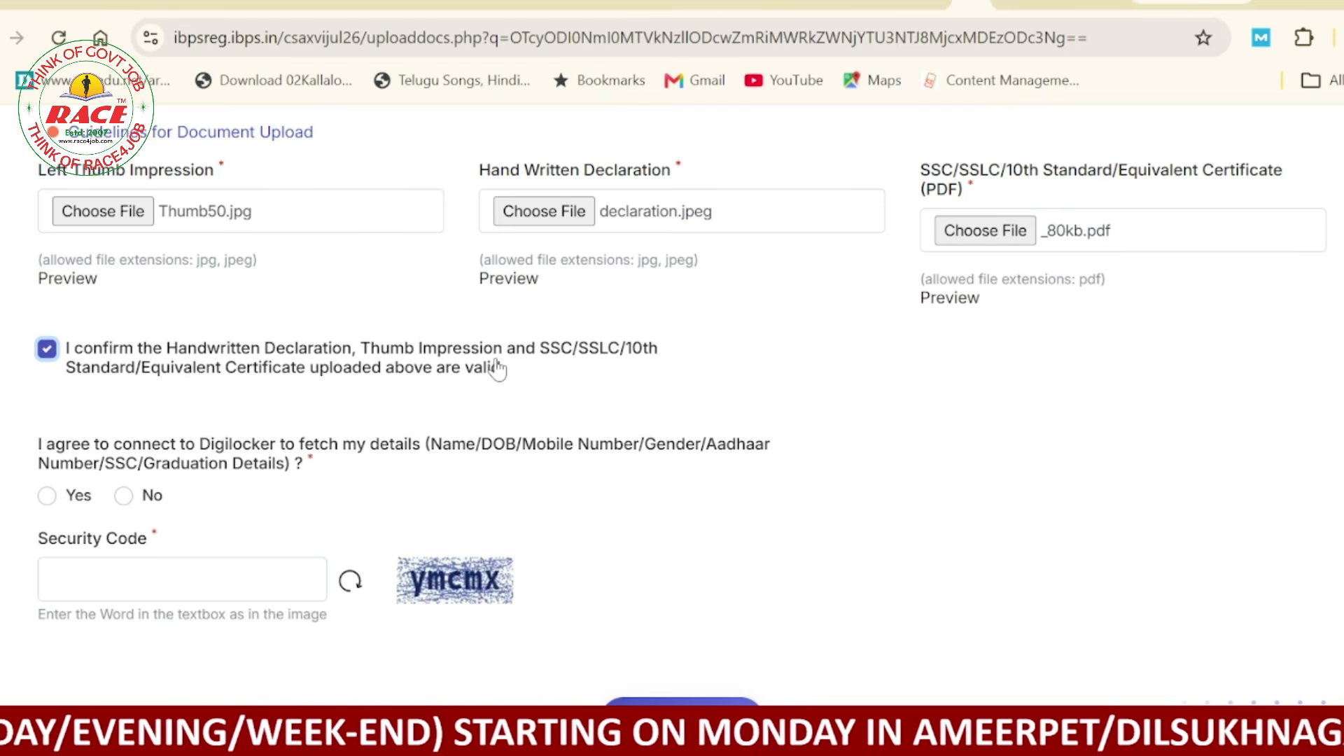
scroll(502, 353, down, 2)
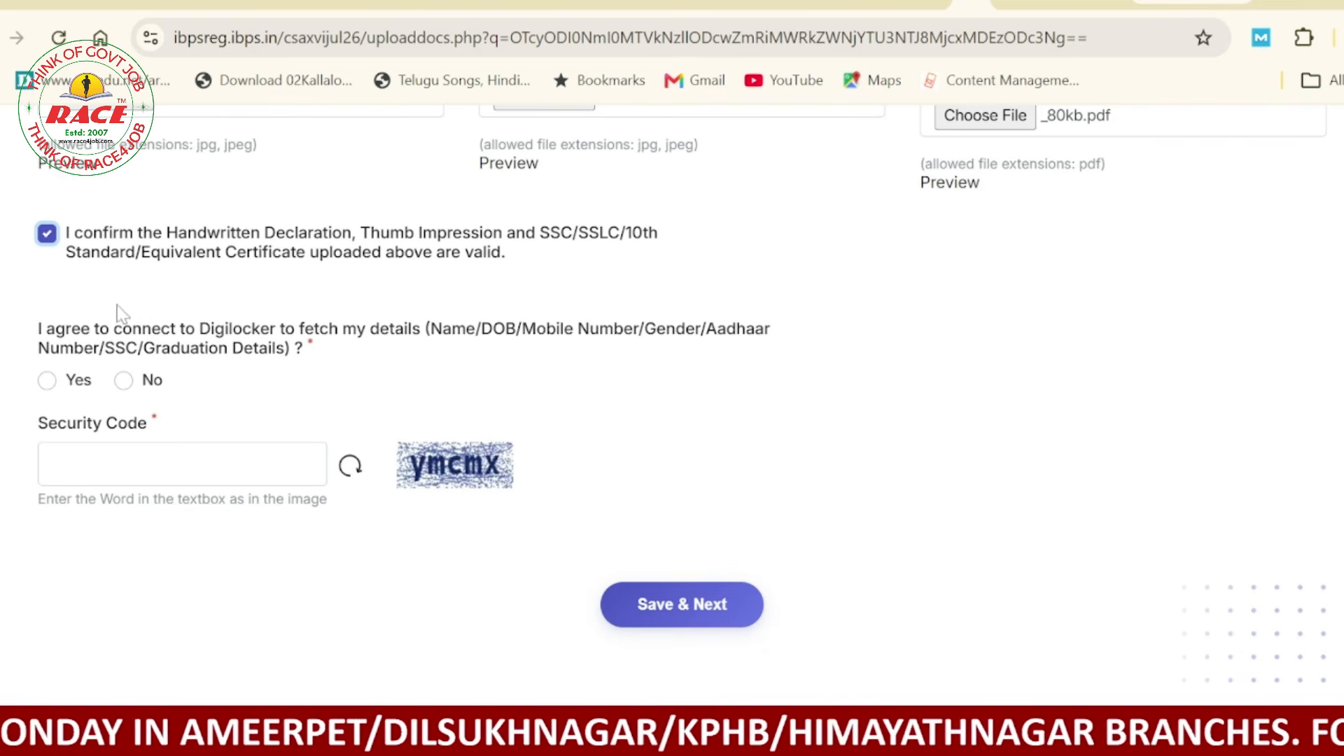
click(126, 382)
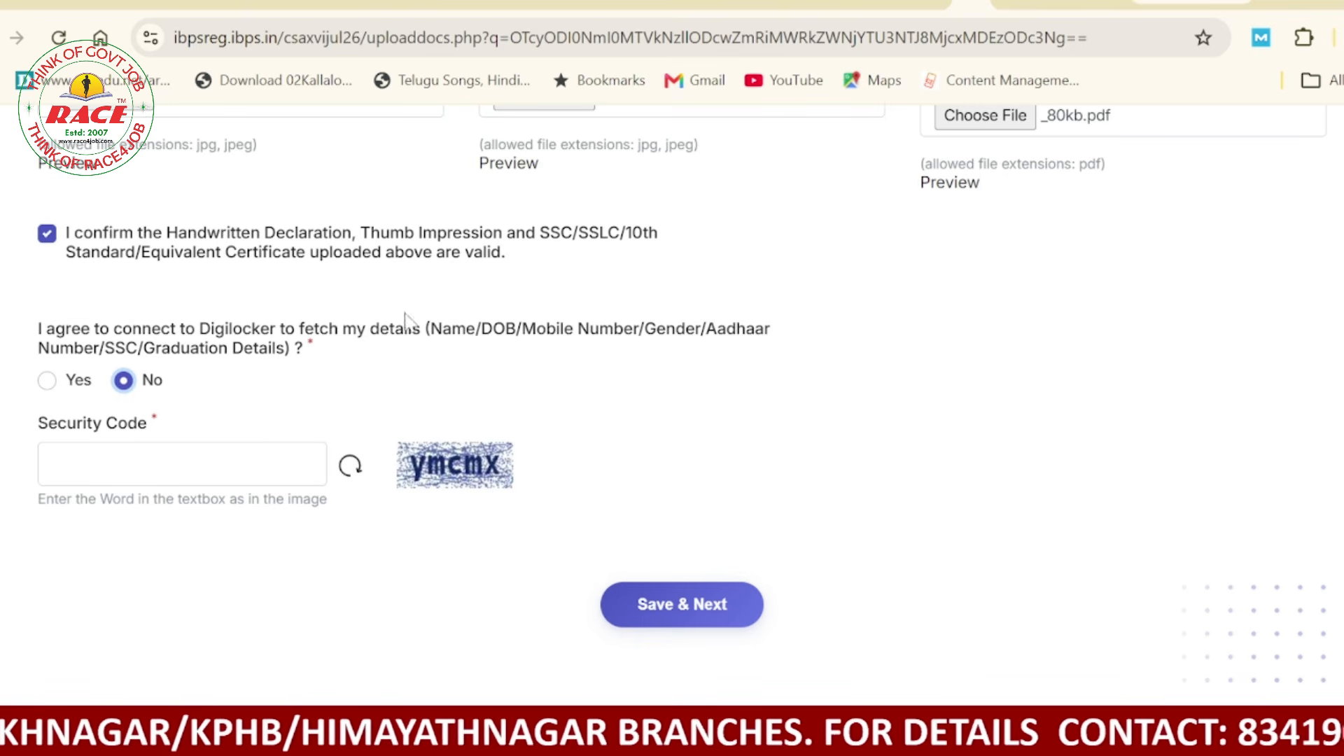
Enter the security code, Save & Next, and confirm the application details are final.
click(181, 464)
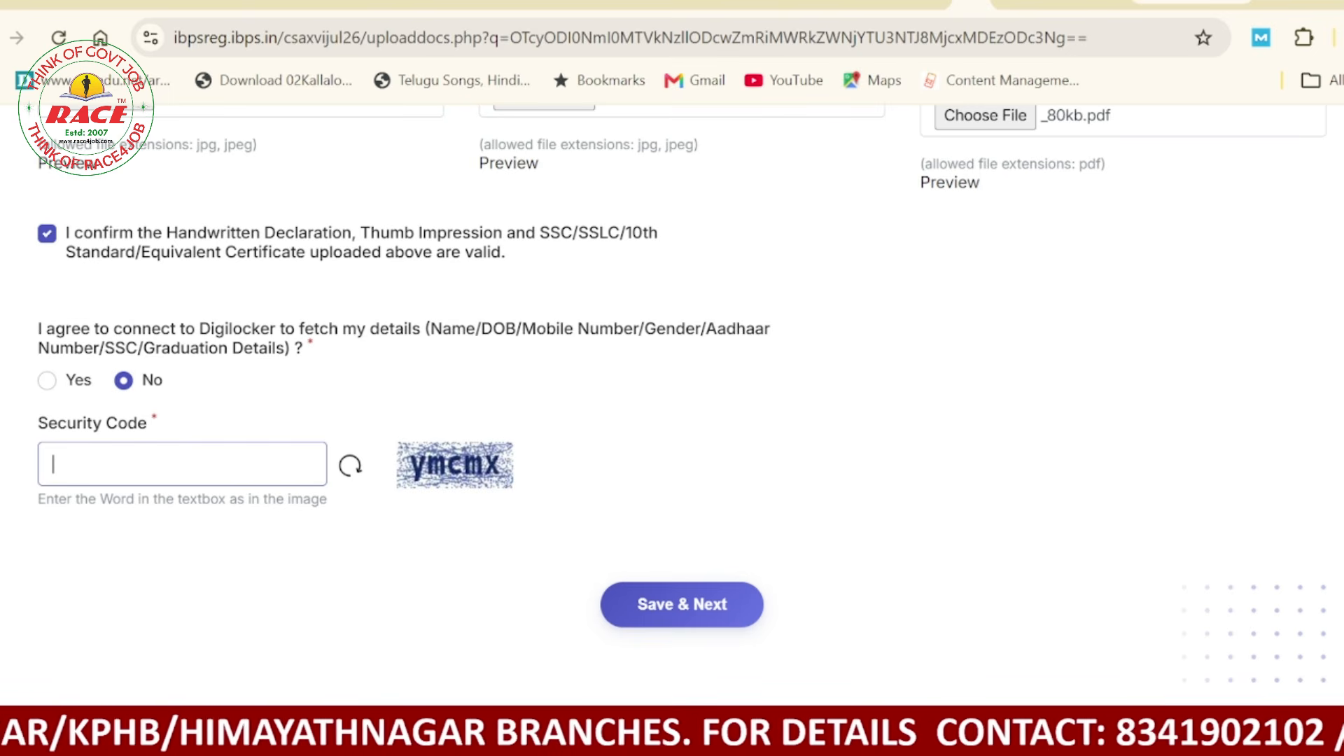
text(ymcmx)
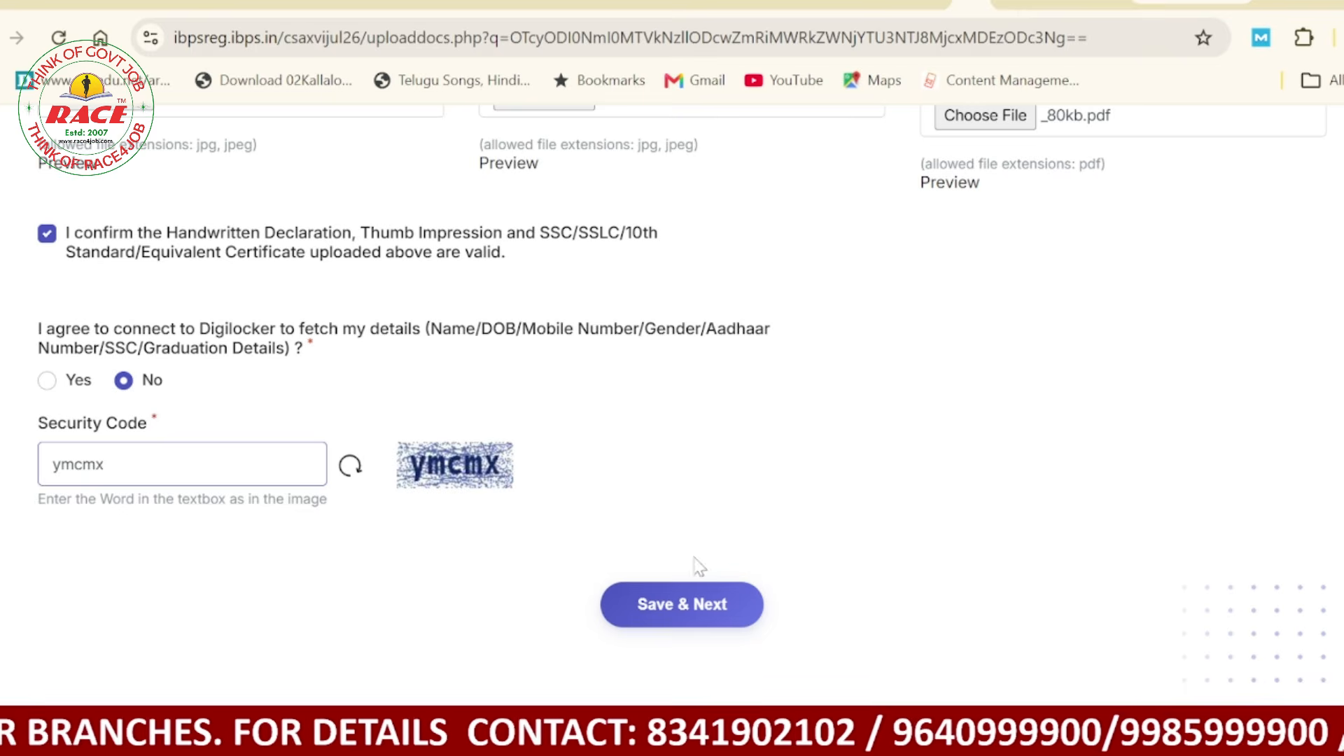
click(696, 613)
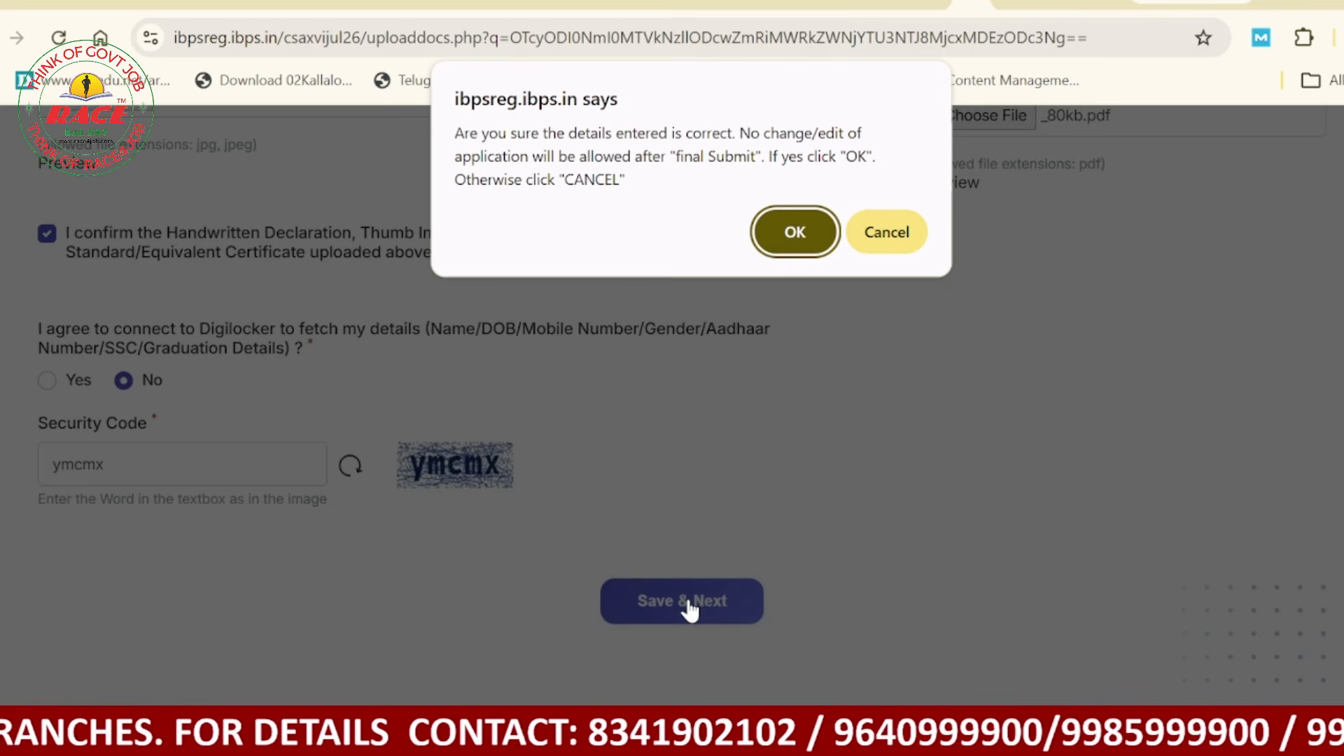
click(776, 234)
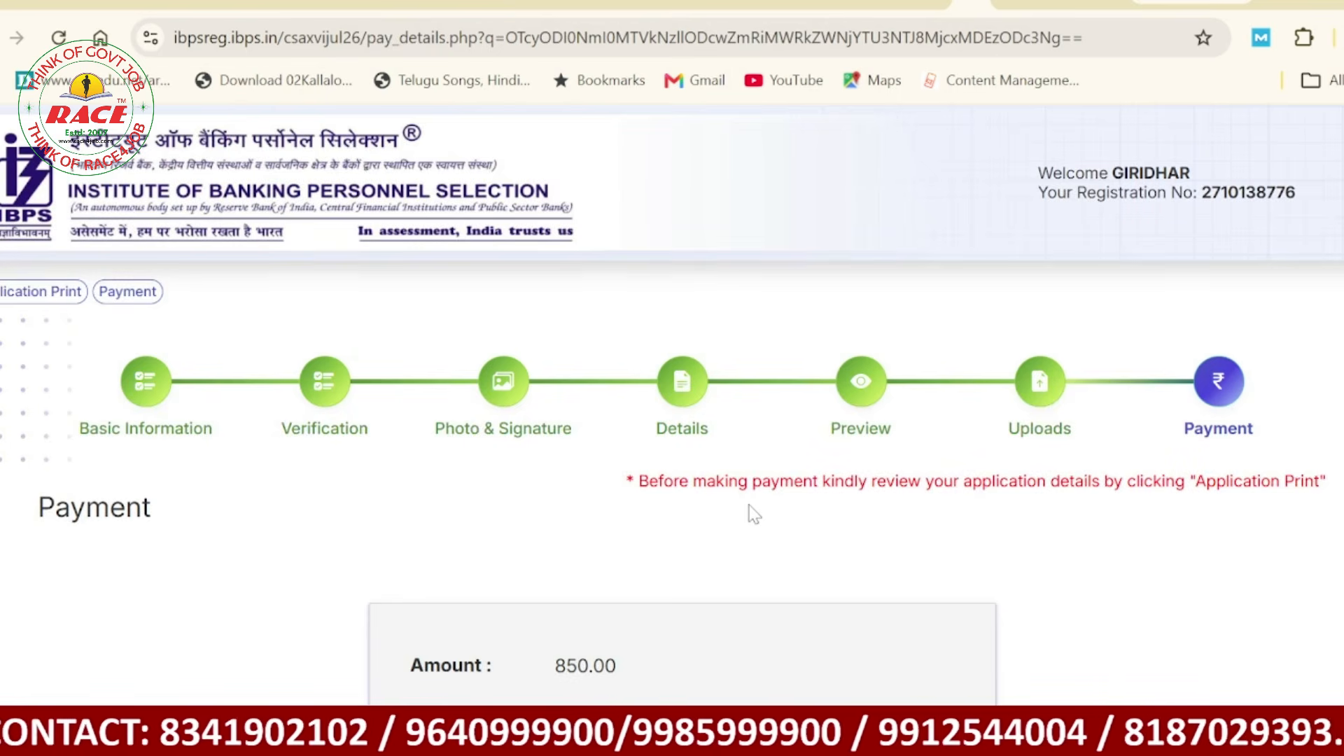
Pay the 850.00 fee via BillDesk with the security code and confirm proceeding to payment.
scroll(754, 514, down, 5)
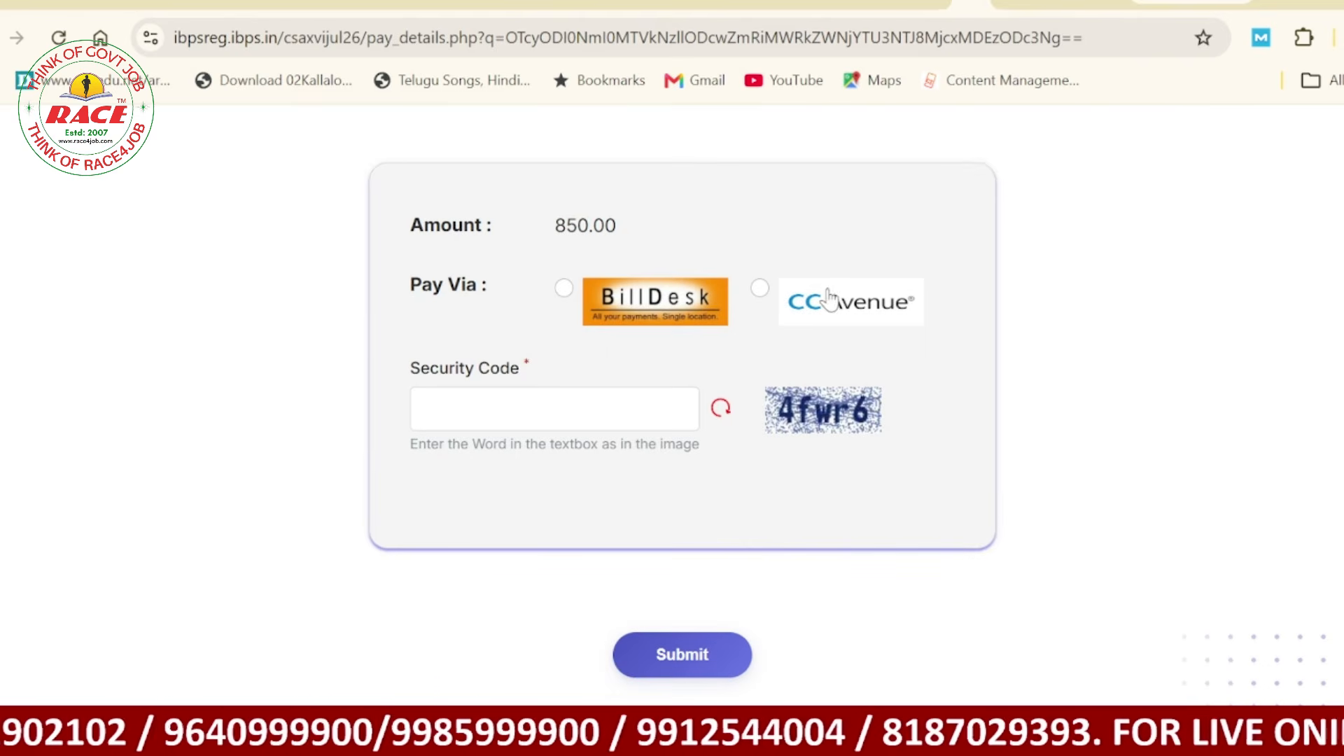
click(564, 287)
click(425, 409)
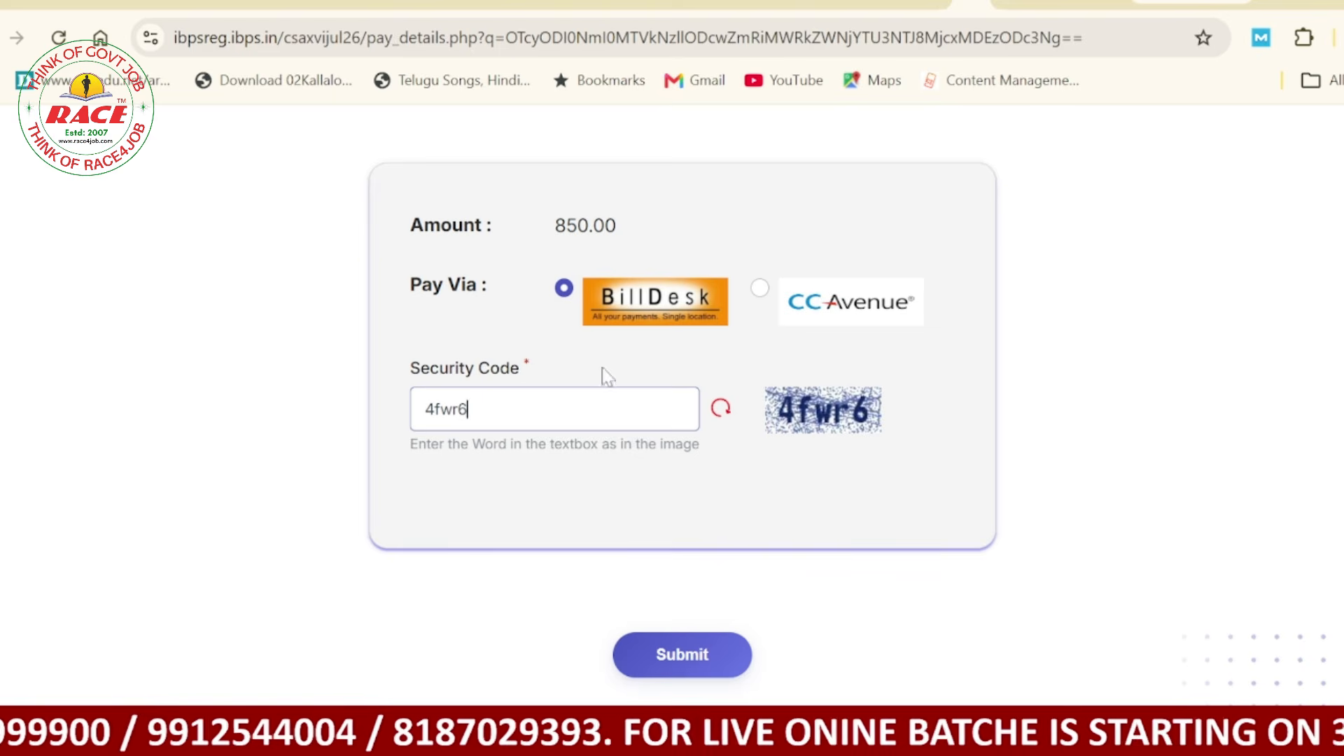
click(700, 665)
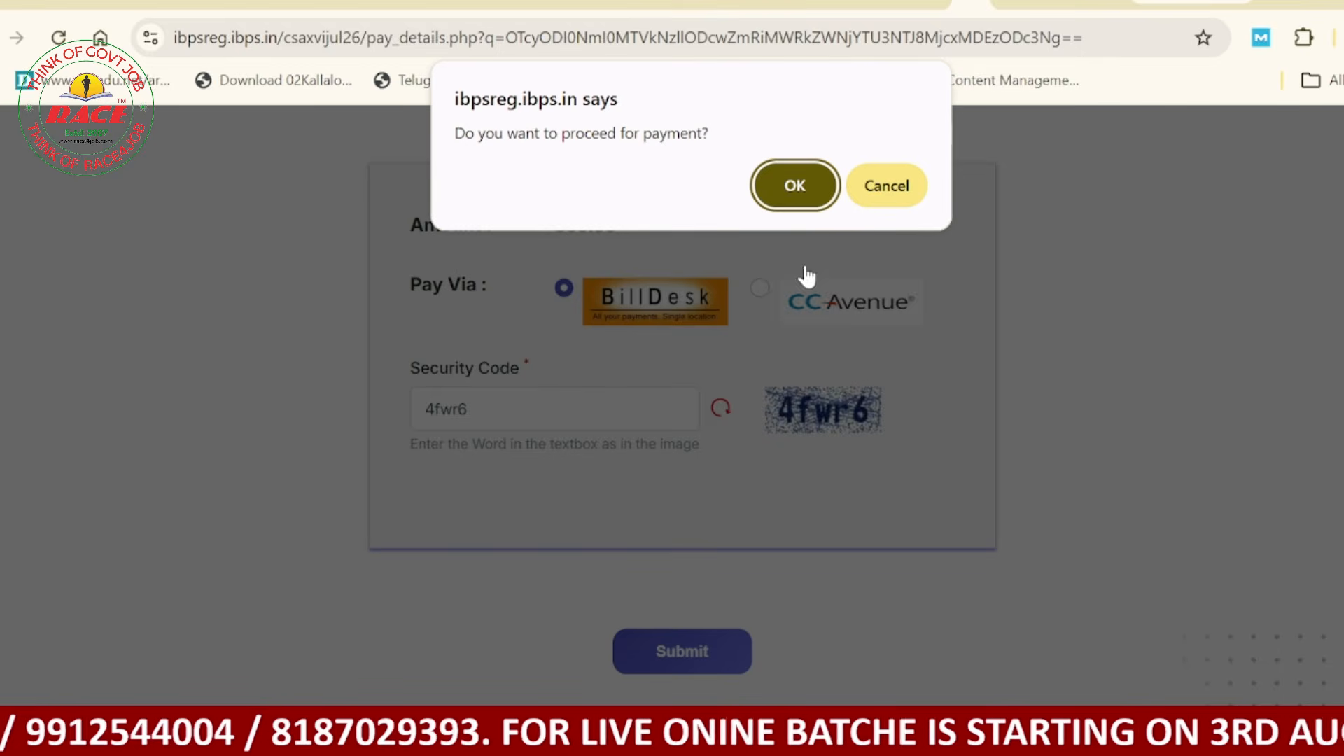
click(795, 199)
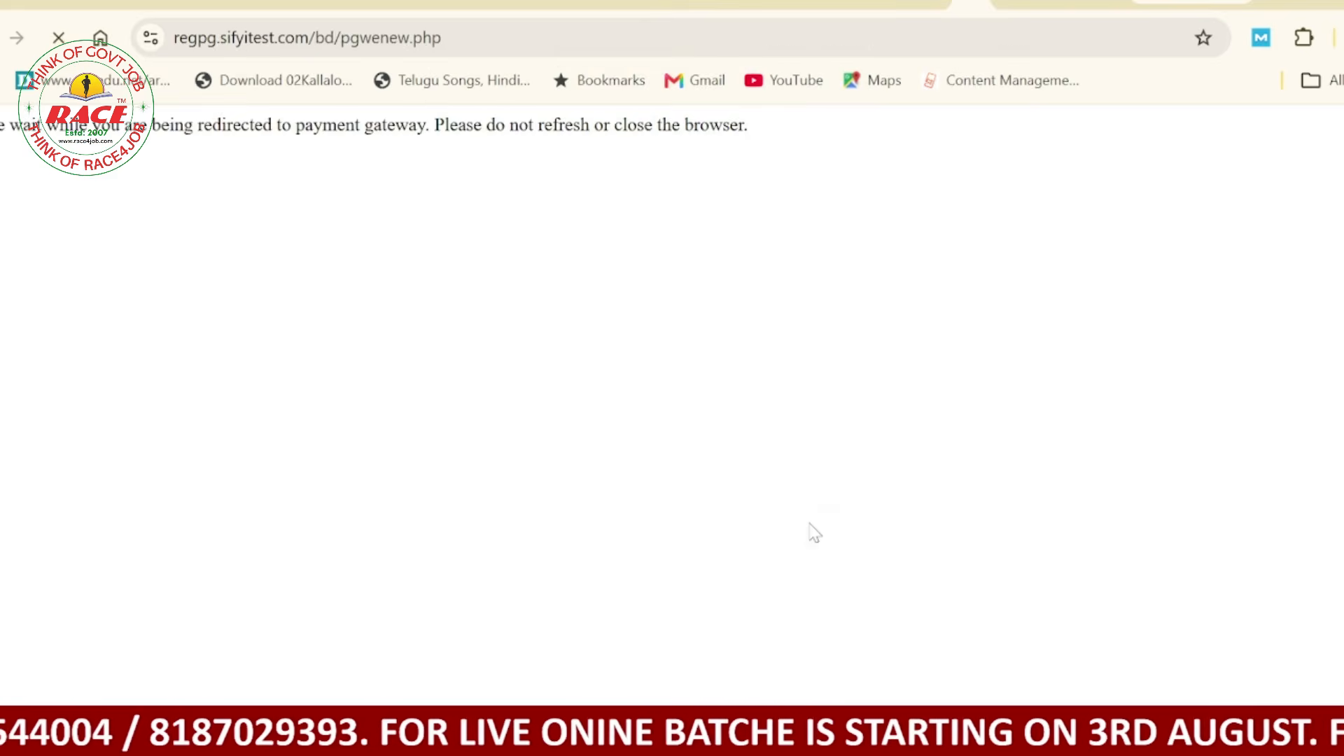